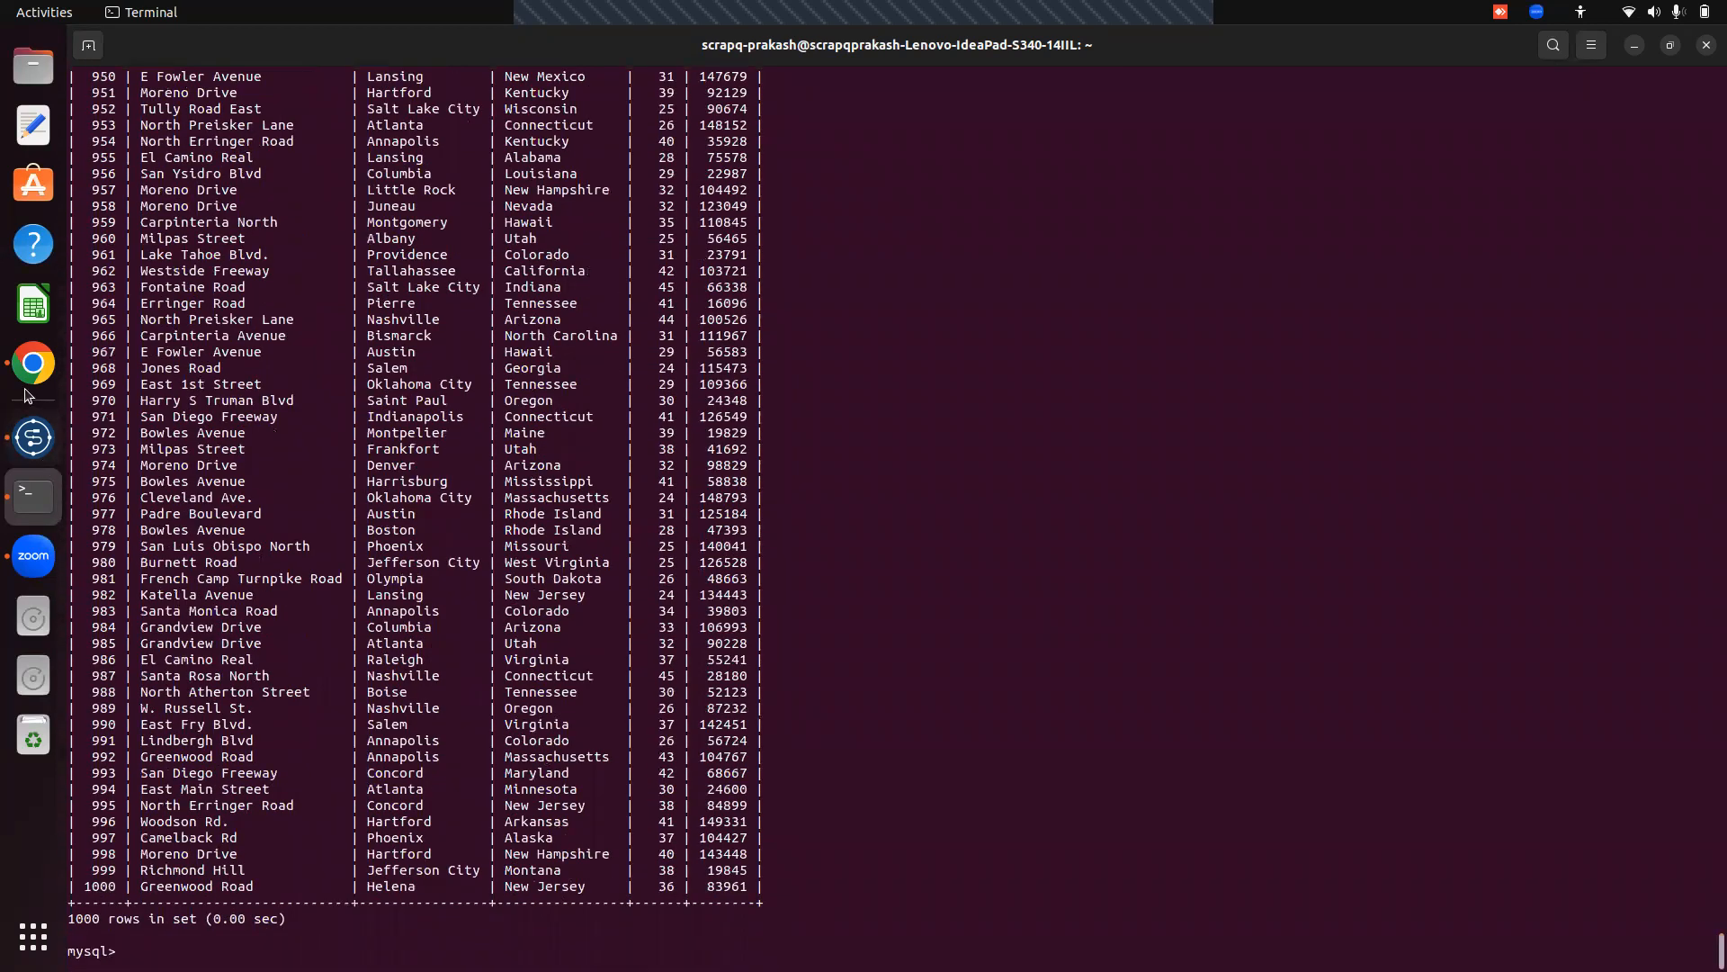
Switch to Talend Studio and set the number of rows for tRowGenerator_2 in the GenerateData job to 2000.
left_click(33, 439)
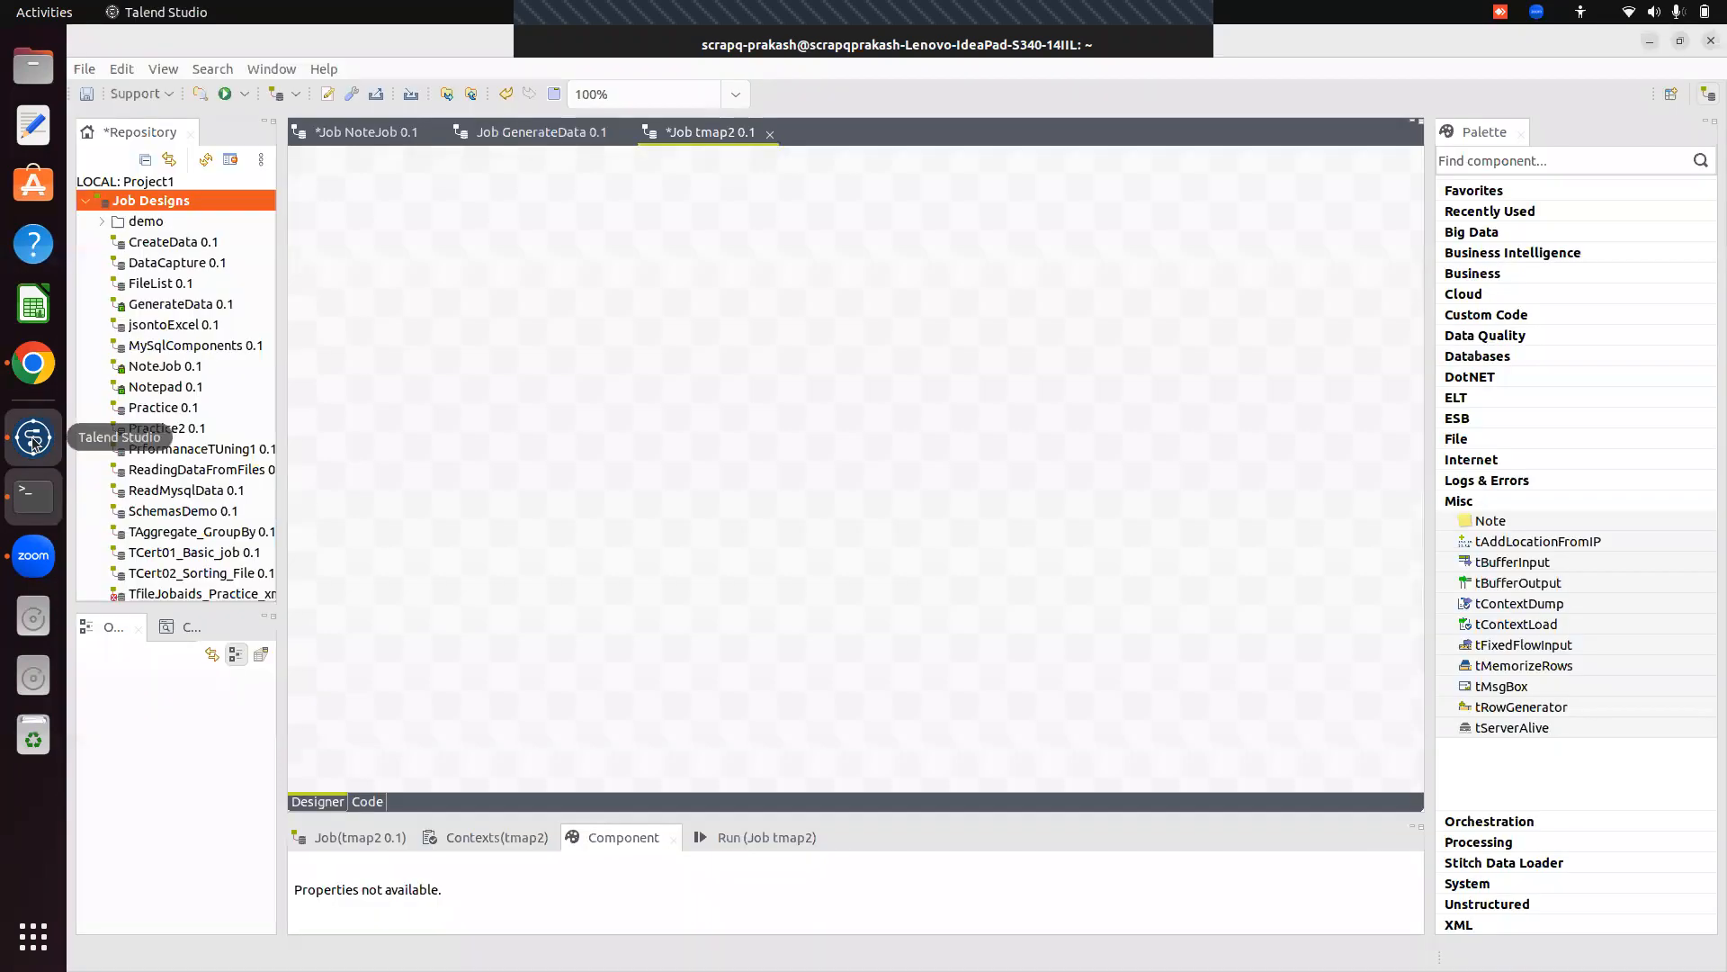
left_click(541, 133)
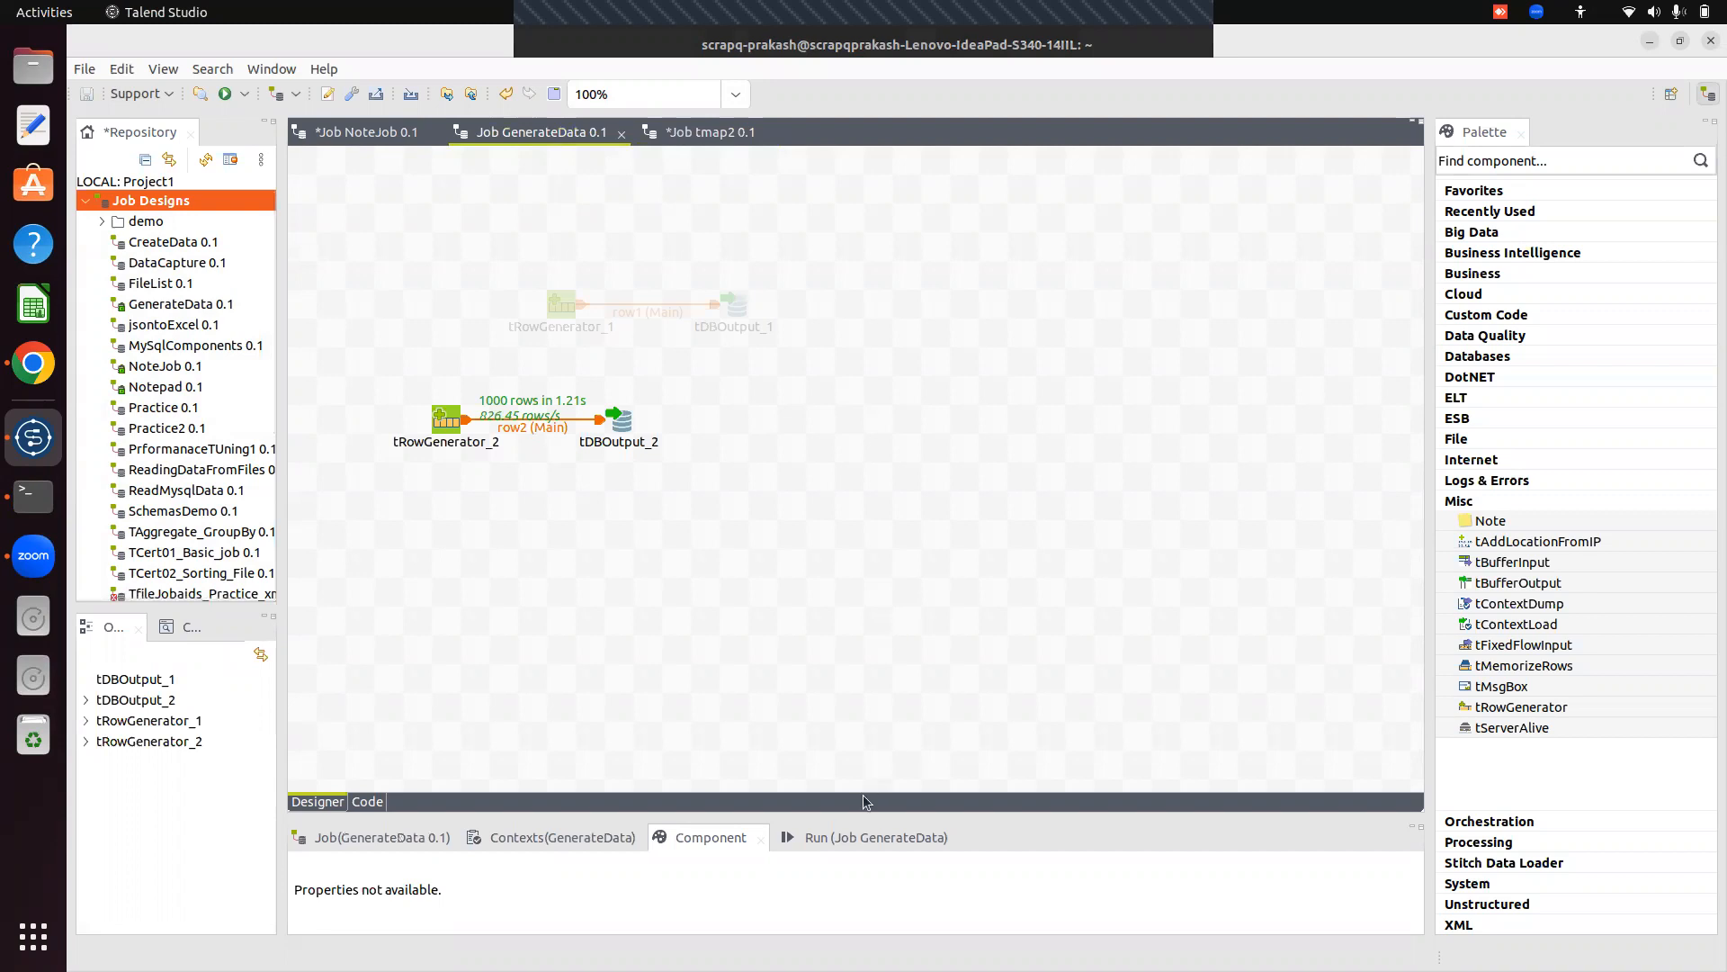
left_click_drag(860, 816, 811, 574)
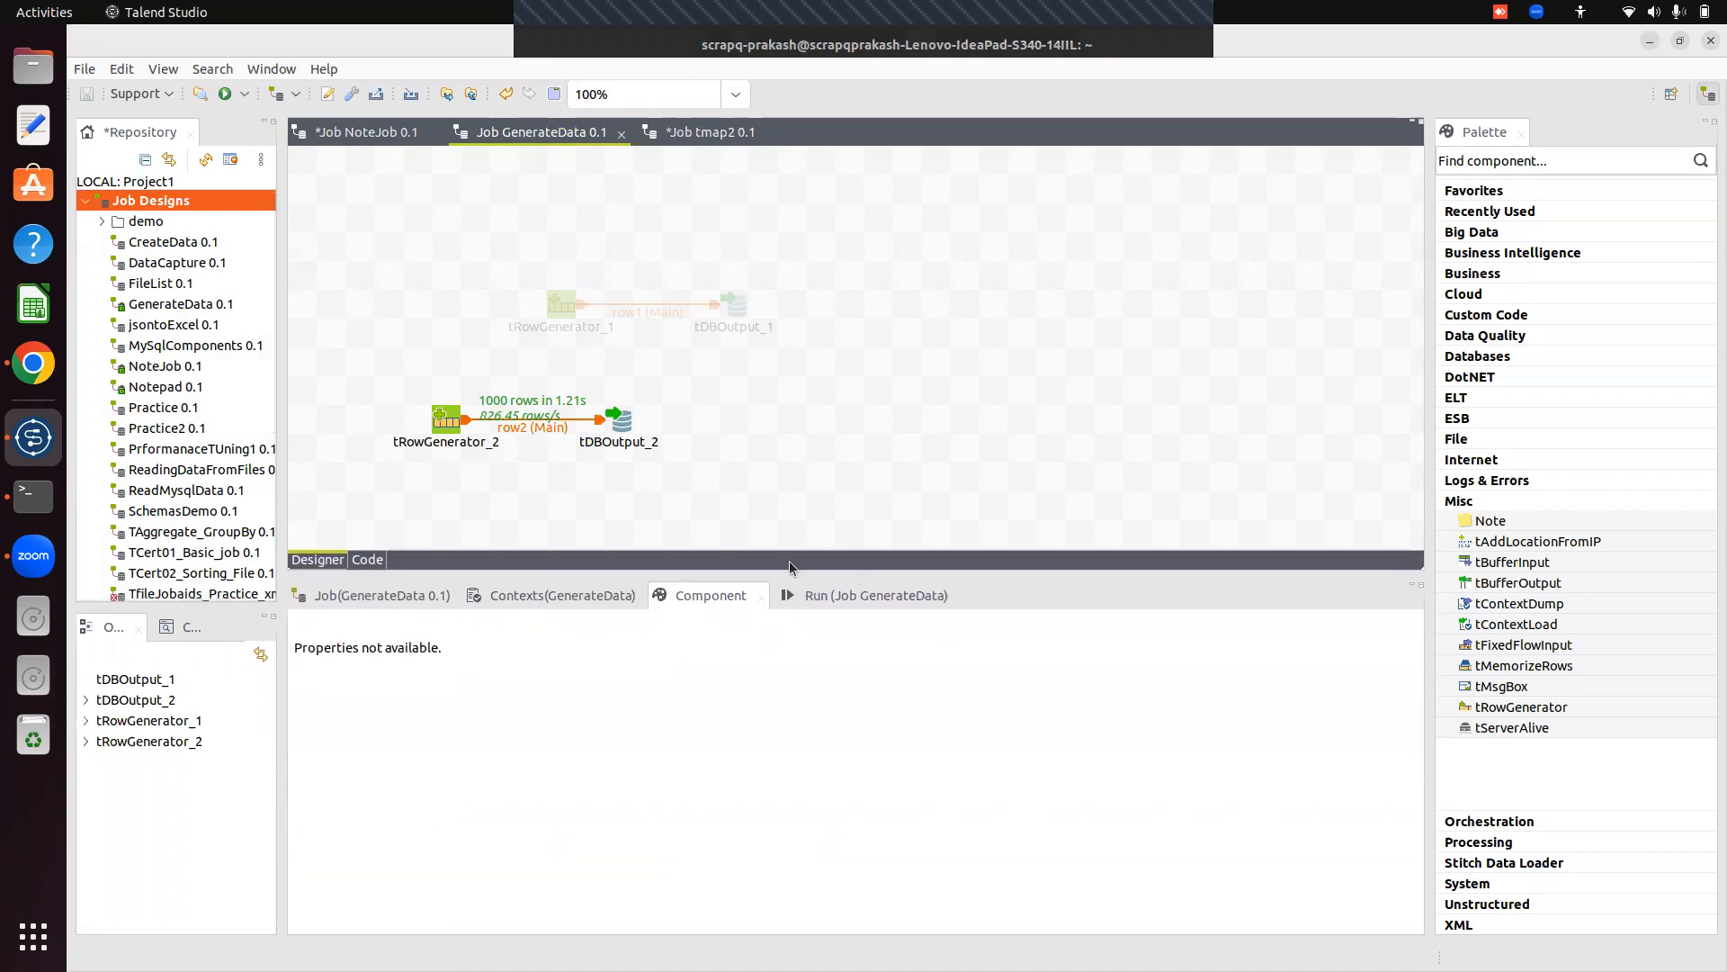
left_click(628, 428)
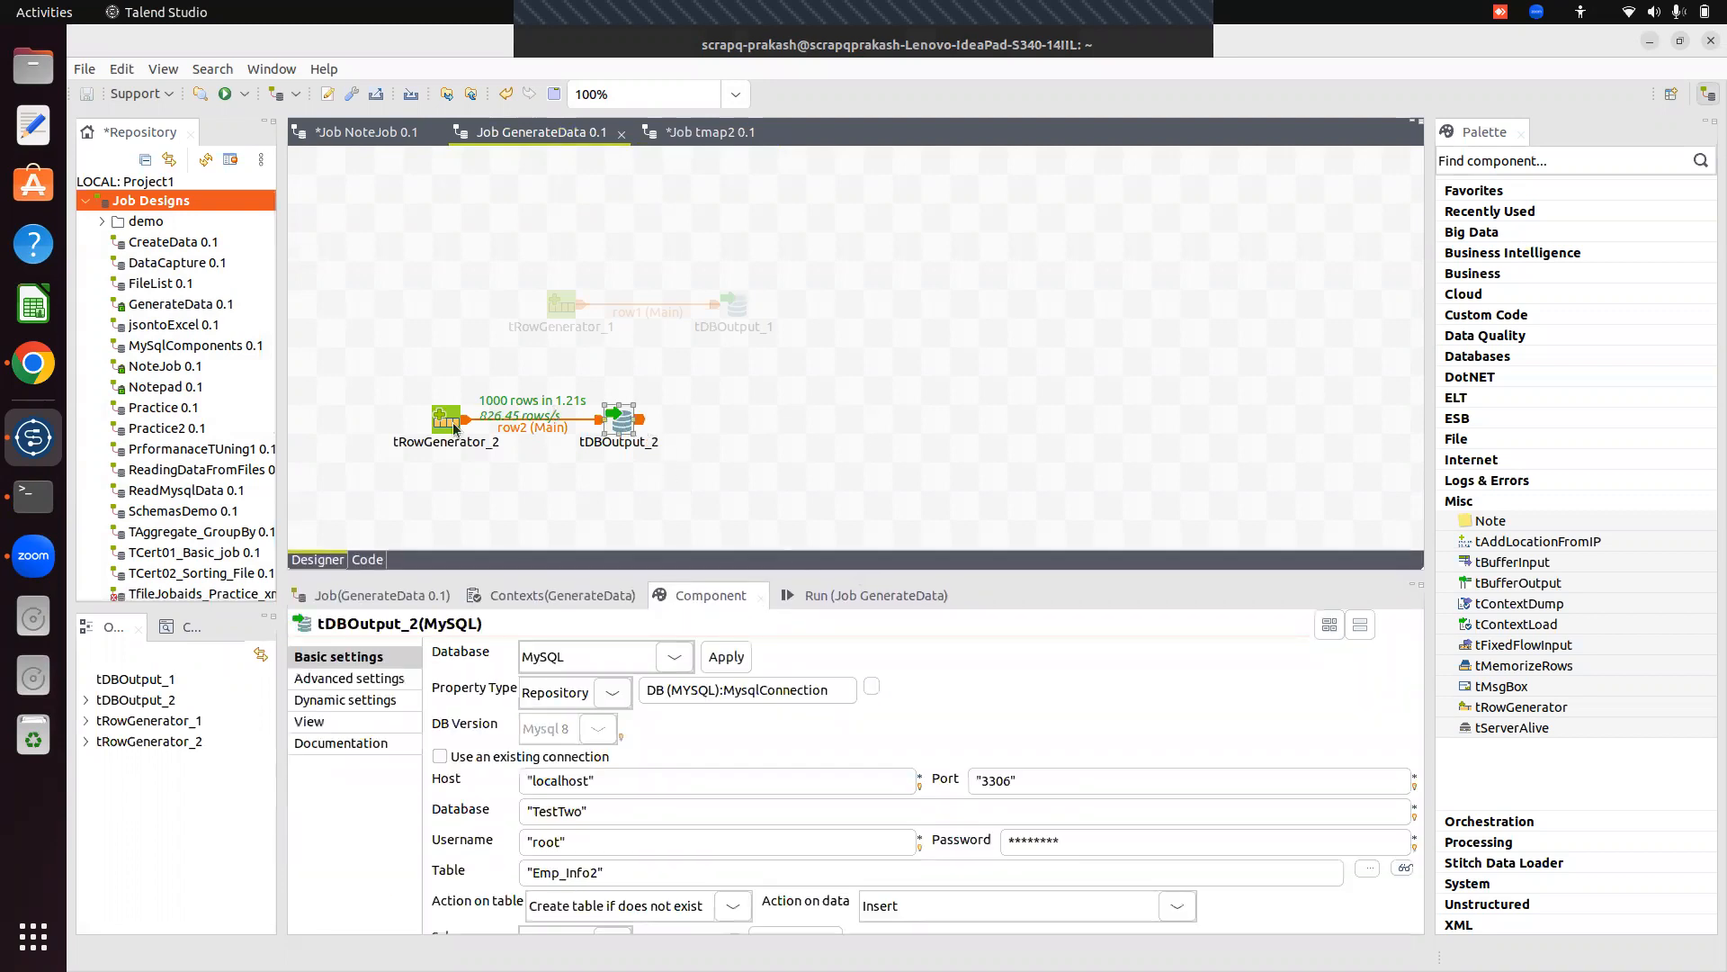
left_click(452, 425)
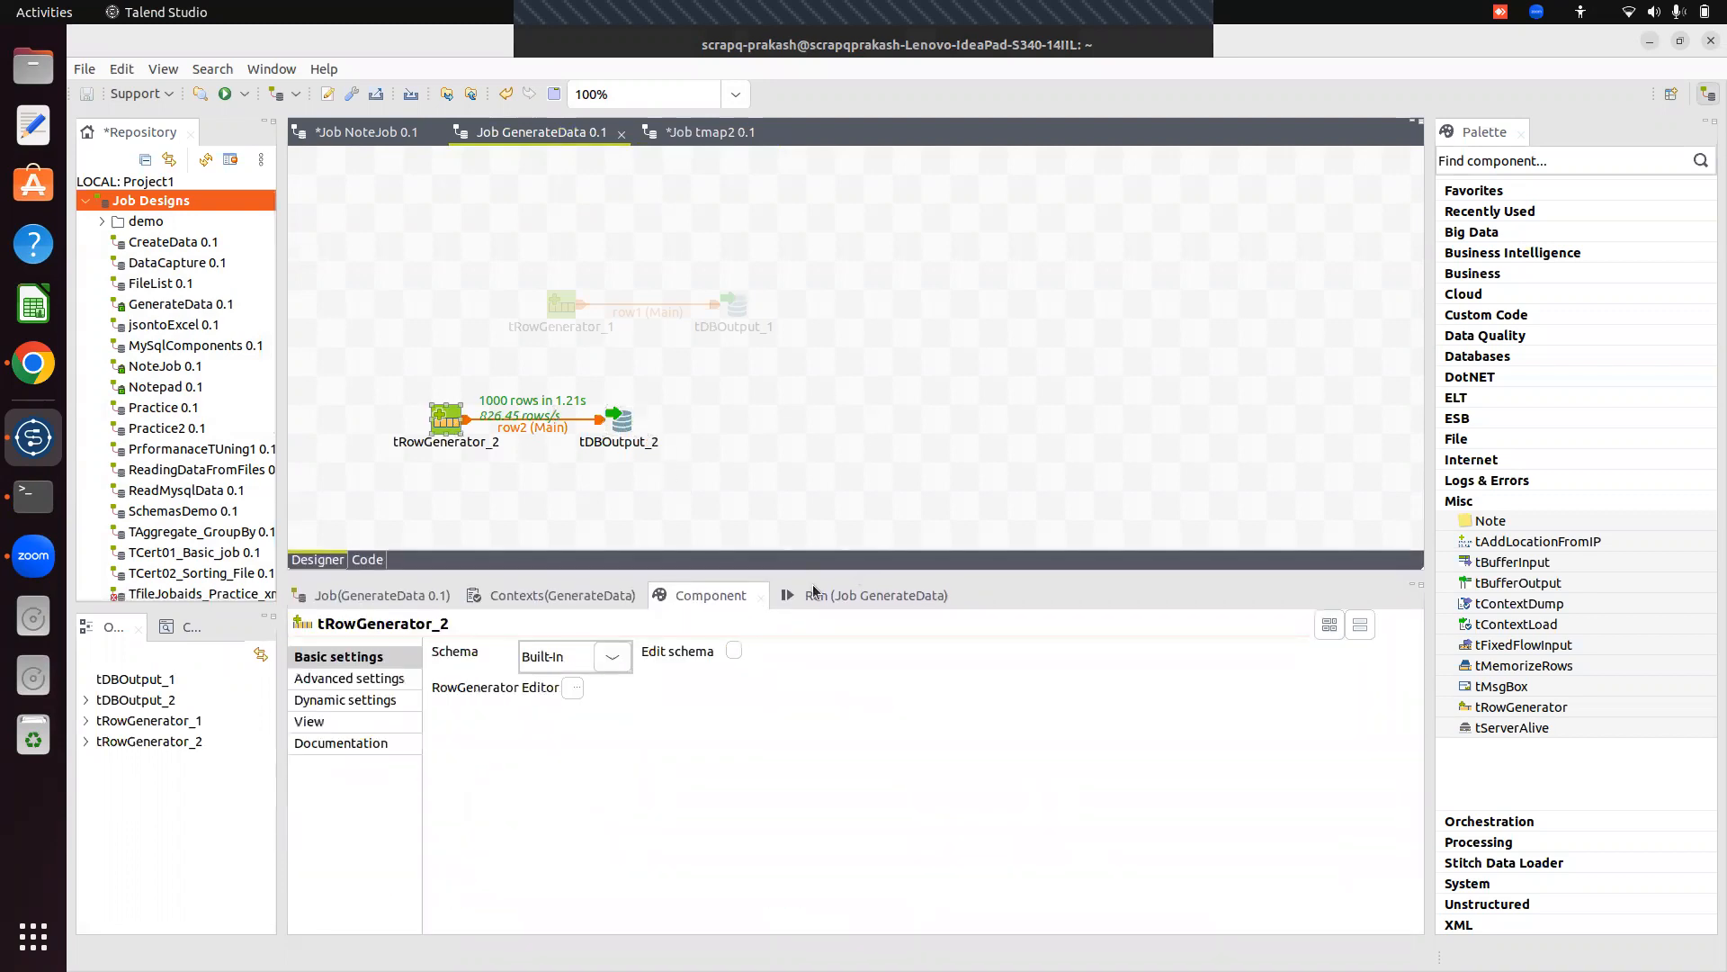
left_click(579, 688)
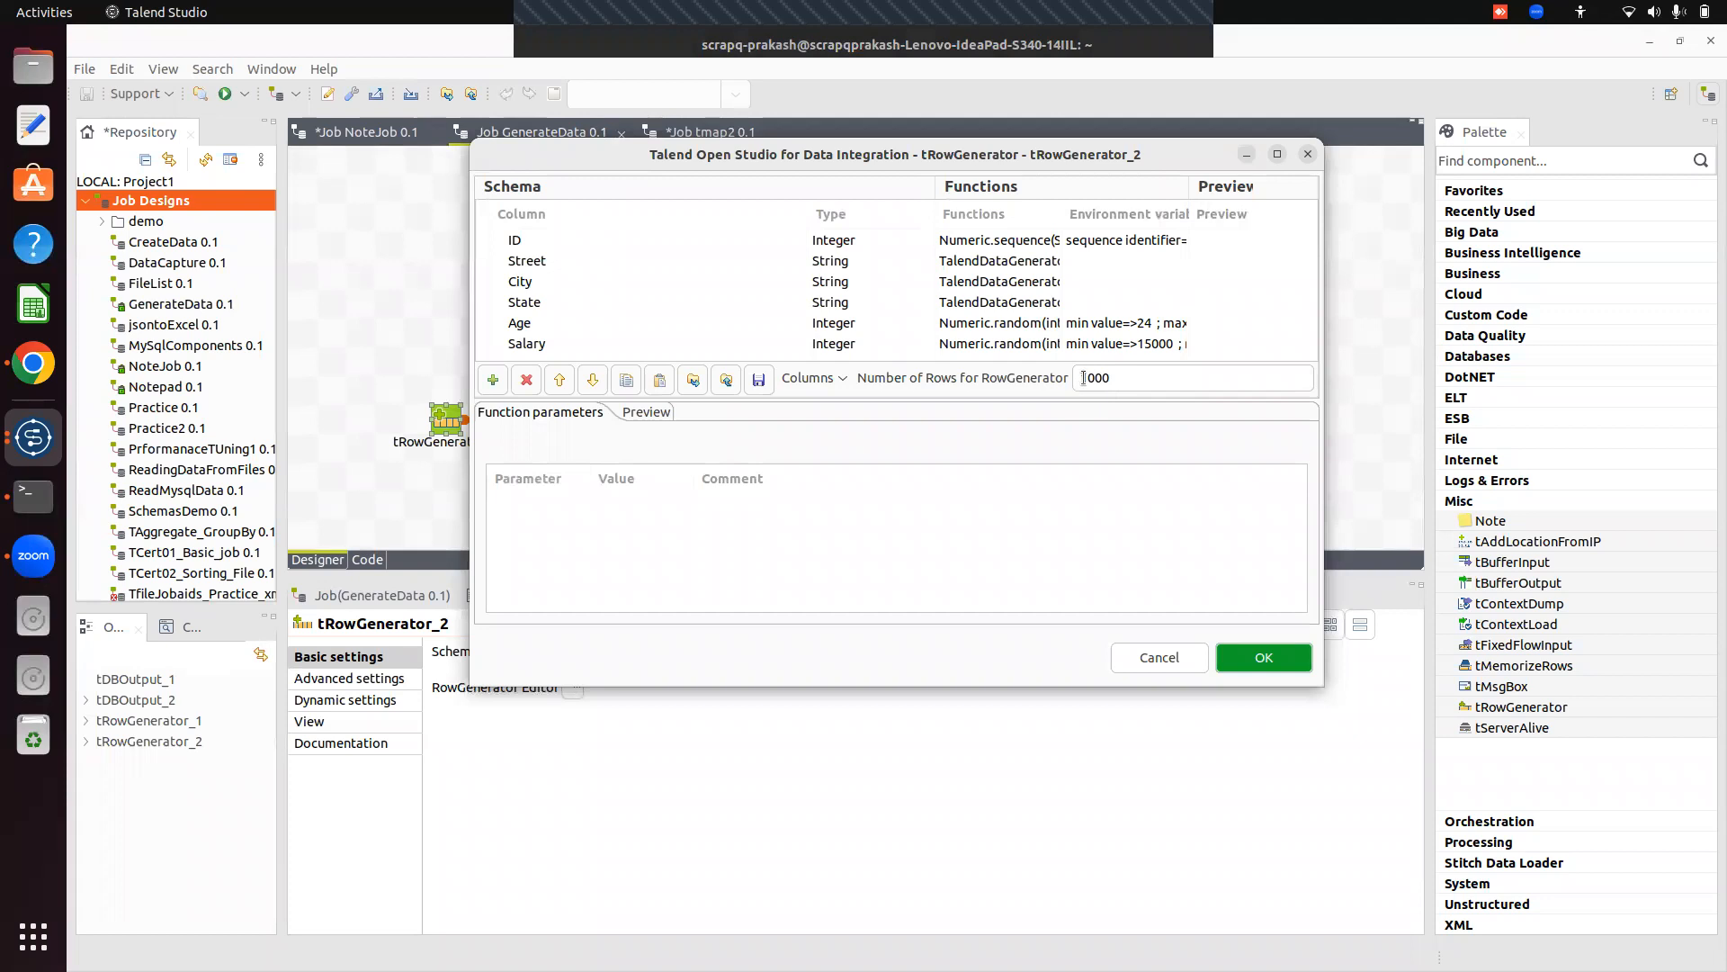
left_click(1086, 377)
key("BackSpace")
type("2")
left_click(1277, 661)
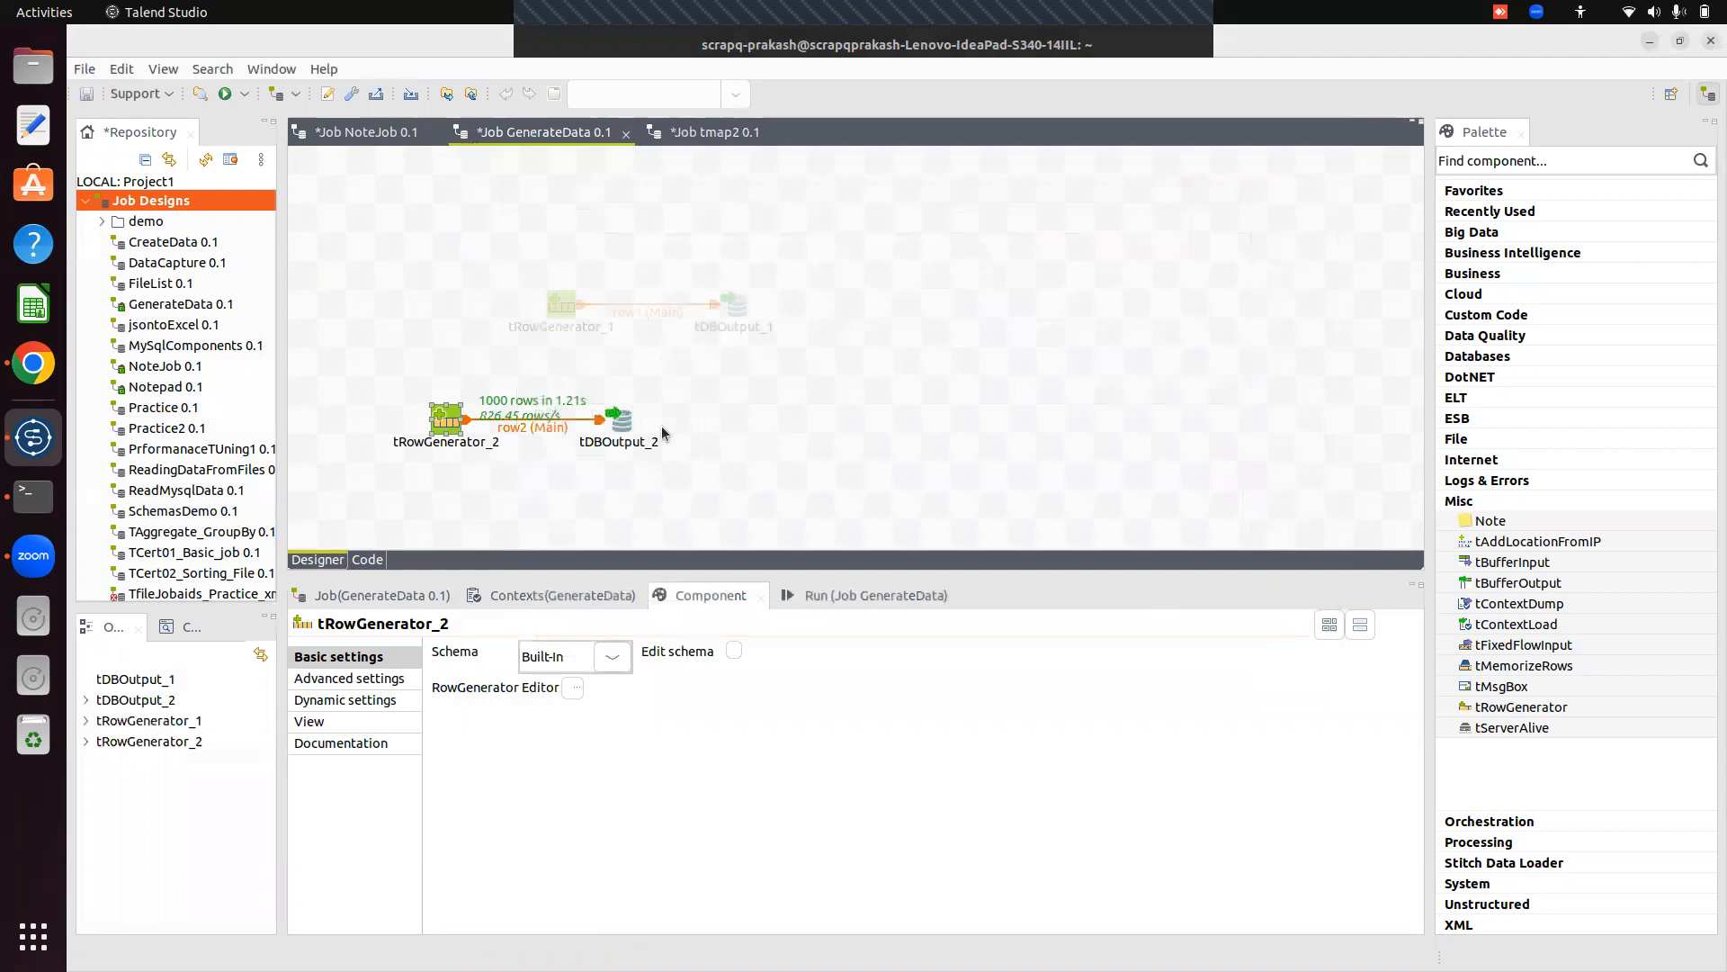
Set the target table of tDBOutput_2 to "Emp_Info3".
left_click(621, 429)
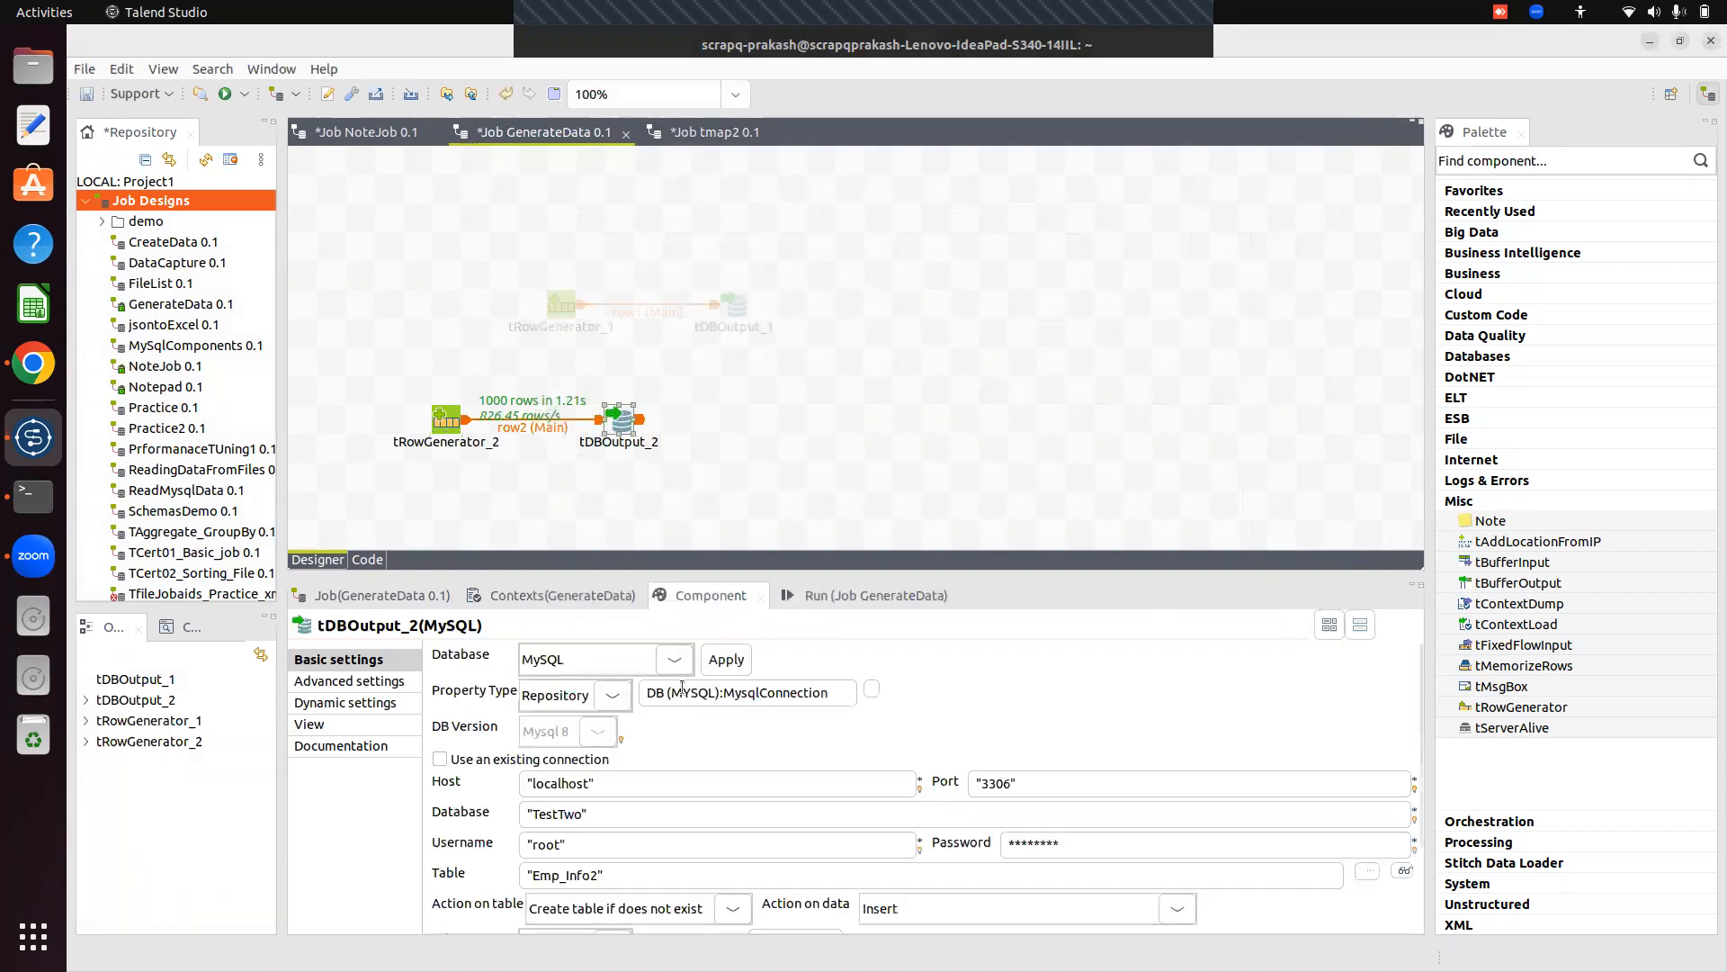
left_click_drag(850, 565, 855, 371)
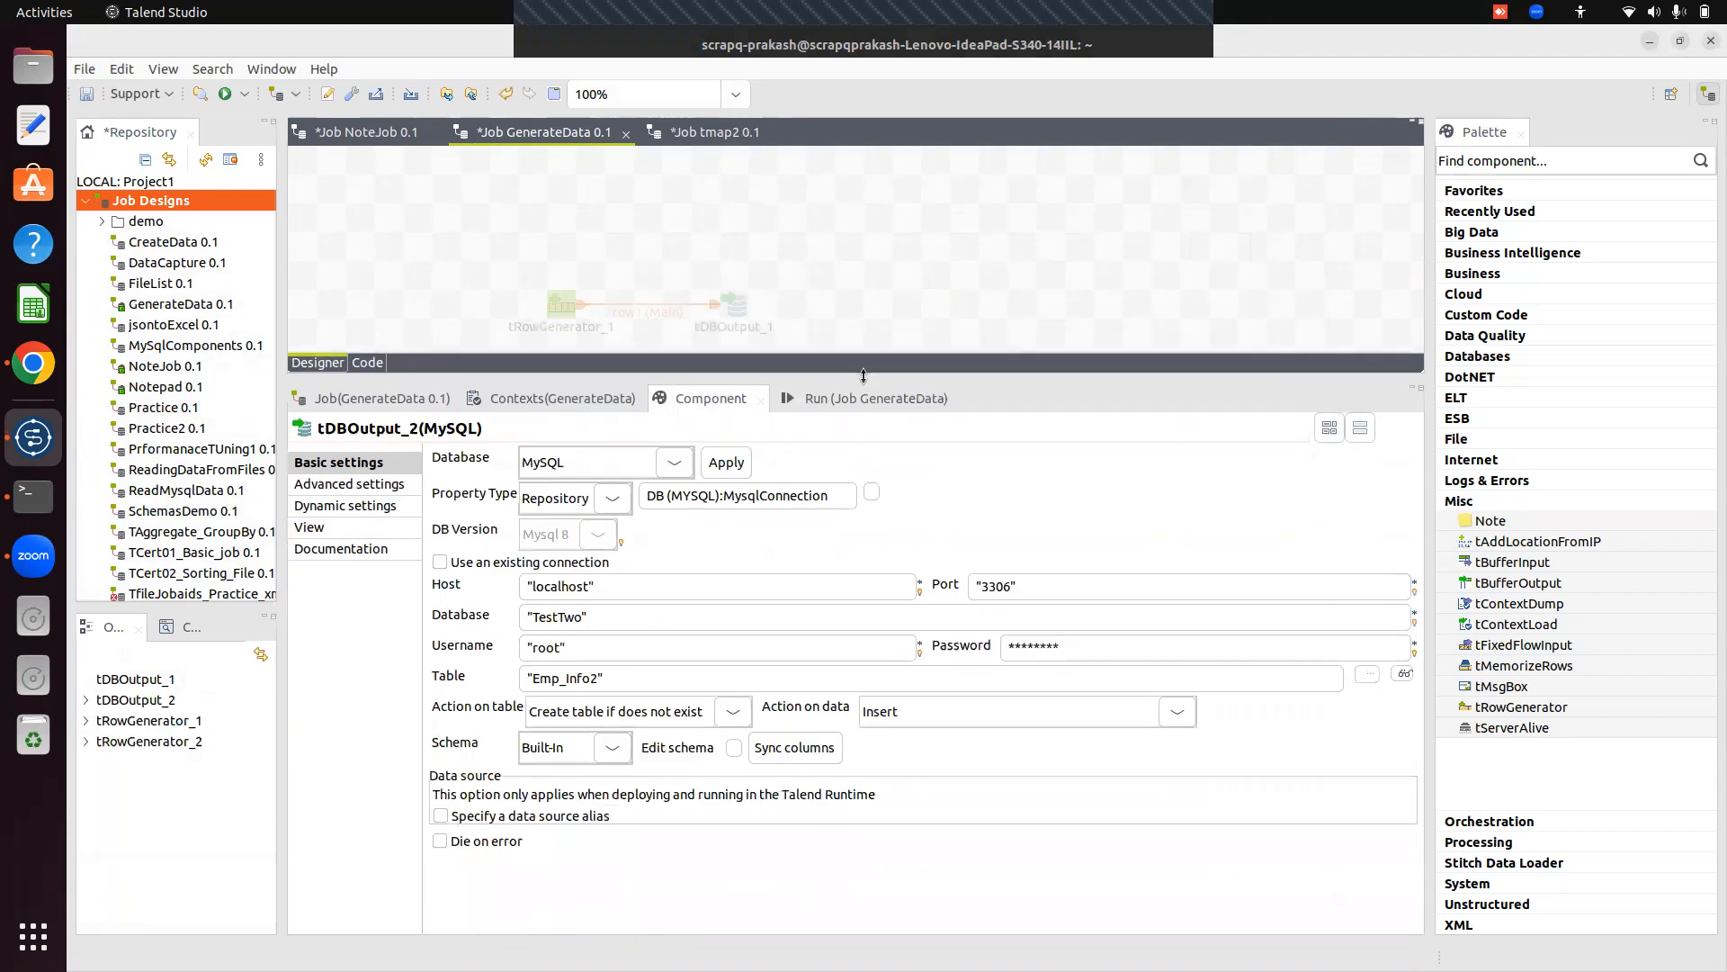
left_click(598, 680)
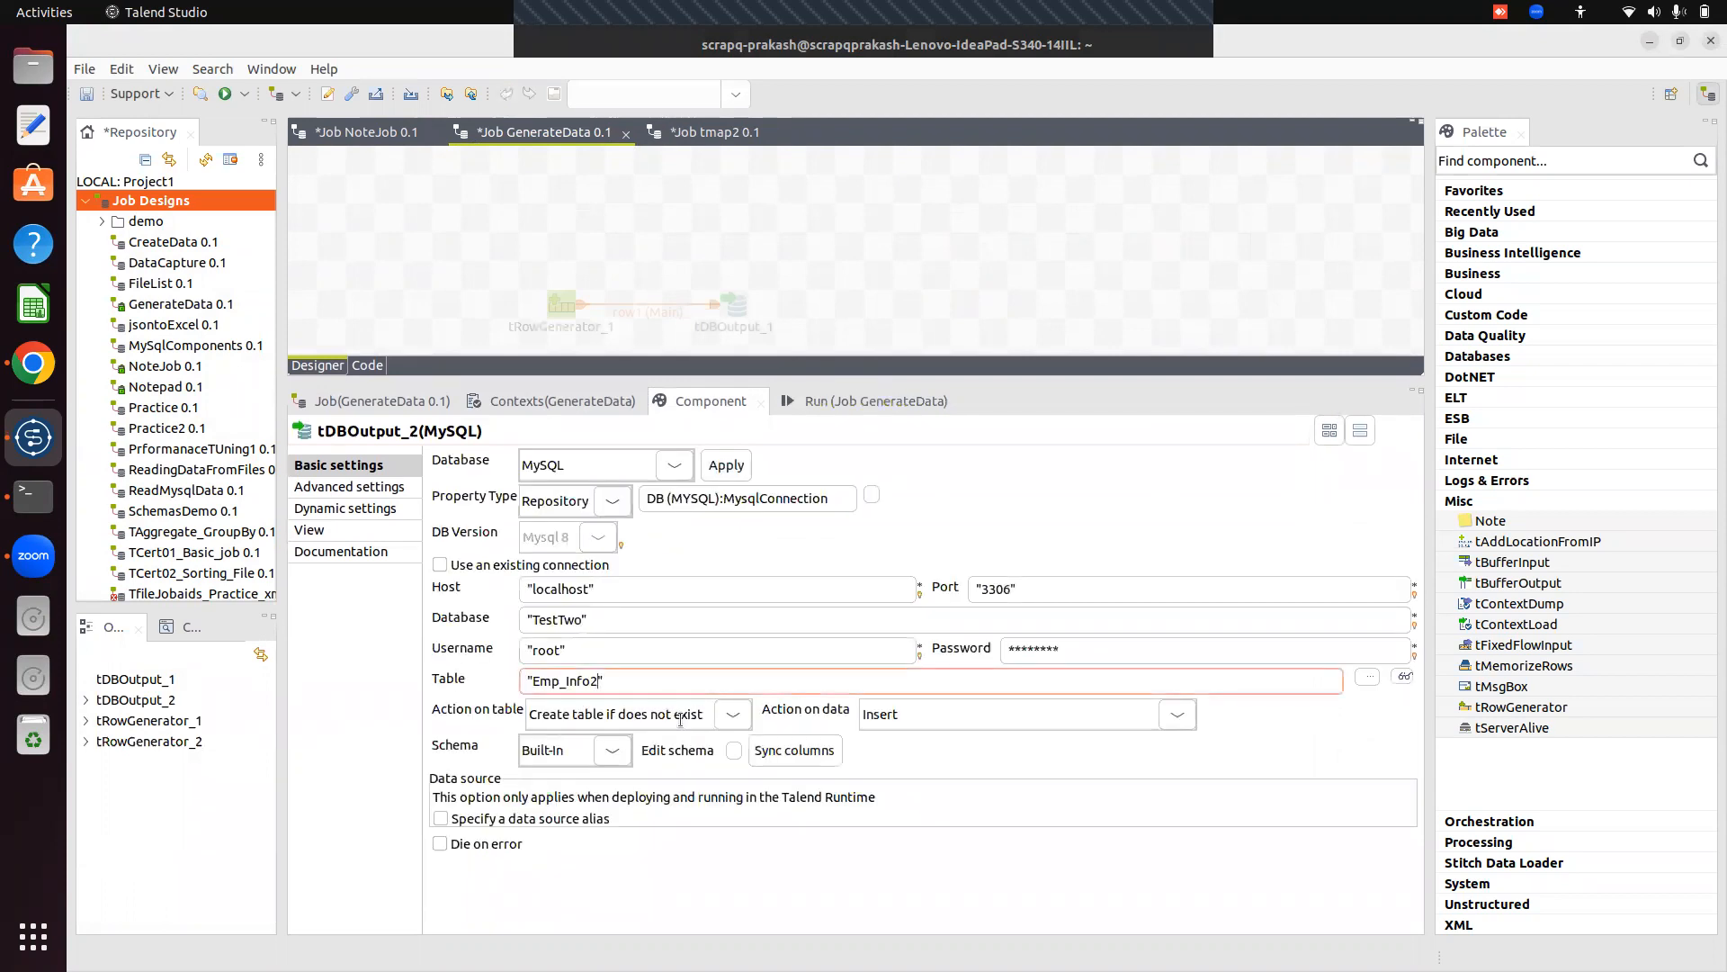
key("BackSpace")
type("3")
left_click_drag(913, 383, 989, 594)
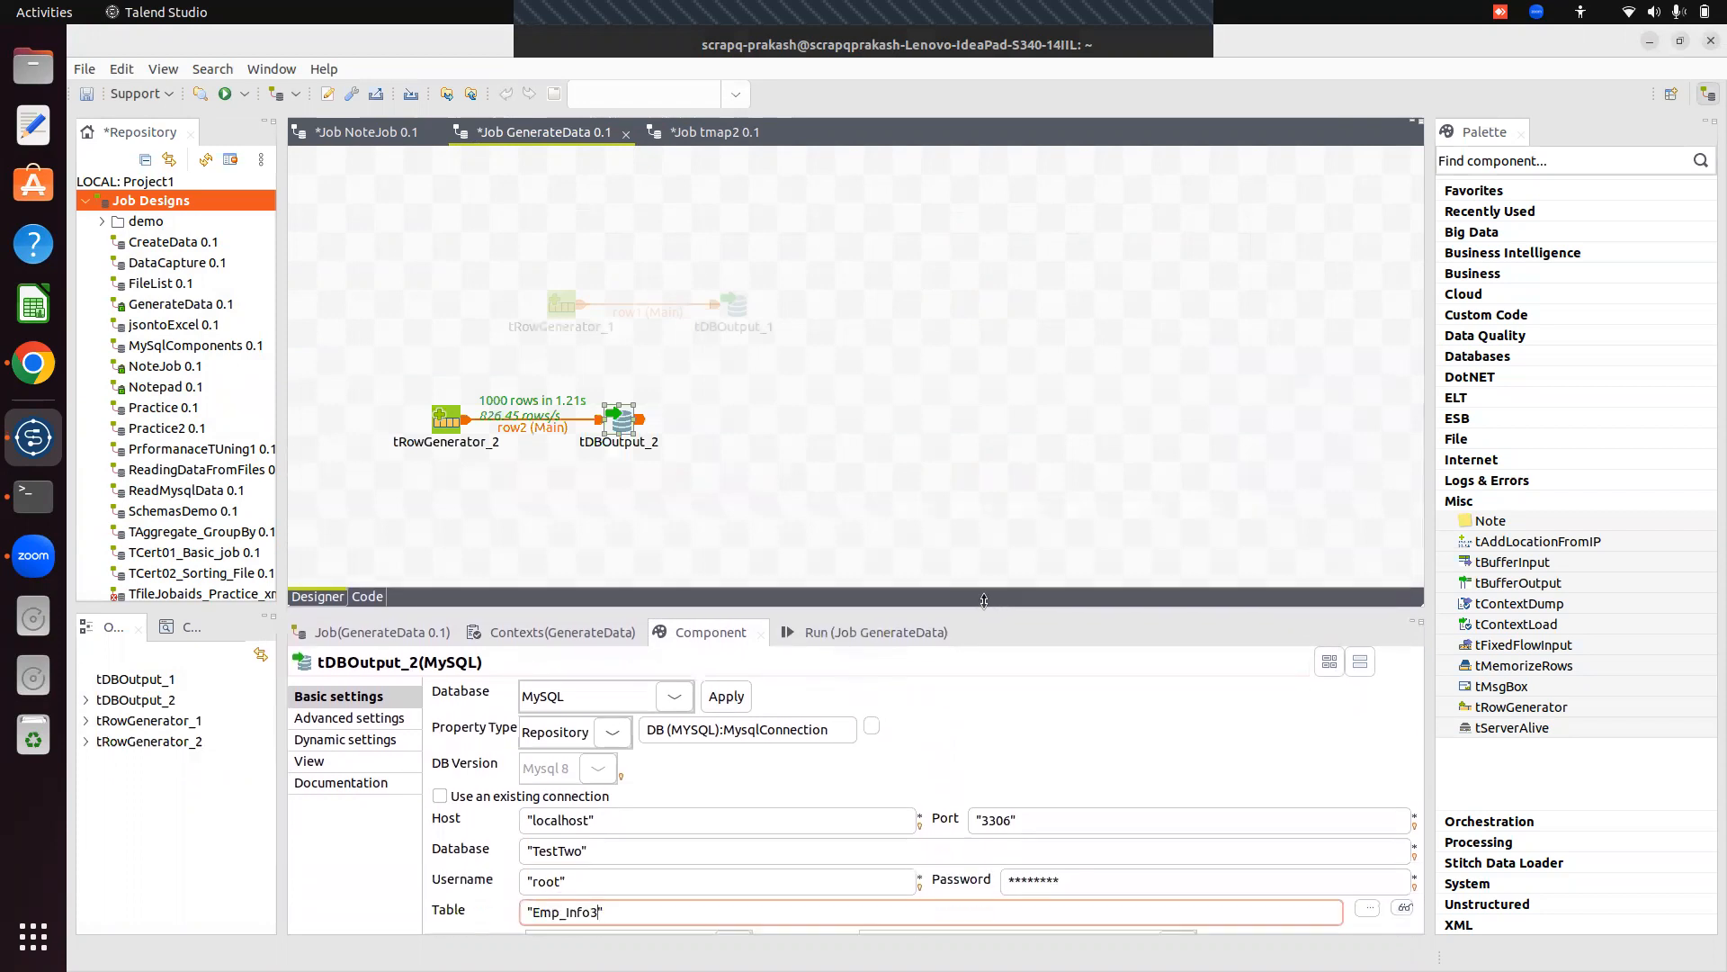
Clear the previous execution output and run the GenerateData job.
left_click(862, 616)
left_click(667, 698)
left_click(490, 695)
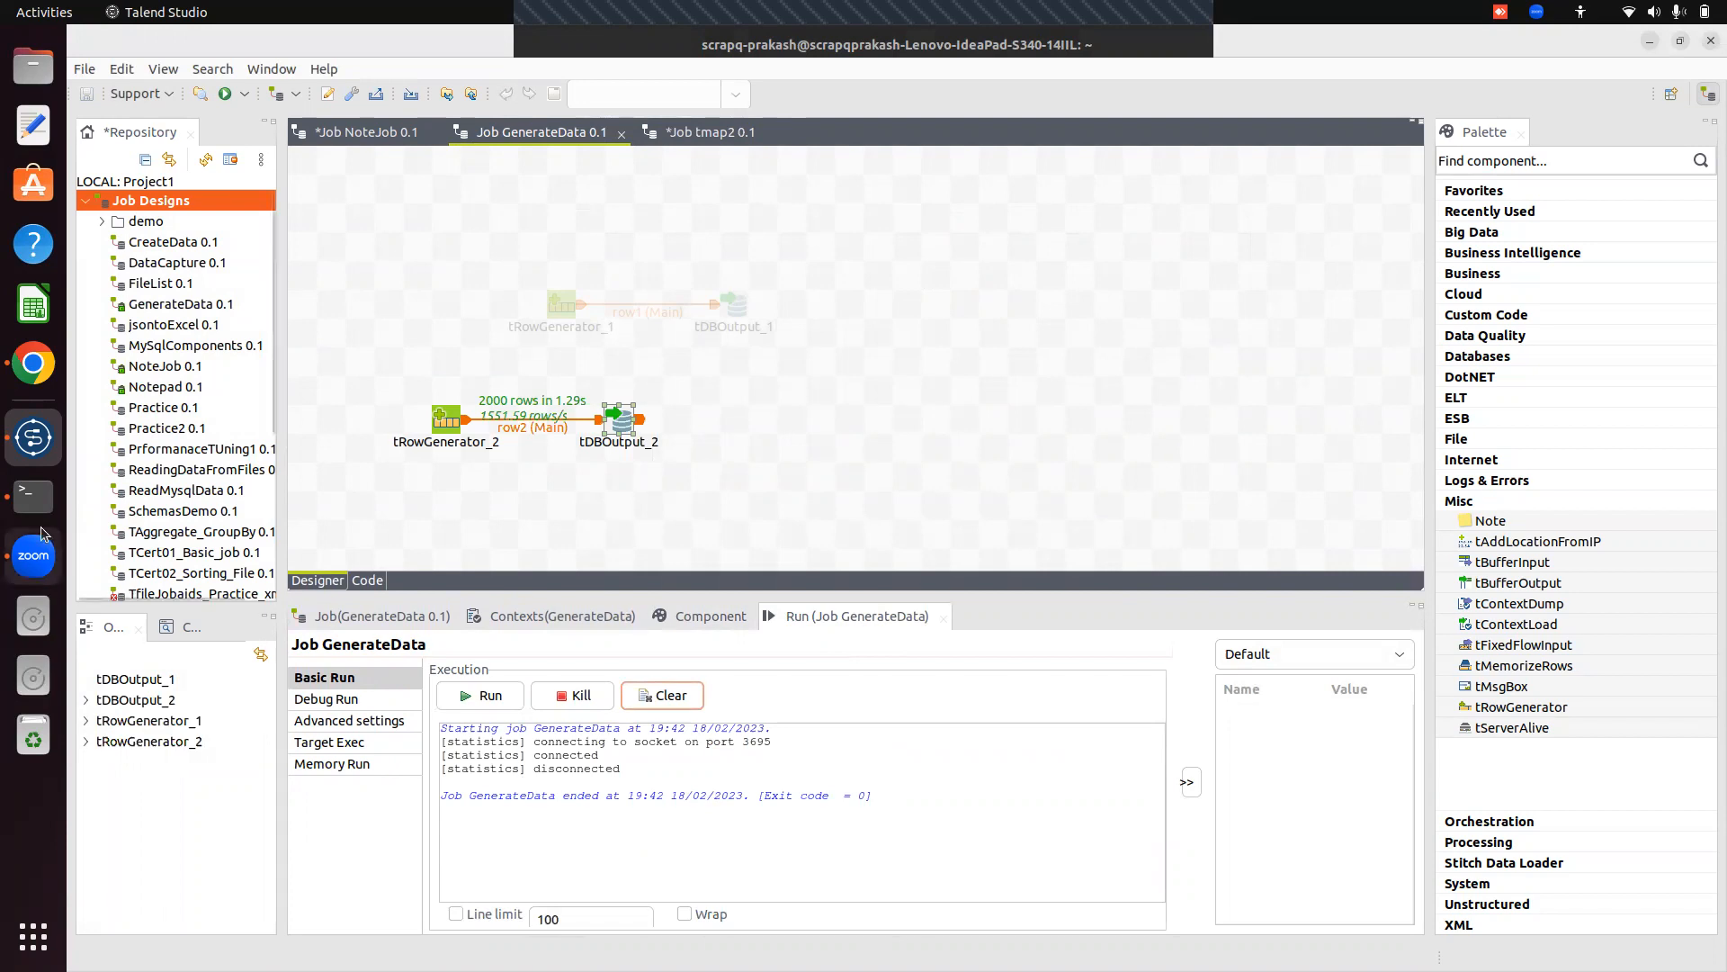
Switch to the Terminal and list the database's tables in MySQL with "show tables;".
left_click(33, 495)
key("Up")
key("Up")
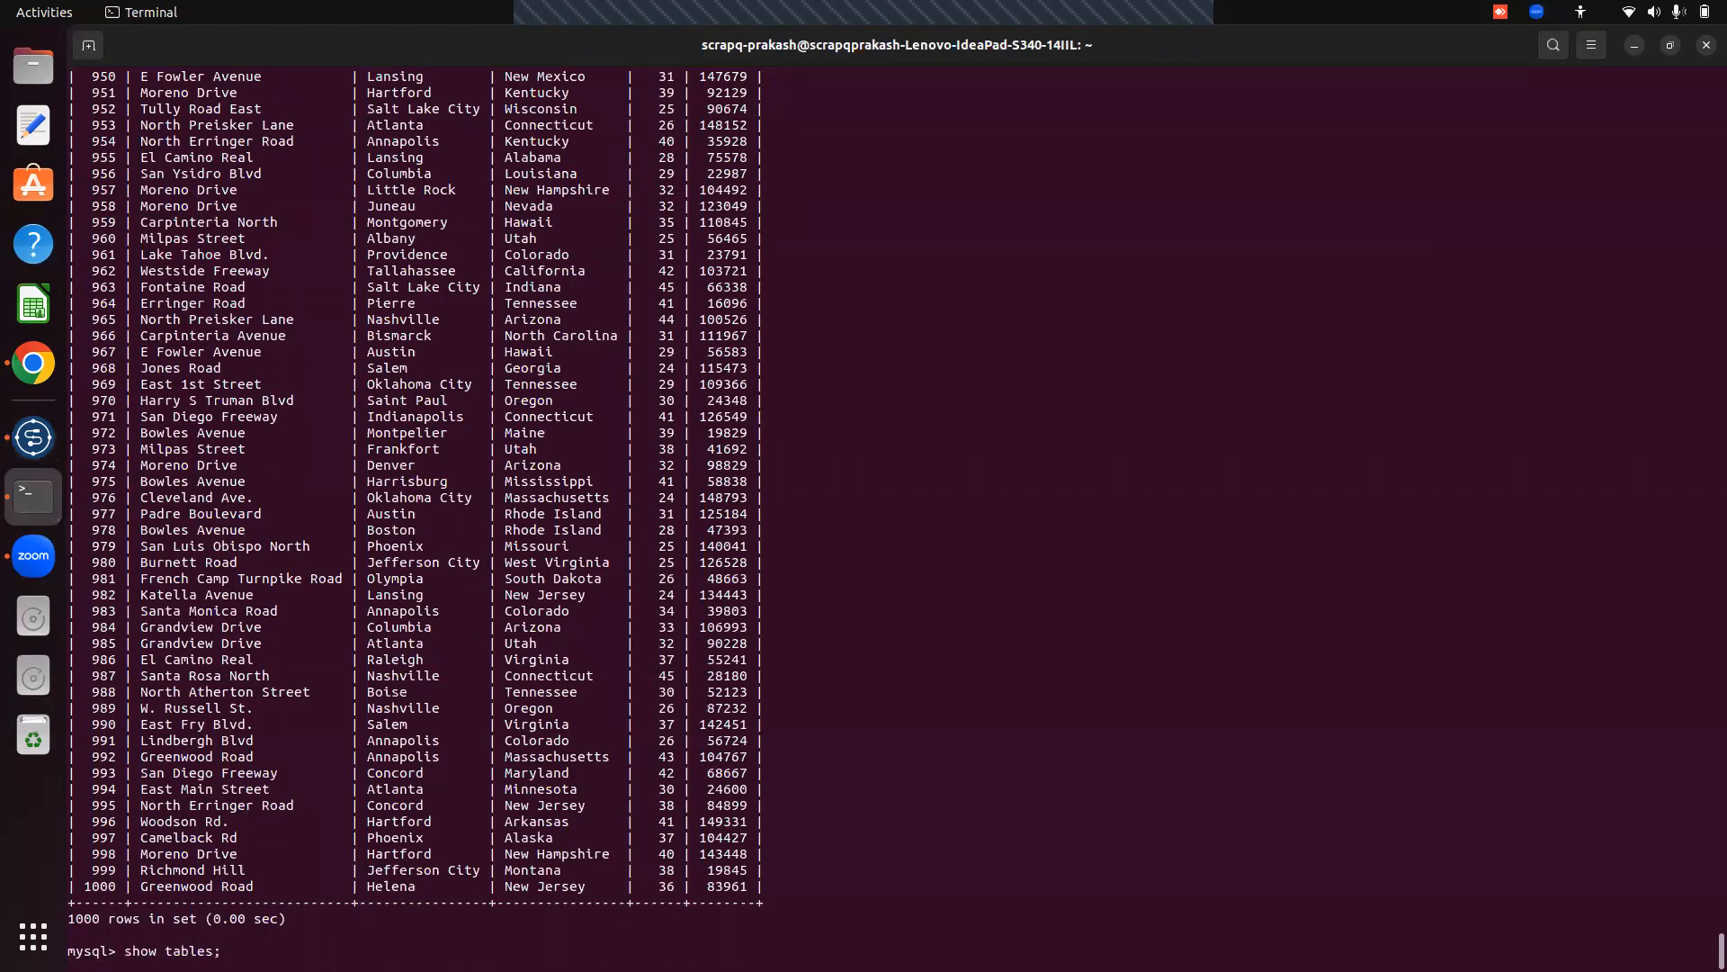
key("Return")
Query the new table with "select * from Emp_Info3;" and look through the returned rows.
key("Up")
key("Up")
key("BackSpace")
key("BackSpace")
type("3;")
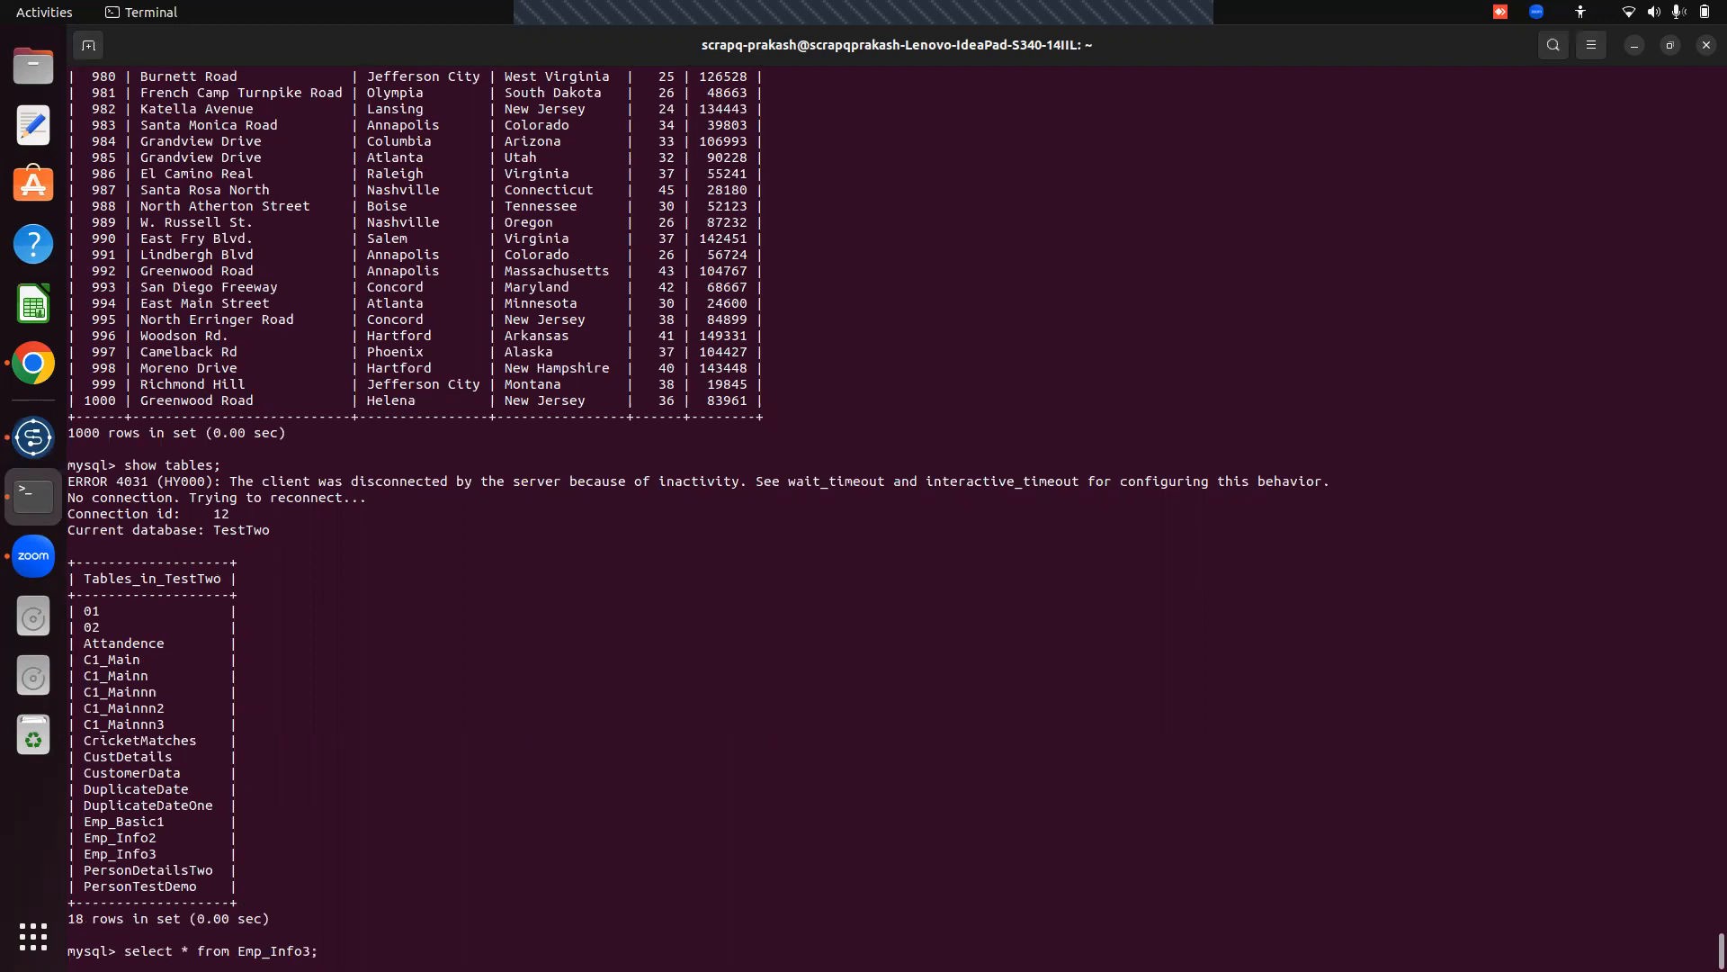
key("Return")
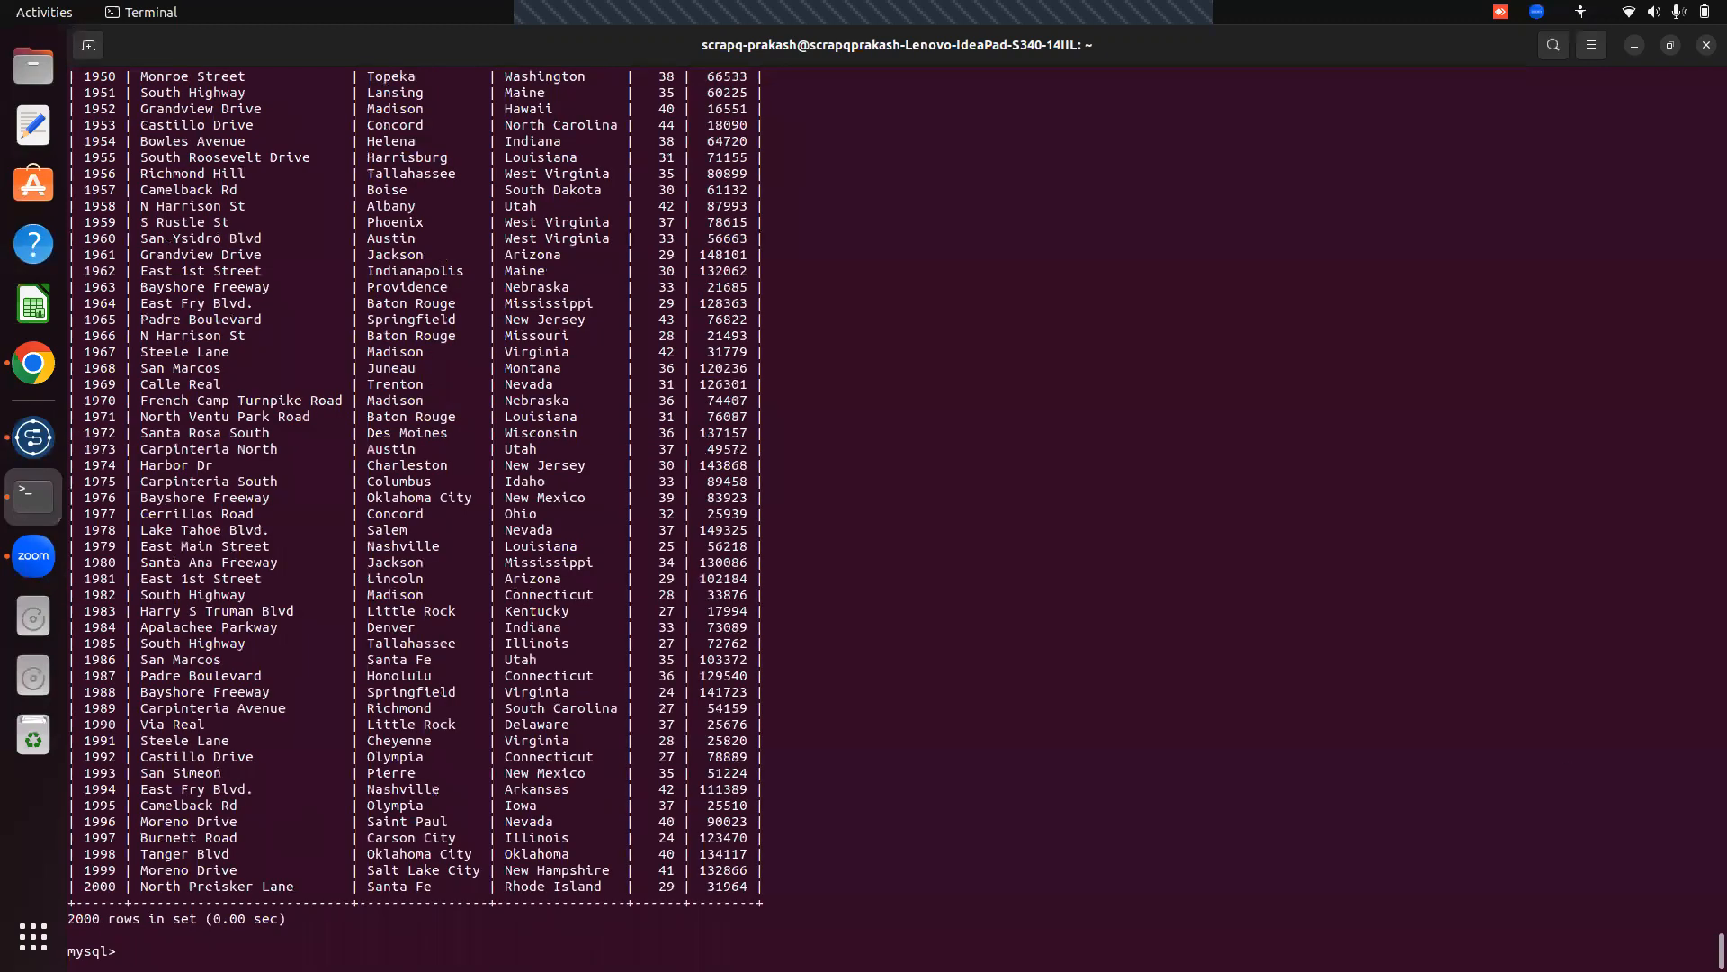
scroll(1708, 852, "up", 10)
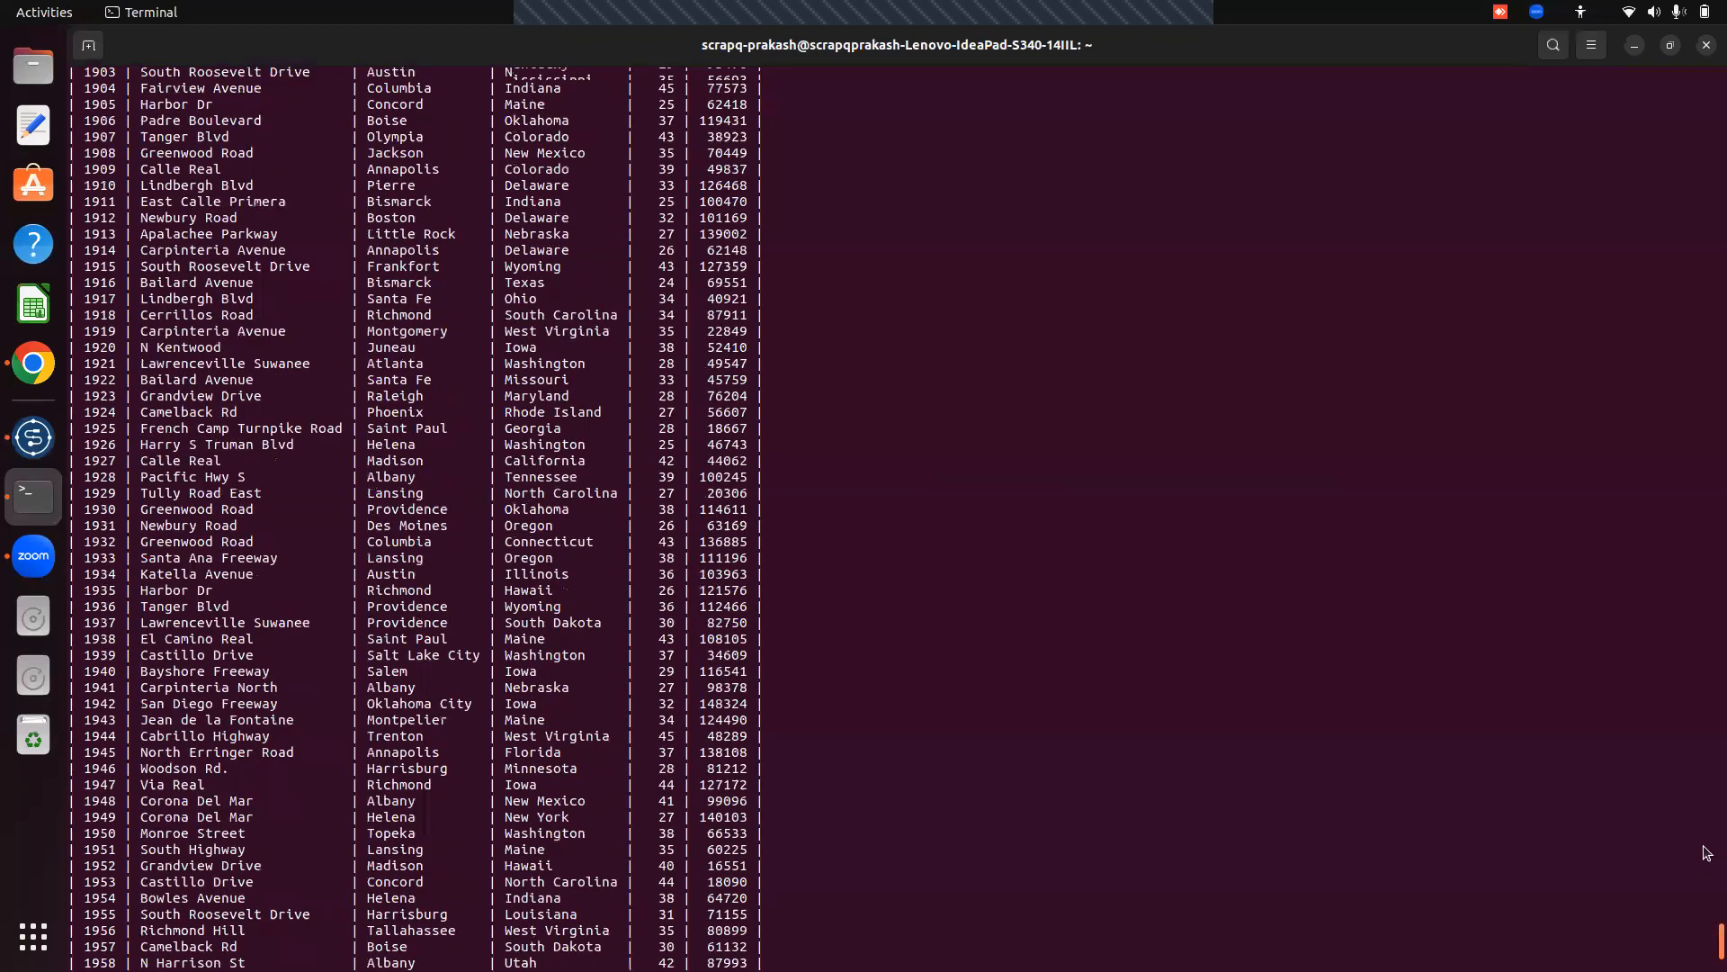
scroll(1708, 852, "up", 20)
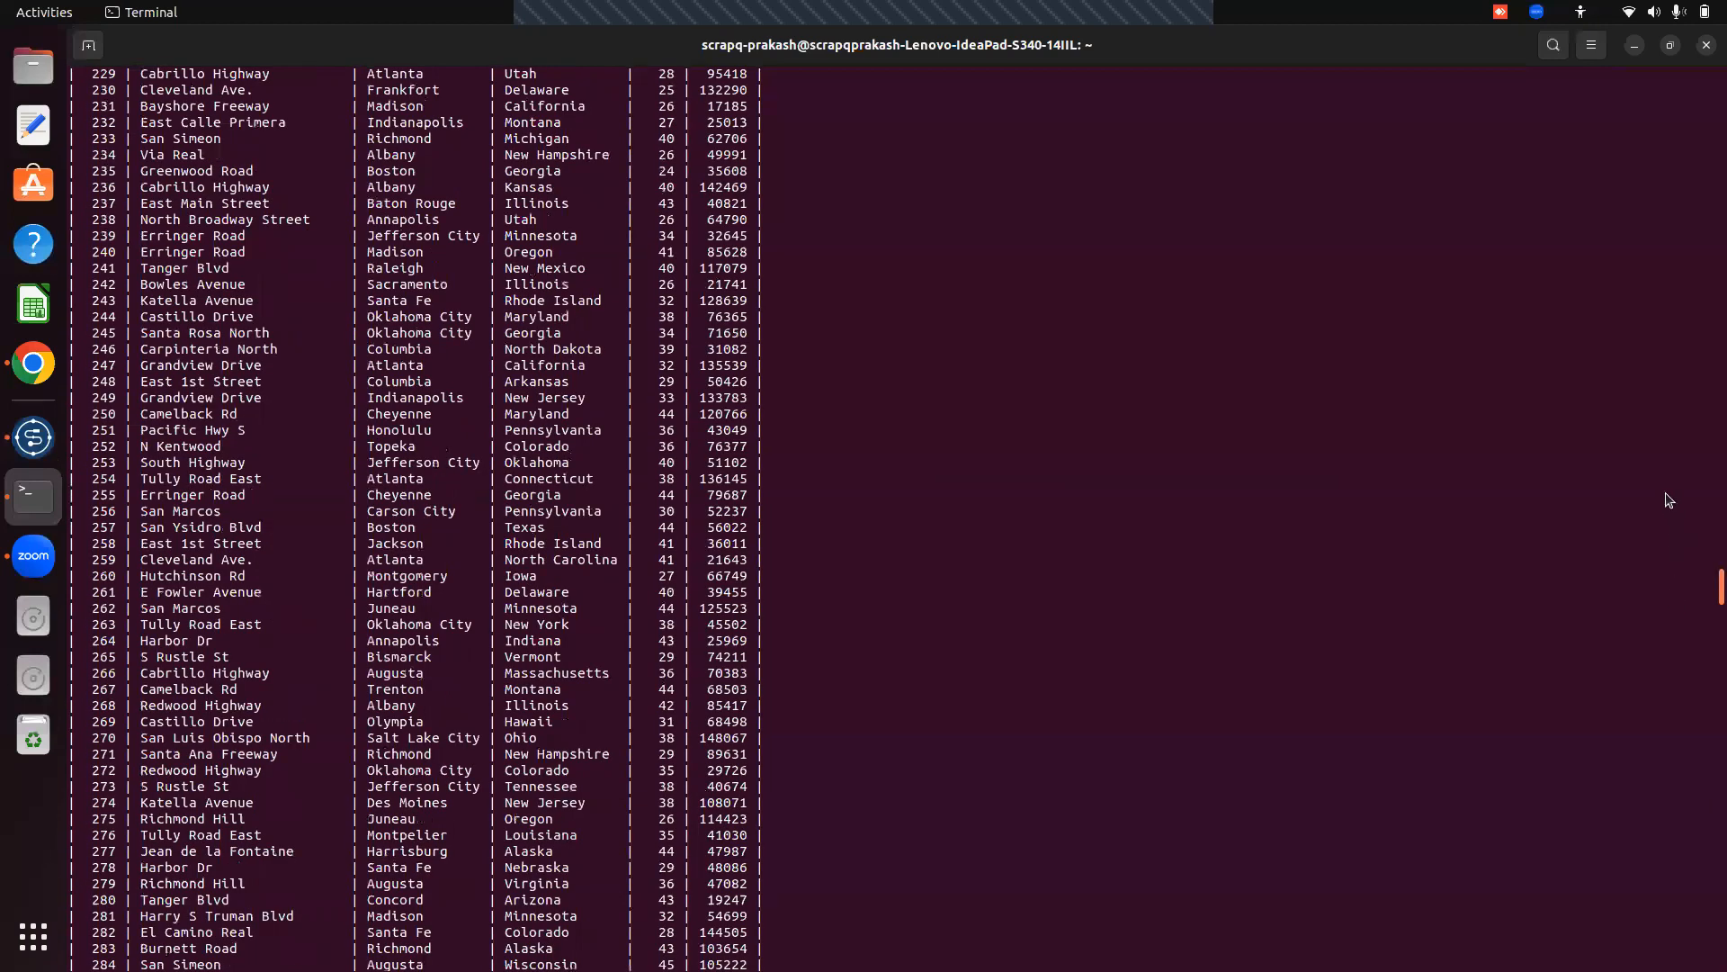
scroll(1669, 500, "up", 15)
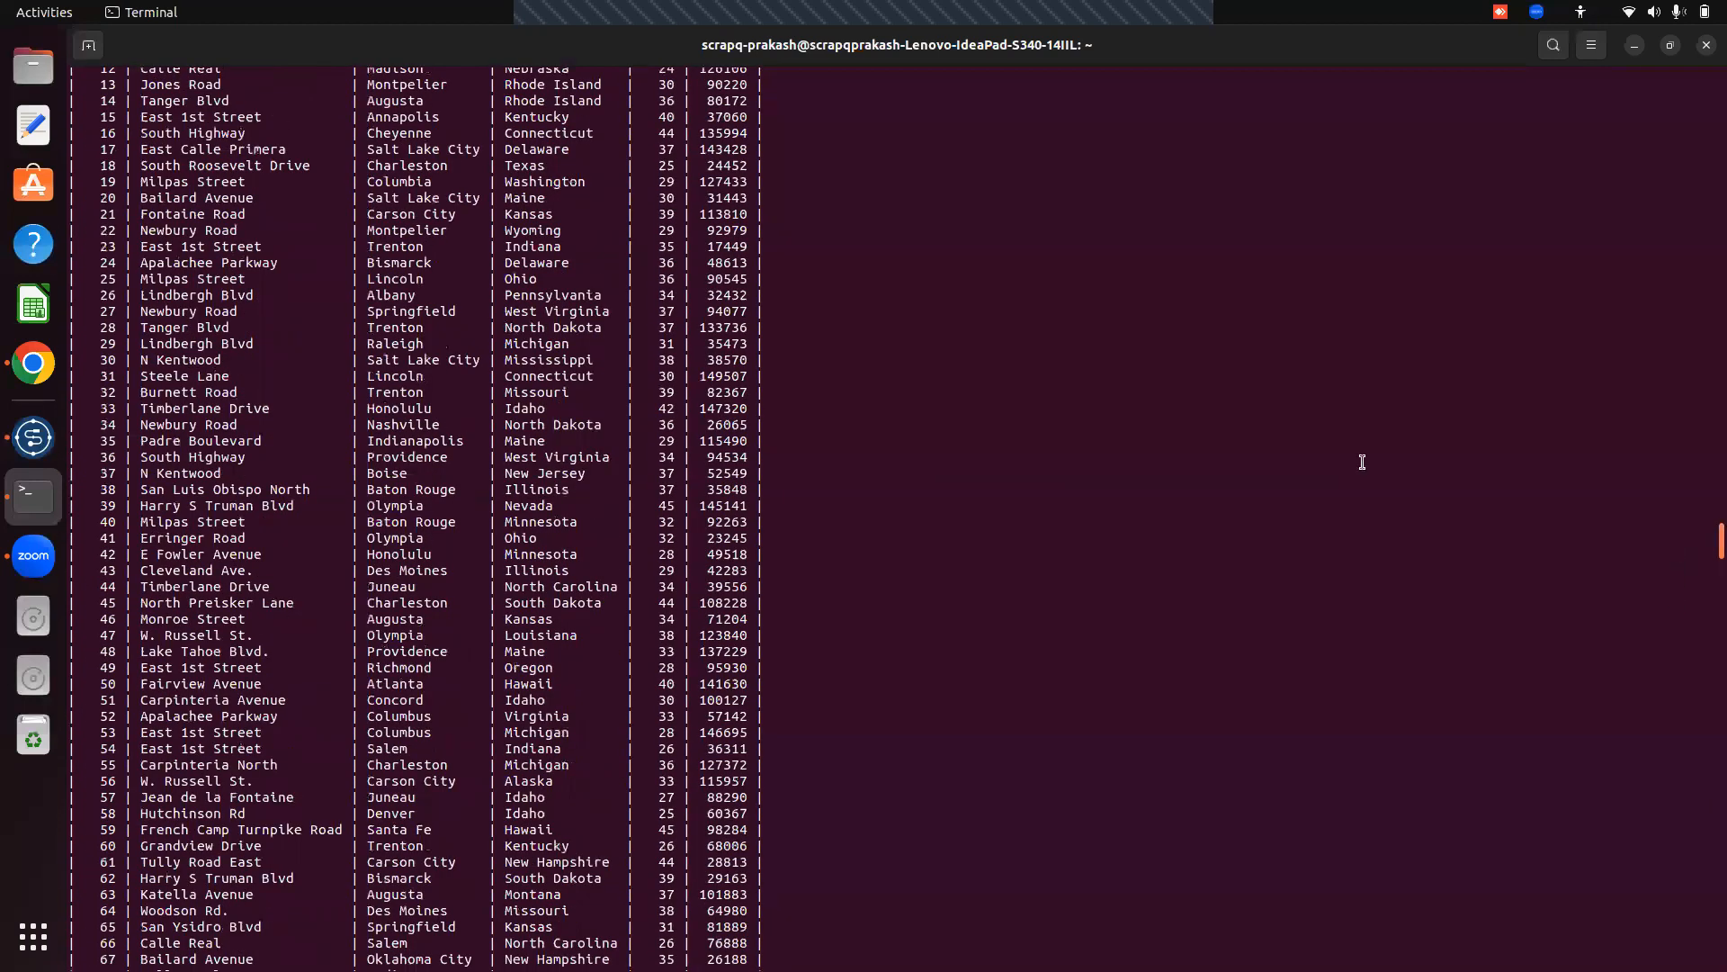
scroll(1349, 432, "down", 3)
Switch to Talend Studio, show the tmap2 job with an enlarged design canvas, and collapse the Job Designs tree.
left_click(36, 439)
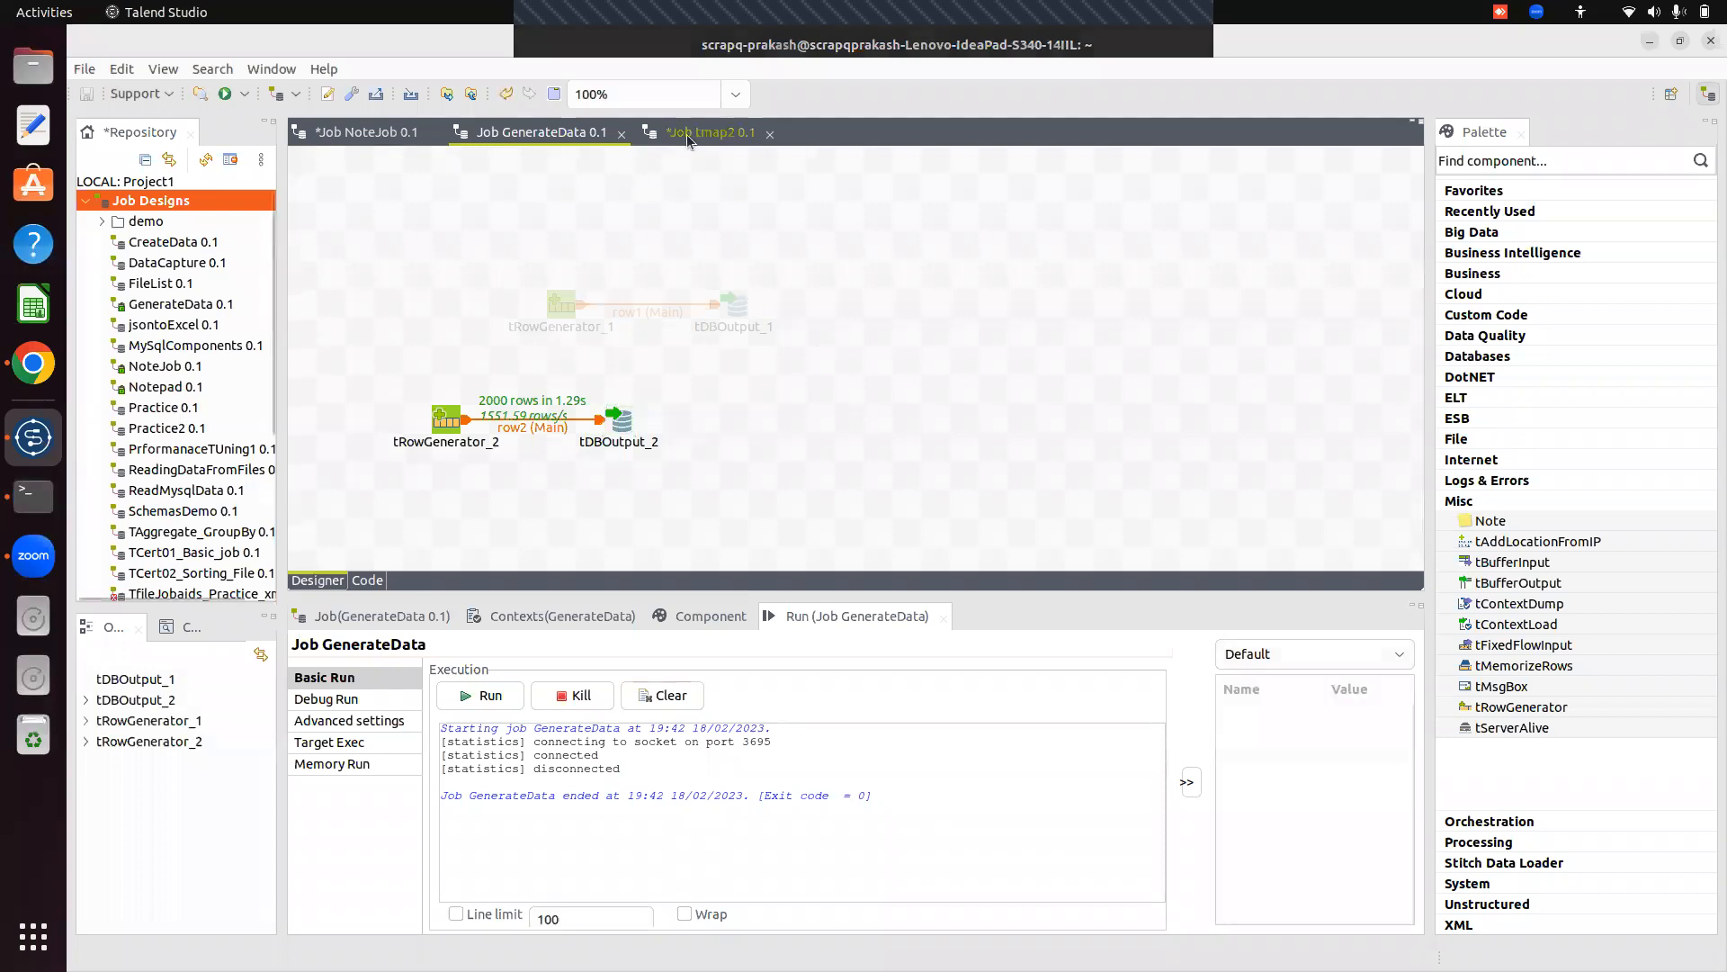
left_click(722, 133)
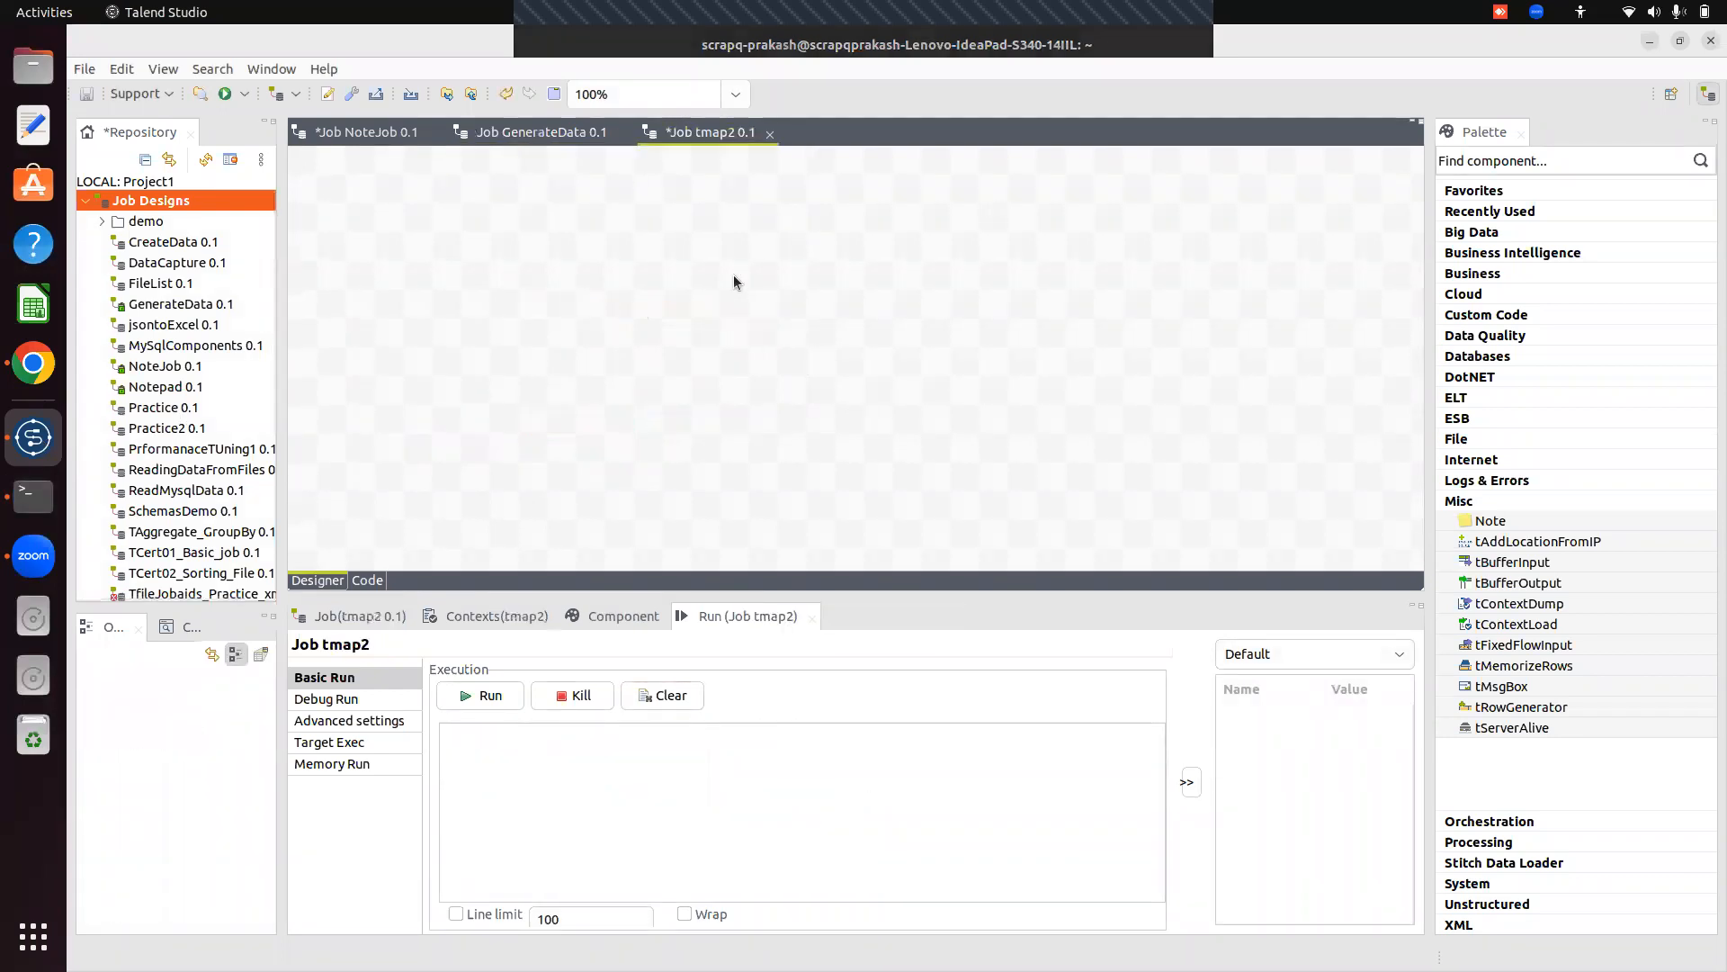
left_click_drag(754, 591, 828, 843)
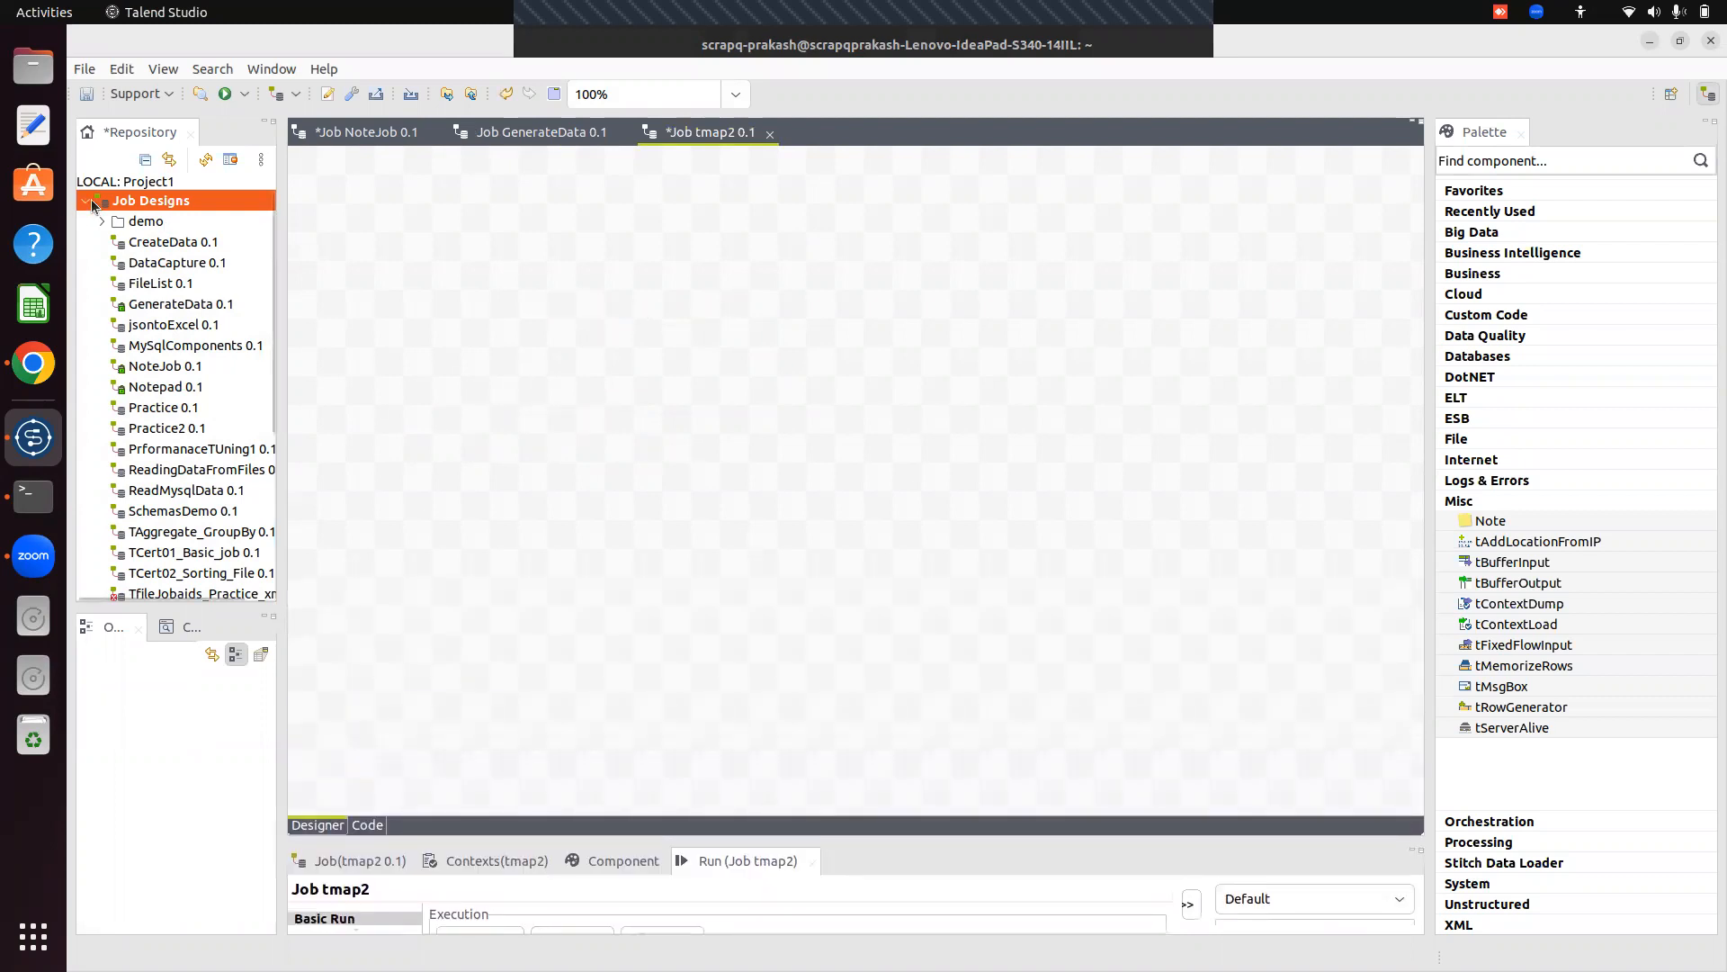
left_click(85, 199)
Add a tDBInput(MySQL) component to the tmap2 job and place it in the upper-middle area of the canvas.
left_click(477, 246)
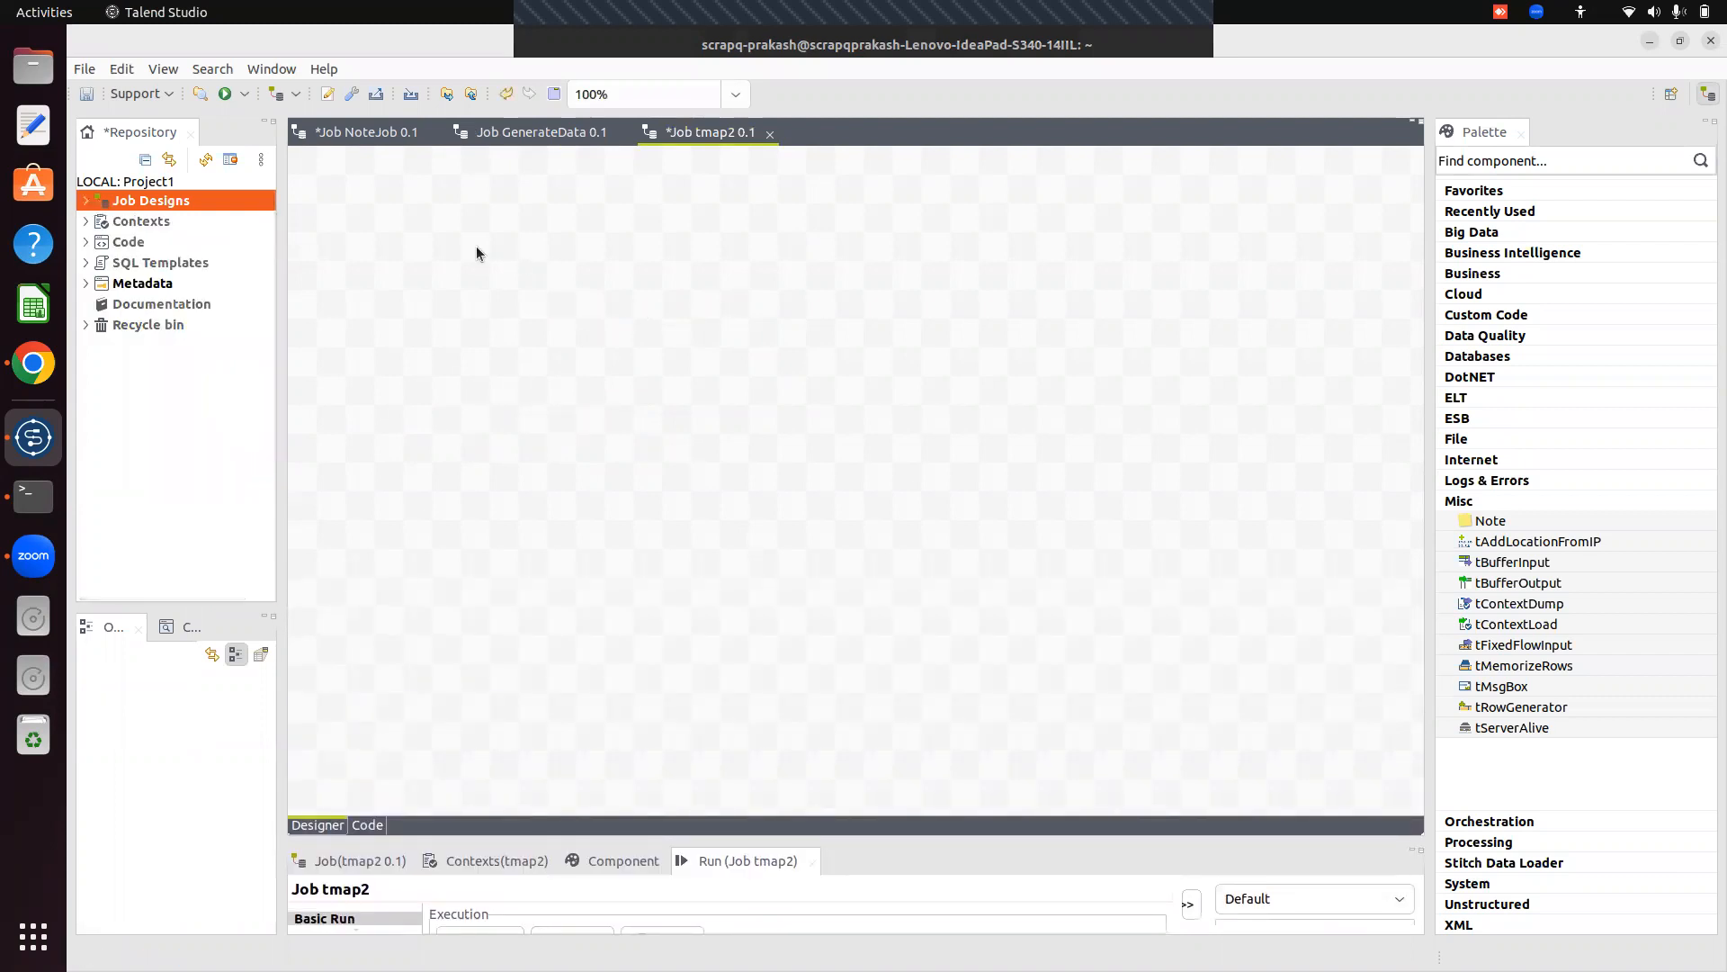
type("tmys")
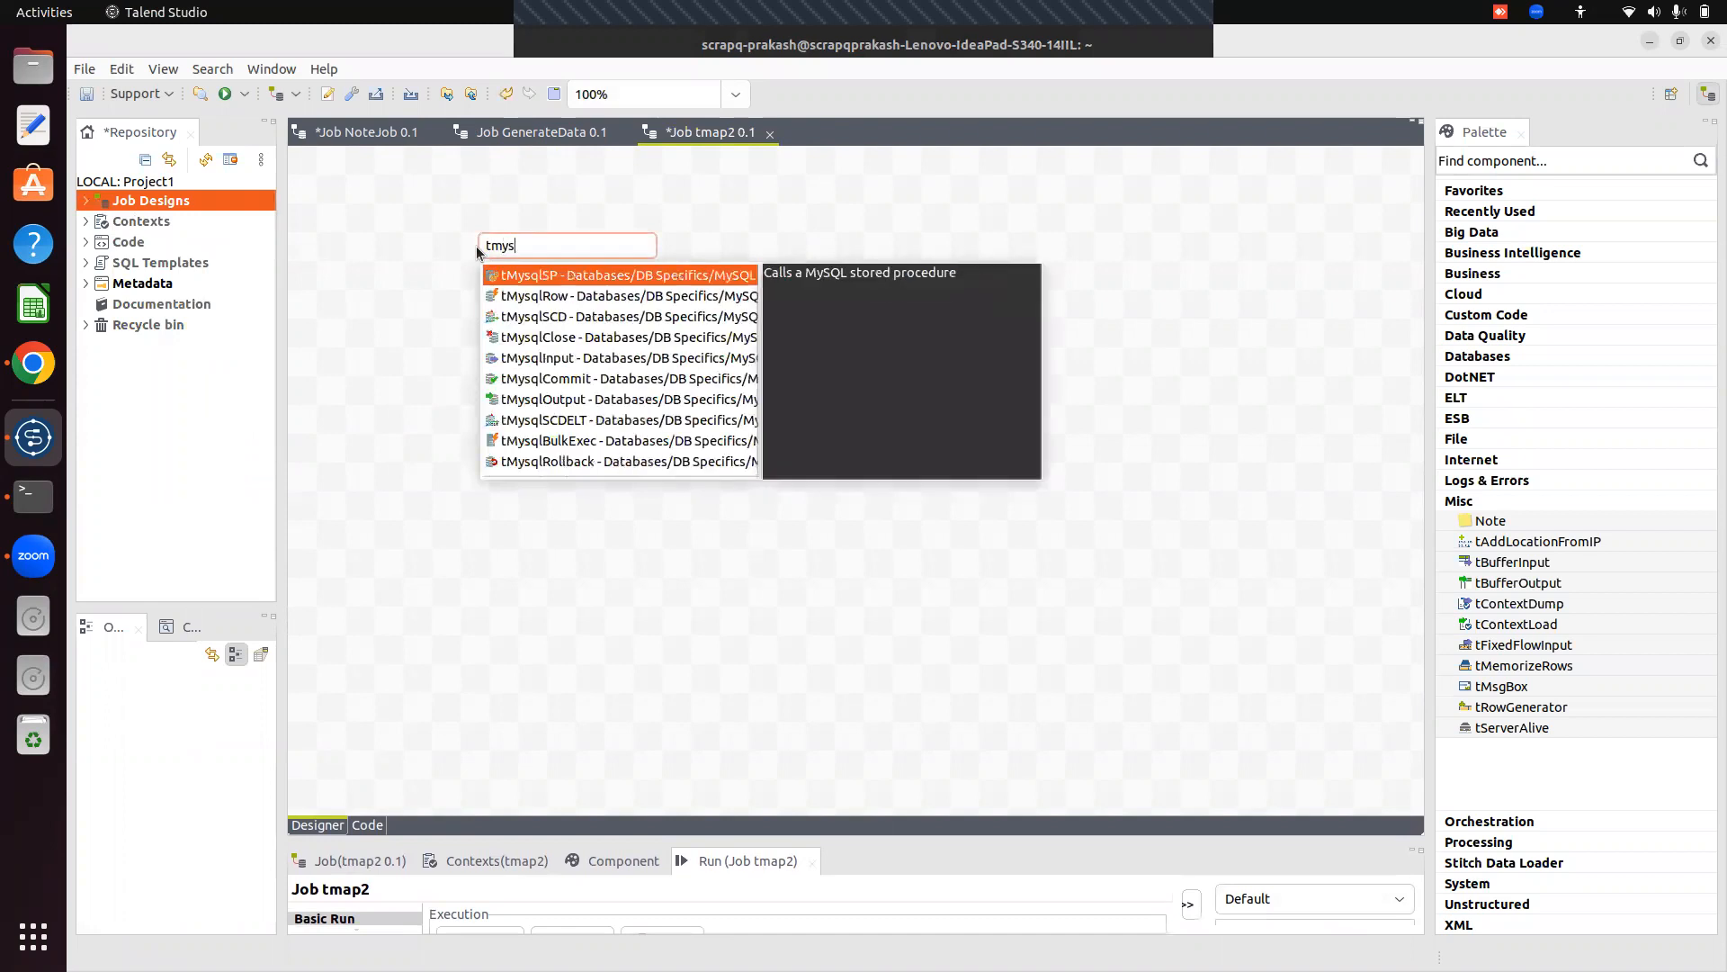
type("qlinp")
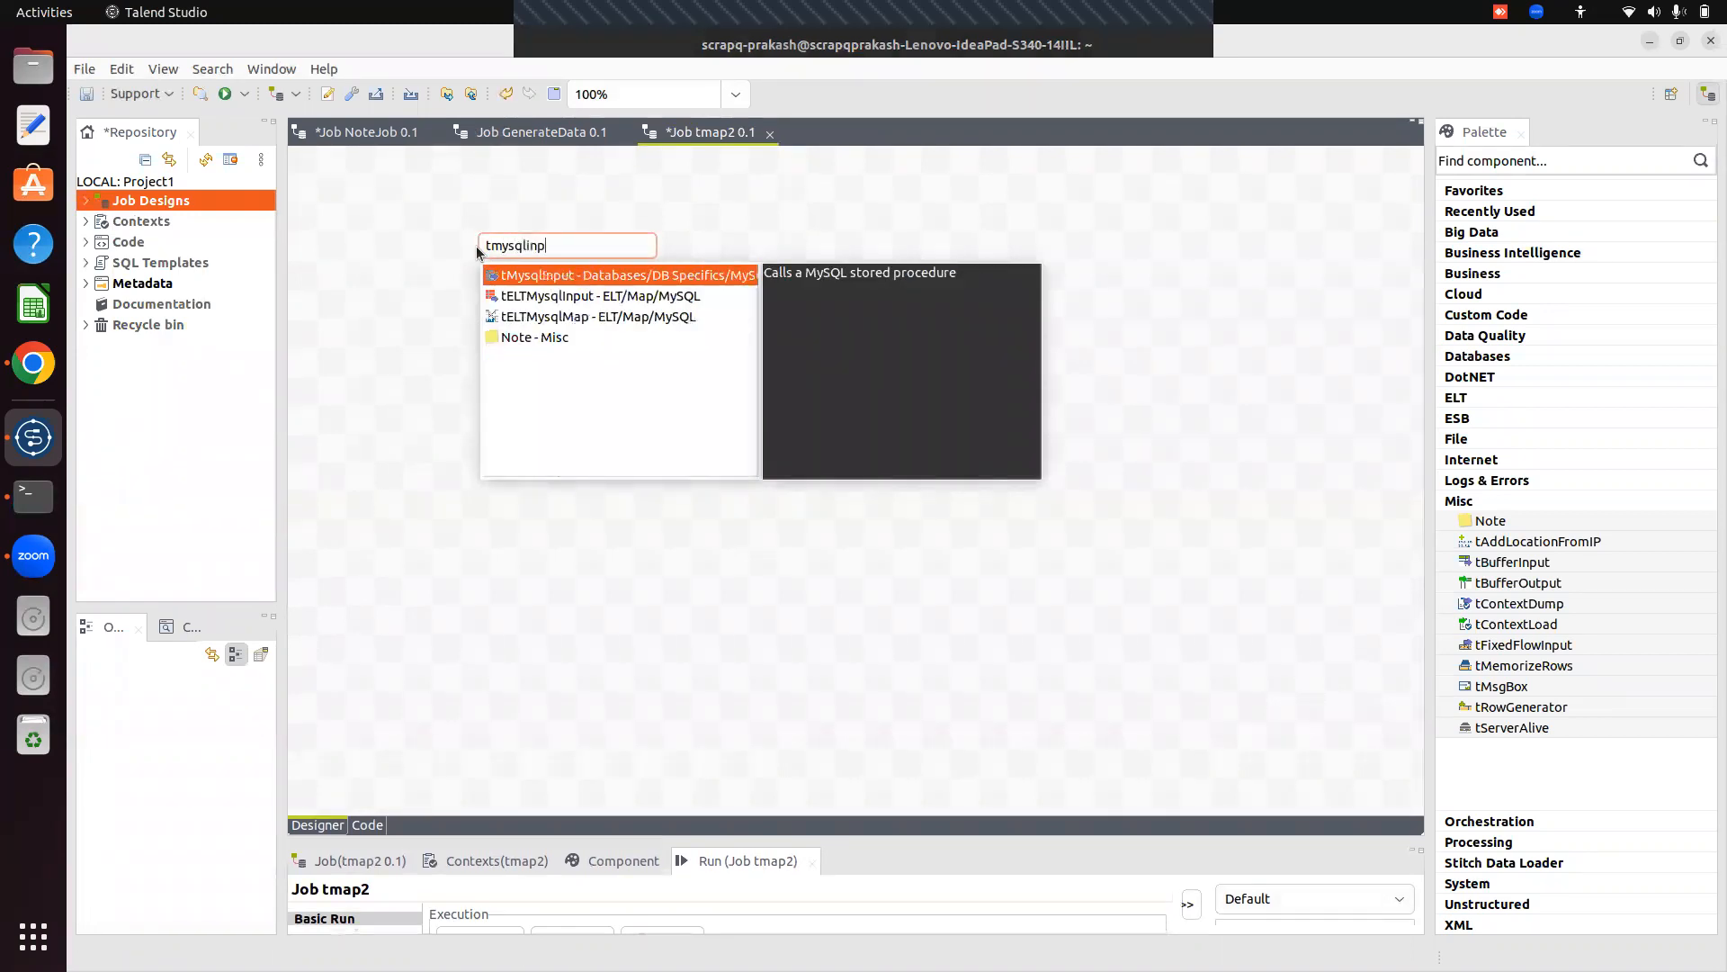
type("ut")
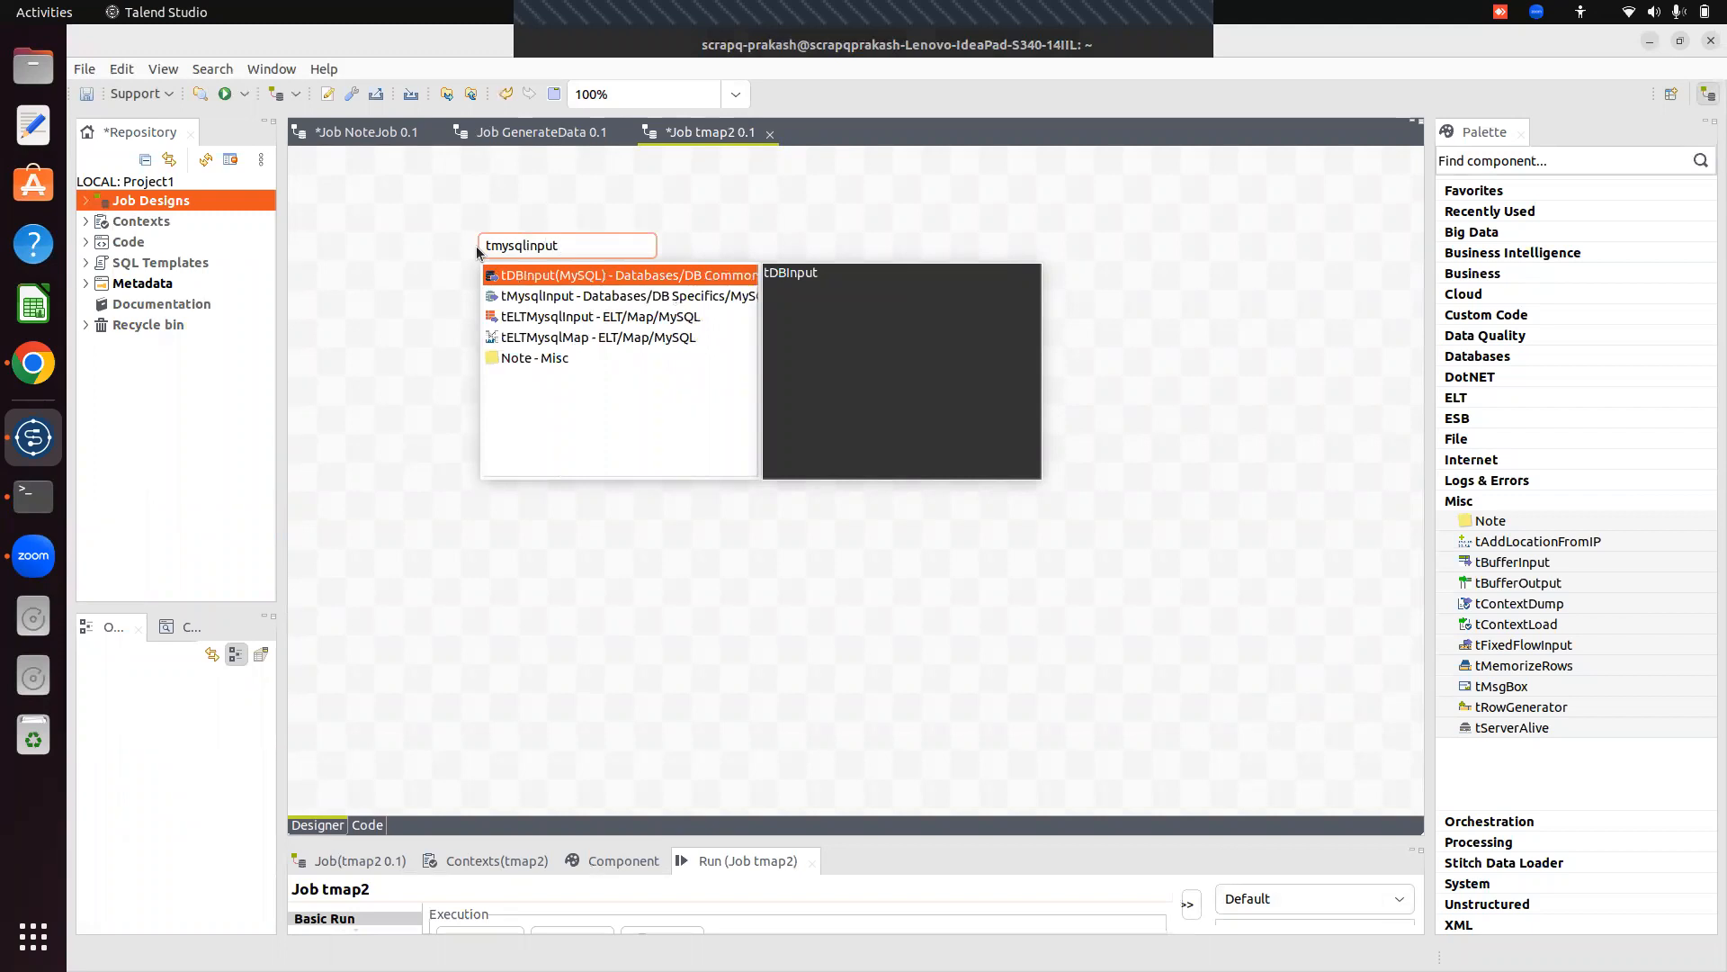
key("Return")
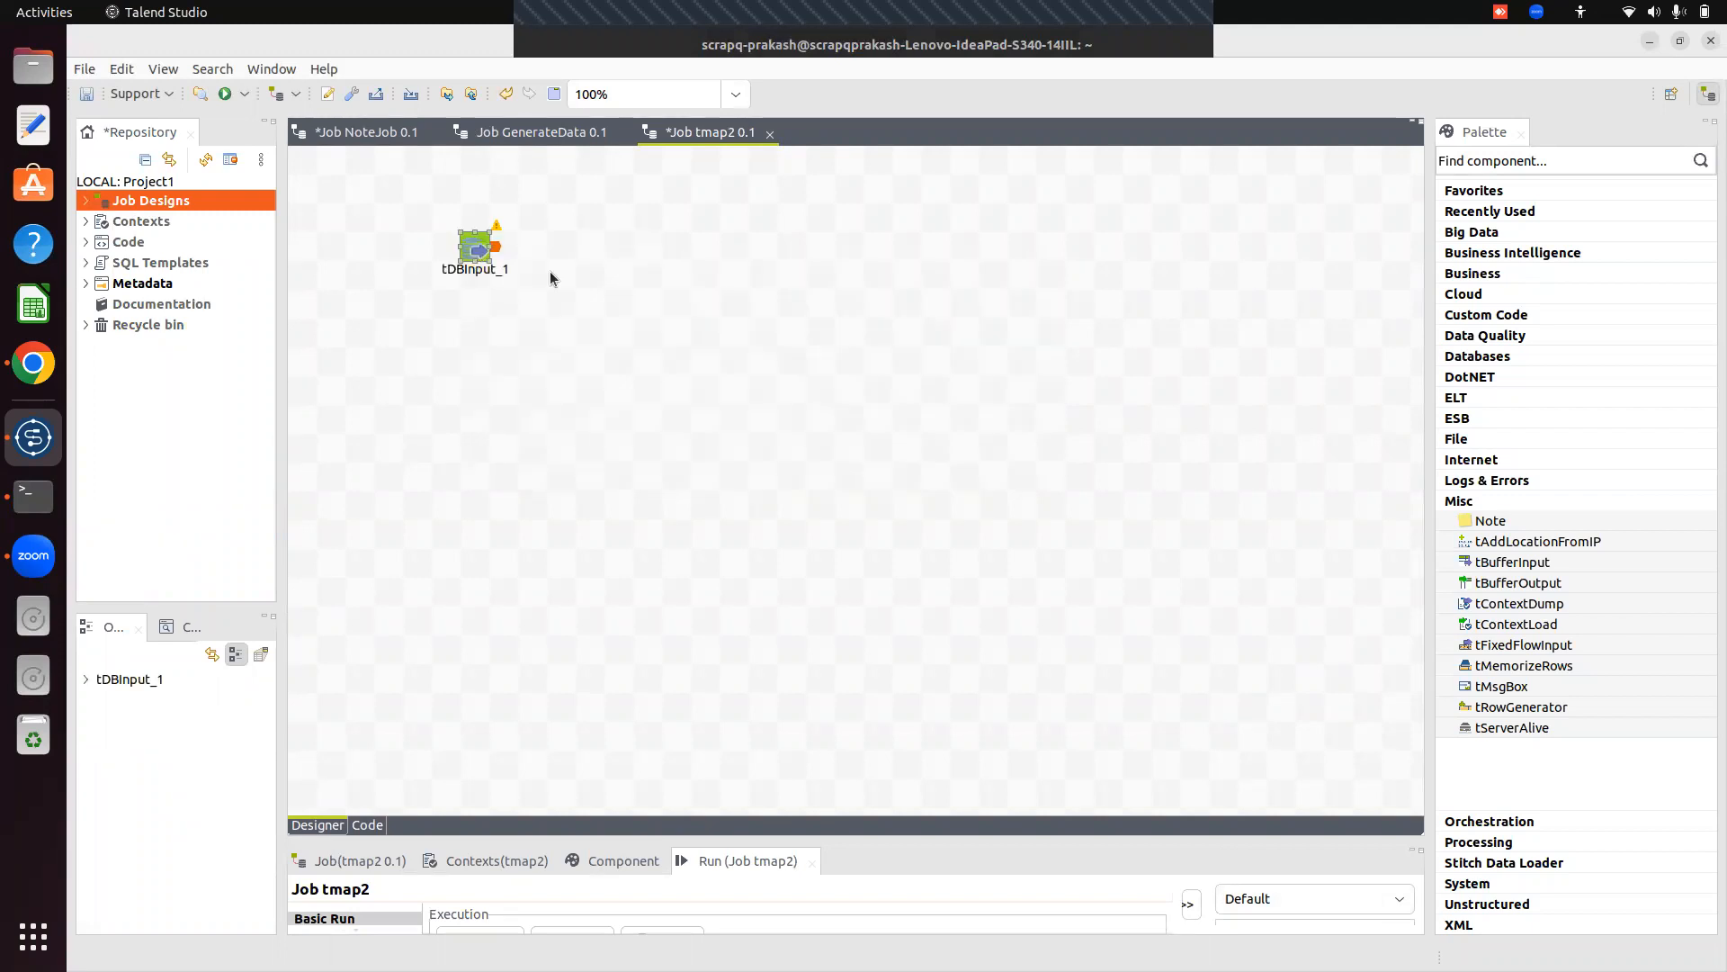
left_click_drag(491, 358, 491, 358)
left_click(656, 353)
type("tmap")
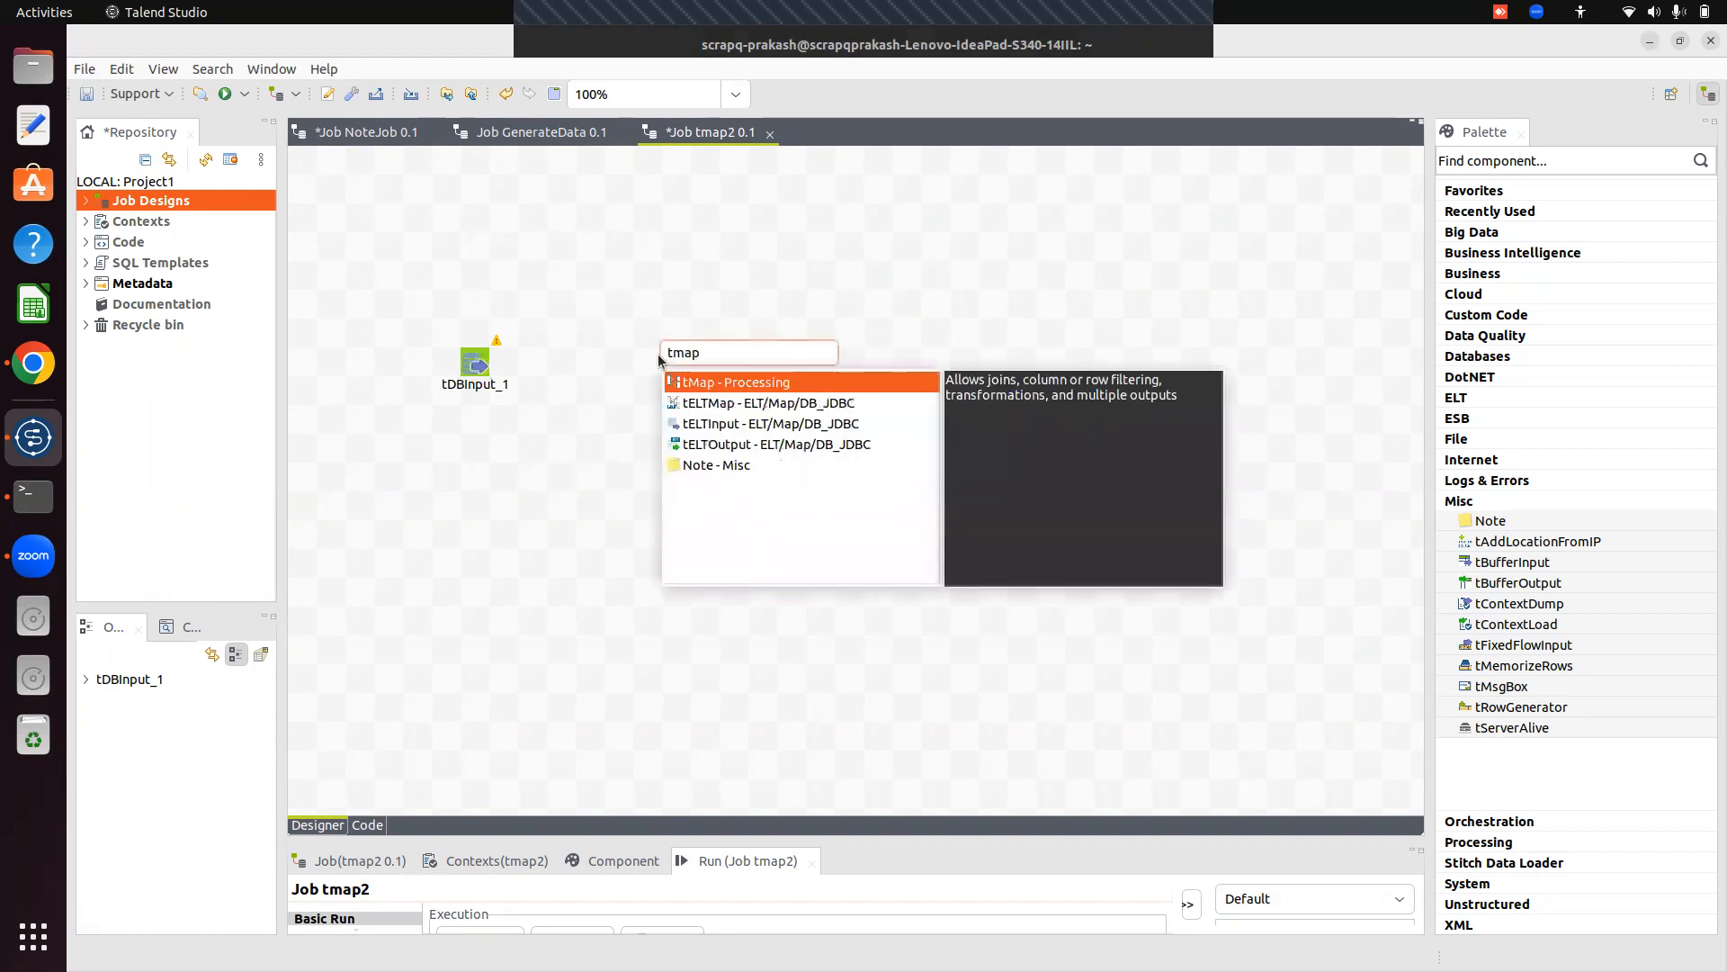
left_click(600, 413)
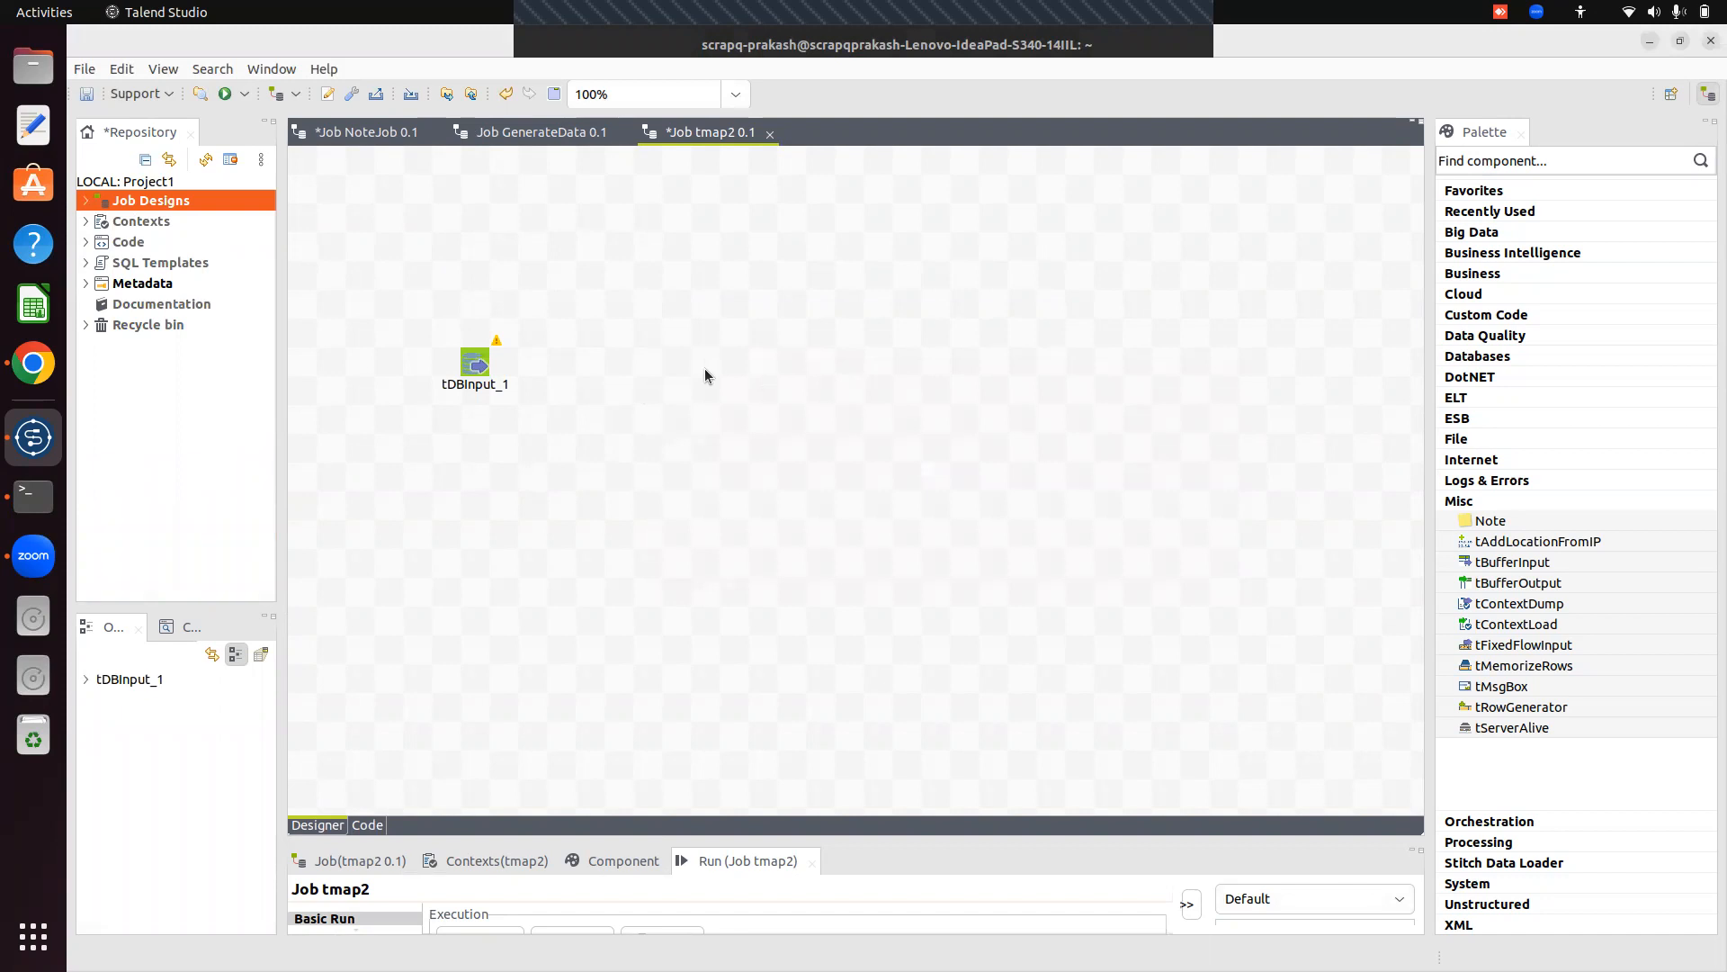
Add a tMap component beside tDBInput_1 and link tDBInput_1 to it with a Main row.
type("tmap")
key("Return")
right_click(478, 366)
mouse_move(535, 376)
left_click(719, 376)
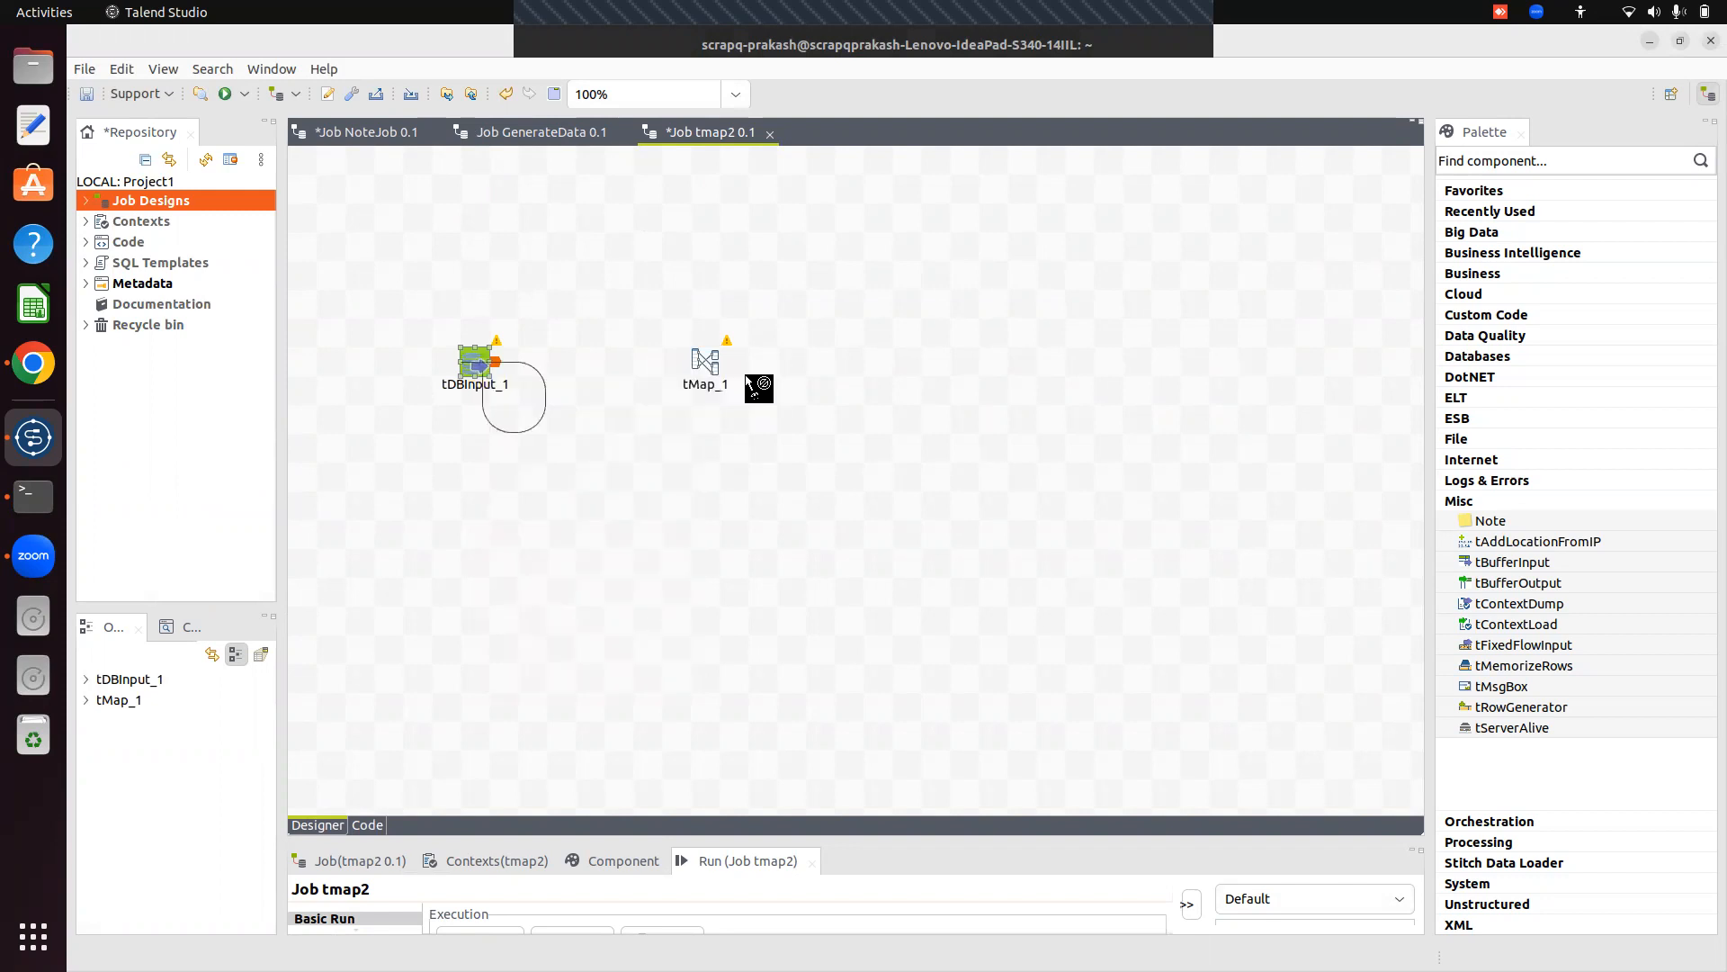
left_click(706, 364)
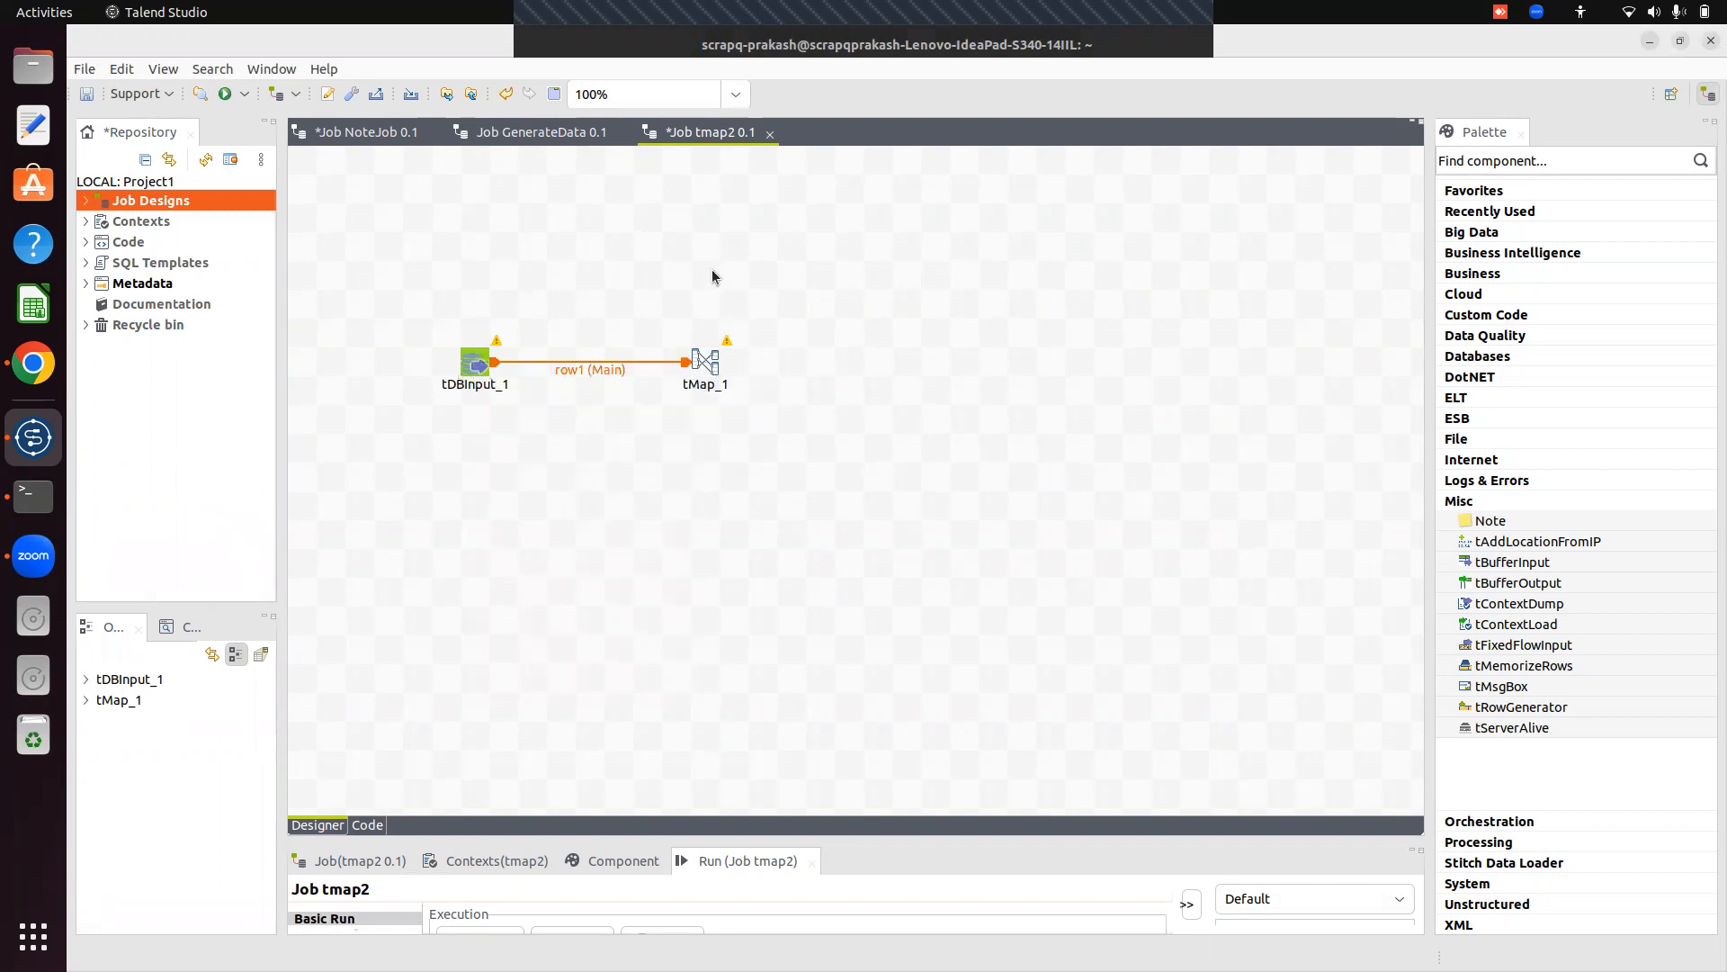
Add a tMysqlConnection component to the tmap2 job and place it above the link between tDBInput_1 and tMap_1.
type("t")
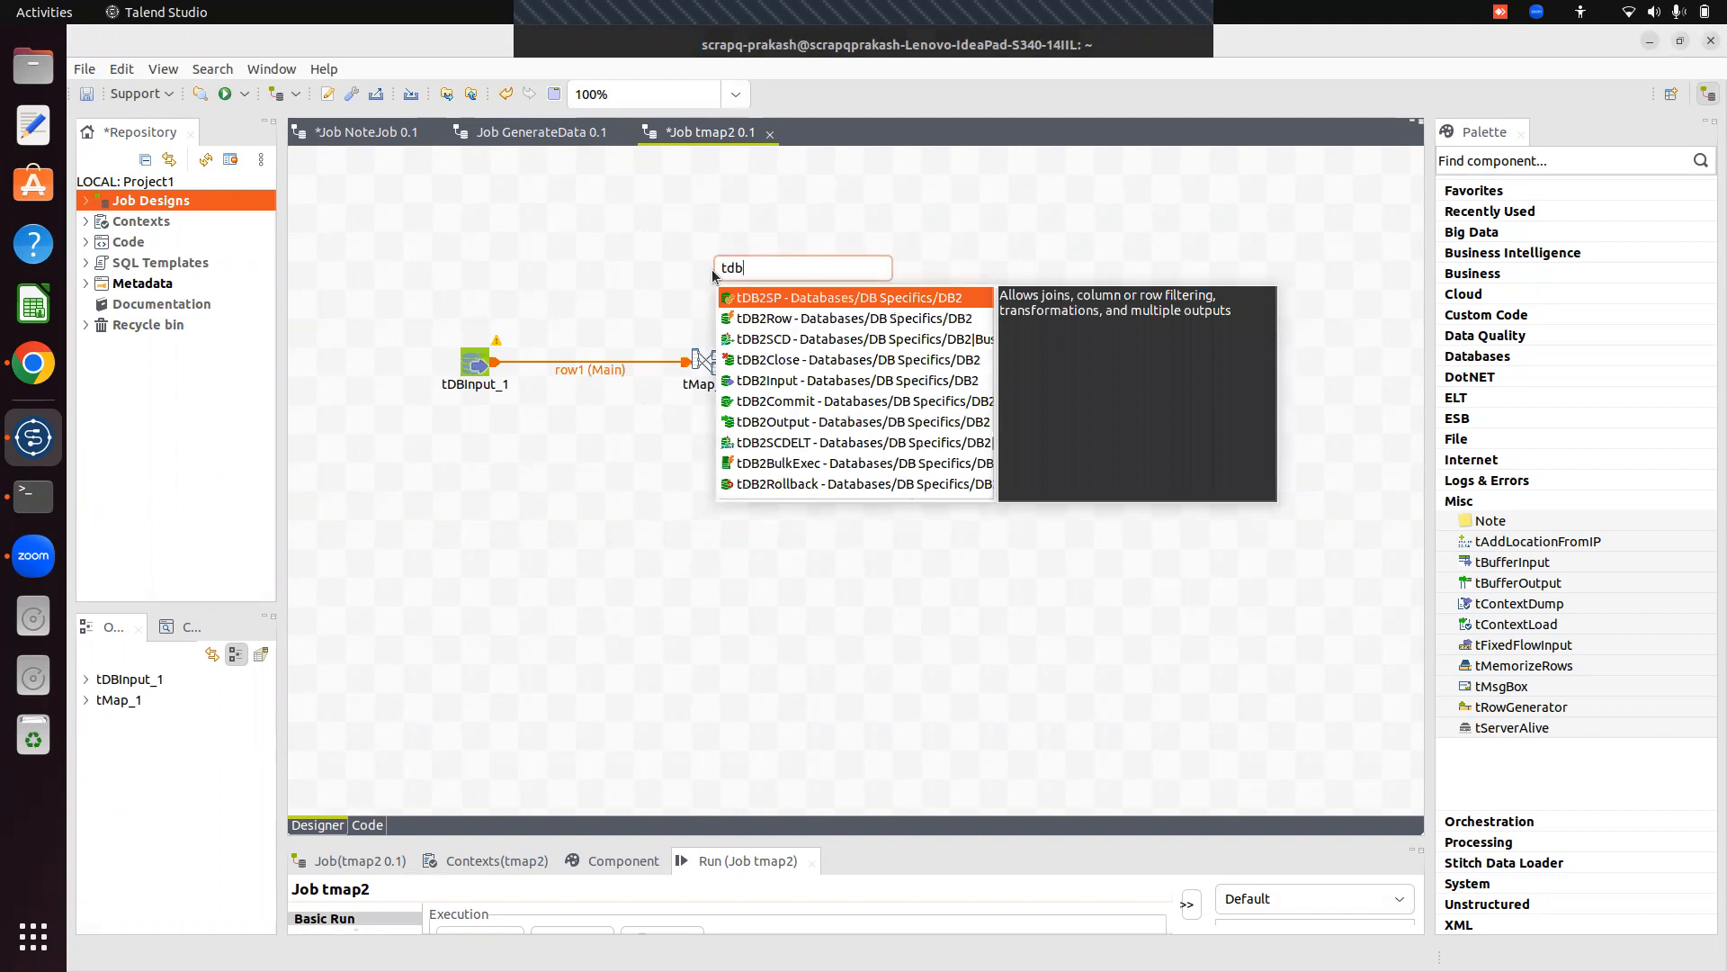
type("mysq")
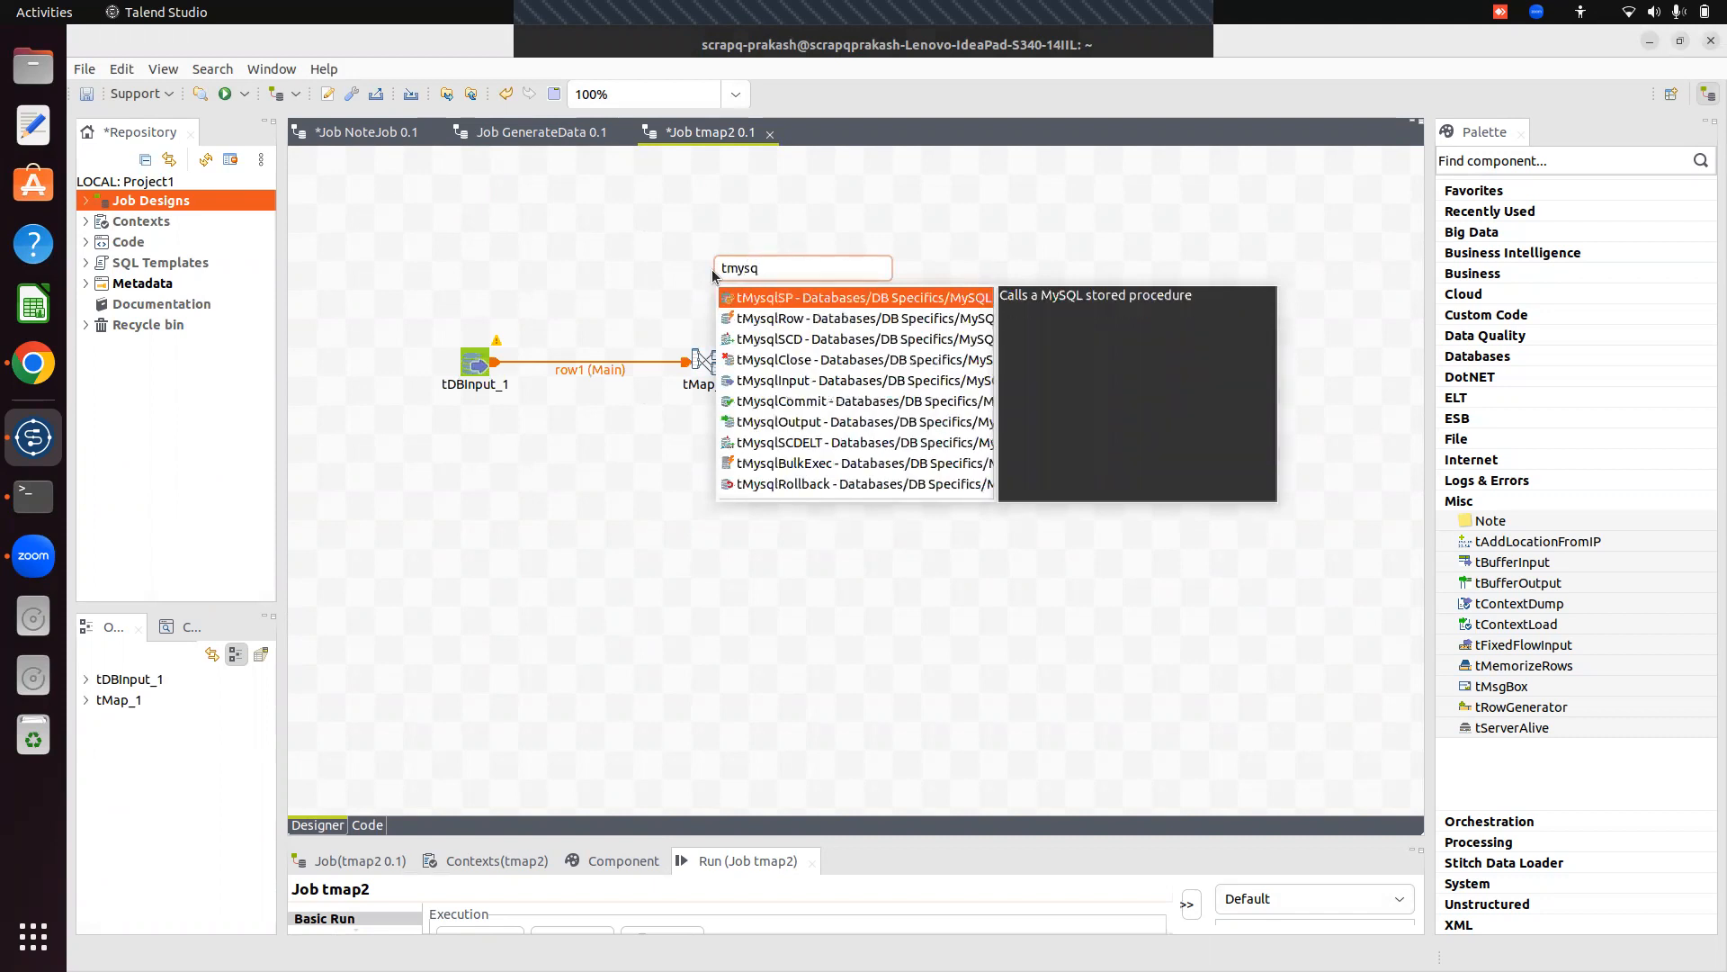
key("Down")
key("Down")
key("Down")
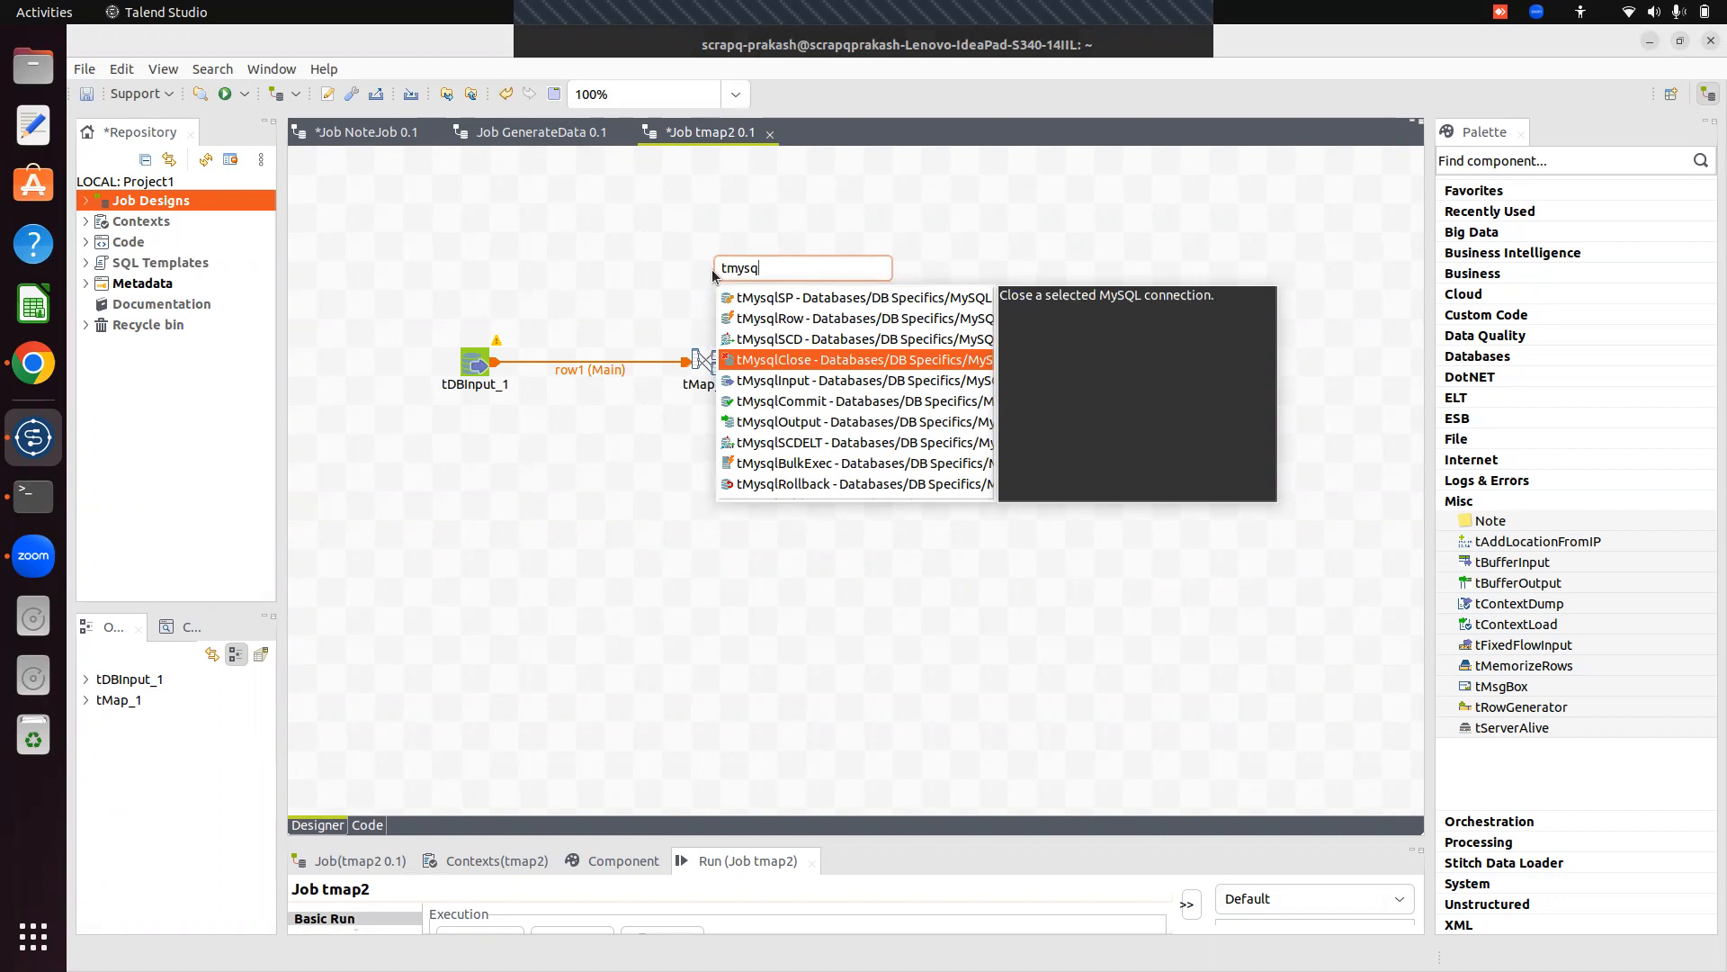
type("l")
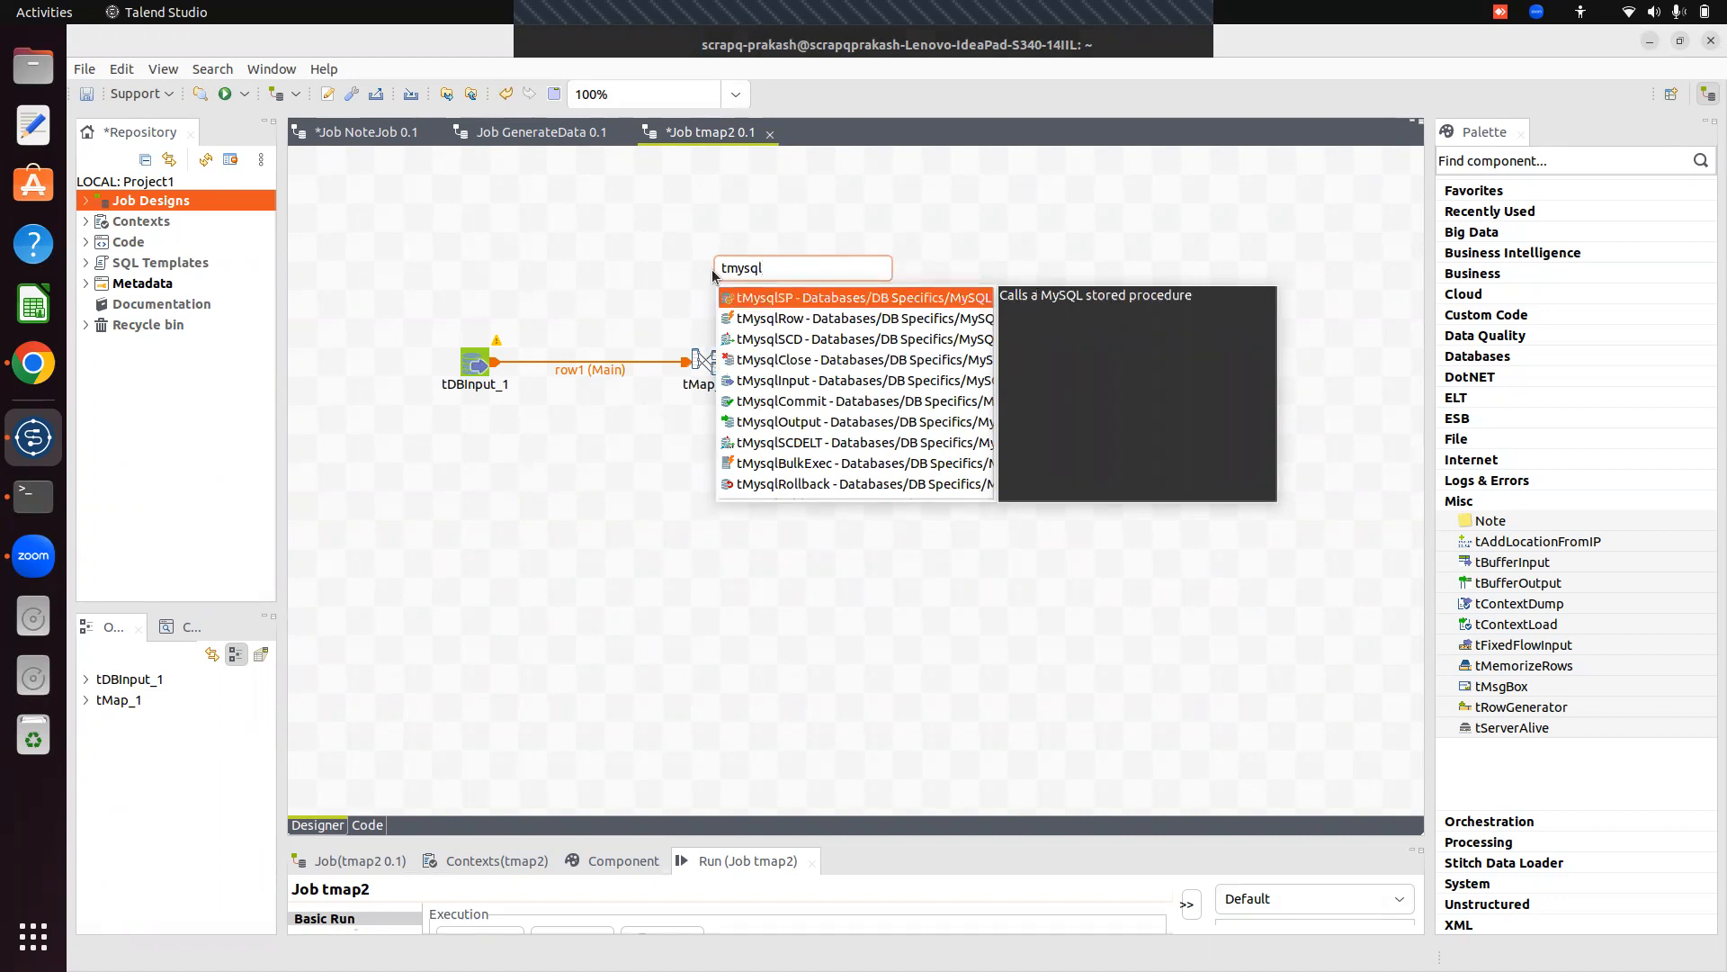
type("co")
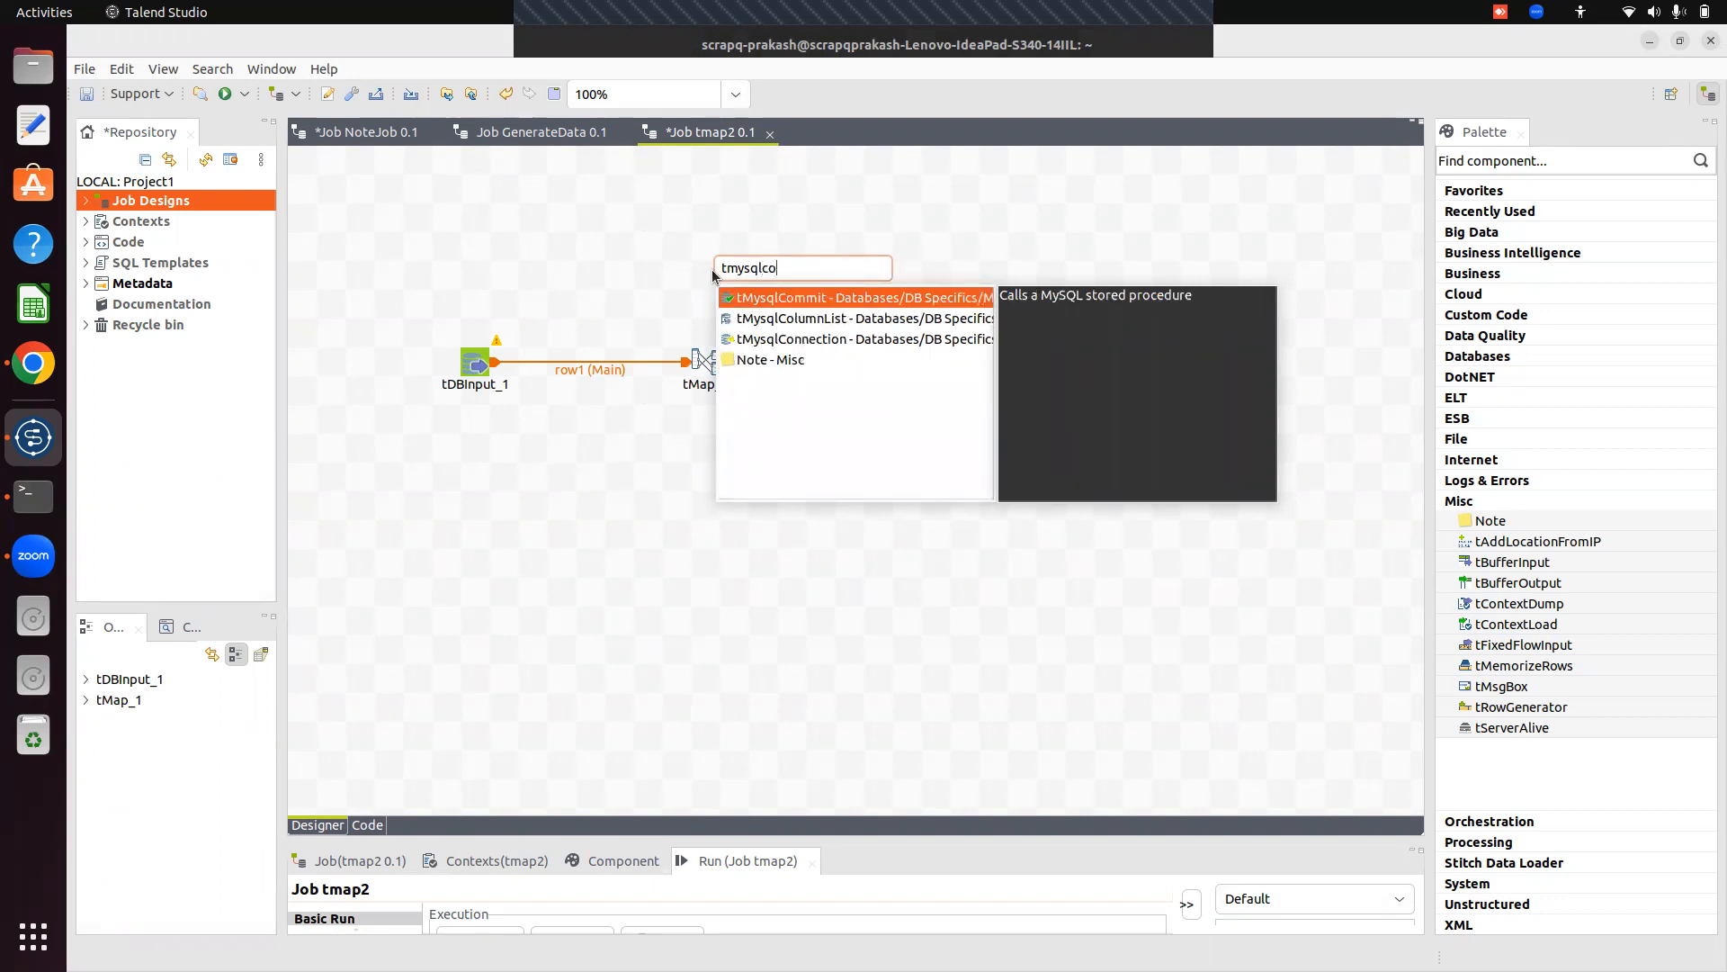
key("Down")
key("Down")
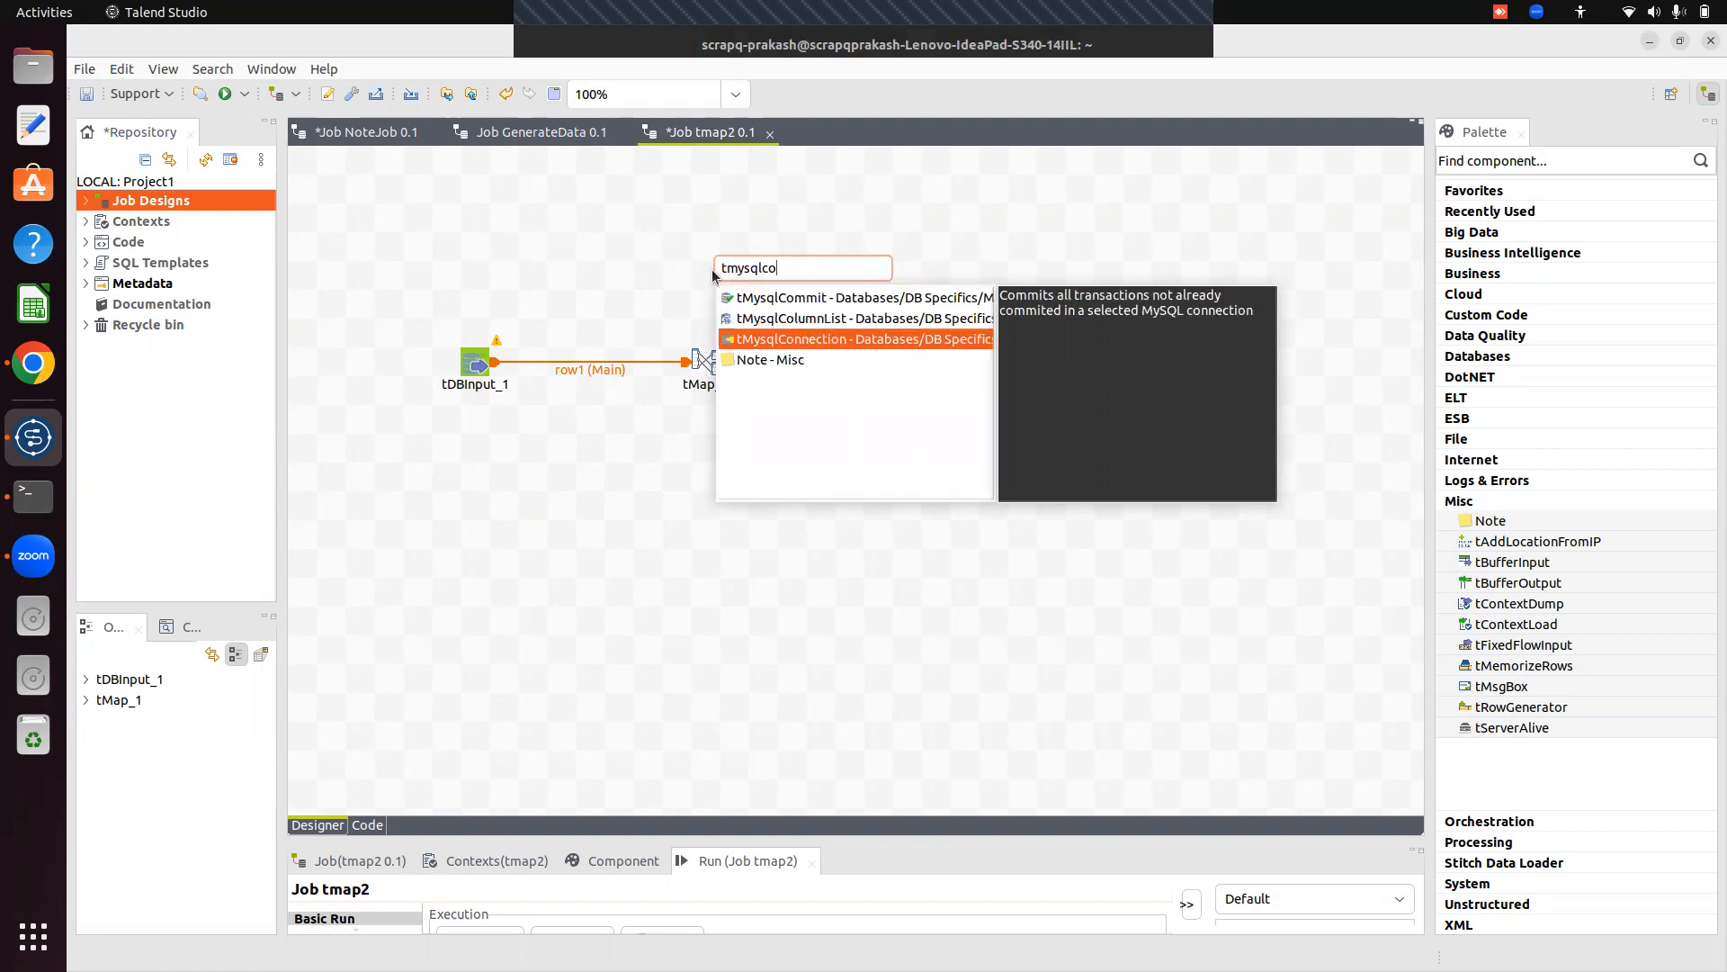
key("Return")
left_click_drag(711, 279, 635, 217)
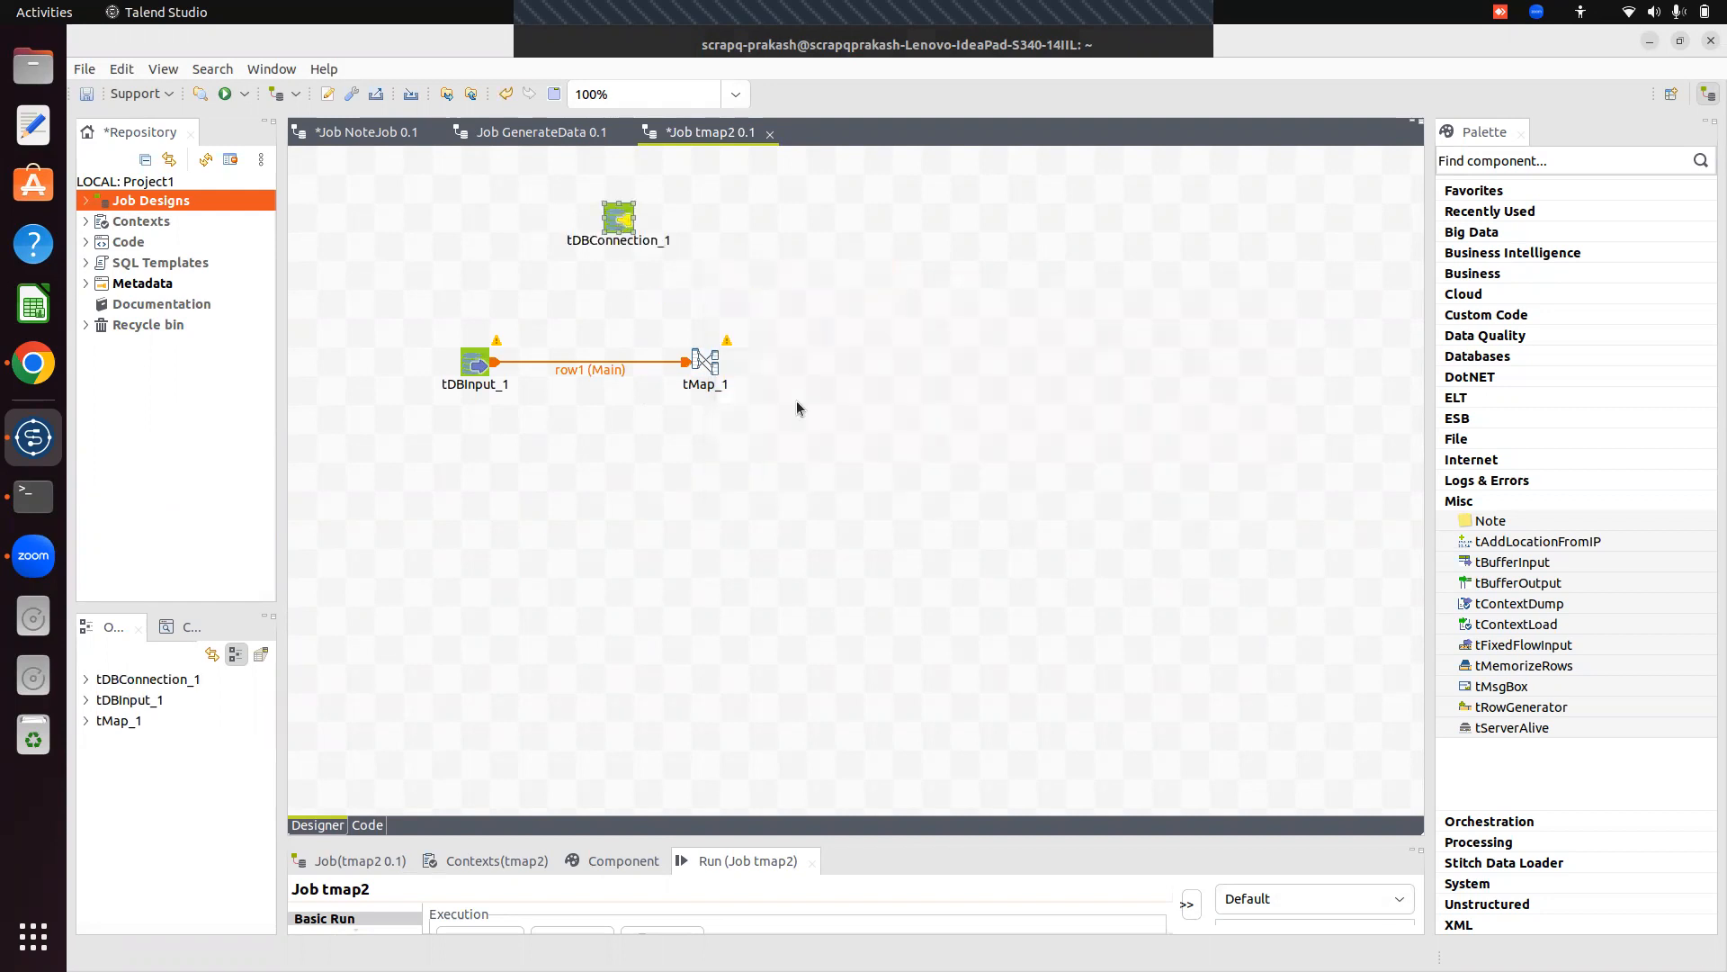
Enlarge the settings area and set tDBConnection_1's property type to Repository, using the MysqlConnection 0.1 metadata.
left_click_drag(792, 829, 671, 547)
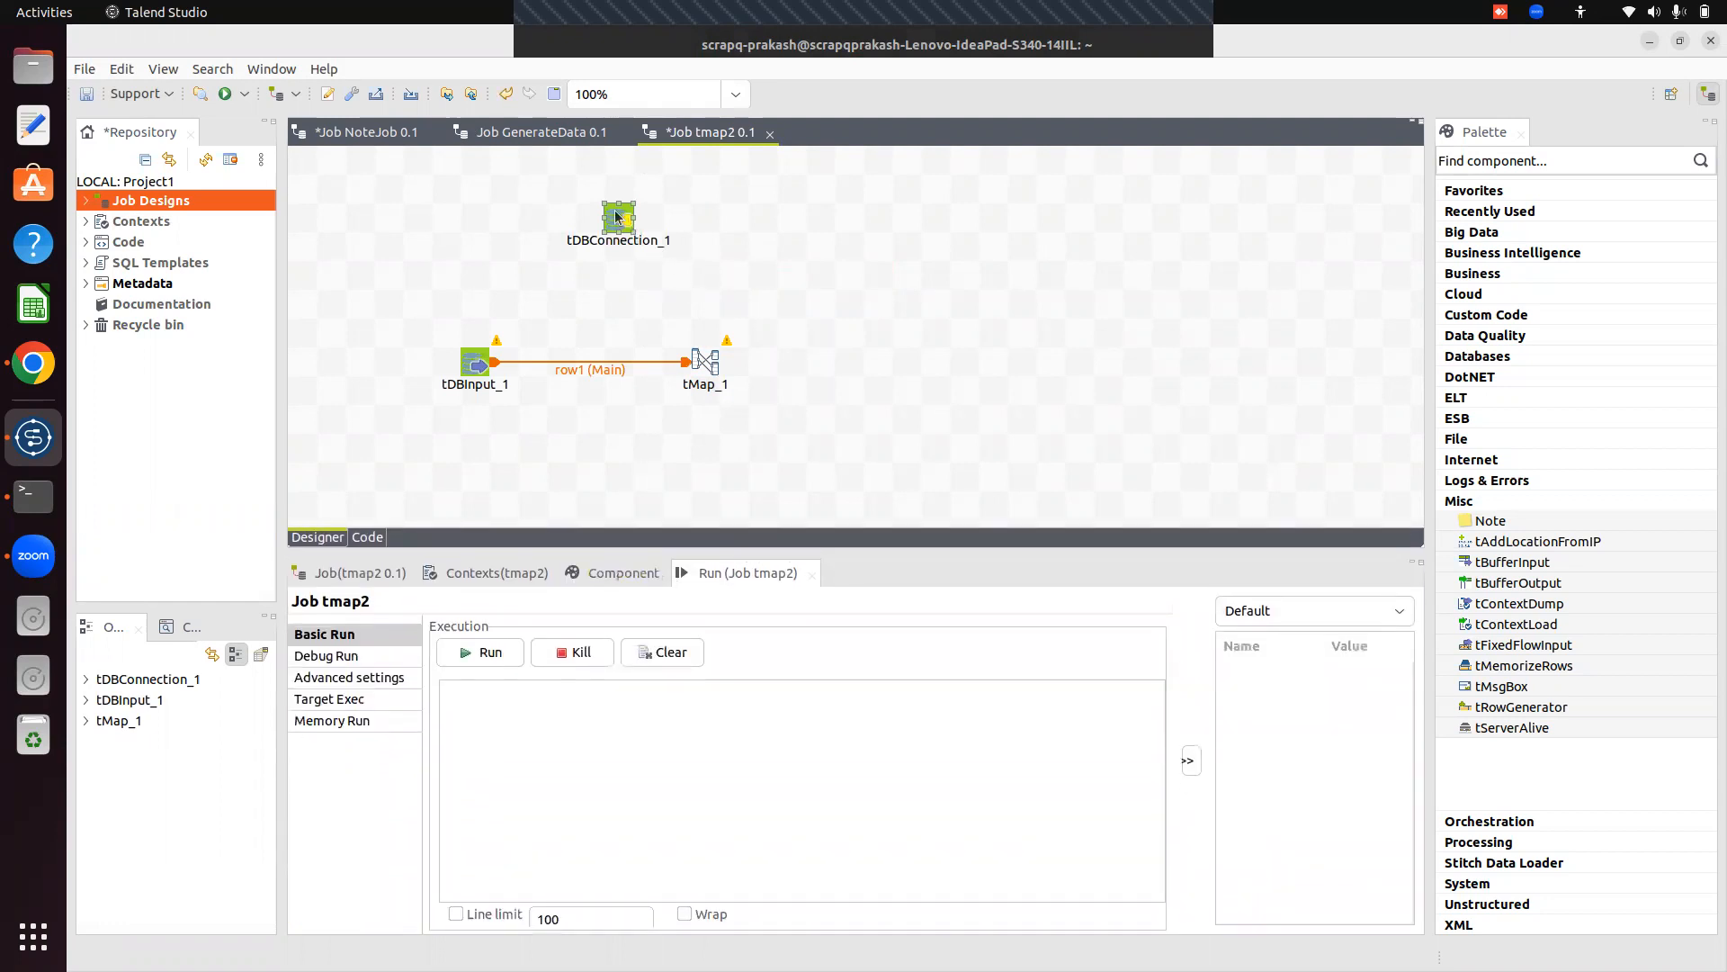
left_click(611, 574)
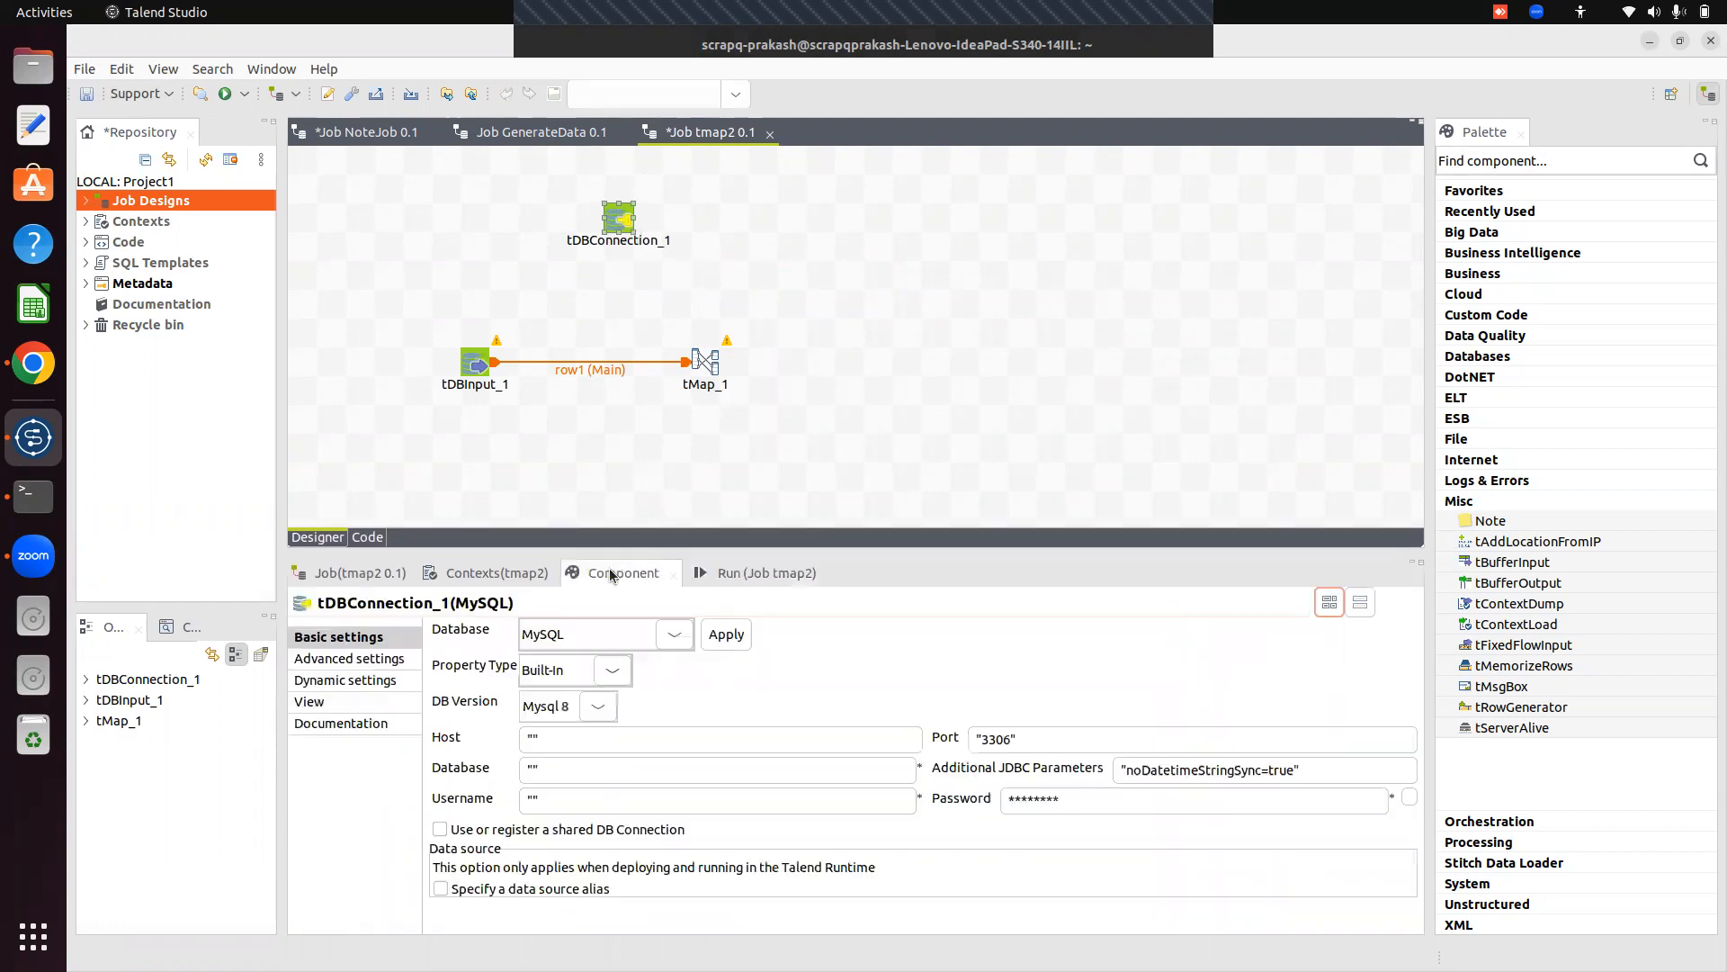
left_click(608, 670)
left_click(567, 720)
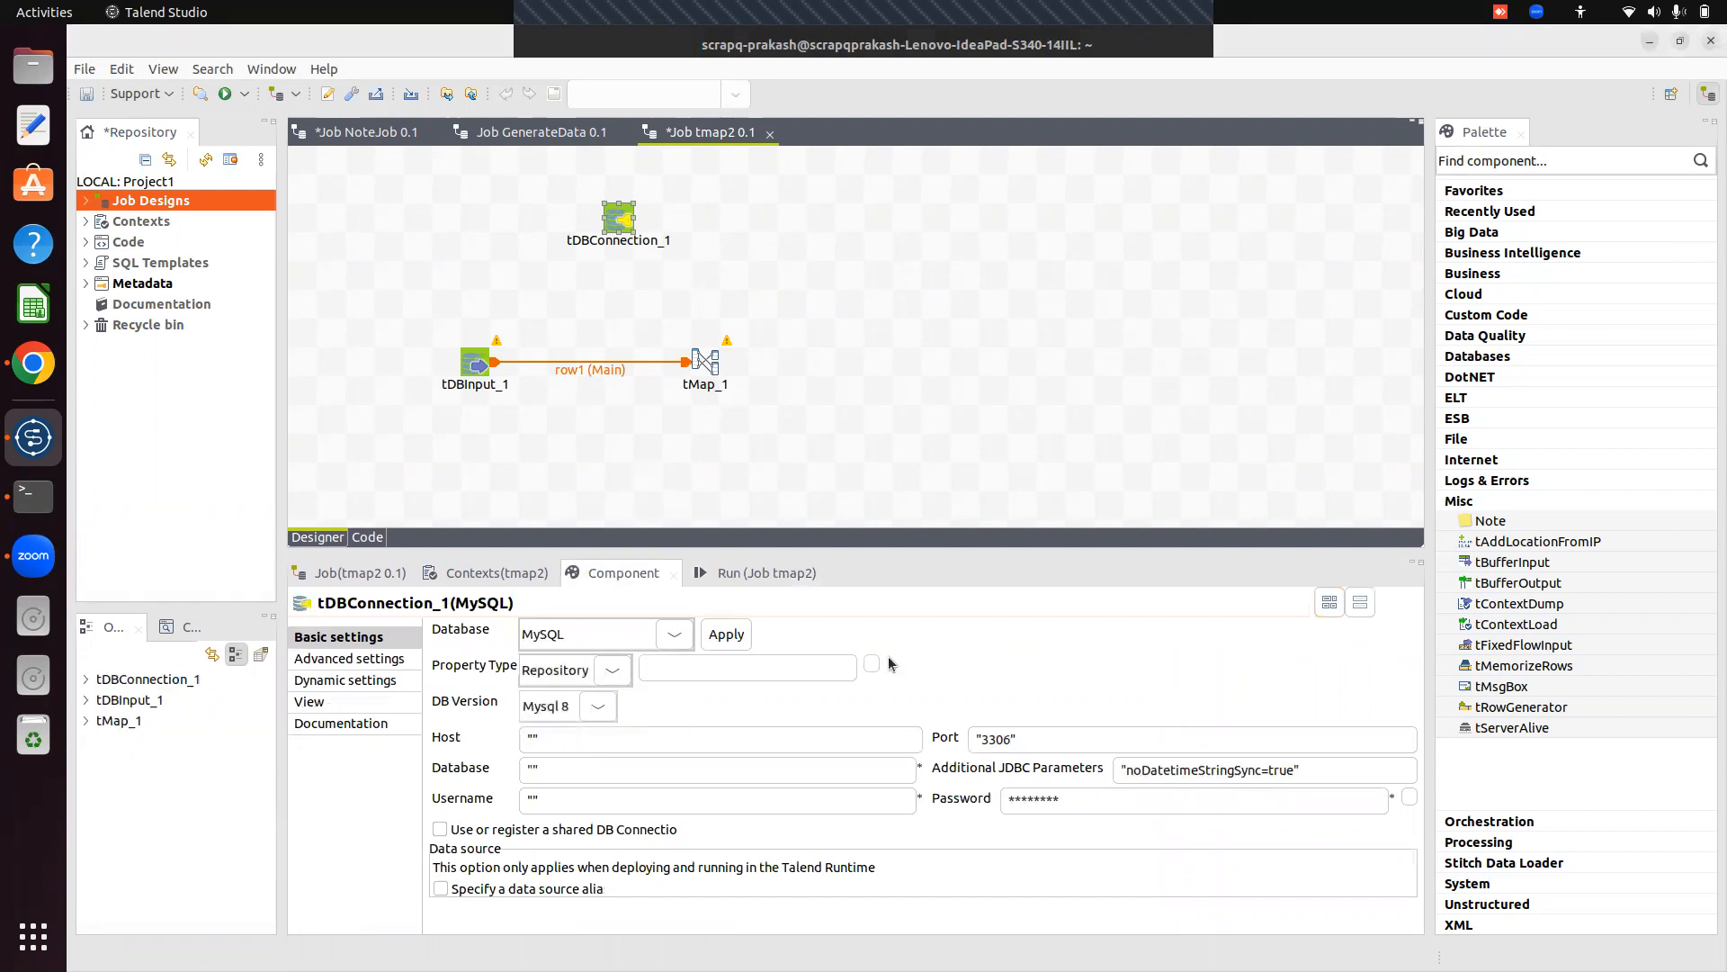
left_click(869, 669)
left_click(714, 288)
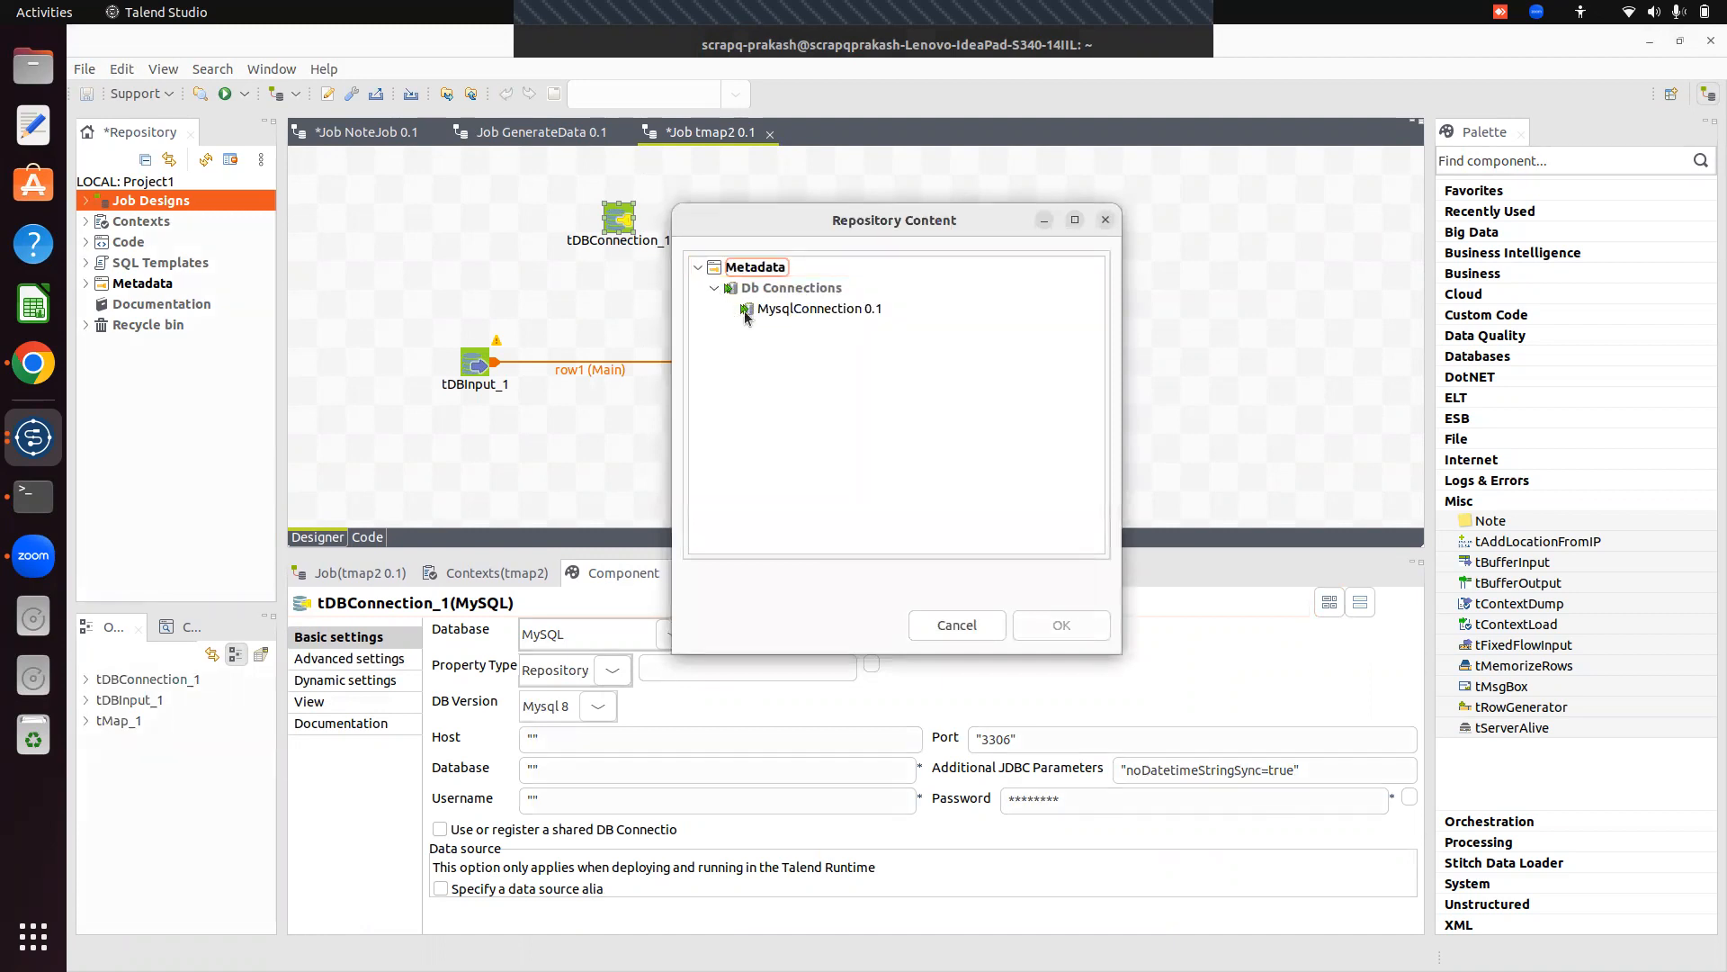
left_click(810, 308)
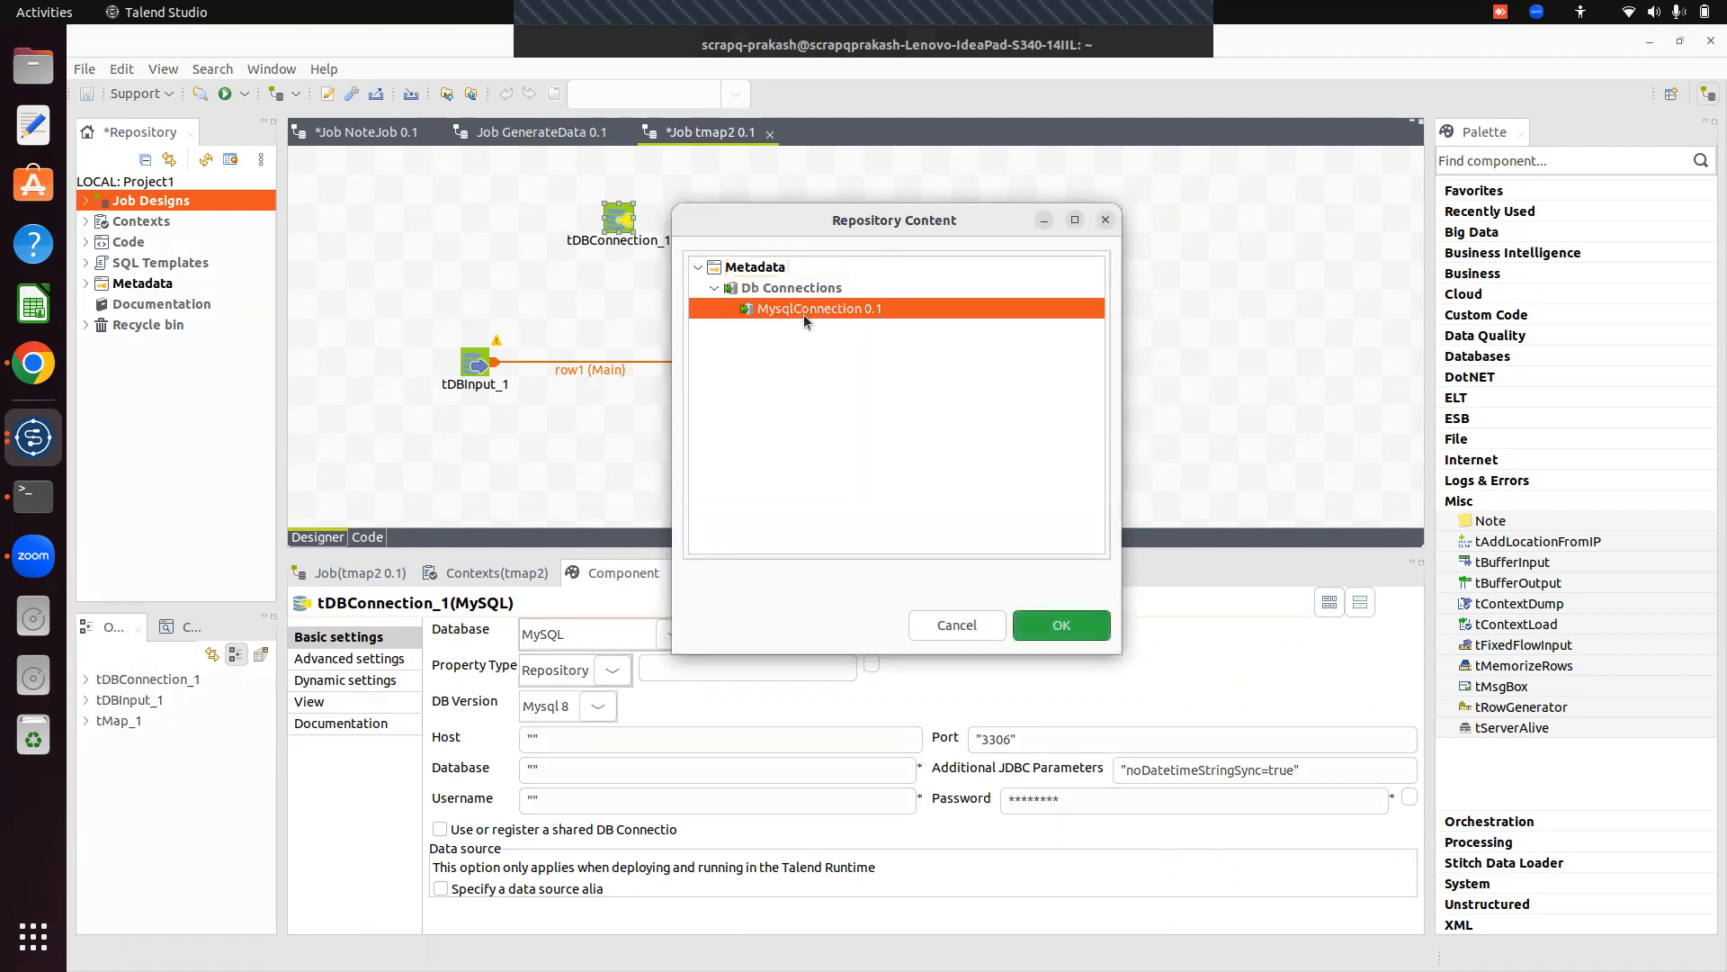
left_click(1049, 625)
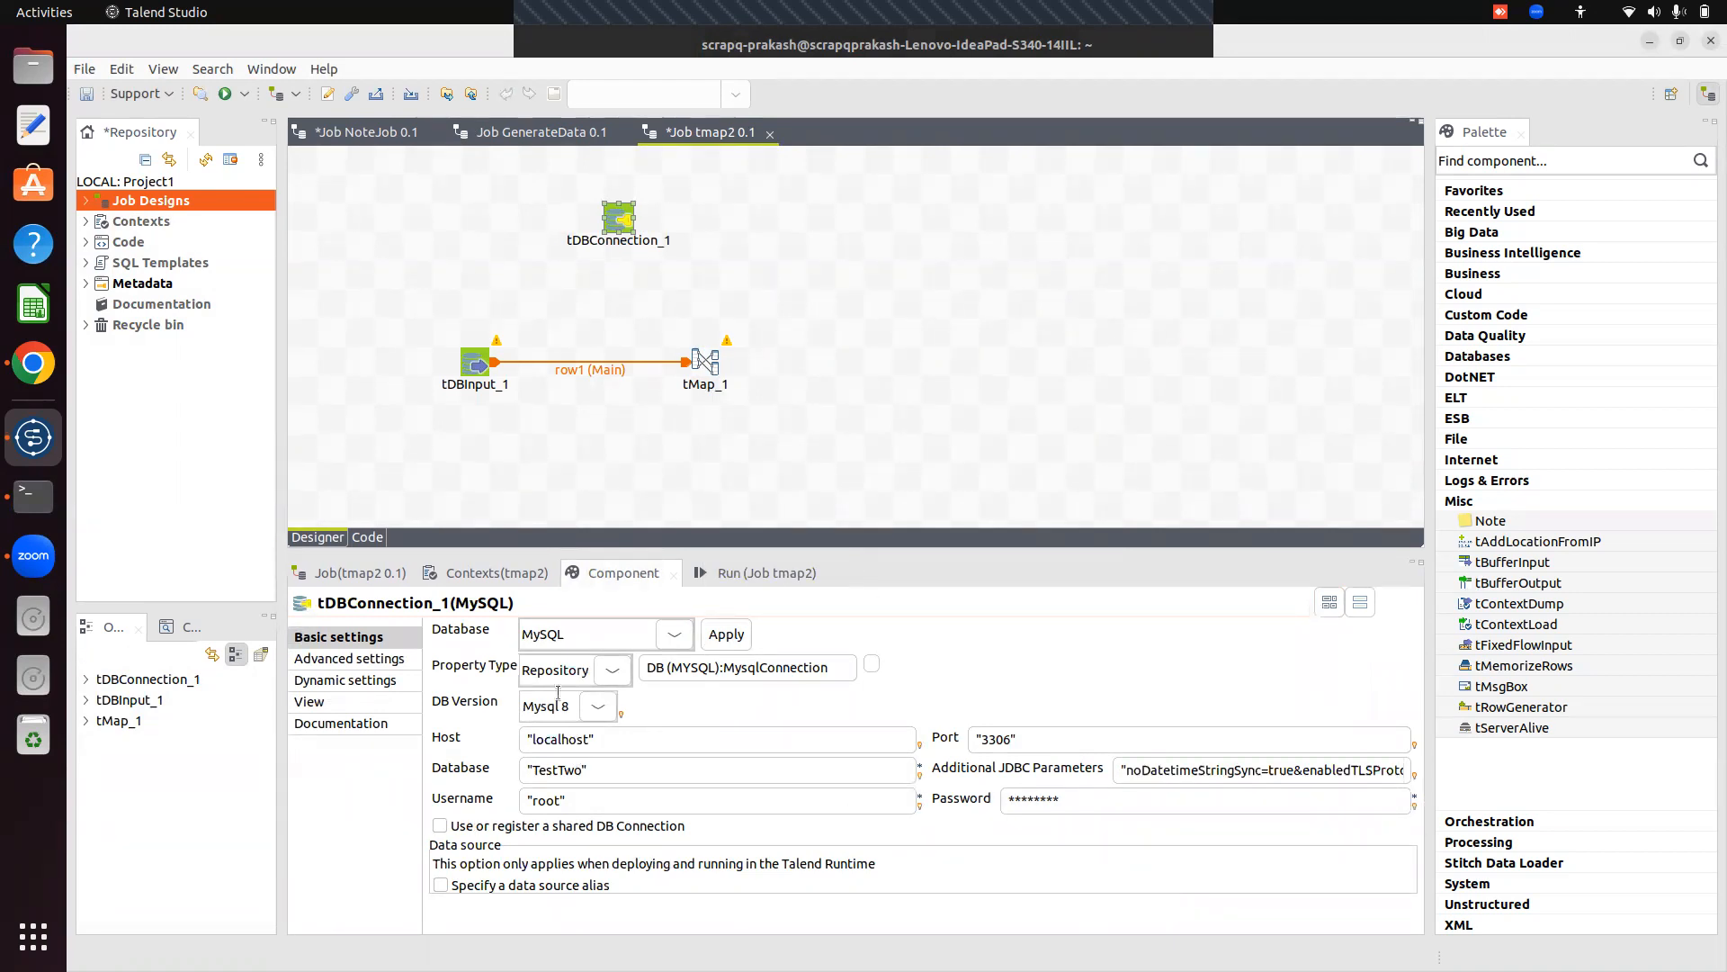
Set tDBInput_1 to use an existing connection and choose tDBConnection_1 for it.
left_click(474, 364)
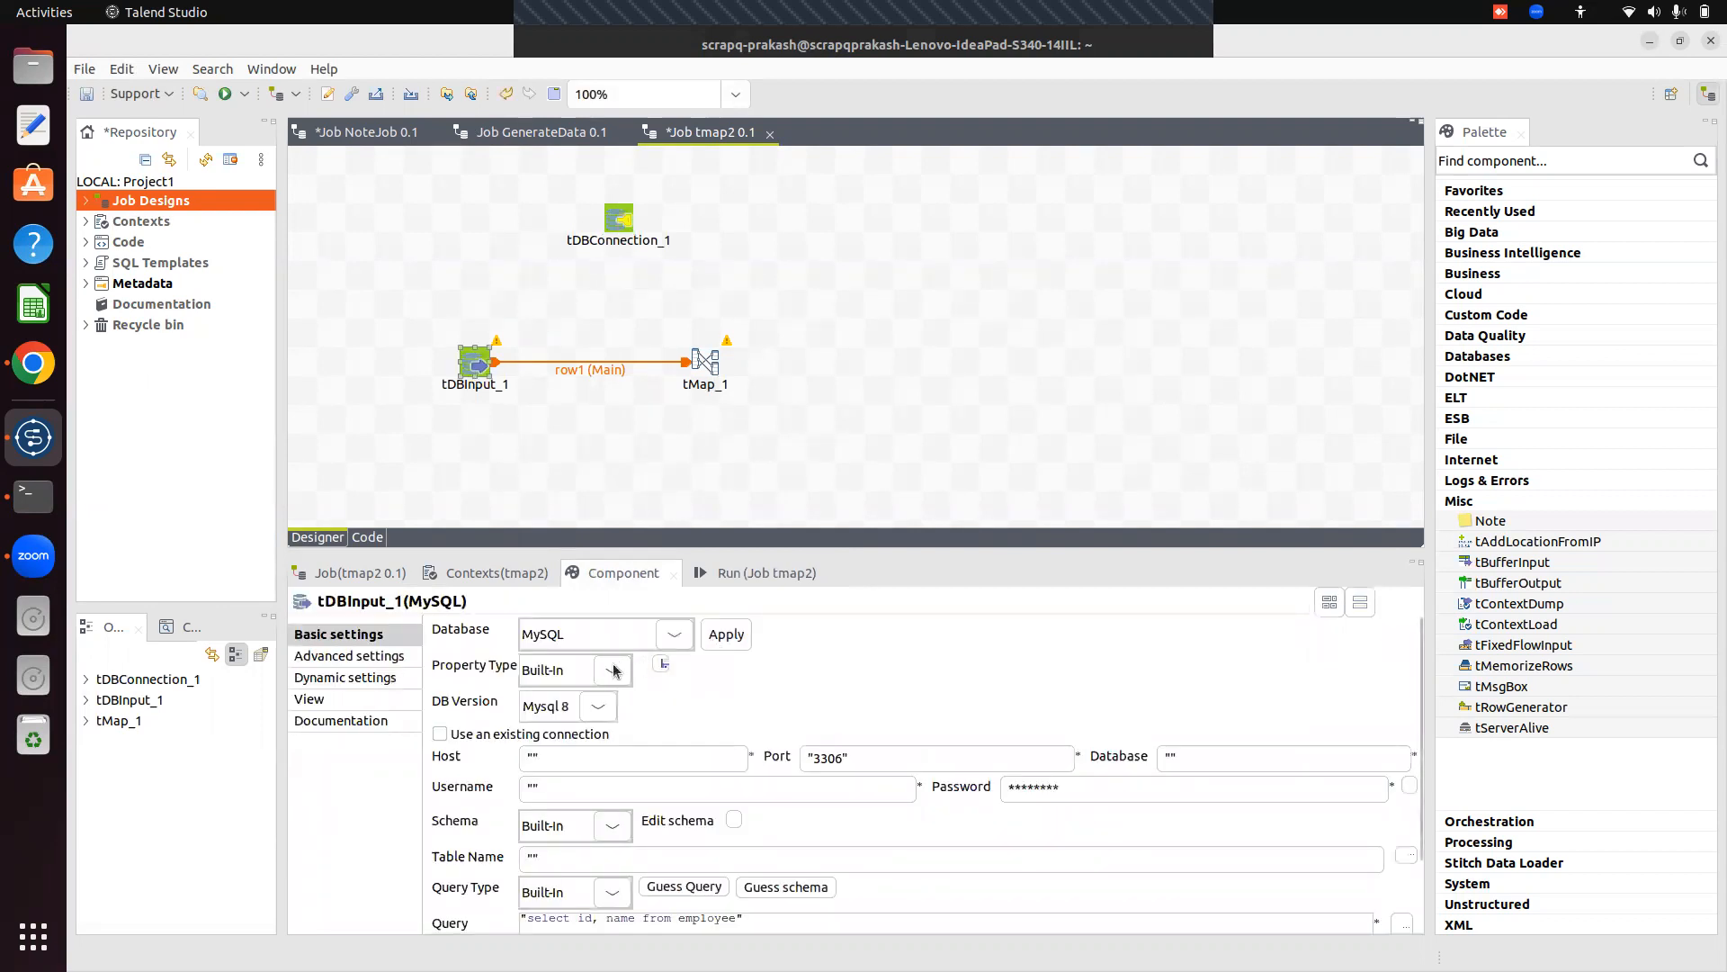
left_click(440, 733)
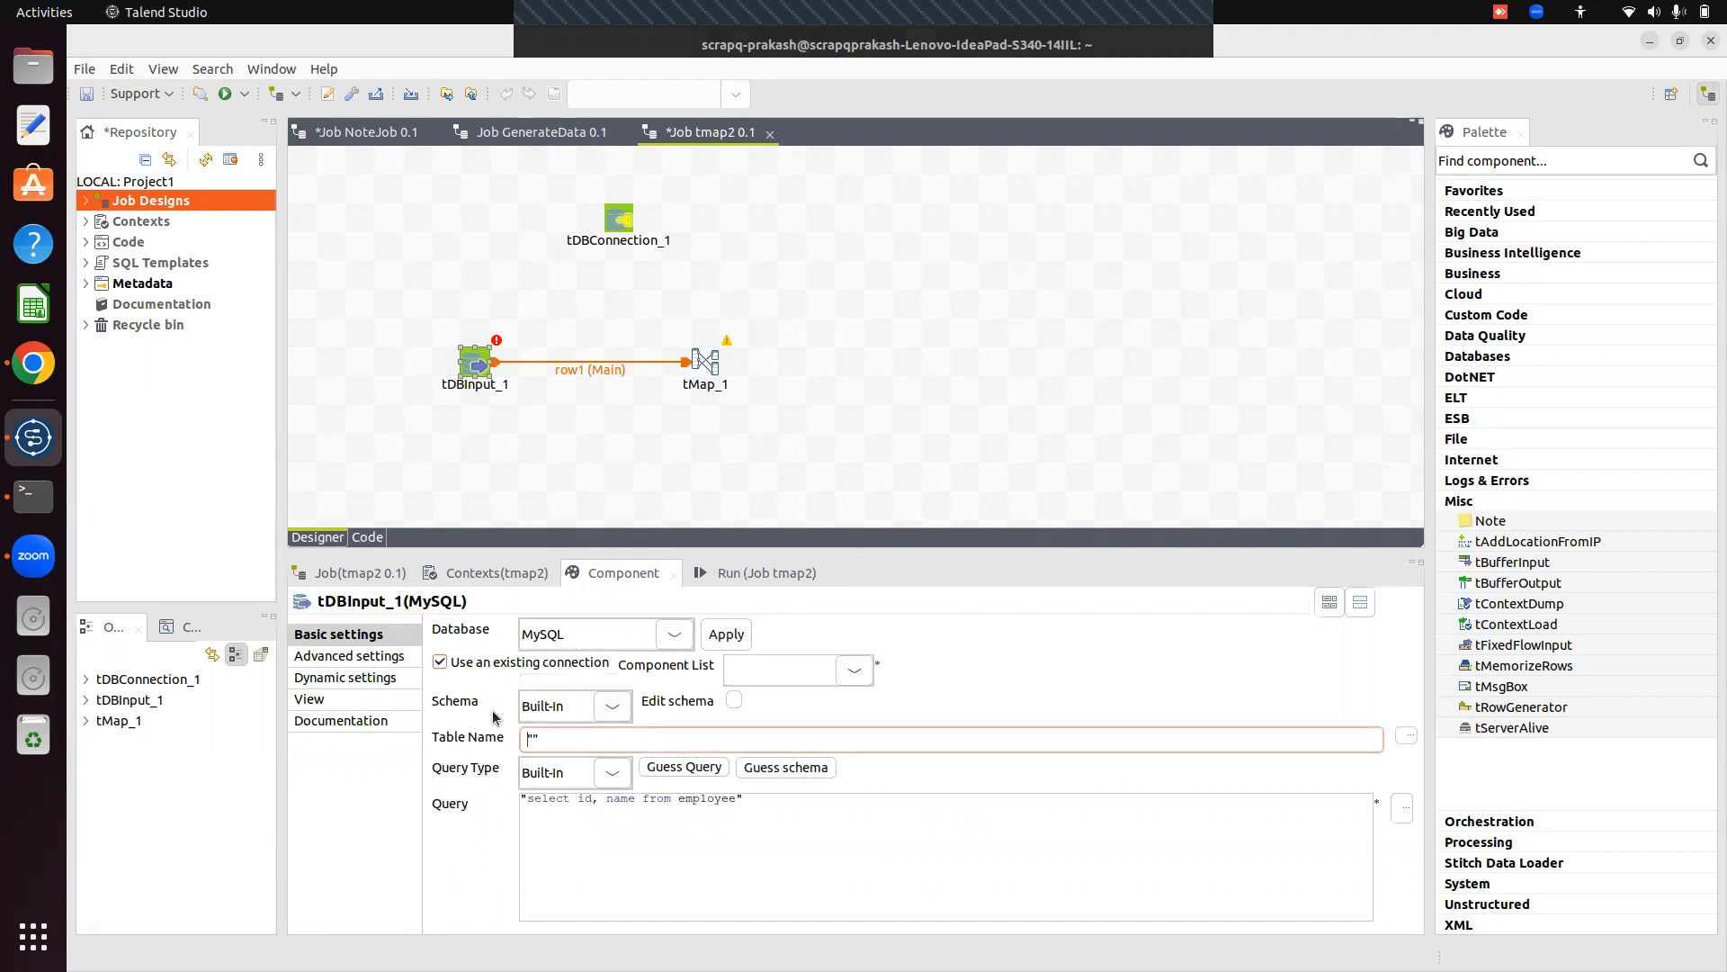
left_click(854, 670)
left_click(841, 685)
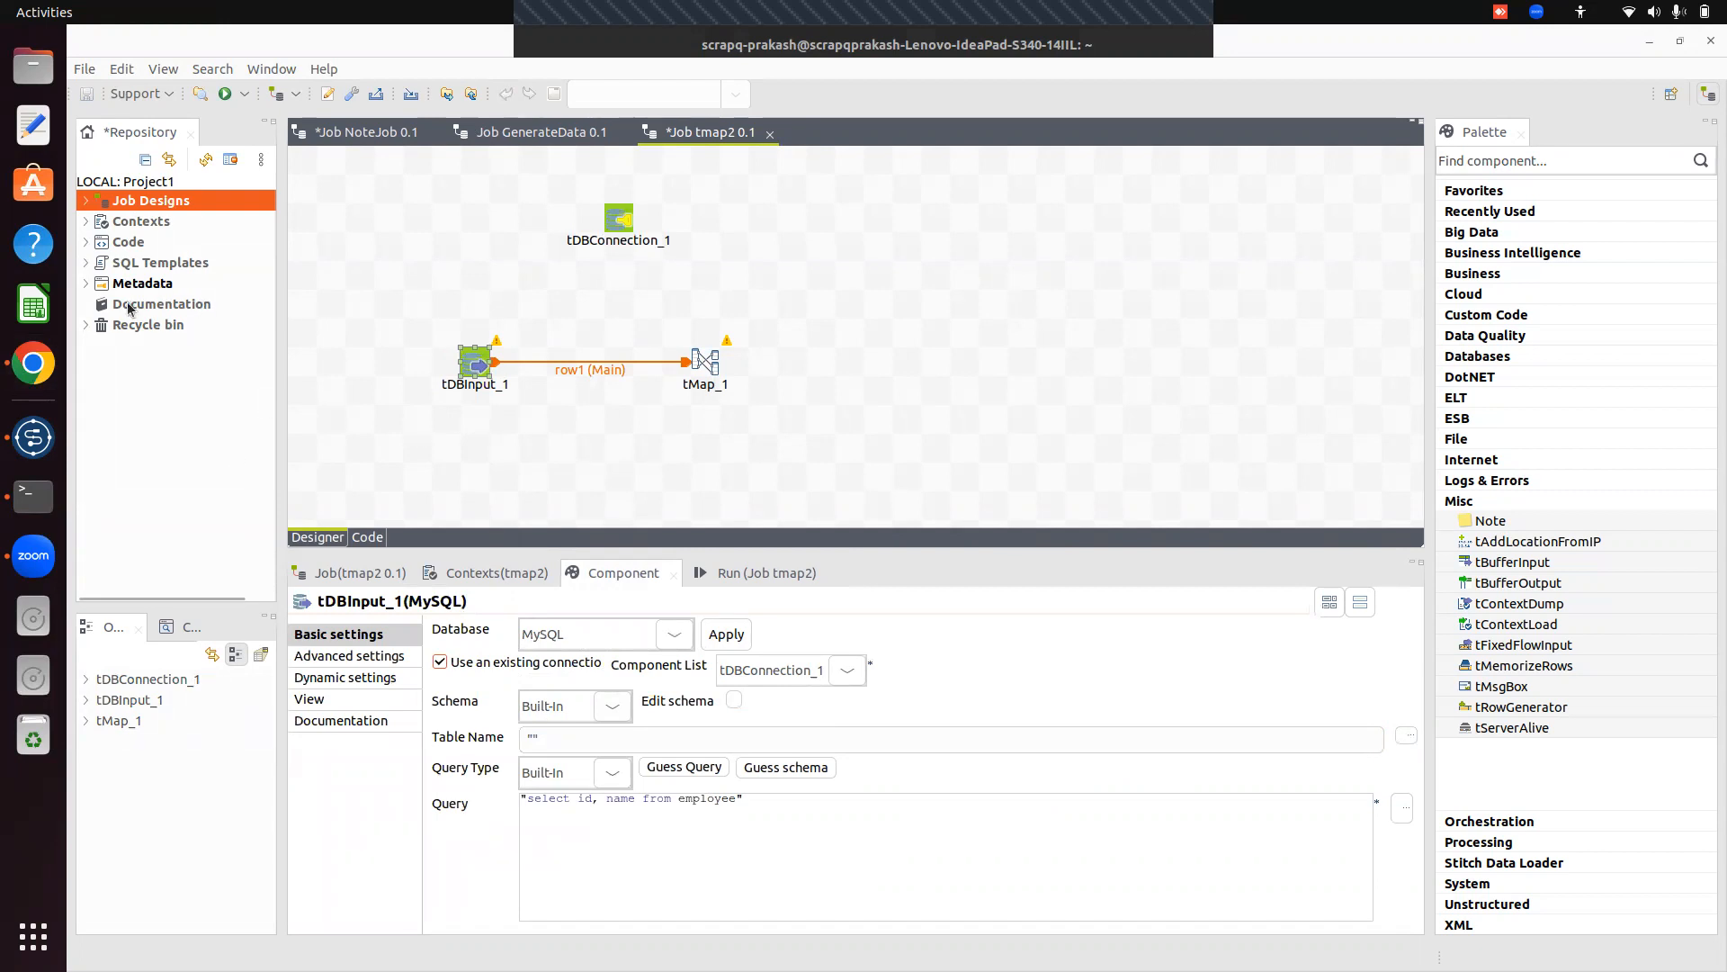
Switch to the Terminal and find the Emp_Basic1 table in the earlier table list and query output.
left_click(36, 503)
left_click_drag(1712, 543, 1695, 378)
left_click_drag(1687, 304, 1644, 110)
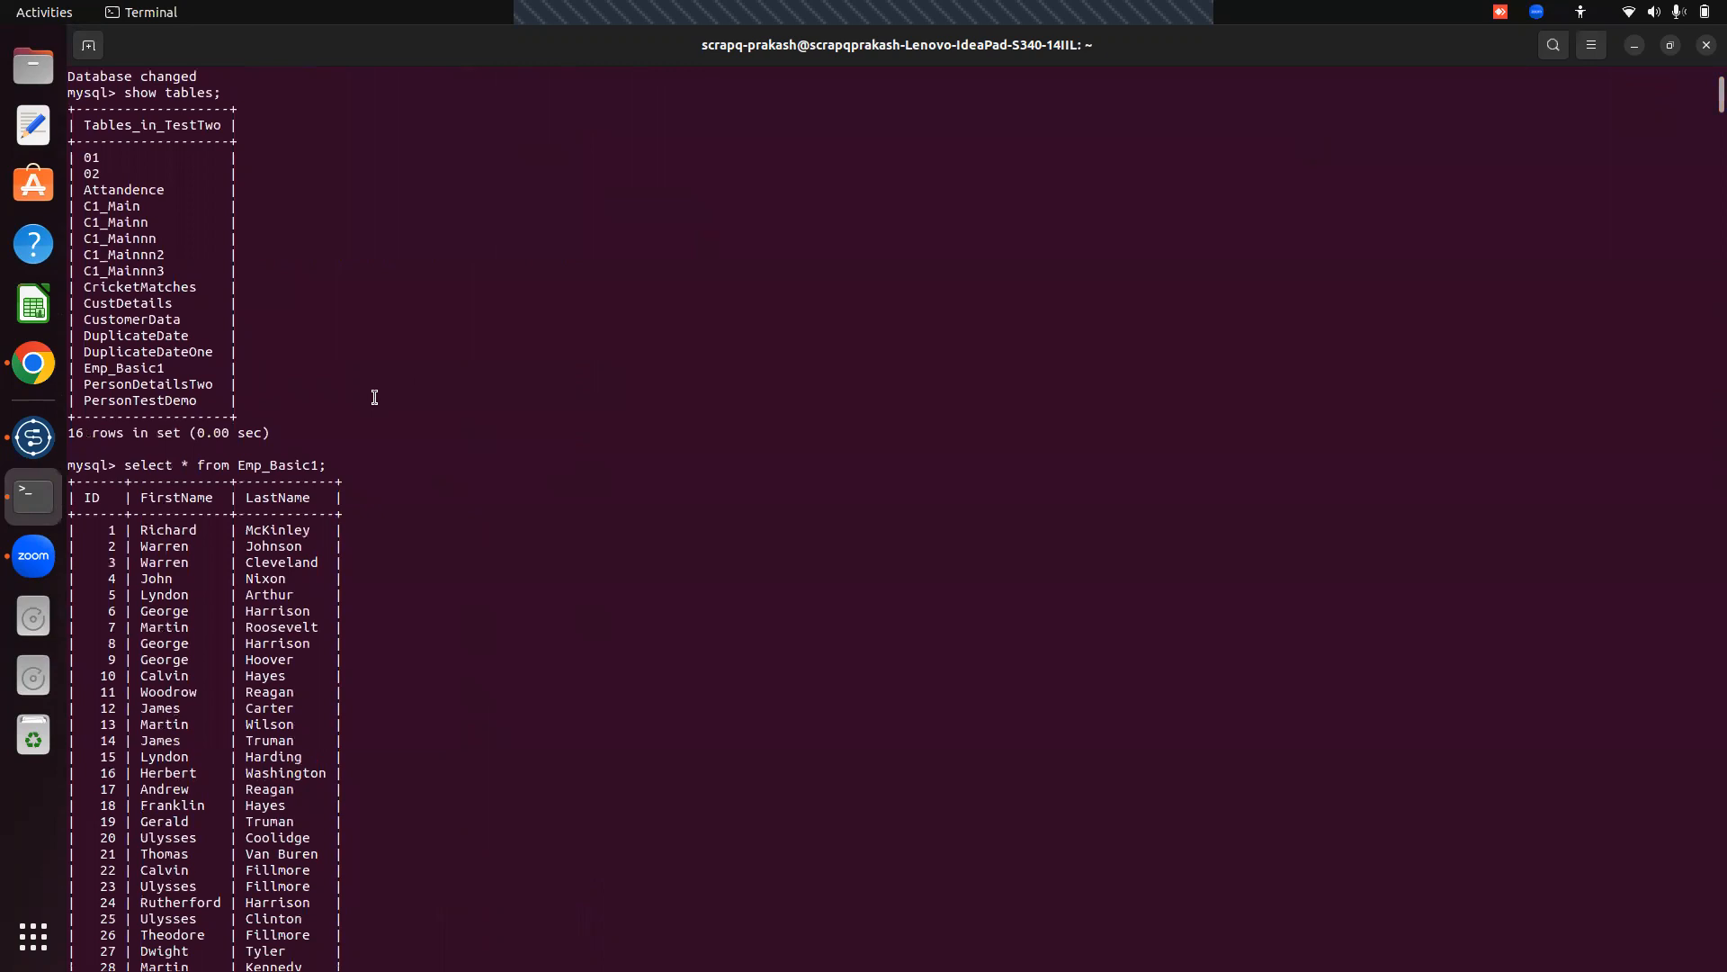
left_click_drag(238, 465, 320, 464)
left_click_drag(86, 367, 171, 368)
Return to Talend Studio and start Retrieve Schema on MysqlConnection 0.1 under Db Connections, accepting the default name filter.
left_click(33, 437)
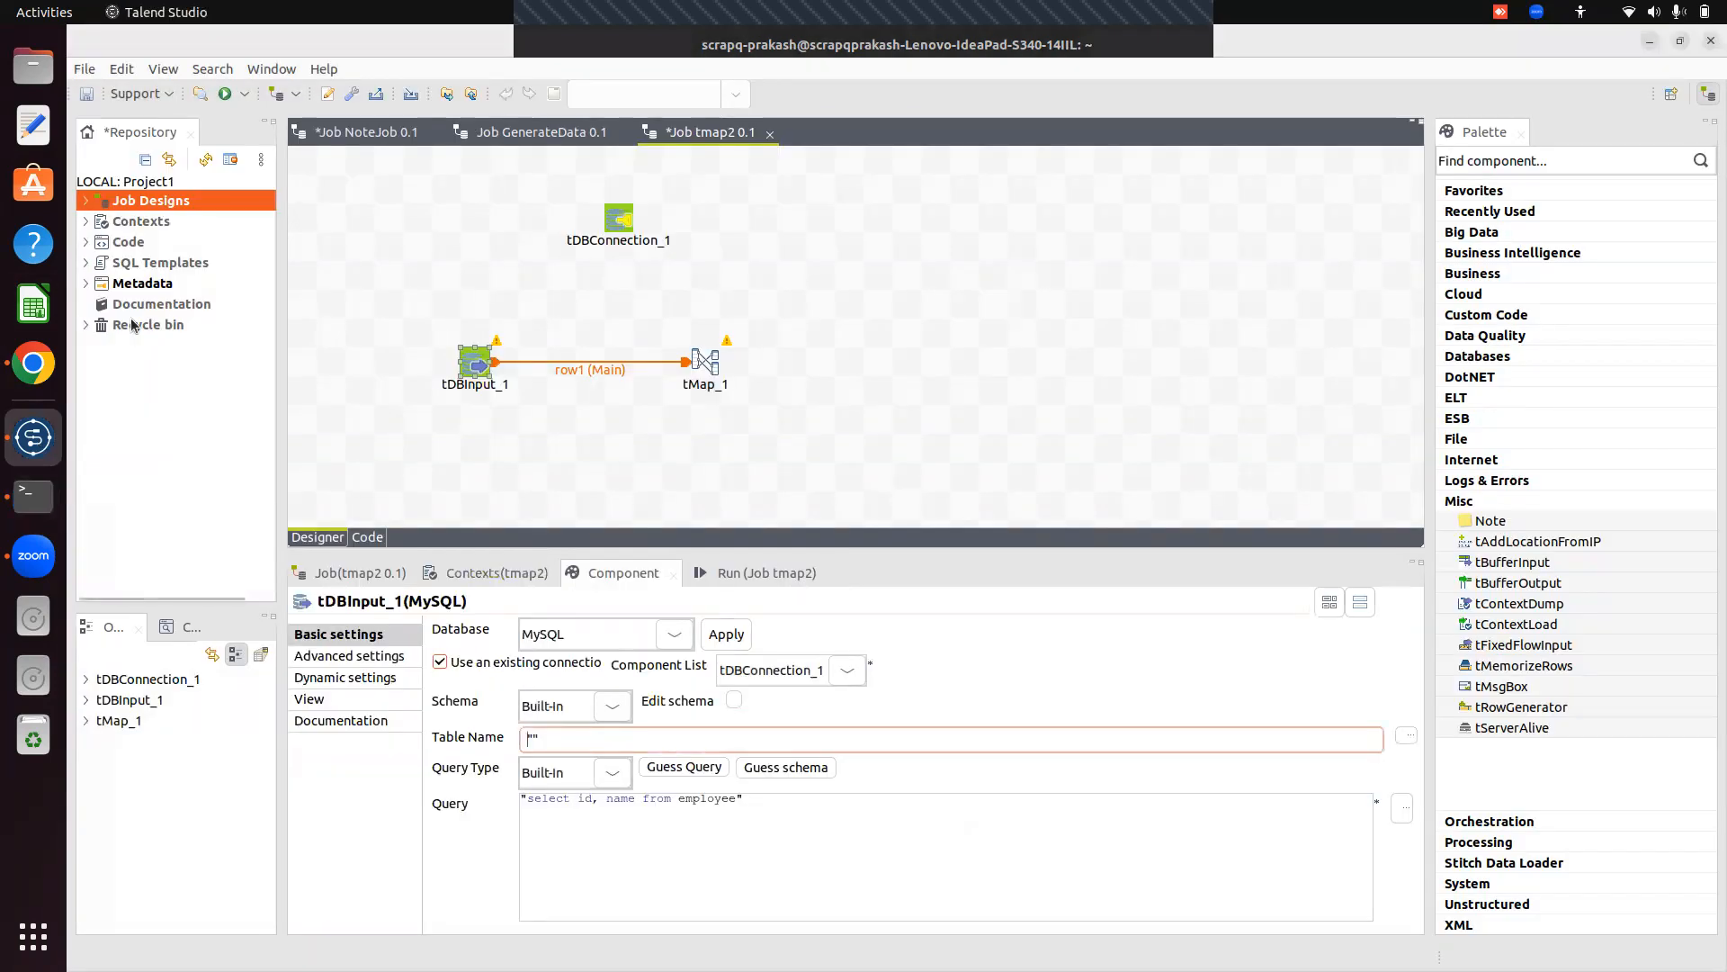
left_click(84, 285)
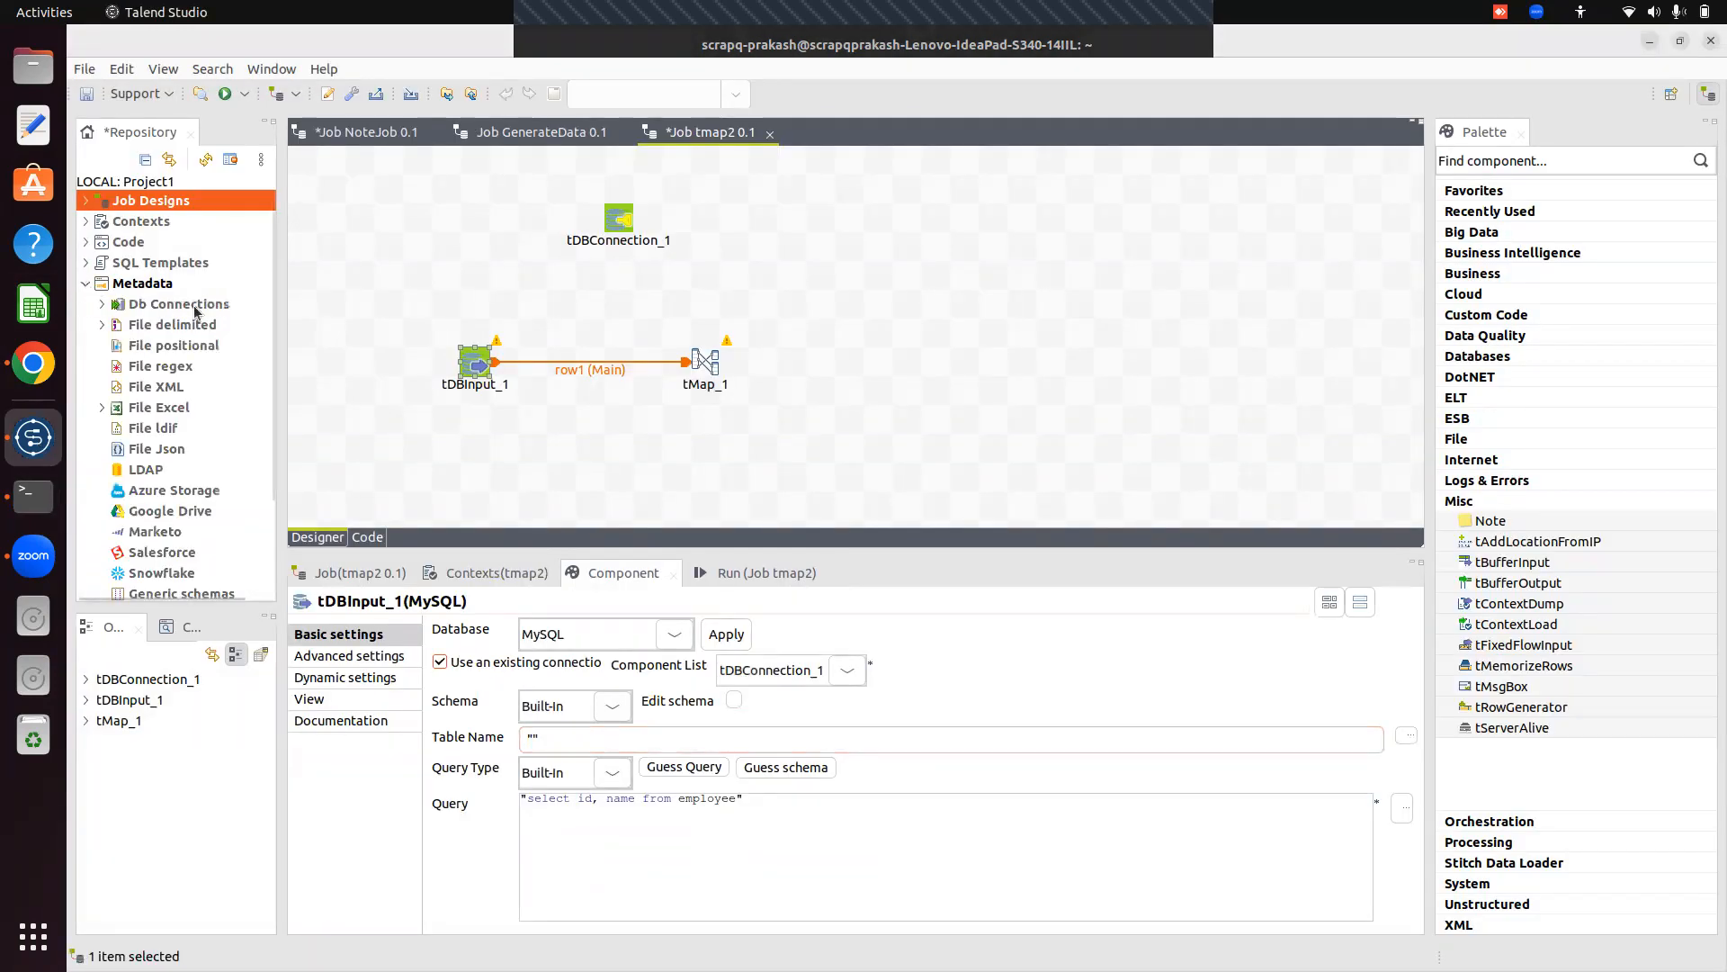
left_click(101, 305)
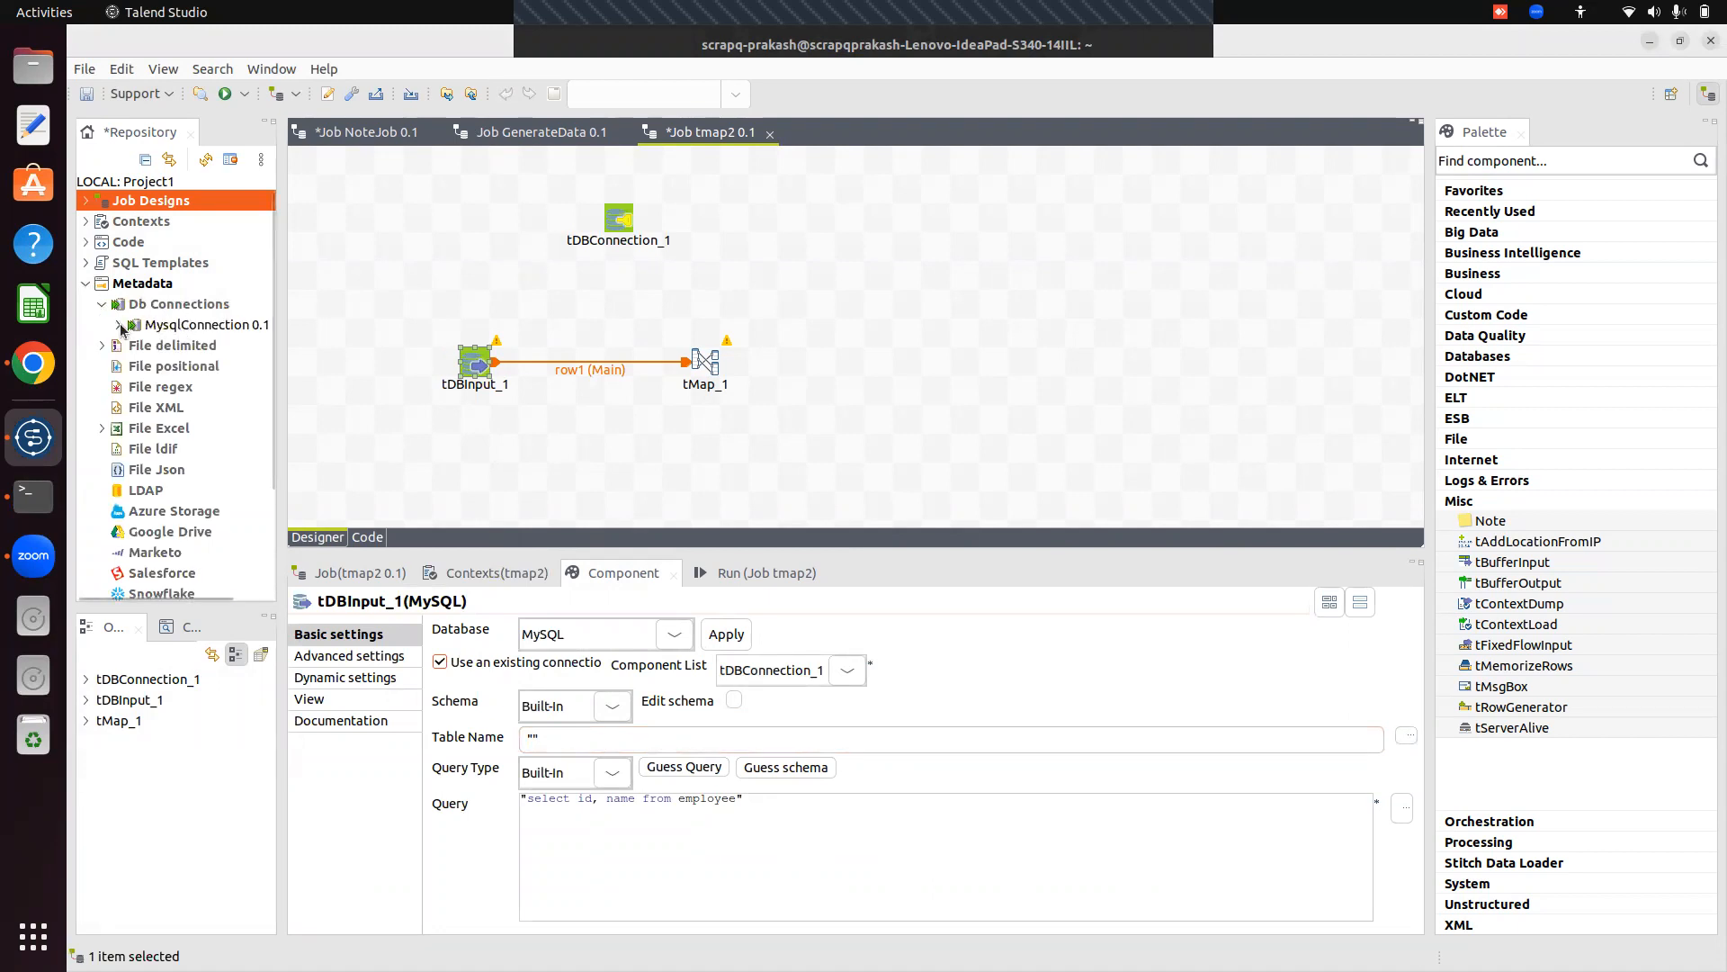
left_click(119, 325)
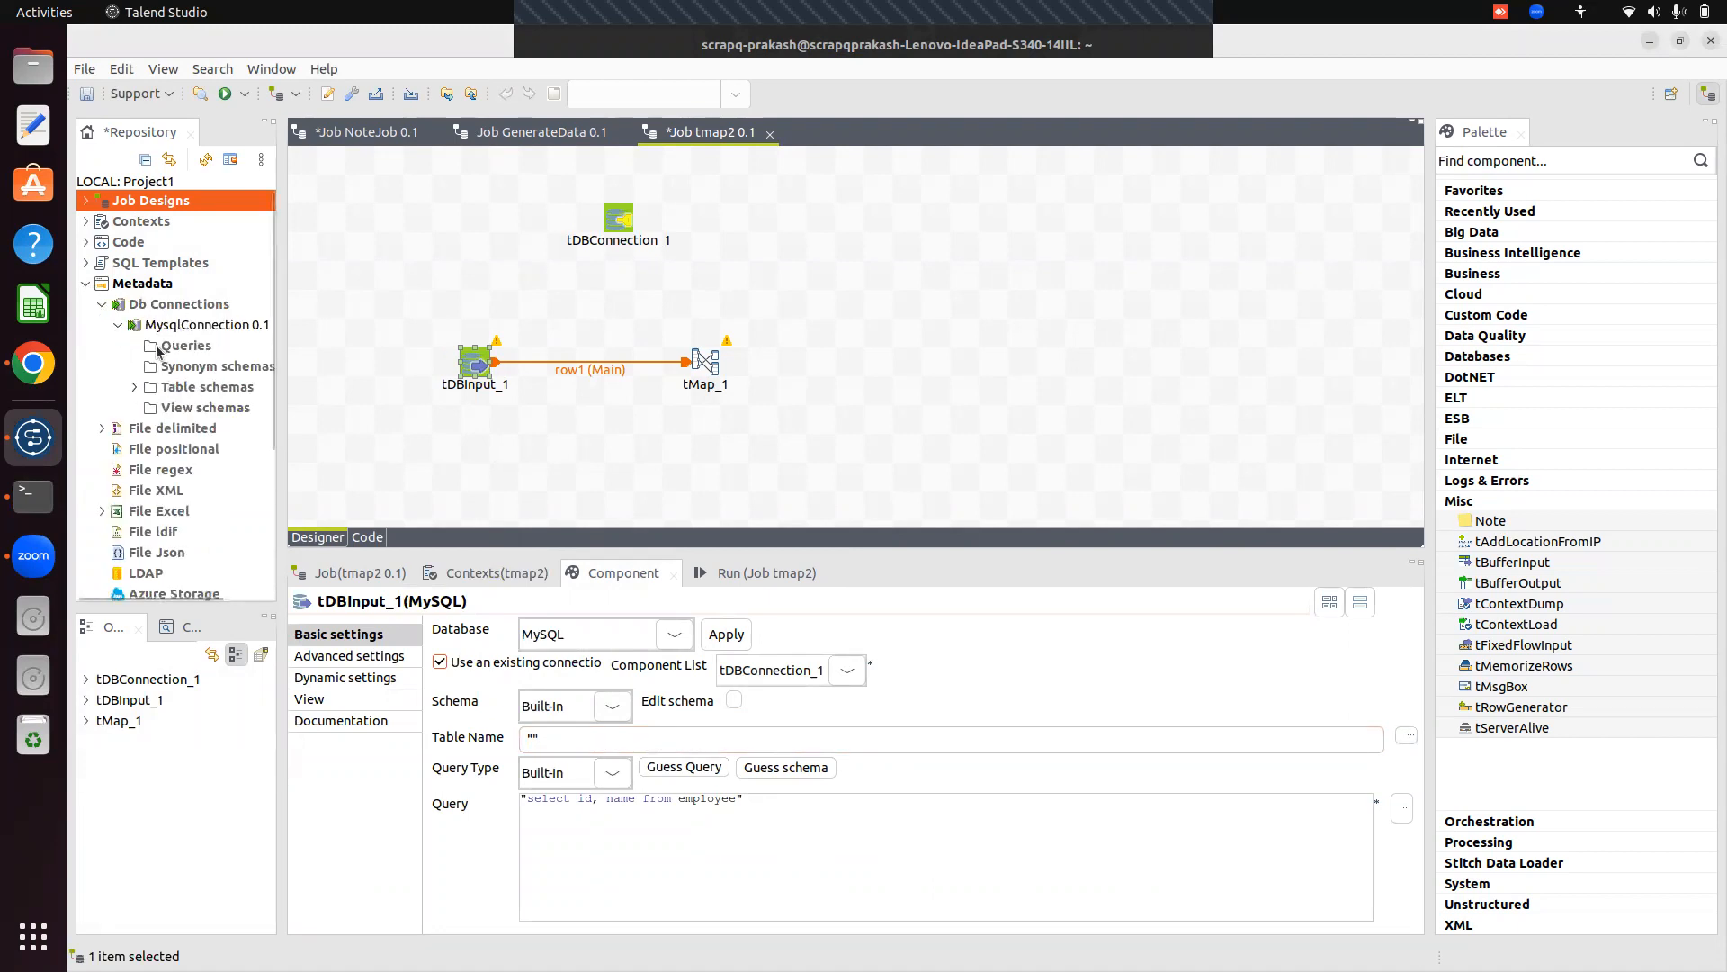
right_click(185, 326)
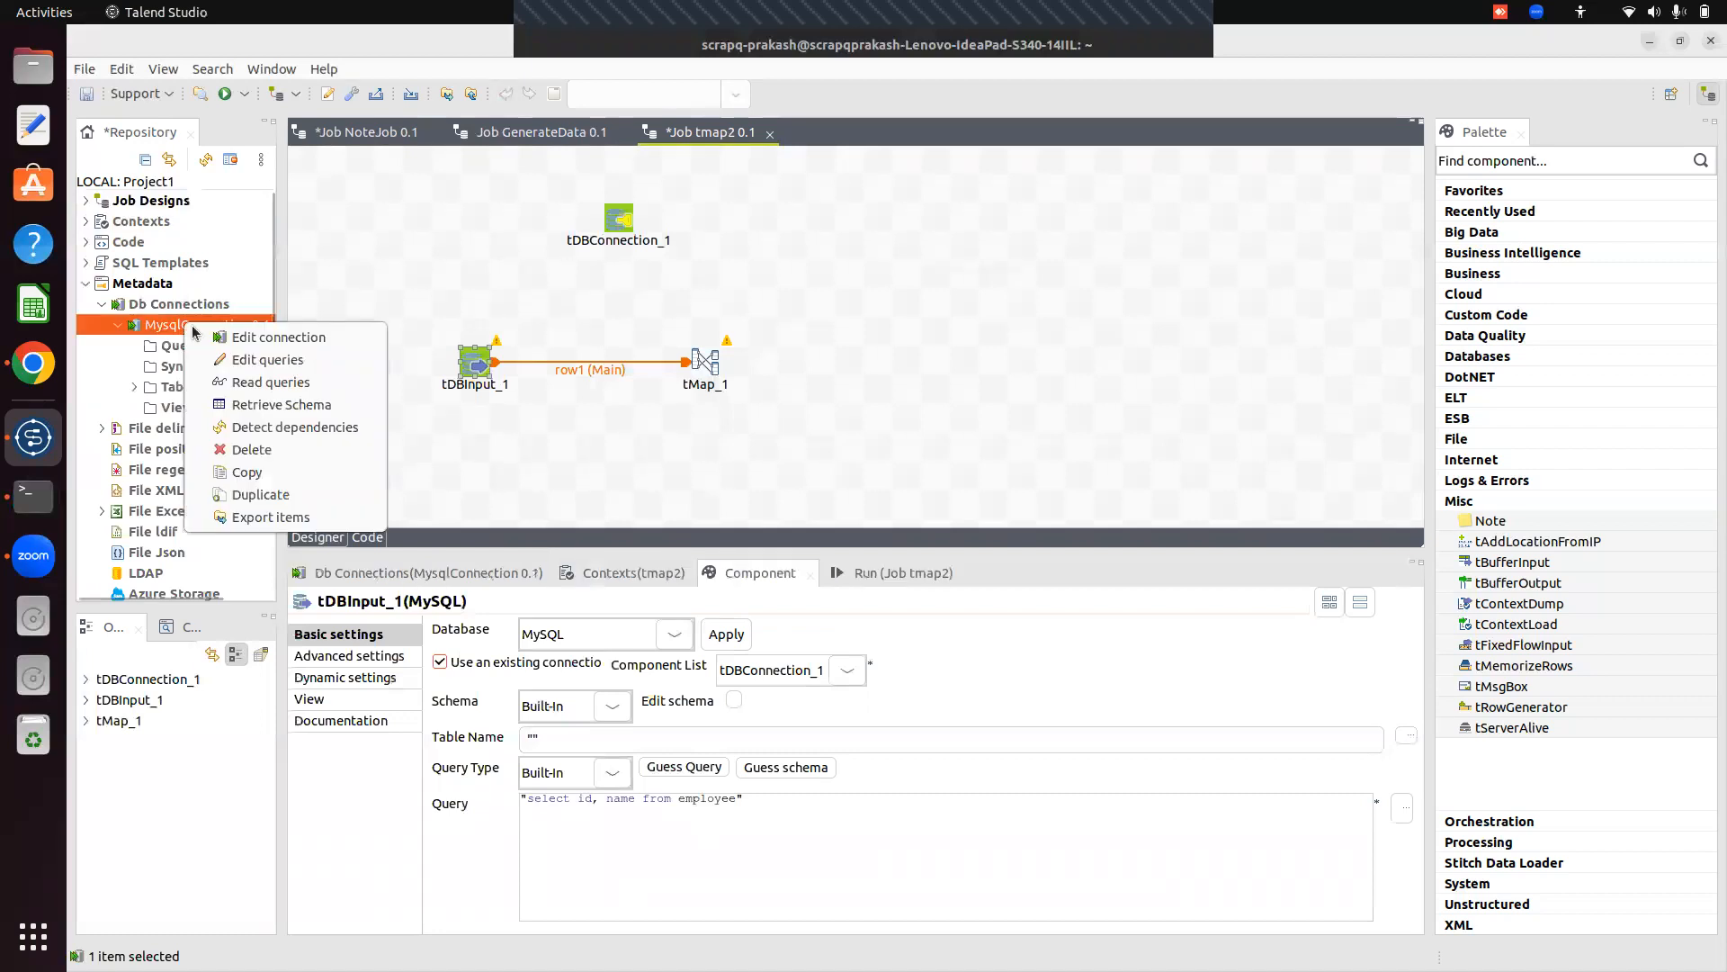
left_click(293, 406)
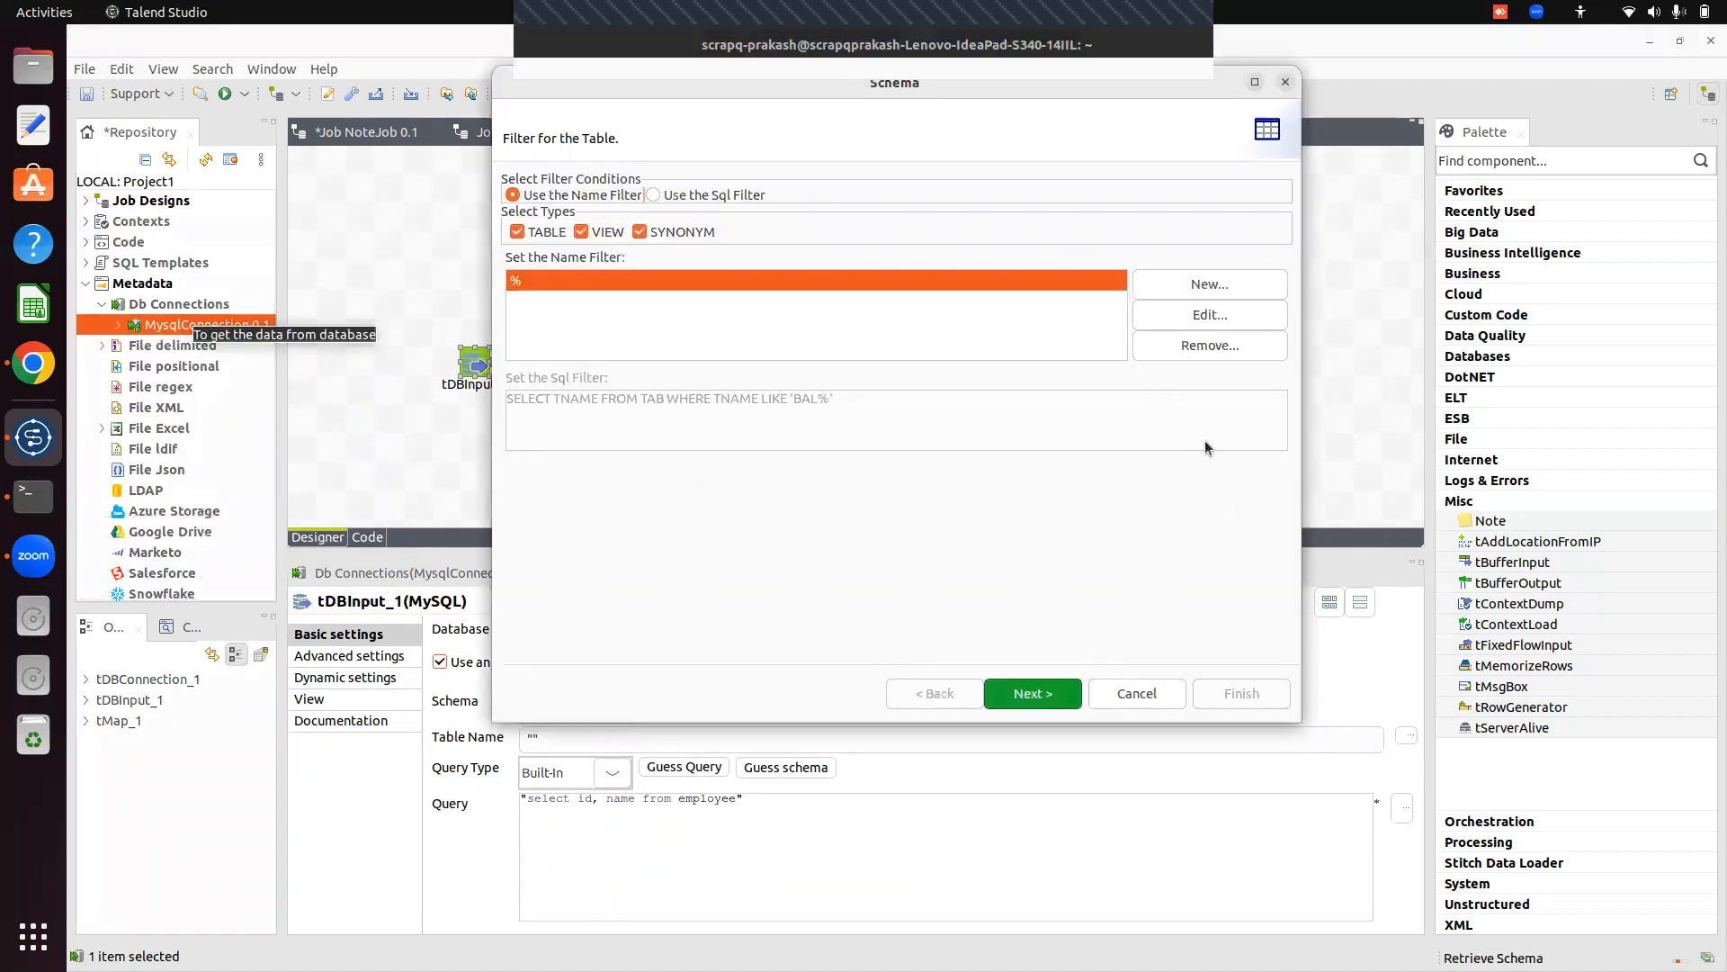
left_click(1021, 691)
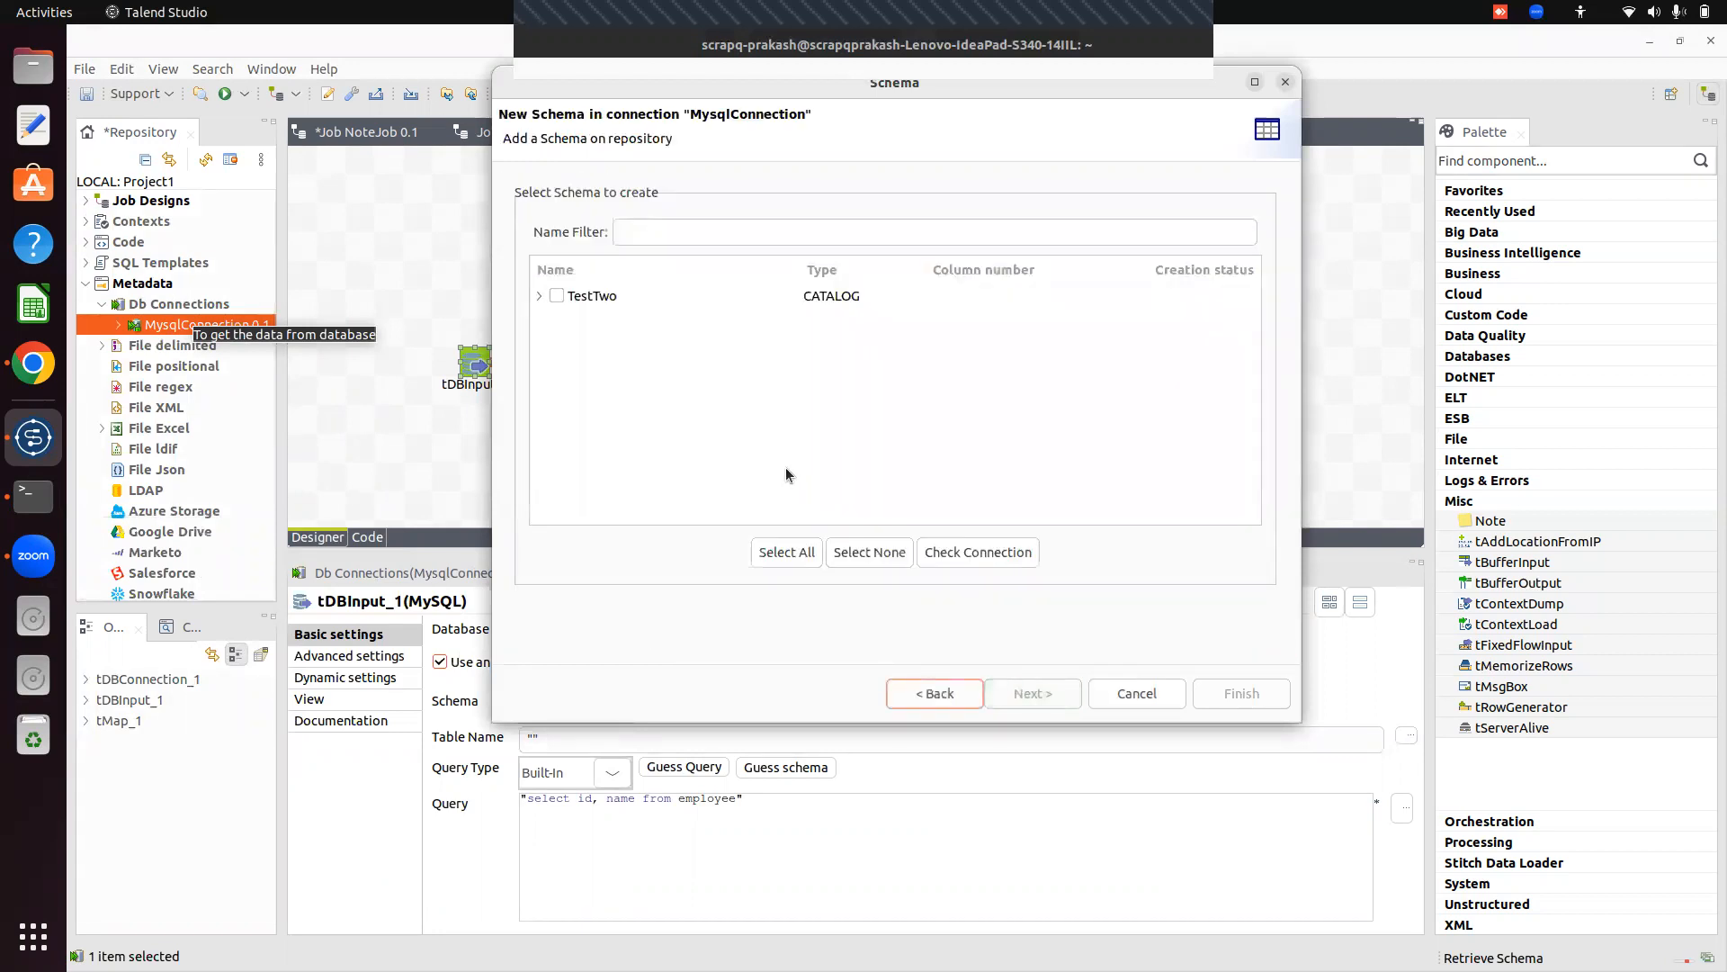
Include the Emp_Basic1 and Emp_Info3 tables of the TestTwo catalog in the schema retrieval and proceed to their column definitions.
left_click(539, 295)
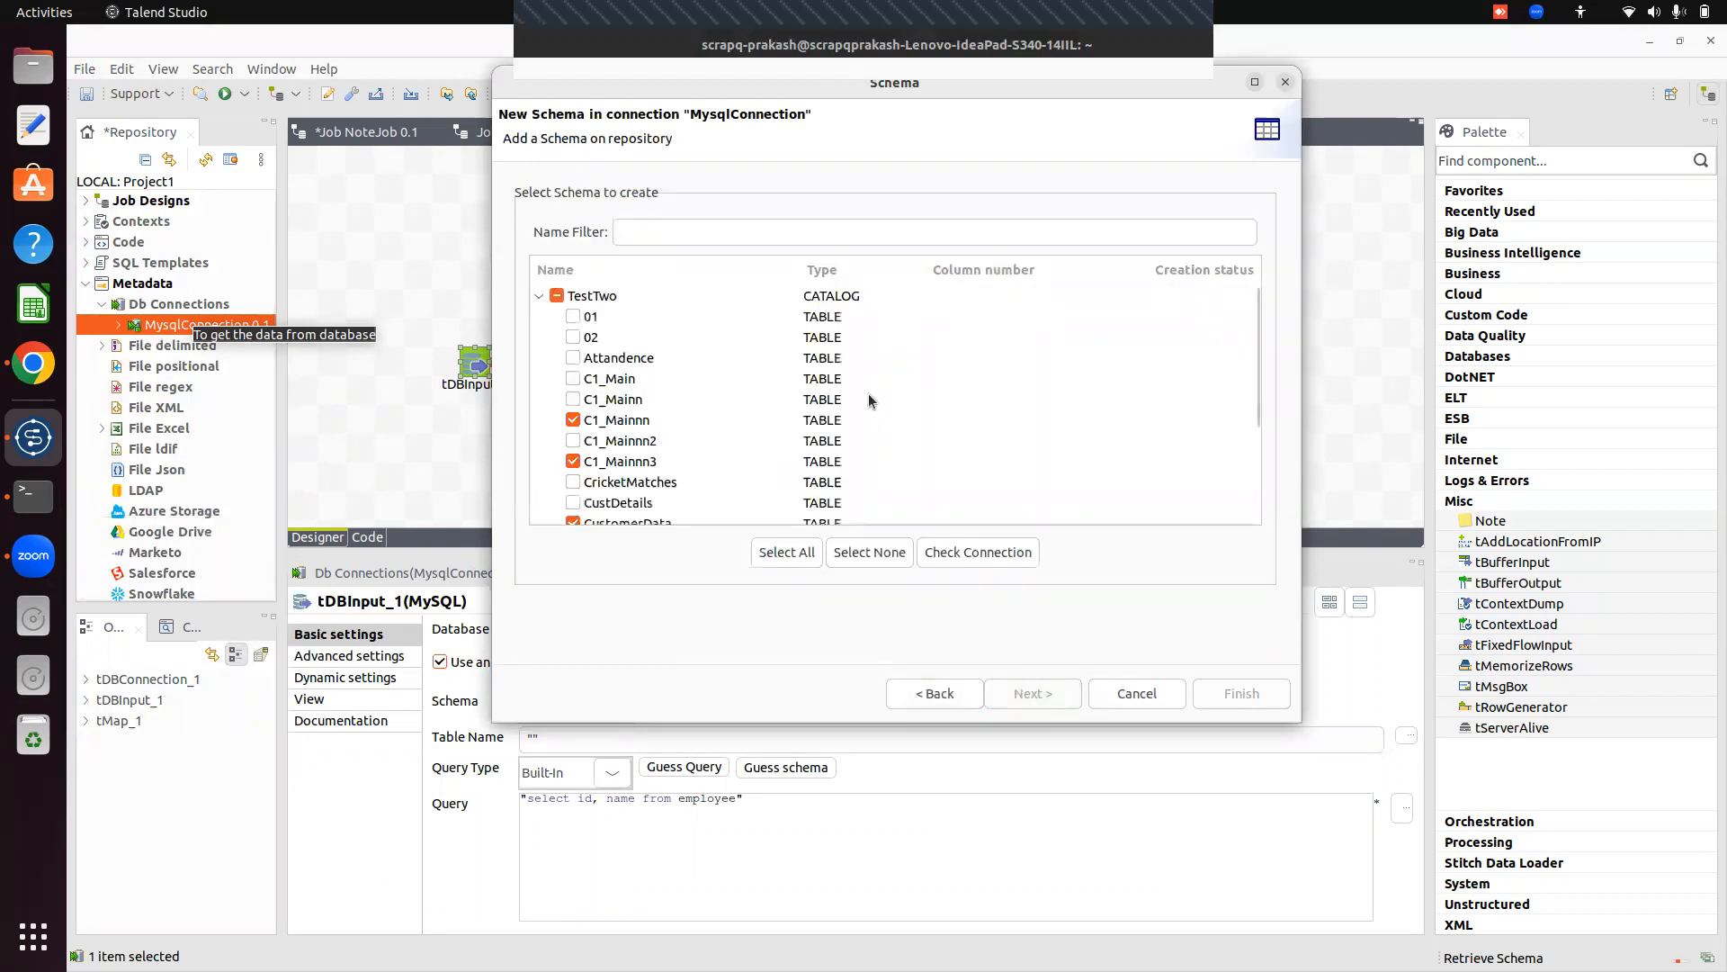
left_click_drag(1254, 400, 1255, 494)
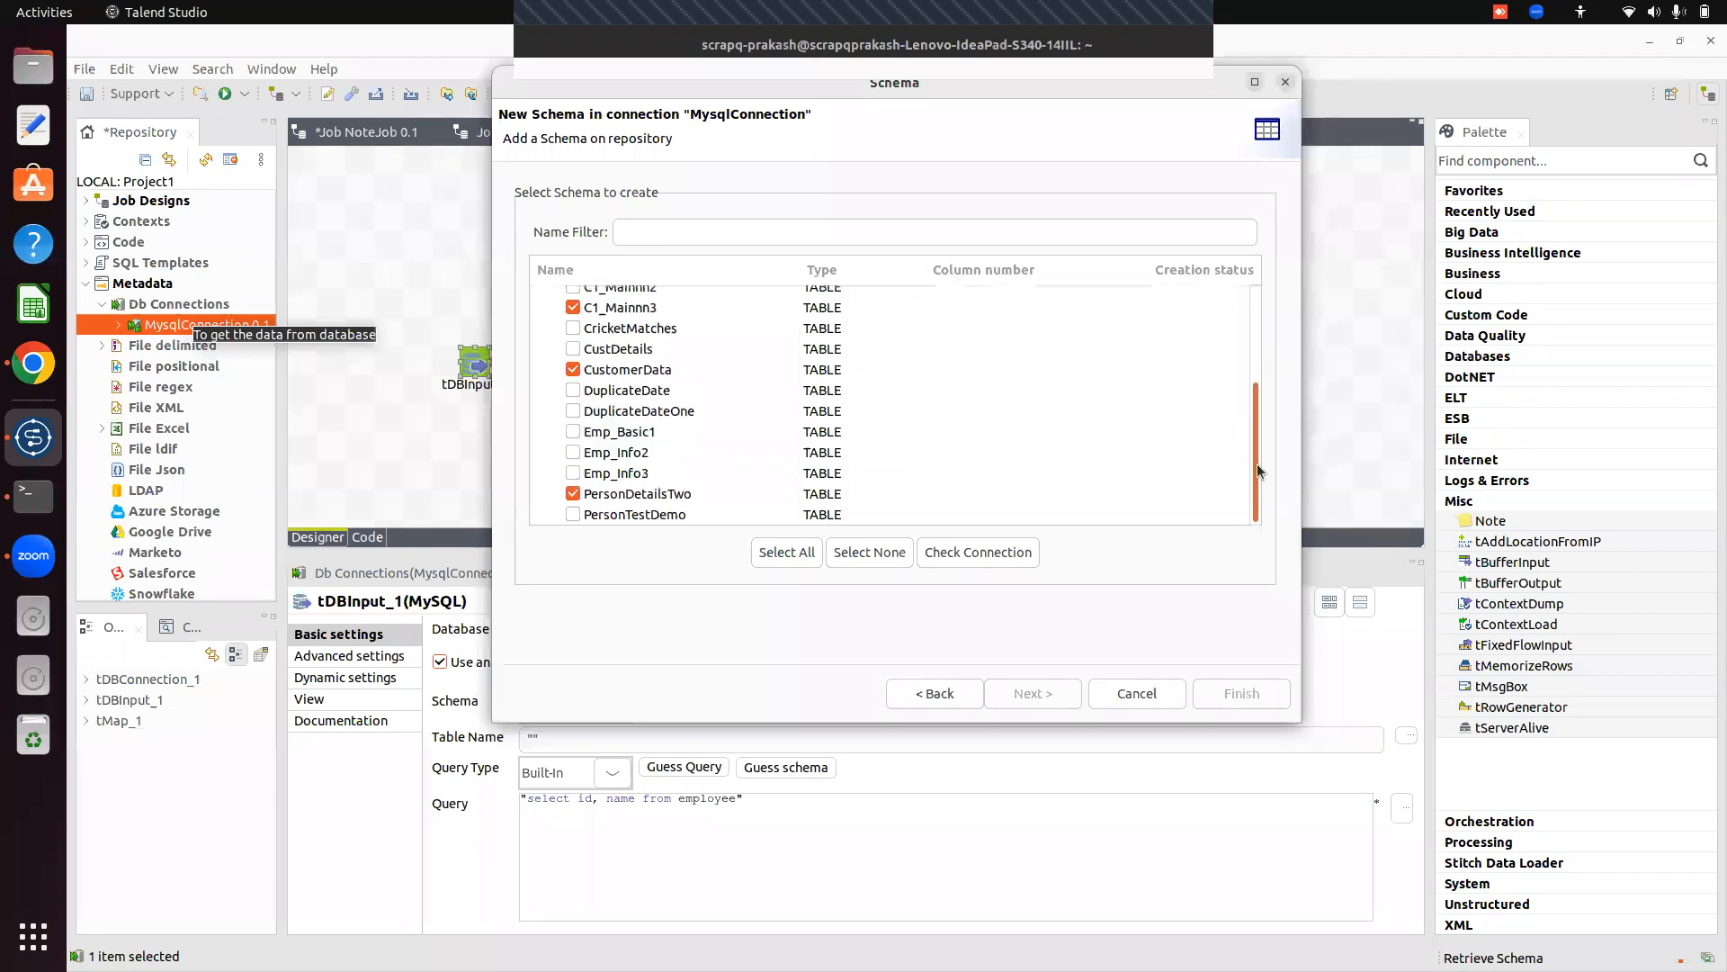
left_click(572, 433)
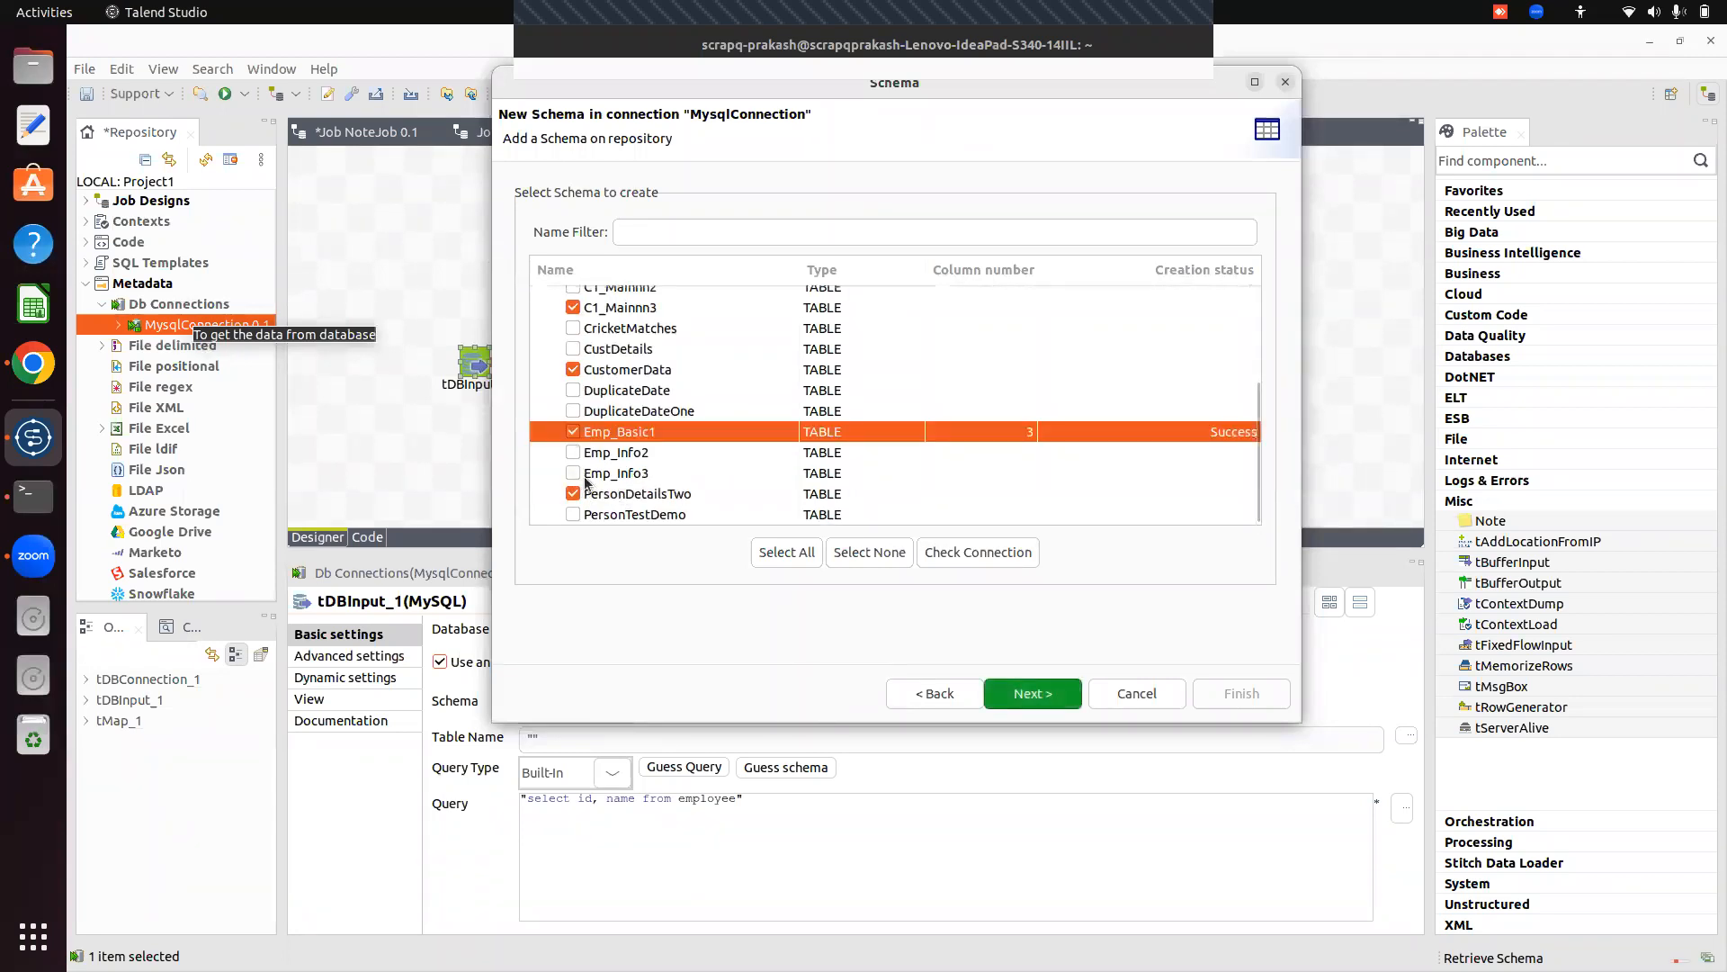
left_click(572, 473)
left_click(1051, 699)
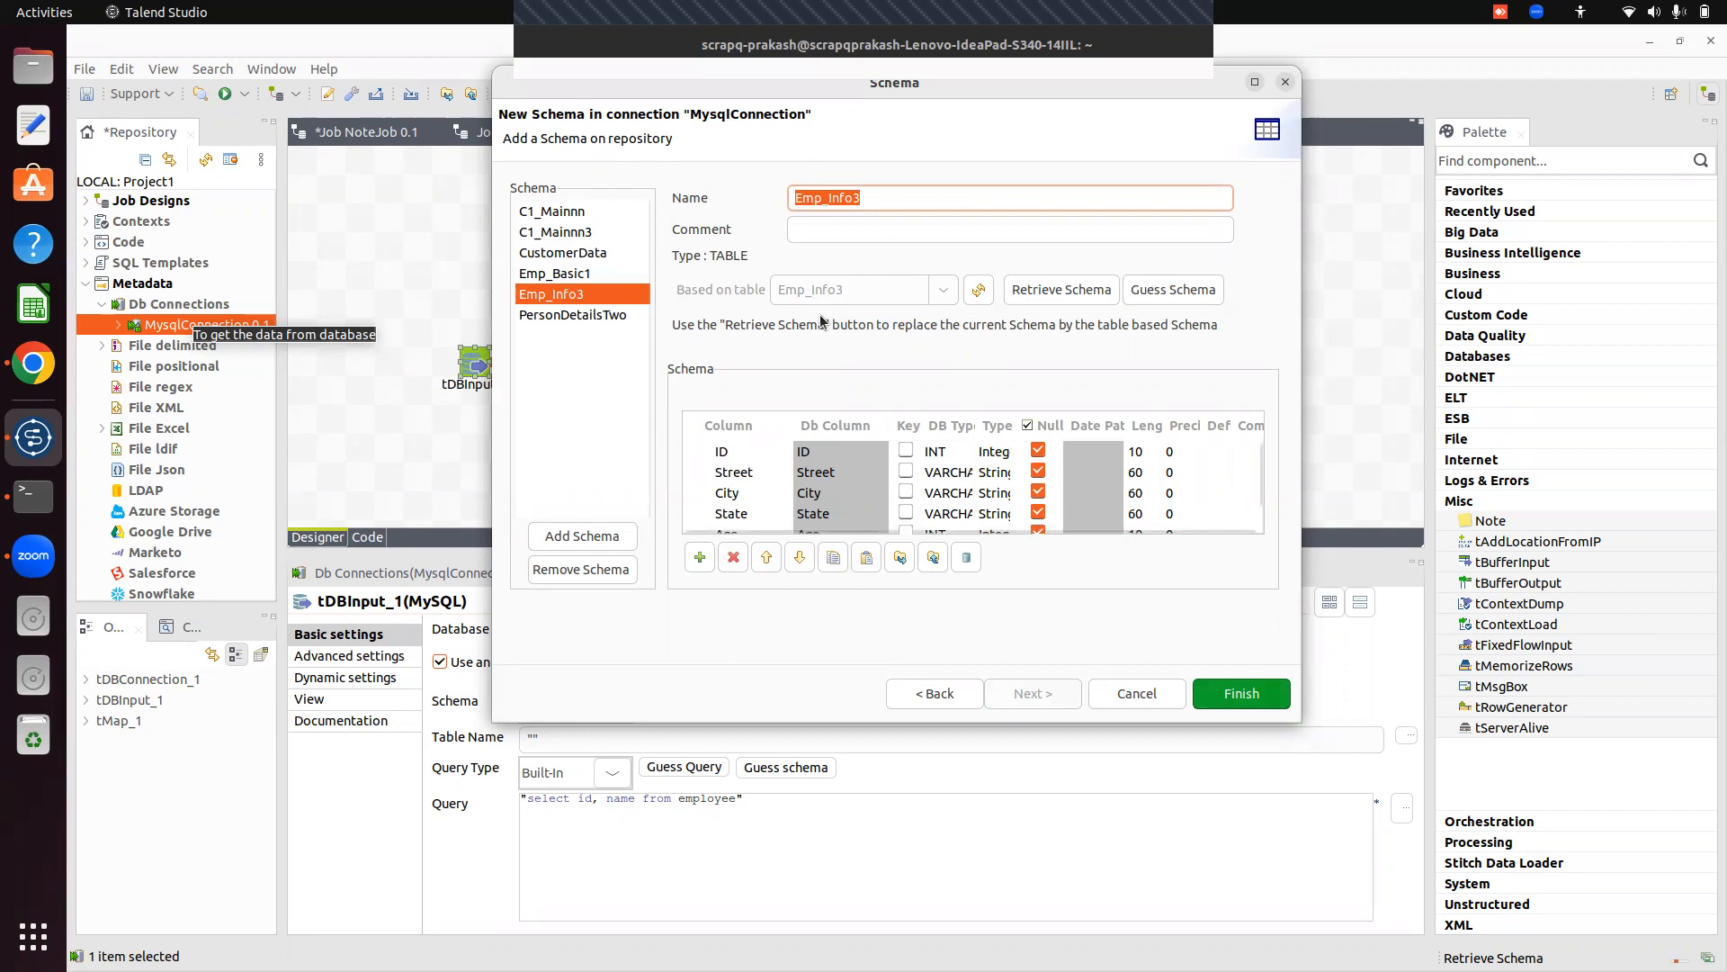
Review the column definitions of Emp_Basic1 and Emp_Info3, and finish the schema retrieval.
left_click(583, 274)
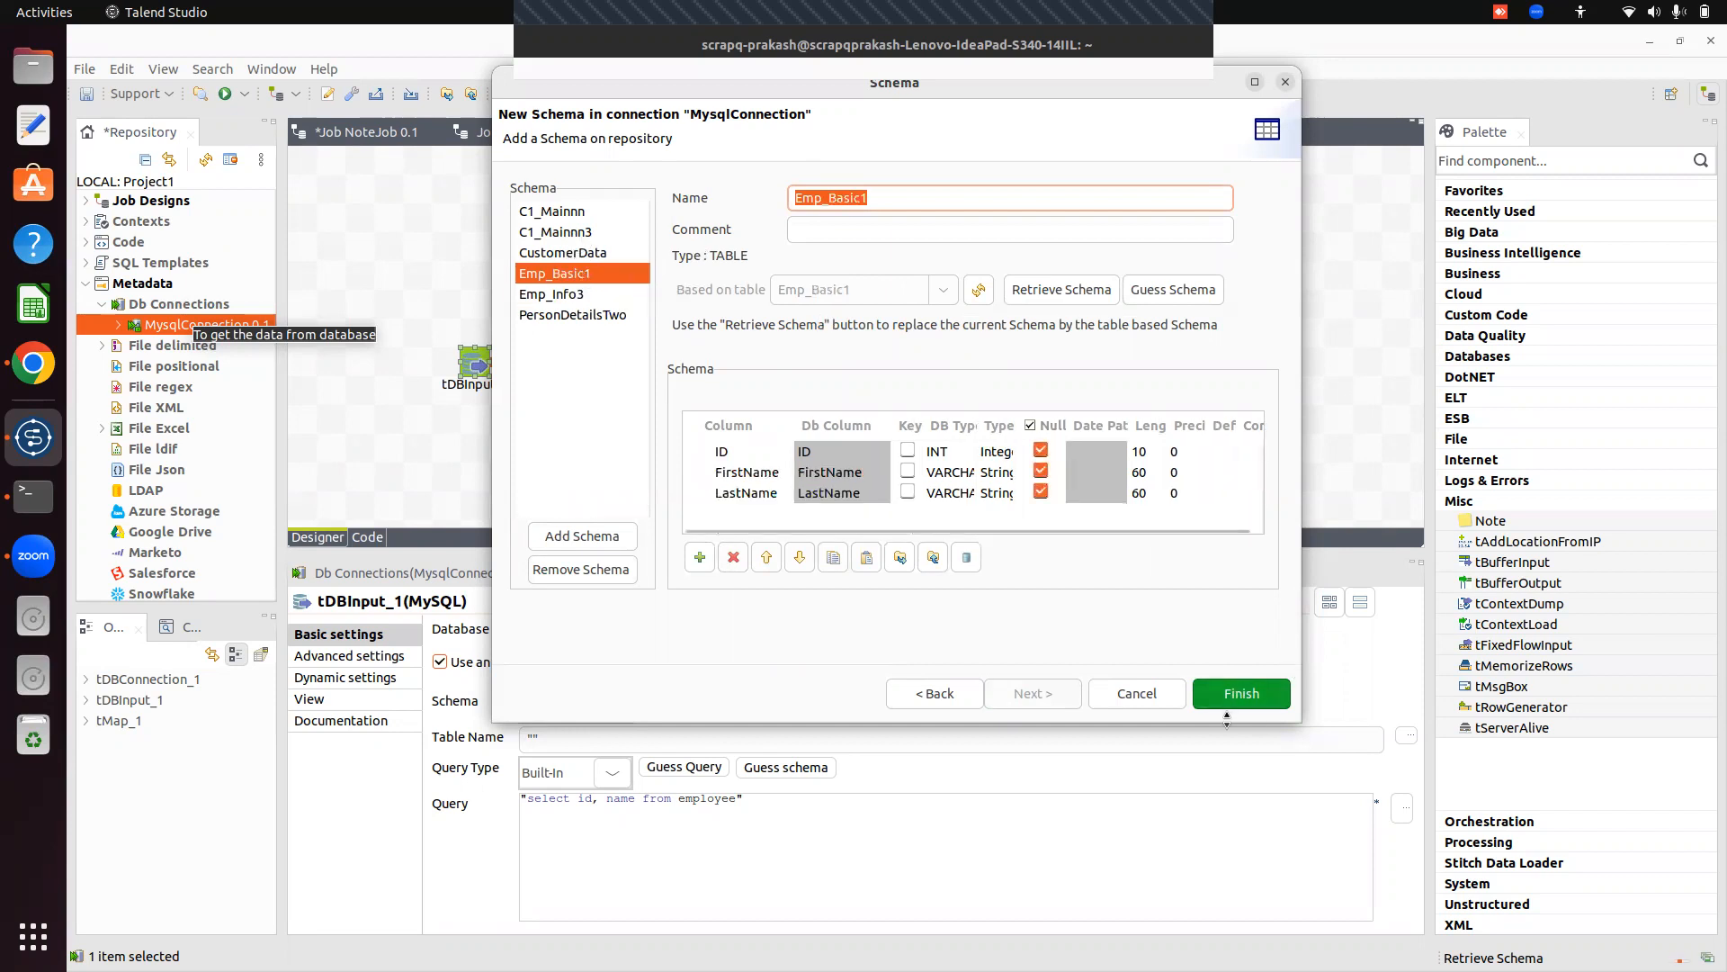
left_click(573, 295)
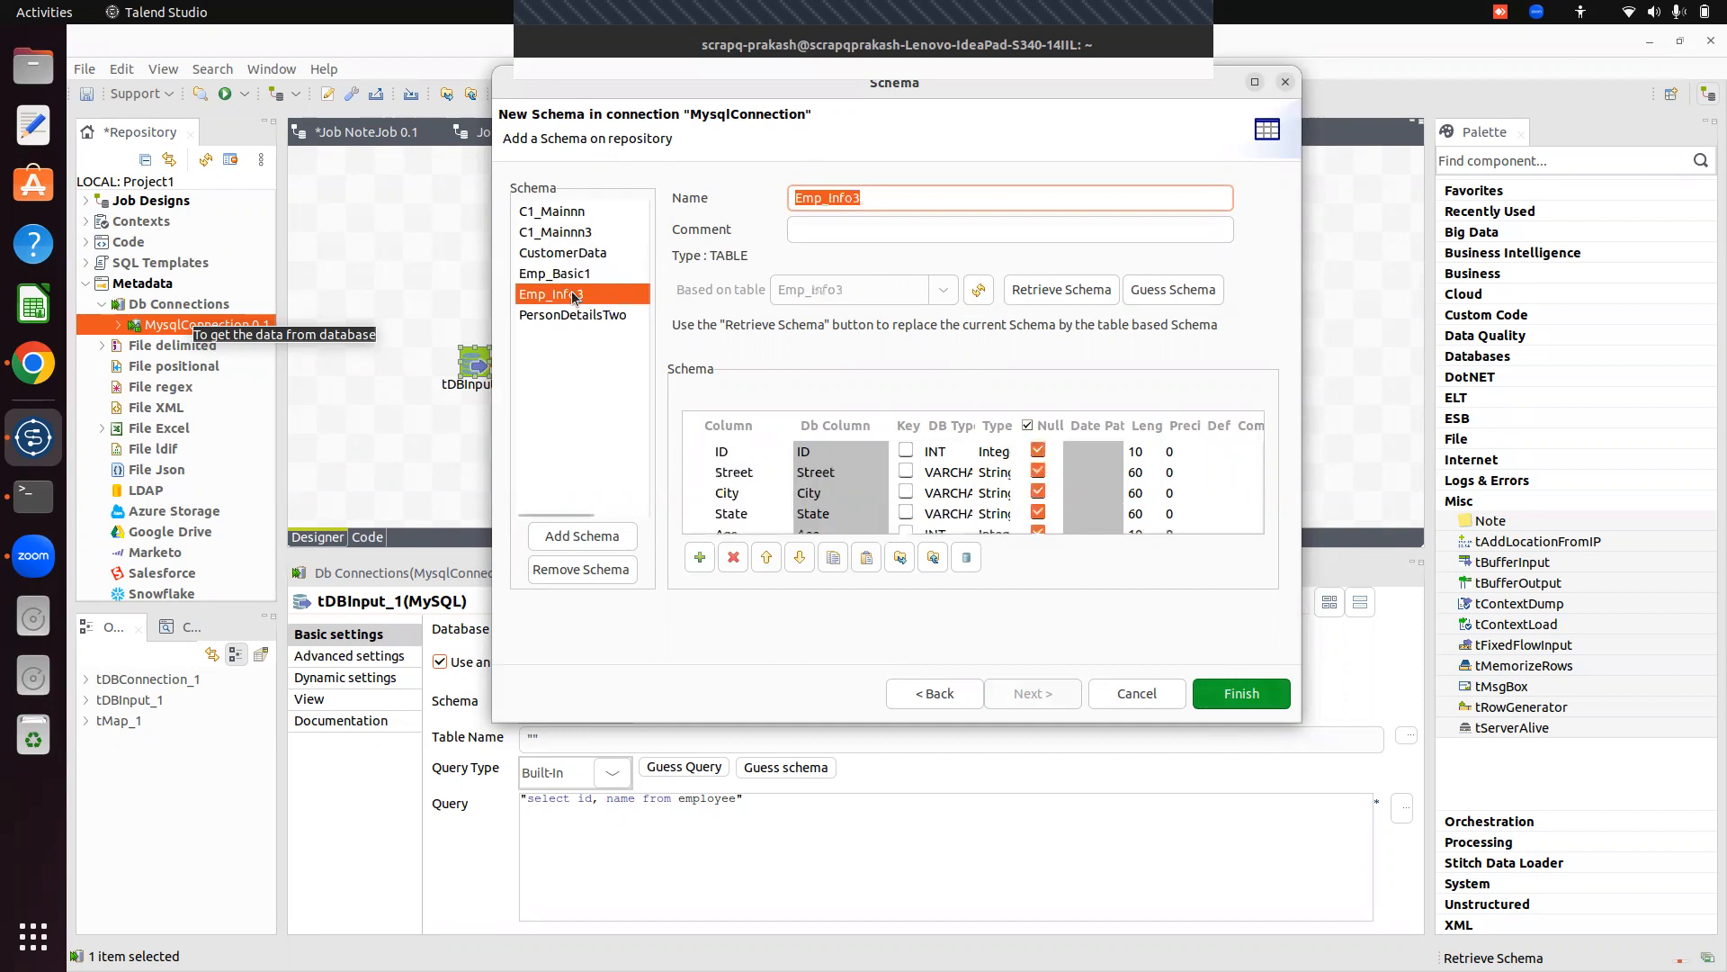
left_click(553, 273)
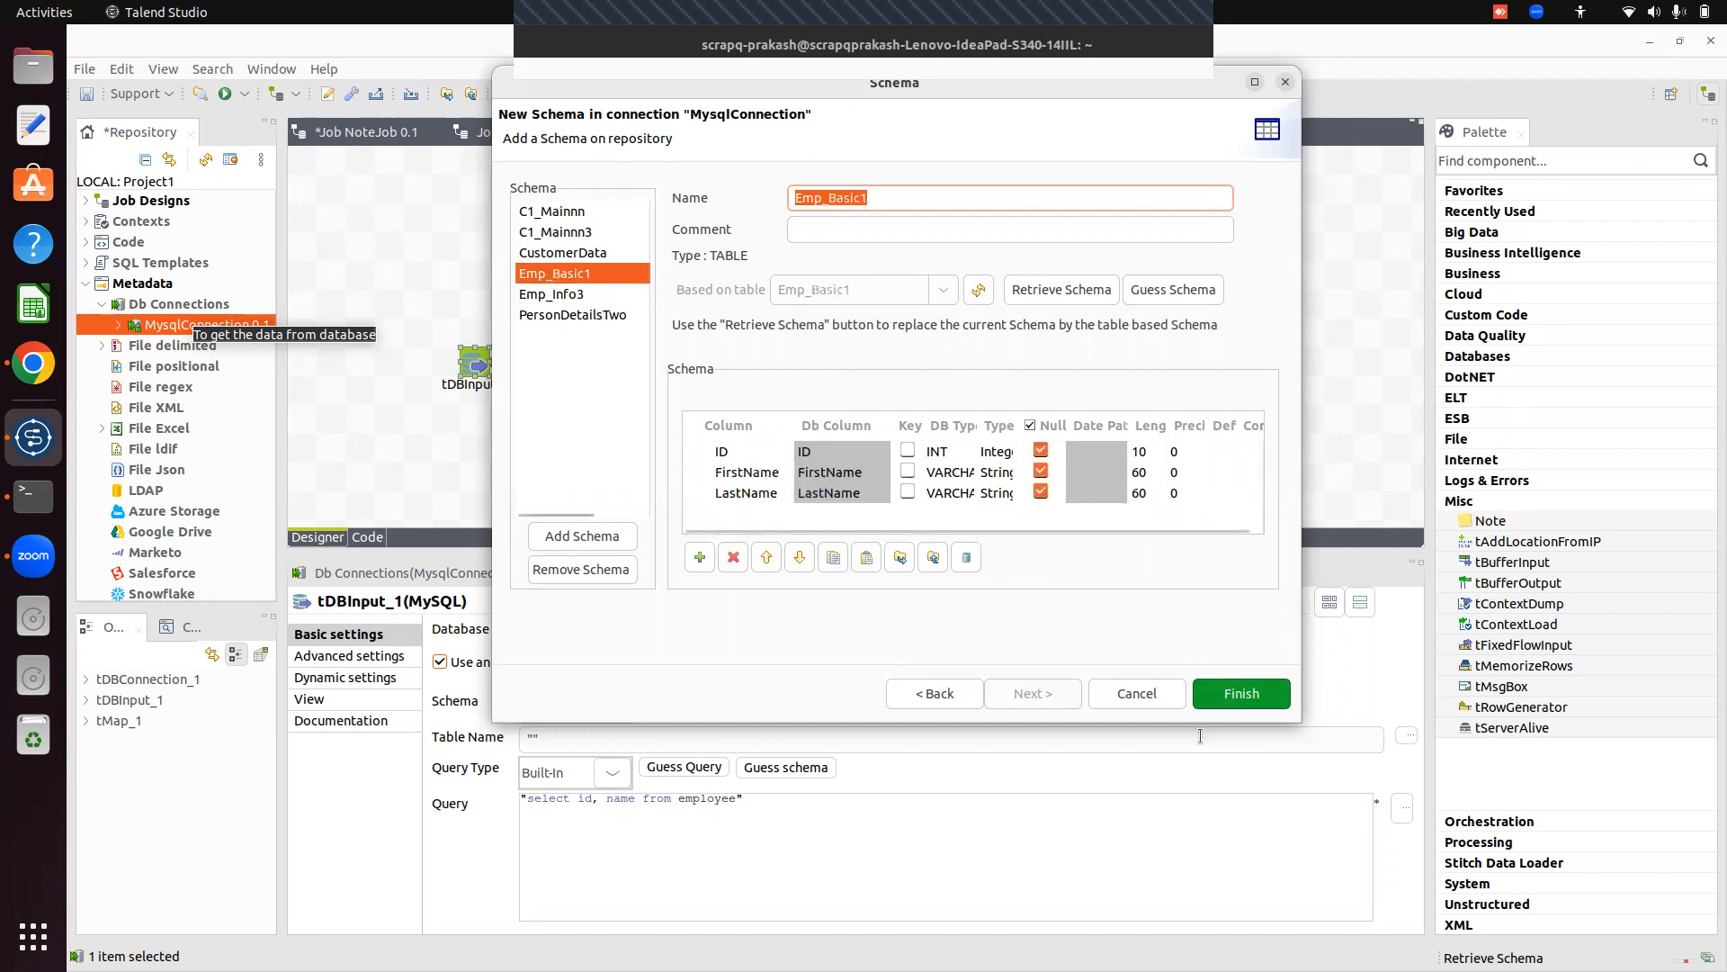
left_click(1256, 699)
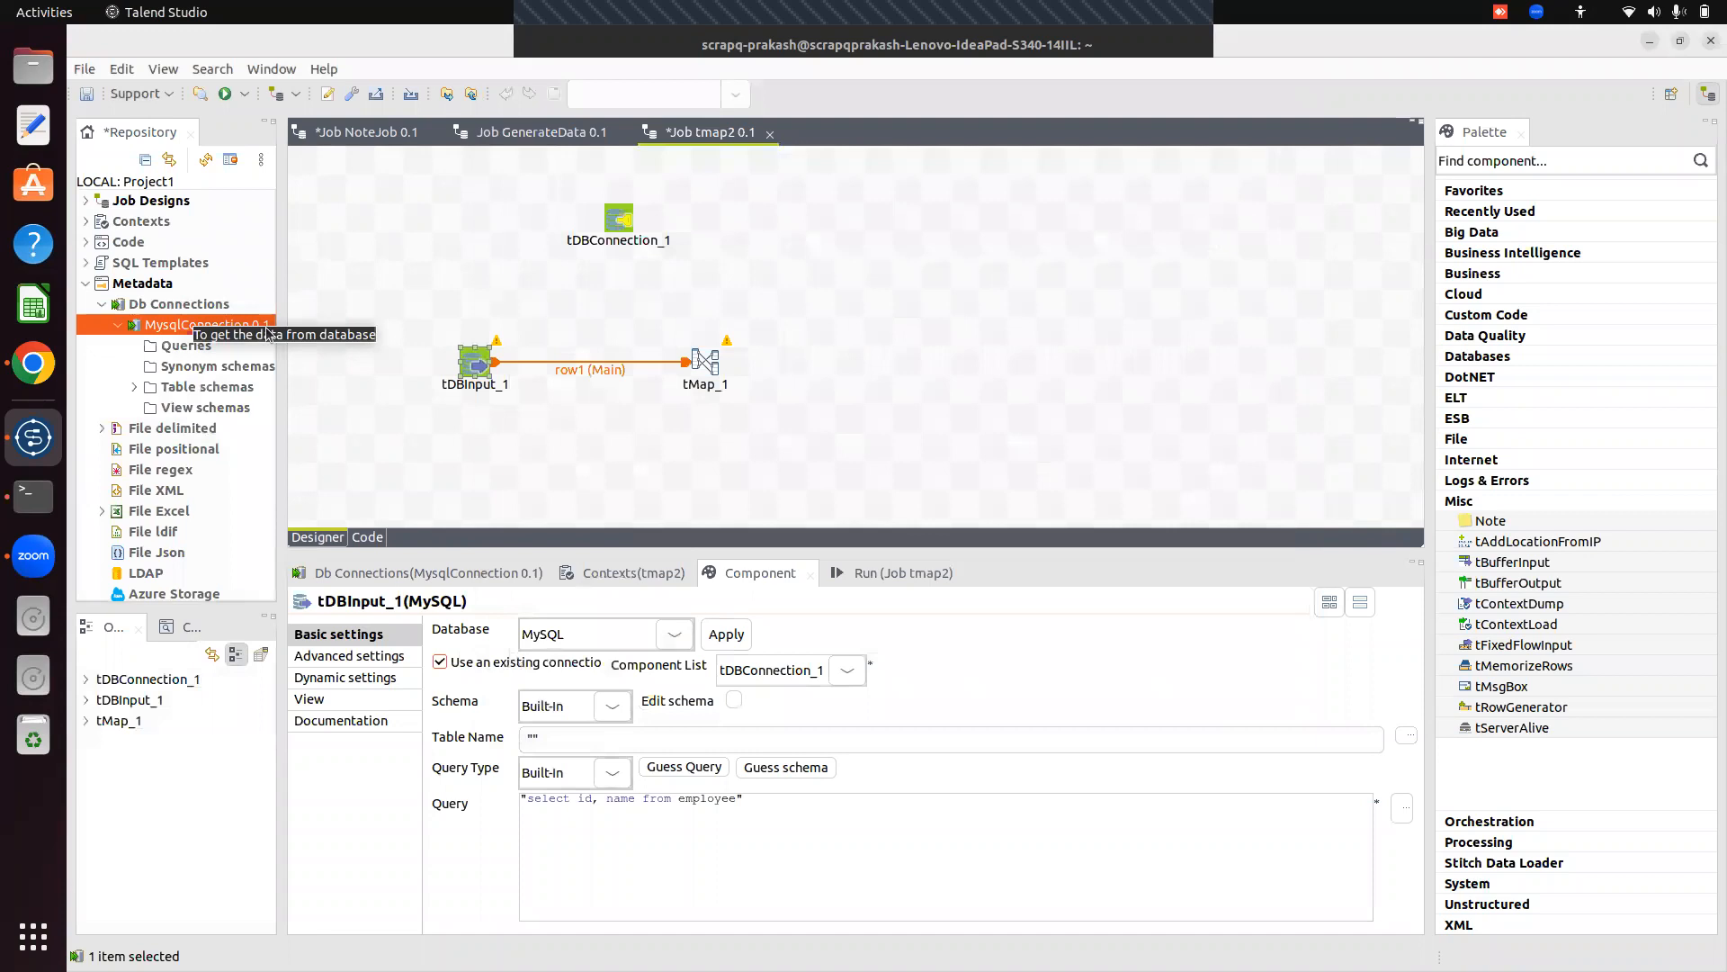
Expand the table schemas of MysqlConnection 0.1 and check tDBInput_1's column schema, closing it without edits.
left_click(135, 388)
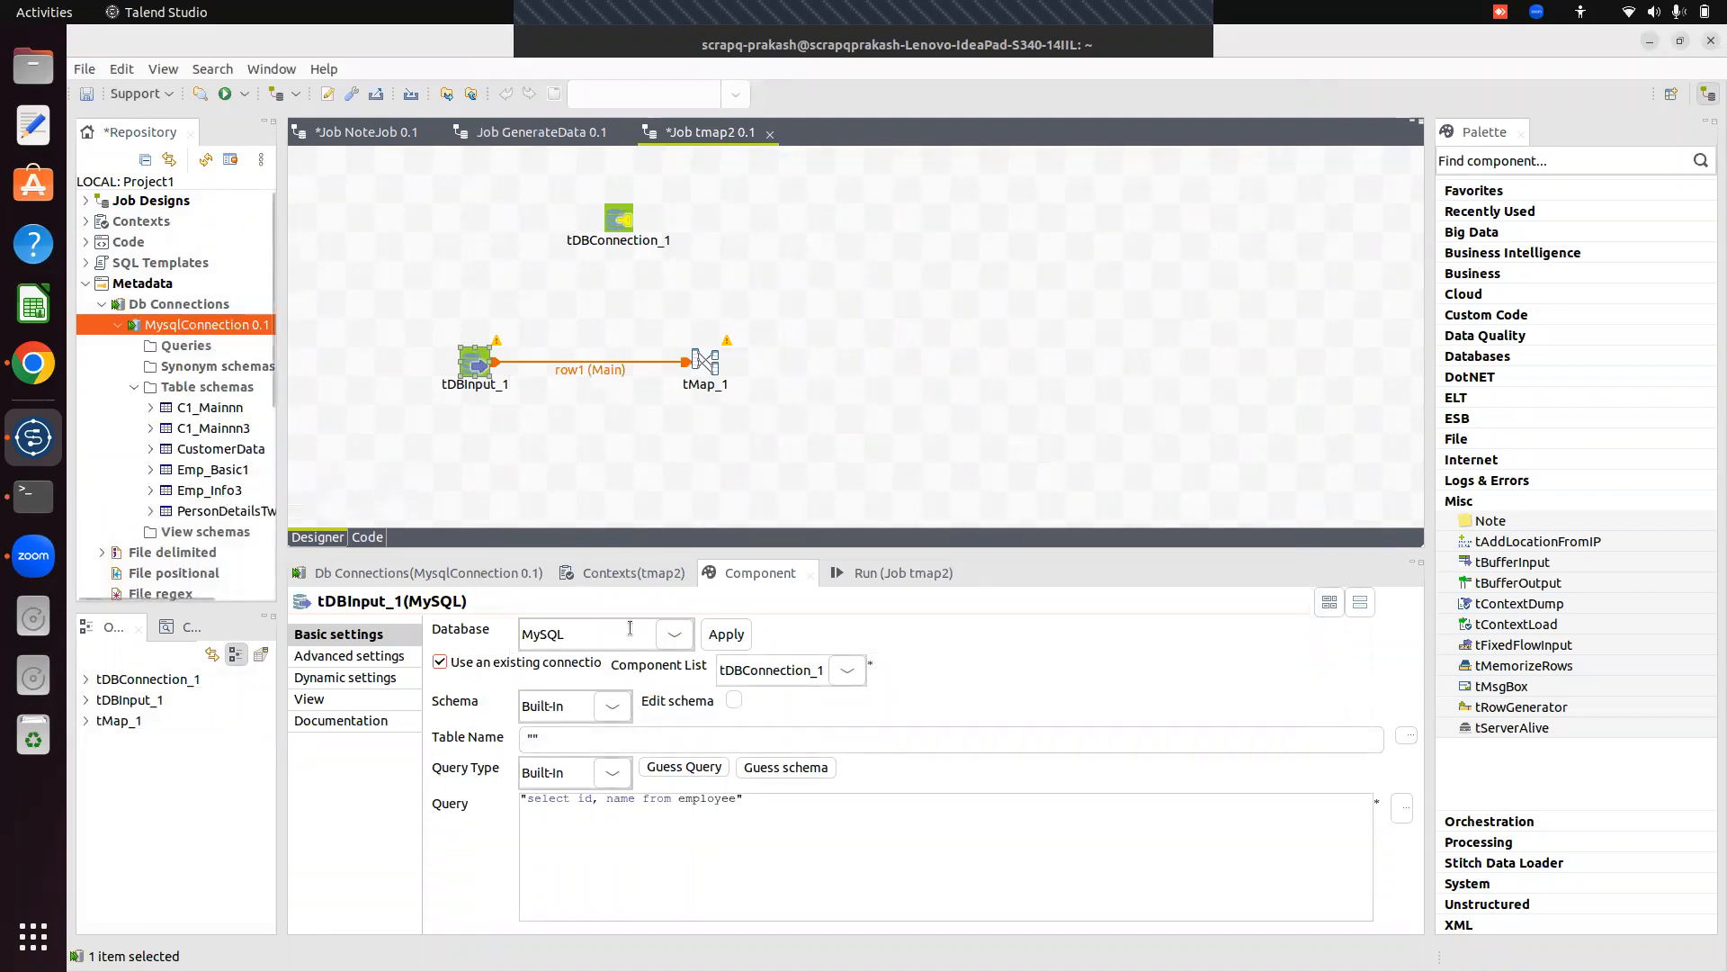
left_click(734, 701)
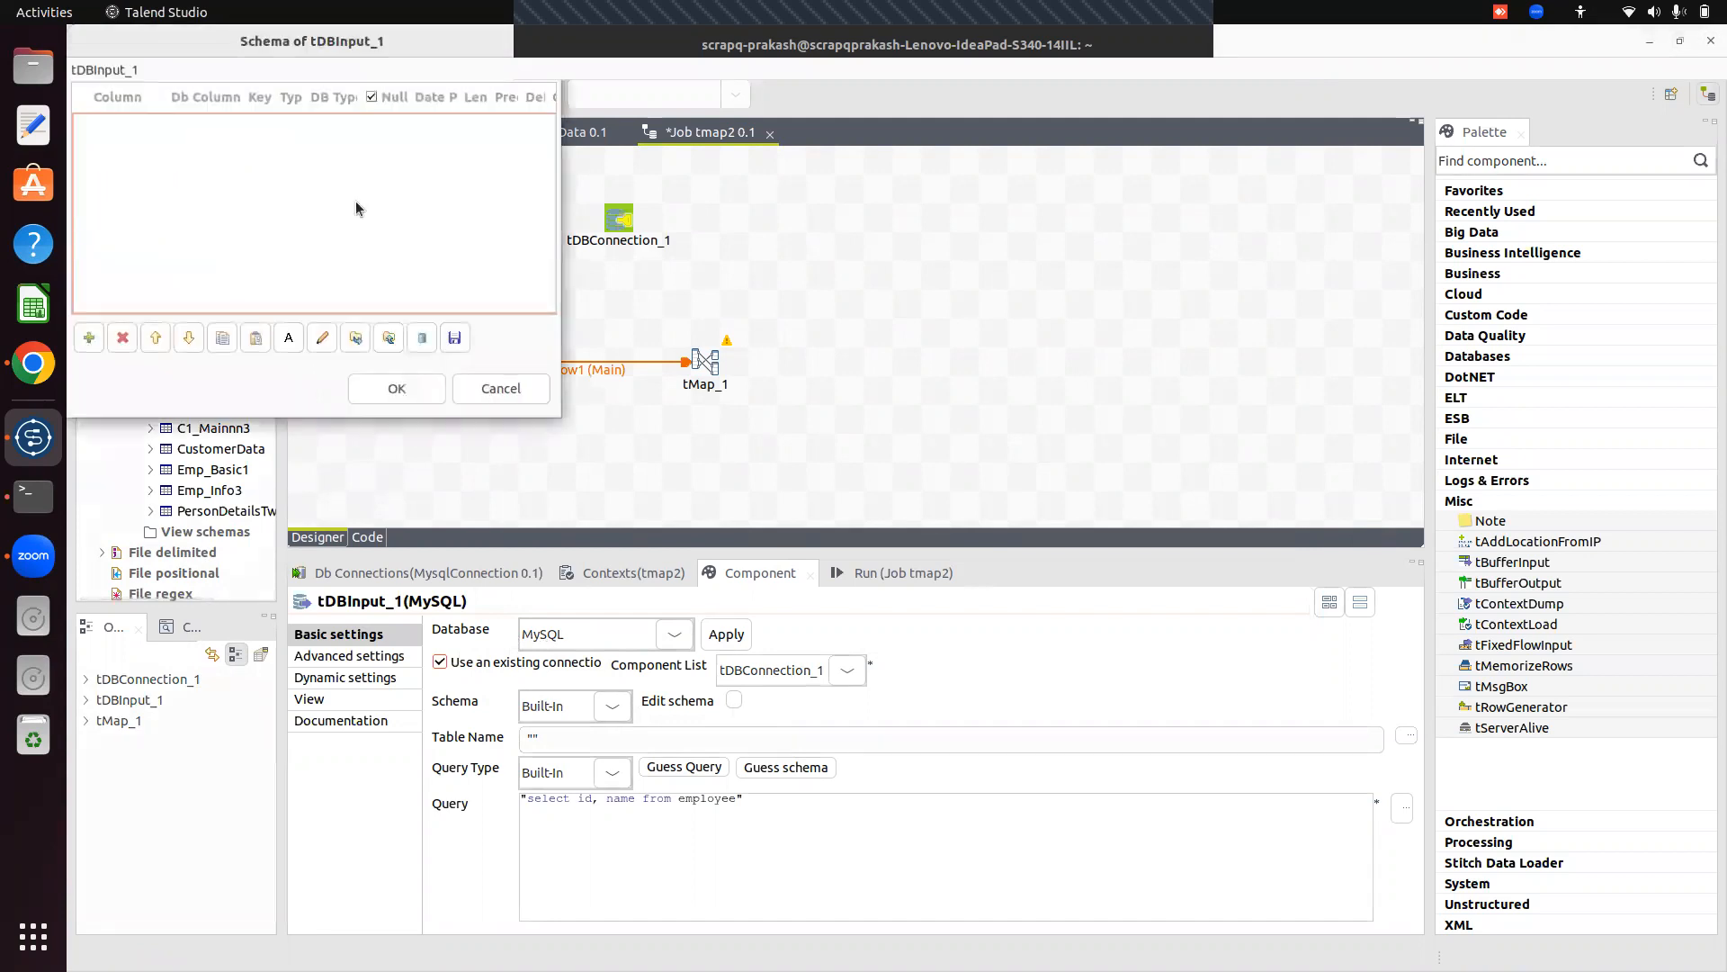
left_click(545, 41)
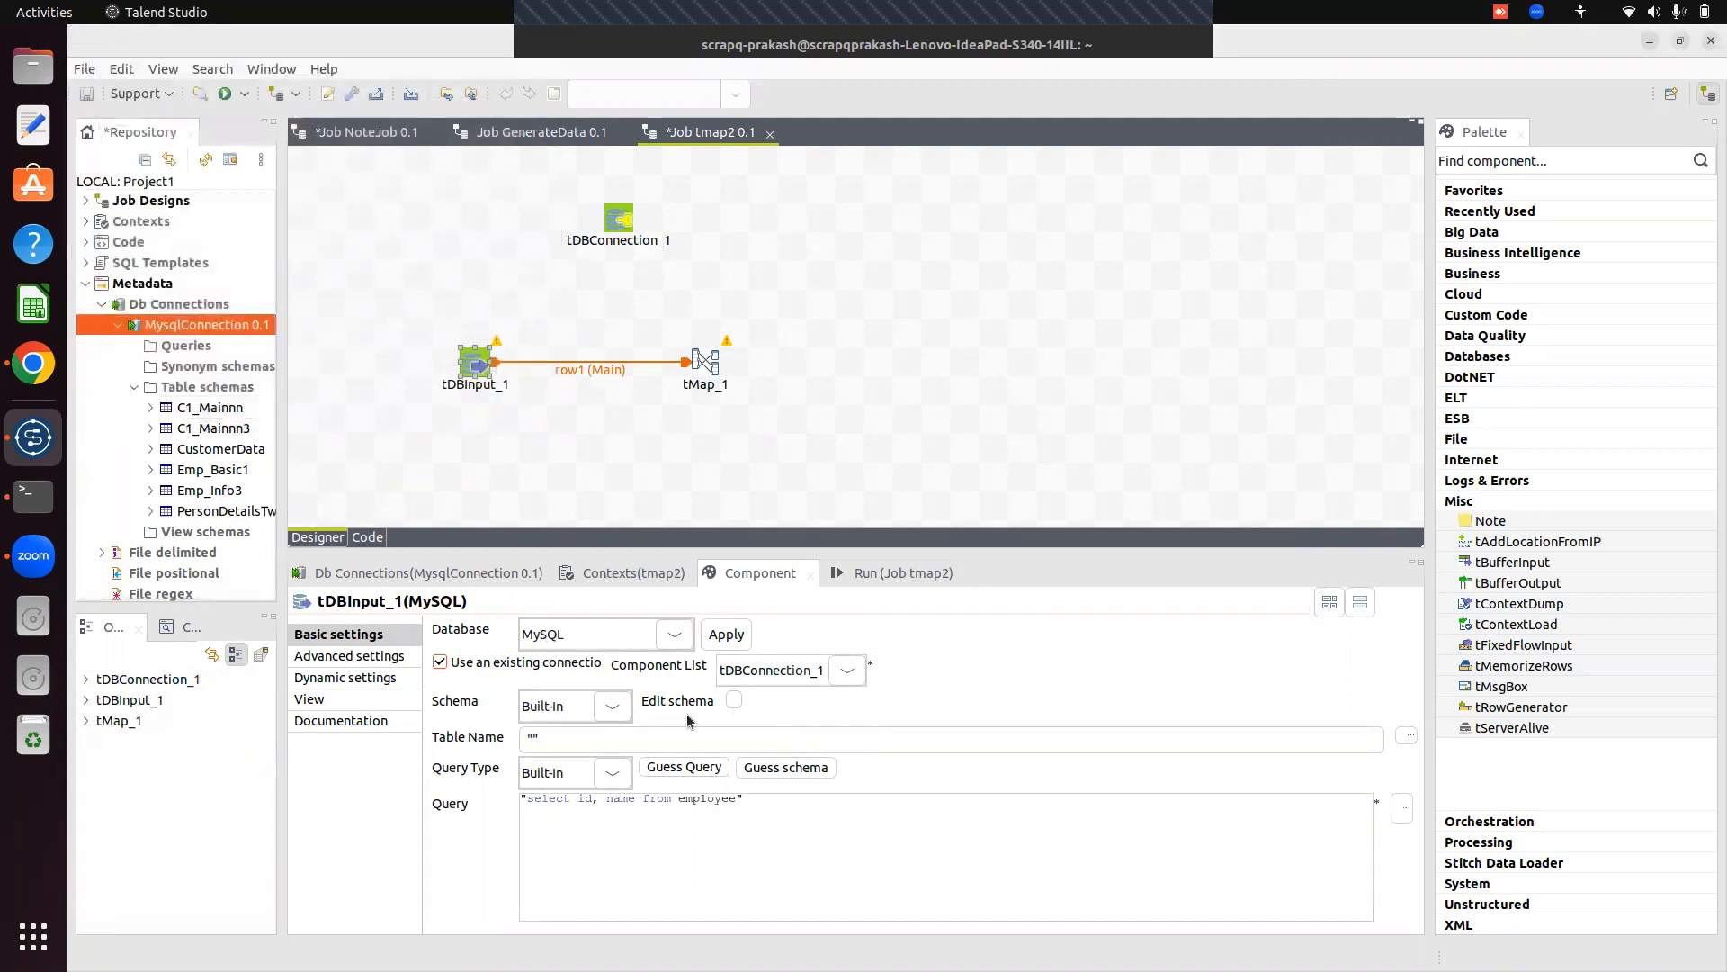
Switch tDBInput_1's schema to Repository using the Emp_Basic1 table schema of MysqlConnection 0.1, and propagate the changes.
left_click(612, 707)
left_click(565, 756)
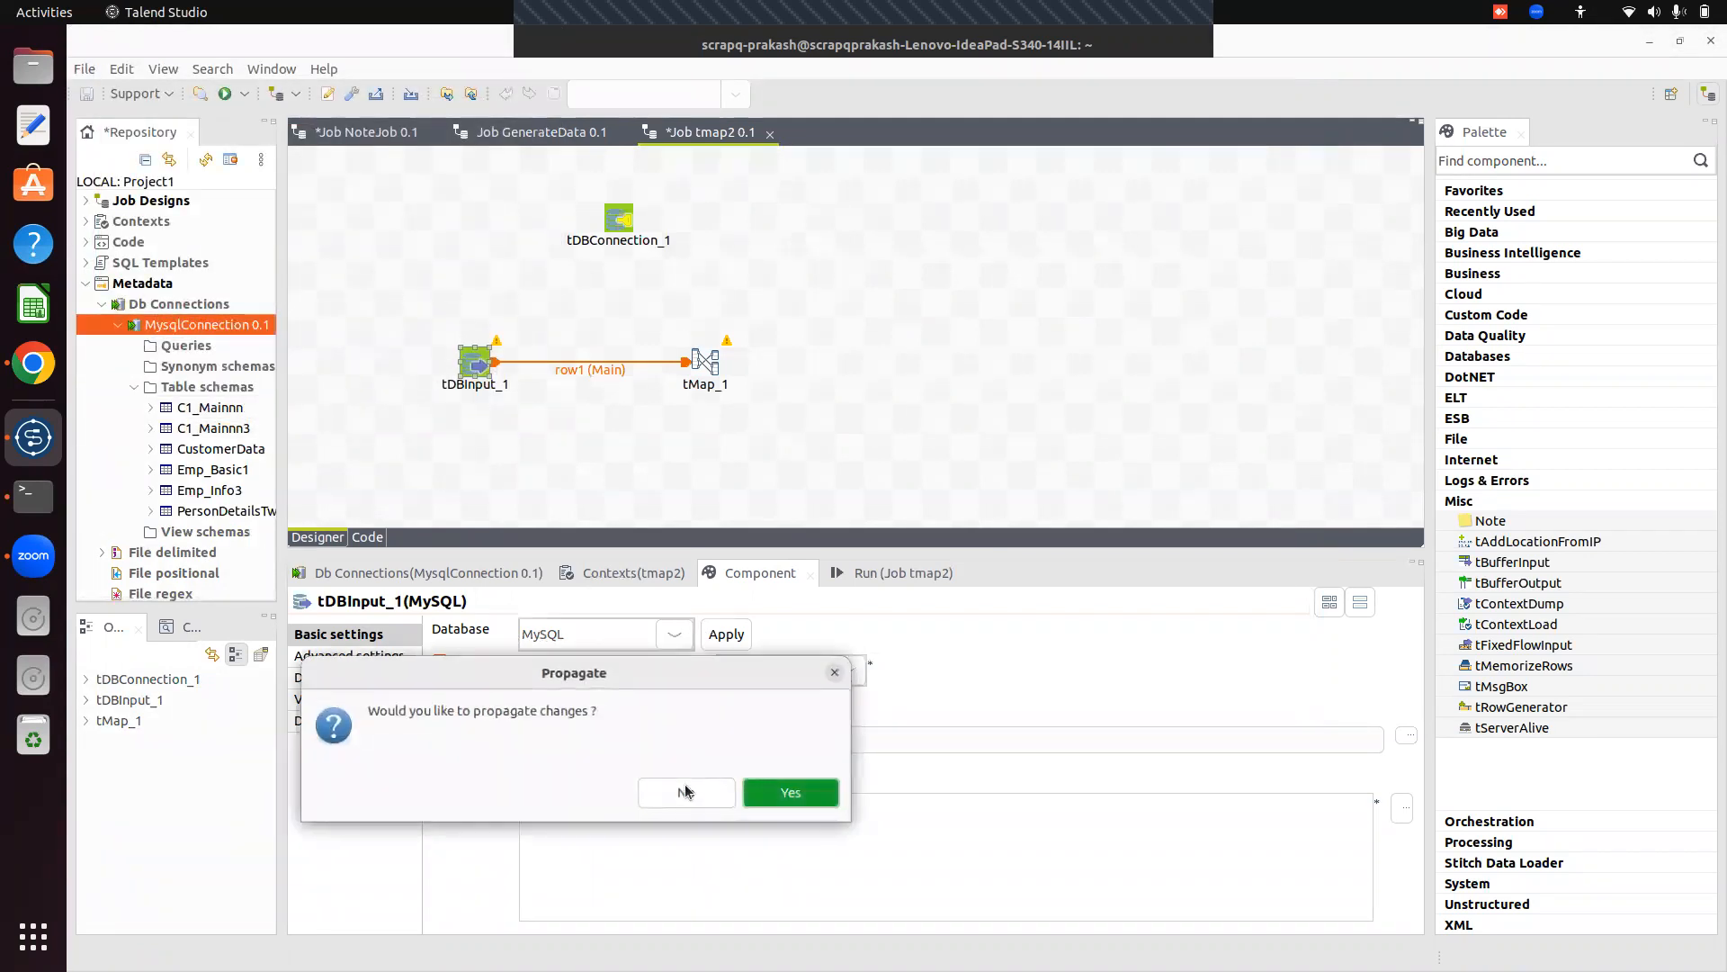
left_click(792, 794)
left_click(872, 701)
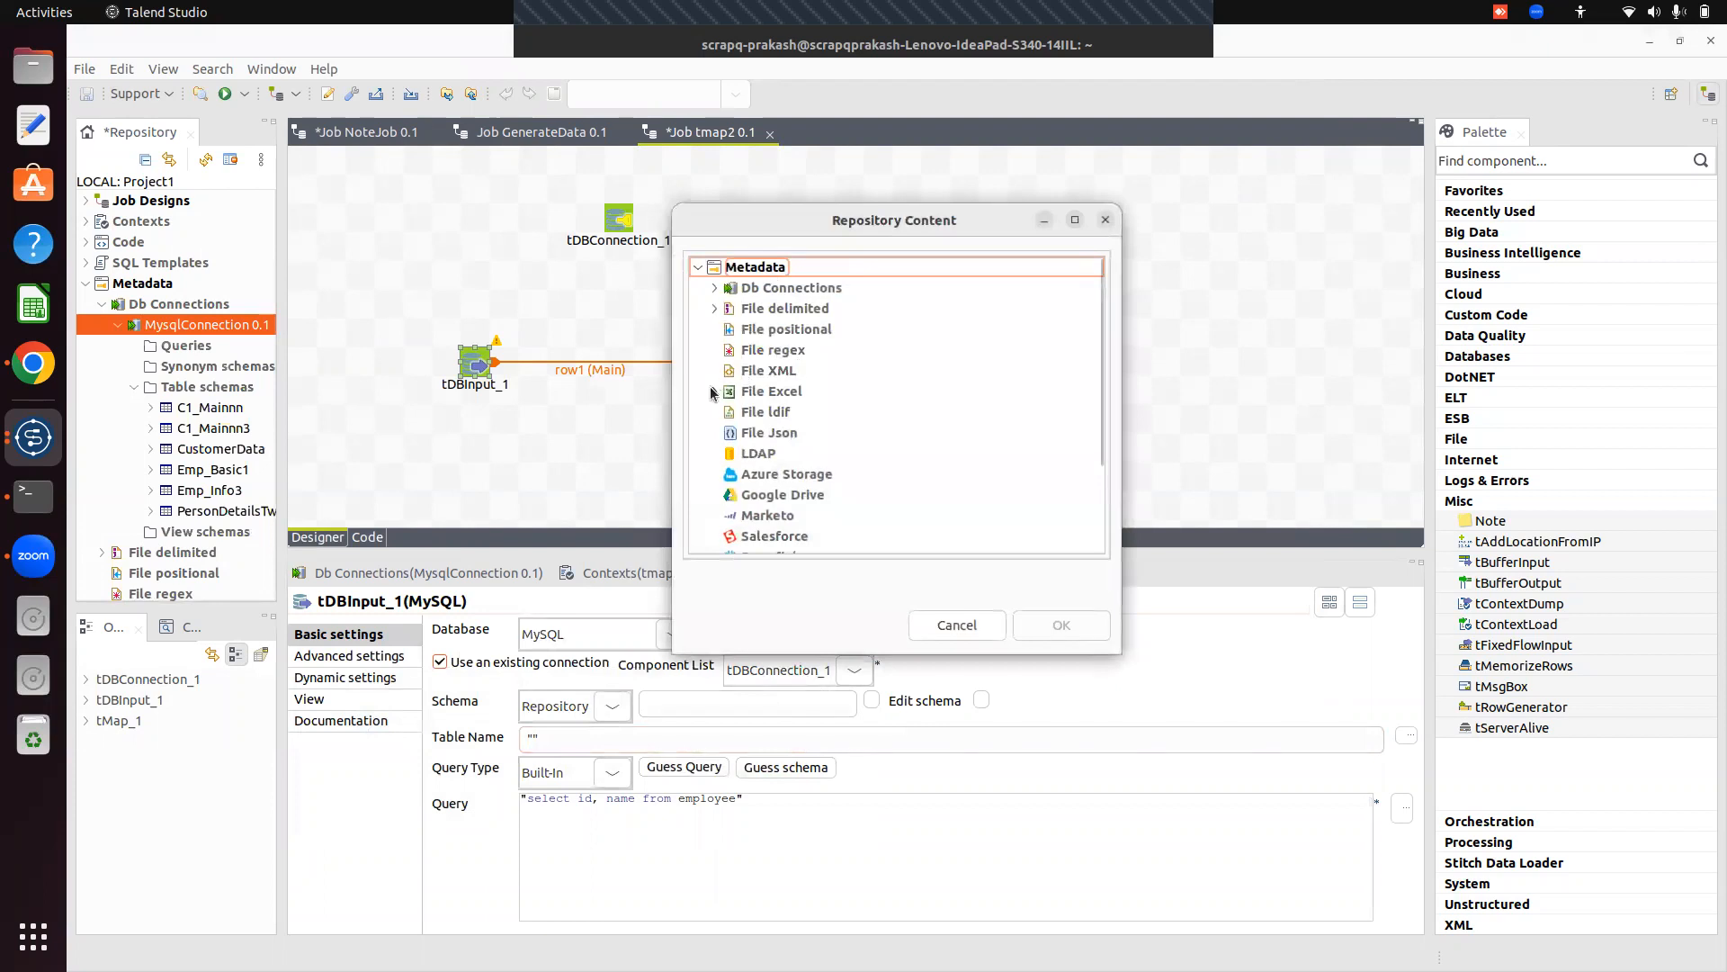
left_click(716, 288)
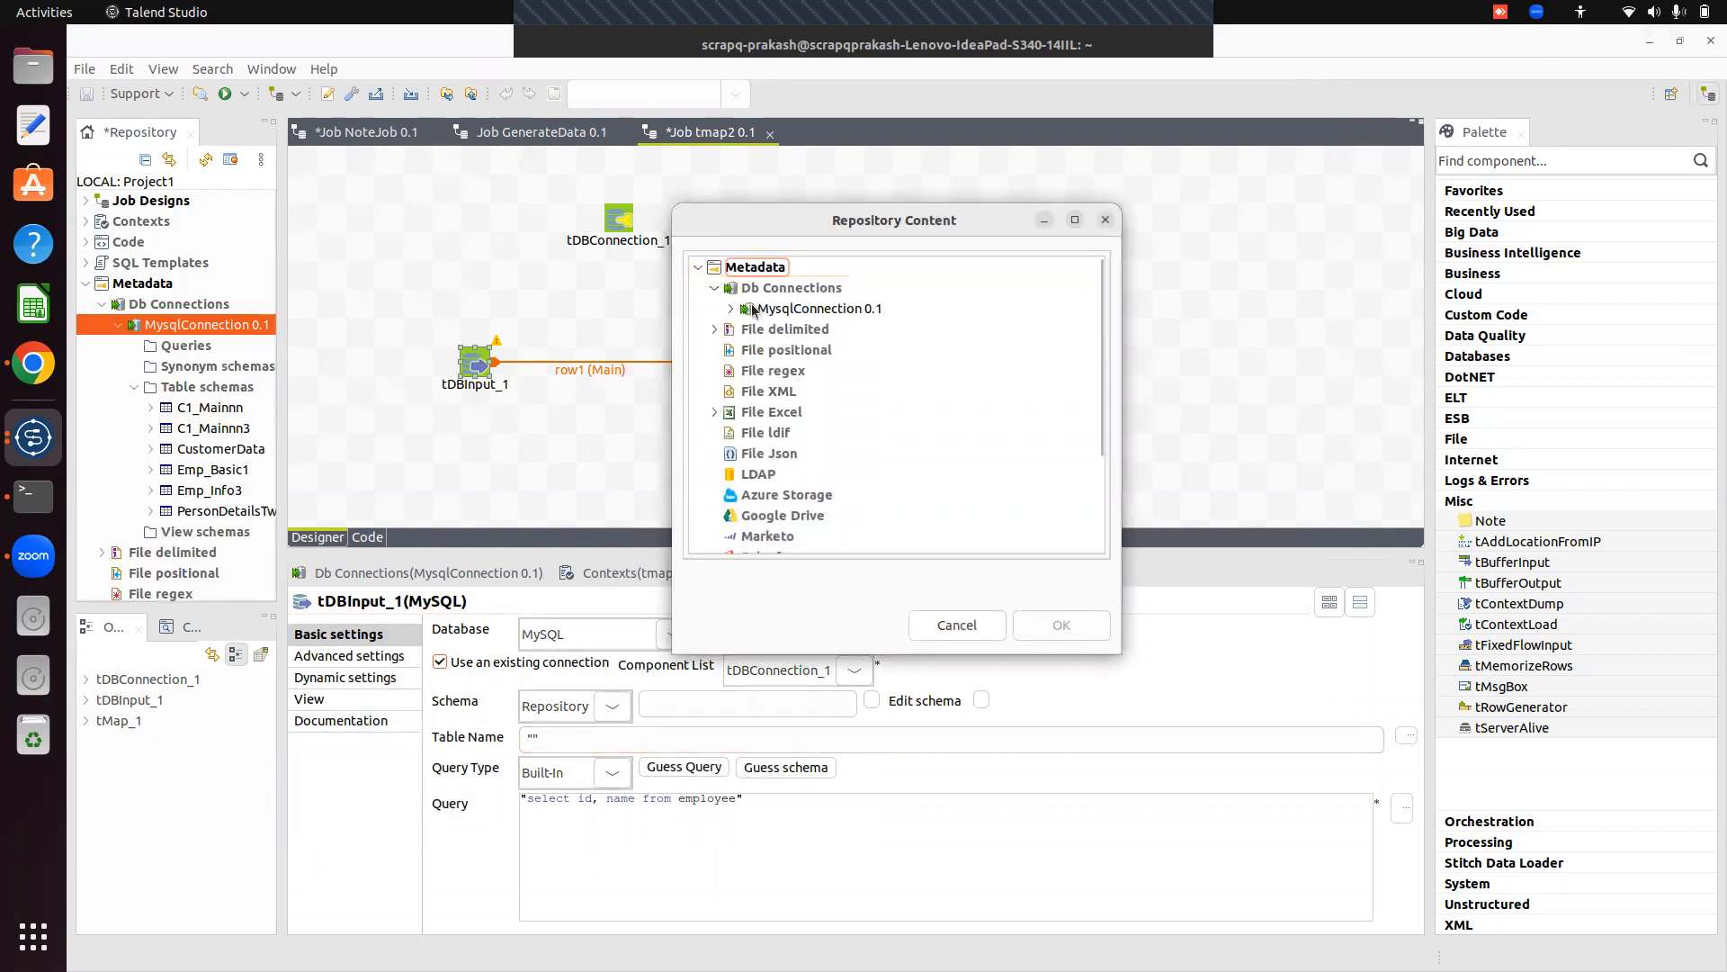
left_click(731, 309)
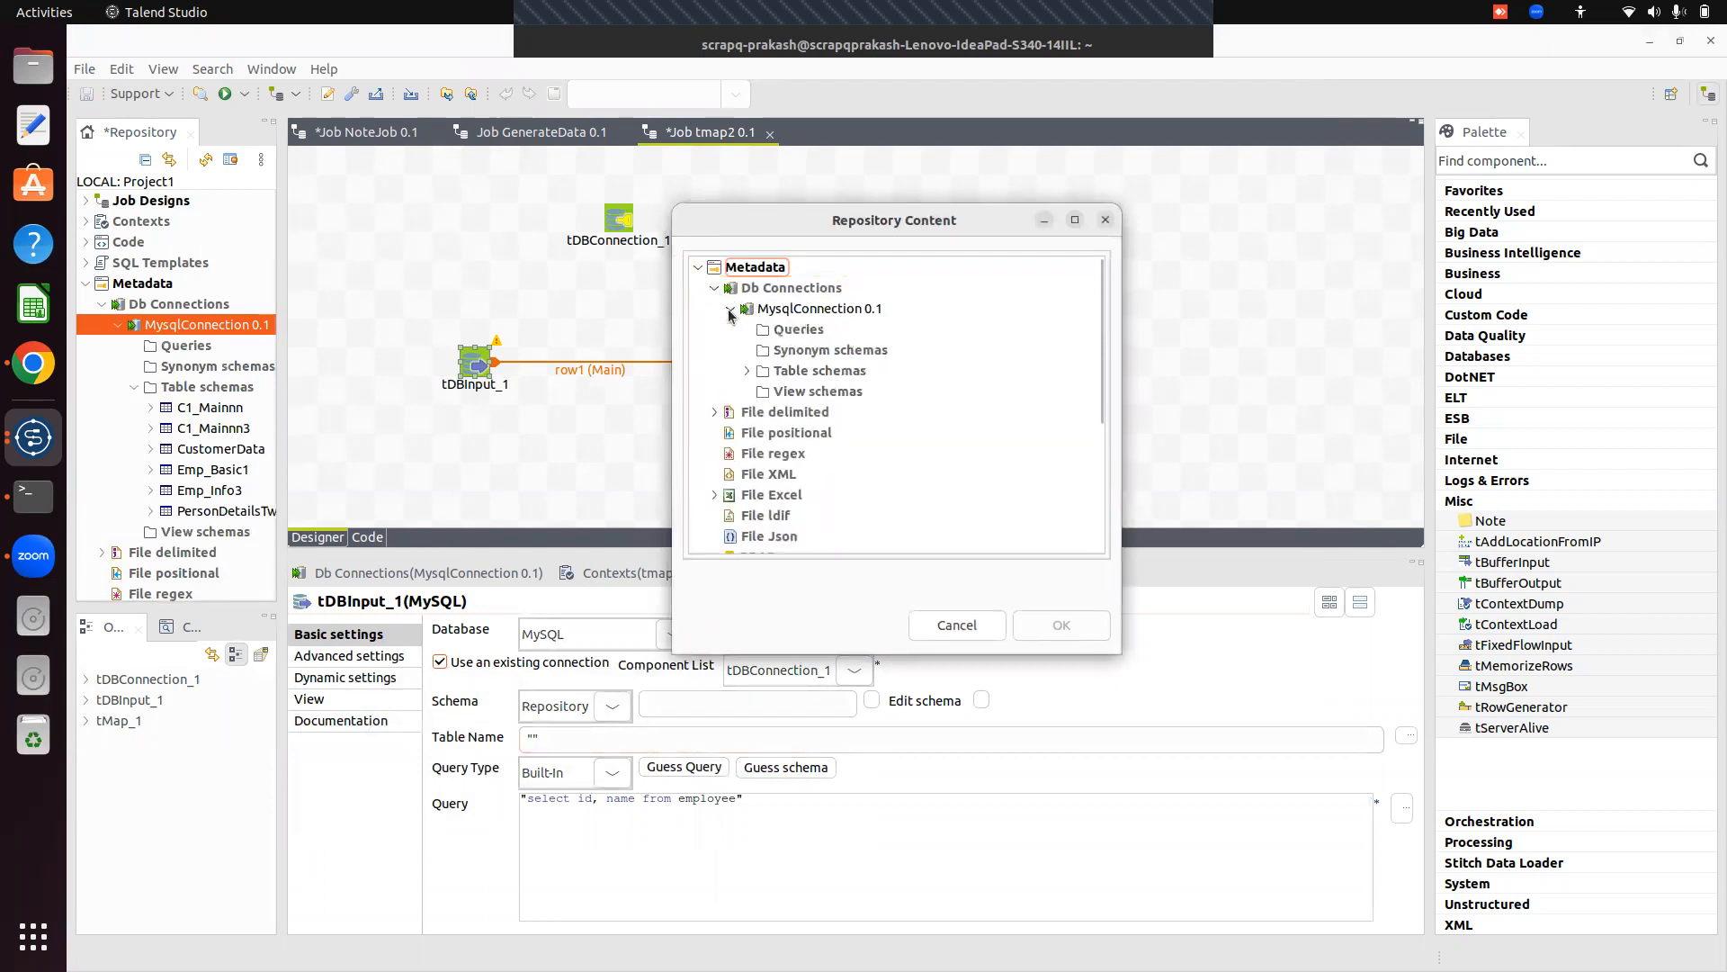
left_click(748, 372)
left_click(834, 455)
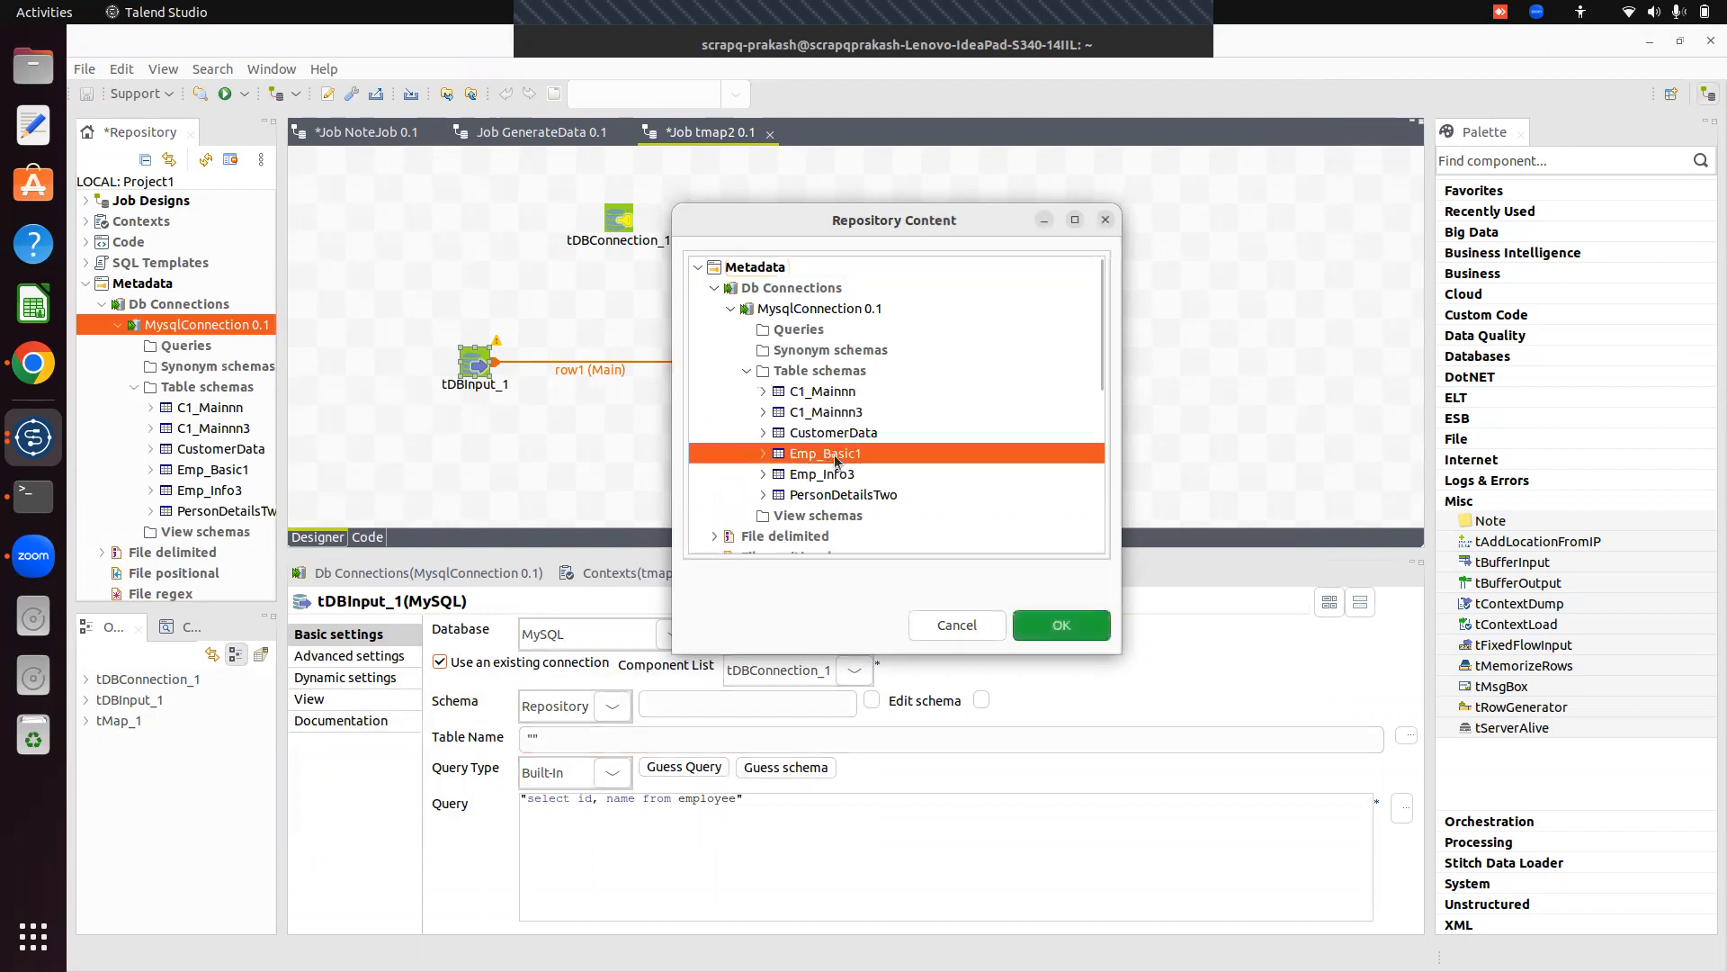
left_click(1076, 617)
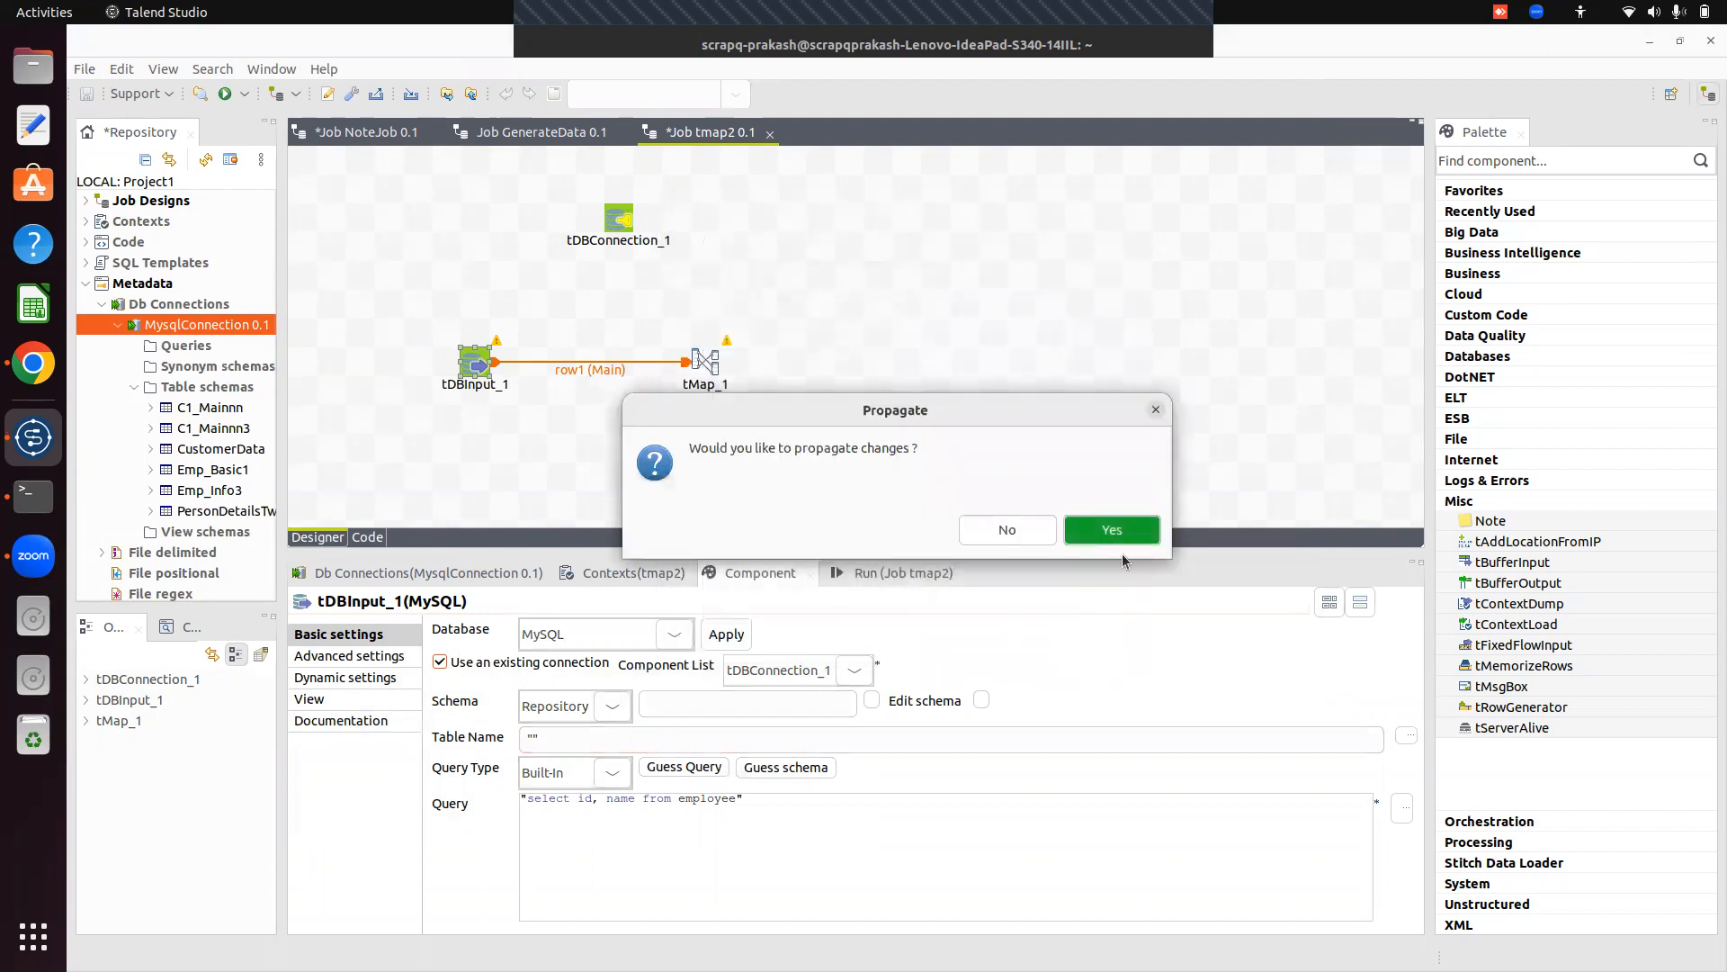
left_click(1099, 531)
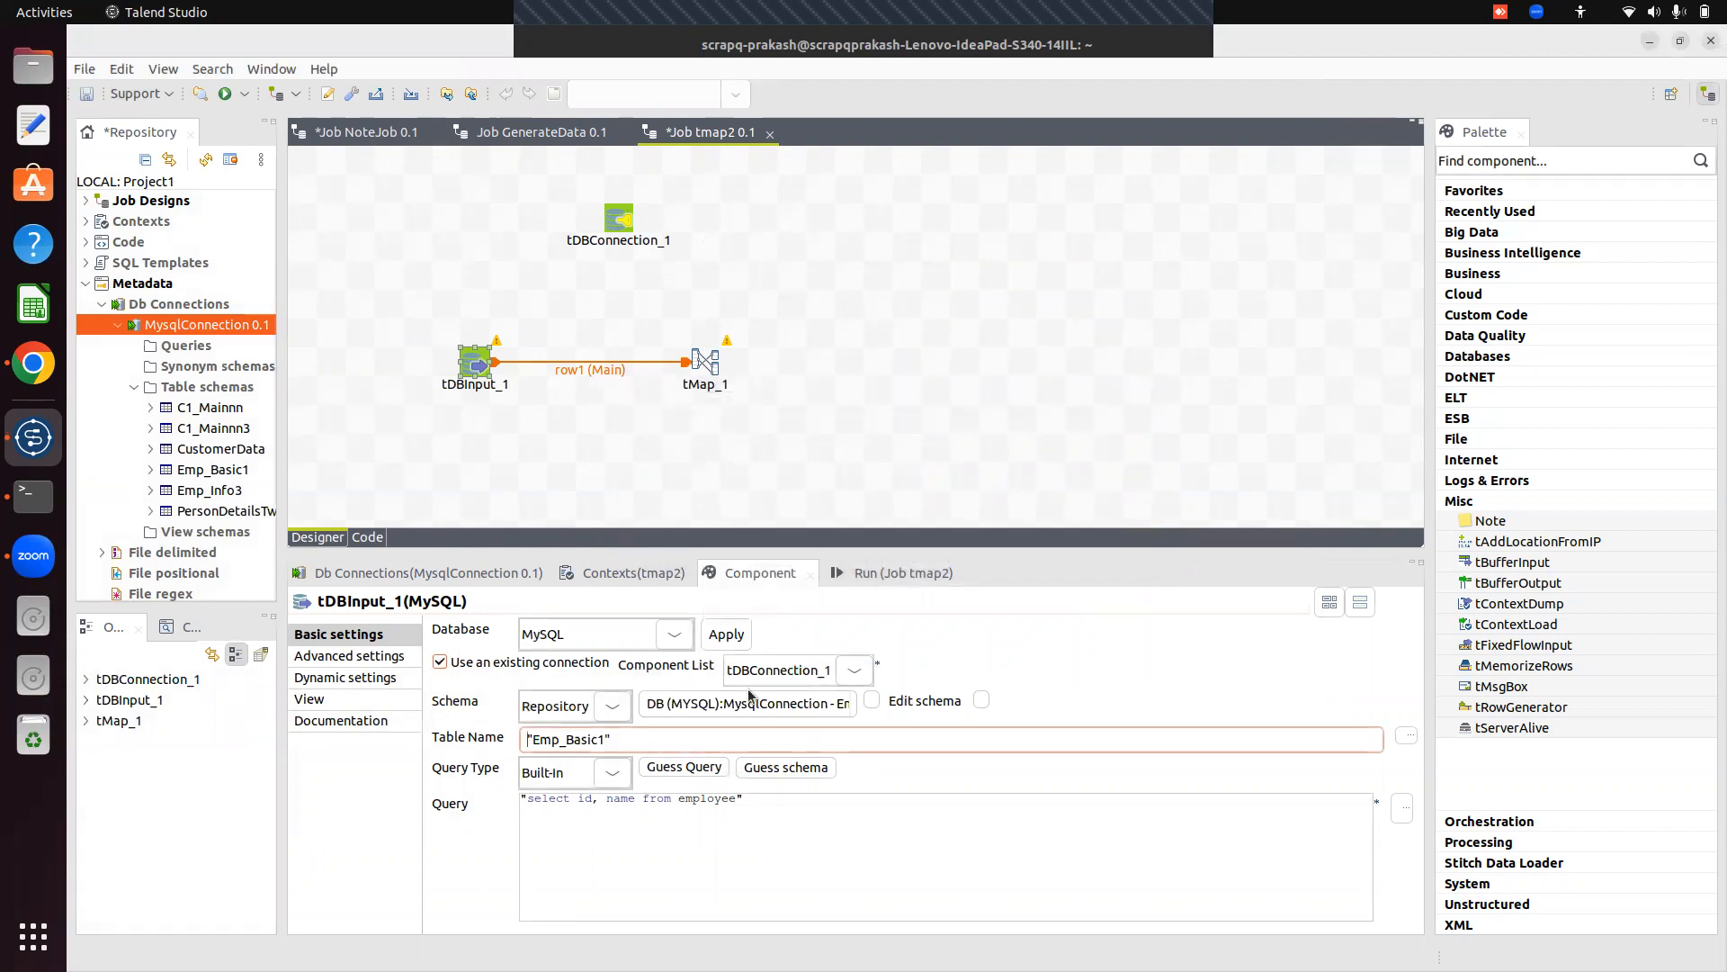
Set the query of tDBInput_1 to "select * from Emp_Basic1".
left_click(721, 800)
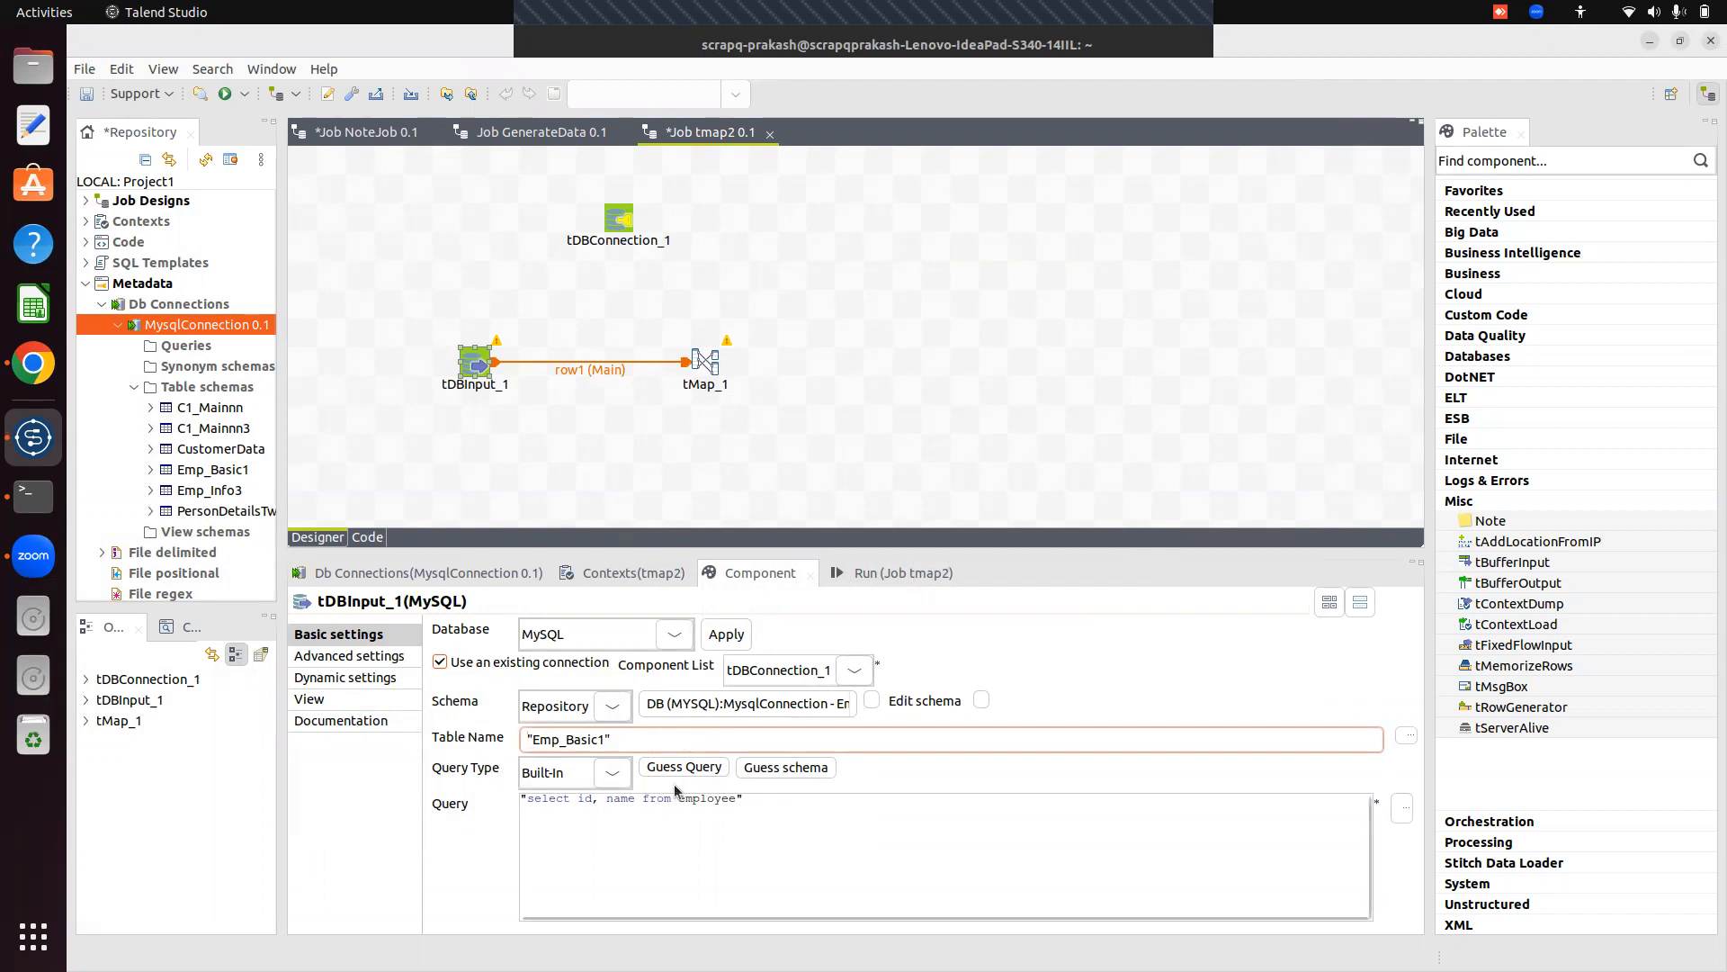
left_click(735, 799)
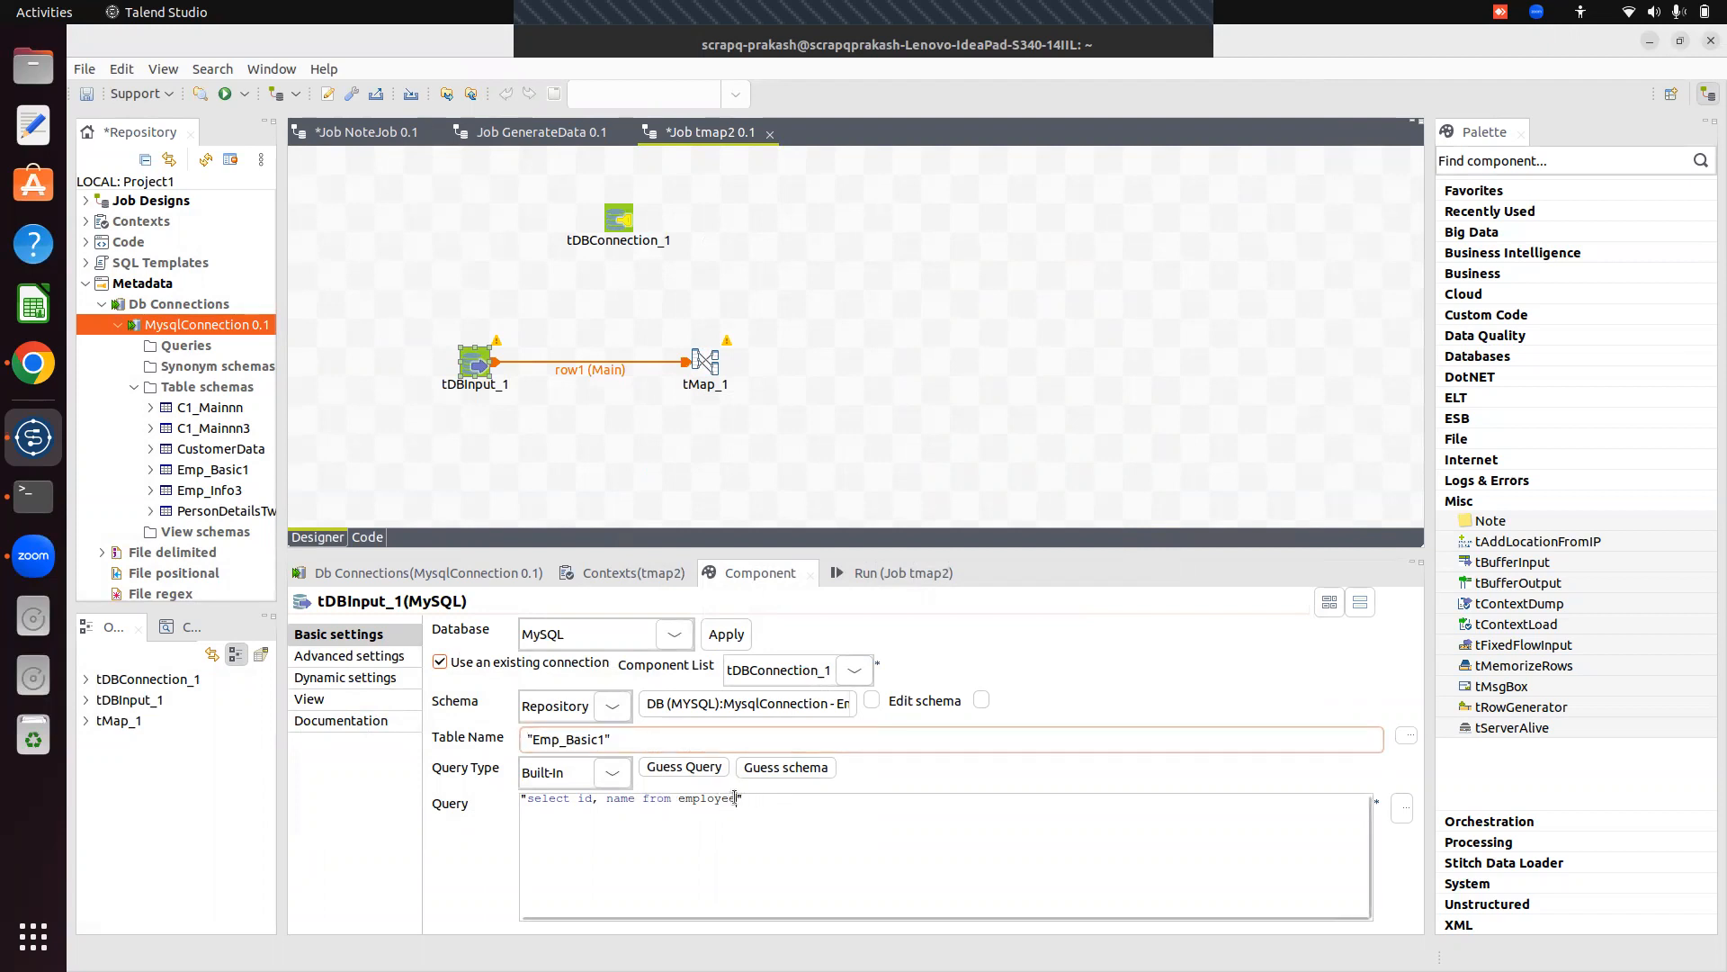
key("BackSpace")
key("BackSpace")
key("BackSpace")
key("BackSpace")
key("BackSpace")
key("BackSpace")
key("BackSpace")
key("BackSpace")
key("BackSpace")
key("BackSpace")
key("BackSpace")
key("BackSpace")
key("BackSpace")
key("BackSpace")
key("BackSpace")
key("BackSpace")
key("BackSpace")
key("BackSpace")
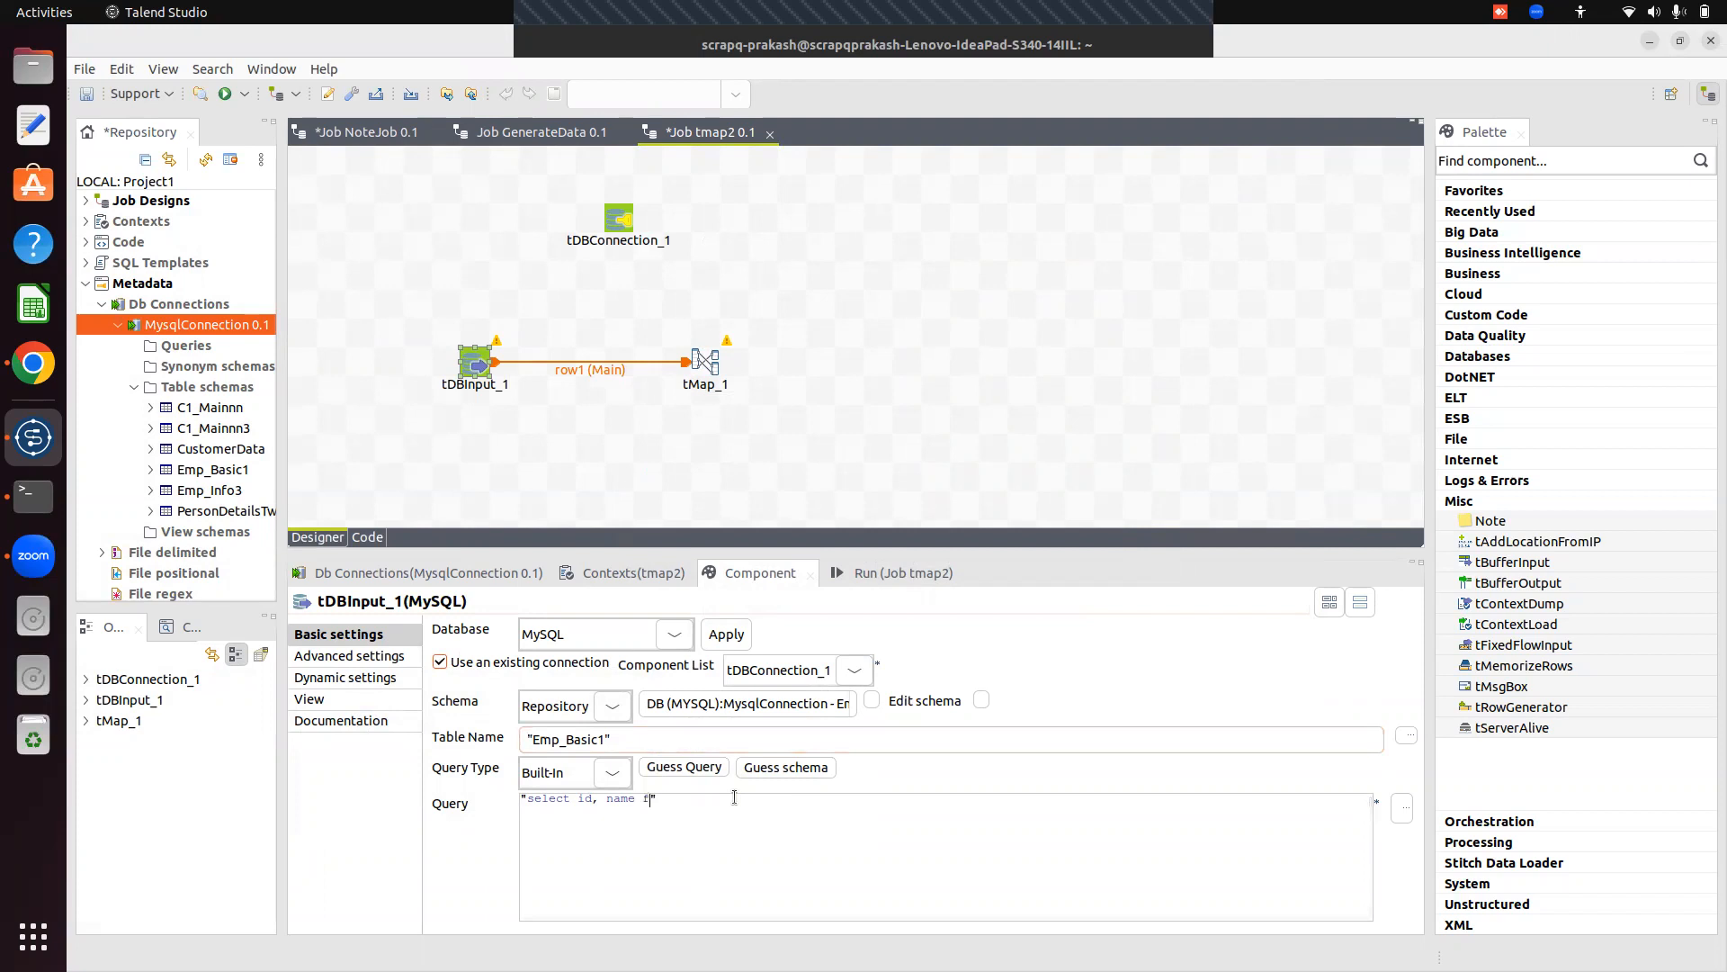
key("BackSpace")
type("* from Emp_Basic1")
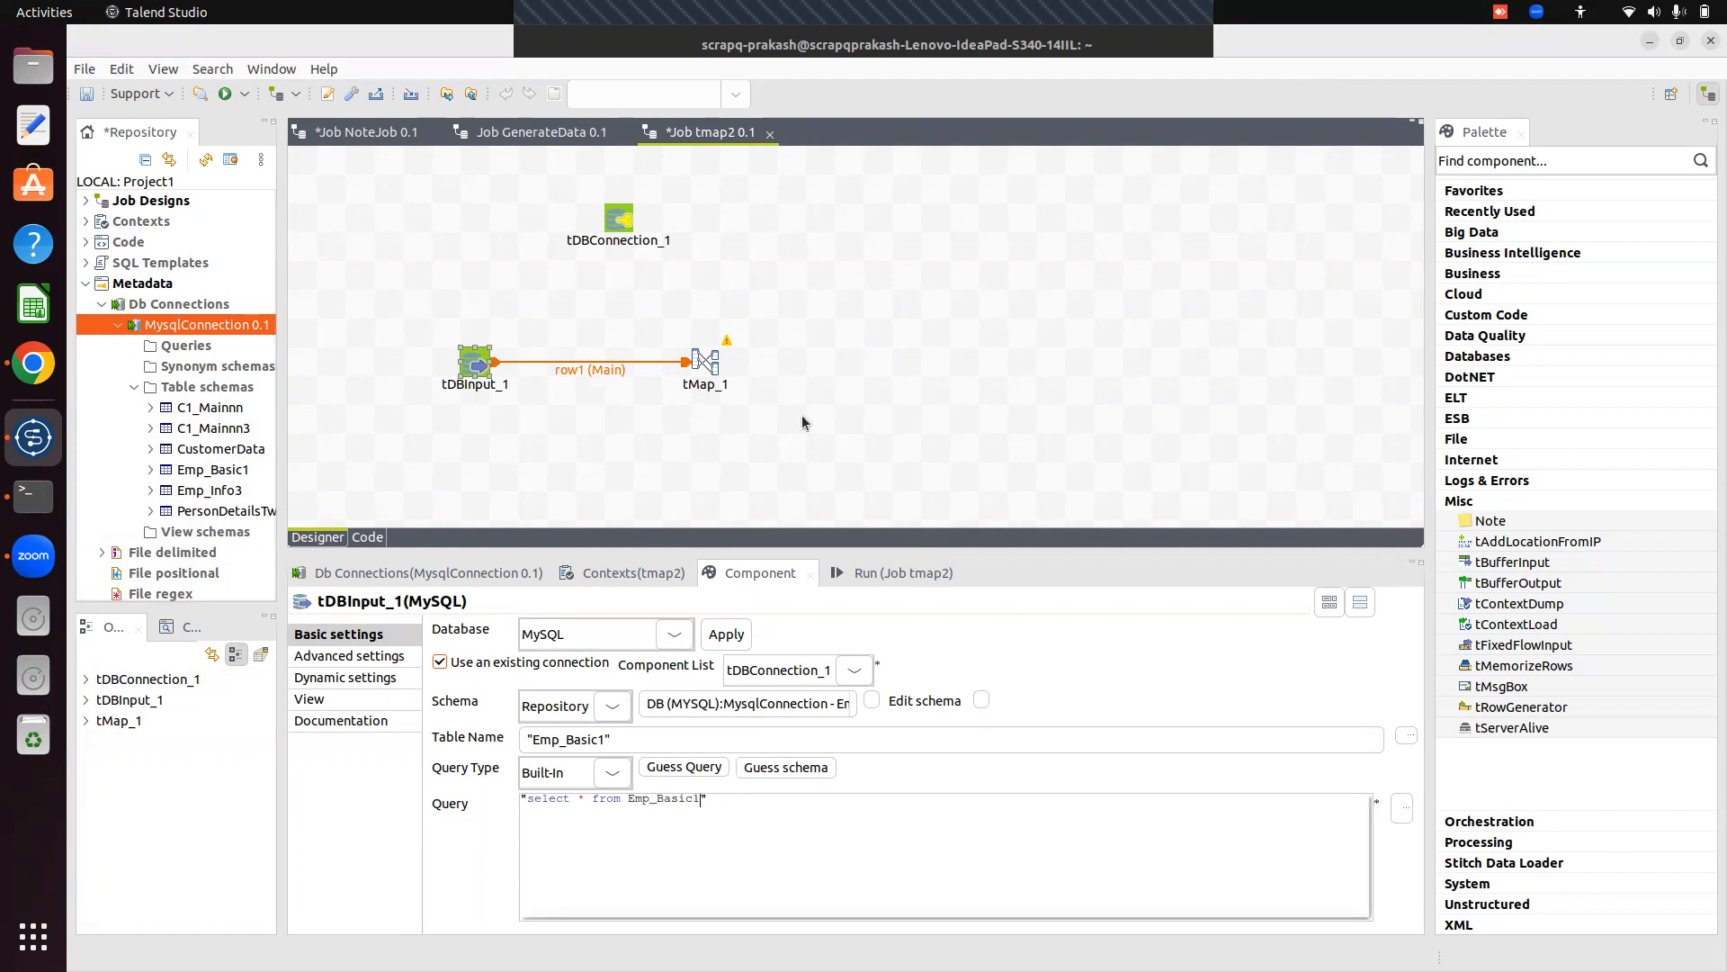
Inspect the row1 input columns in the tMap_1 map editor, and return to the job design.
left_click(720, 361)
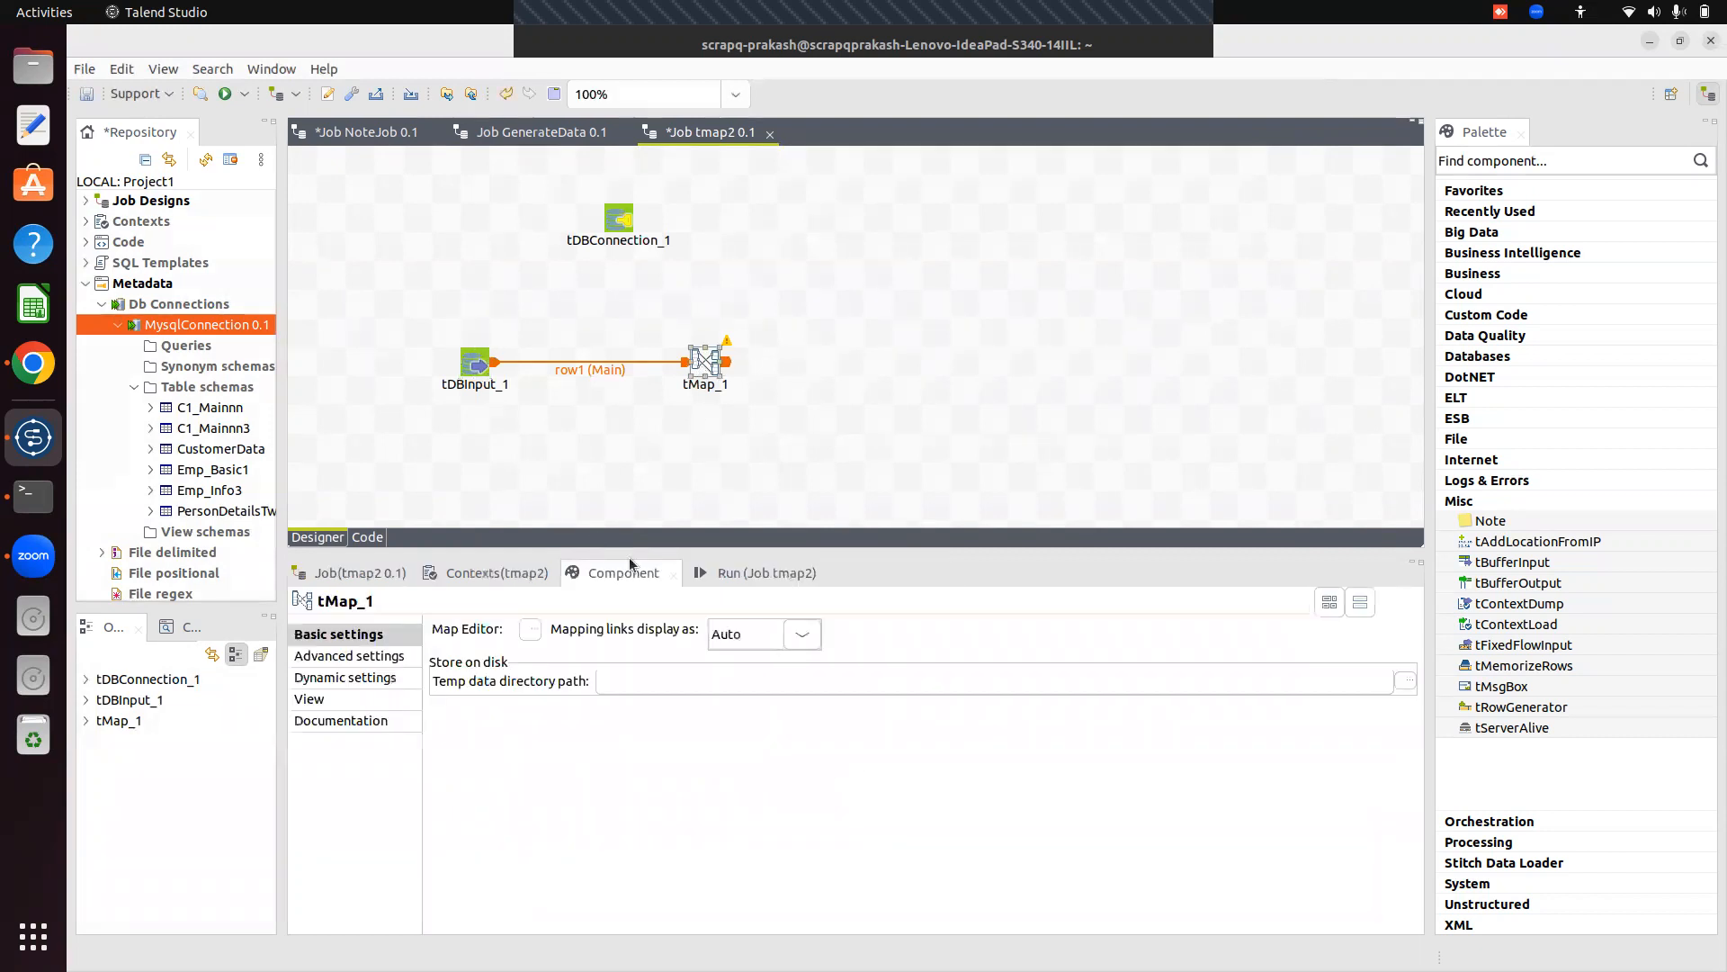
double_click(698, 362)
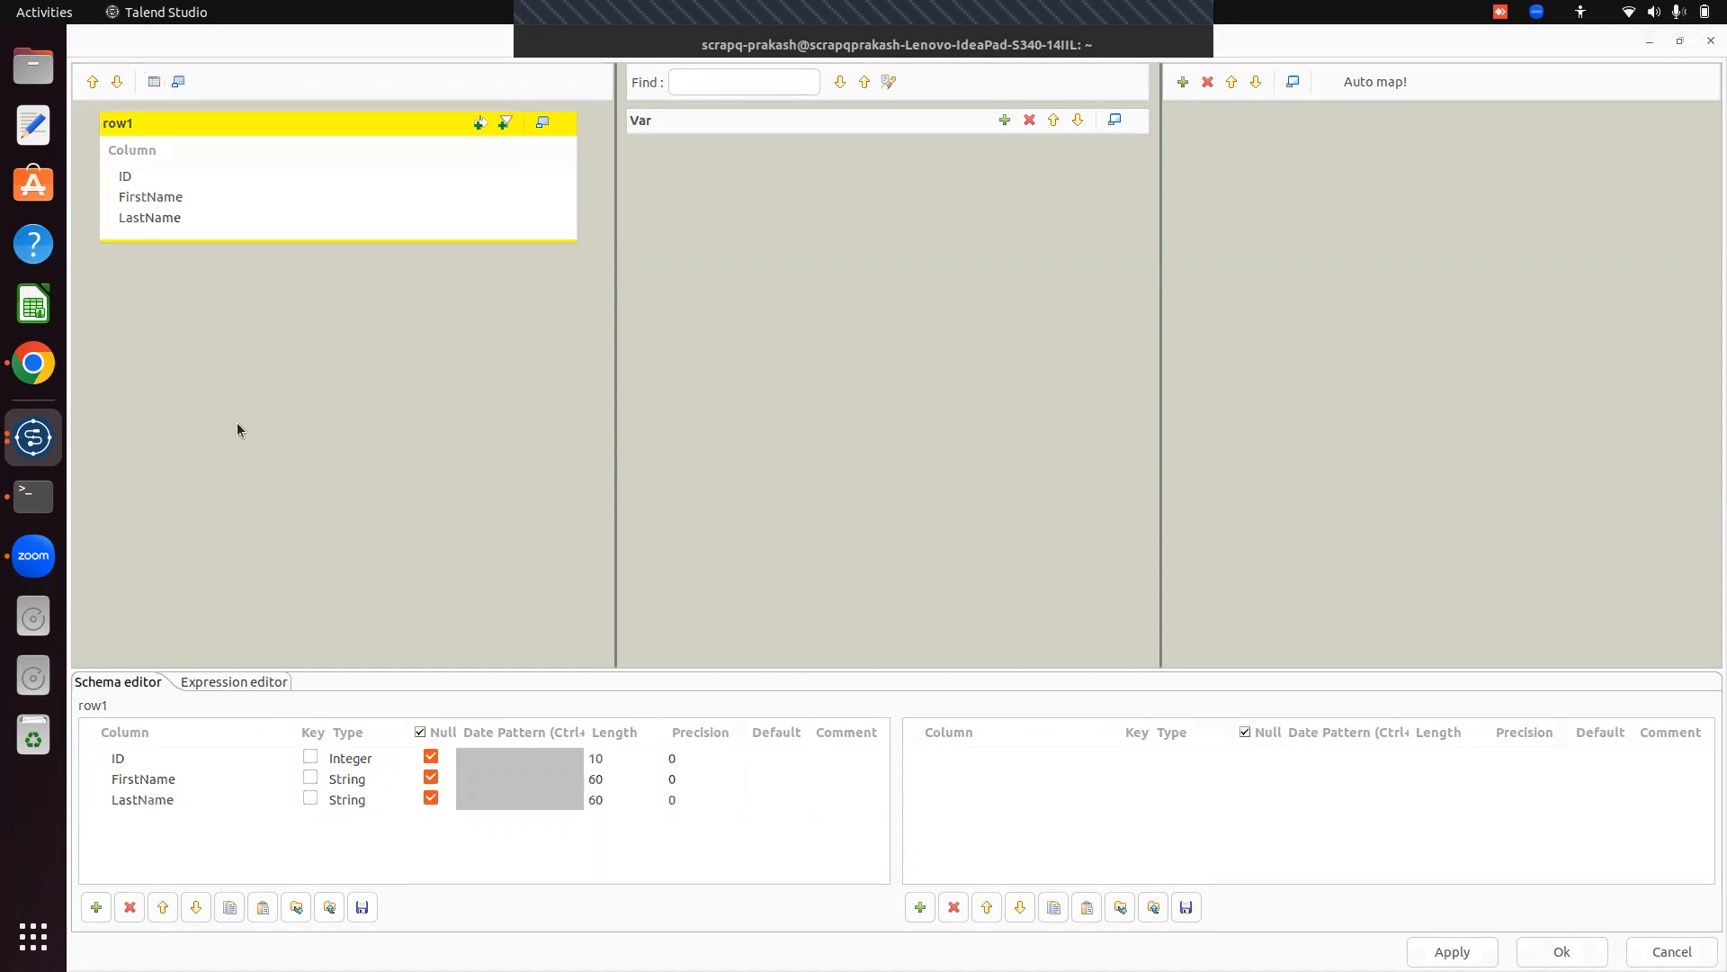
left_click(1650, 42)
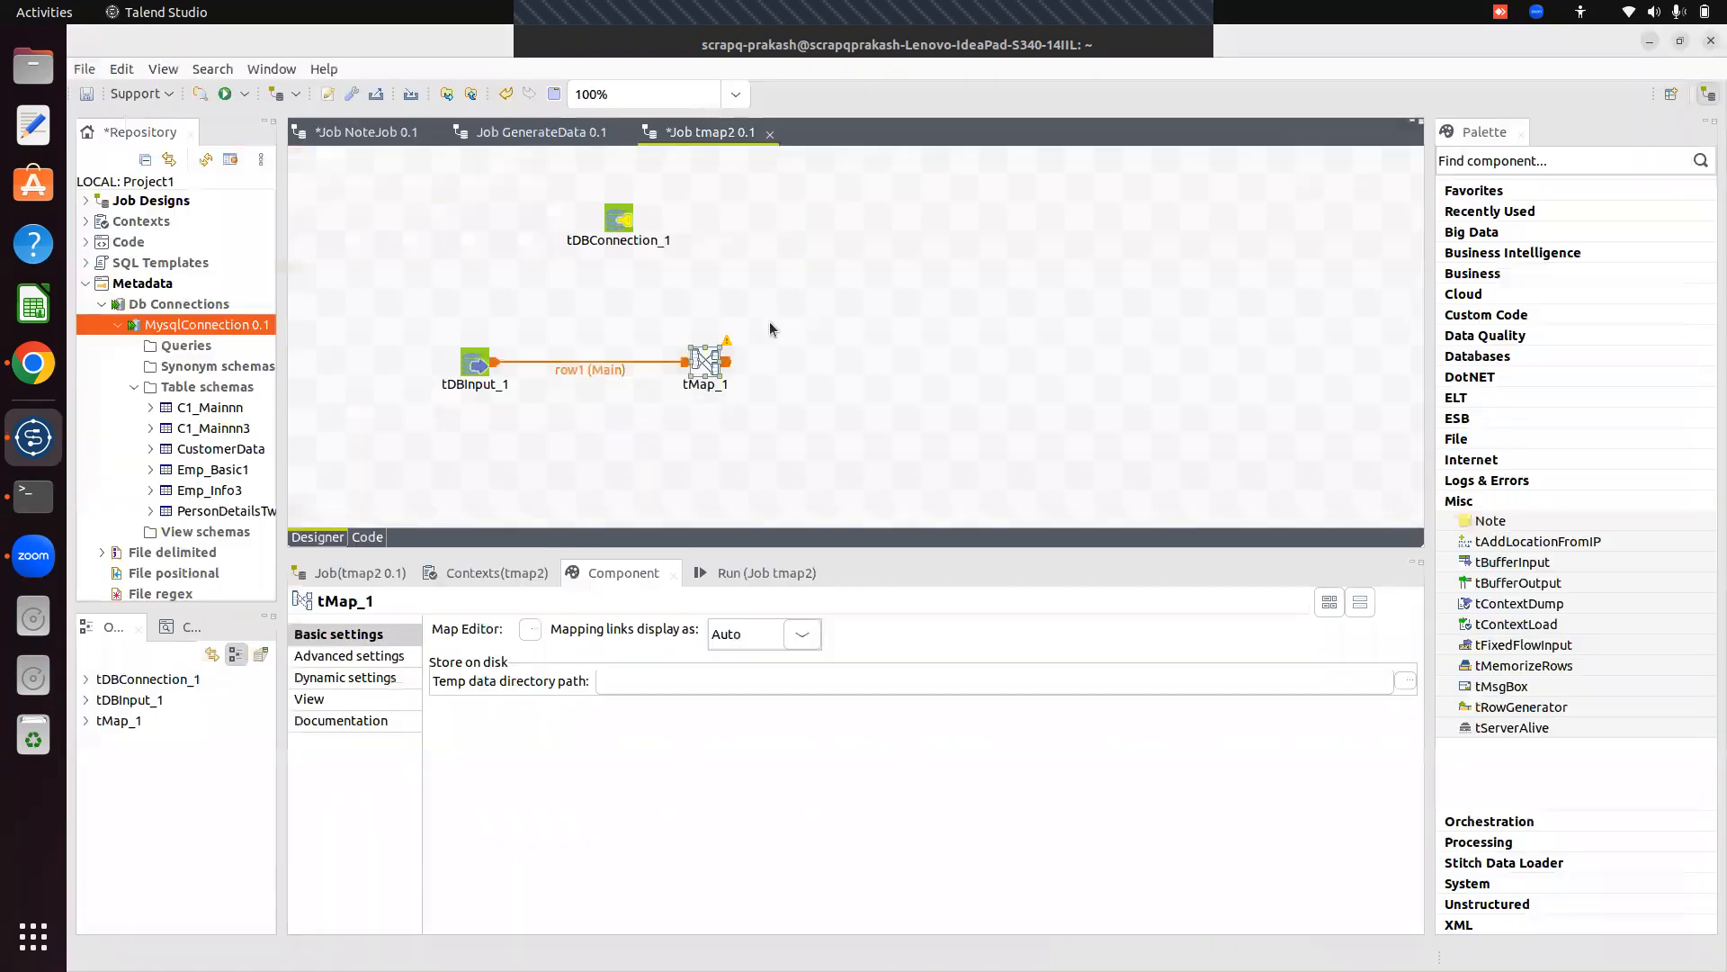
Add a tLogRow component to the job, placed to the right of tMap_1 with room for a link.
left_click(866, 350)
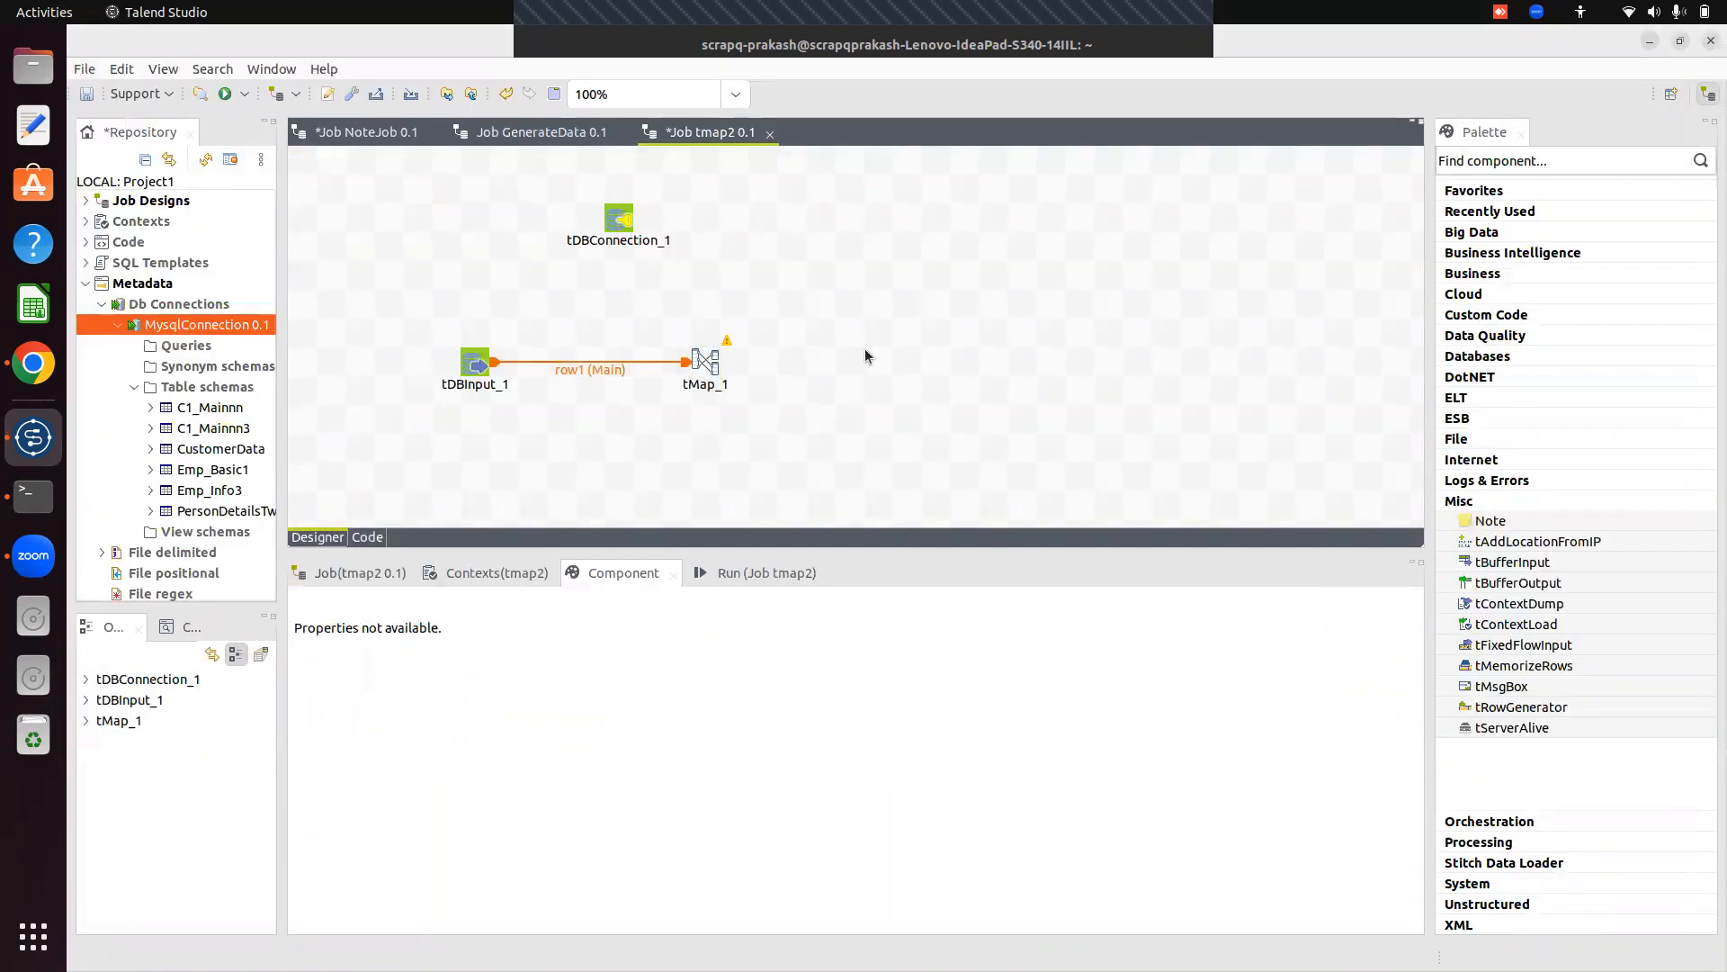
type("tlog")
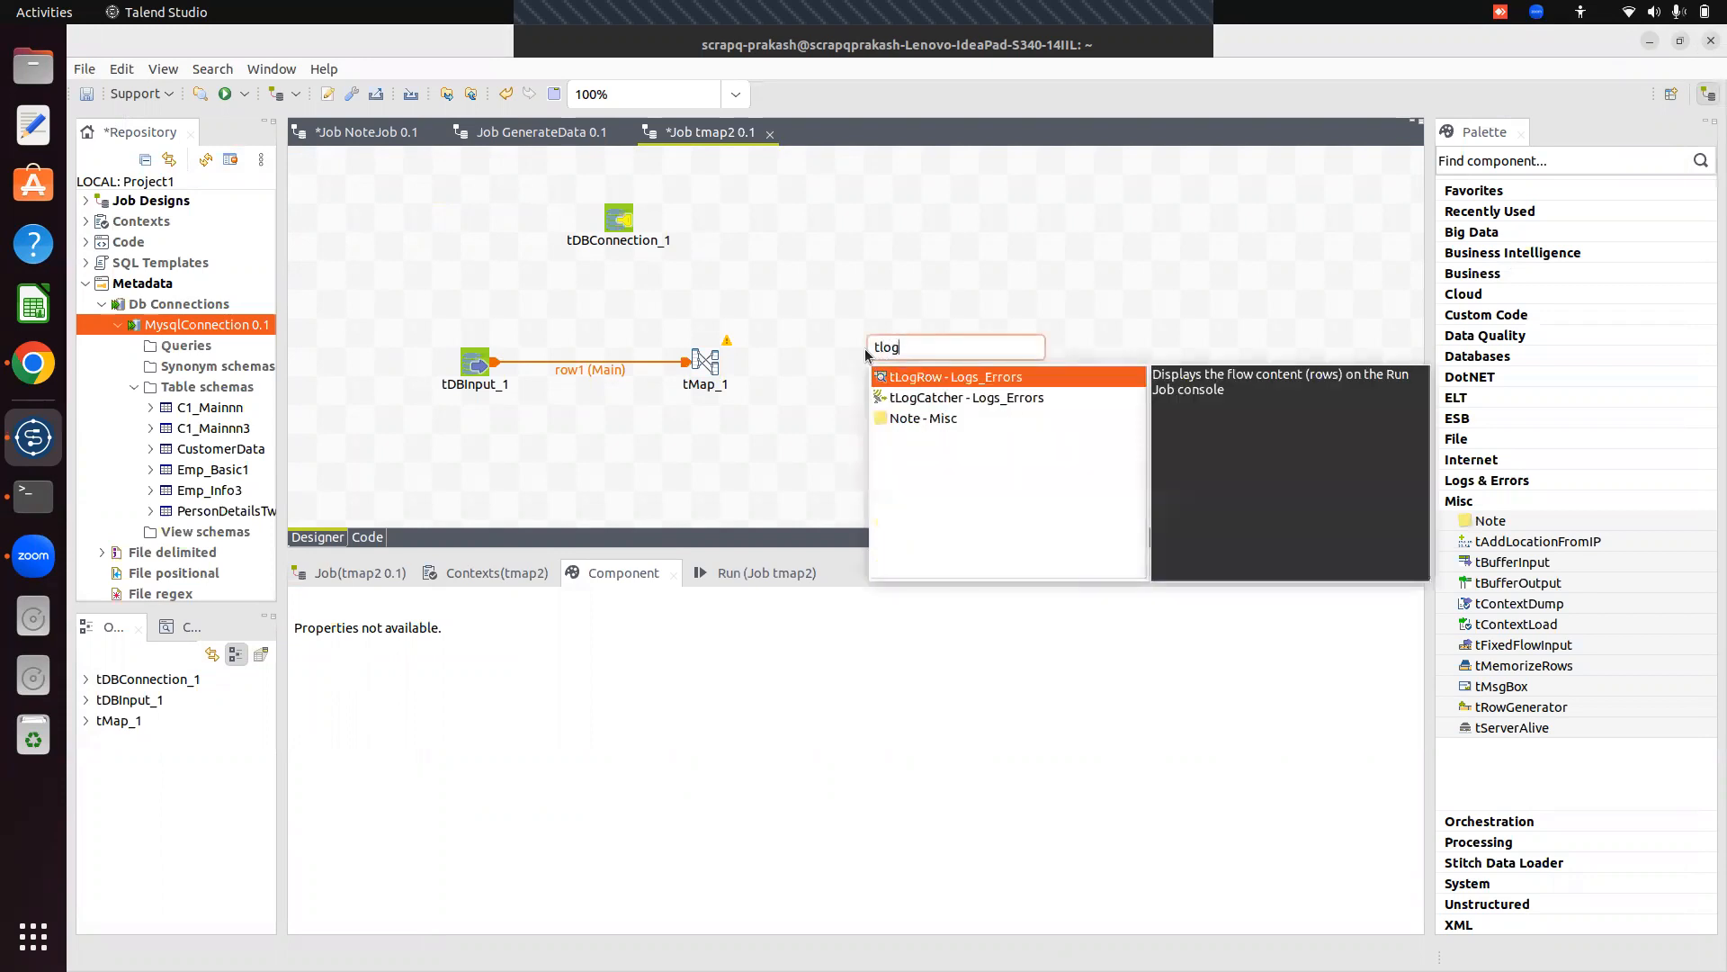
key("Return")
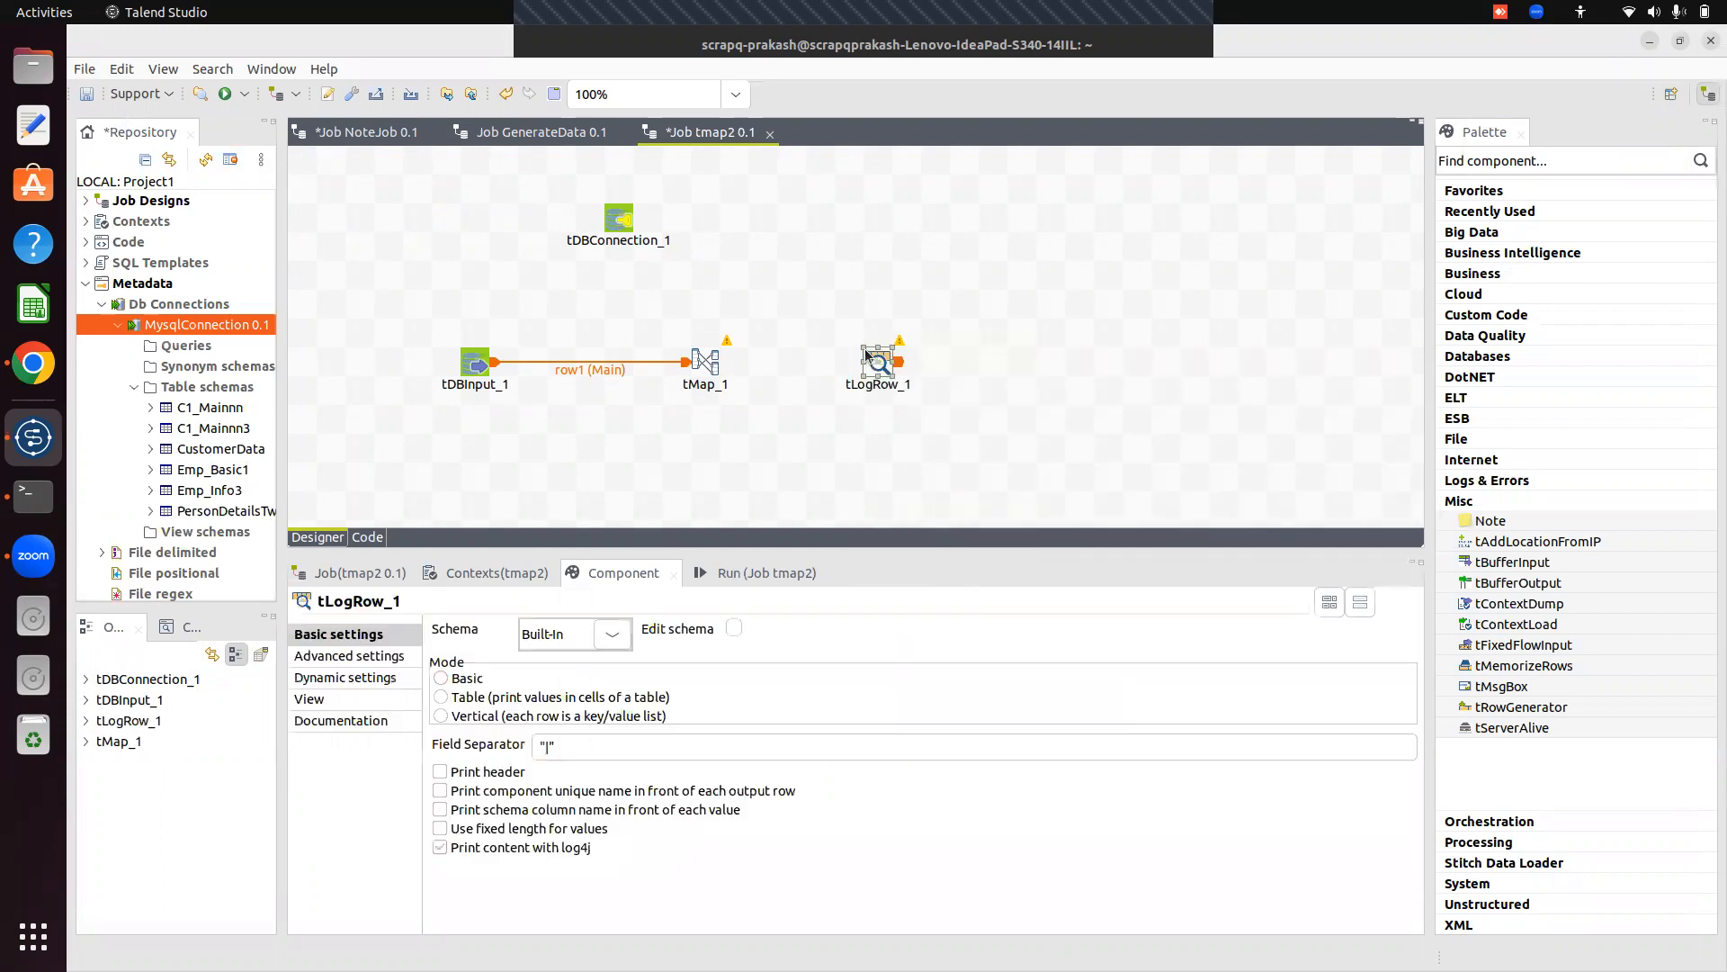
left_click_drag(959, 360, 964, 362)
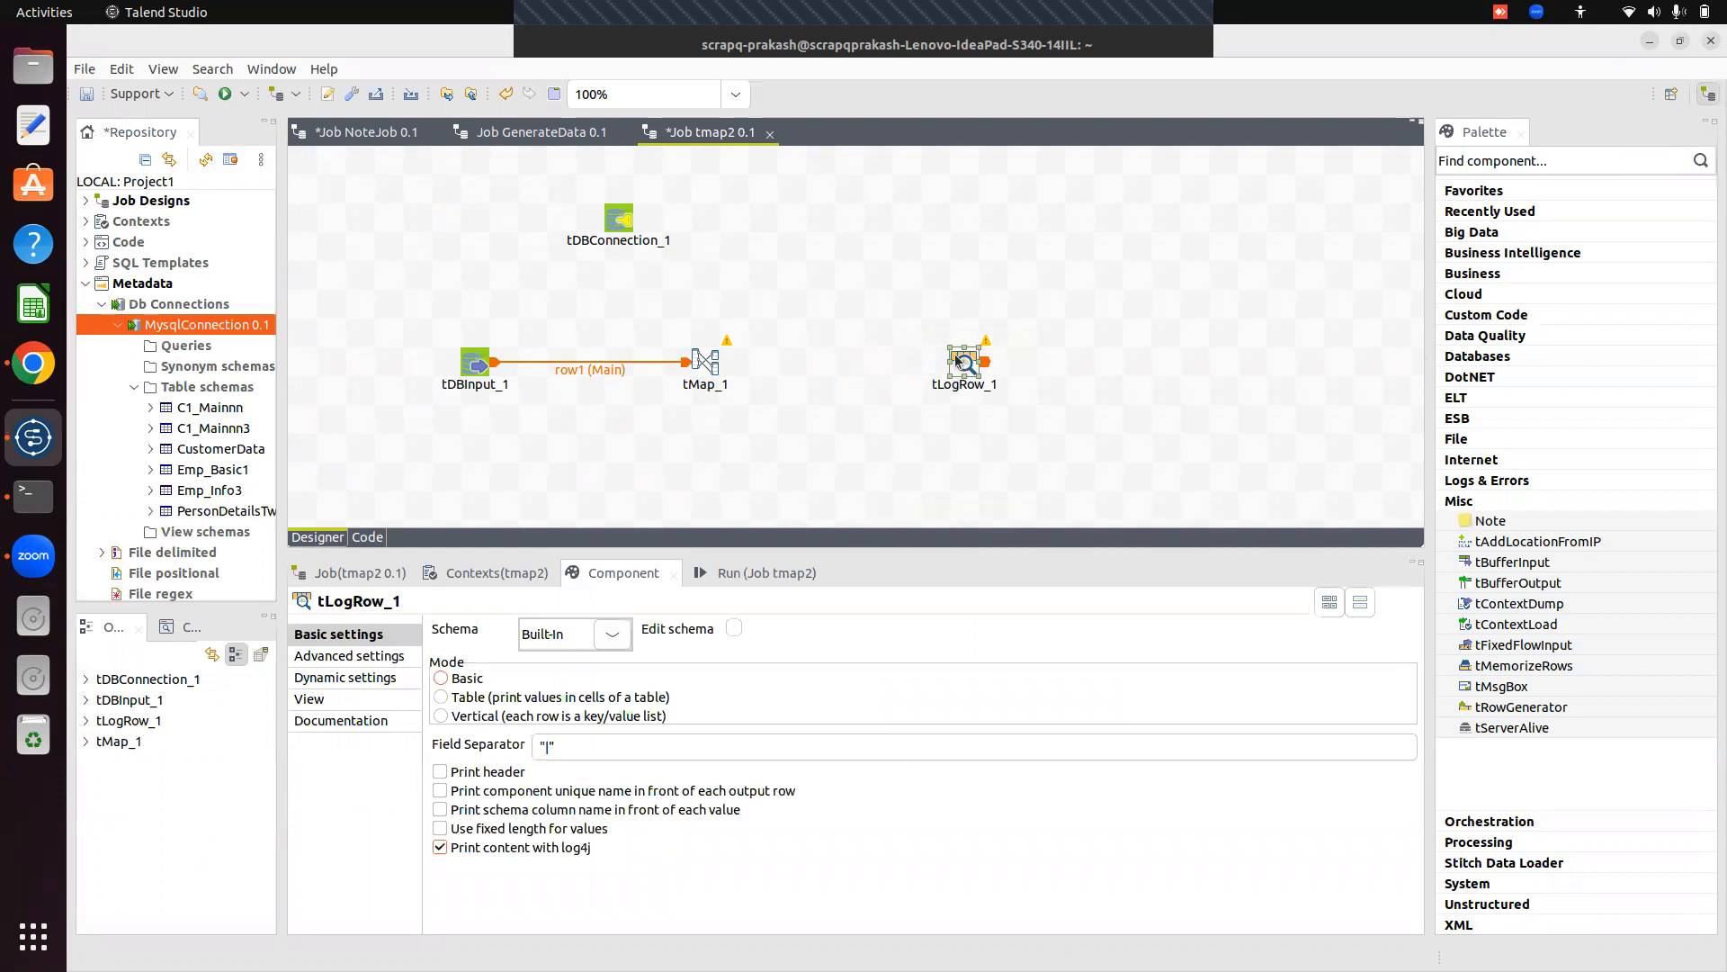
Connect tMap_1 to tLogRow_1 with a new main output row named ApprovedData.
right_click(707, 367)
mouse_move(772, 381)
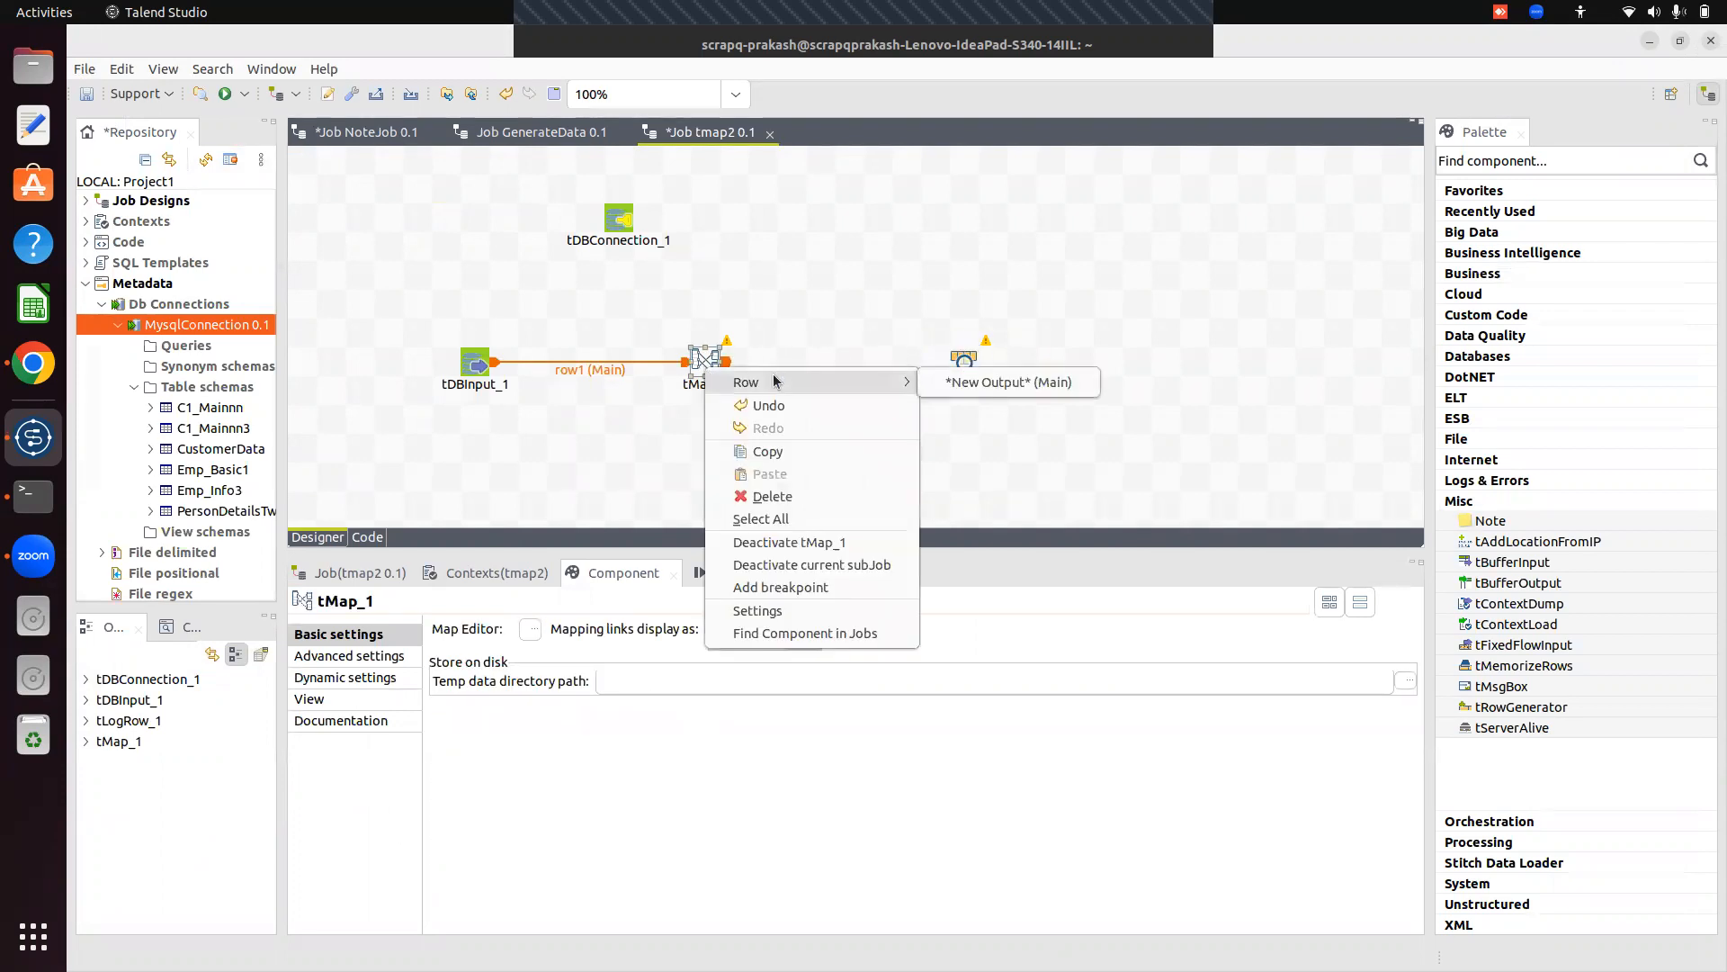
left_click(1023, 382)
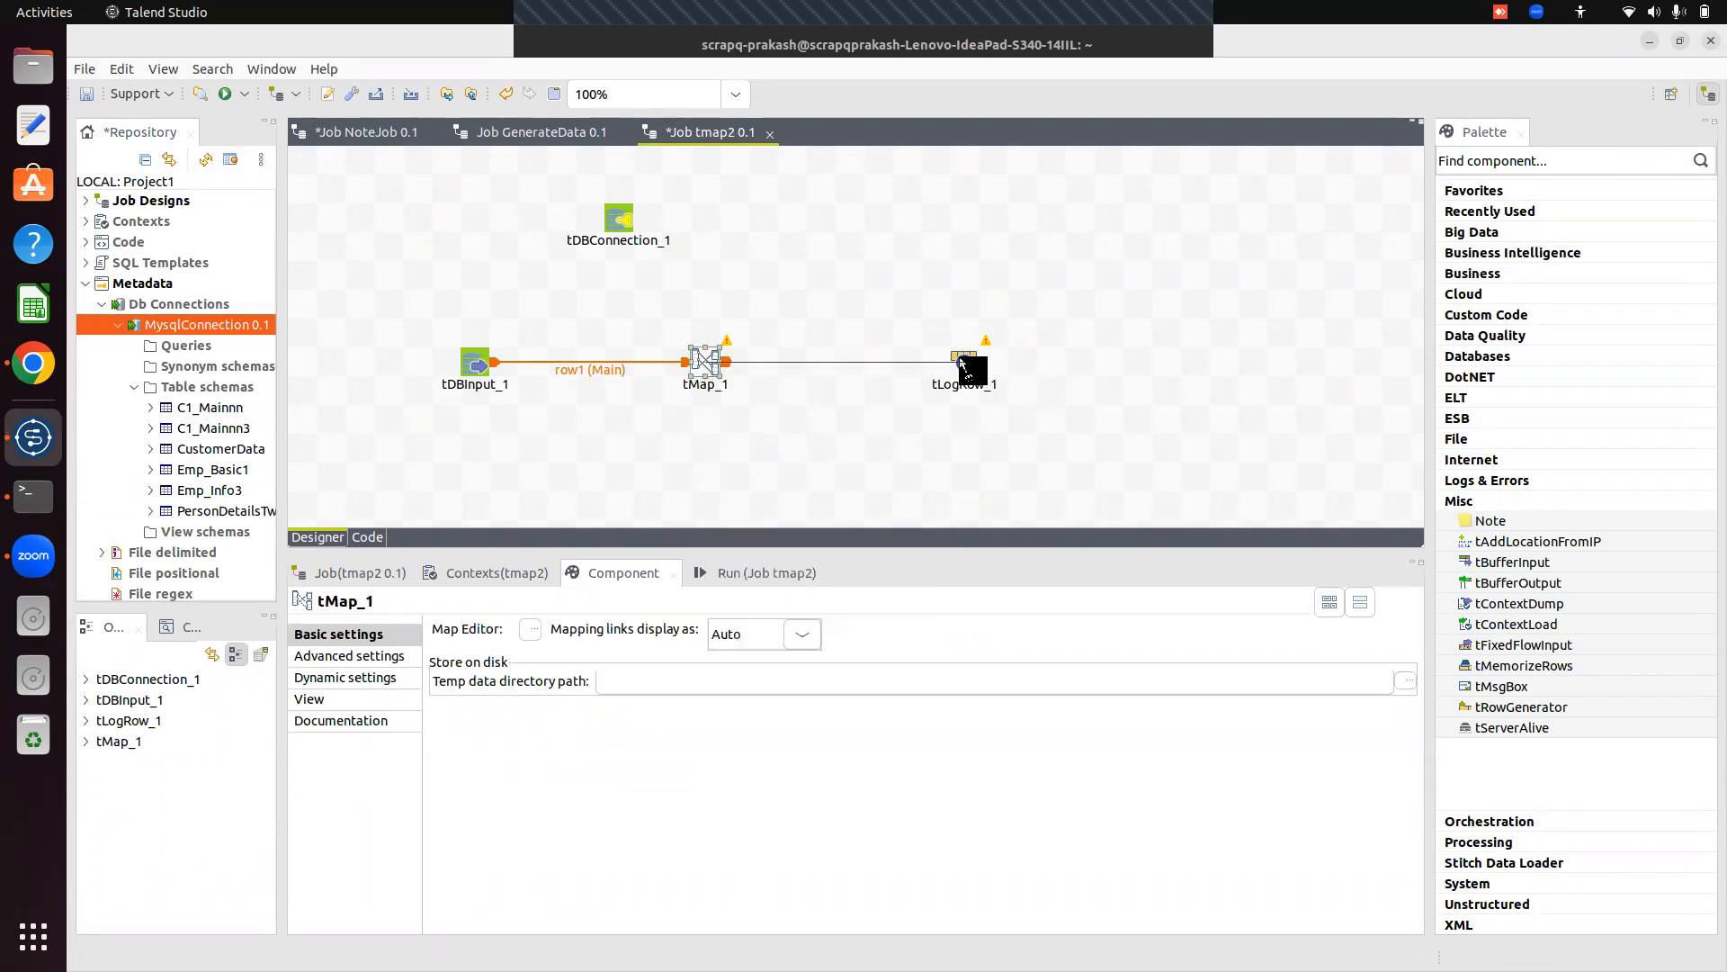
left_click(991, 368)
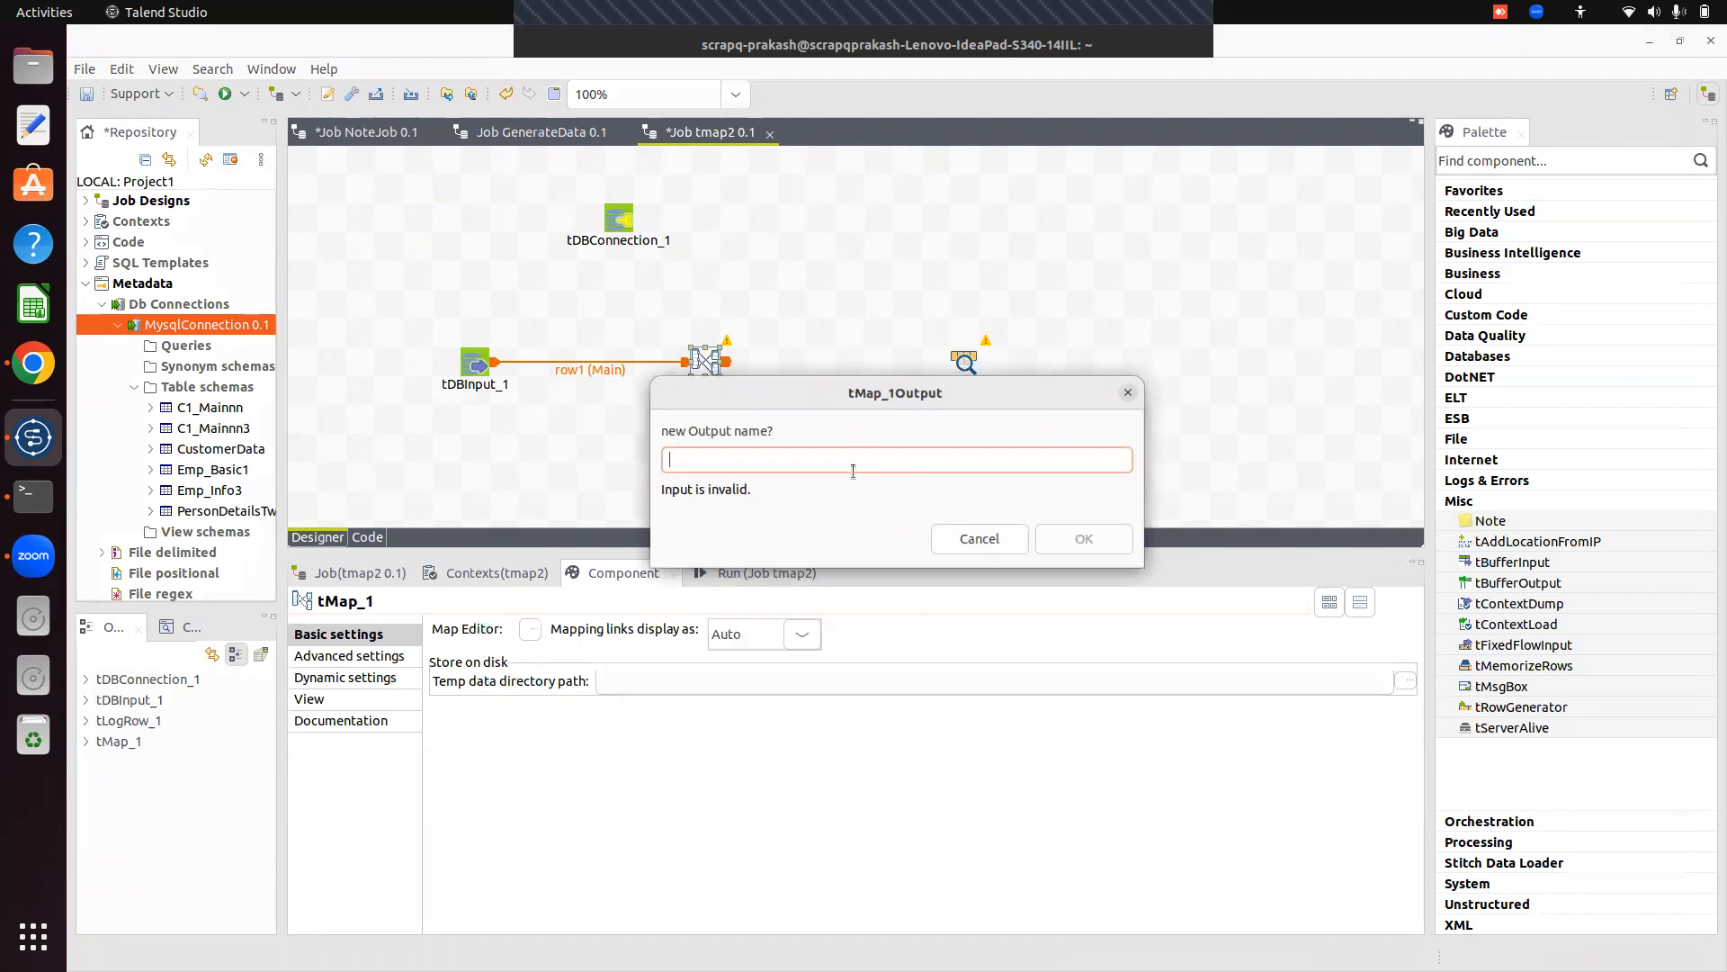
type("A")
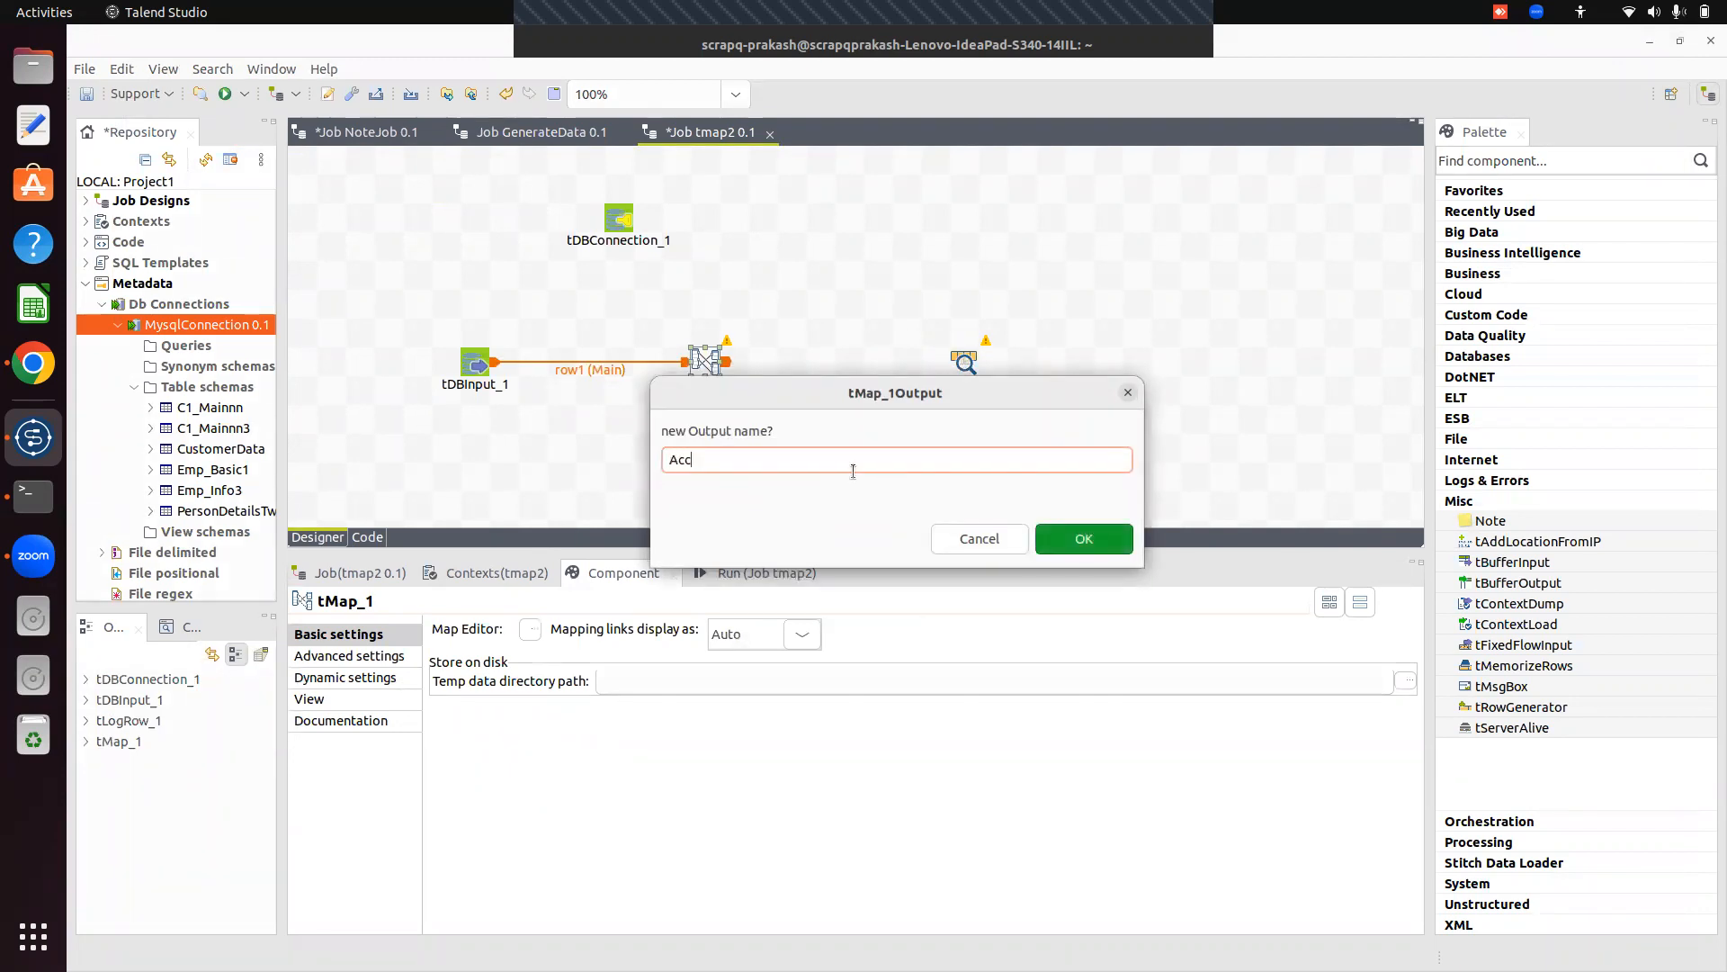
type("cc")
key("BackSpace")
key("BackSpace")
type("pproved")
key("BackSpace")
type("Da")
left_click(1084, 538)
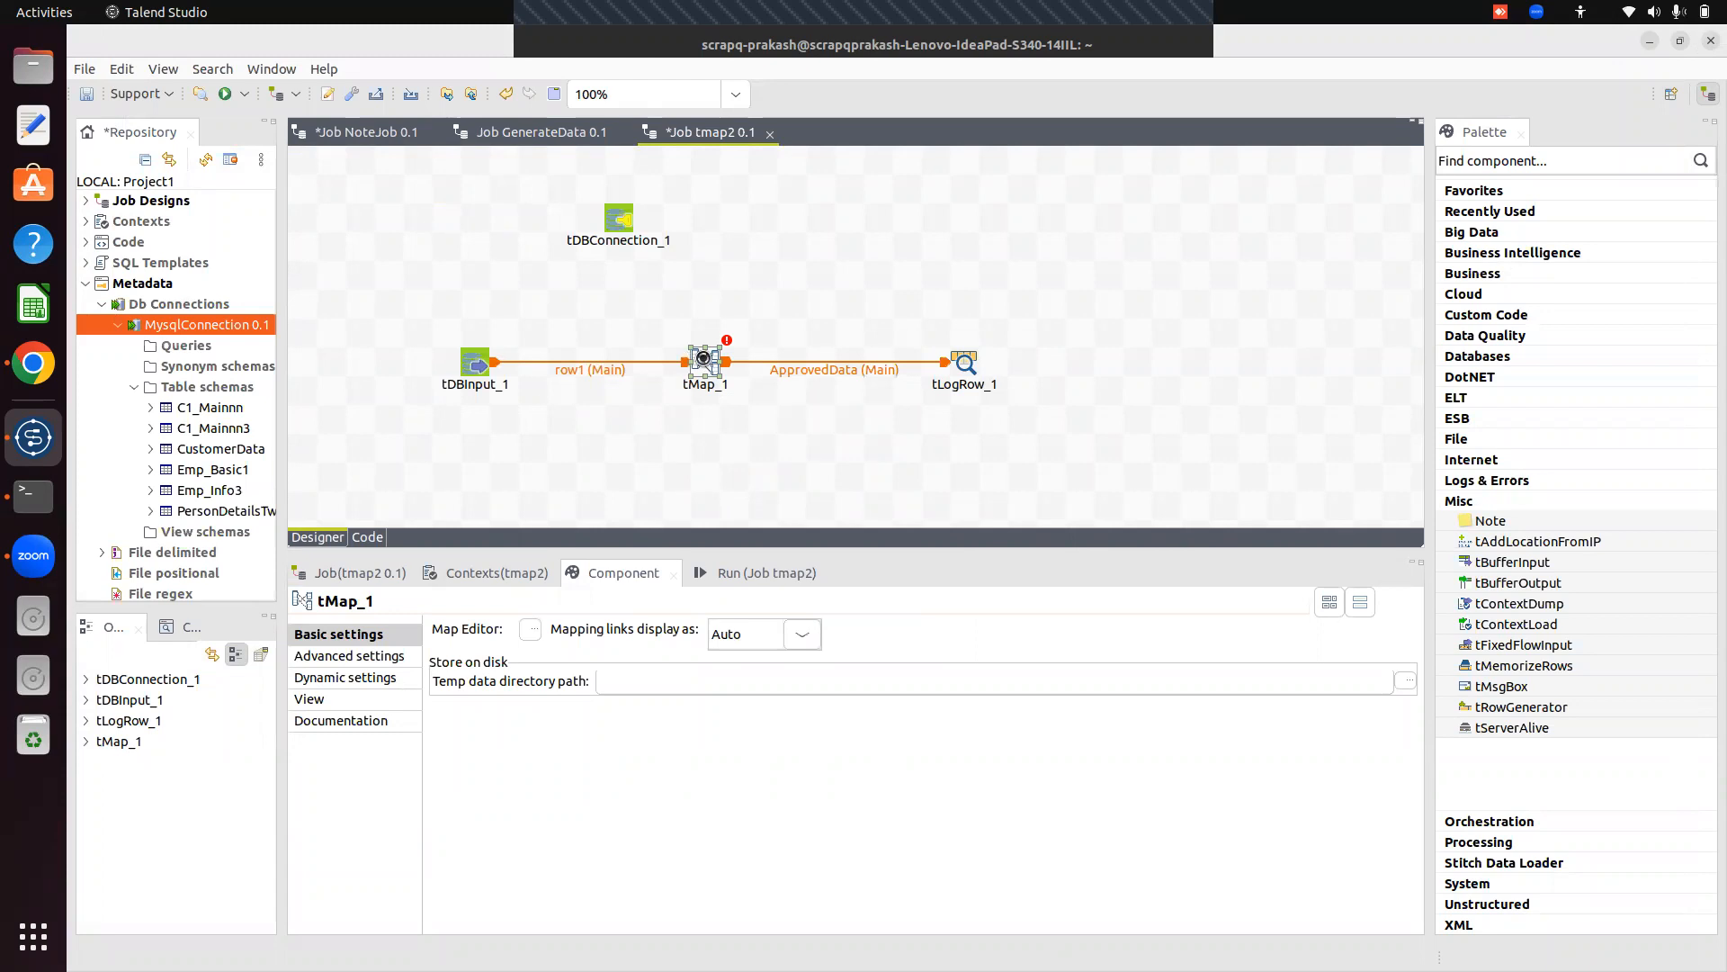
Map the ID, FirstName and LastName columns of row1 to the ApprovedData output in tMap_1, and apply the mapping.
double_click(704, 360)
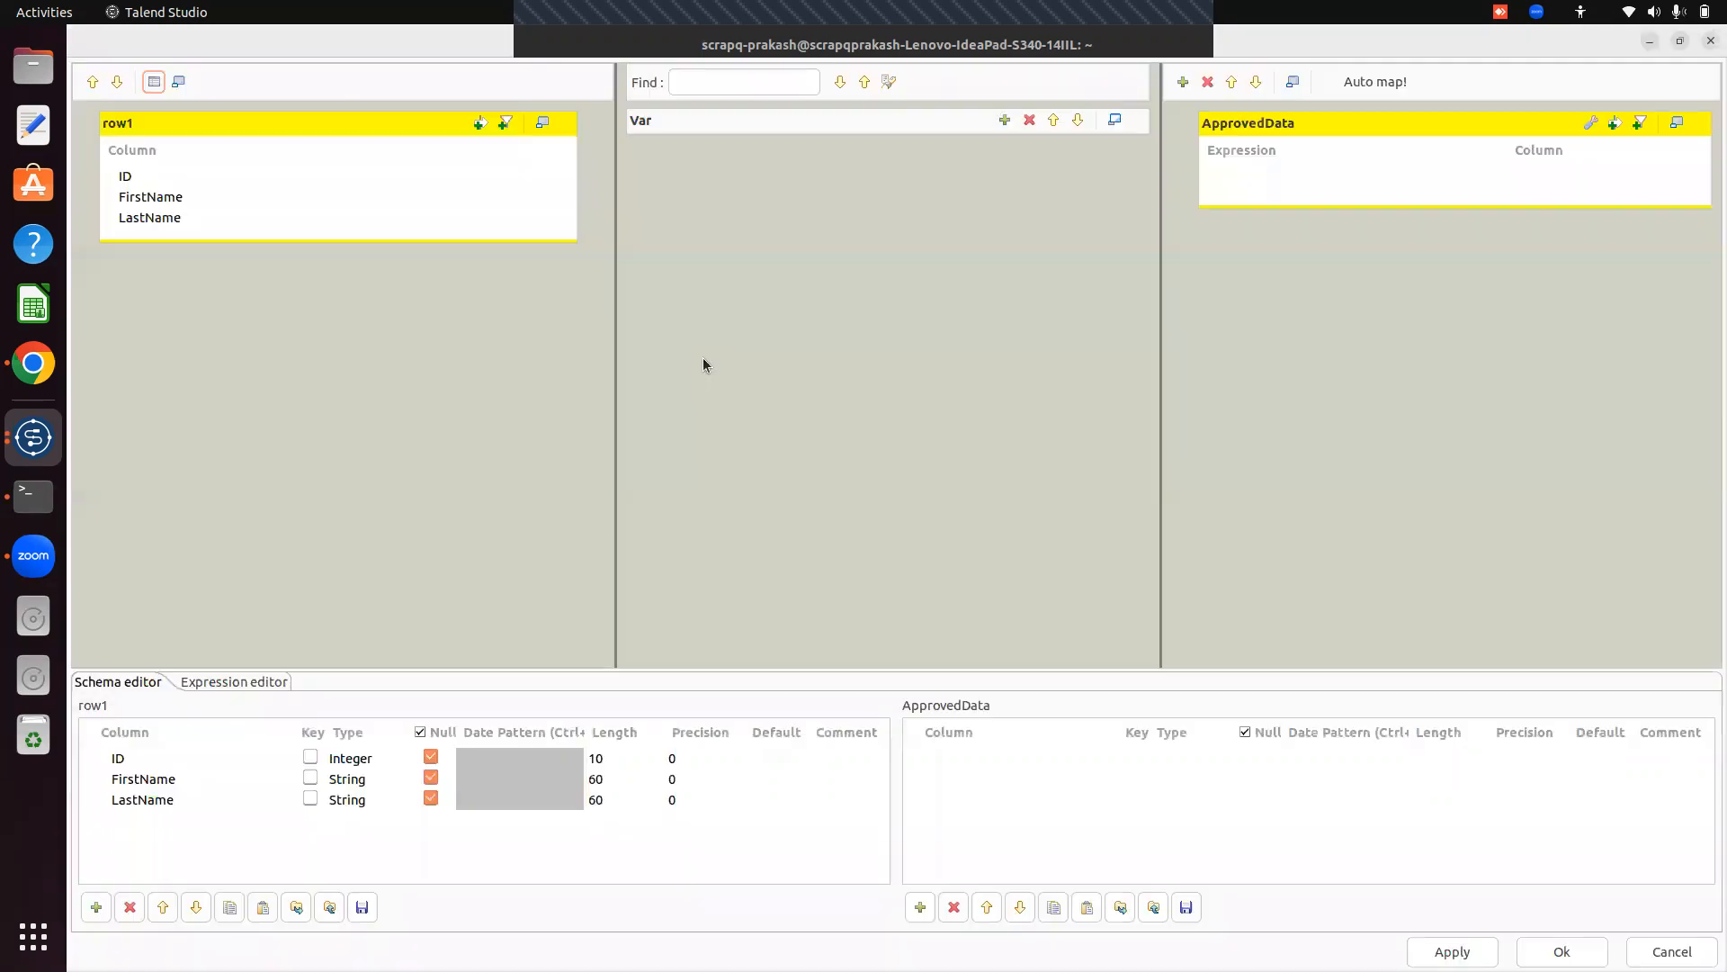
left_click(224, 170)
key("shift+Down")
key("shift+Down")
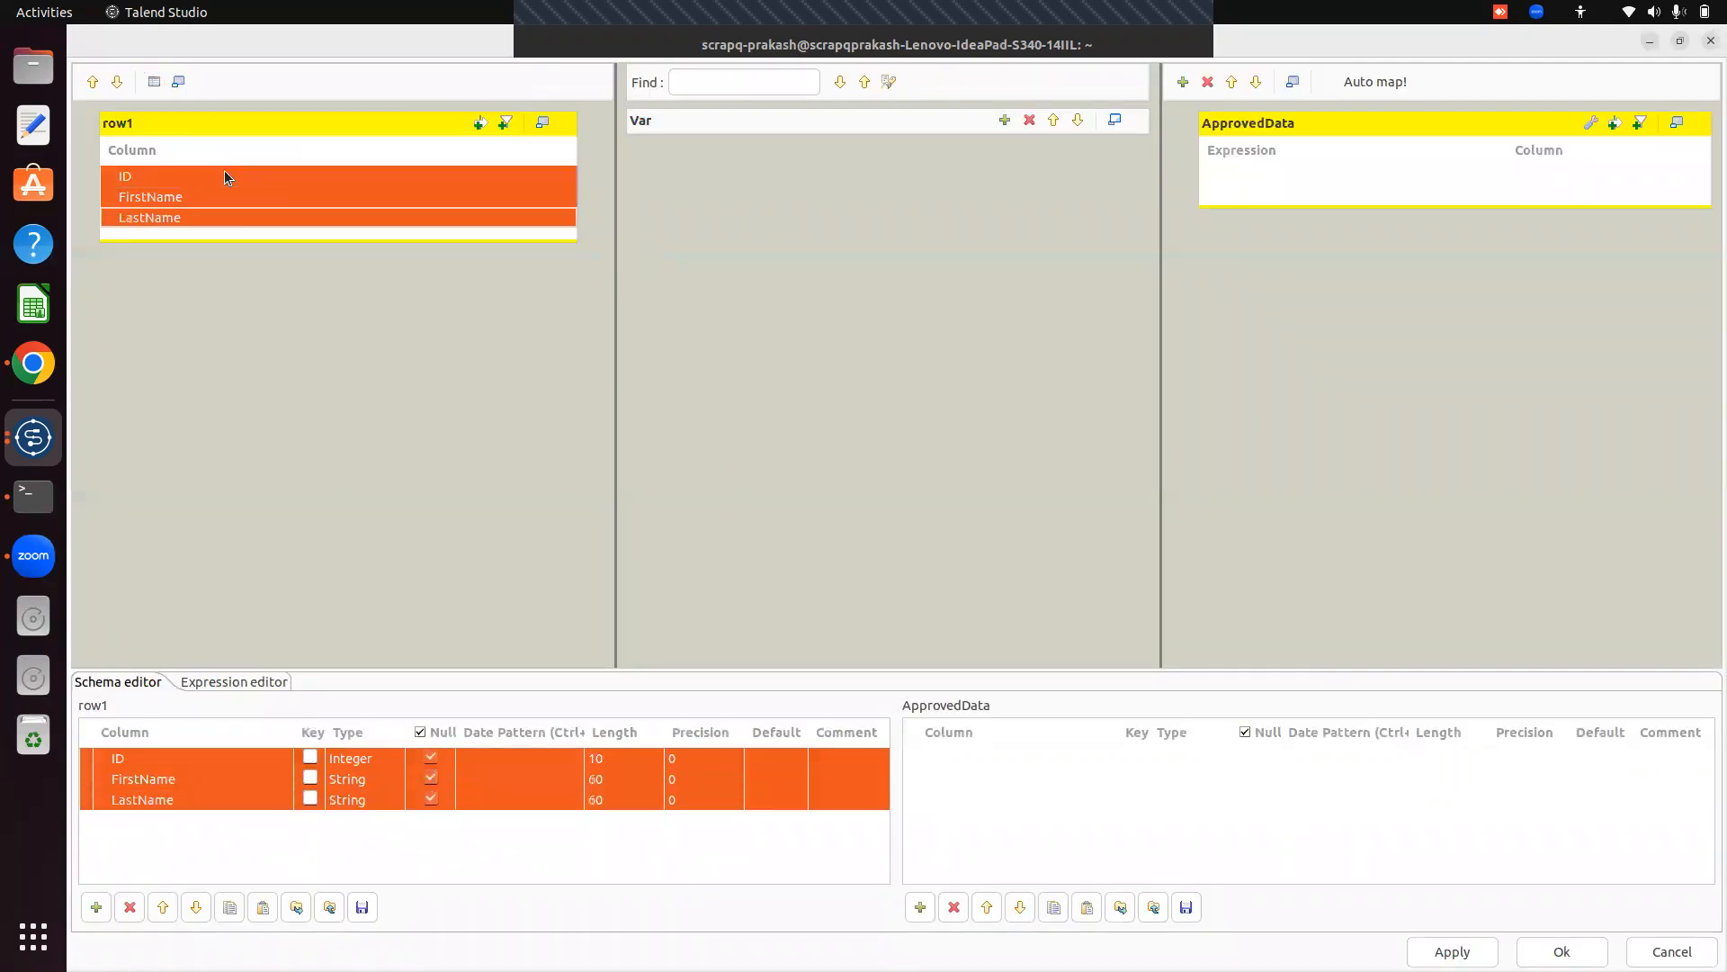
left_click_drag(359, 186, 1207, 170)
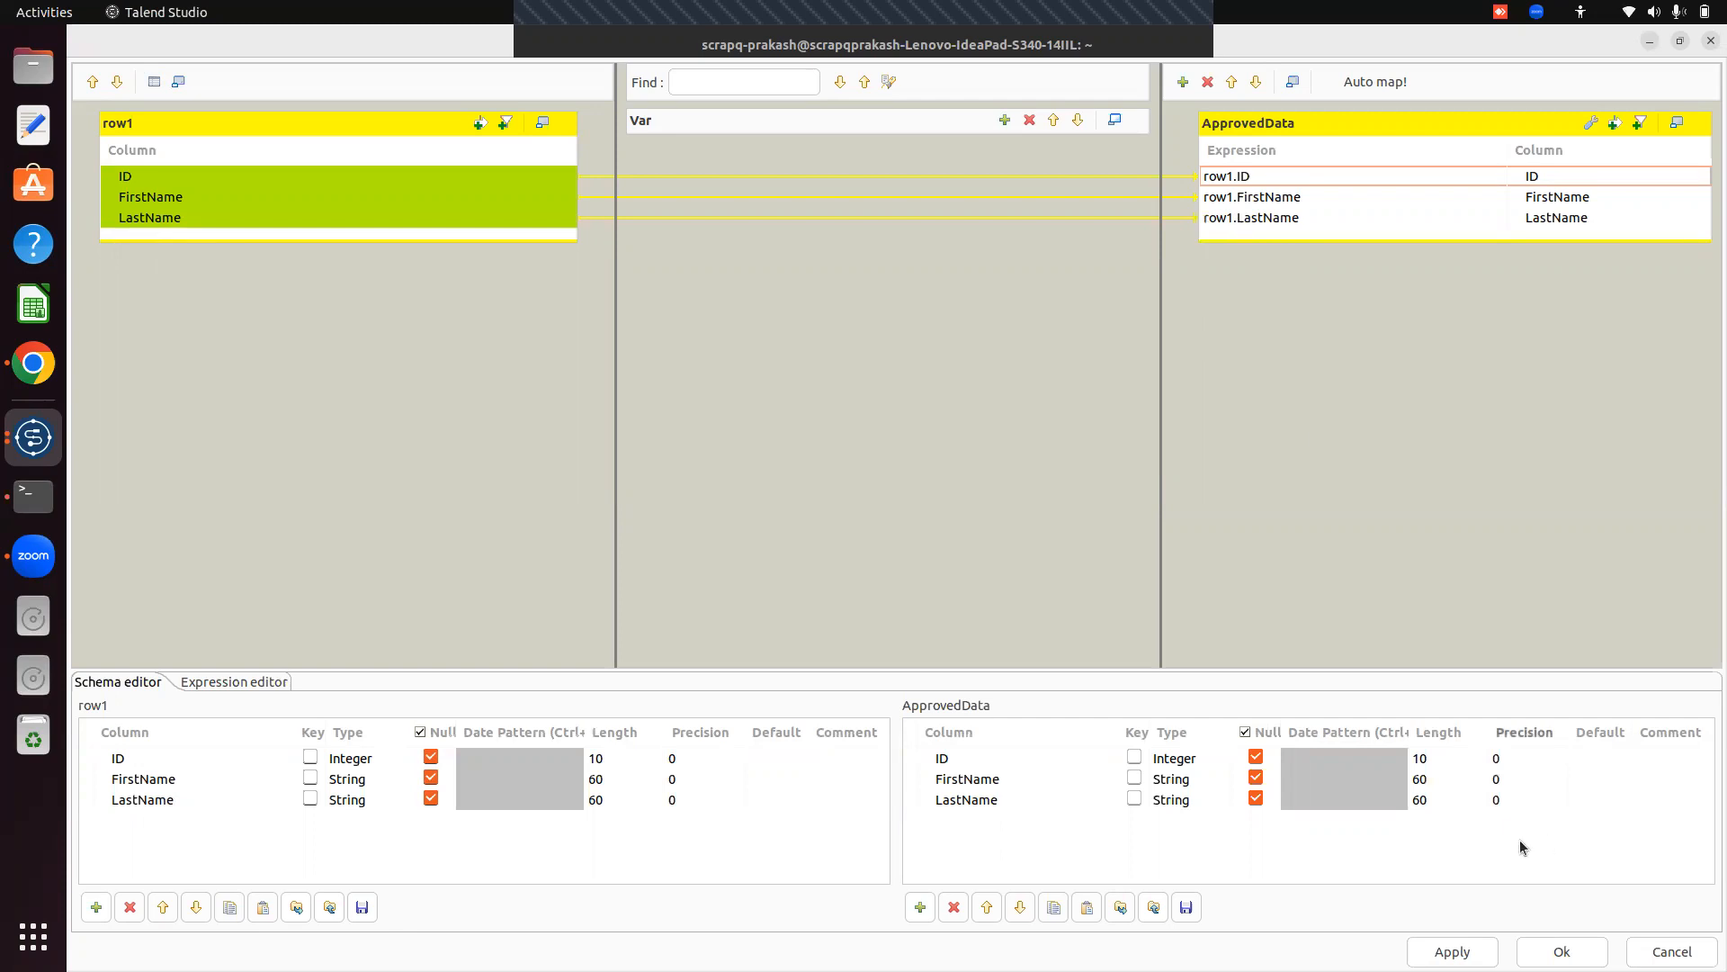
left_click(1451, 951)
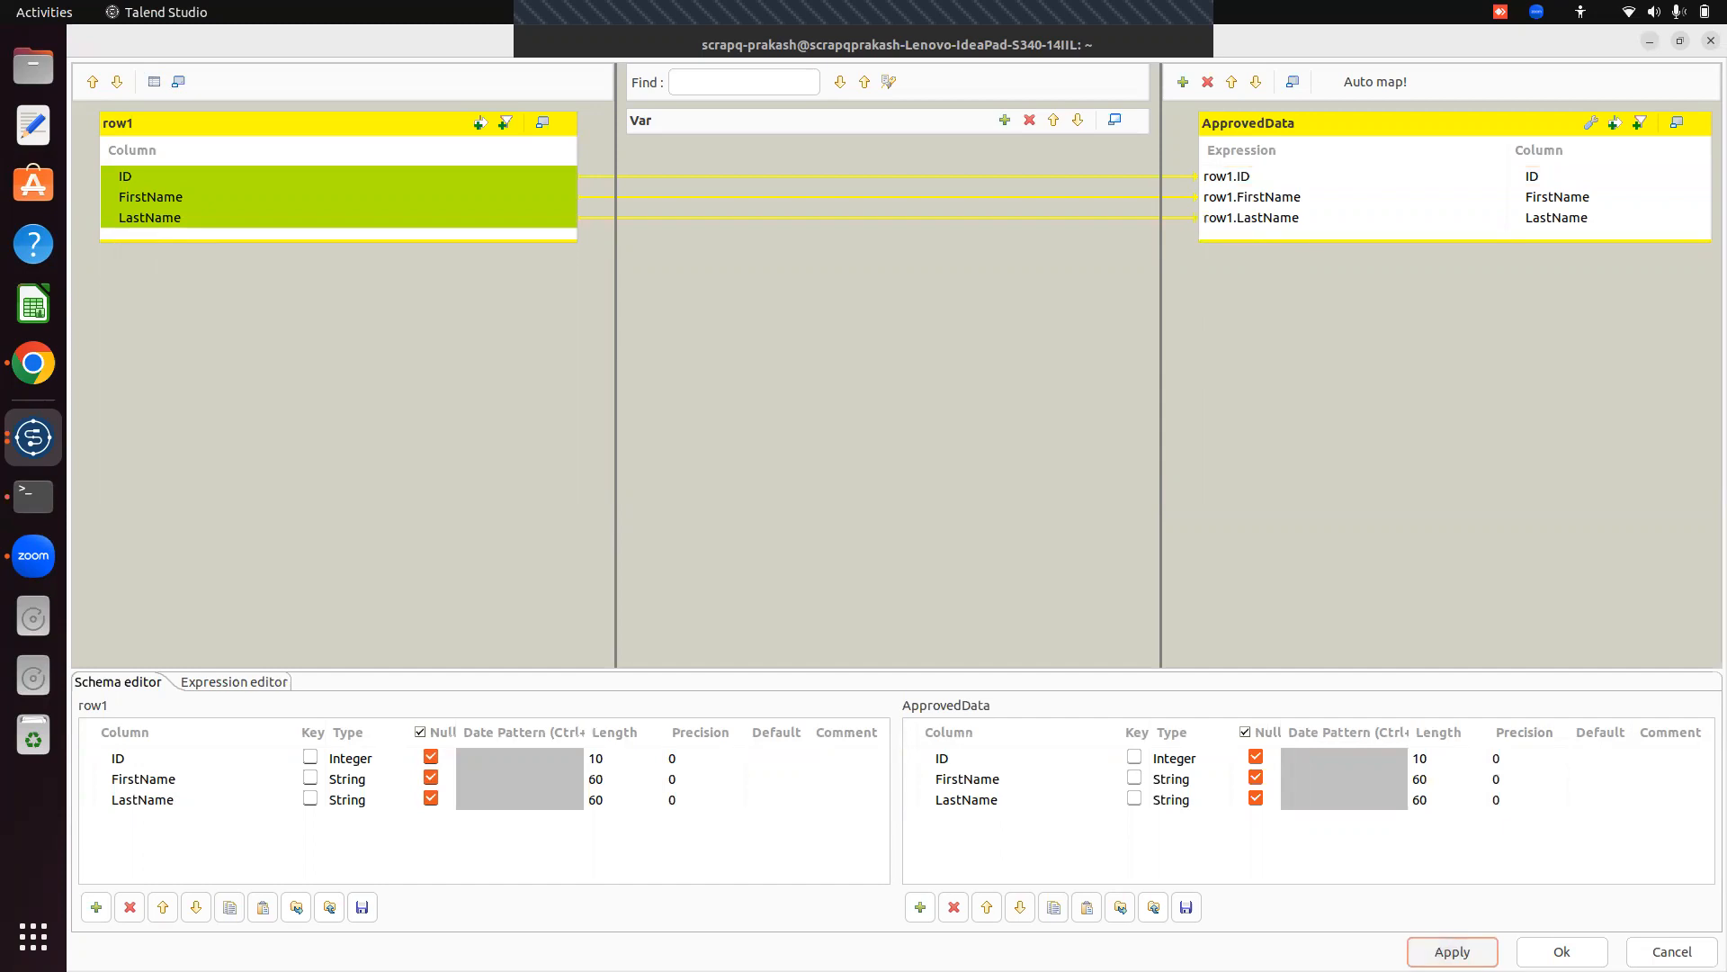
left_click(1561, 952)
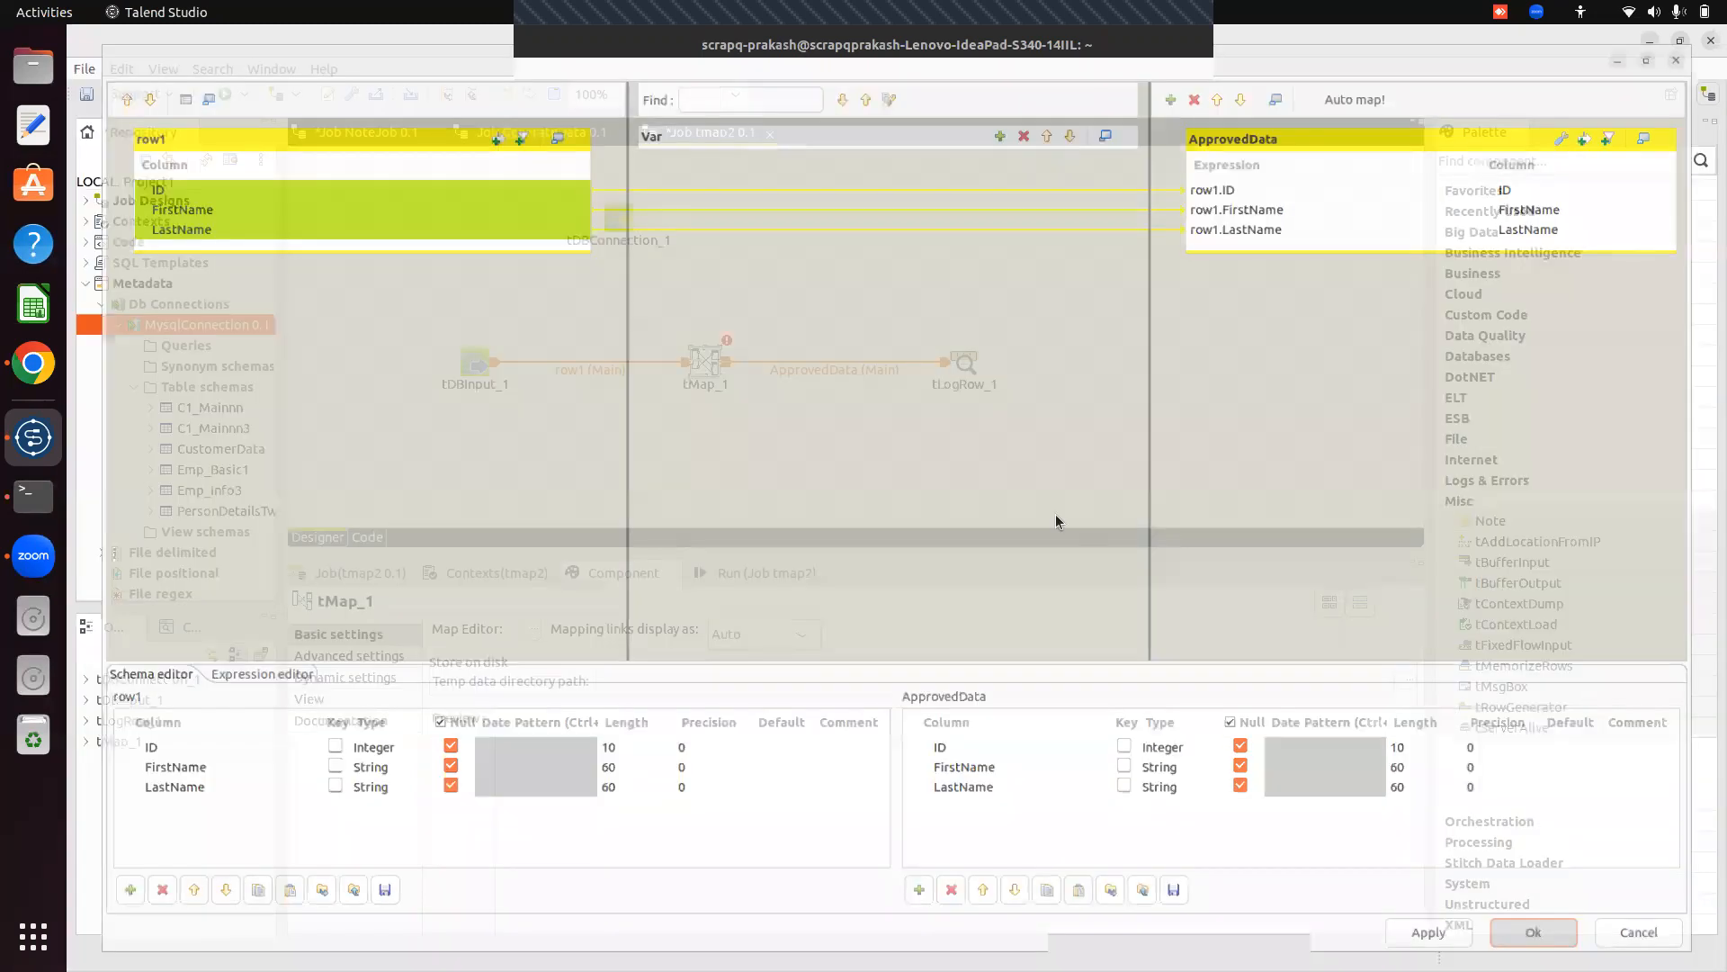
left_click(1111, 533)
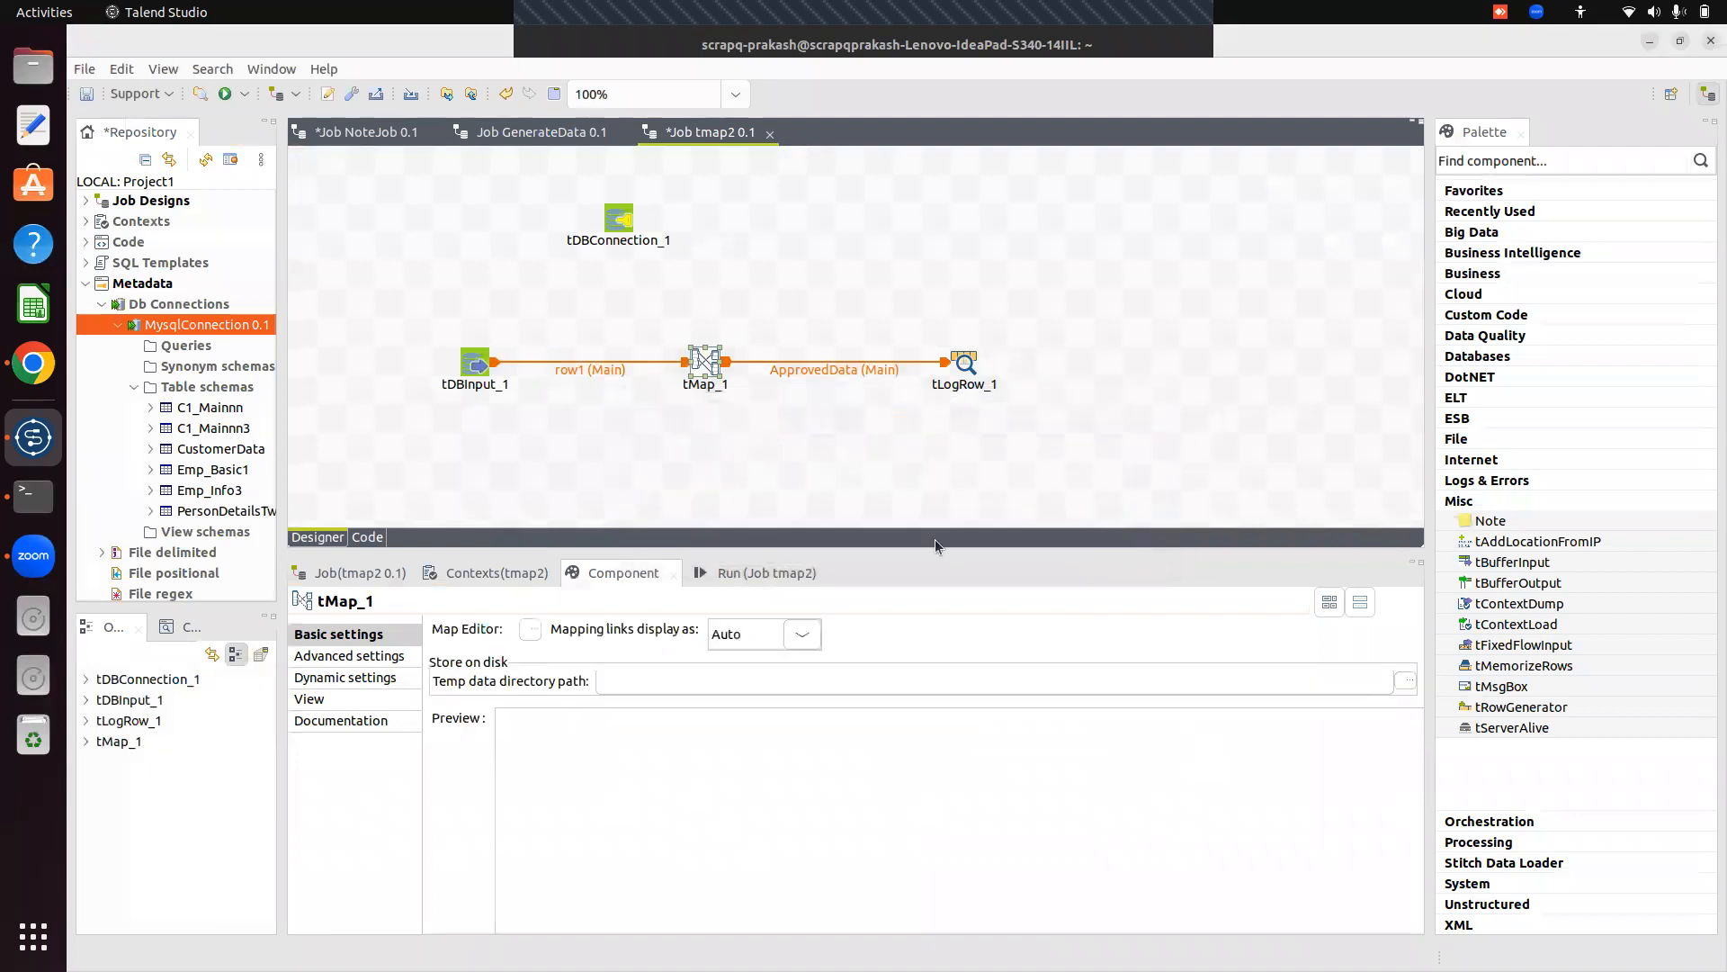
Run the tmap2 job with a cleared console, temporarily enlarging the run area to review the printed rows.
mouse_move(918, 548)
left_mouse_down()
mouse_move(920, 639)
mouse_move(925, 536)
mouse_move(927, 553)
left_mouse_up()
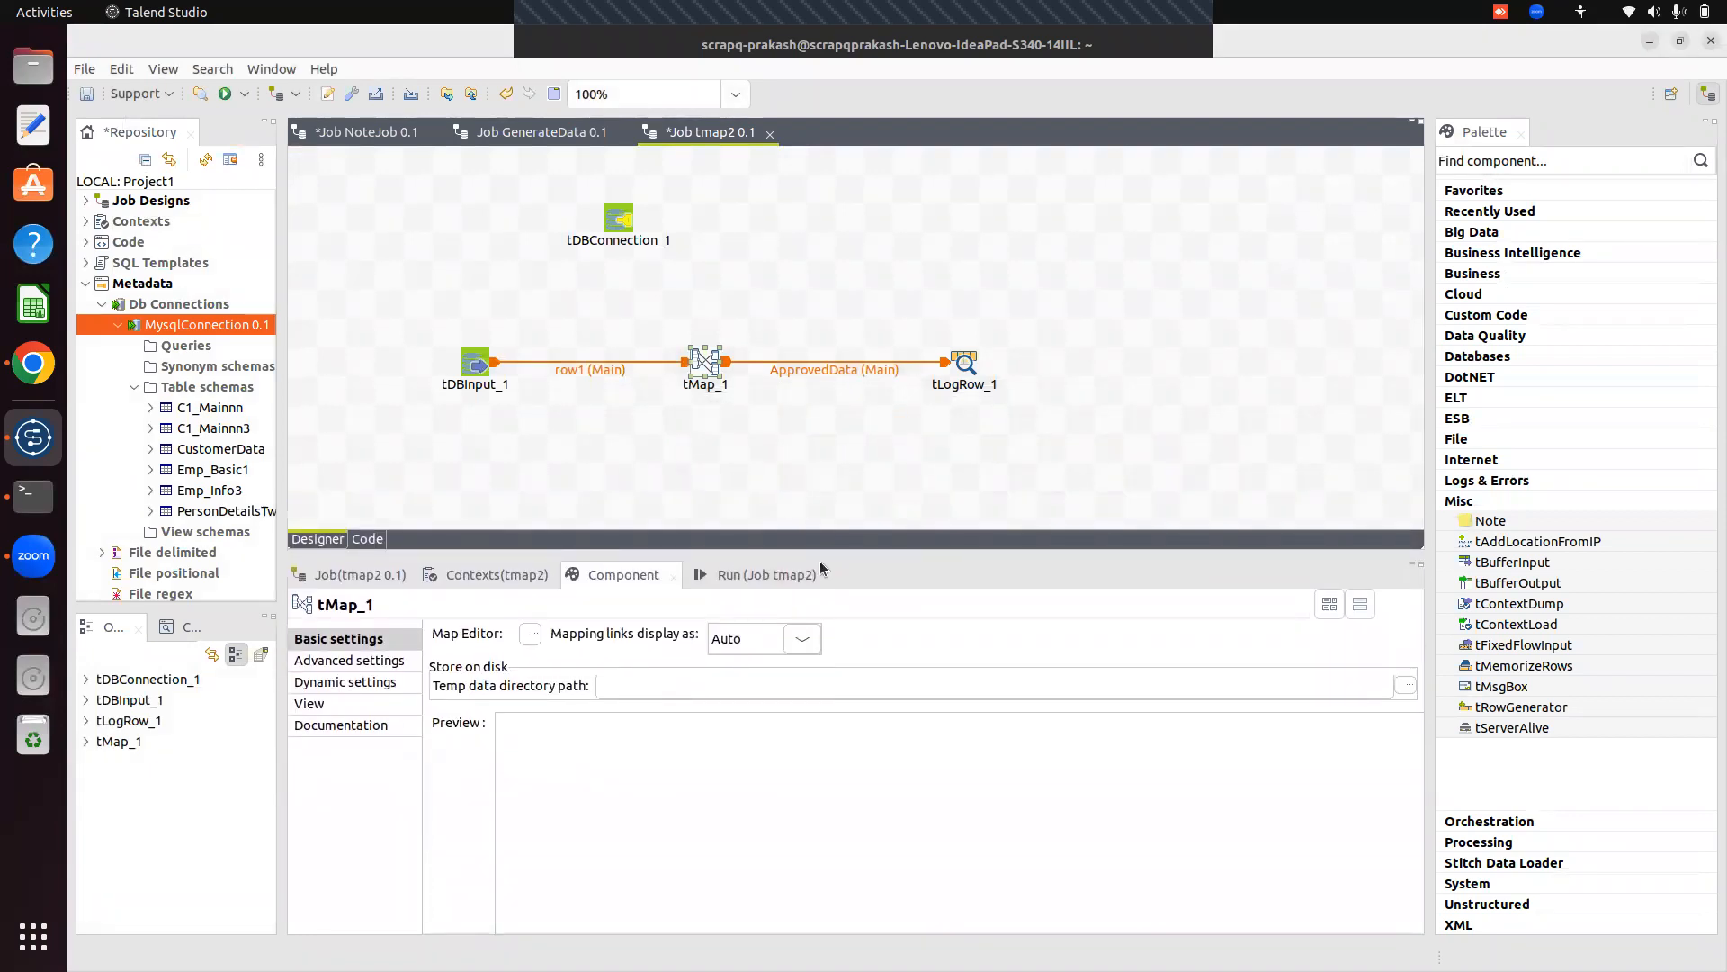
left_click(752, 575)
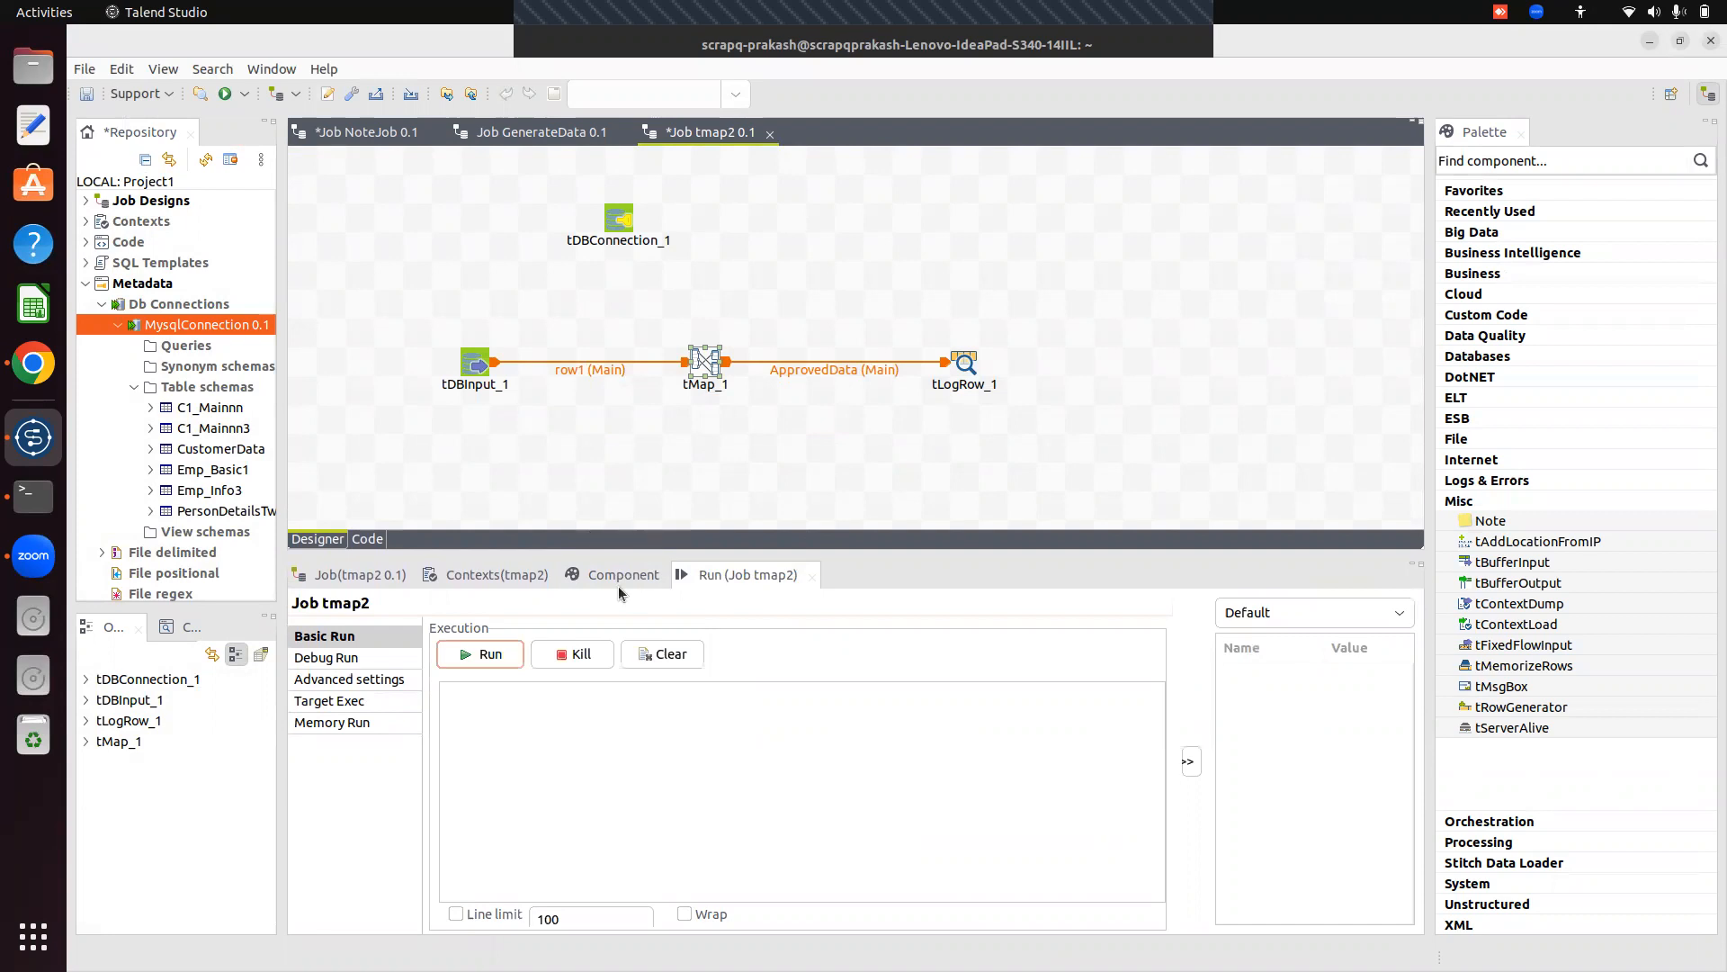
left_click(654, 654)
left_click(477, 653)
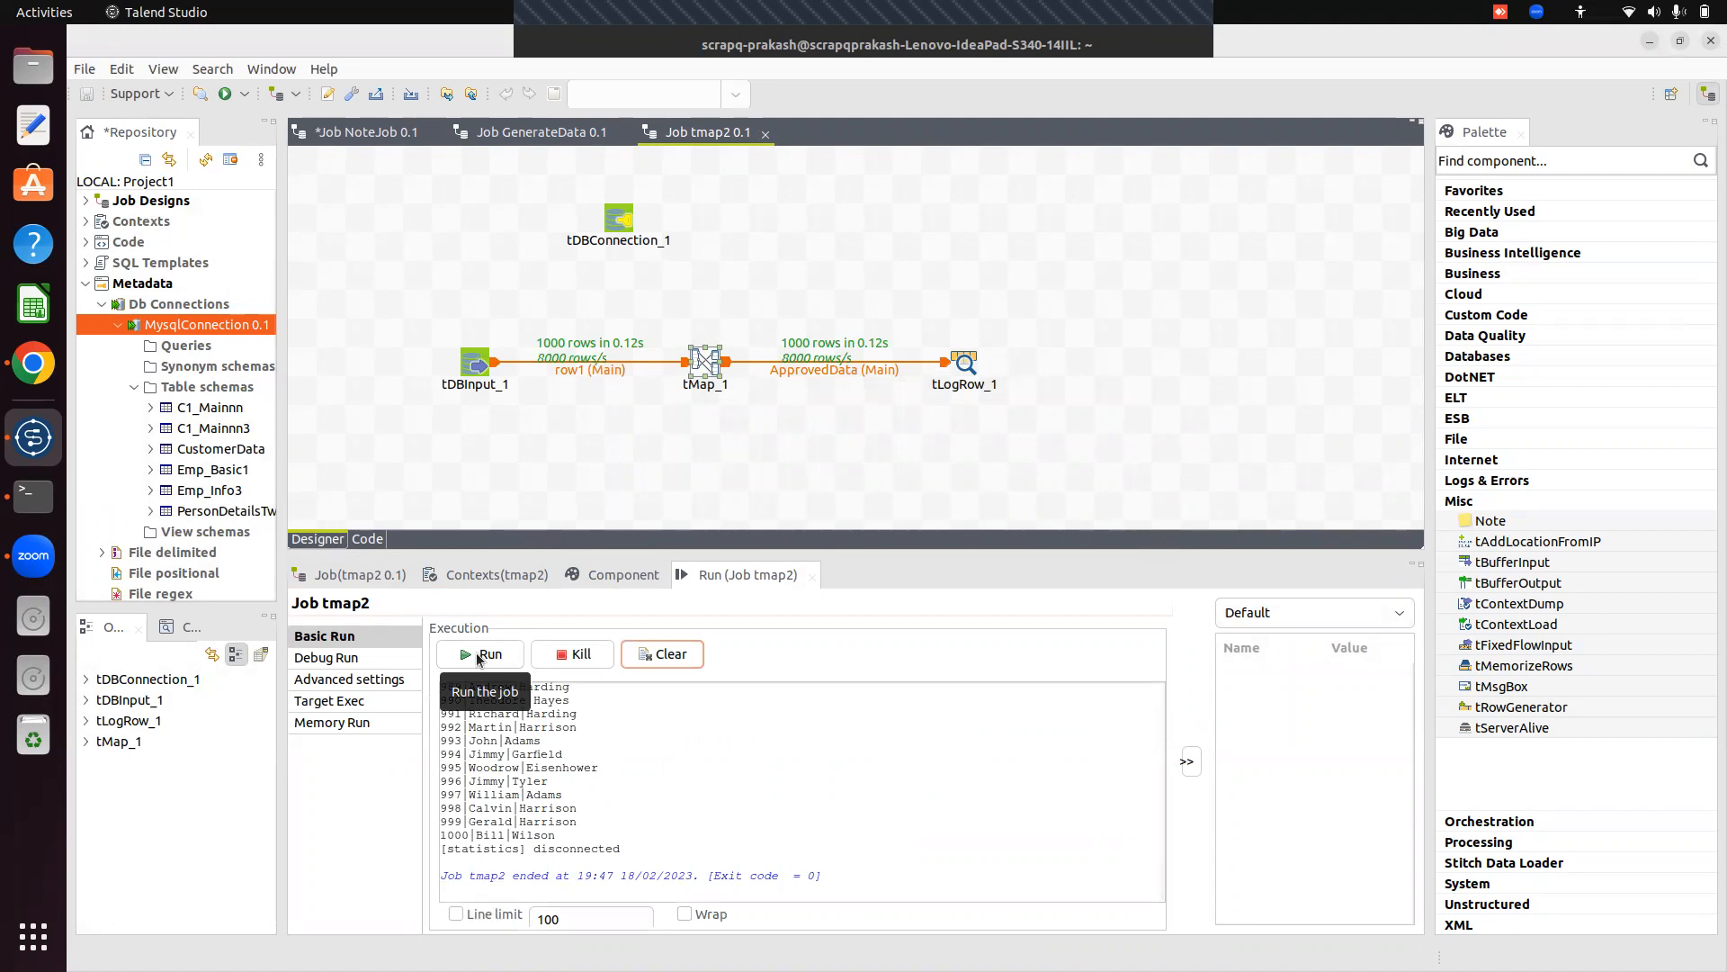
left_click_drag(888, 557, 815, 190)
left_click_drag(836, 350, 860, 708)
In tMap_1, insert the StringHandling UPCASE function into the expression of the LastName column in the ApprovedData output.
left_click(708, 464)
left_click(700, 362)
double_click(700, 362)
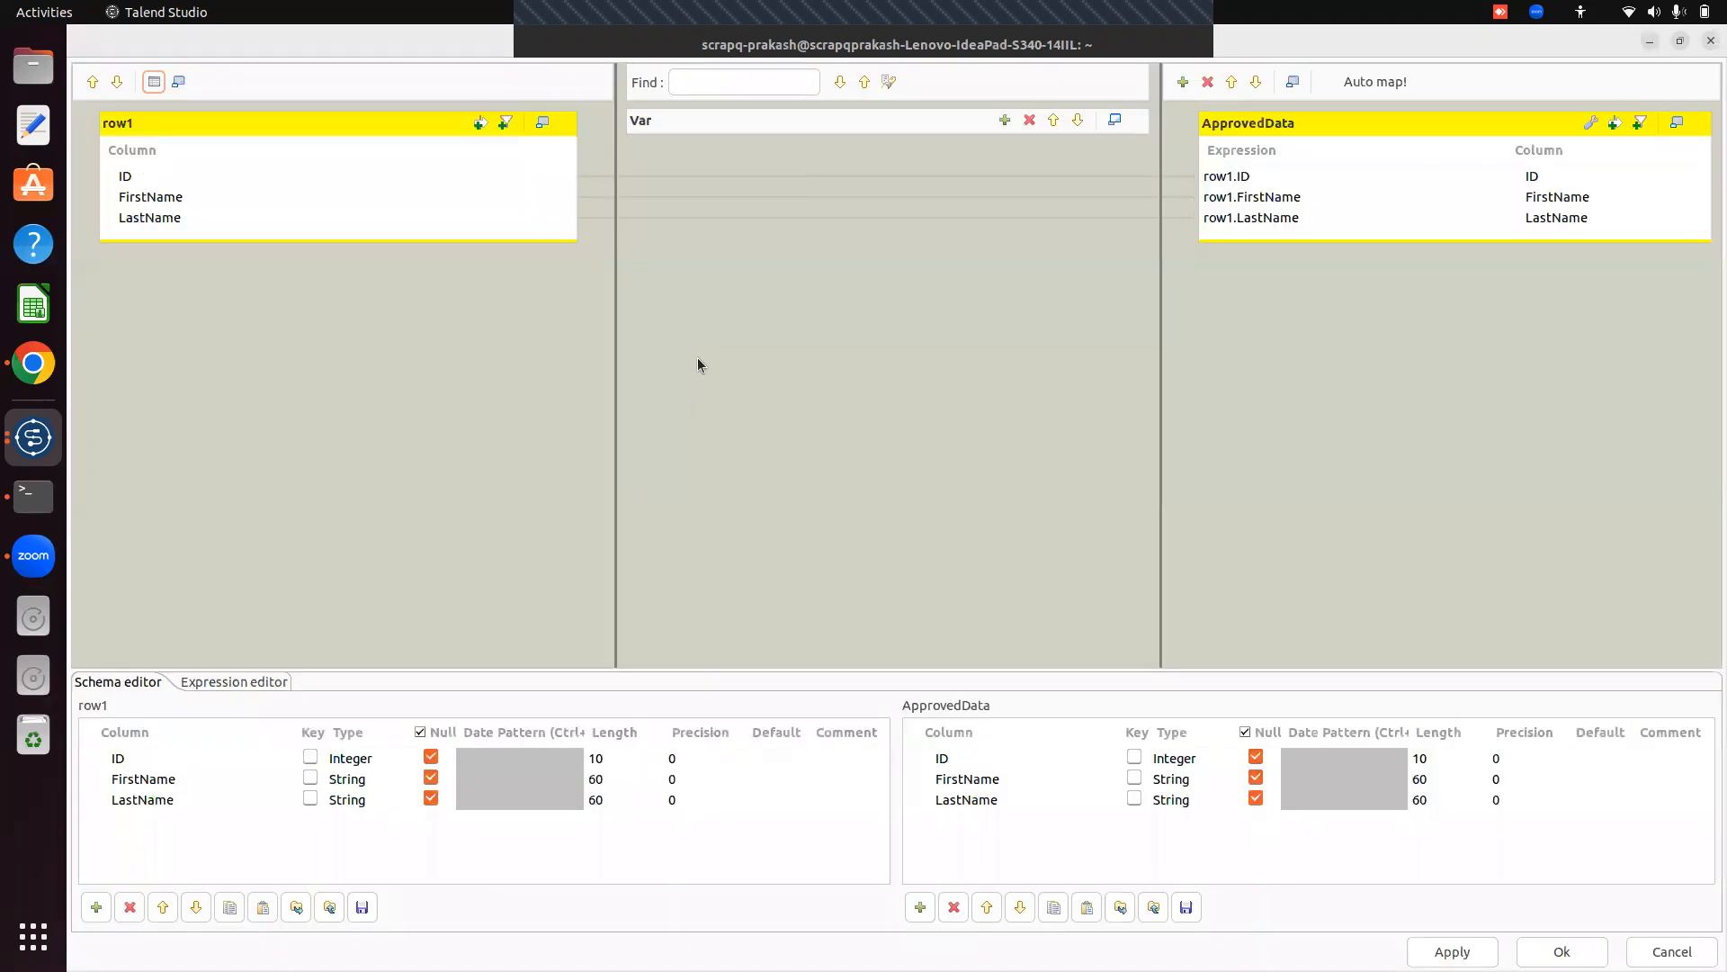
left_click(1333, 221)
left_click(1405, 220)
left_click(1489, 219)
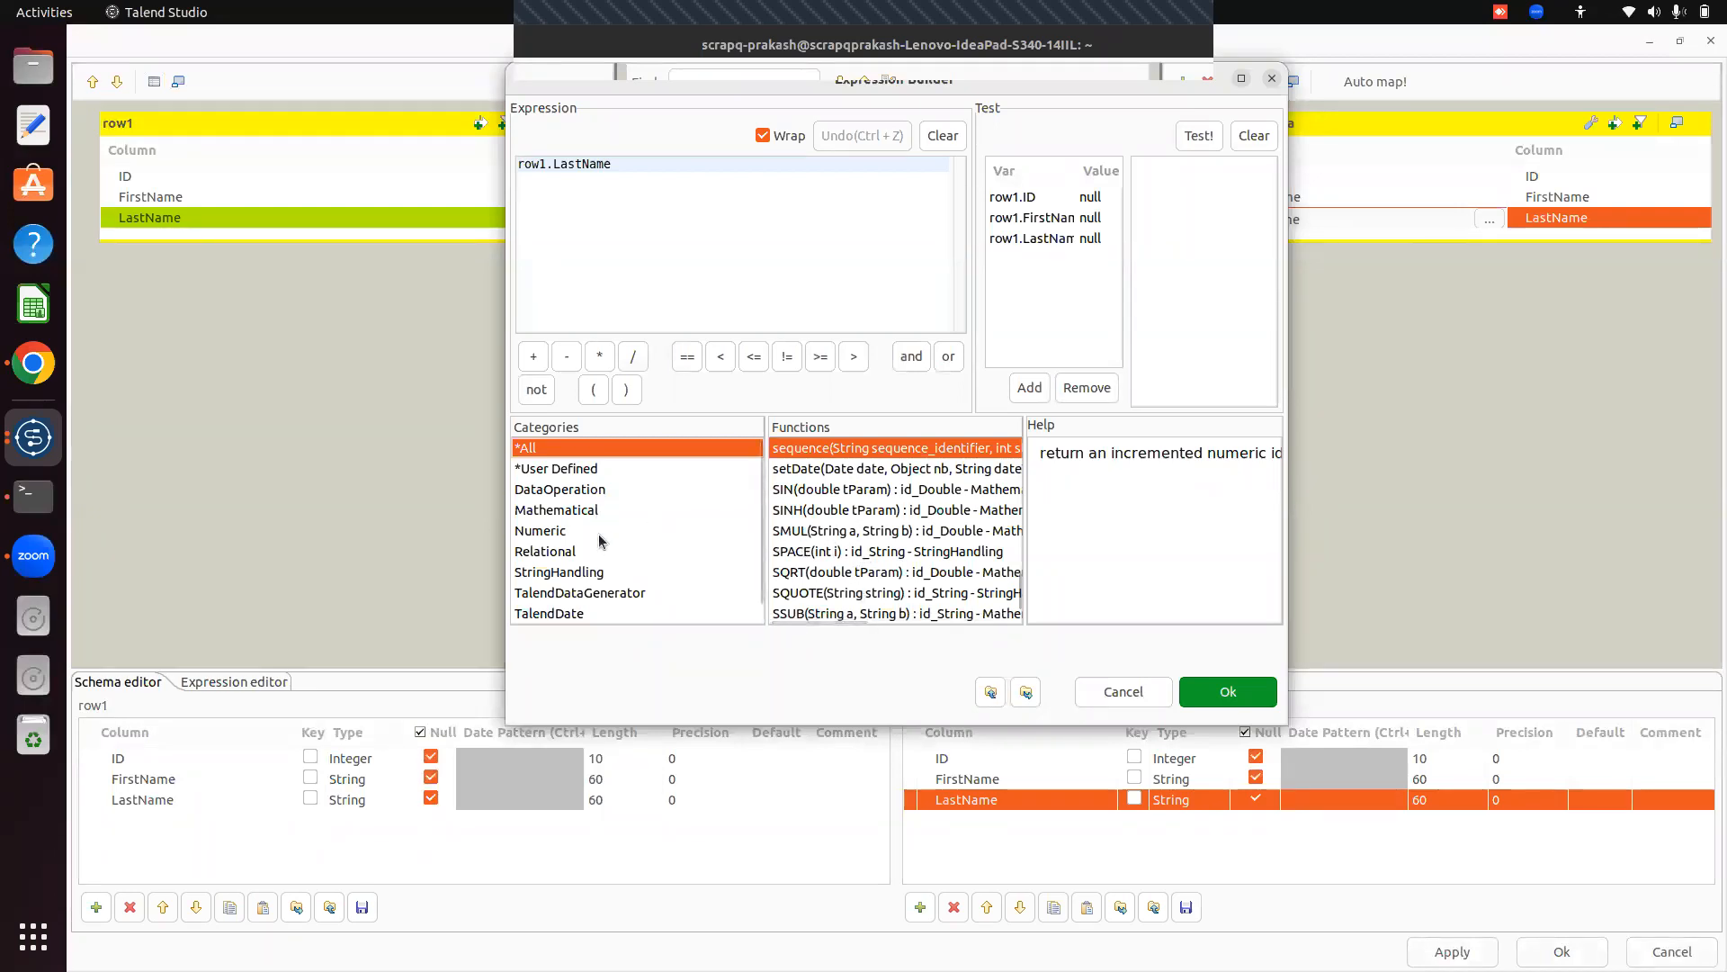
left_click(582, 581)
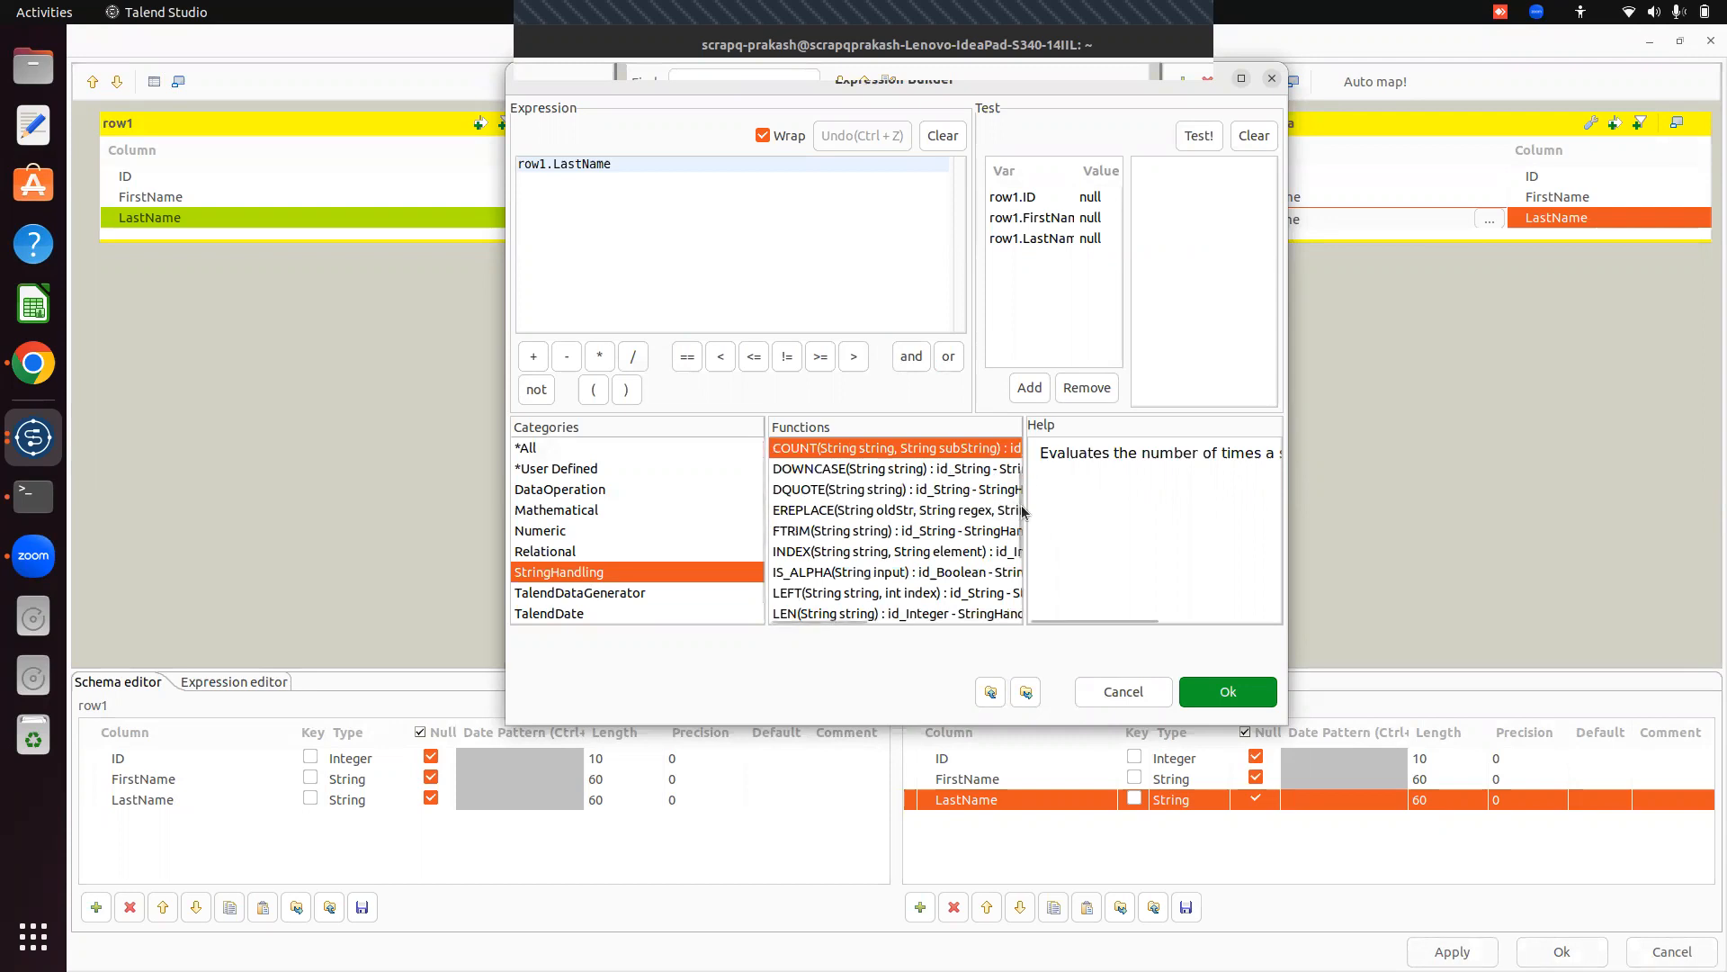
left_click_drag(1020, 513, 1019, 612)
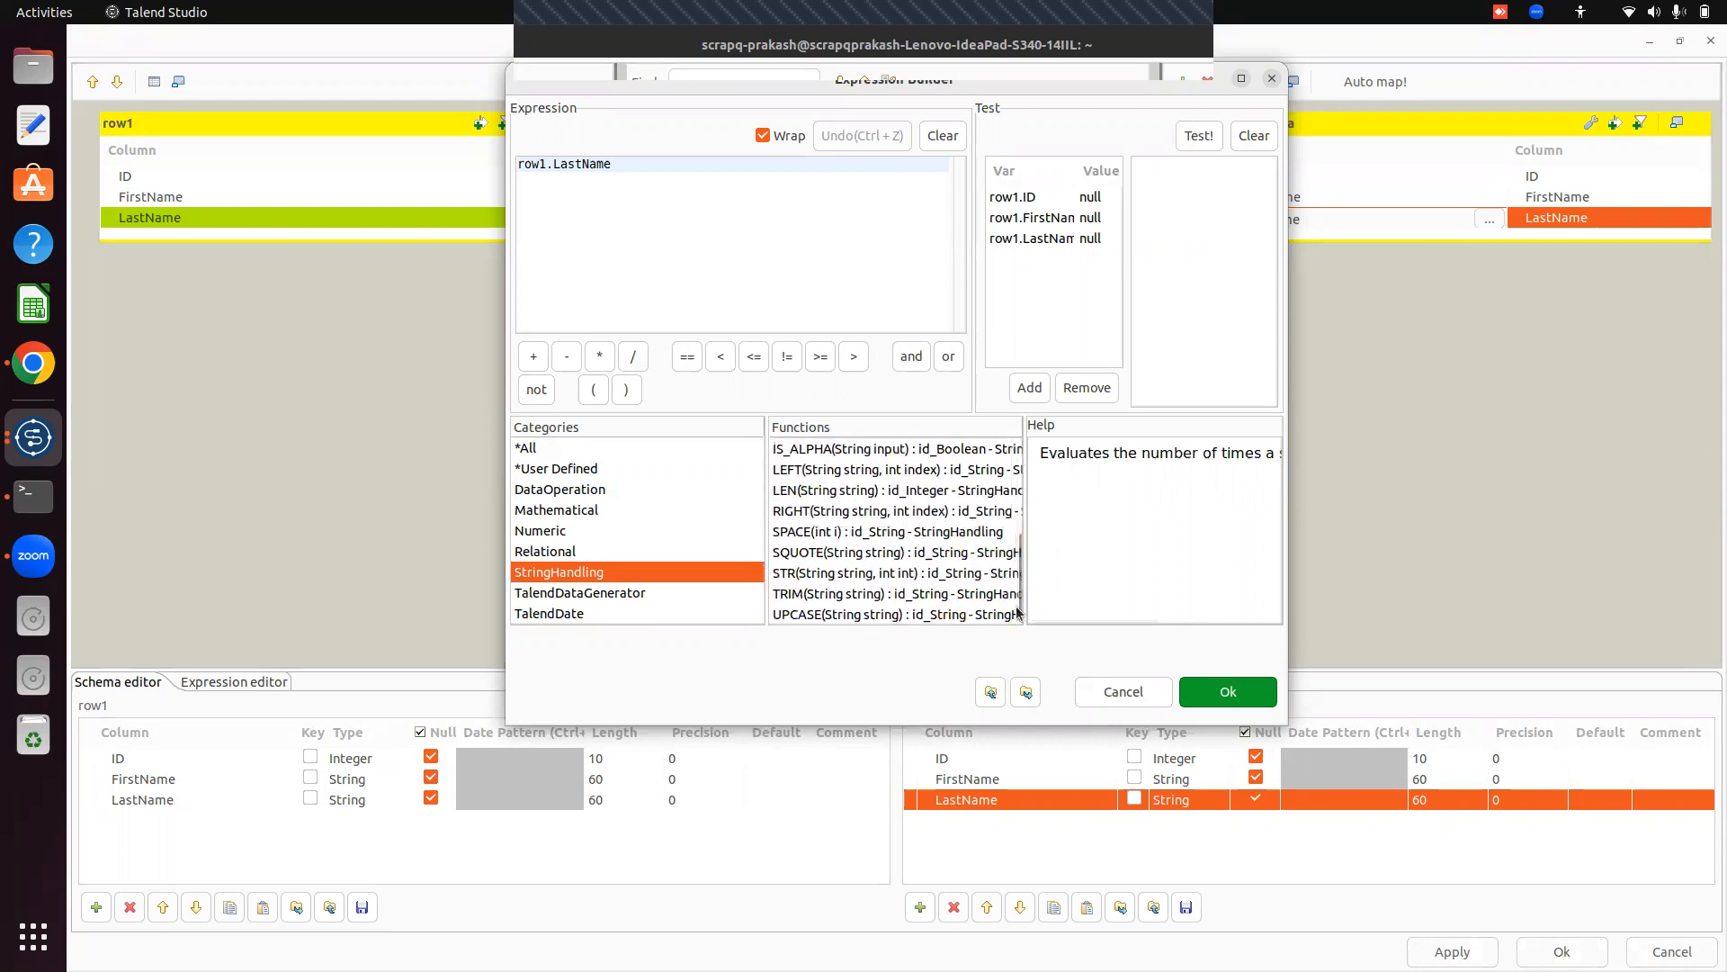
left_click(894, 615)
left_click_drag(894, 618, 510, 180)
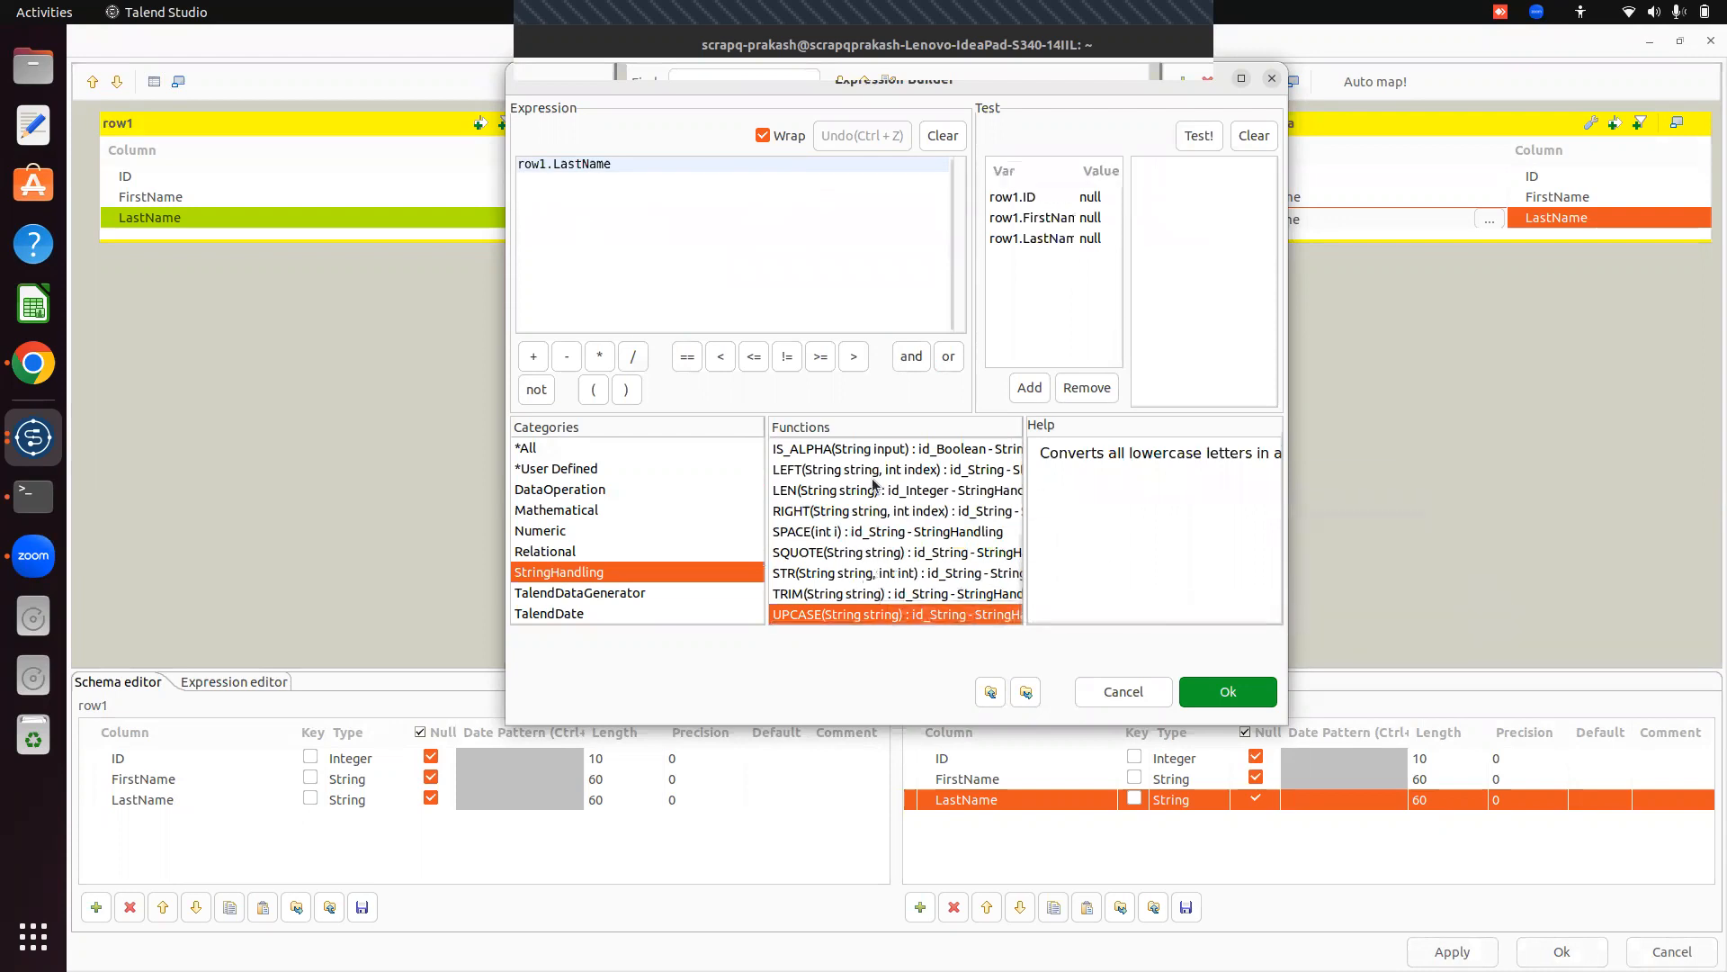
double_click(861, 619)
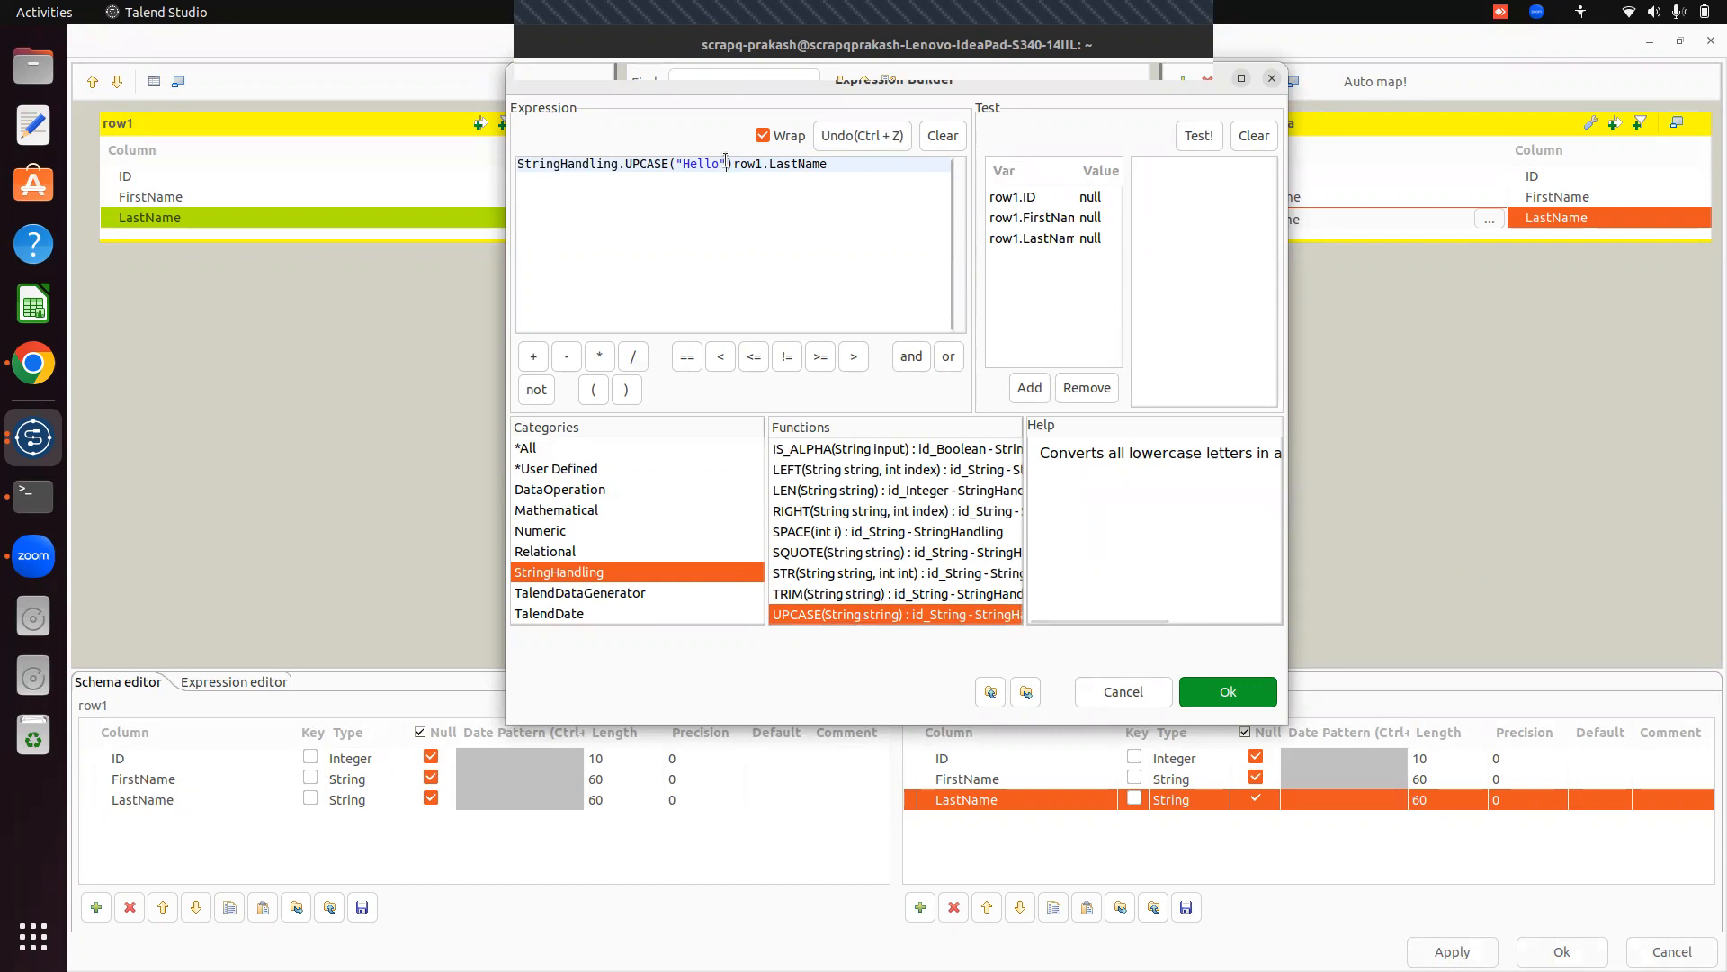
Make row1.LastName the UPCASE argument so the expression reads StringHandling.UPCASE(row1.LastName), and save the tMap_1 mapping.
key("shift+Right")
key("shift+Right")
key("shift+Right")
key("shift+Right")
key("shift+Right")
key("shift+Right")
key("shift+Right")
key("shift+Right")
key("shift+Right")
key("shift+Right")
key("shift+Right")
key("shift+Right")
key("shift+Right")
key("ctrl+c")
key("BackSpace")
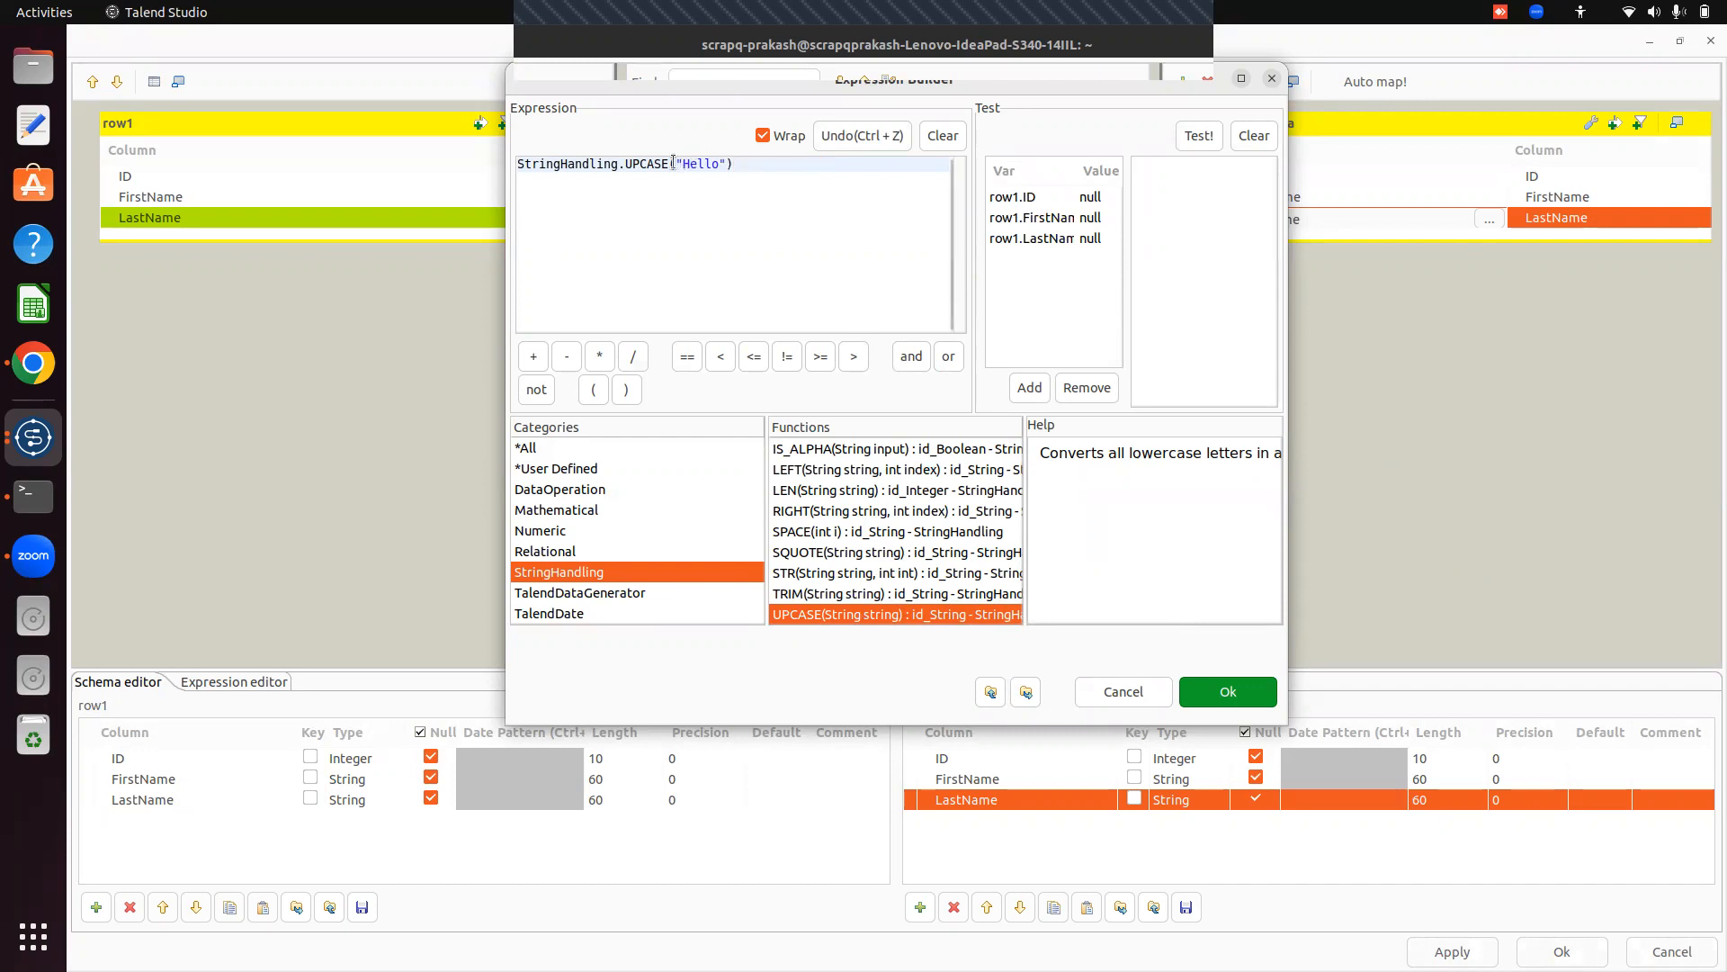
left_click_drag(675, 164, 728, 171)
key("ctrl+v")
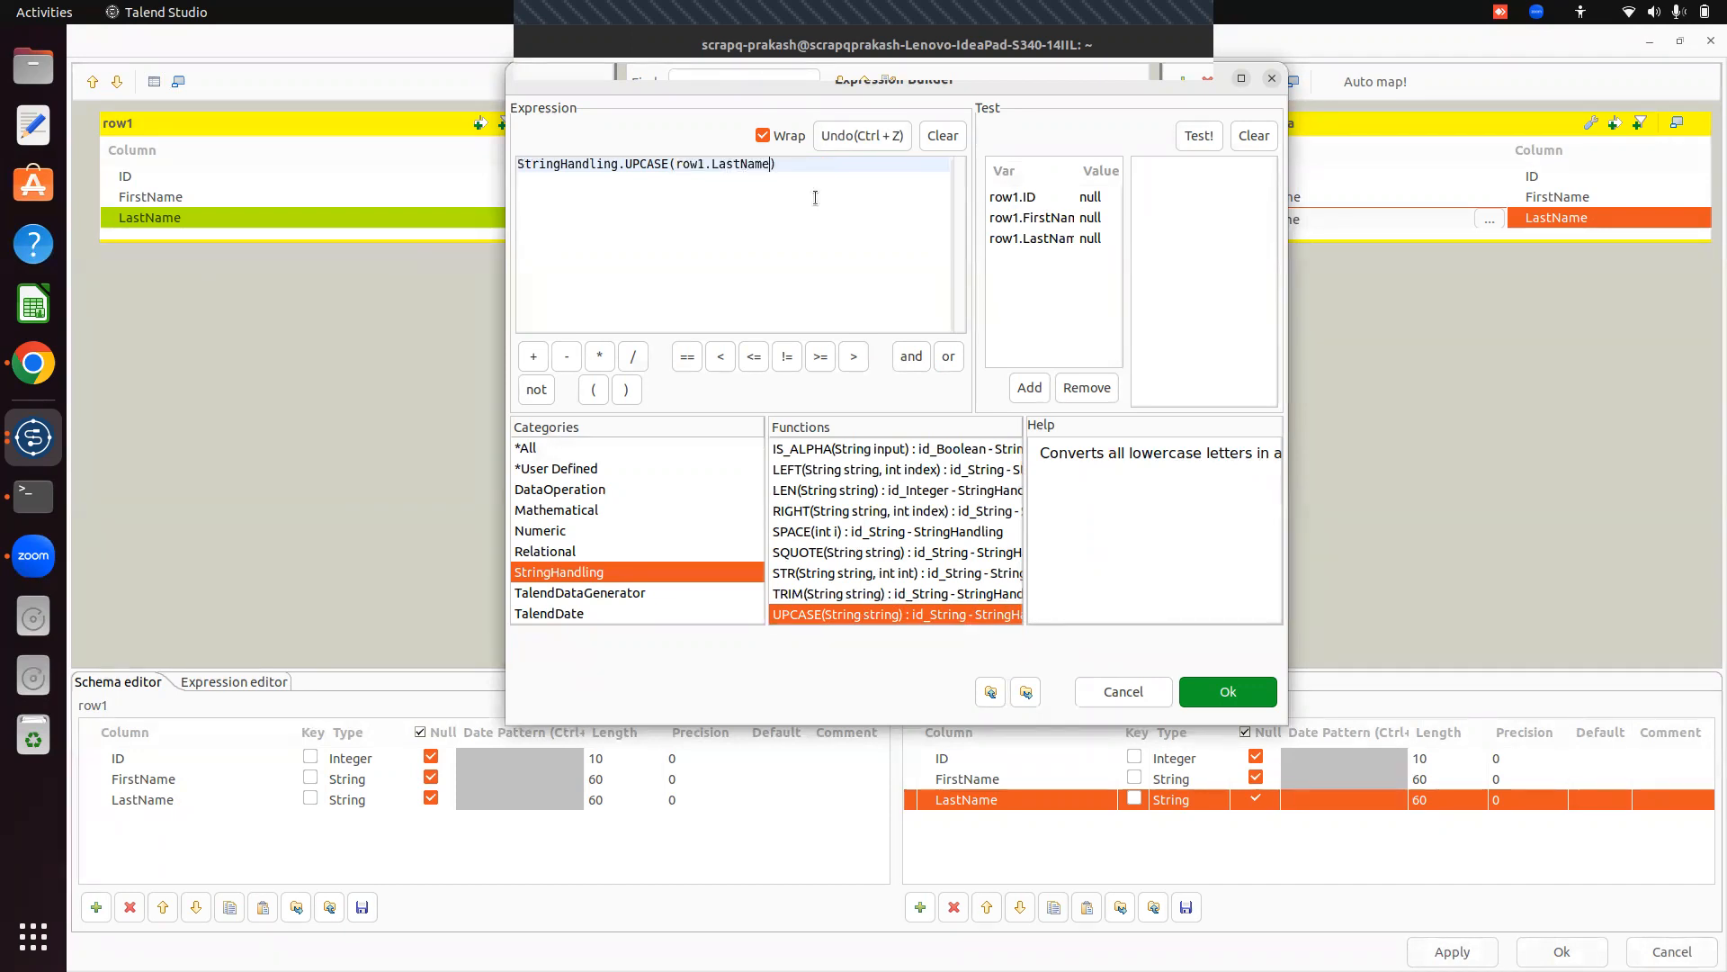
left_click(1202, 697)
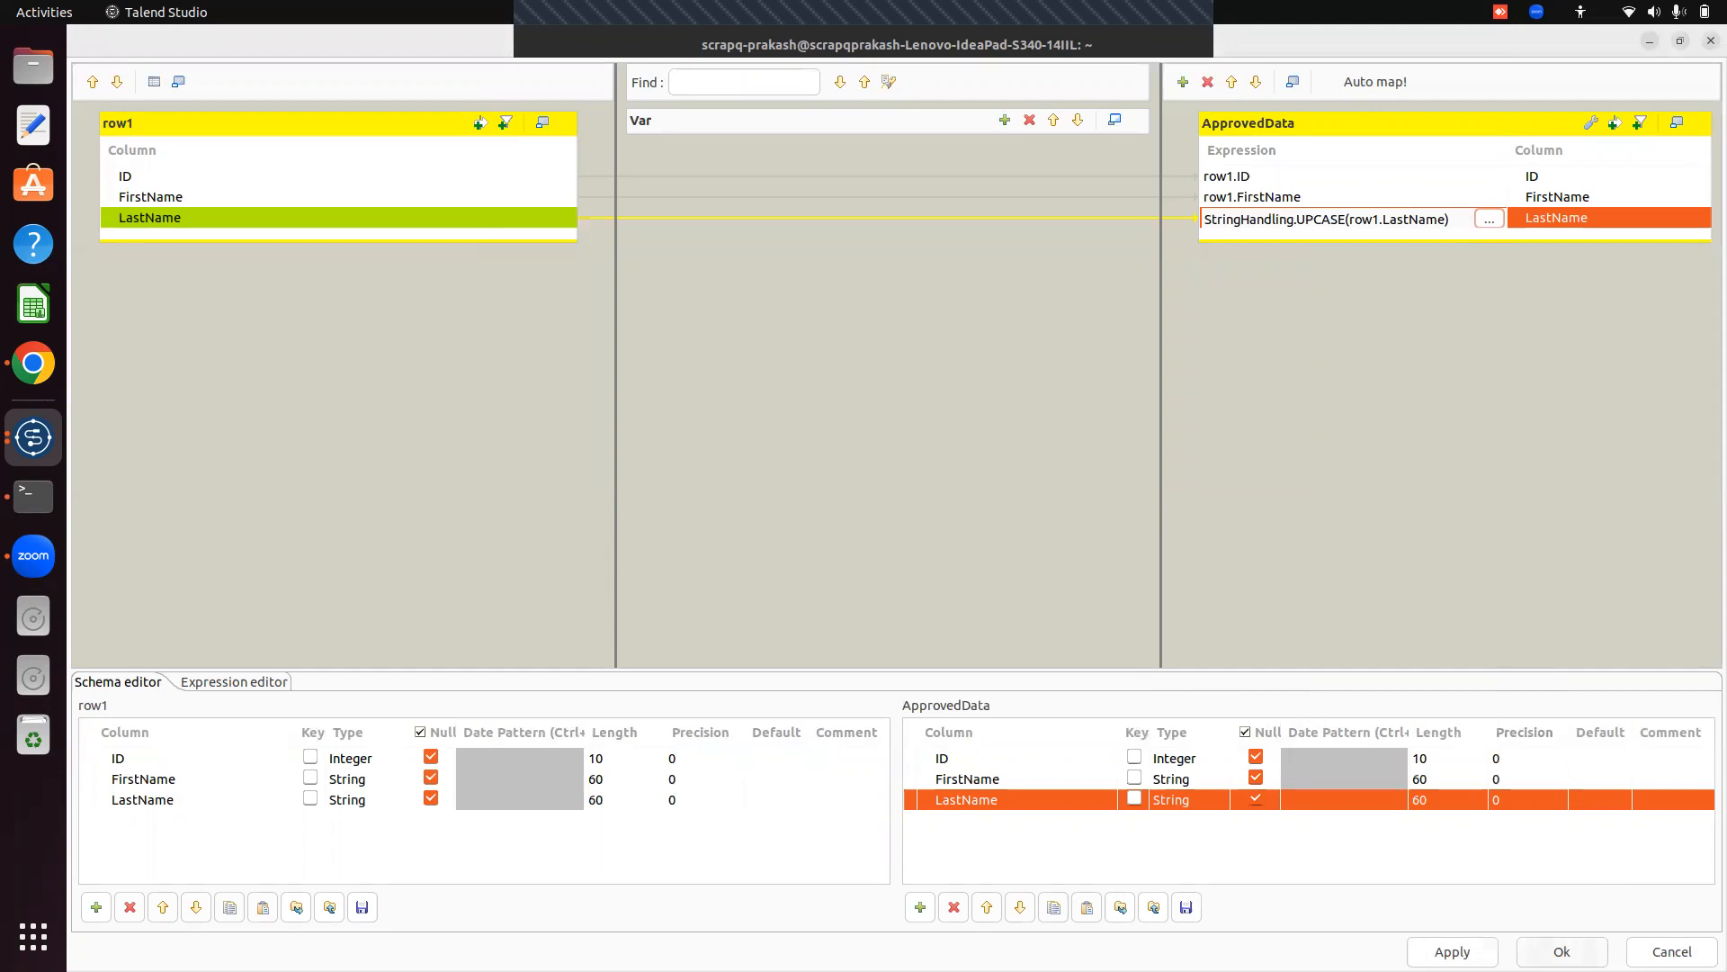
left_click(1562, 950)
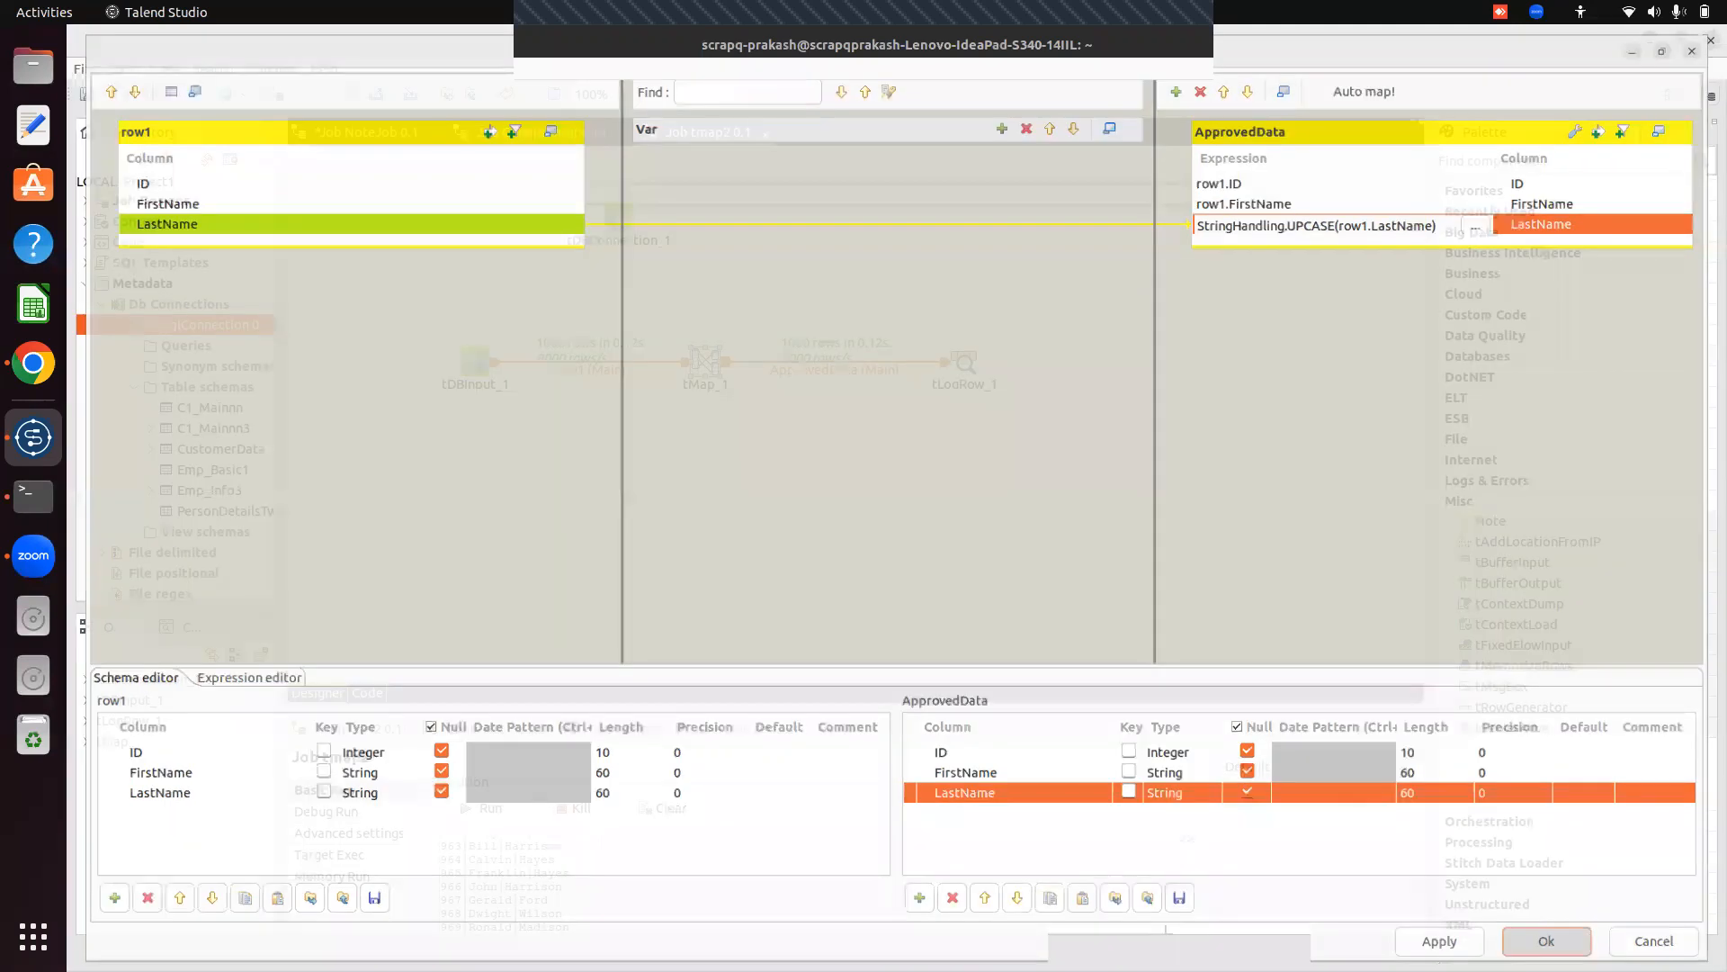
Set the output mode of tLogRow_1 to Table (print values in cells of a table).
left_click(812, 512)
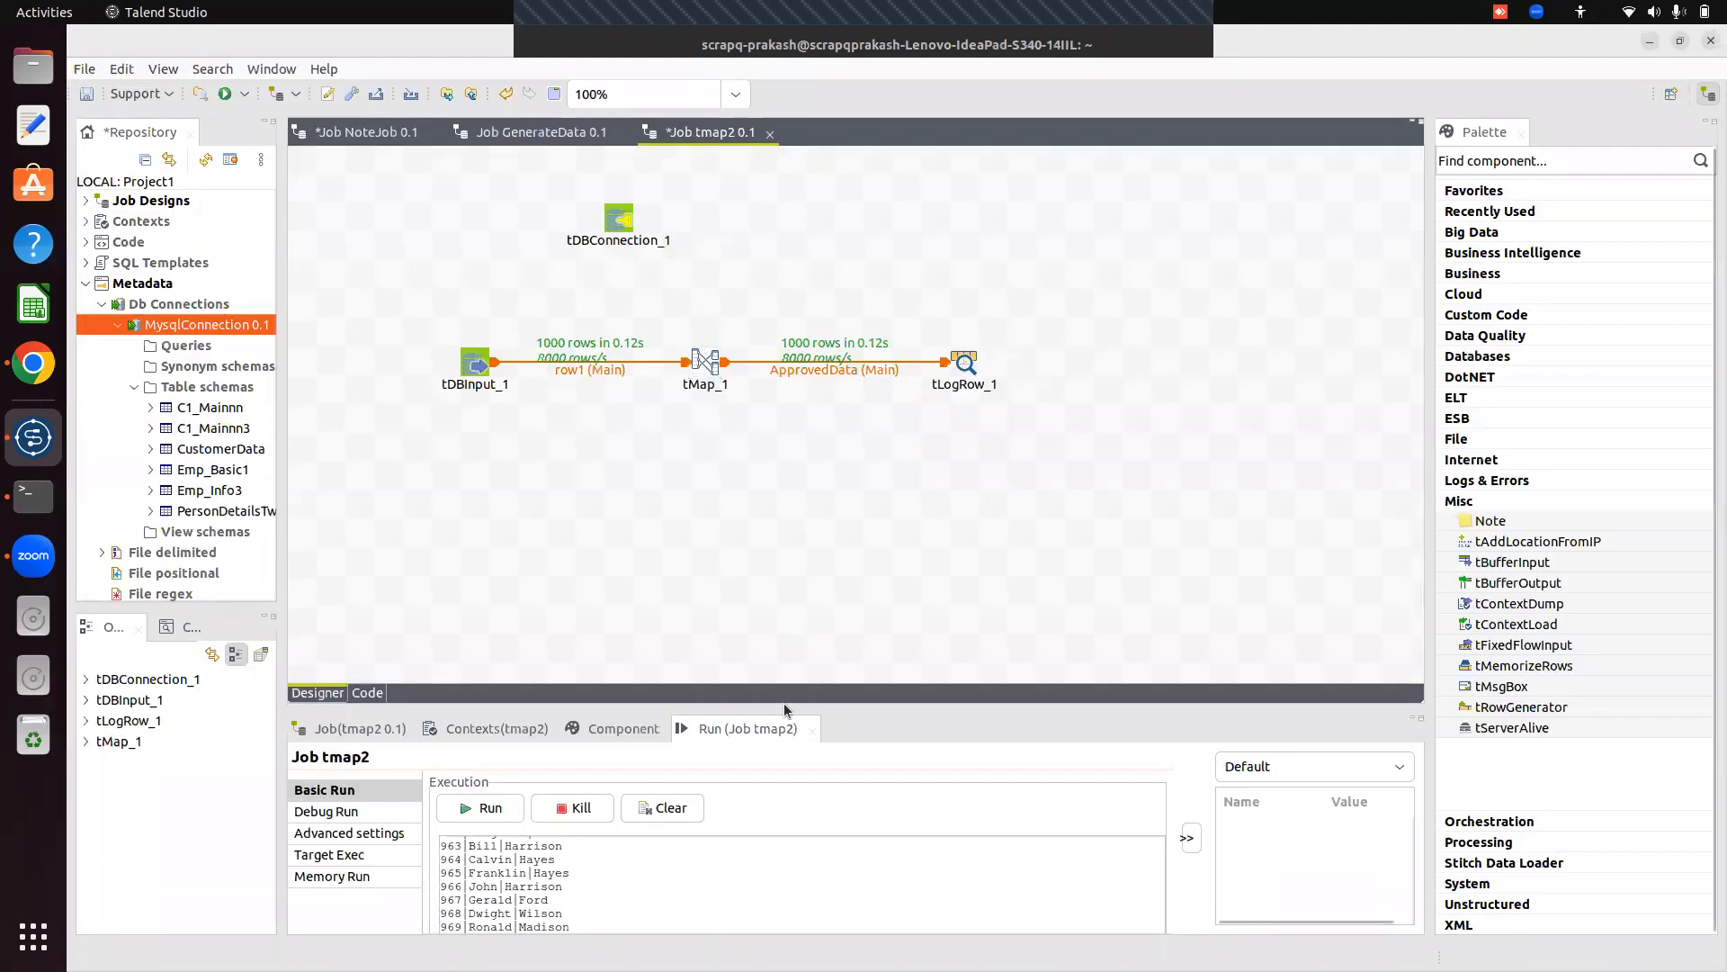
left_click_drag(782, 704, 702, 470)
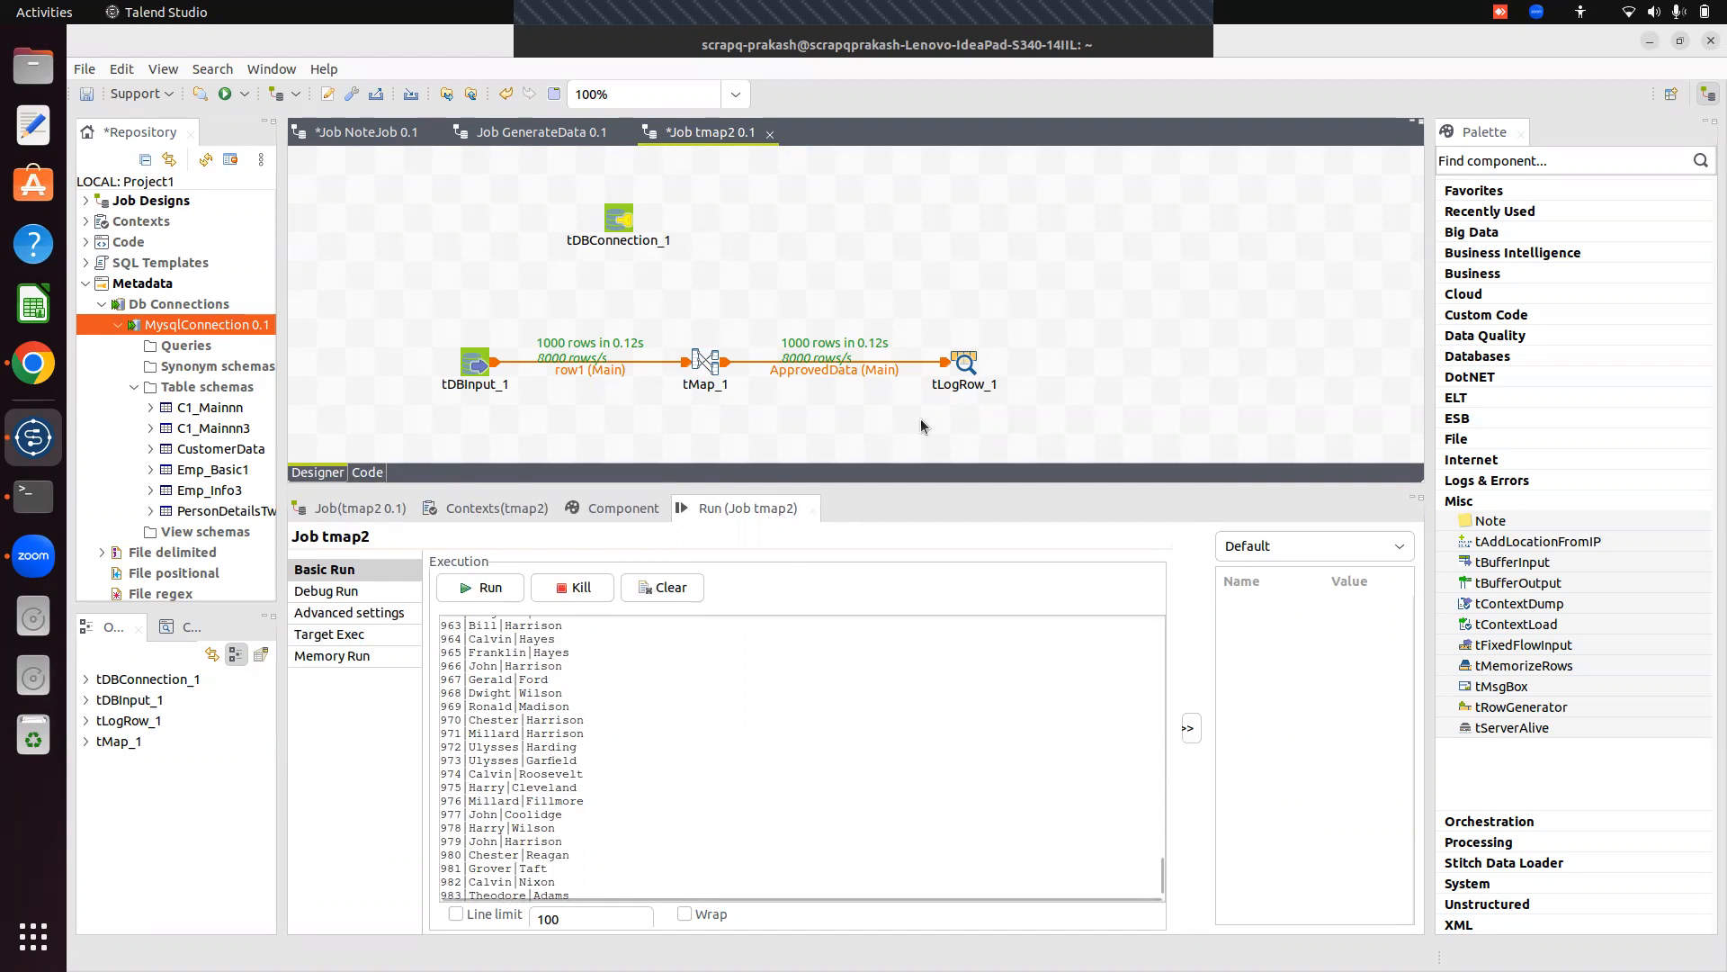
left_click(970, 364)
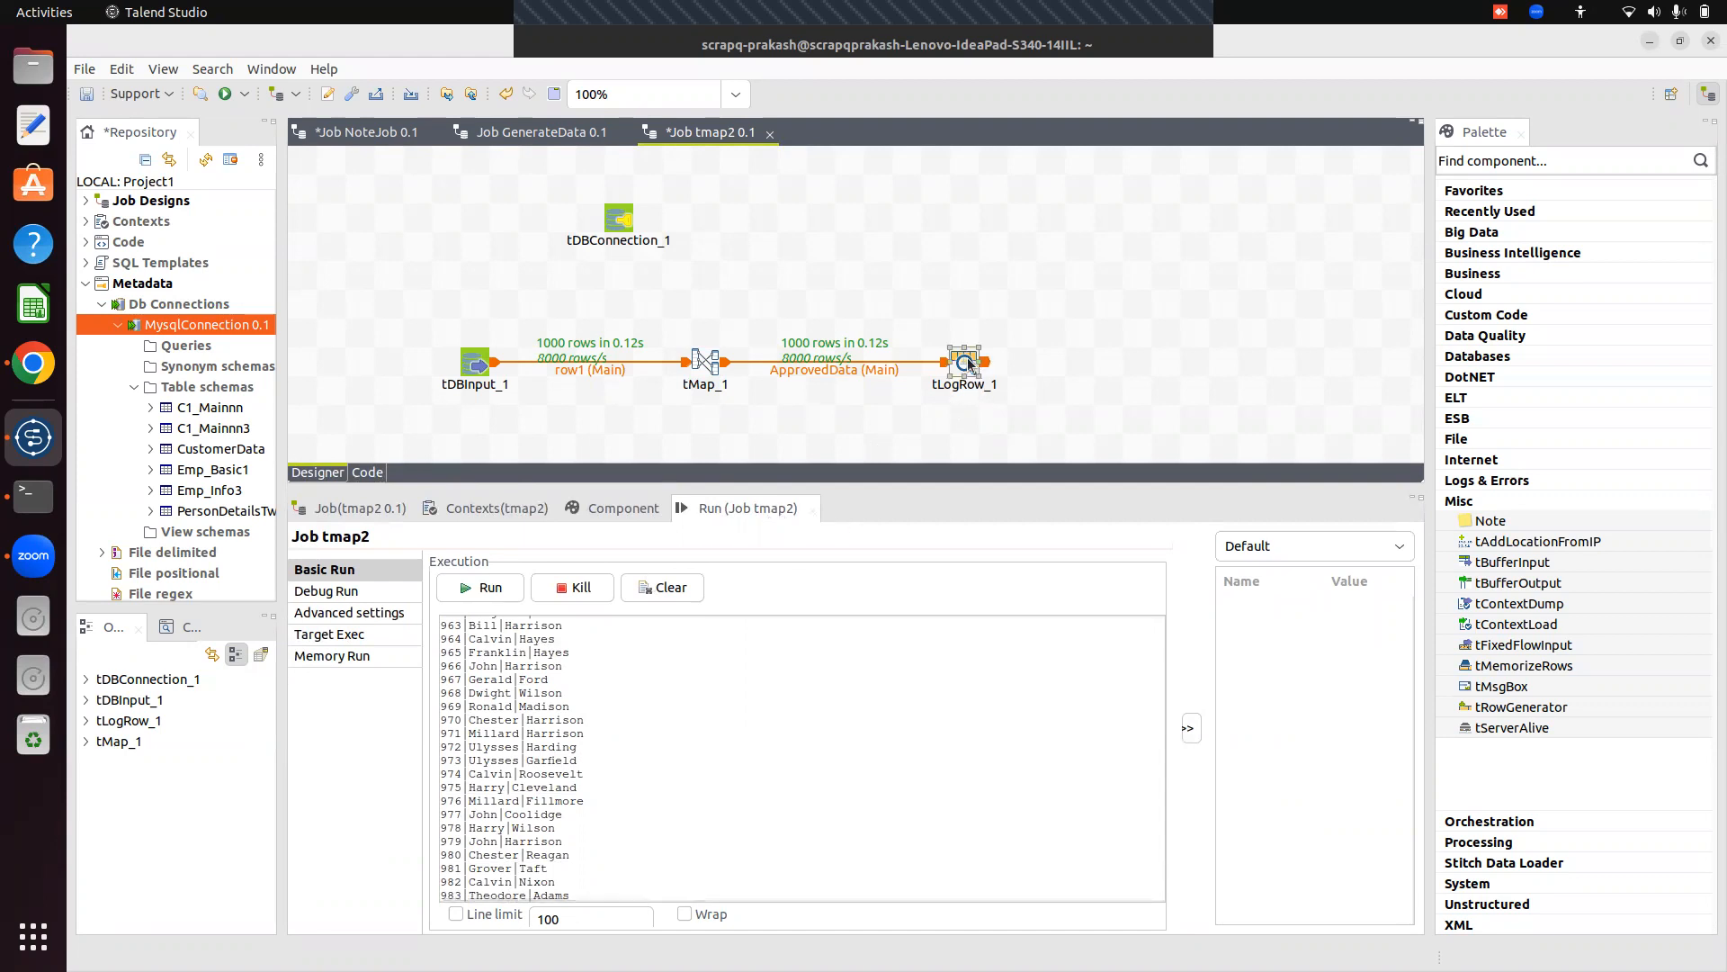
left_click(624, 509)
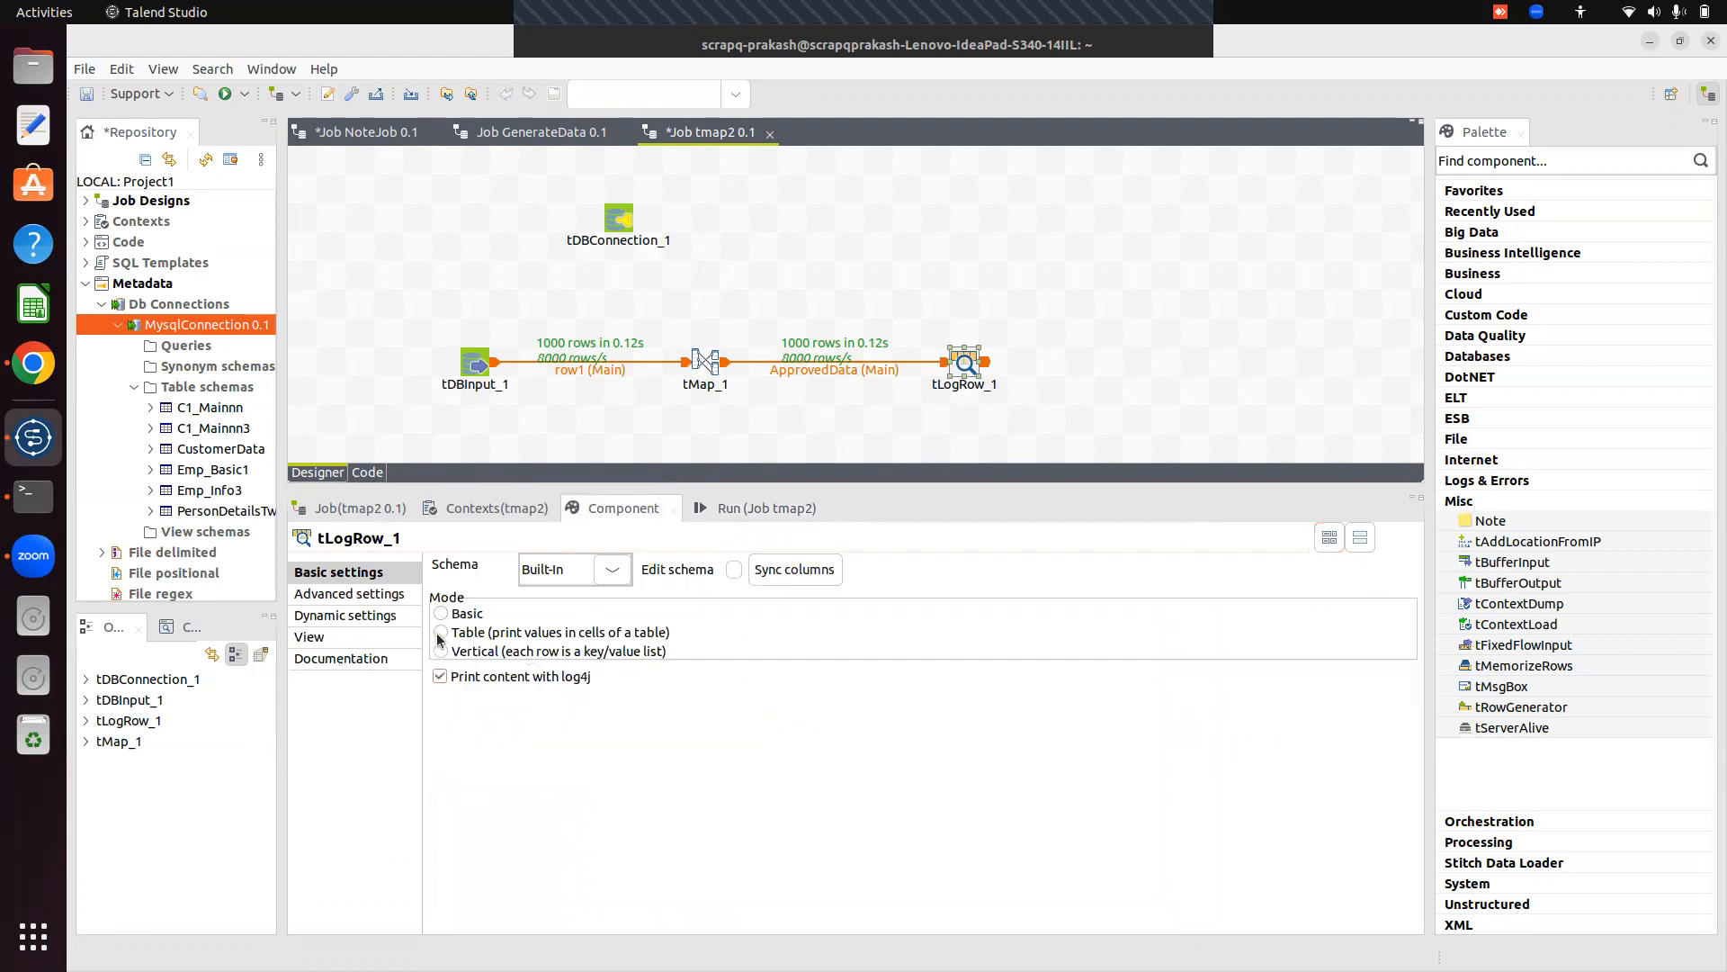
left_click_drag(834, 489, 859, 627)
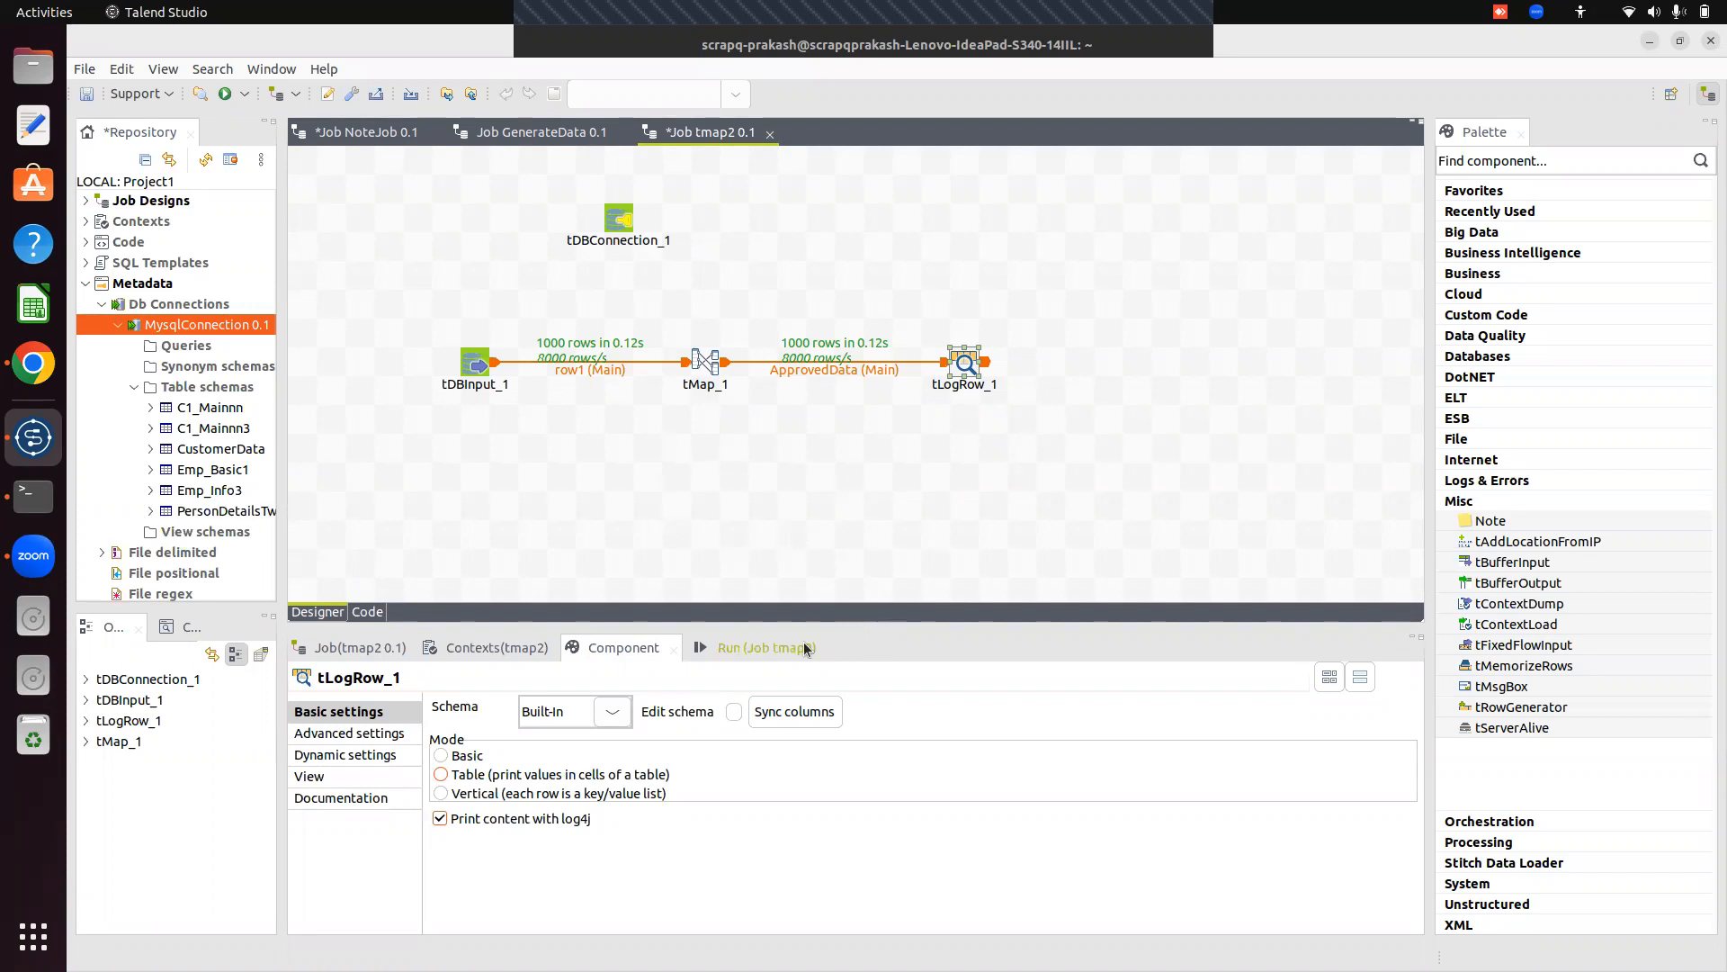
Run the tmap2 job with a cleared console, and temporarily enlarge the run area to review the table output.
left_click(742, 647)
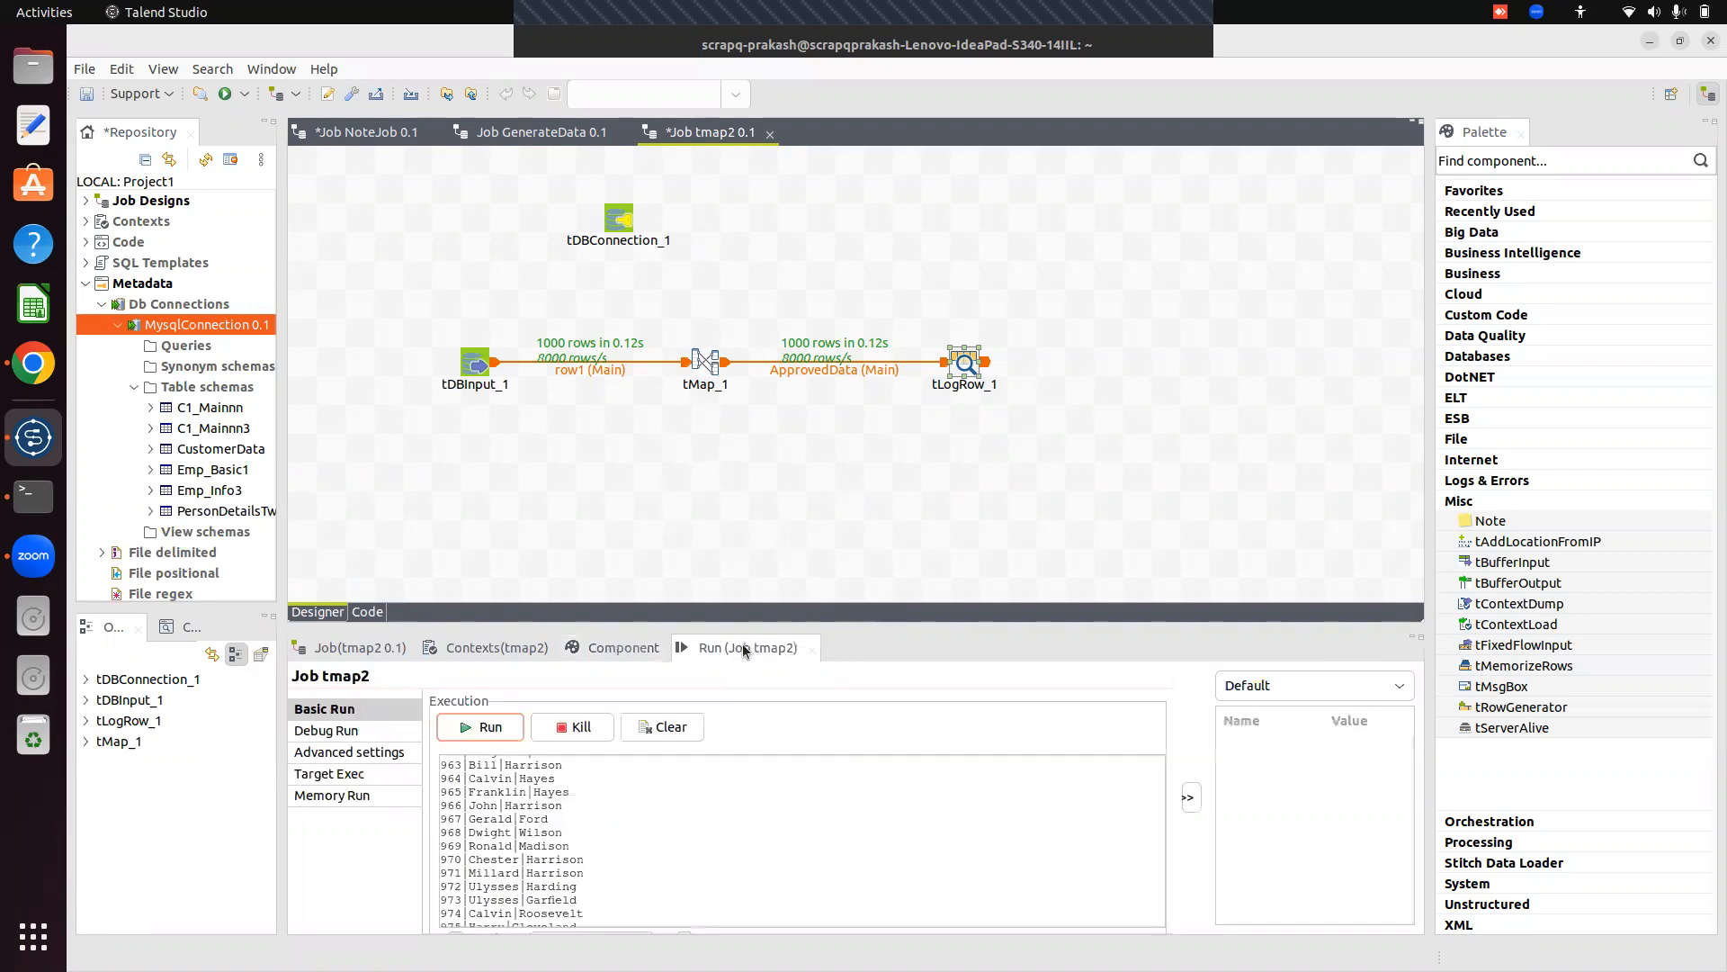
left_click(656, 726)
left_click(479, 726)
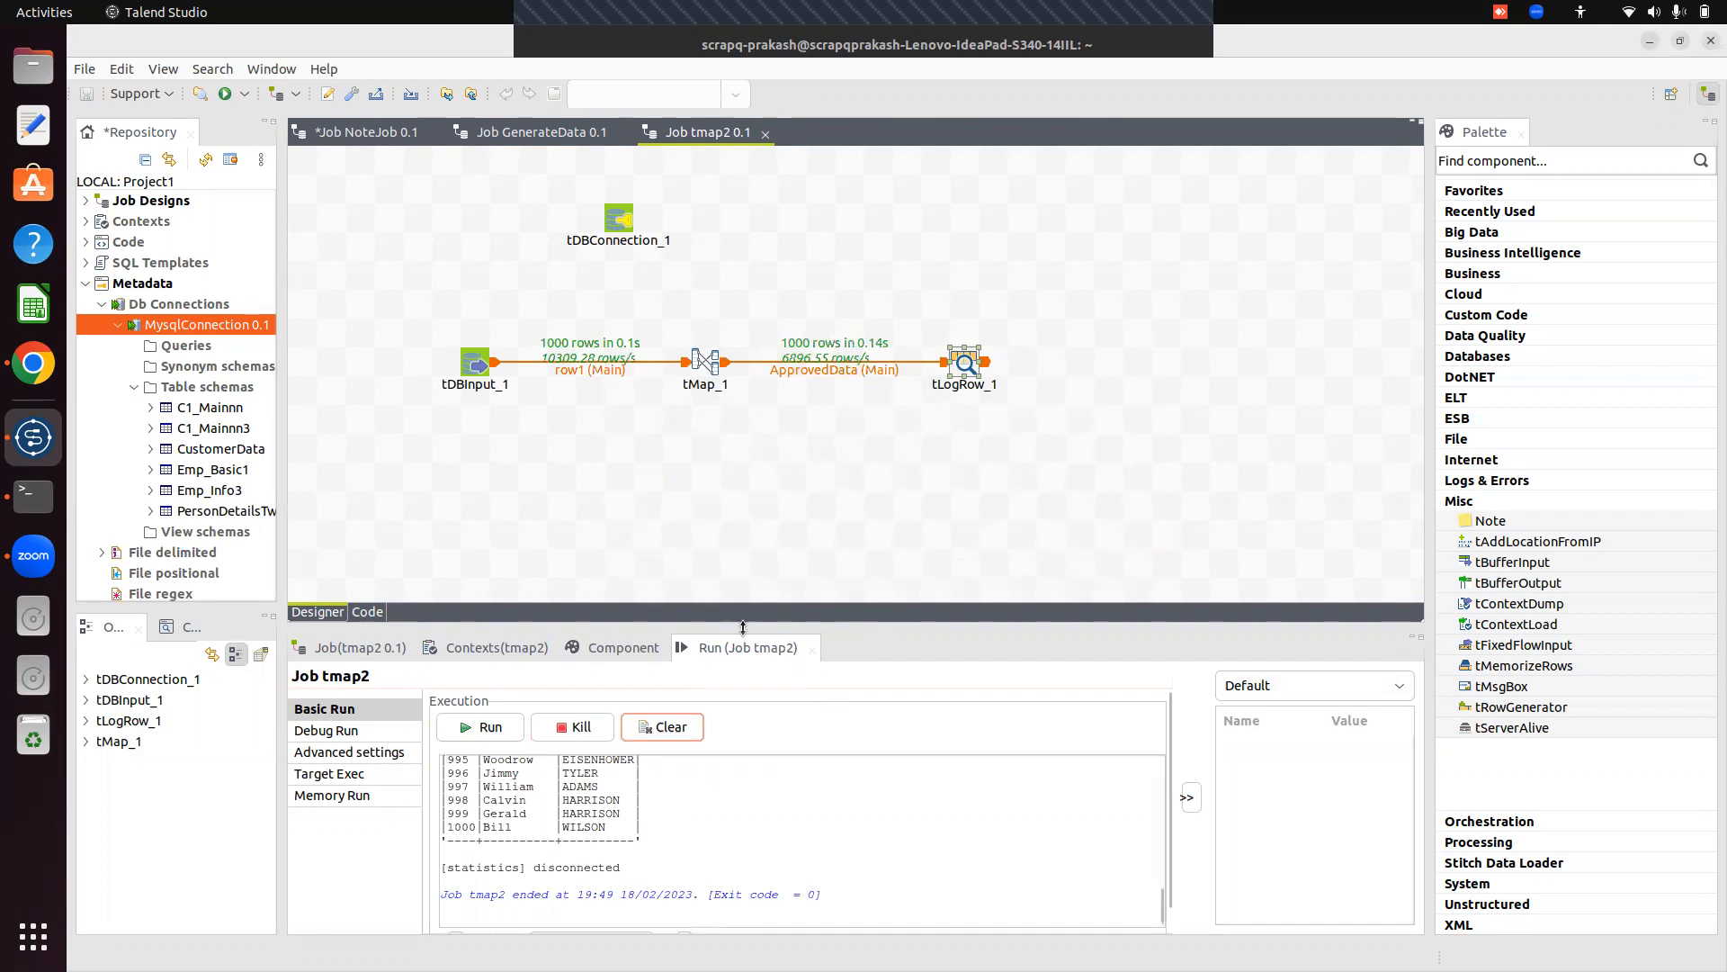
left_click_drag(743, 627, 667, 245)
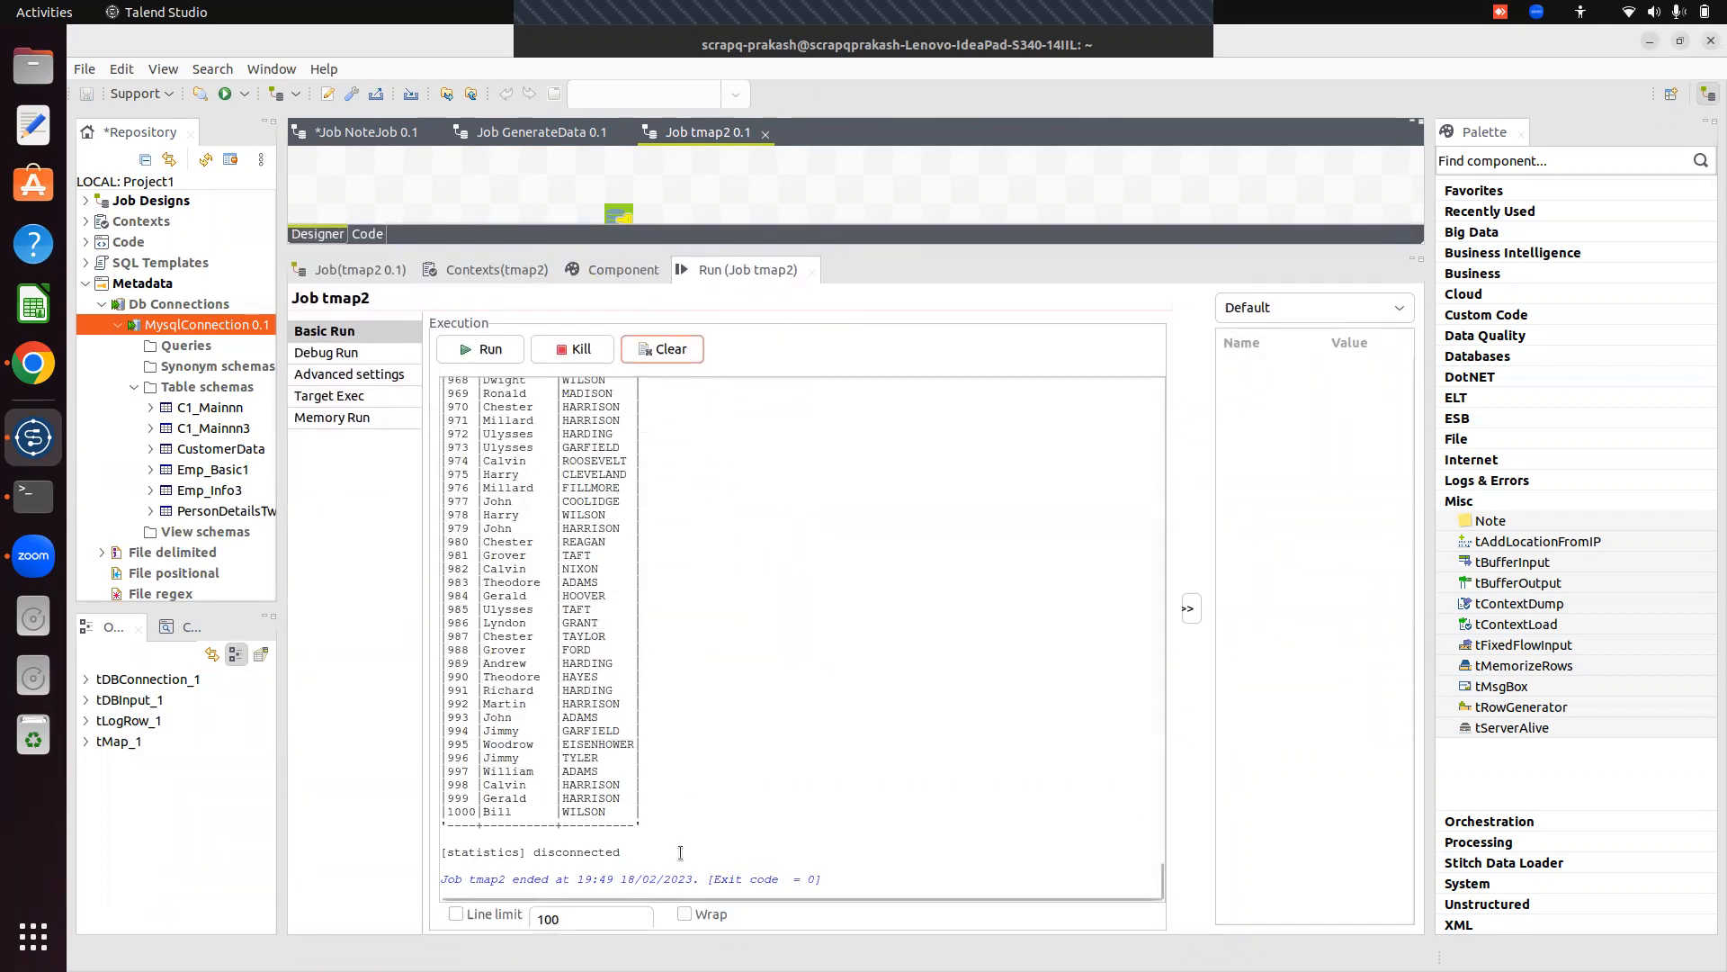
left_click_drag(901, 248, 936, 730)
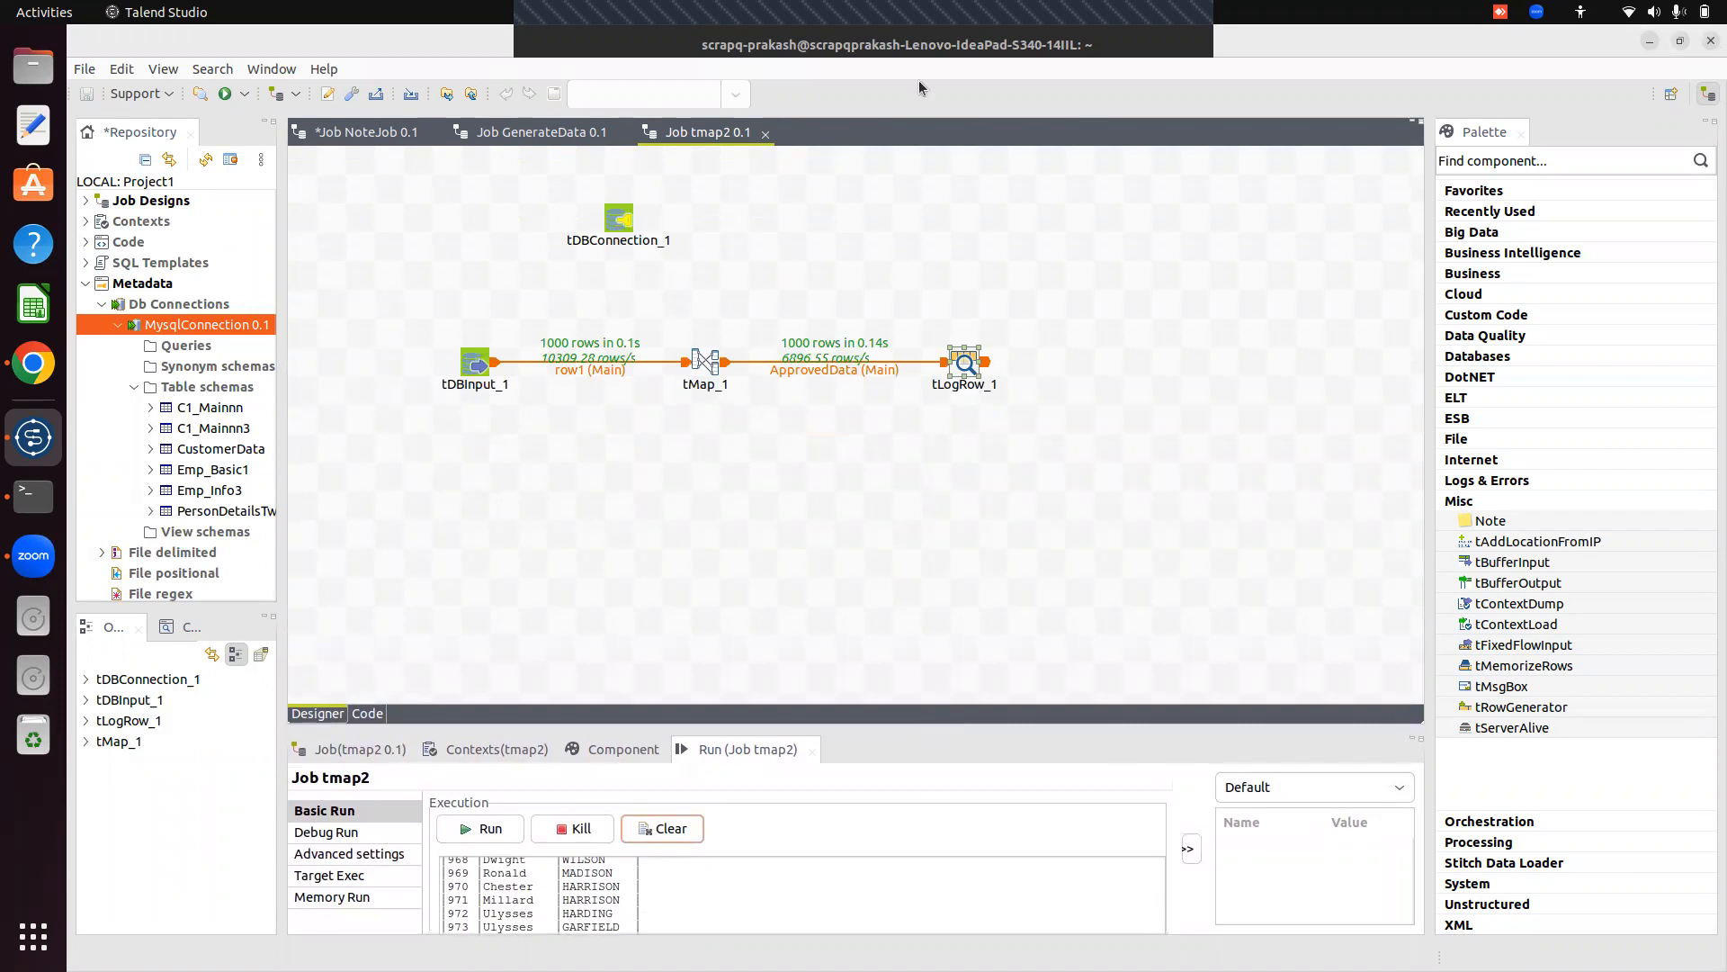
left_click(1136, 35)
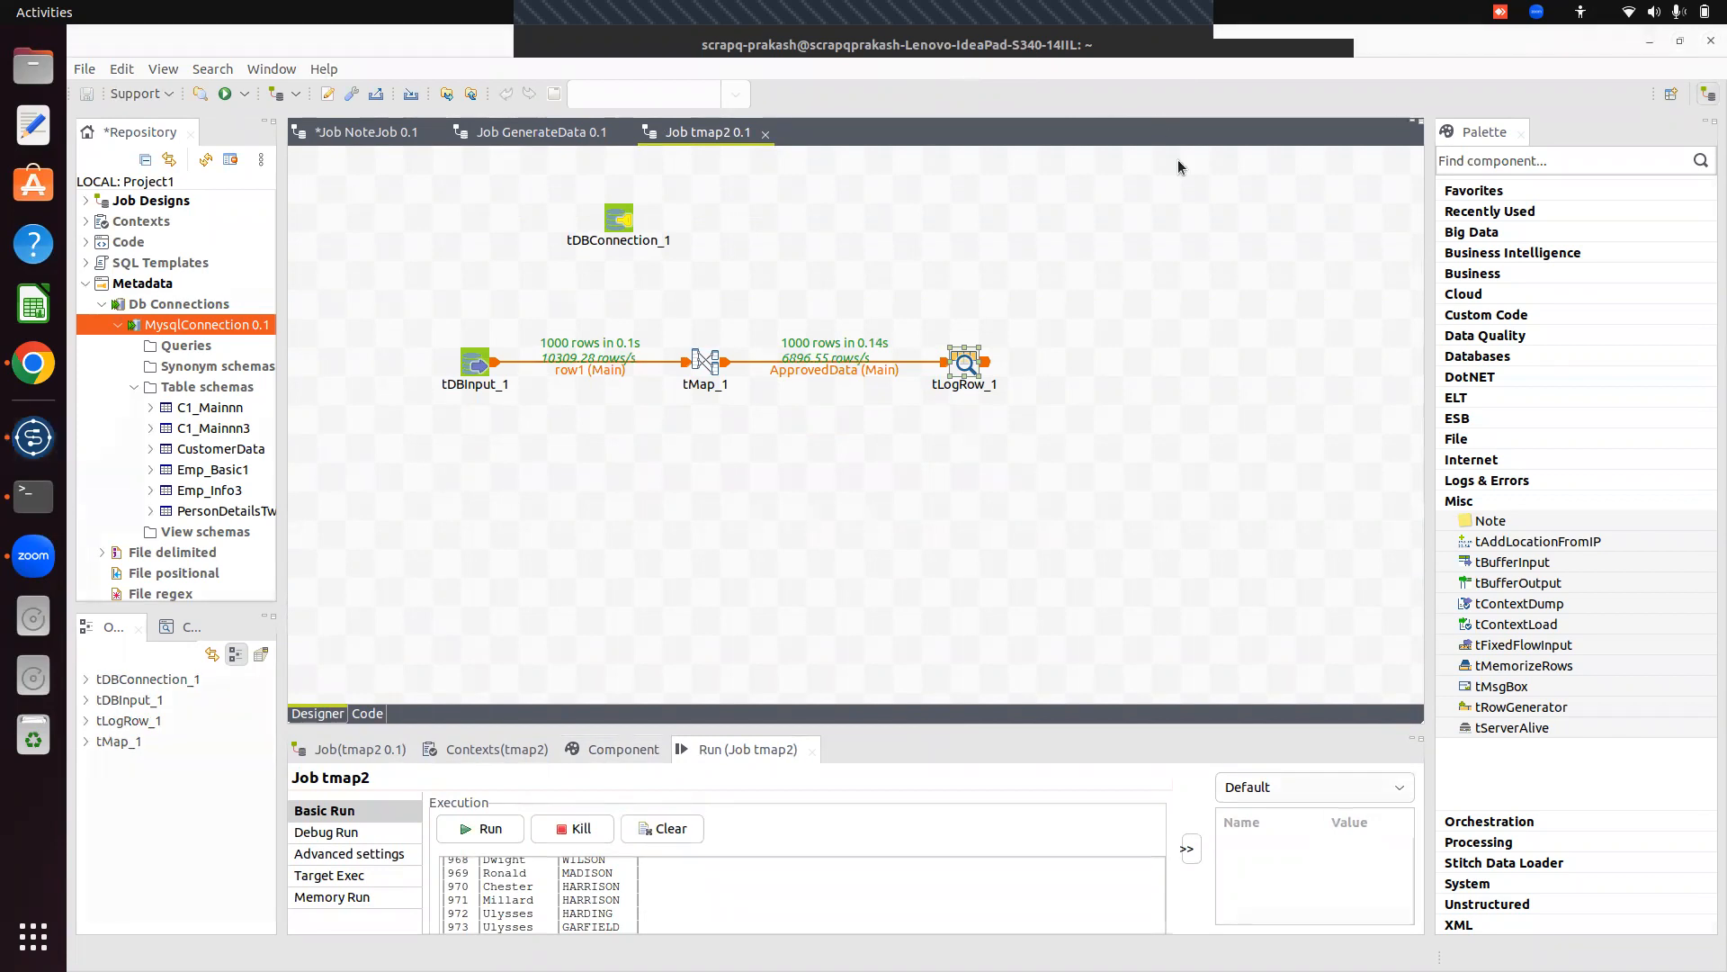
left_click(1185, 131)
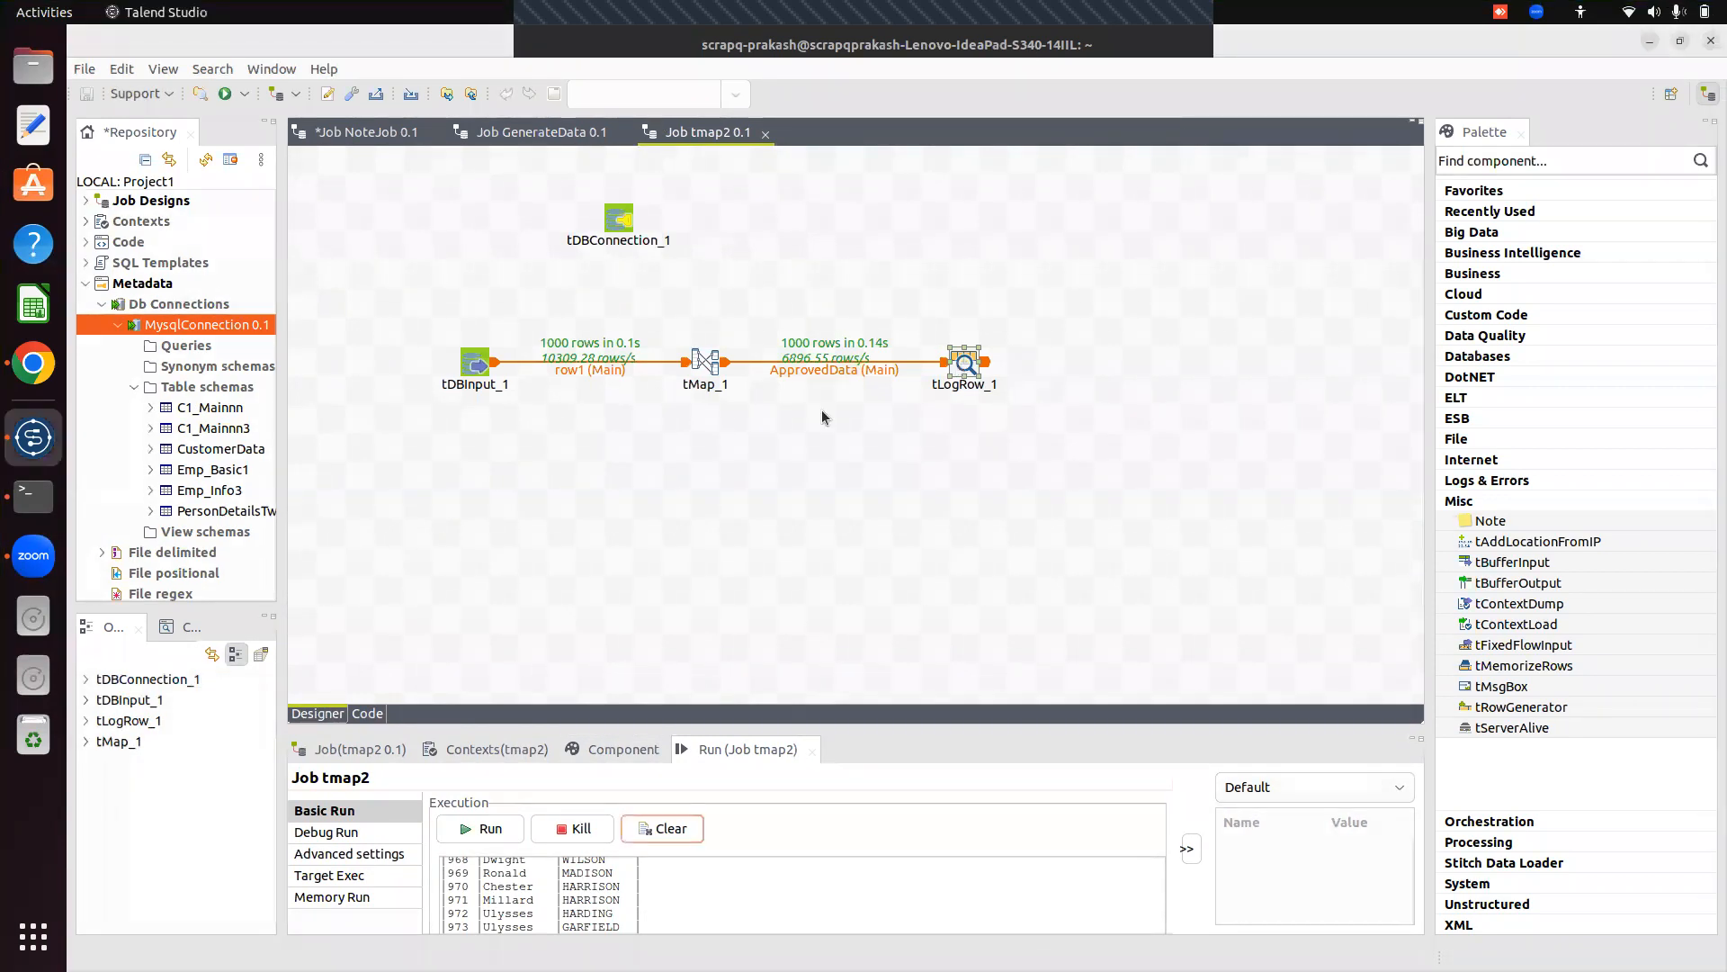
Add a tMysqlInput component to the job, placed on the canvas below tMap_1.
left_click(692, 536)
type("t")
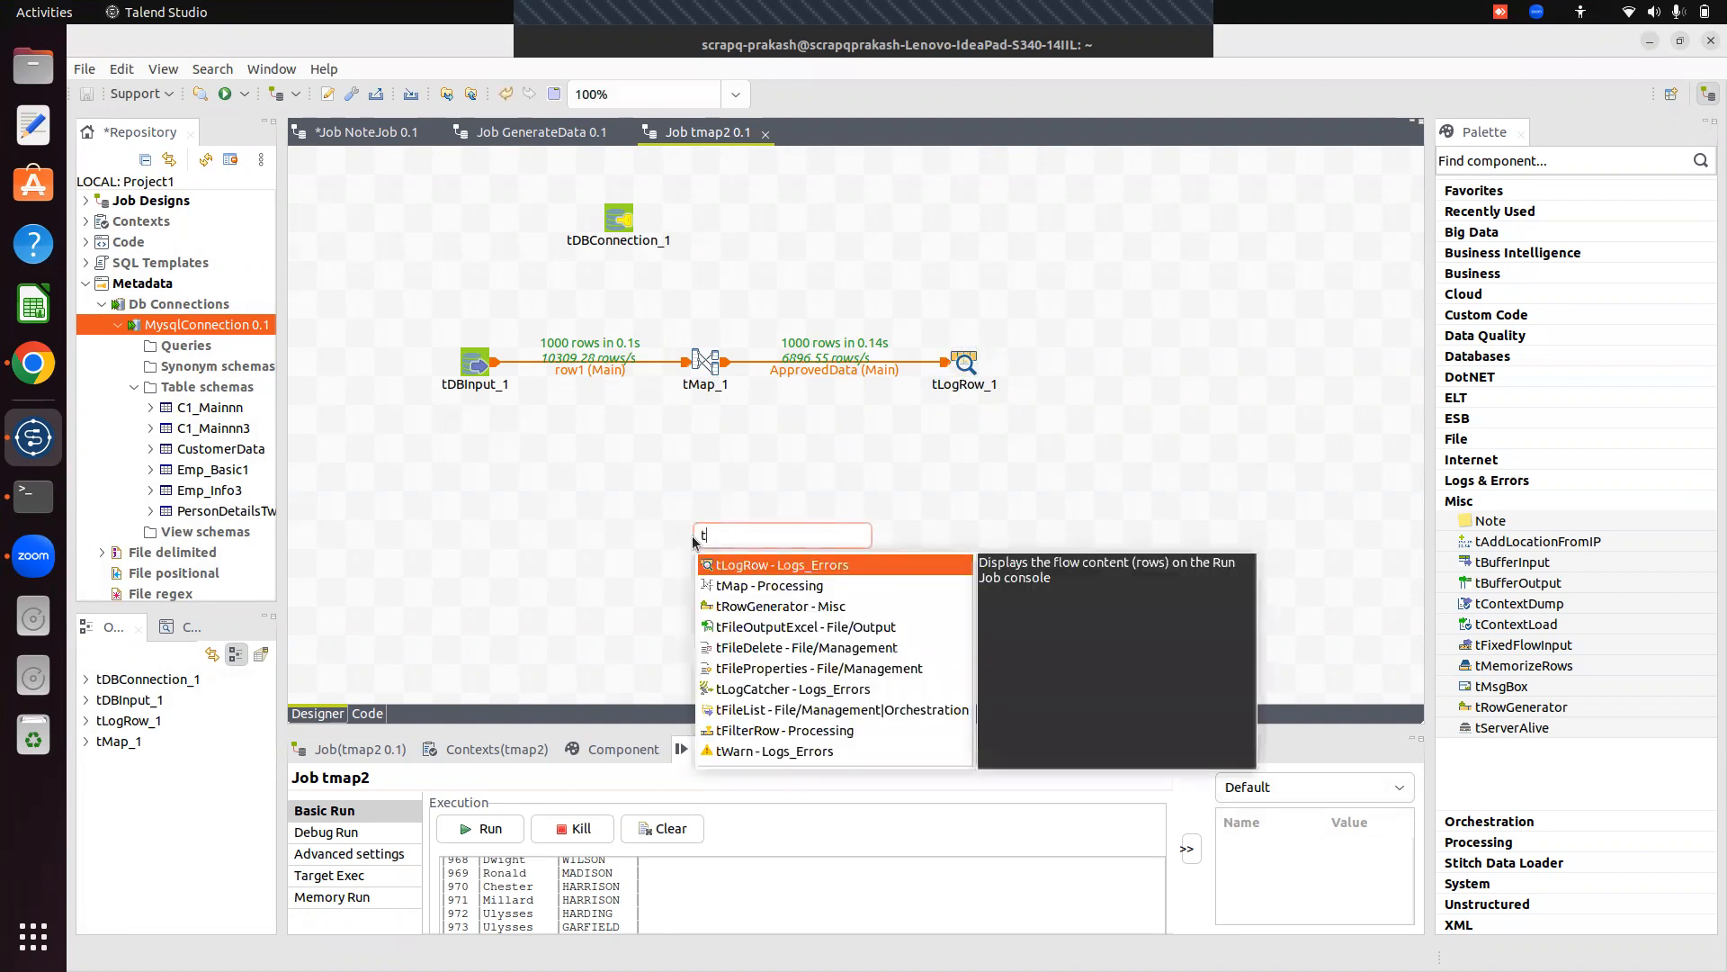
type("dbin")
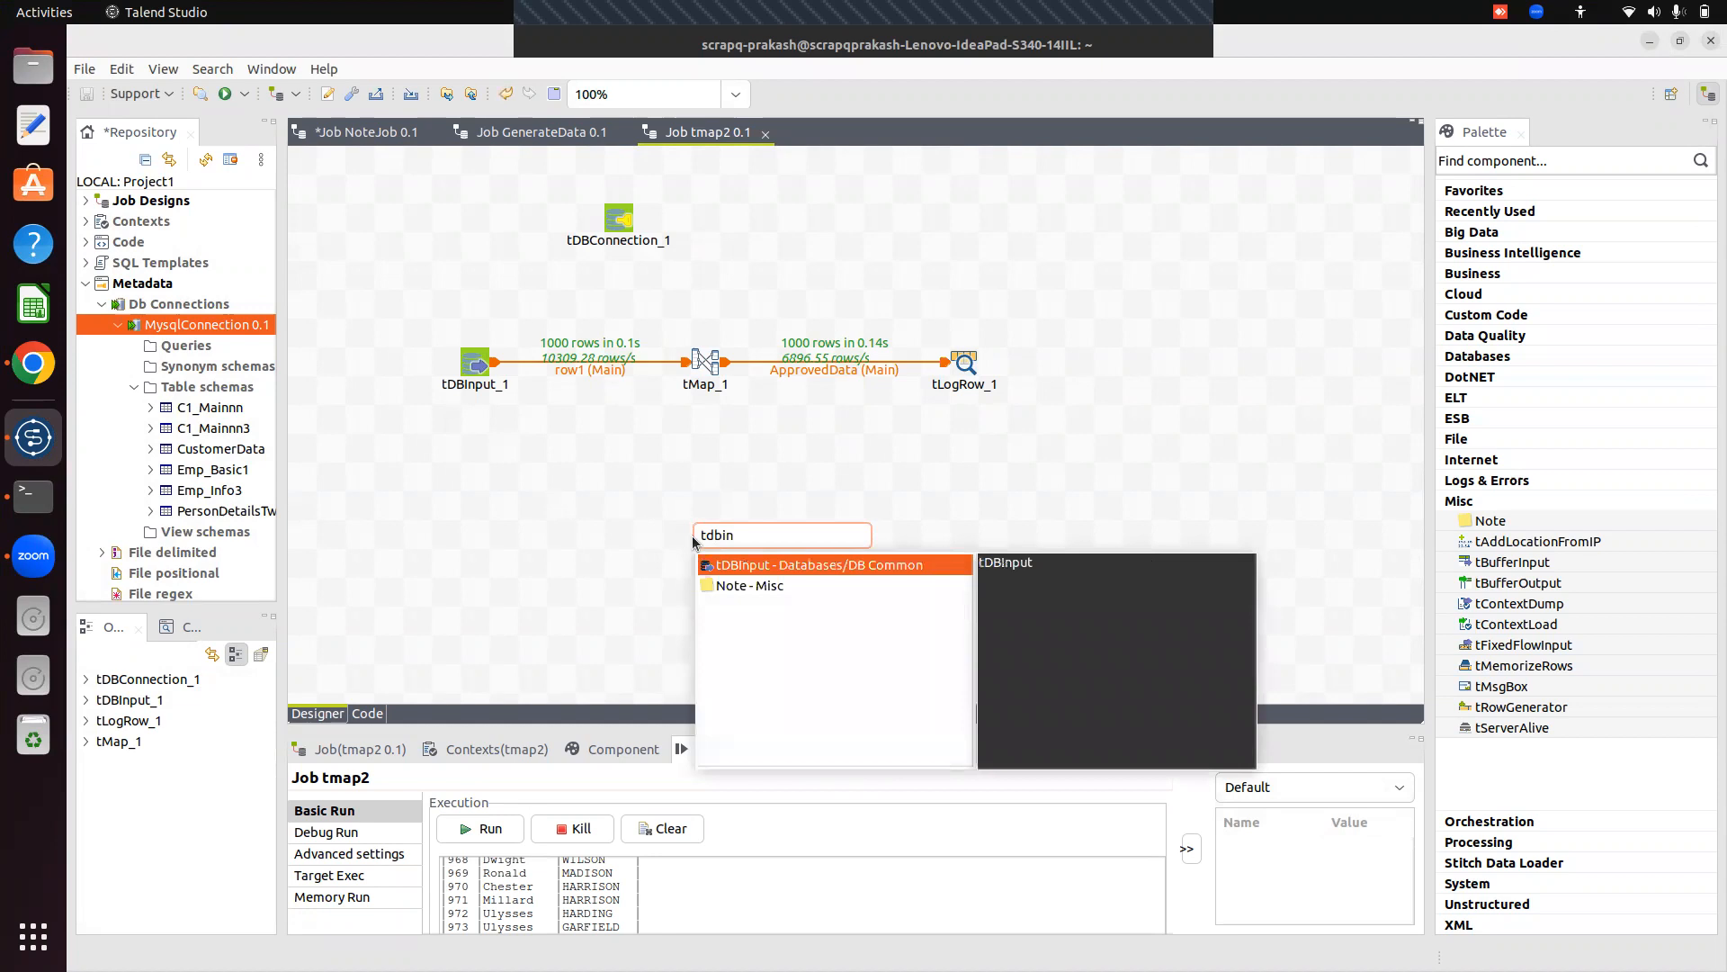
key("BackSpace")
key("BackSpace")
key("BackSpace")
key("BackSpace")
type("mysql")
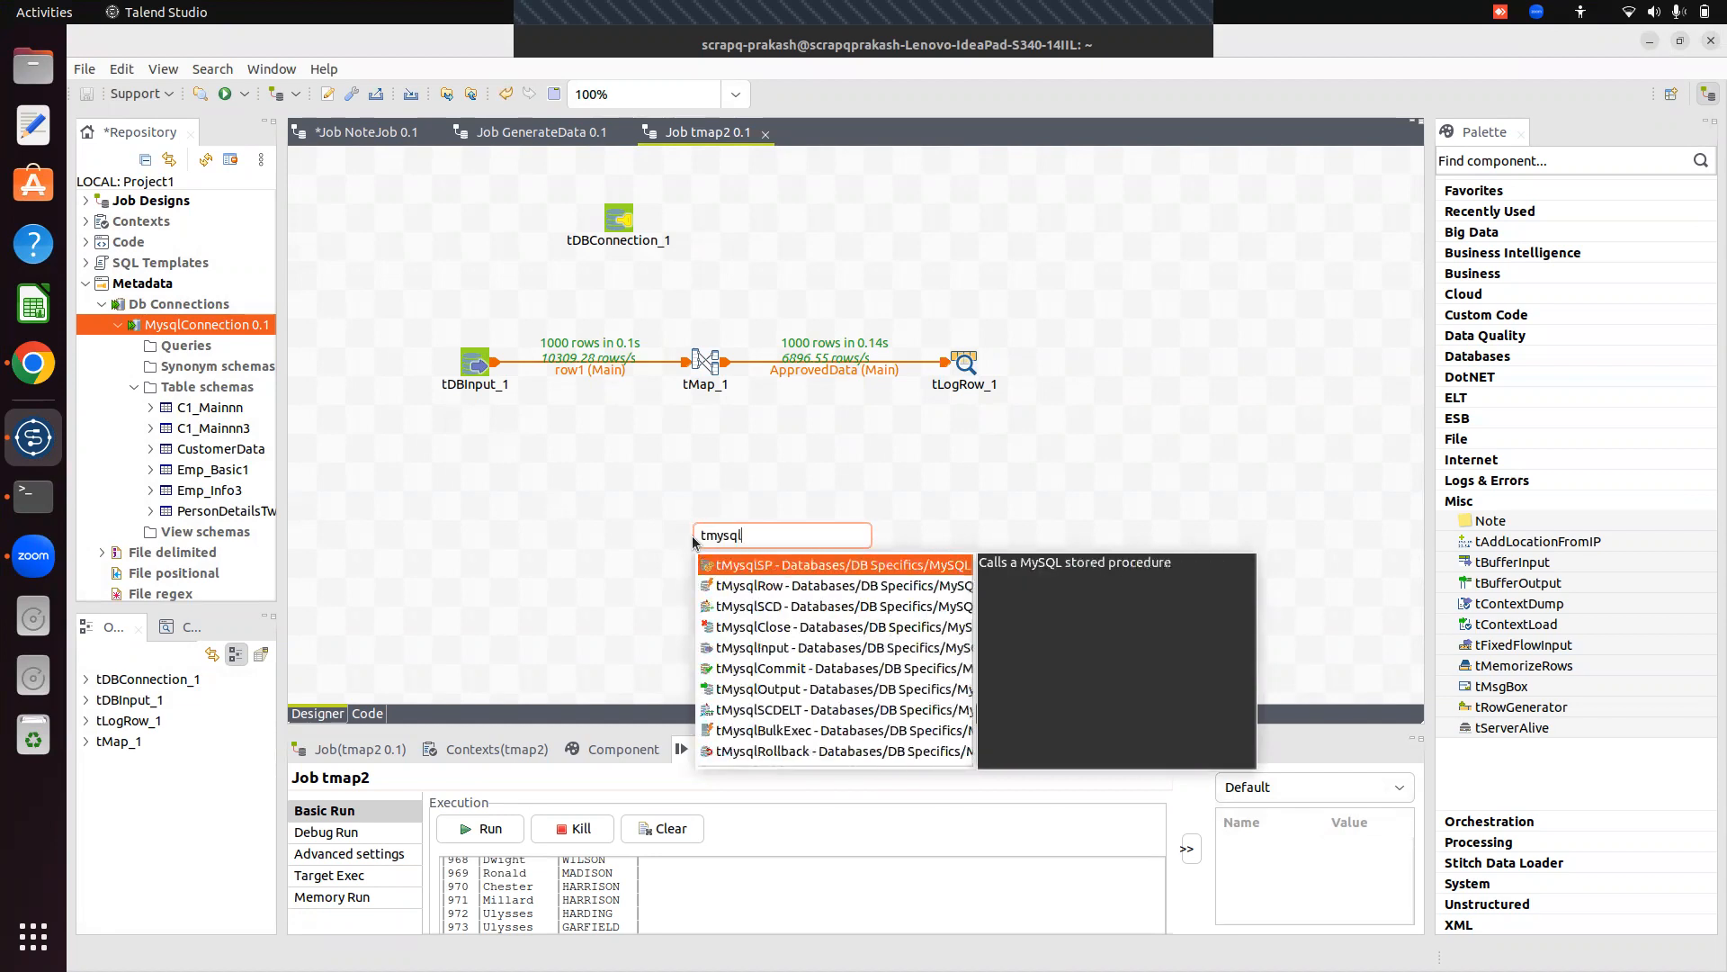
key("Down")
key("Down")
key("Down")
key("Down")
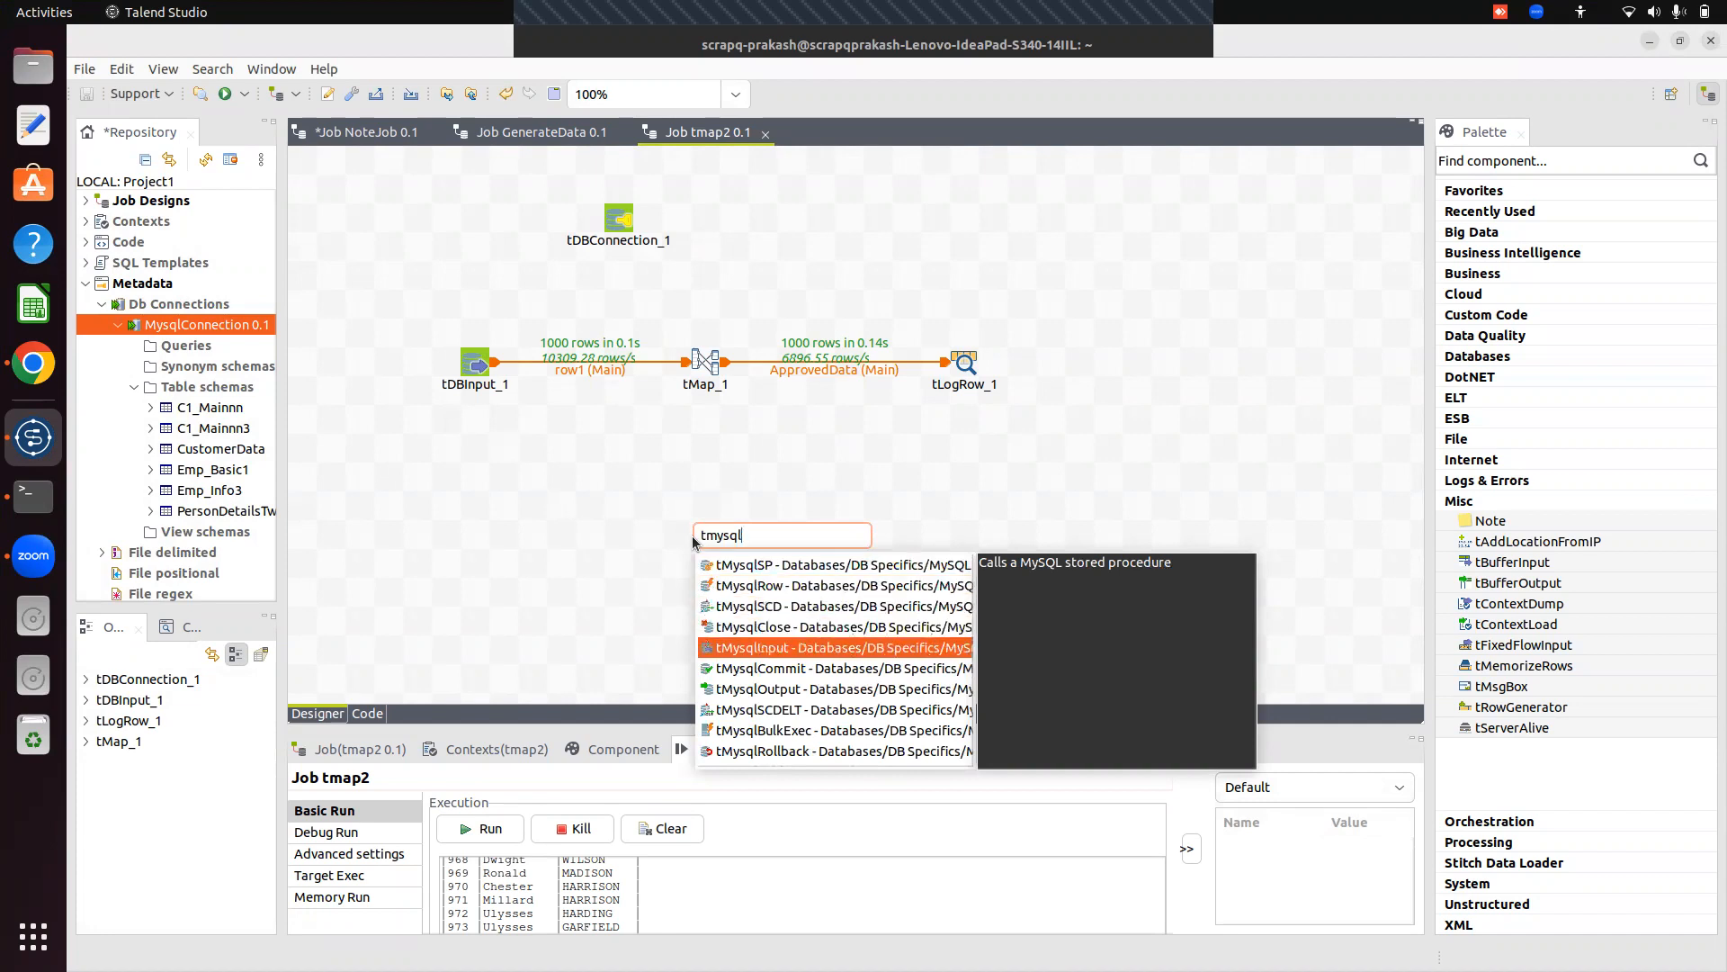
key("Return")
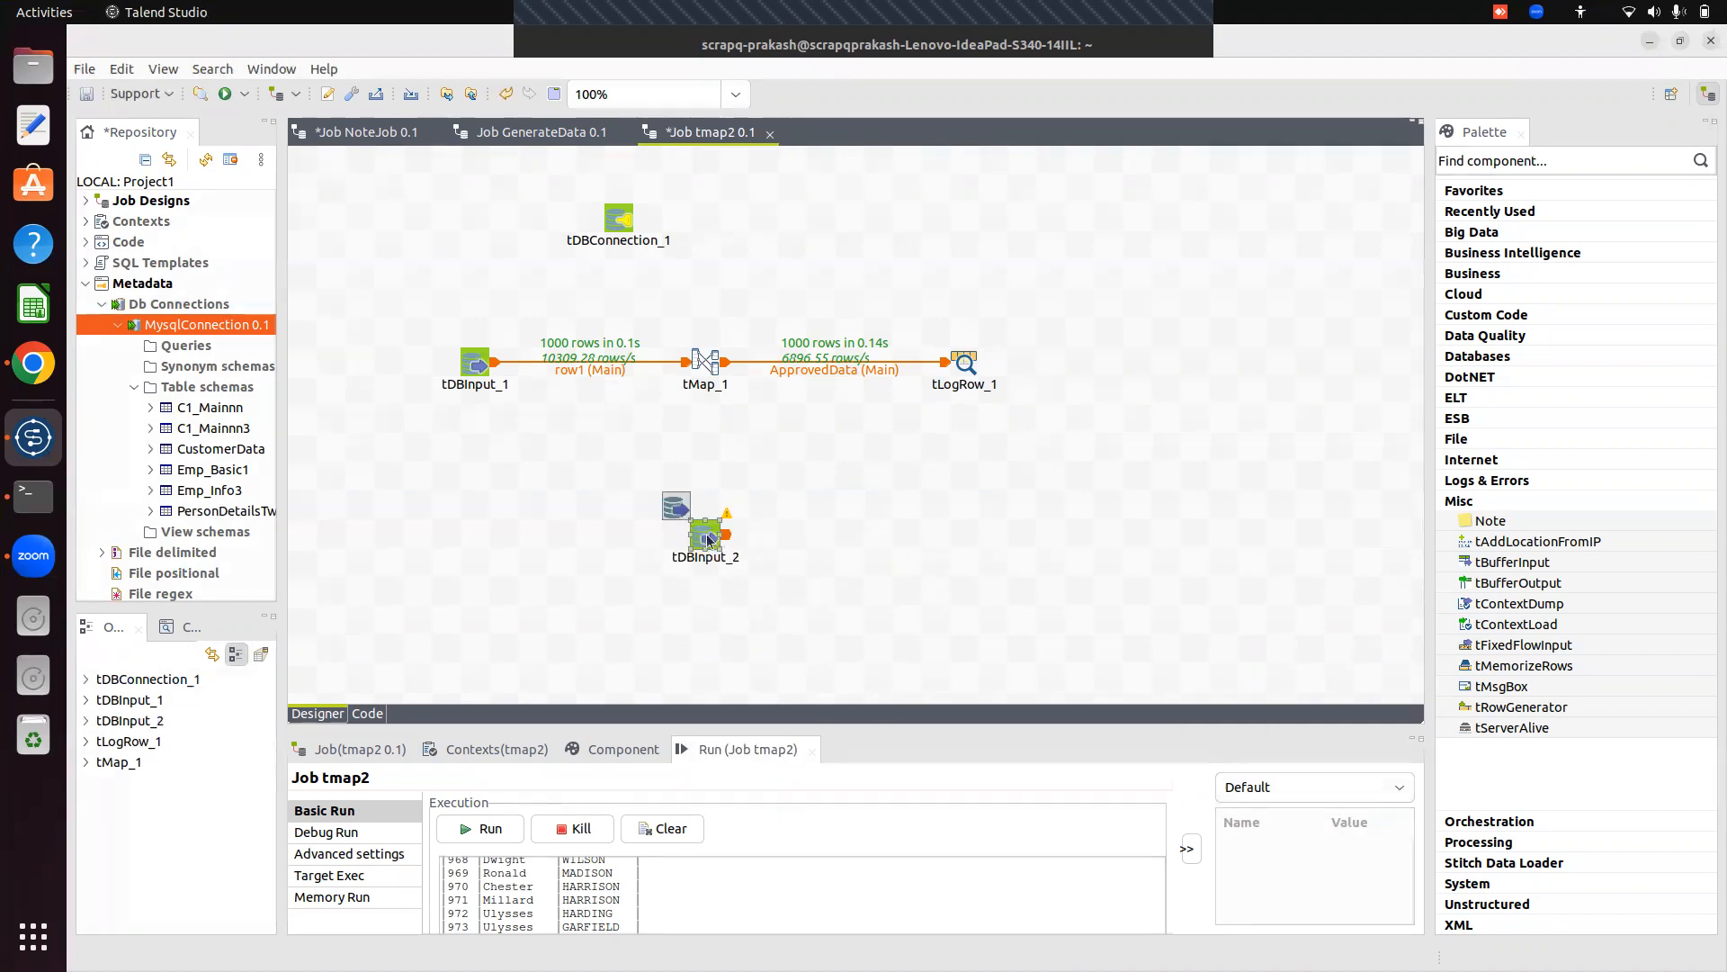
Connect the new database input tDBInput_2 to tMap_1 with a main row as a lookup.
right_click(710, 540)
mouse_move(854, 551)
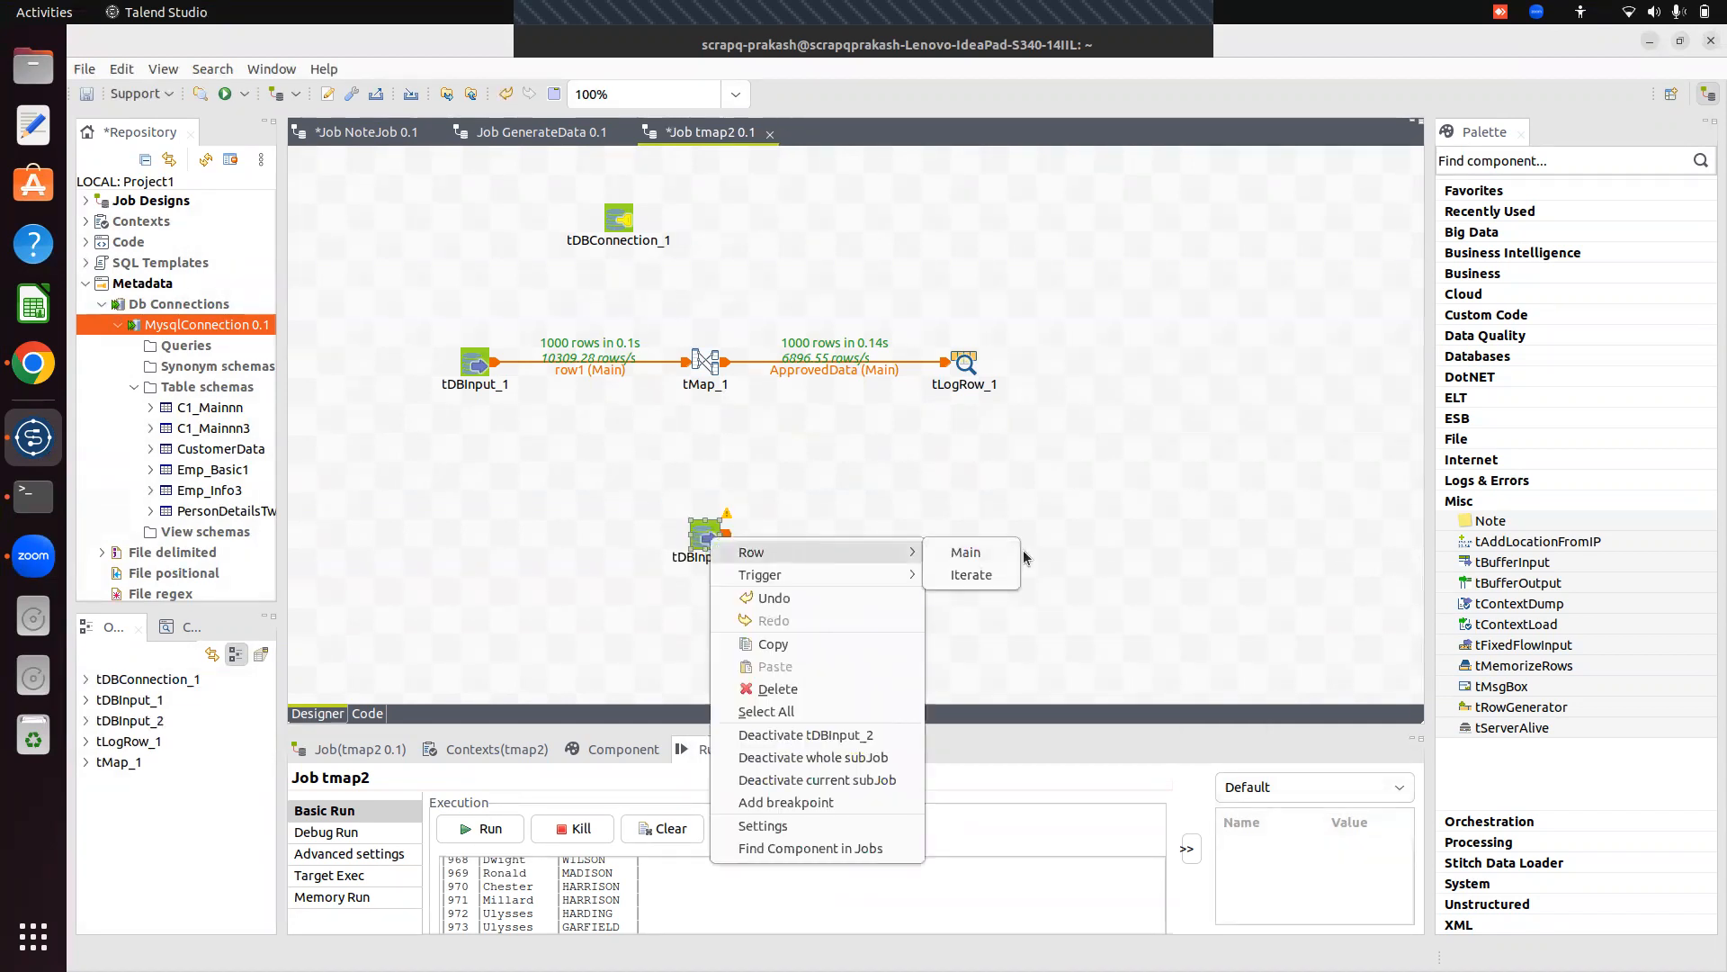
left_click(967, 553)
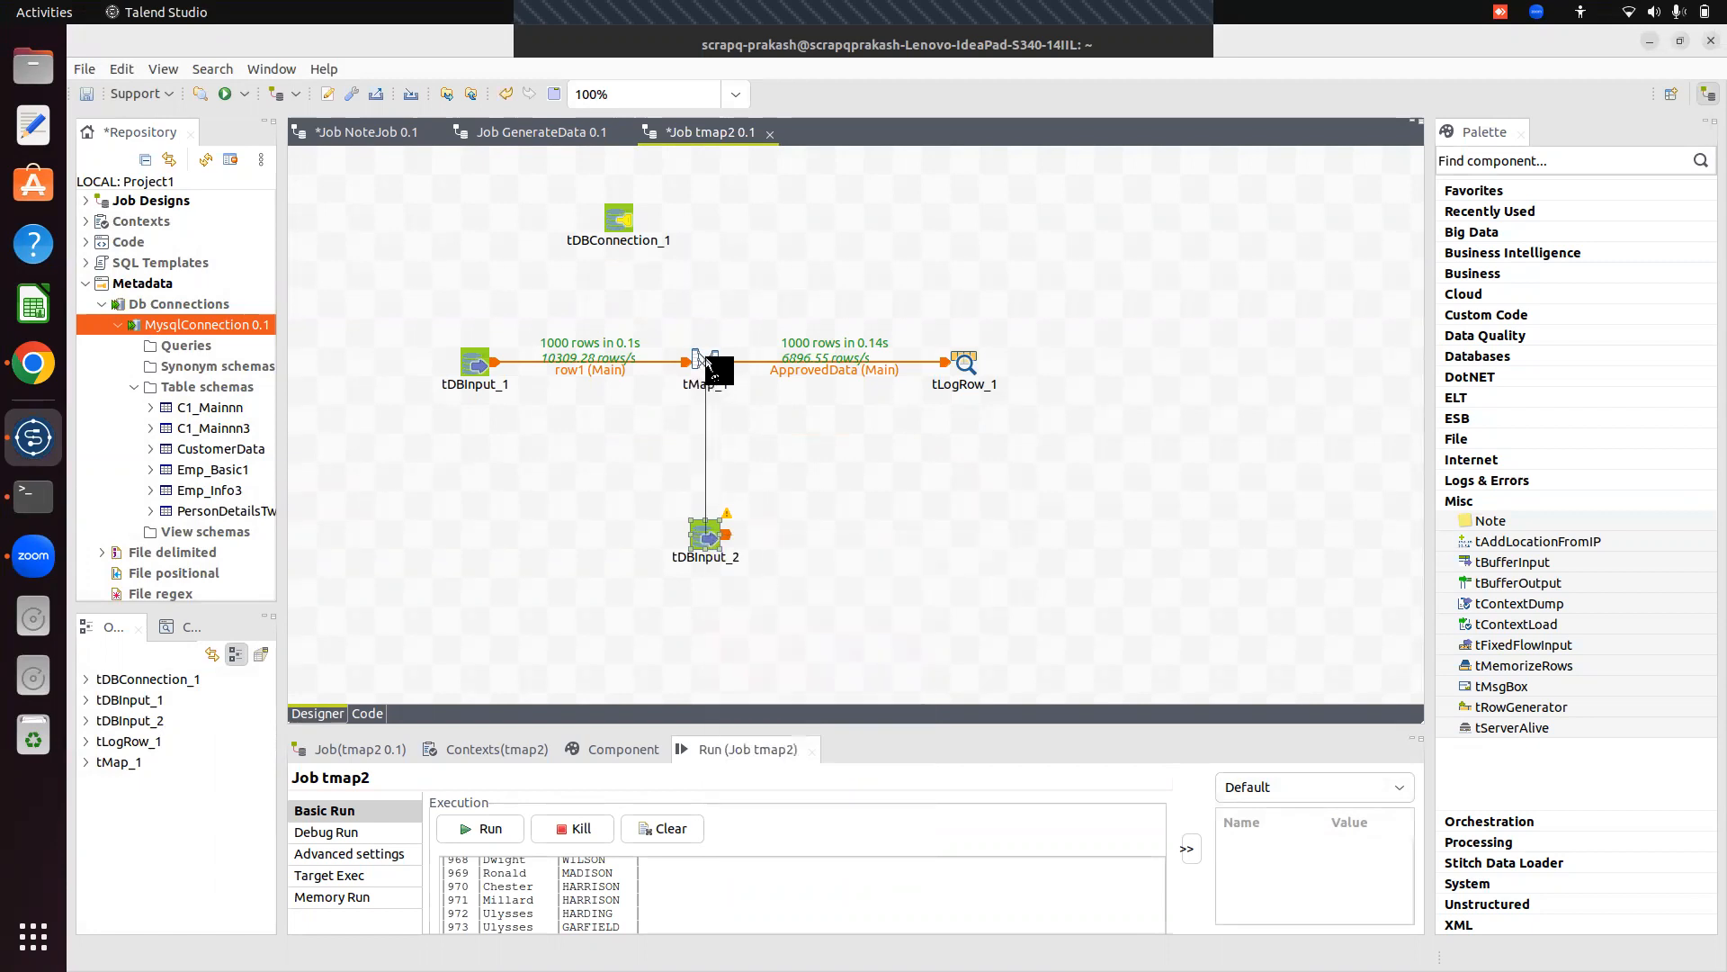
left_click(707, 364)
Open the basic settings of tDBInput_2 and set it to use an existing connection.
left_click(703, 550)
left_click_drag(864, 727, 864, 519)
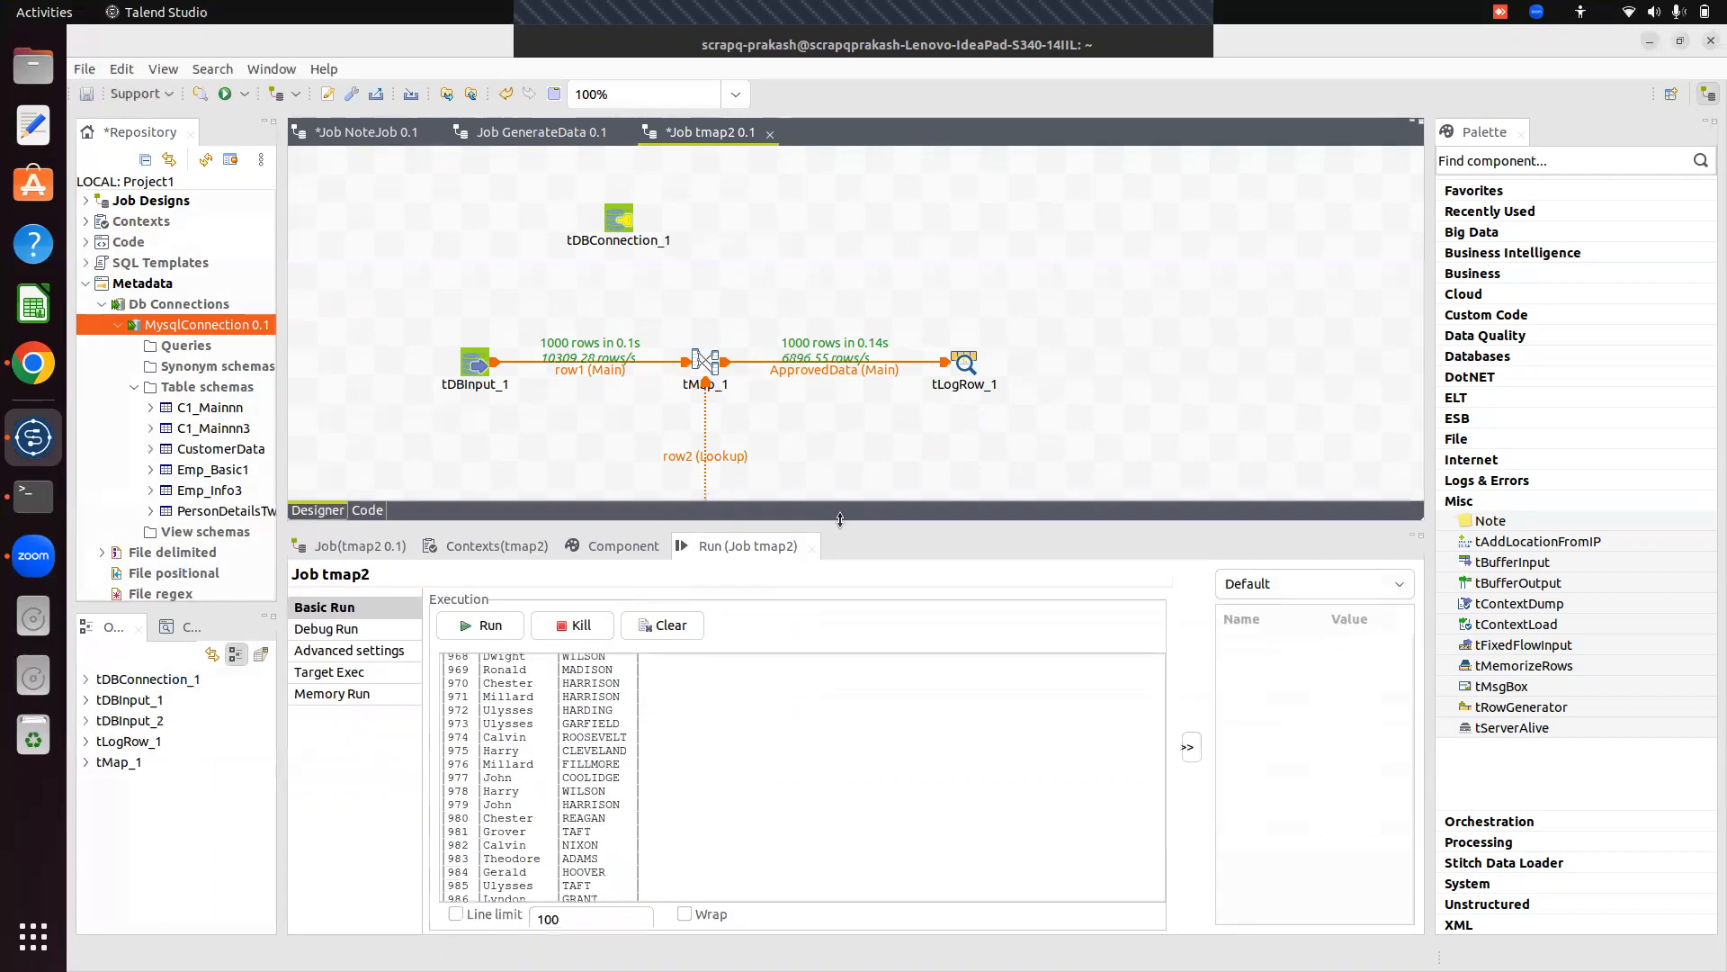
left_click(623, 540)
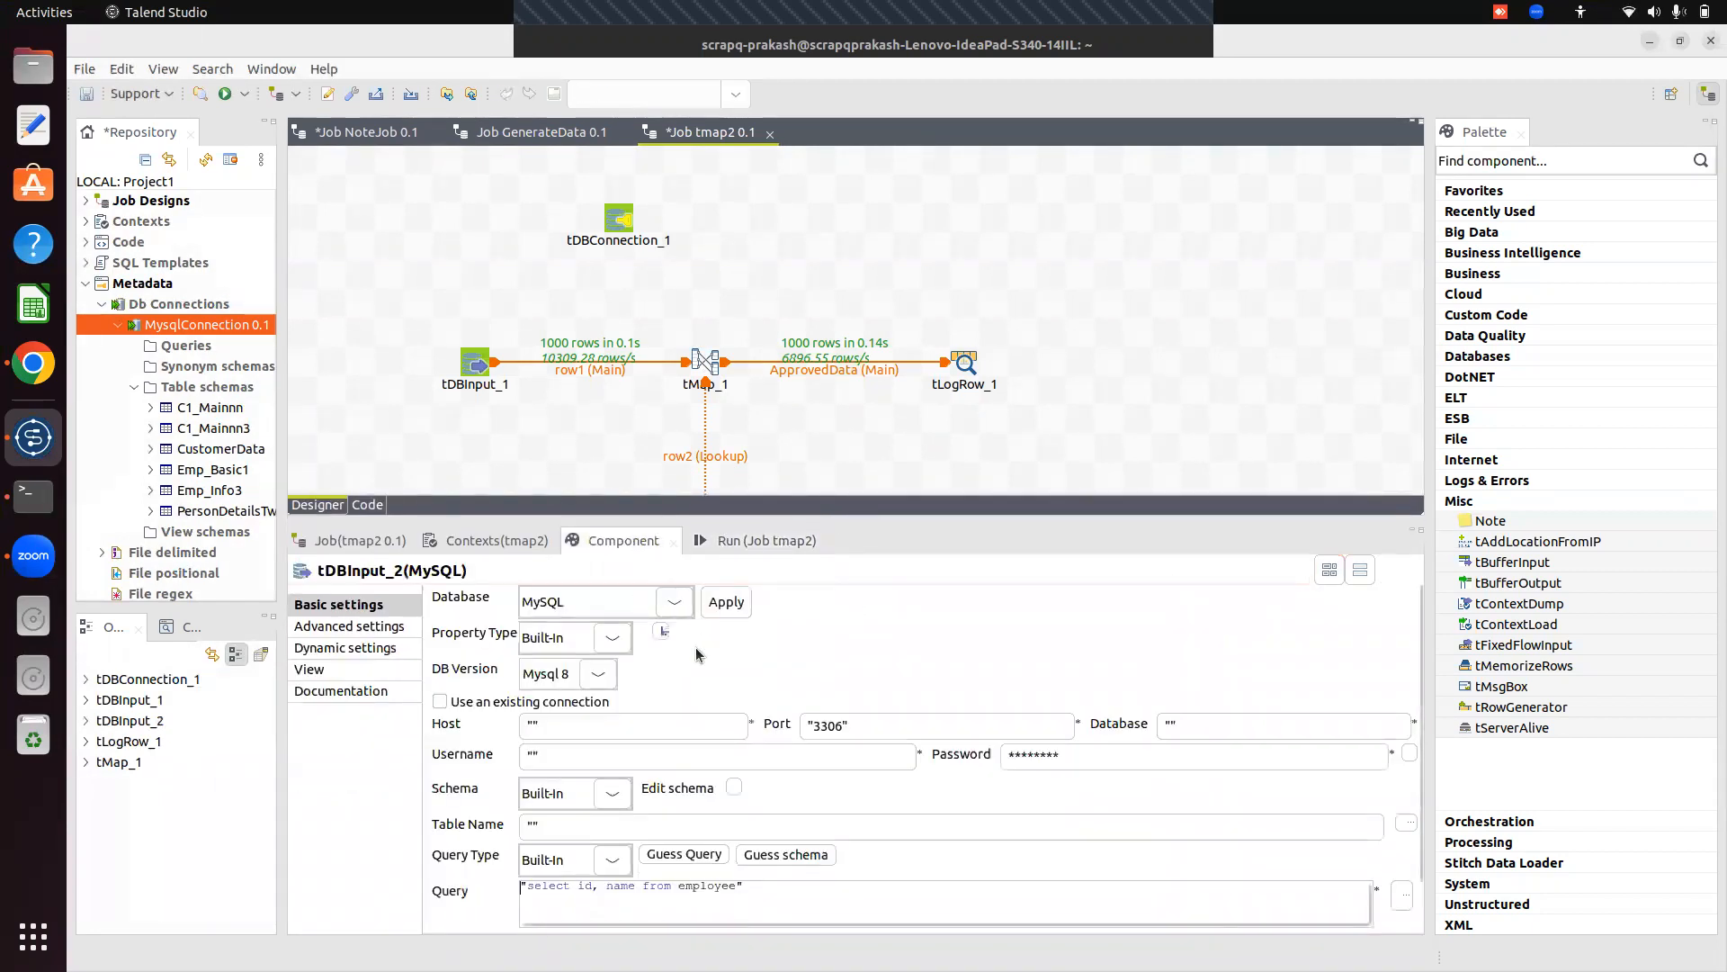
left_click(440, 702)
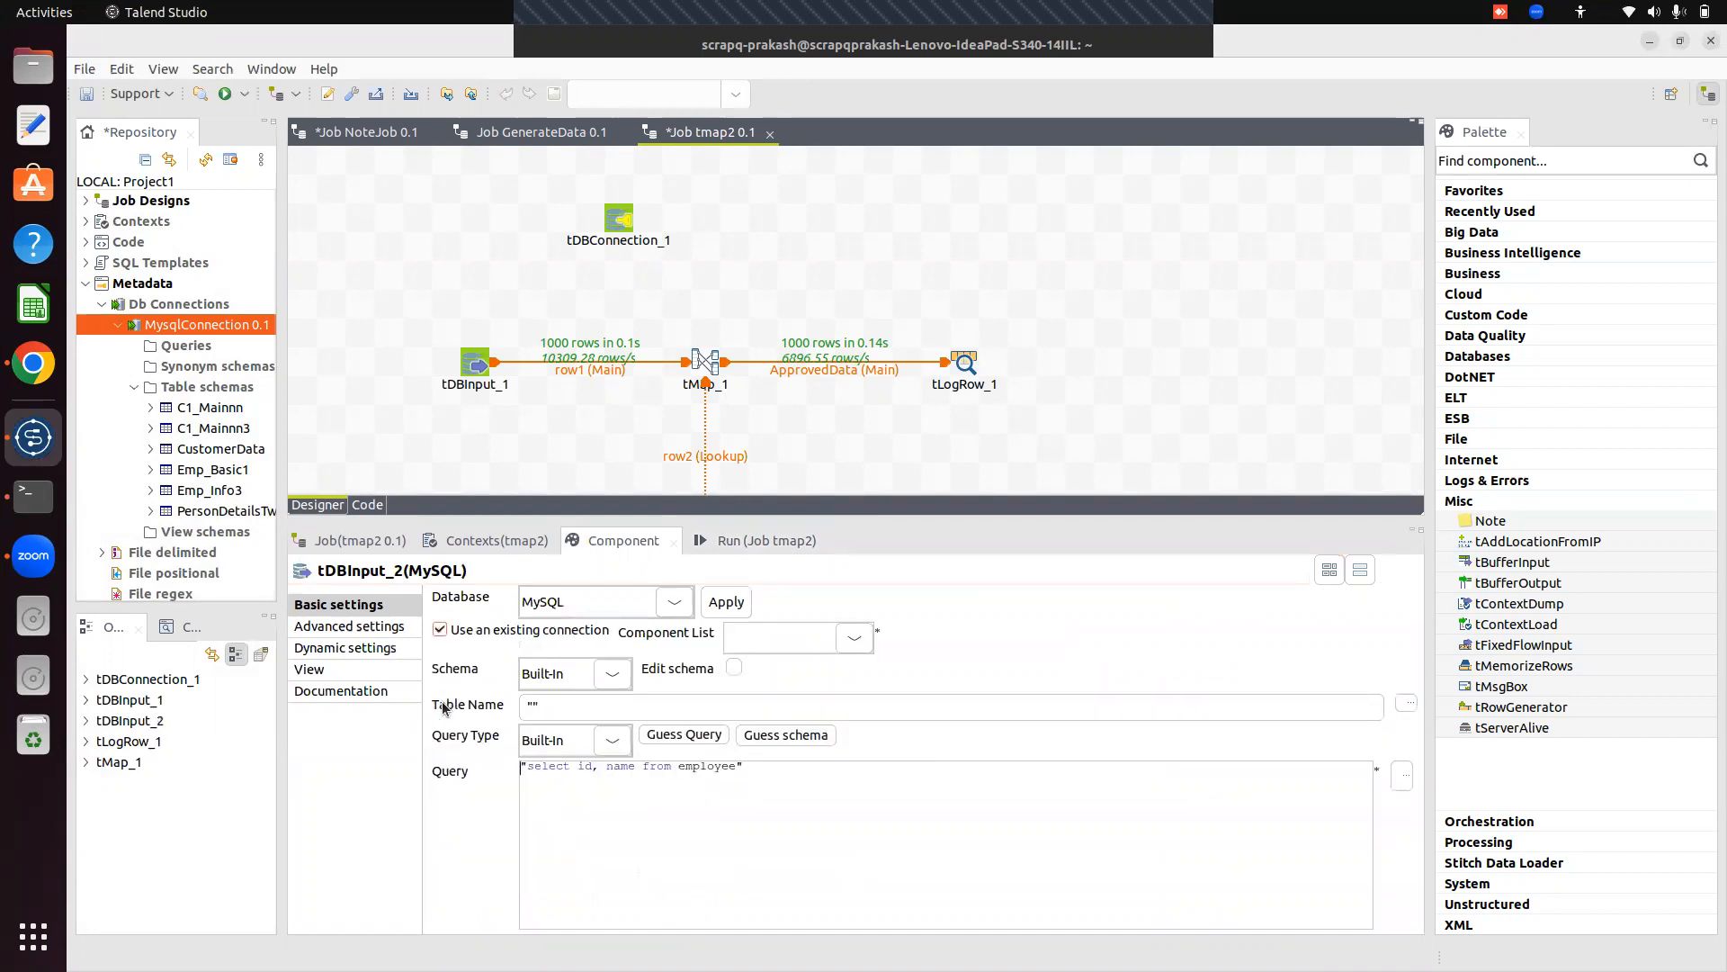
Set tDBInput_2's schema to the repository's Emp_Info3 table schema under MysqlConnection.
left_click(613, 673)
left_click(574, 719)
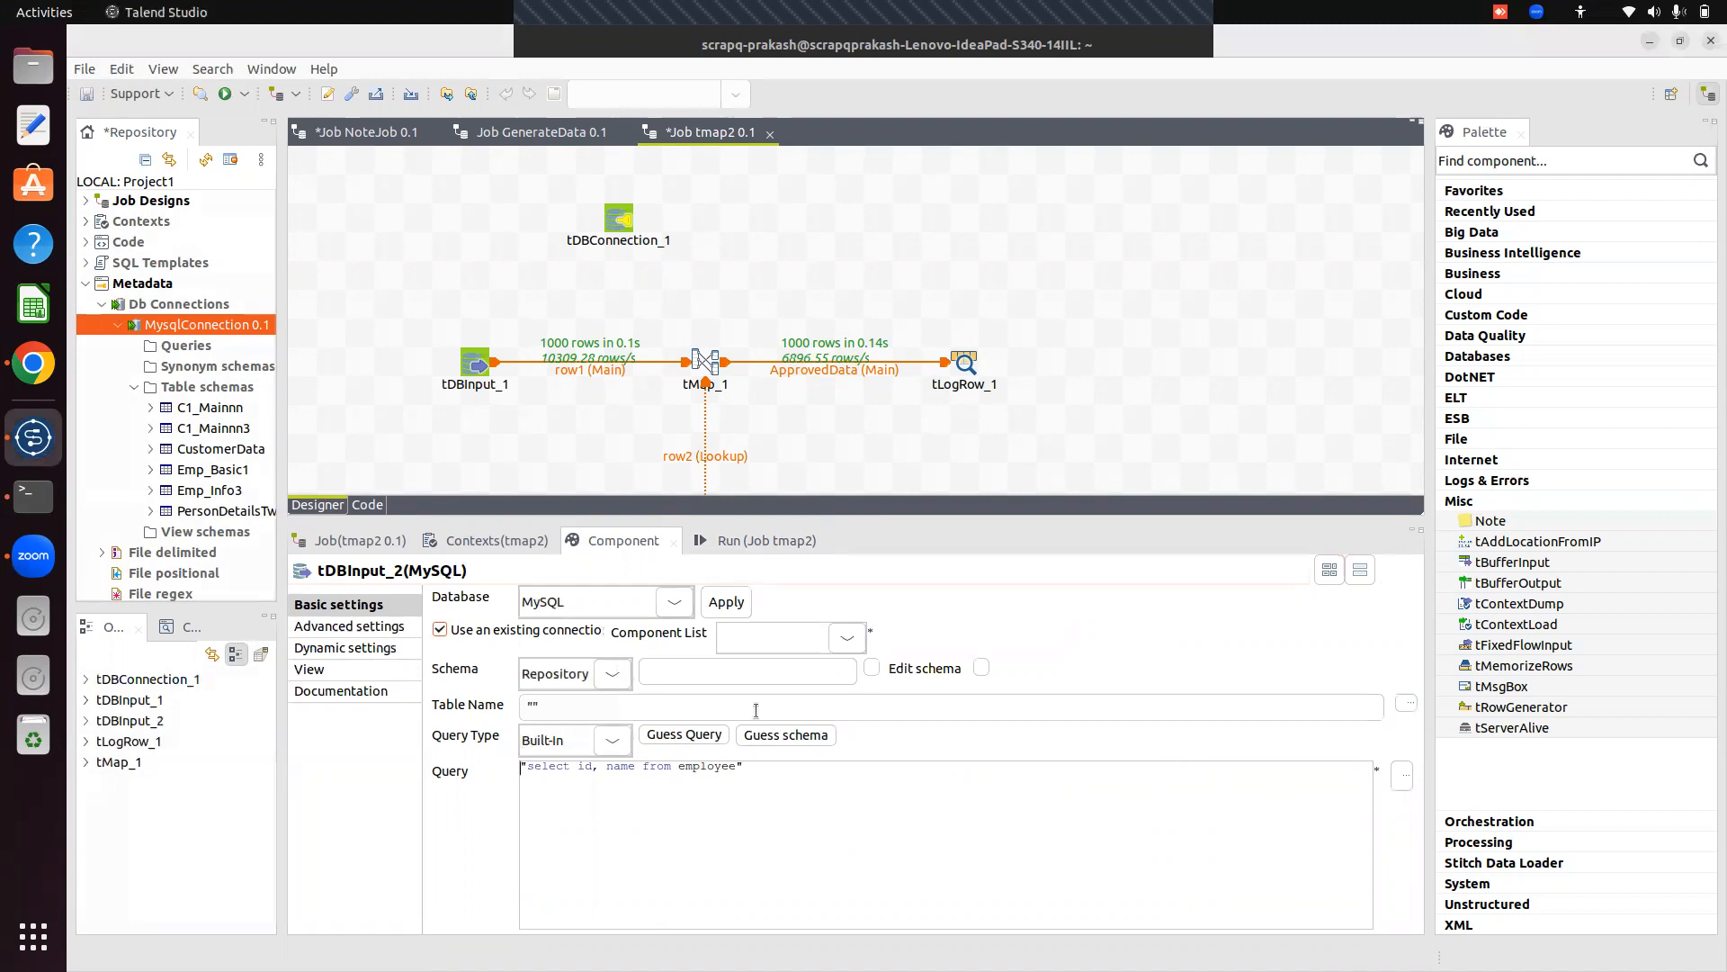
left_click(872, 668)
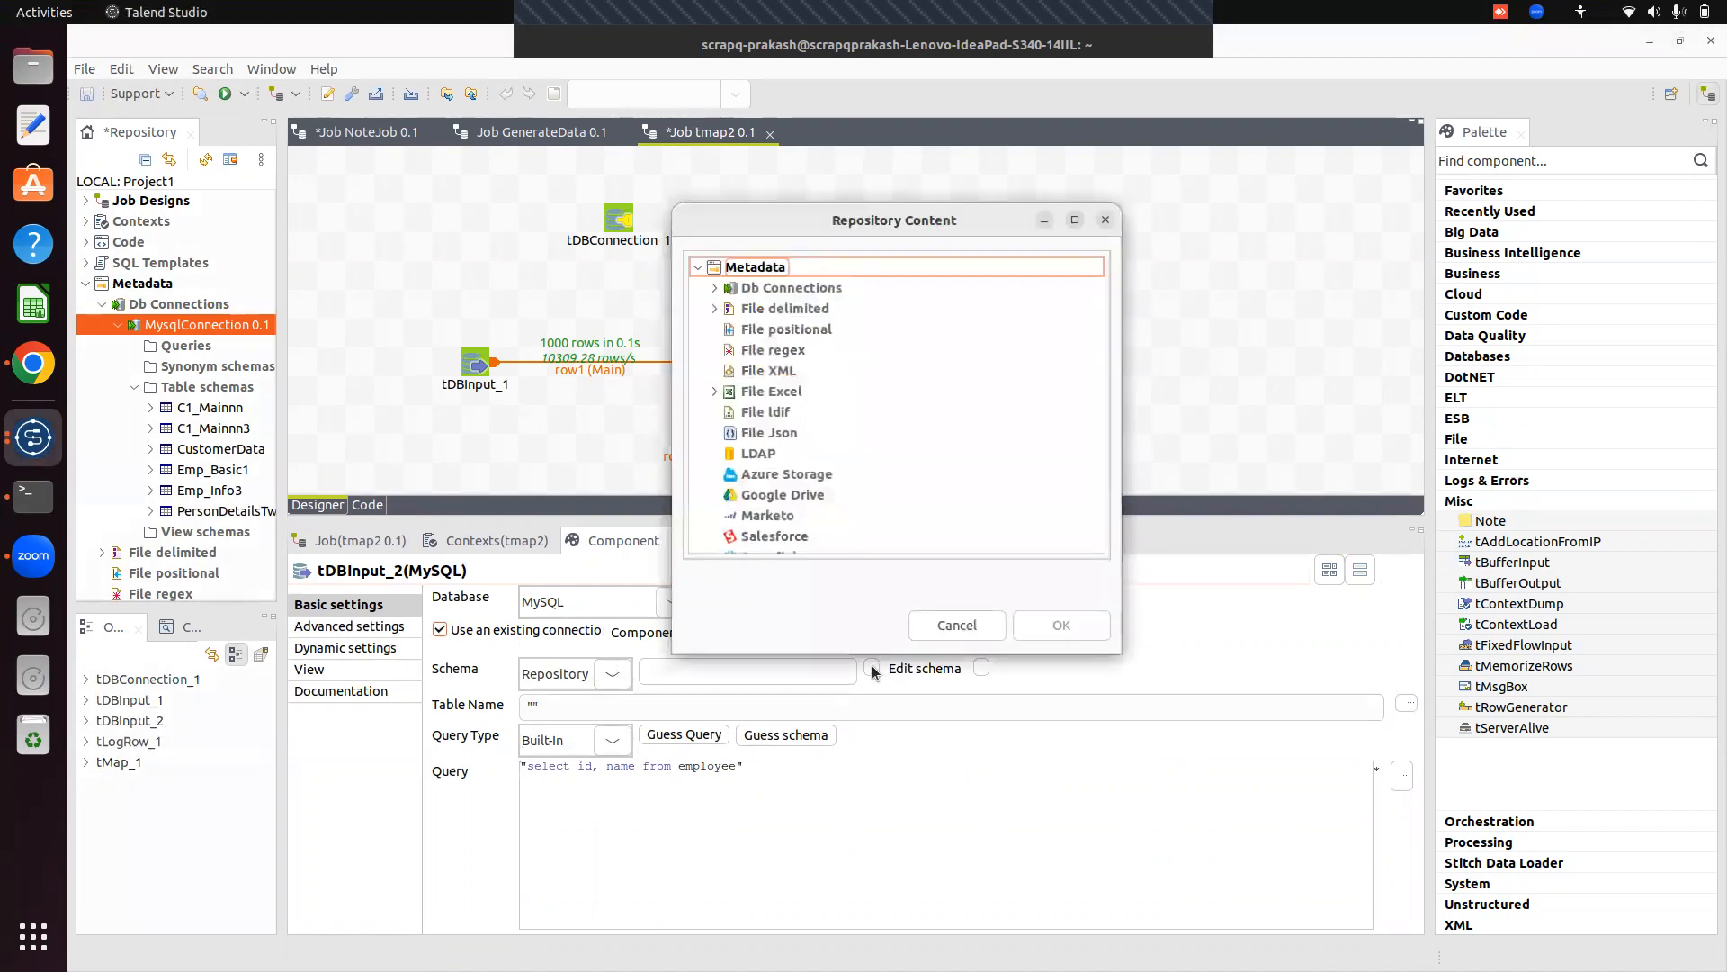
left_click(716, 308)
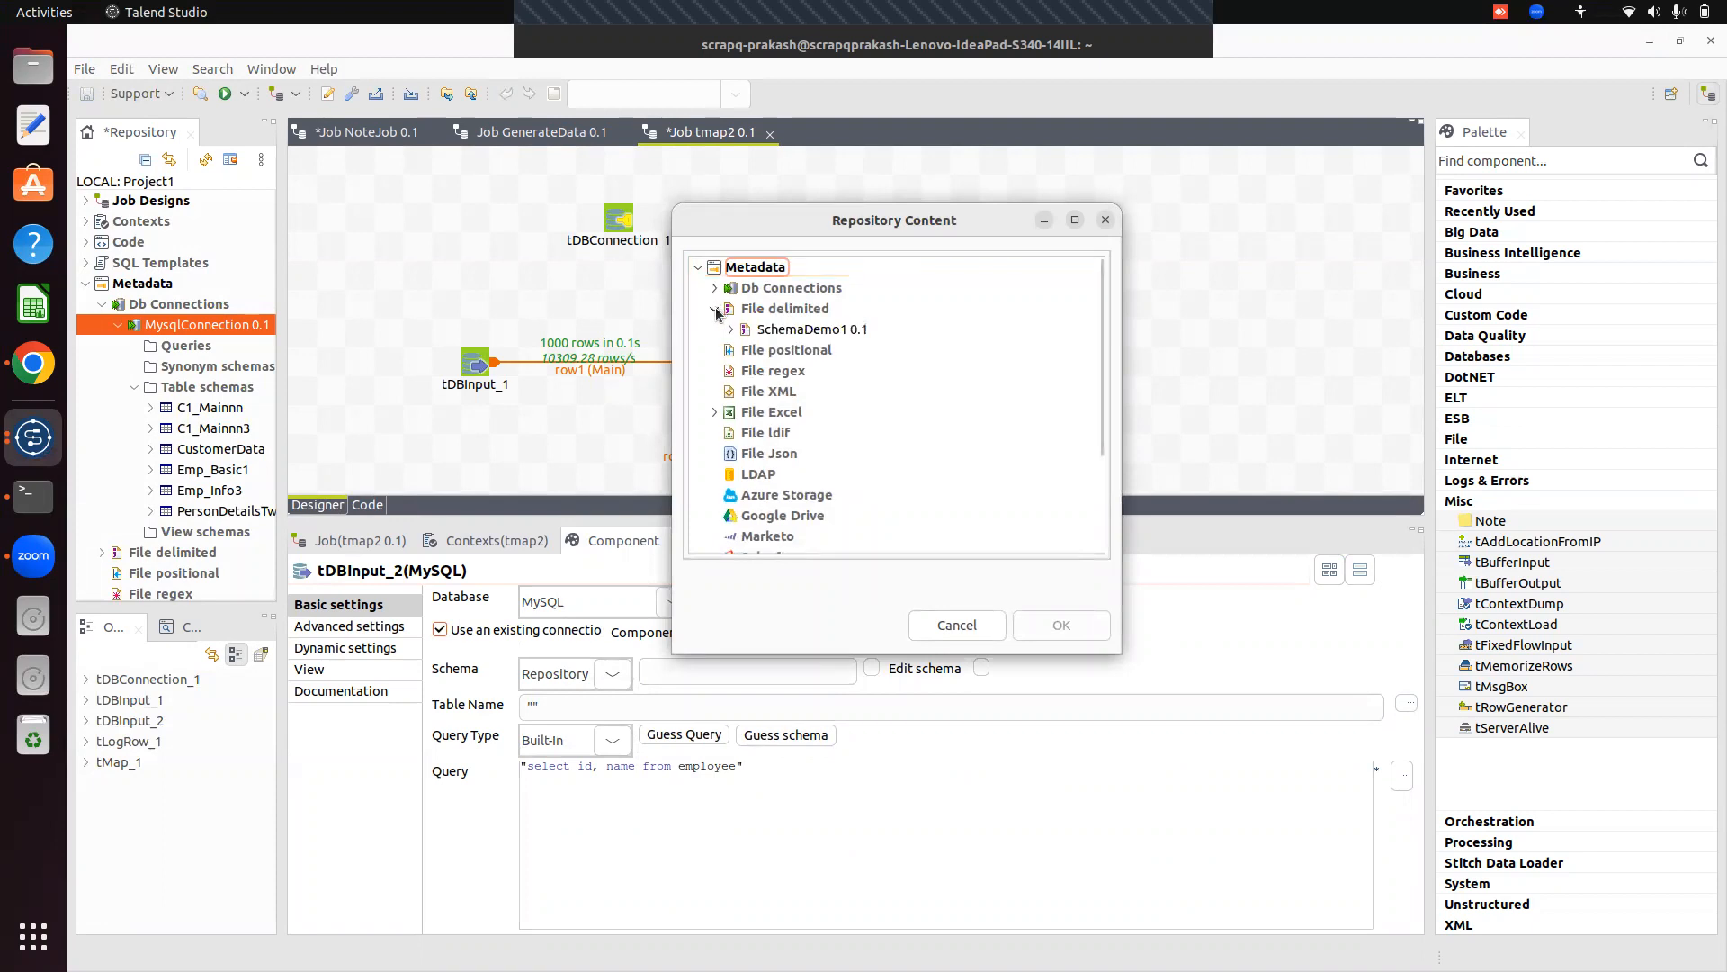
left_click(715, 308)
left_click(716, 287)
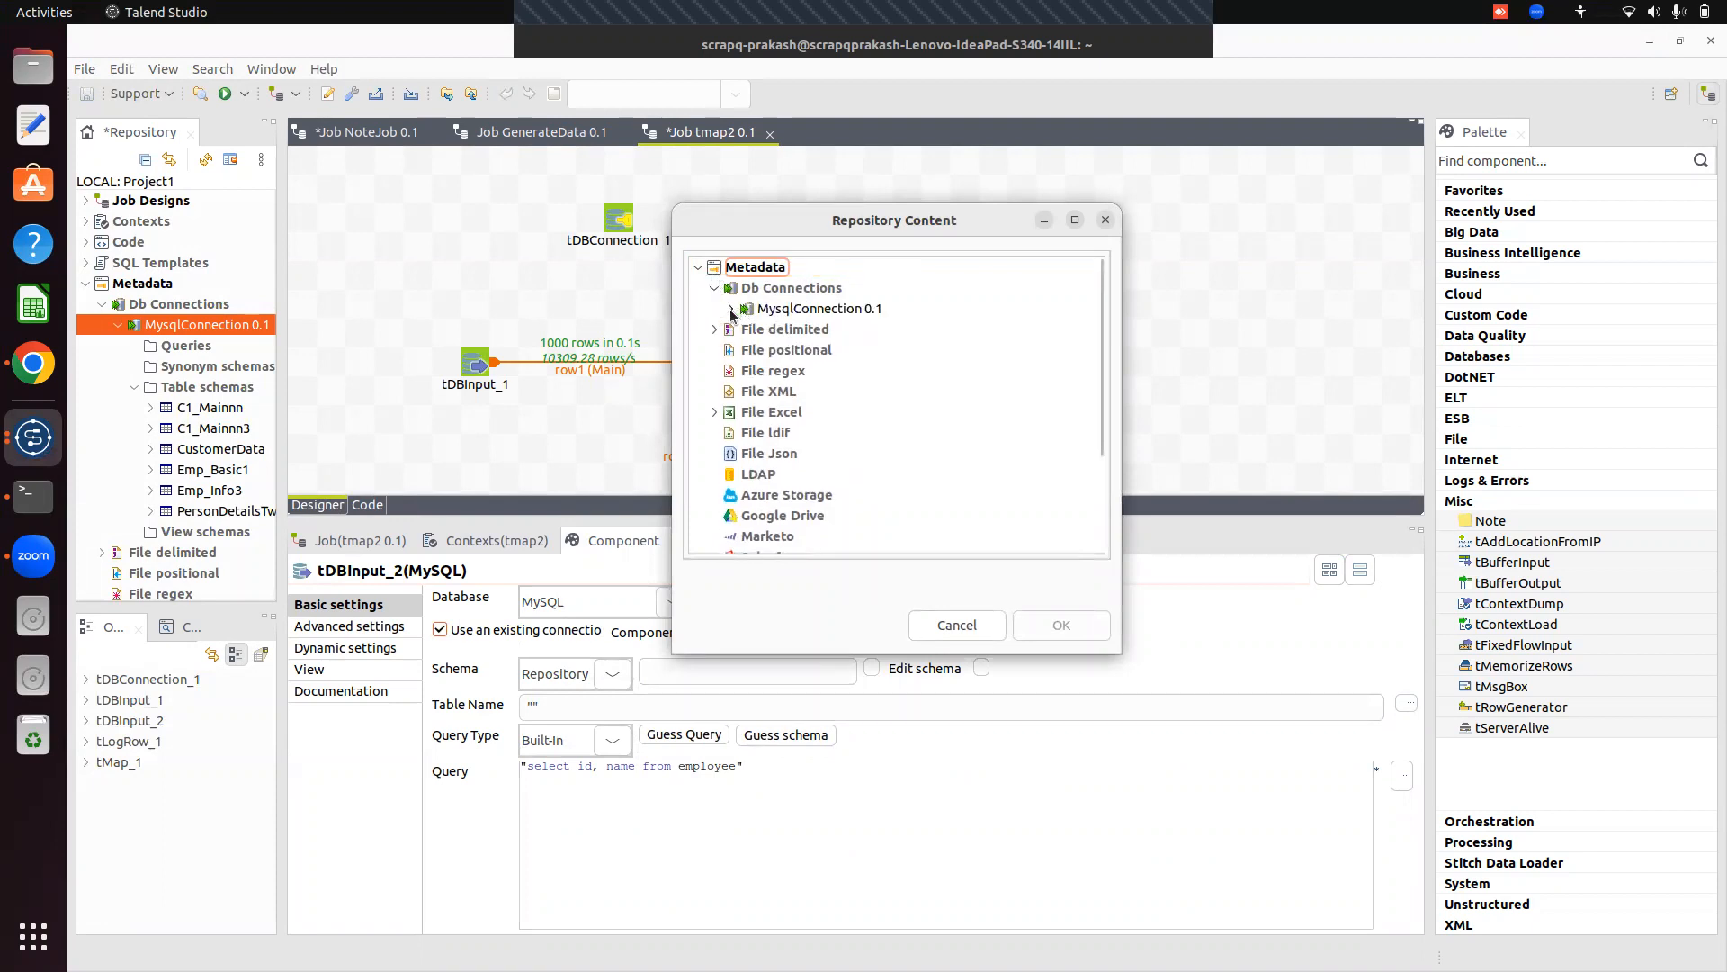
left_click(731, 309)
left_click(747, 370)
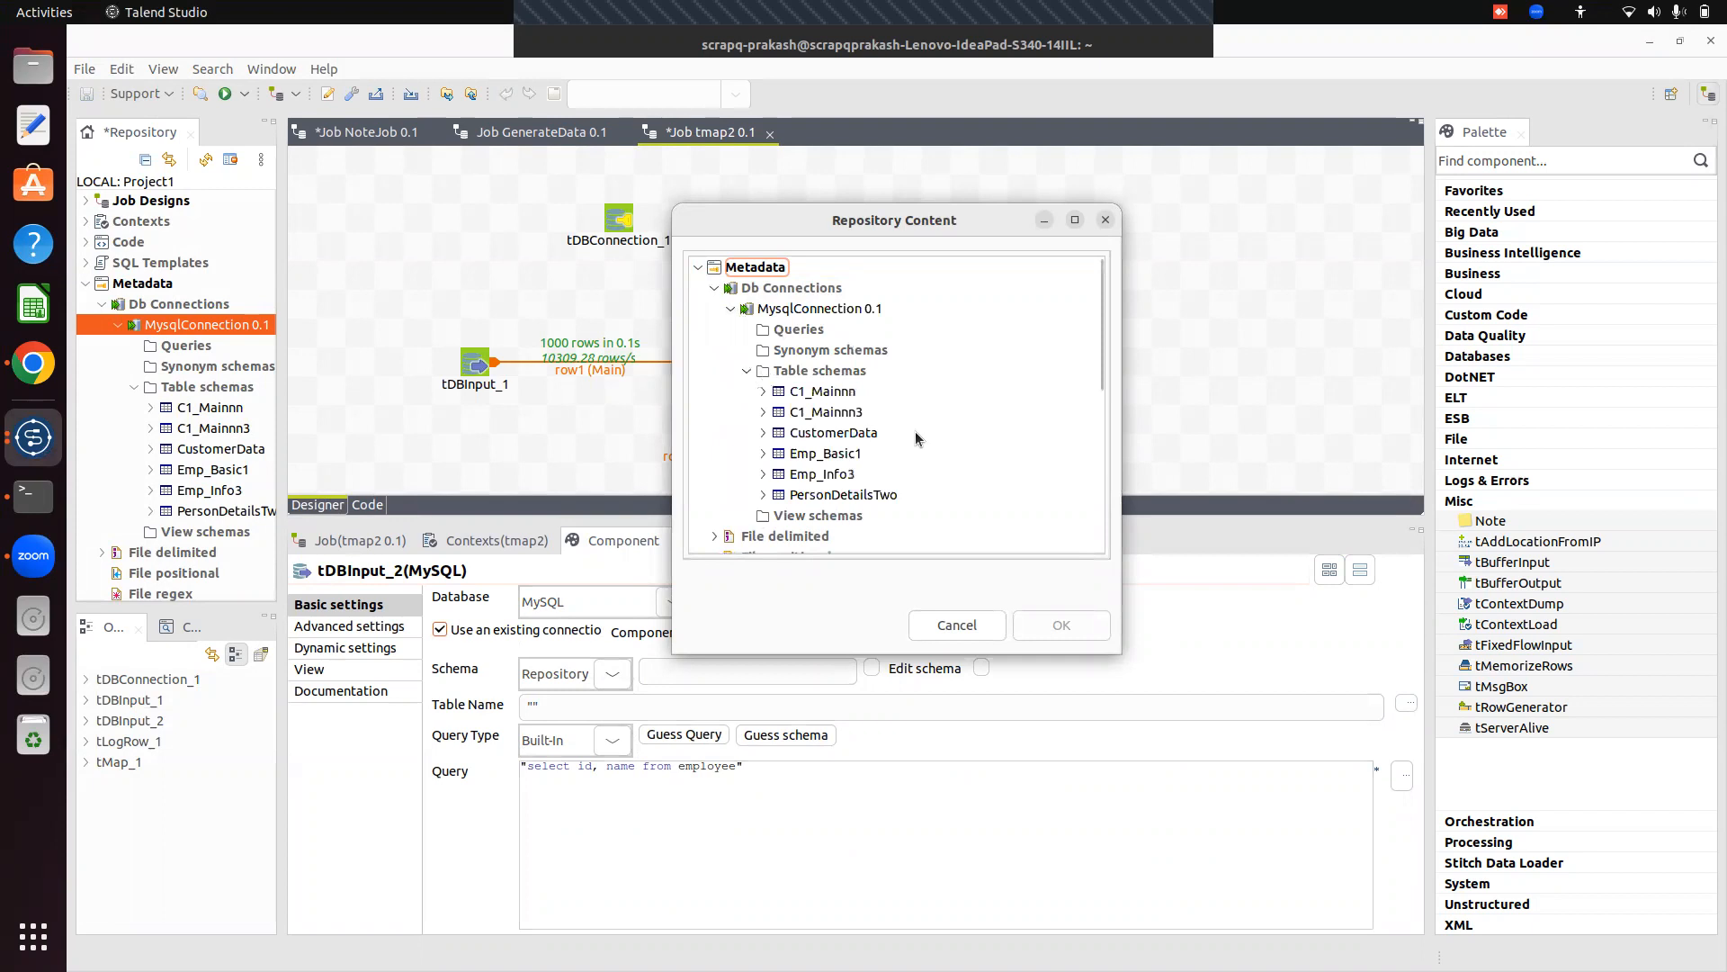
left_click(819, 476)
left_click(1061, 625)
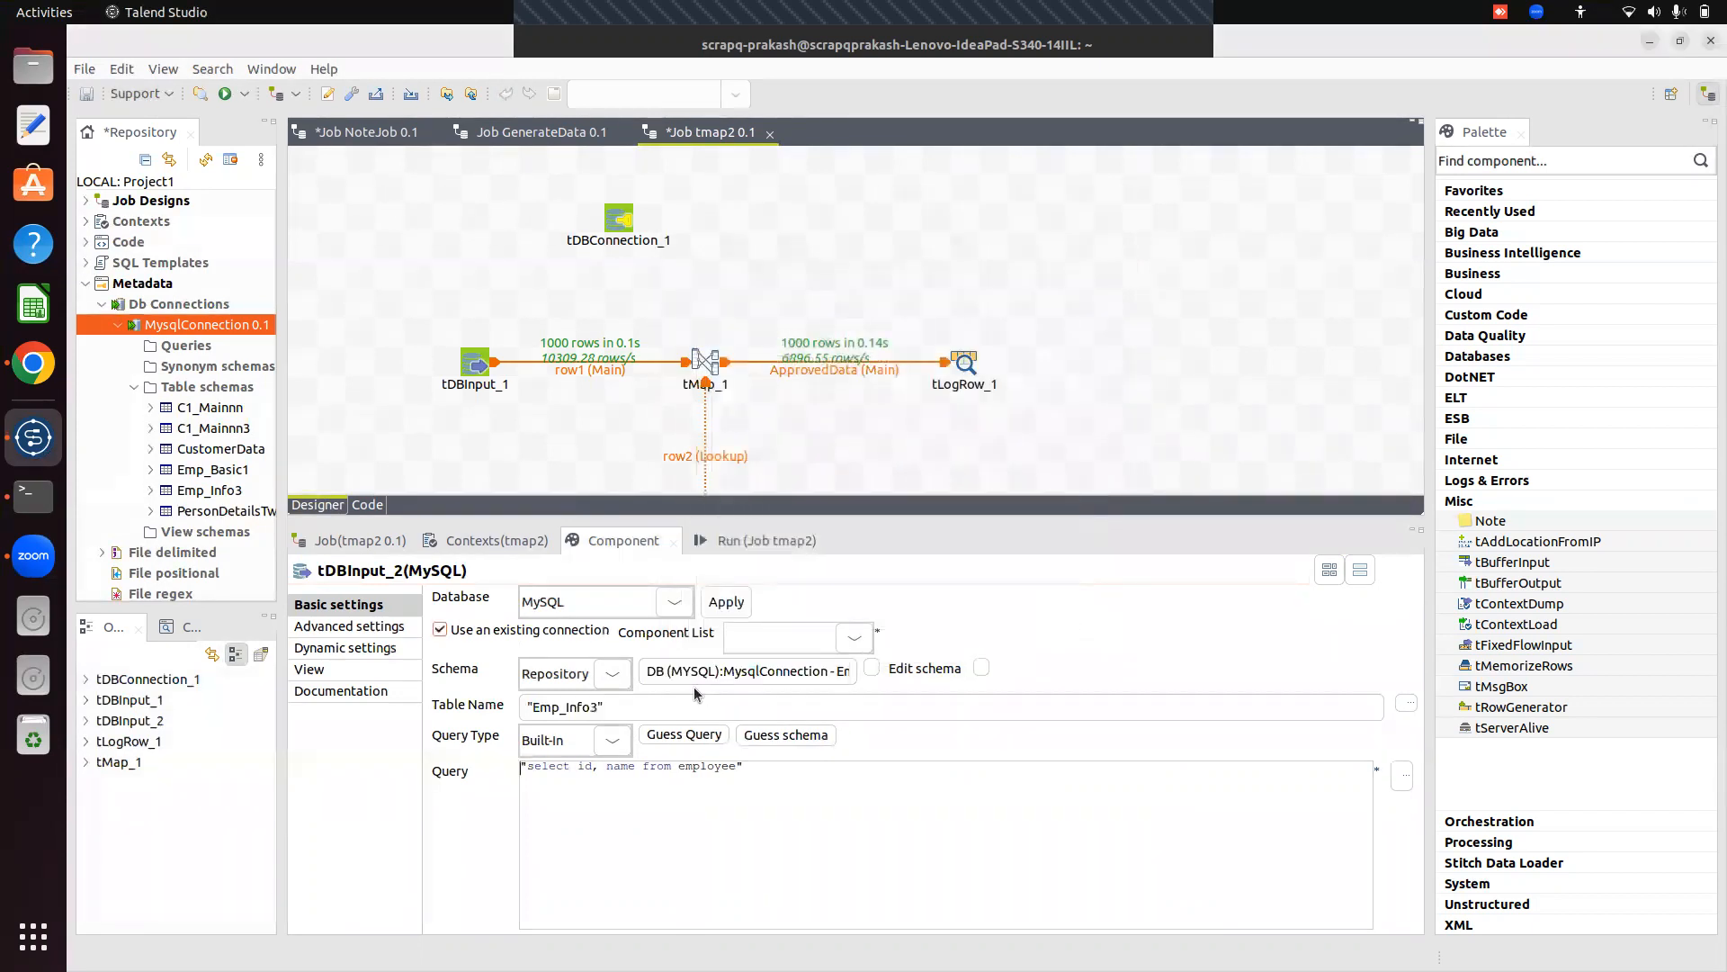
Replace tDBInput_2's query with "select * from Emp_info3".
left_click(671, 765)
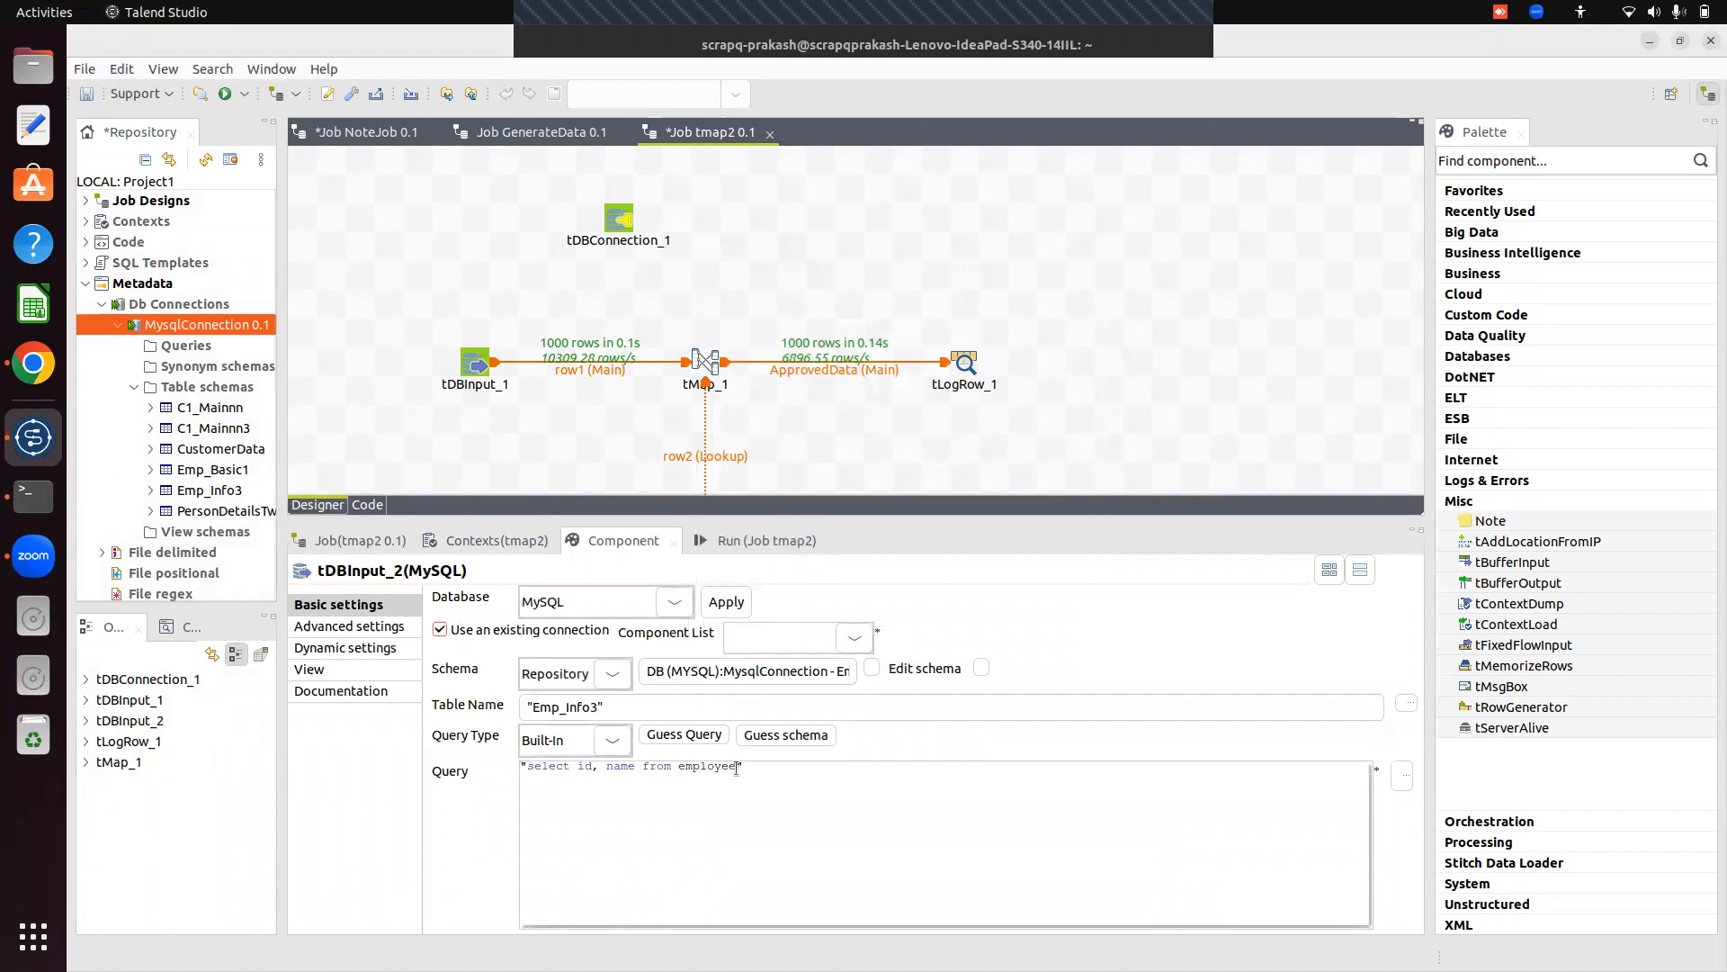
key("BackSpace")
key("BackSpace")
key("BackSpace")
key("BackSpace")
key("BackSpace")
key("BackSpace")
key("BackSpace")
key("BackSpace")
key("BackSpace")
key("BackSpace")
key("BackSpace")
key("BackSpace")
key("BackSpace")
key("BackSpace")
key("BackSpace")
key("BackSpace")
key("BackSpace")
key("BackSpace")
key("BackSpace")
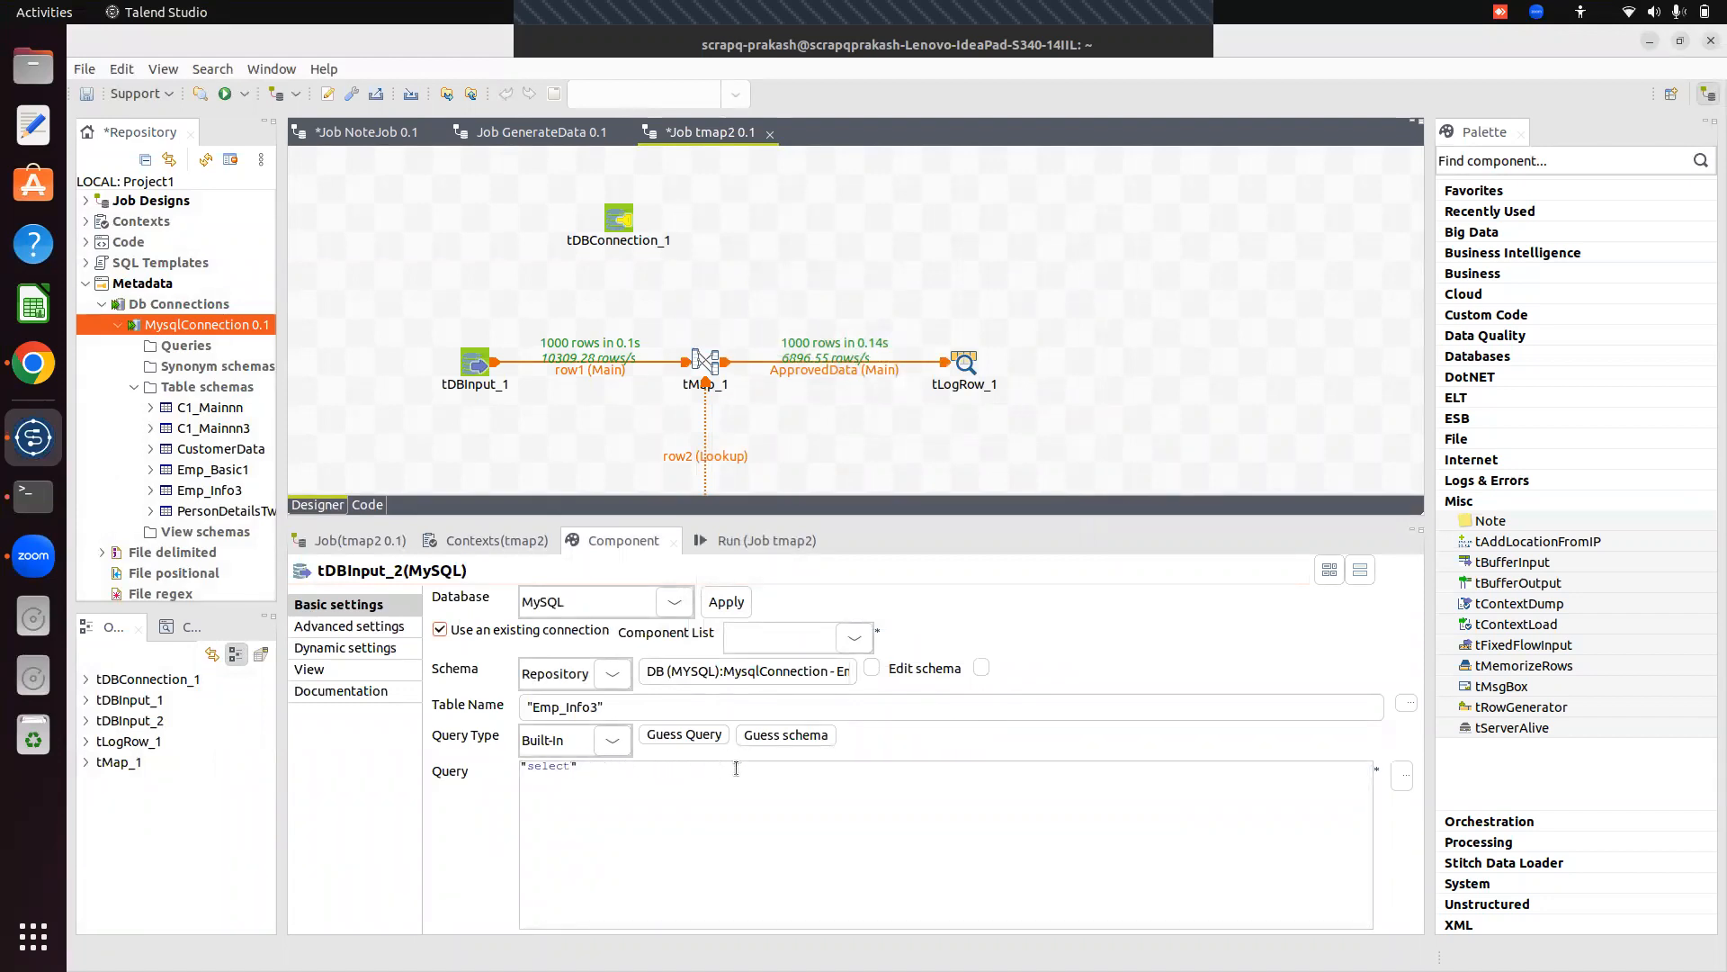
type("* from Emp_info3")
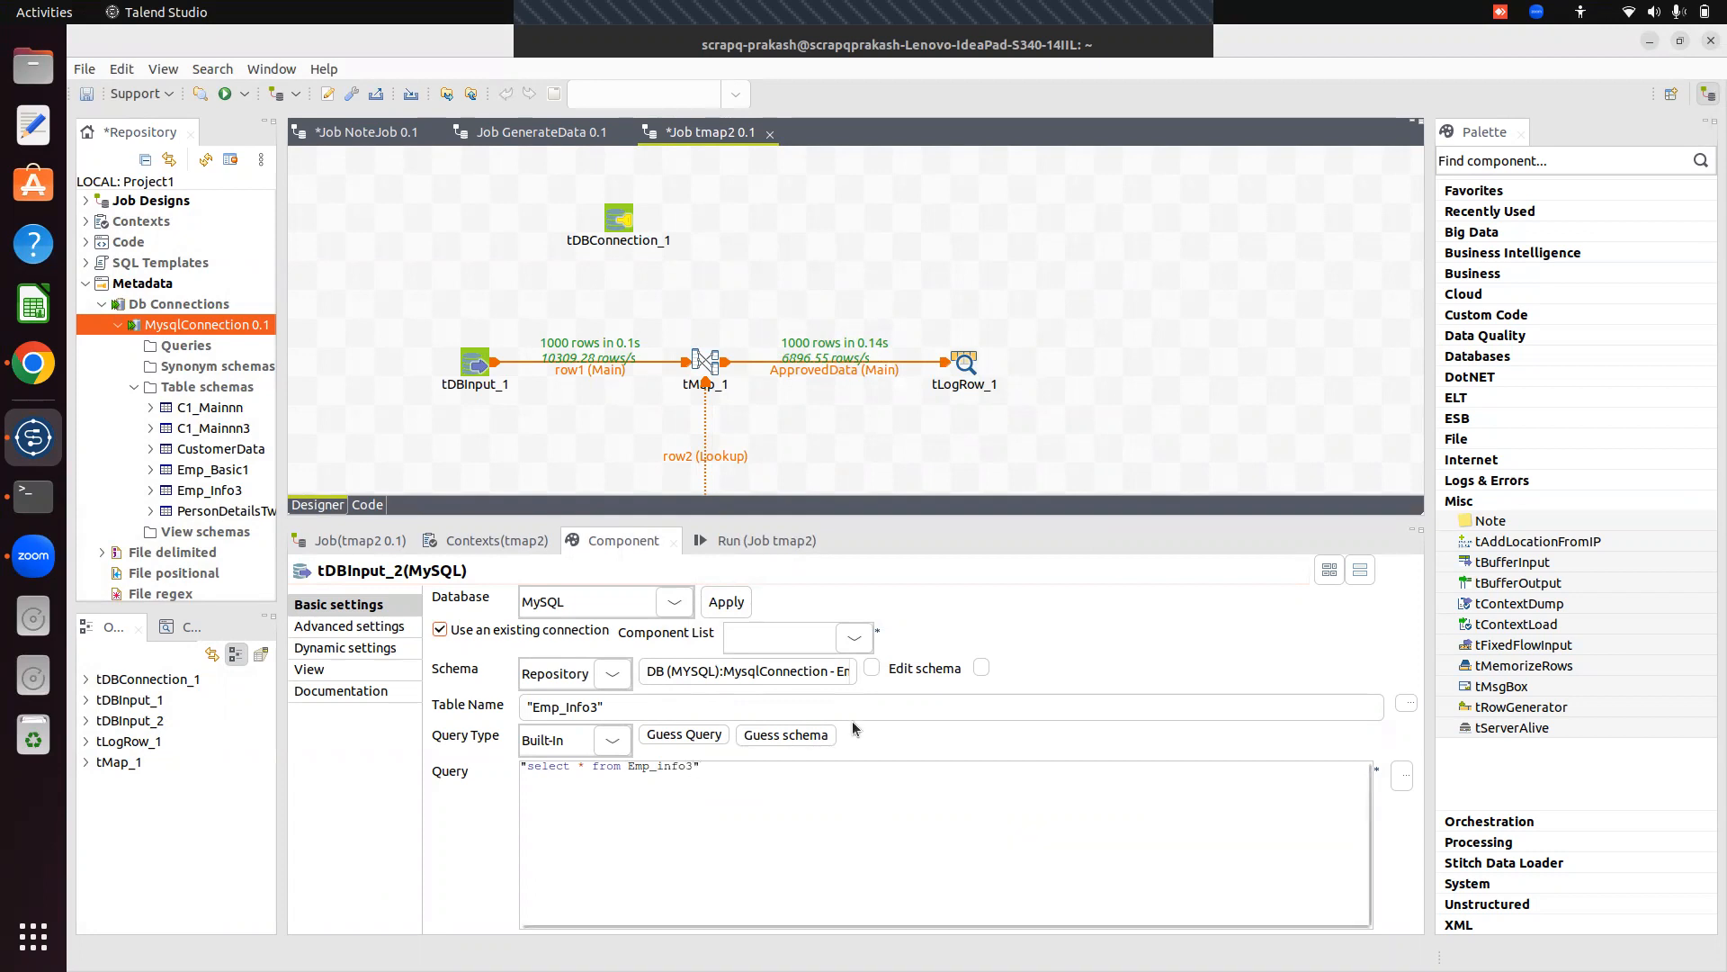
Choose tDBConnection_1 as the existing connection for tDBInput_2, and enlarge the design canvas to show the whole job.
left_click(853, 641)
left_click(792, 661)
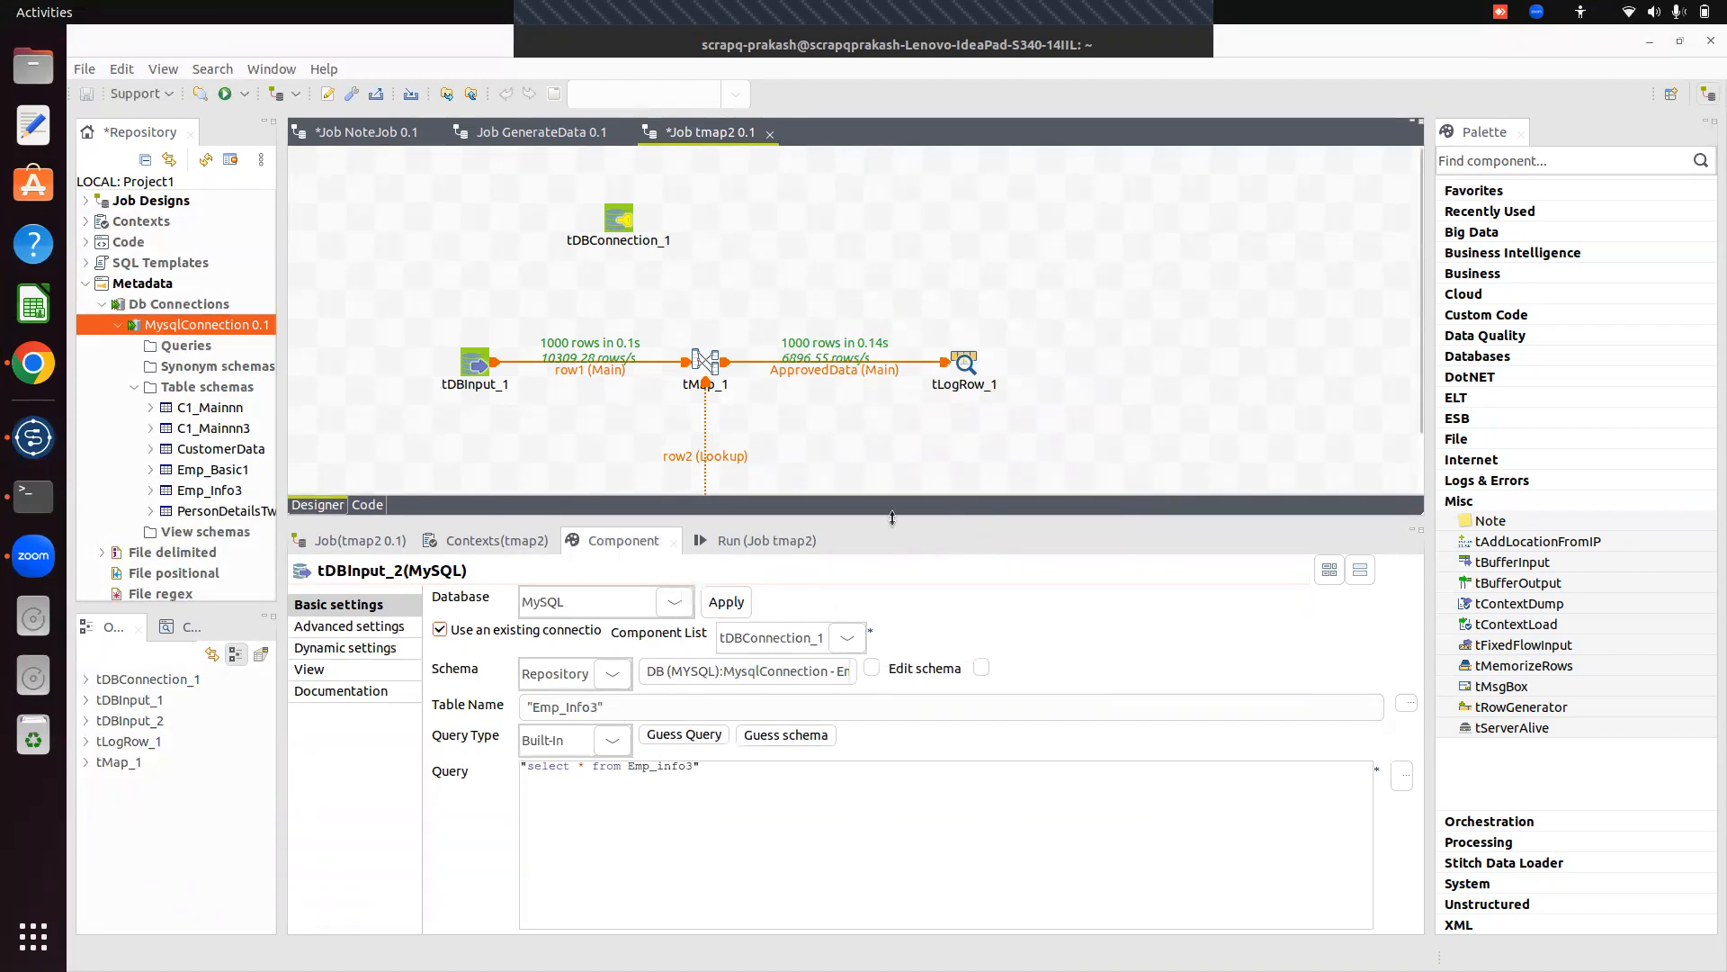
left_click_drag(892, 517, 936, 692)
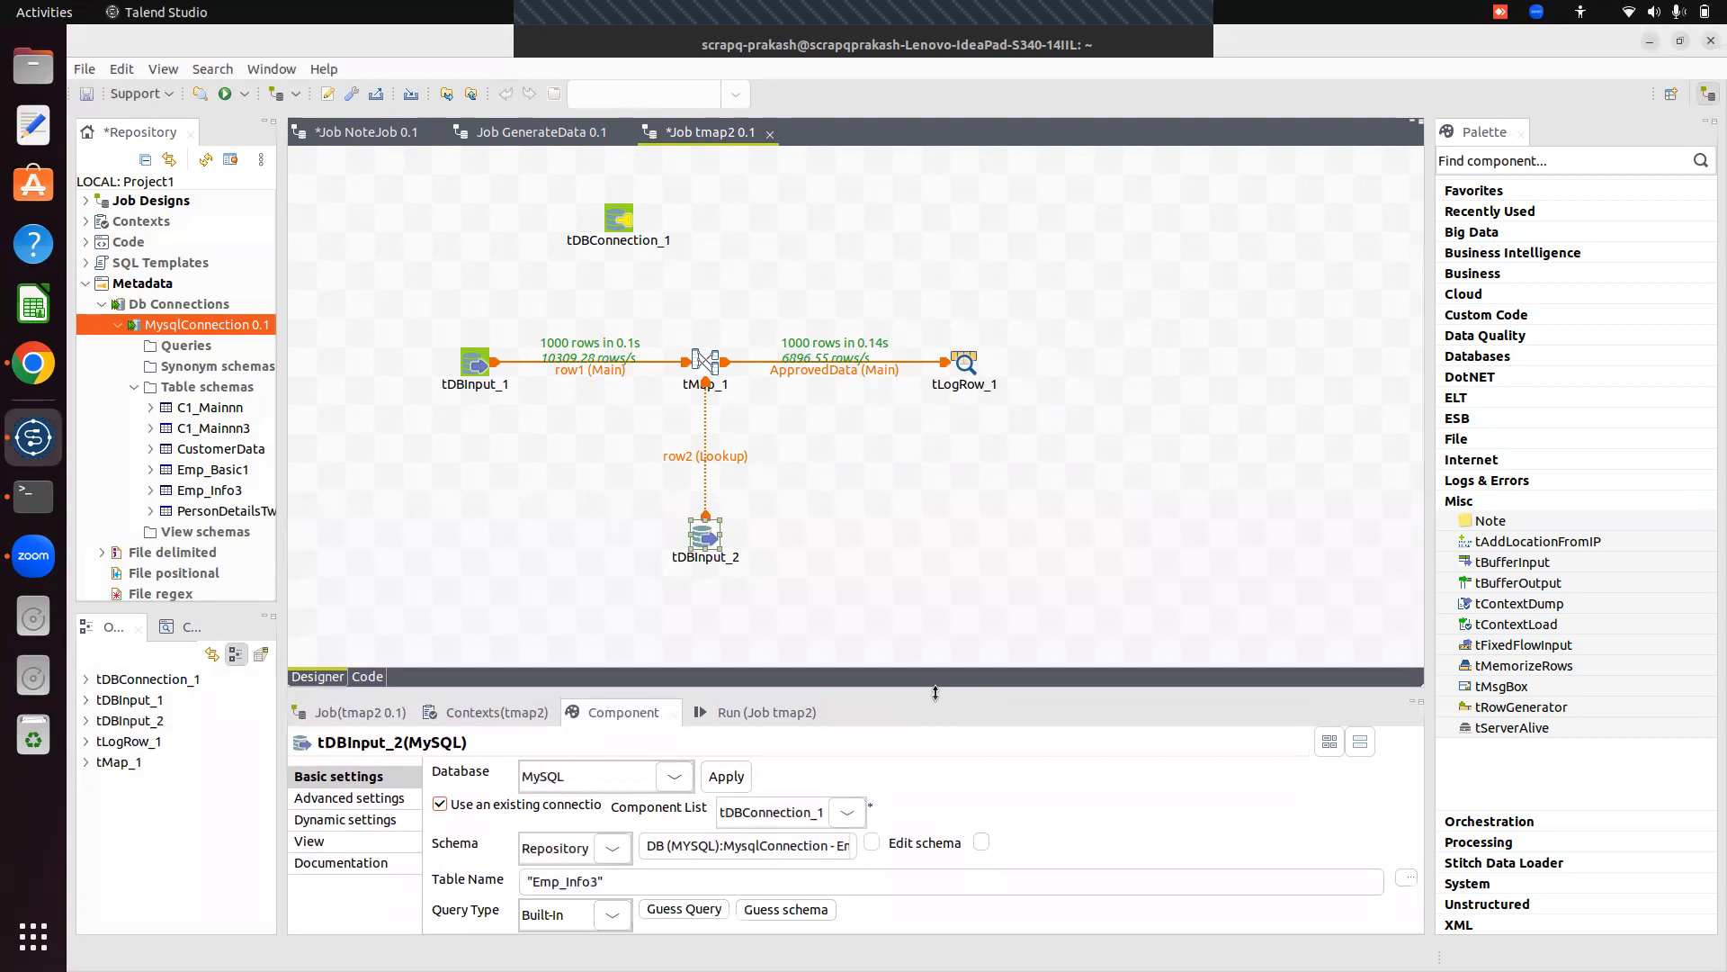
left_click(977, 559)
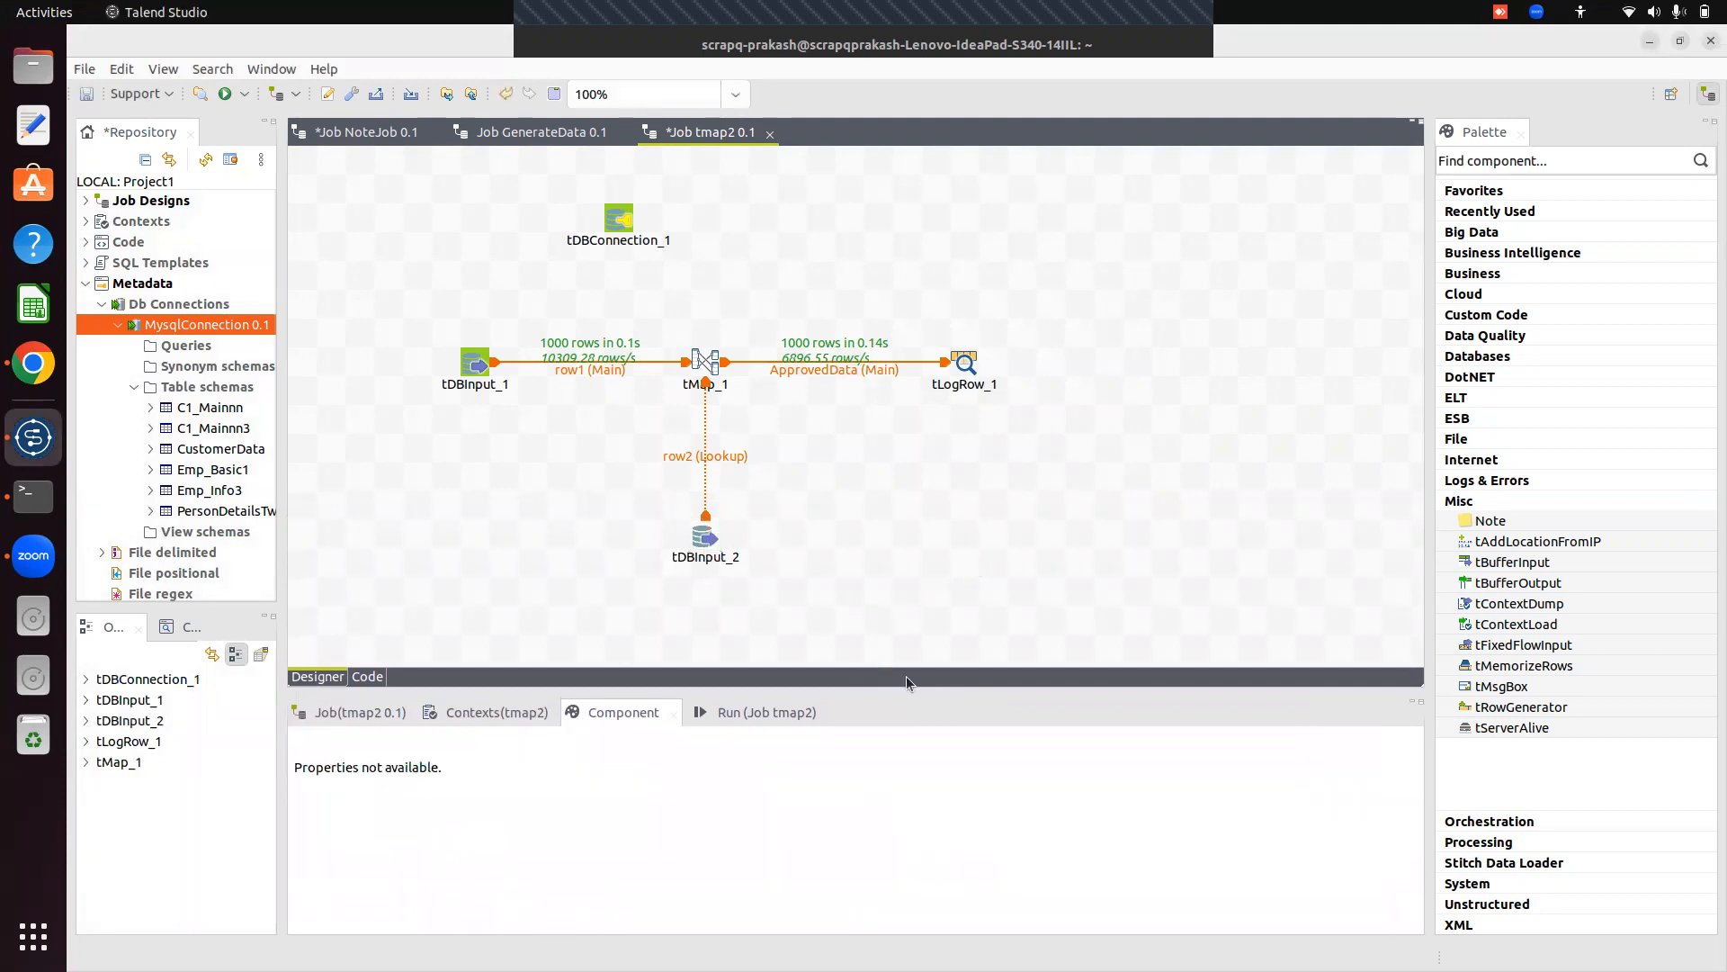
Open the tMap_1 editor and join row2 to row1 by setting the ID column's key expression to row1.ID.
double_click(704, 358)
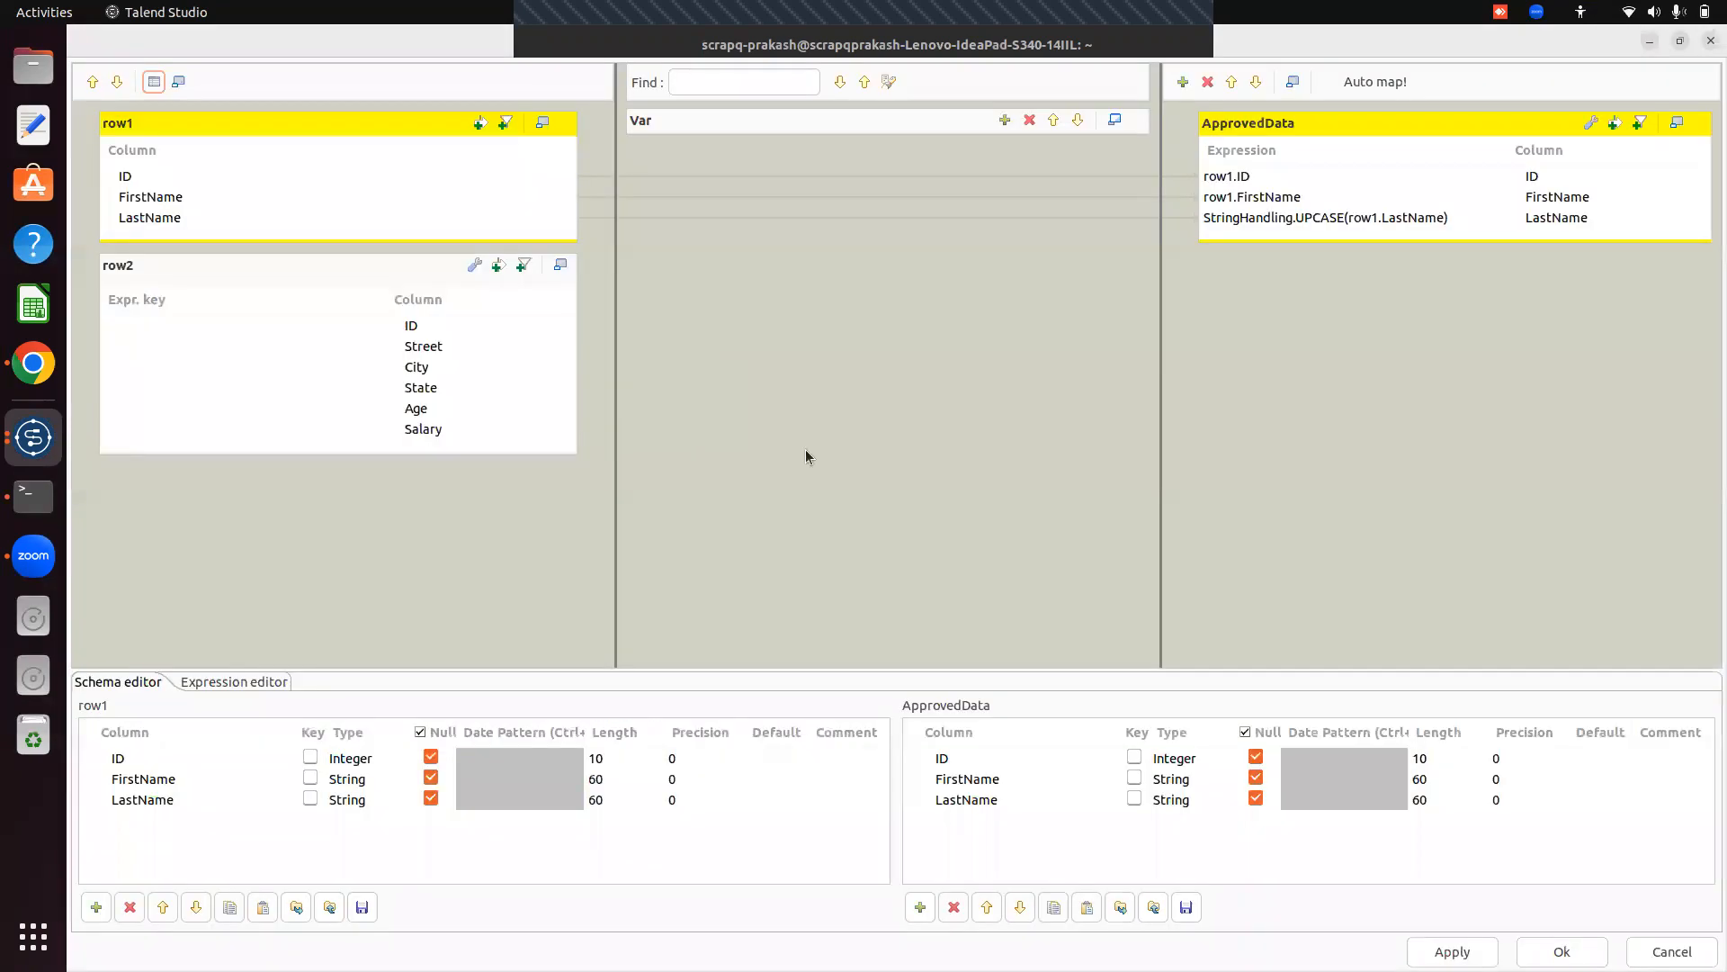
left_click(119, 178)
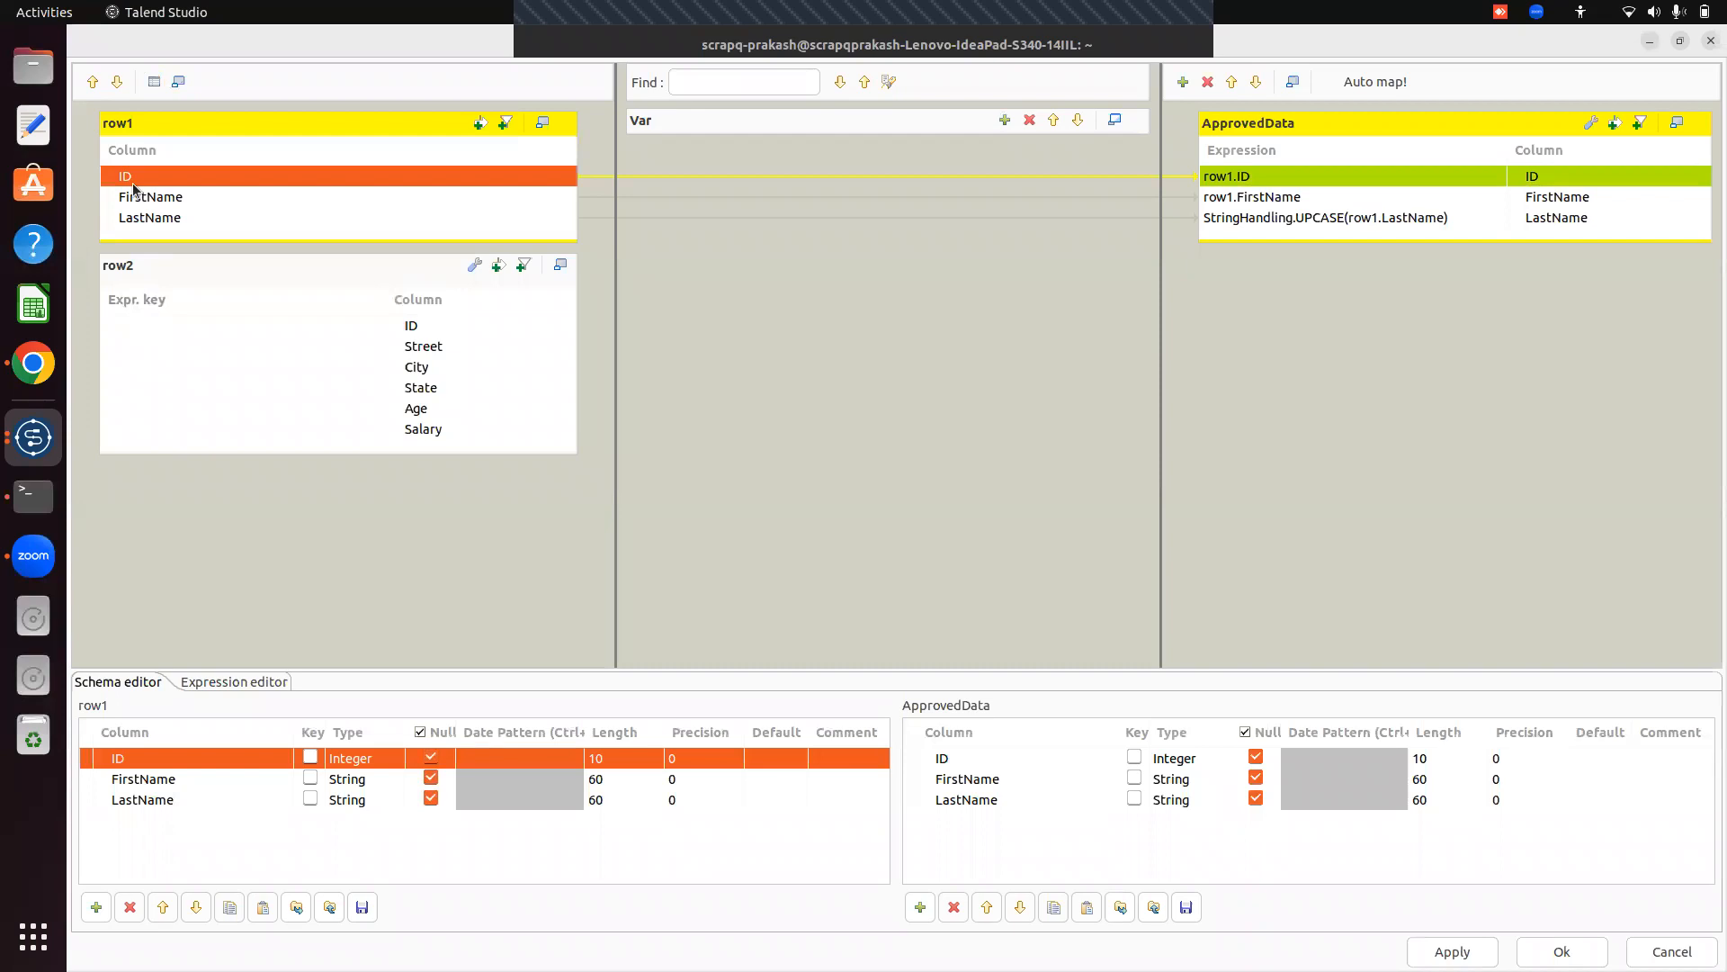
left_click(171, 329)
type("row1.ID")
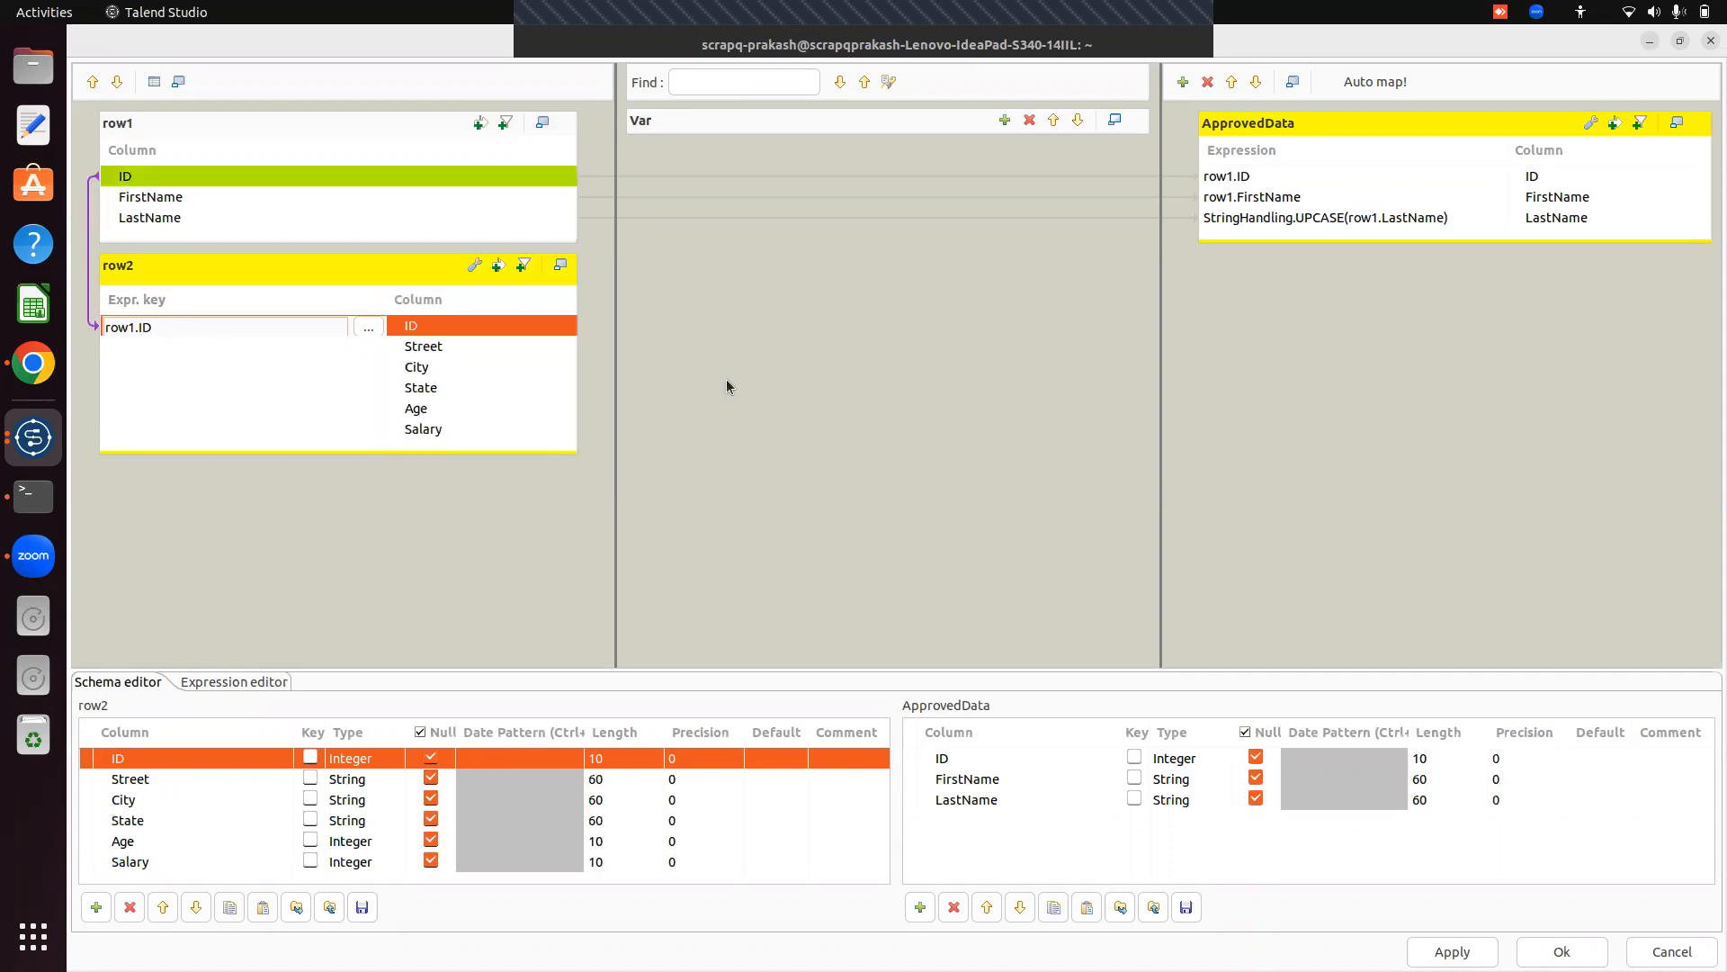
left_click(295, 435)
Map row2's Street, City, State, Age and Salary columns into ApprovedData, and enlarge its mapping table and schema list.
left_click(437, 342)
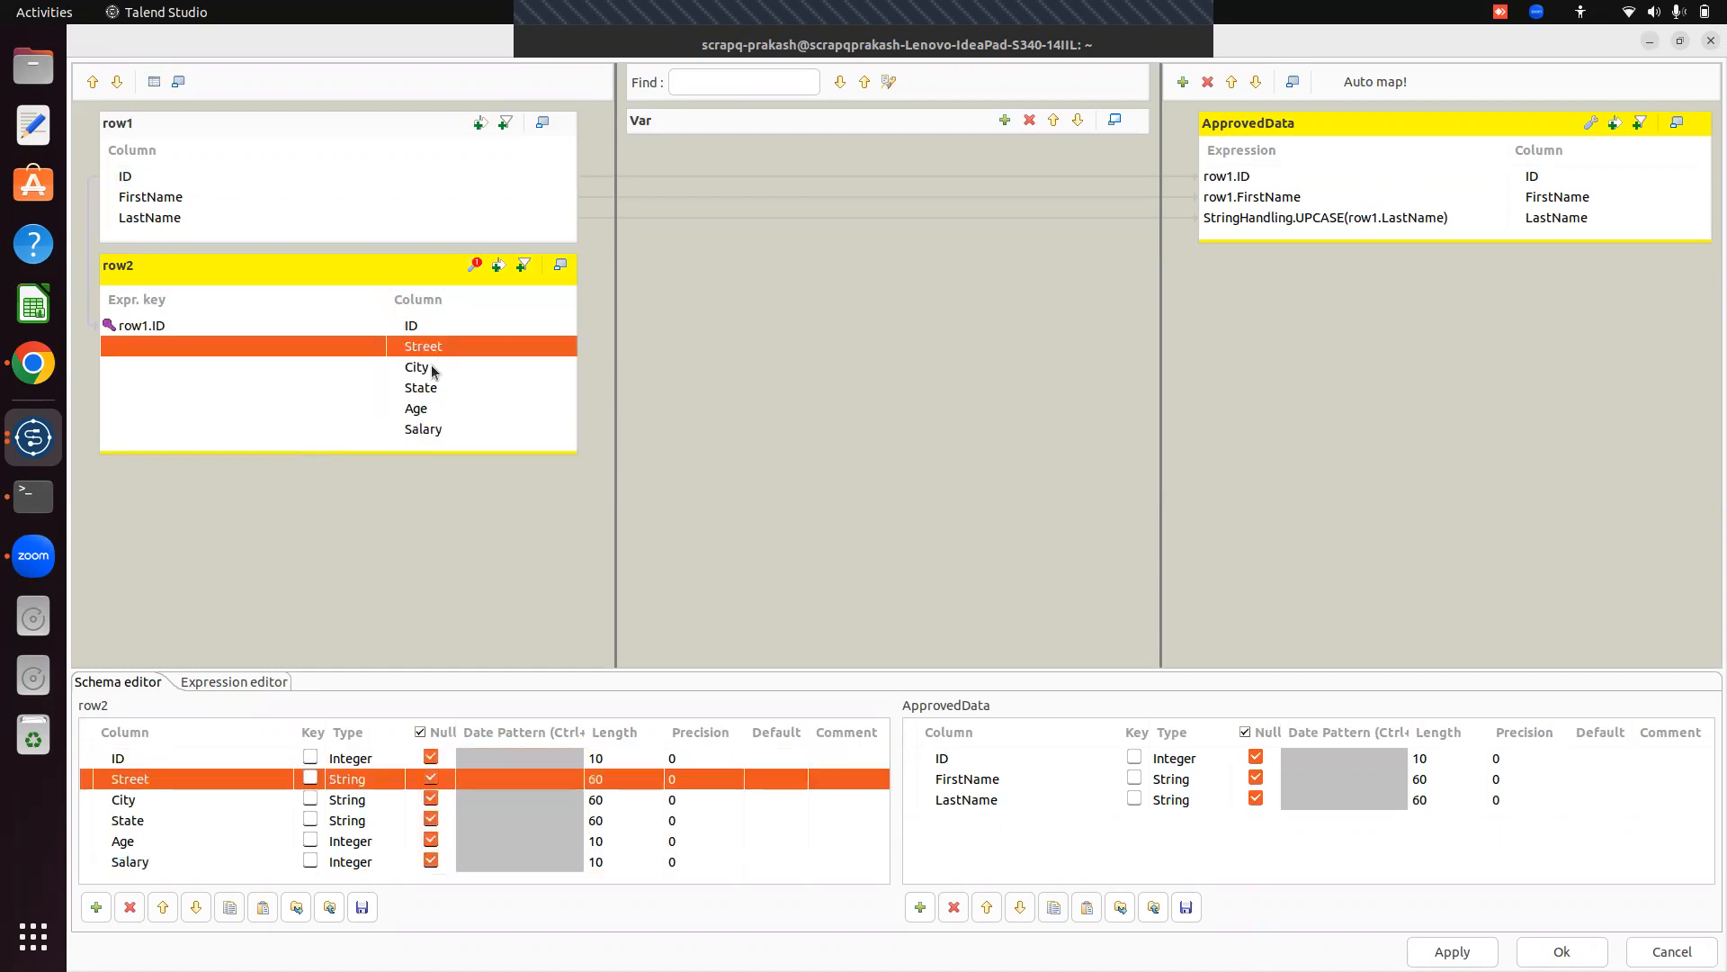
left_click(431, 369, "shift")
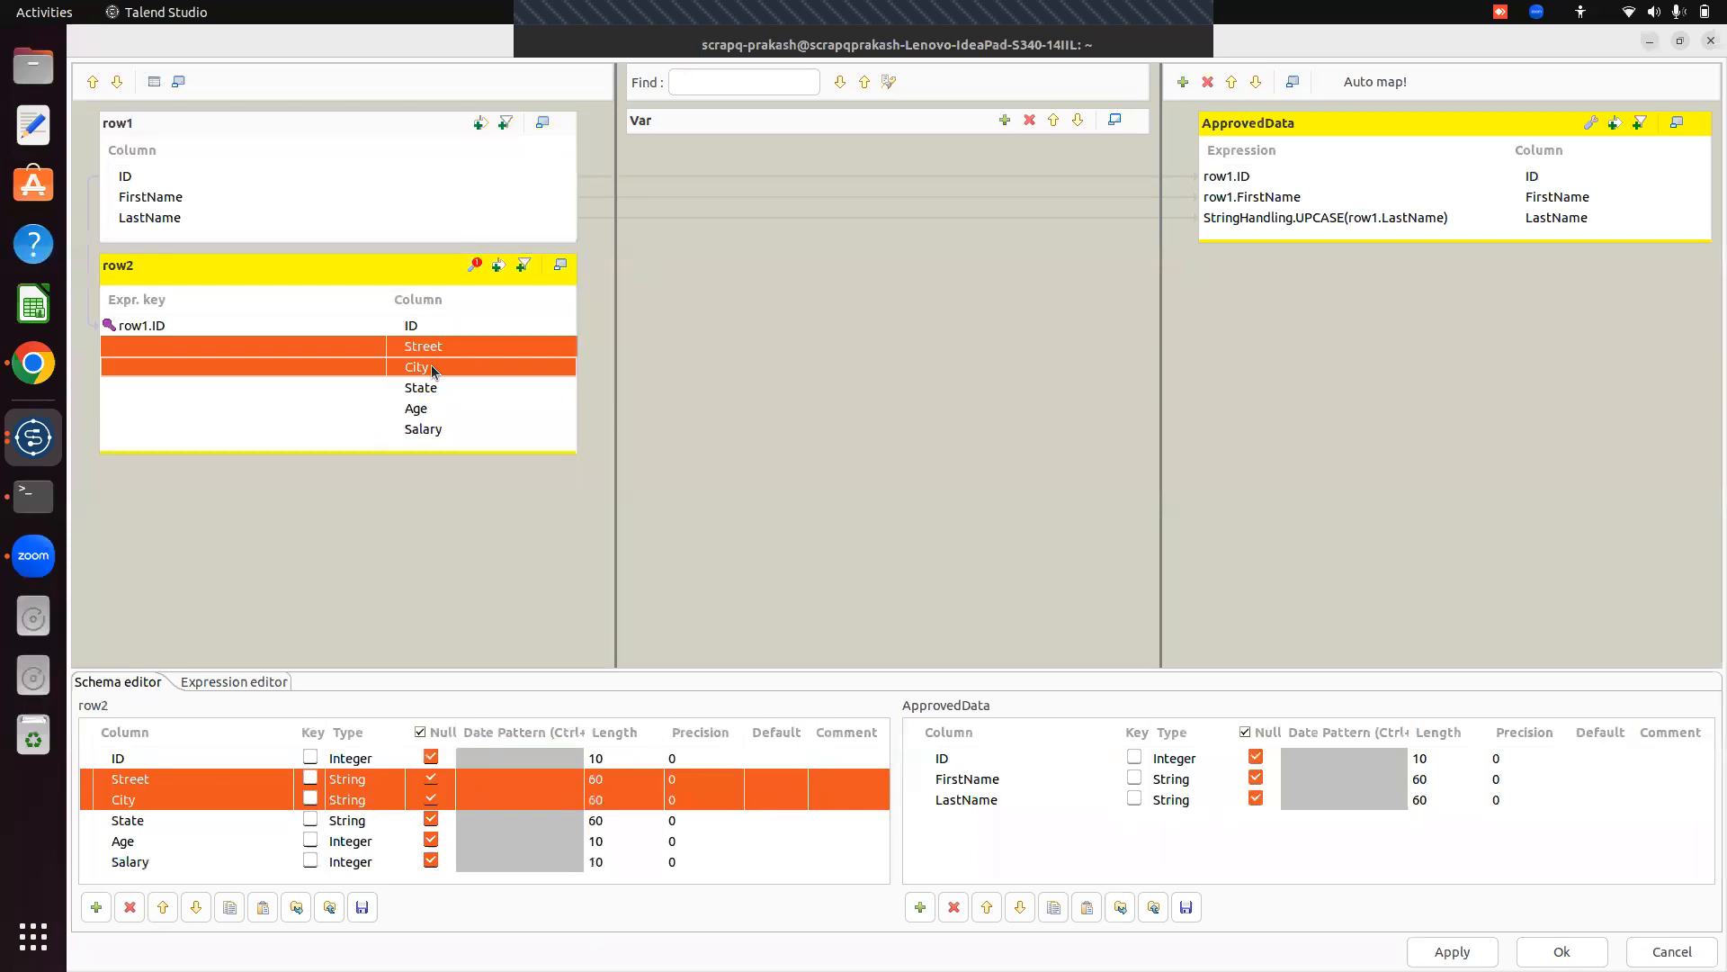
key("shift+Down")
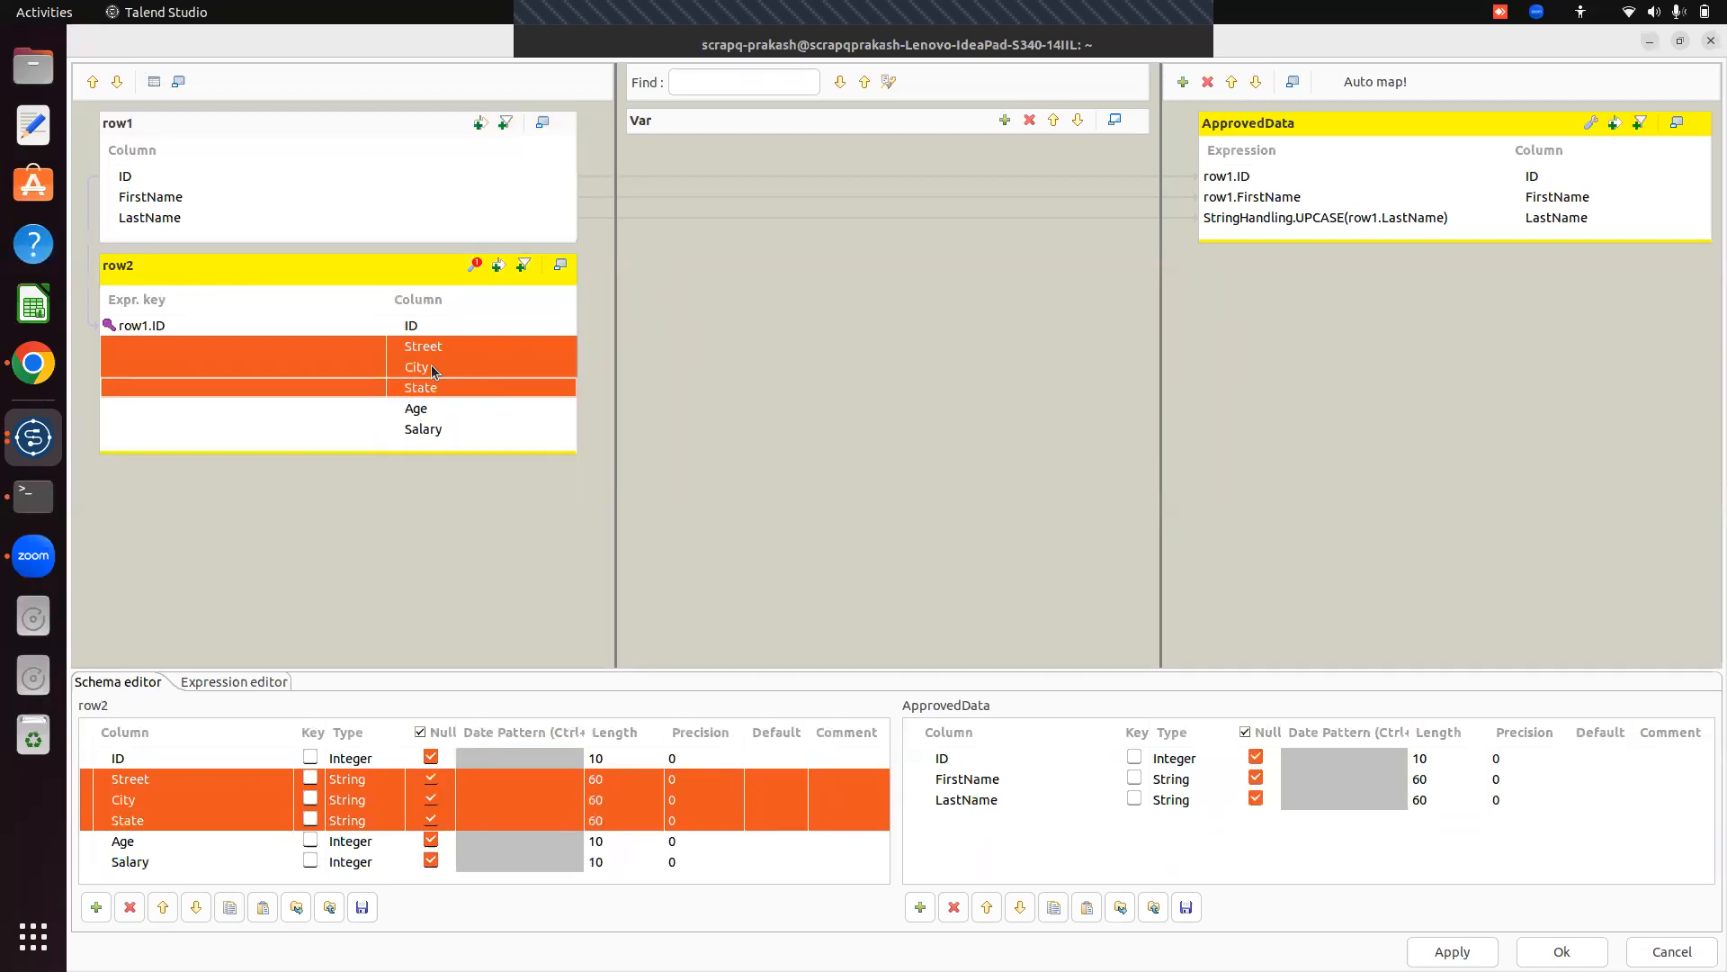
key("shift+Down")
key("shift+Down")
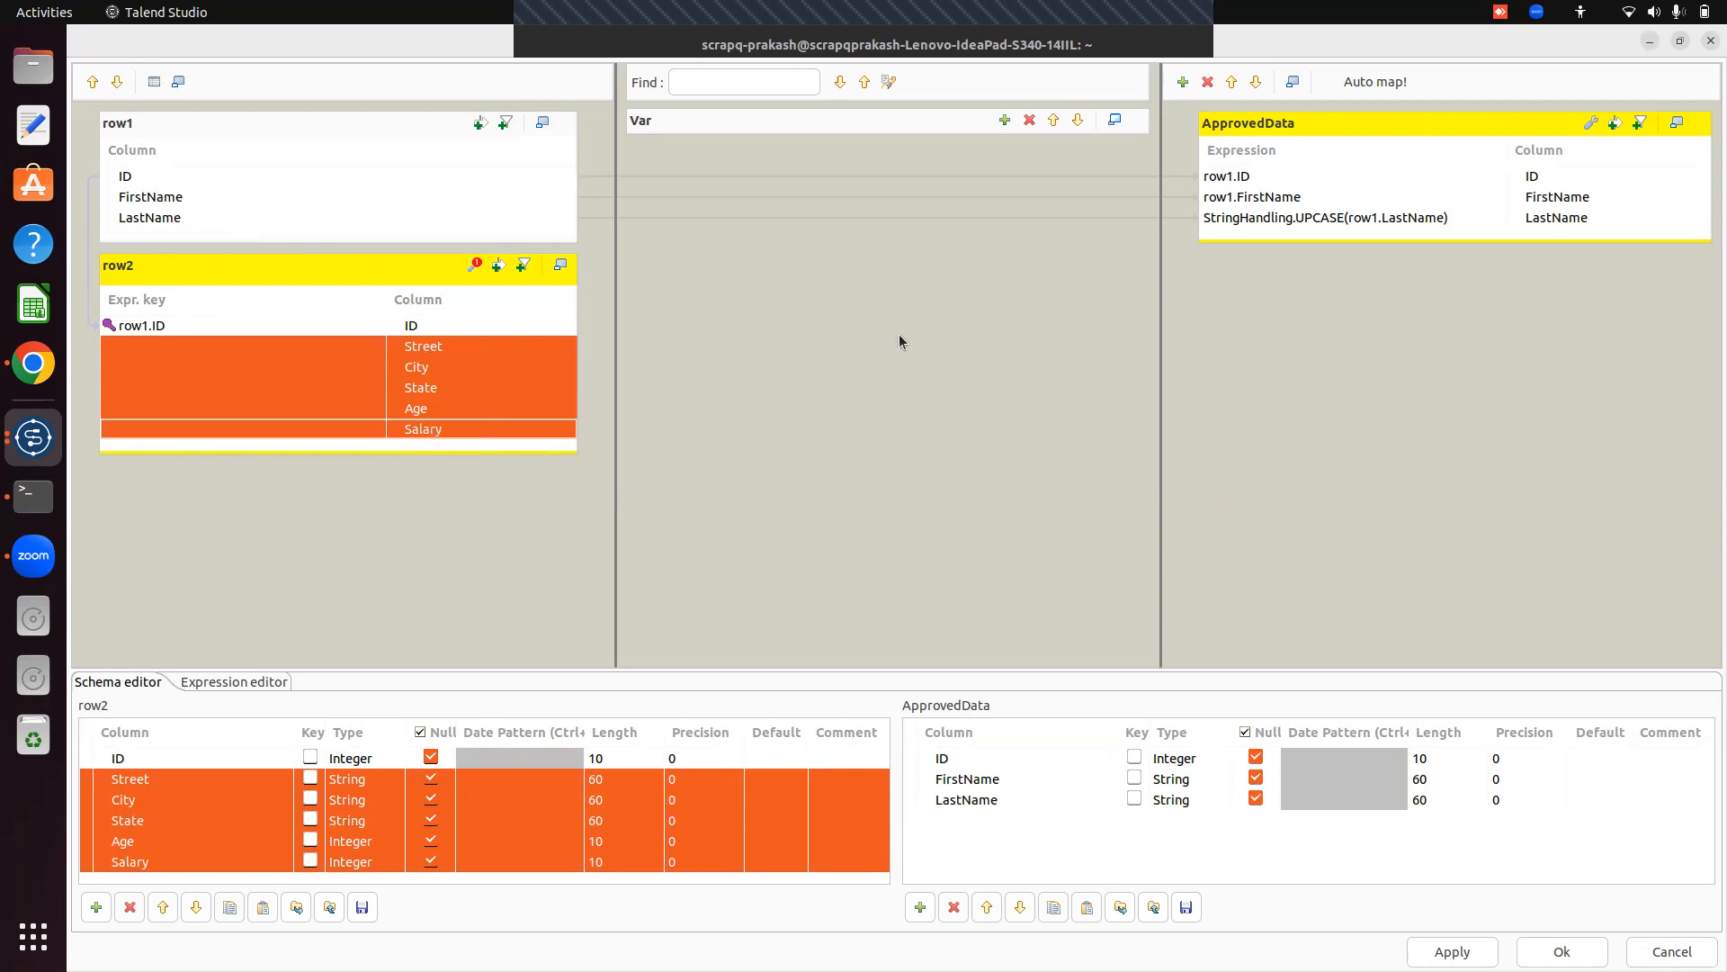
left_click_drag(470, 392, 1199, 237)
left_click_drag(397, 424, 1201, 243)
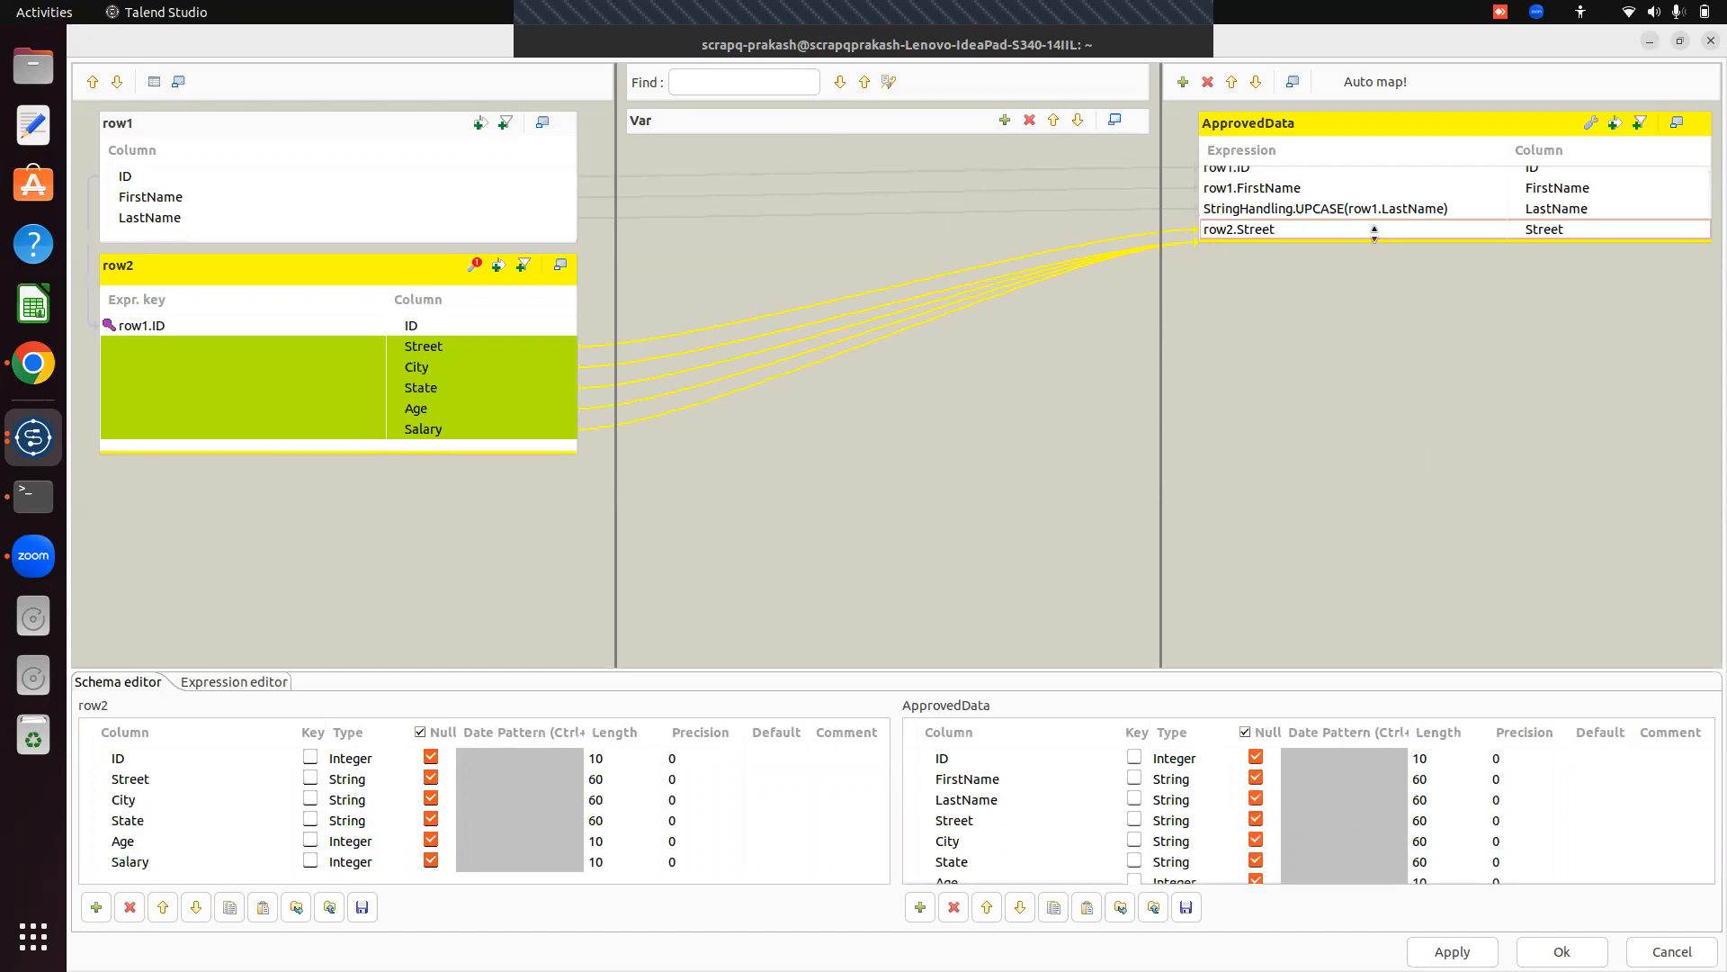
left_click_drag(1375, 235, 1405, 408)
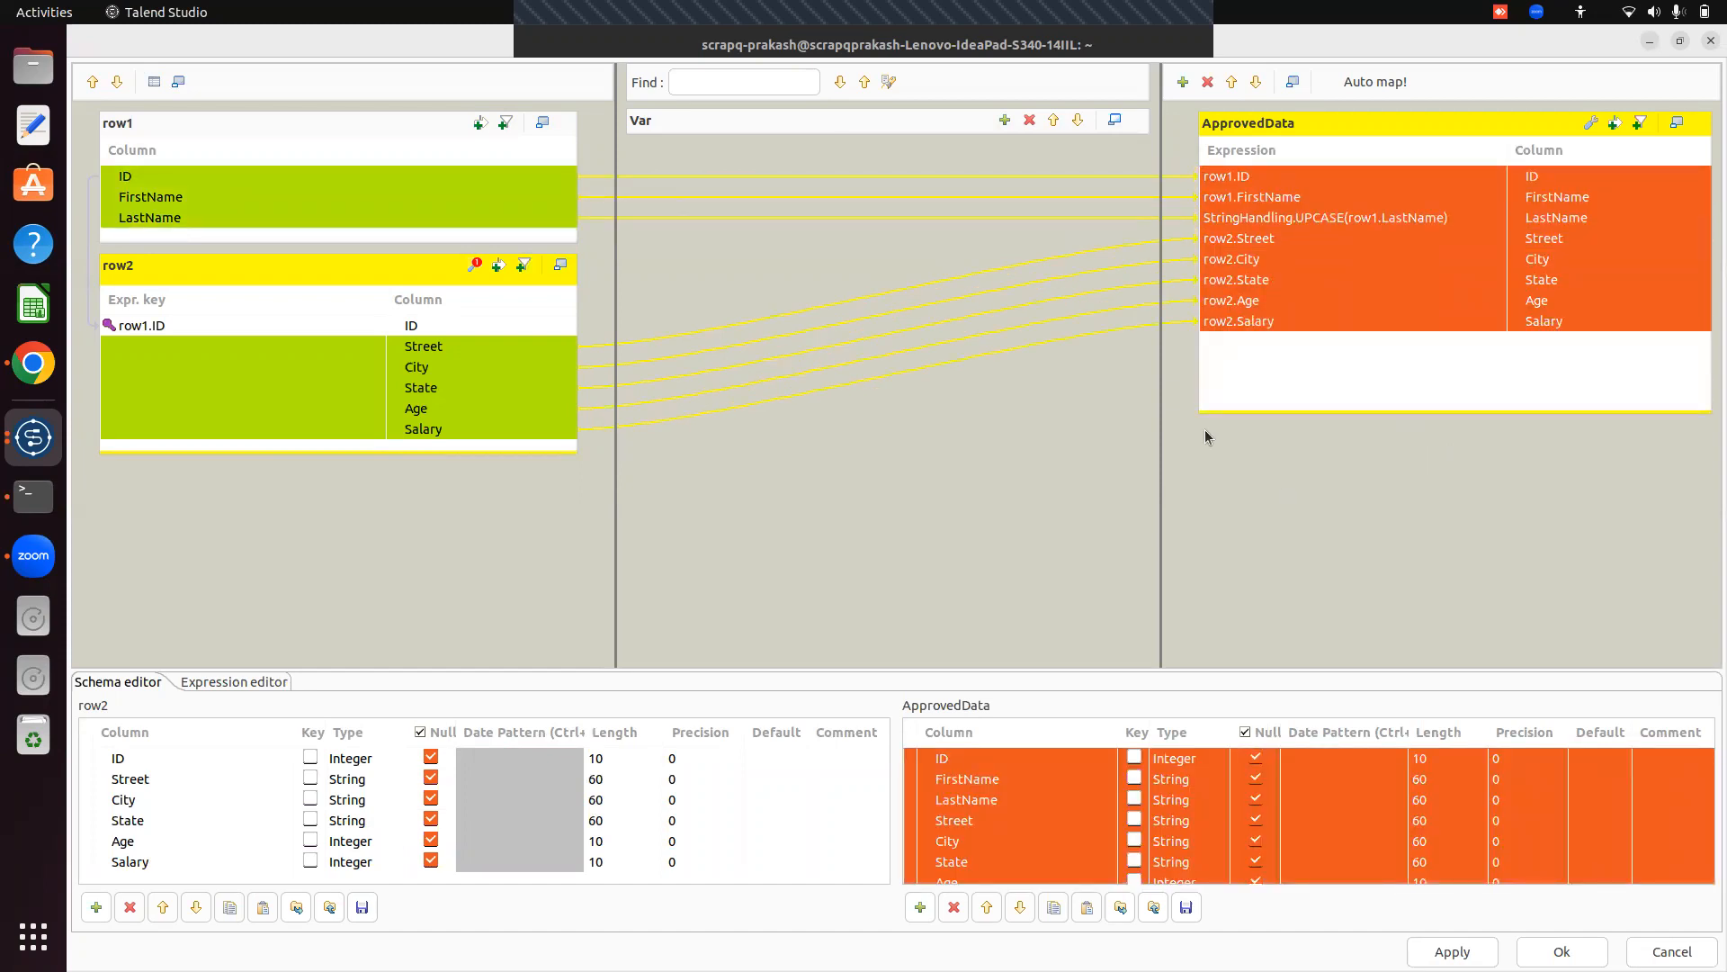
left_click(1256, 259)
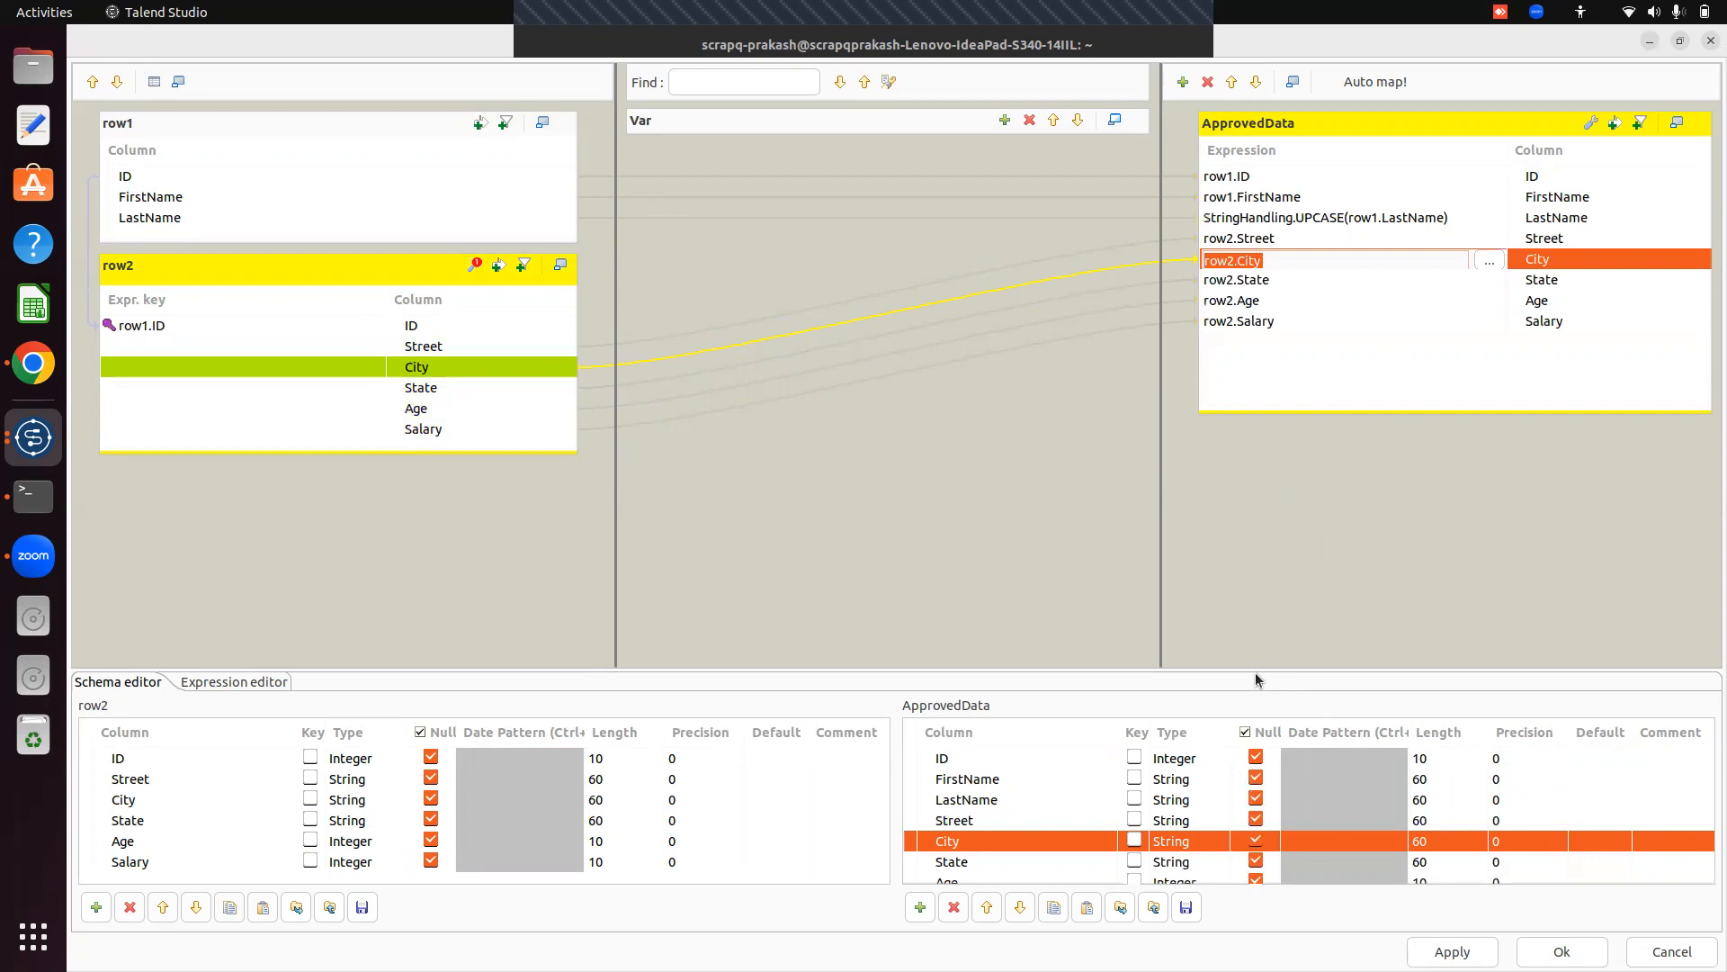
left_click_drag(1256, 666, 1231, 497)
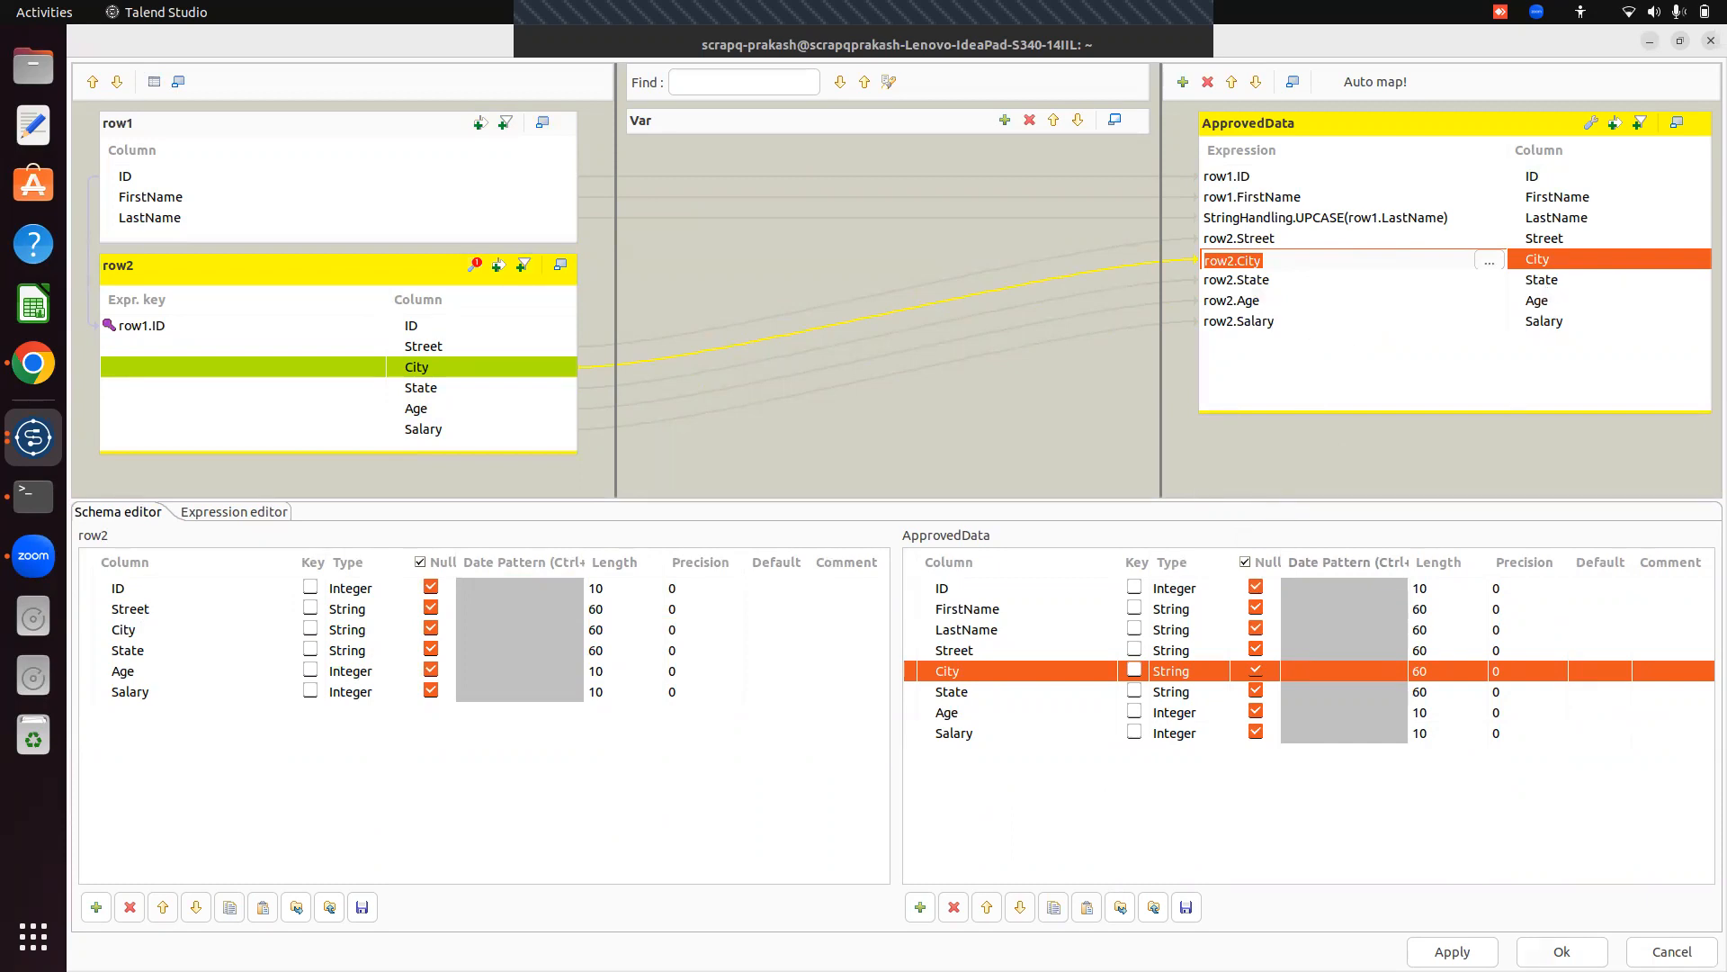
Show row2's lookup properties, and accept the tMap_1 mapping with its changes propagated.
left_click(476, 267)
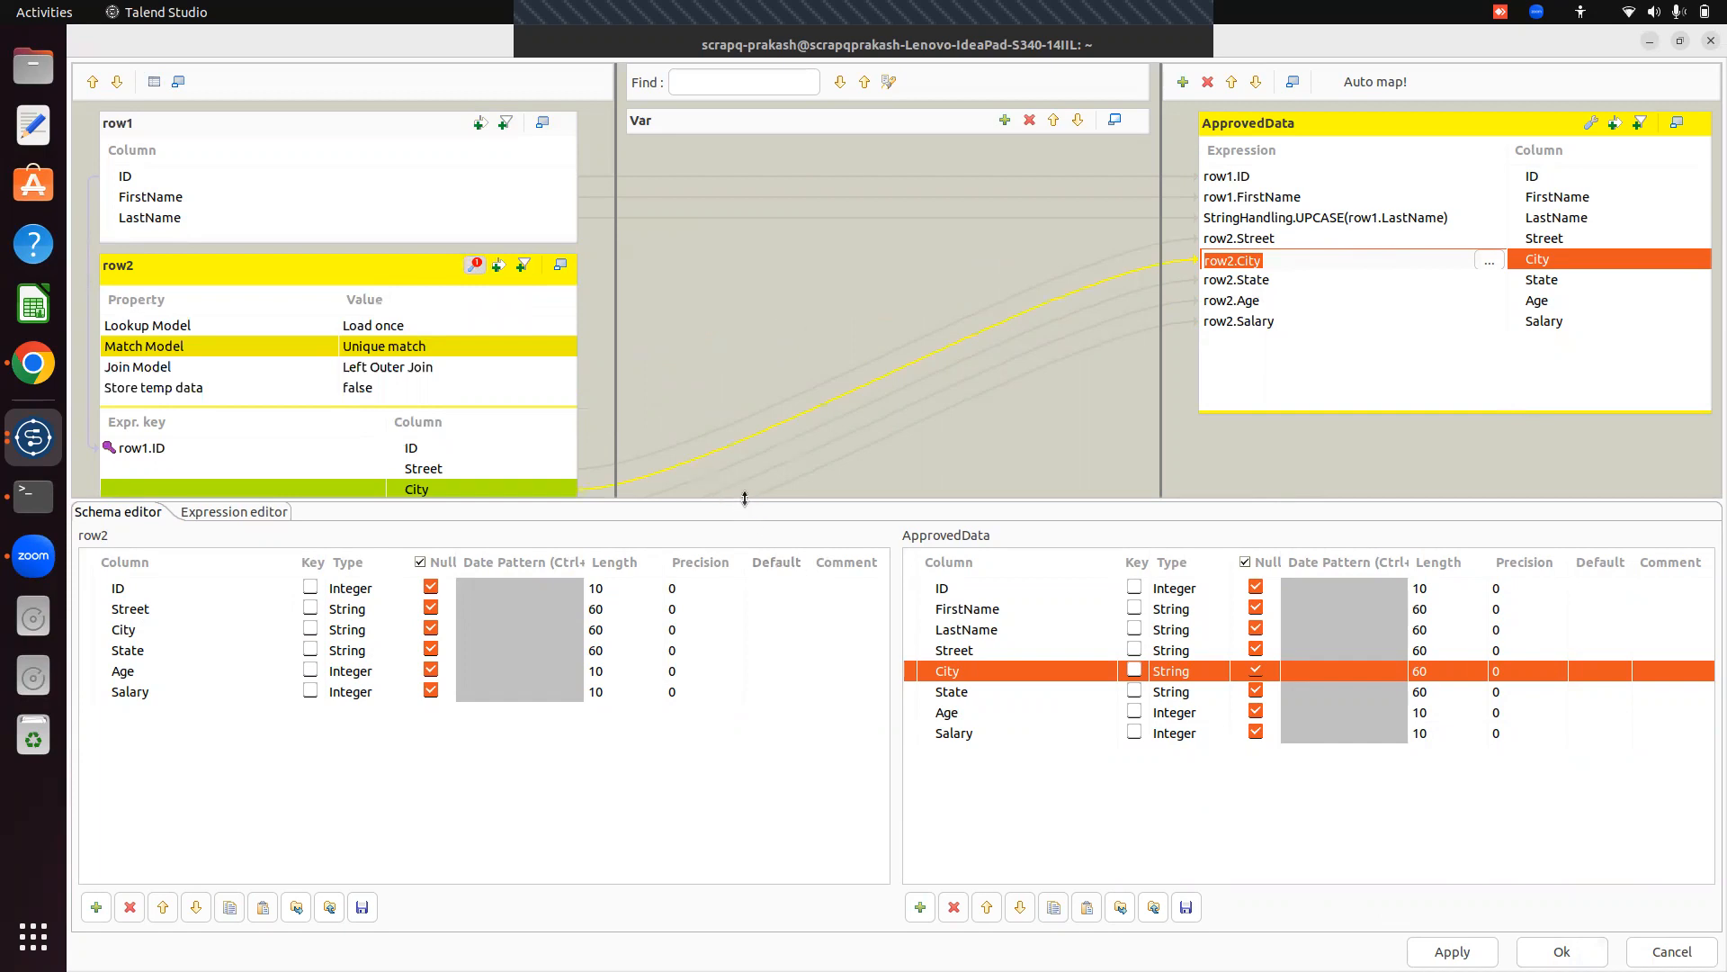
left_click_drag(745, 498, 745, 601)
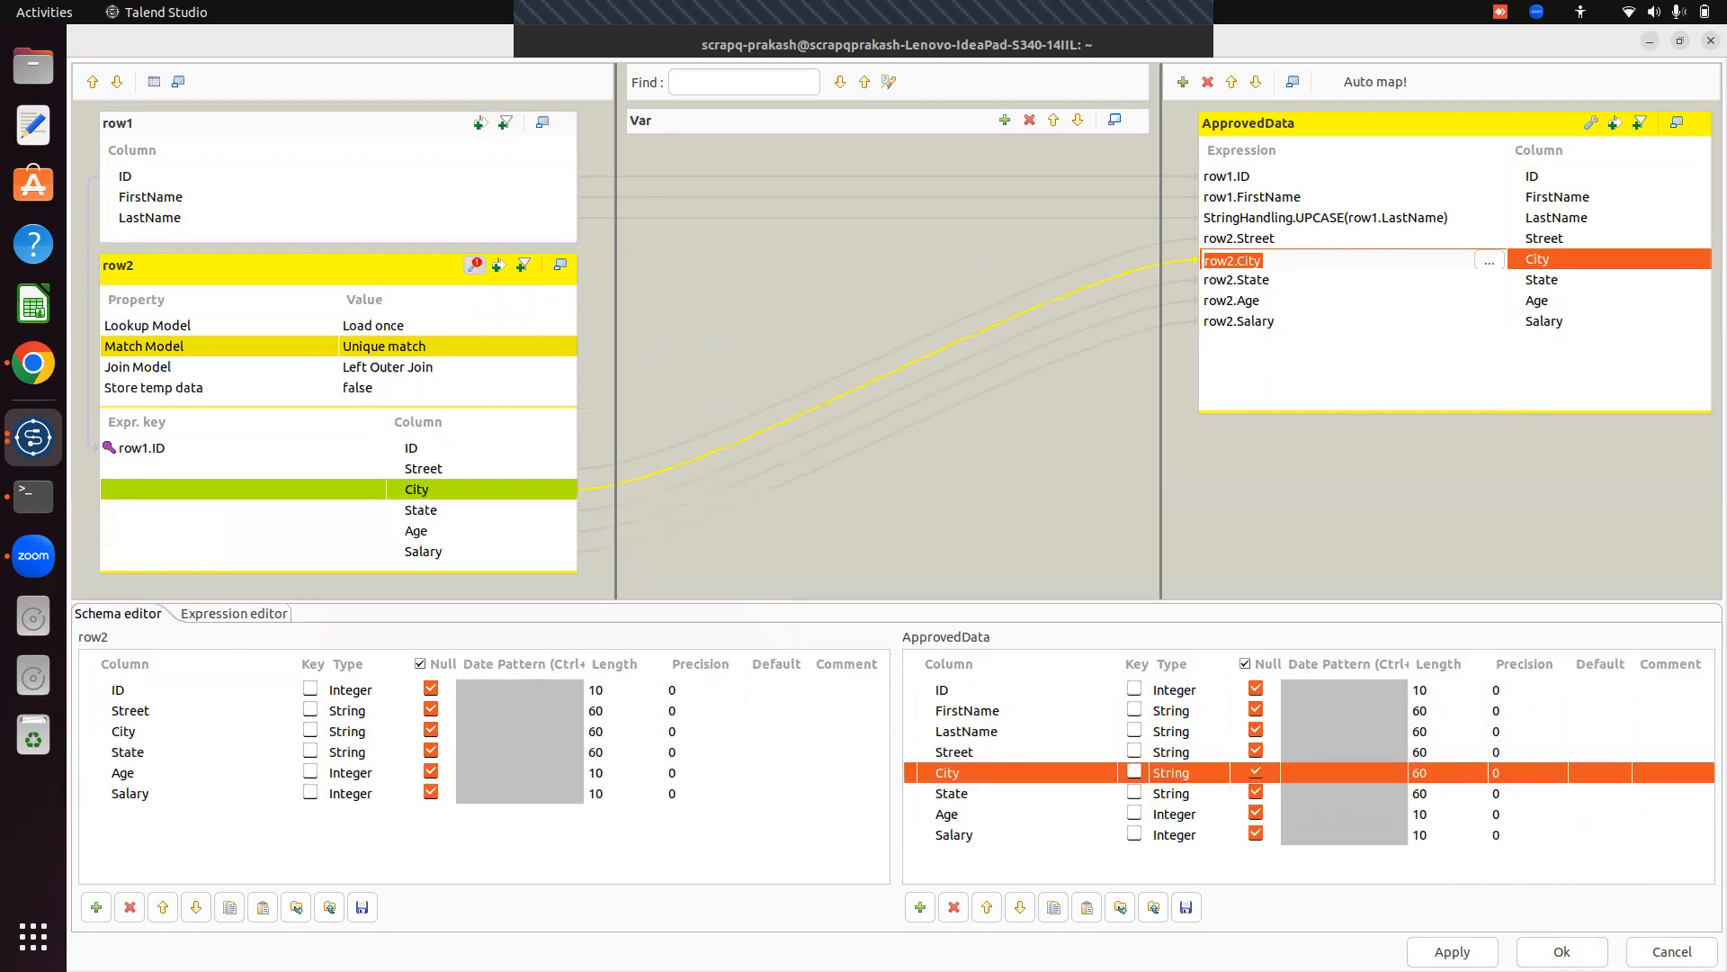
left_click(1559, 951)
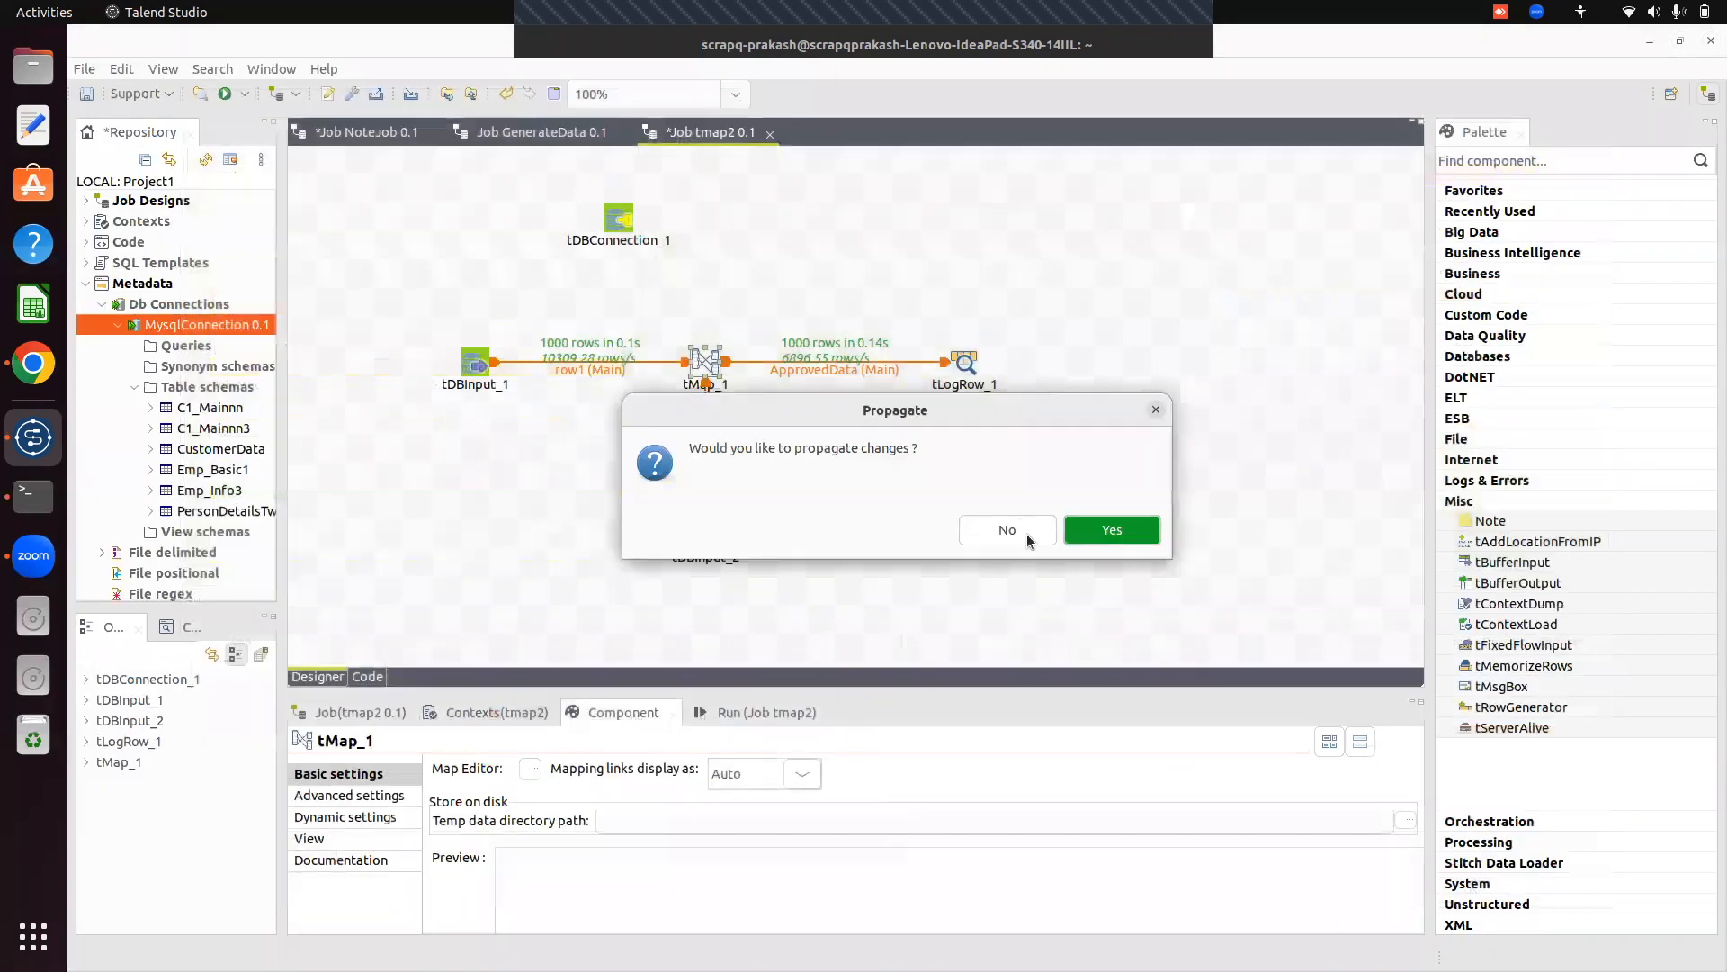
left_click(1115, 525)
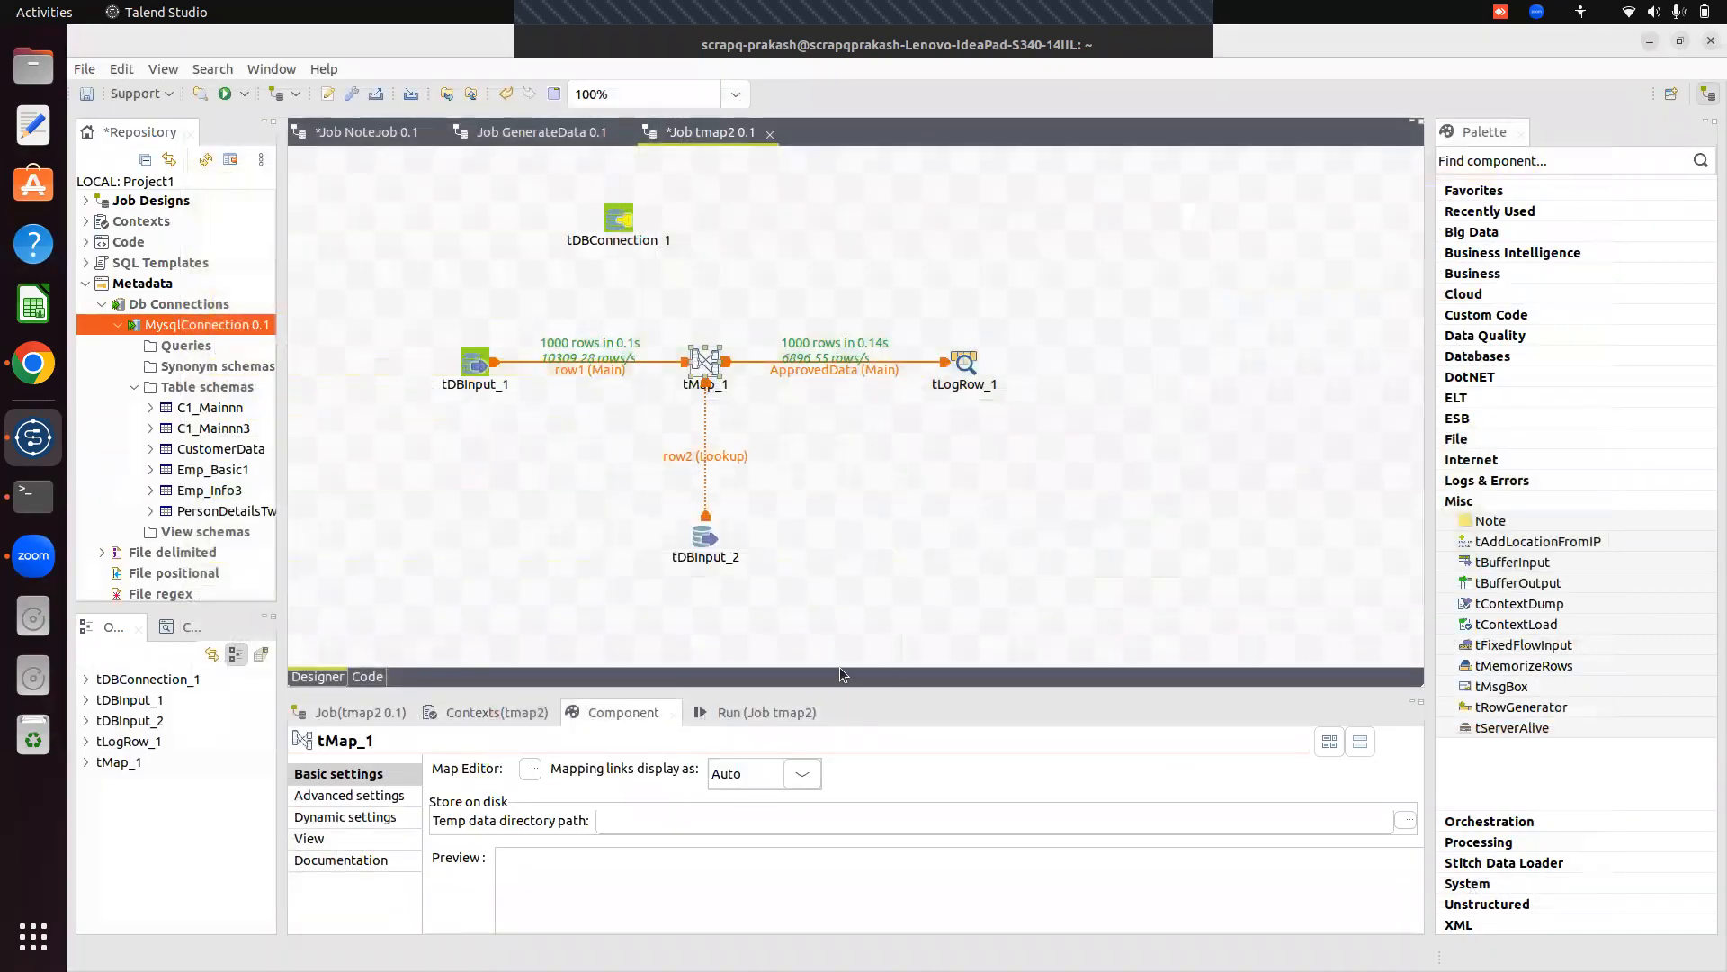
Run the tmap2 job with a cleared console in an enlarged run area.
left_click_drag(834, 688, 765, 500)
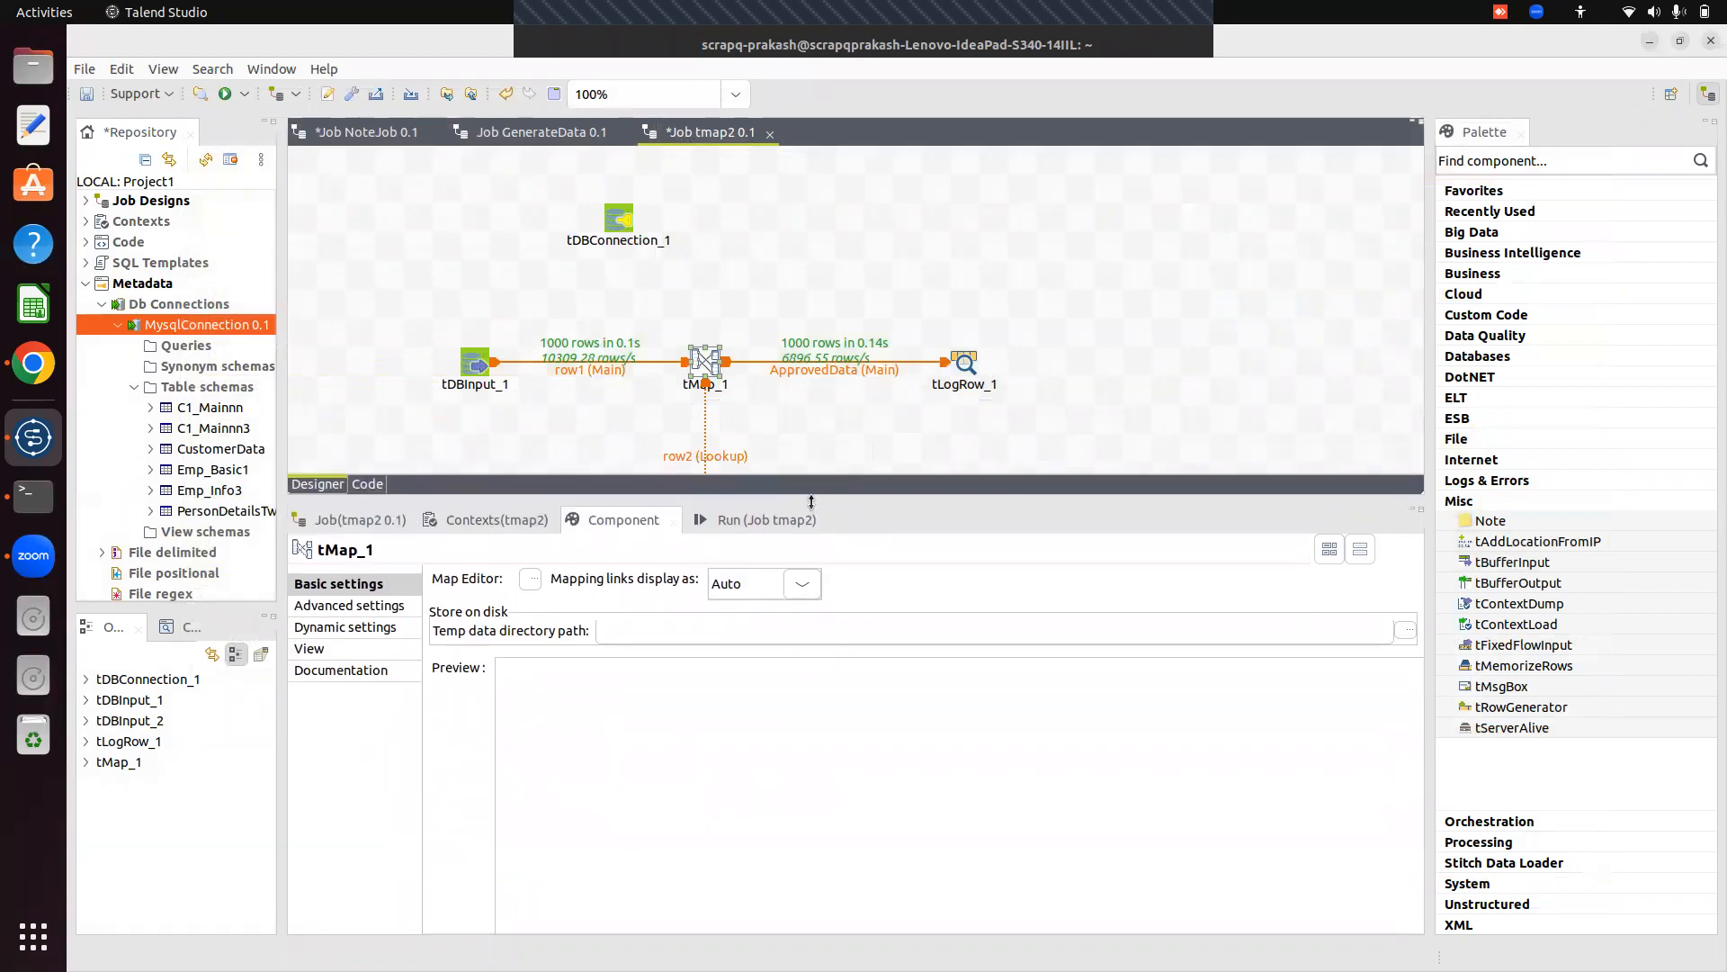
left_click(743, 519)
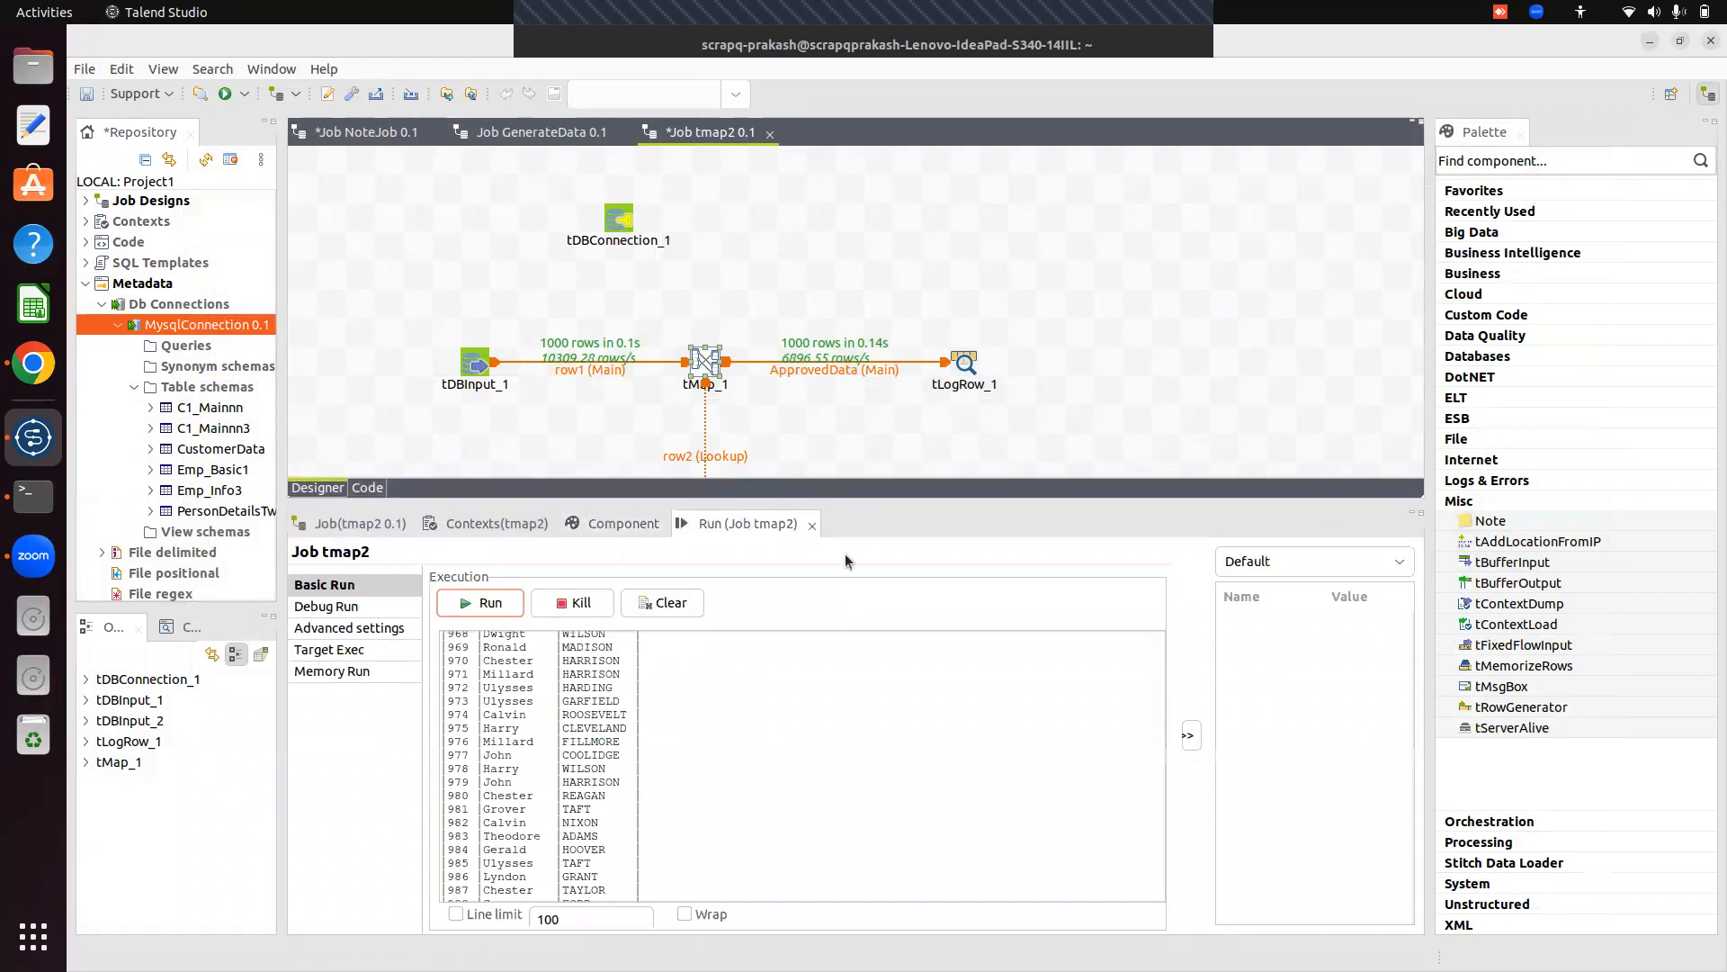
left_click(670, 602)
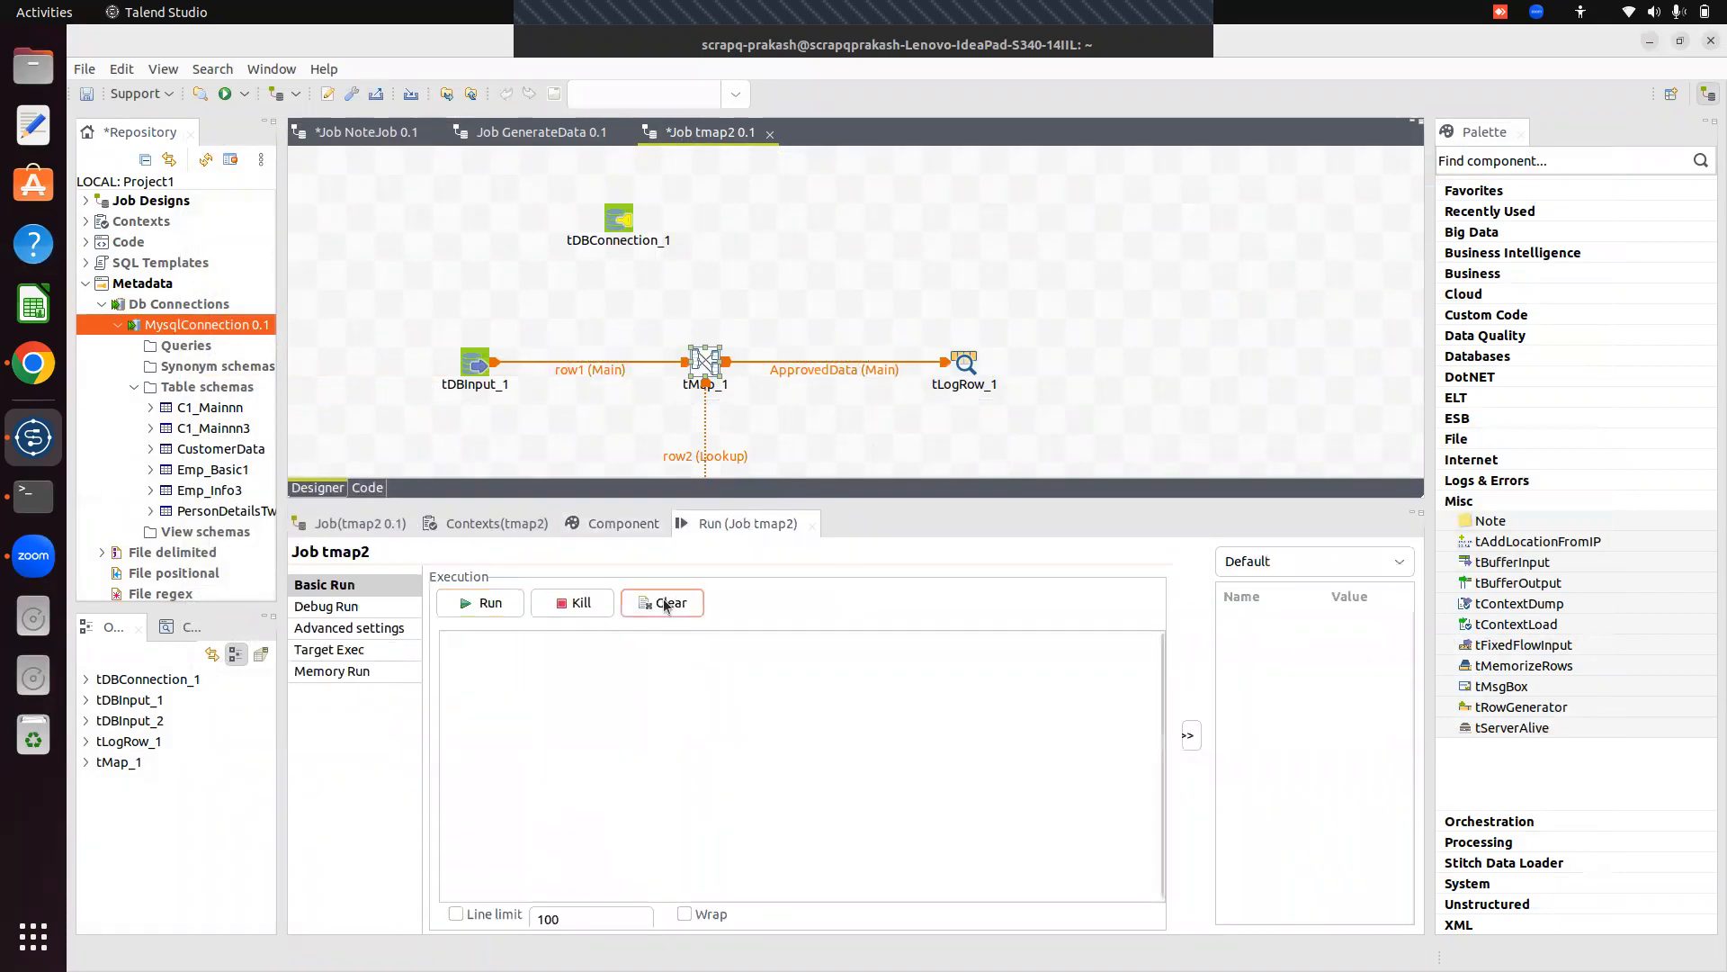
left_click(474, 606)
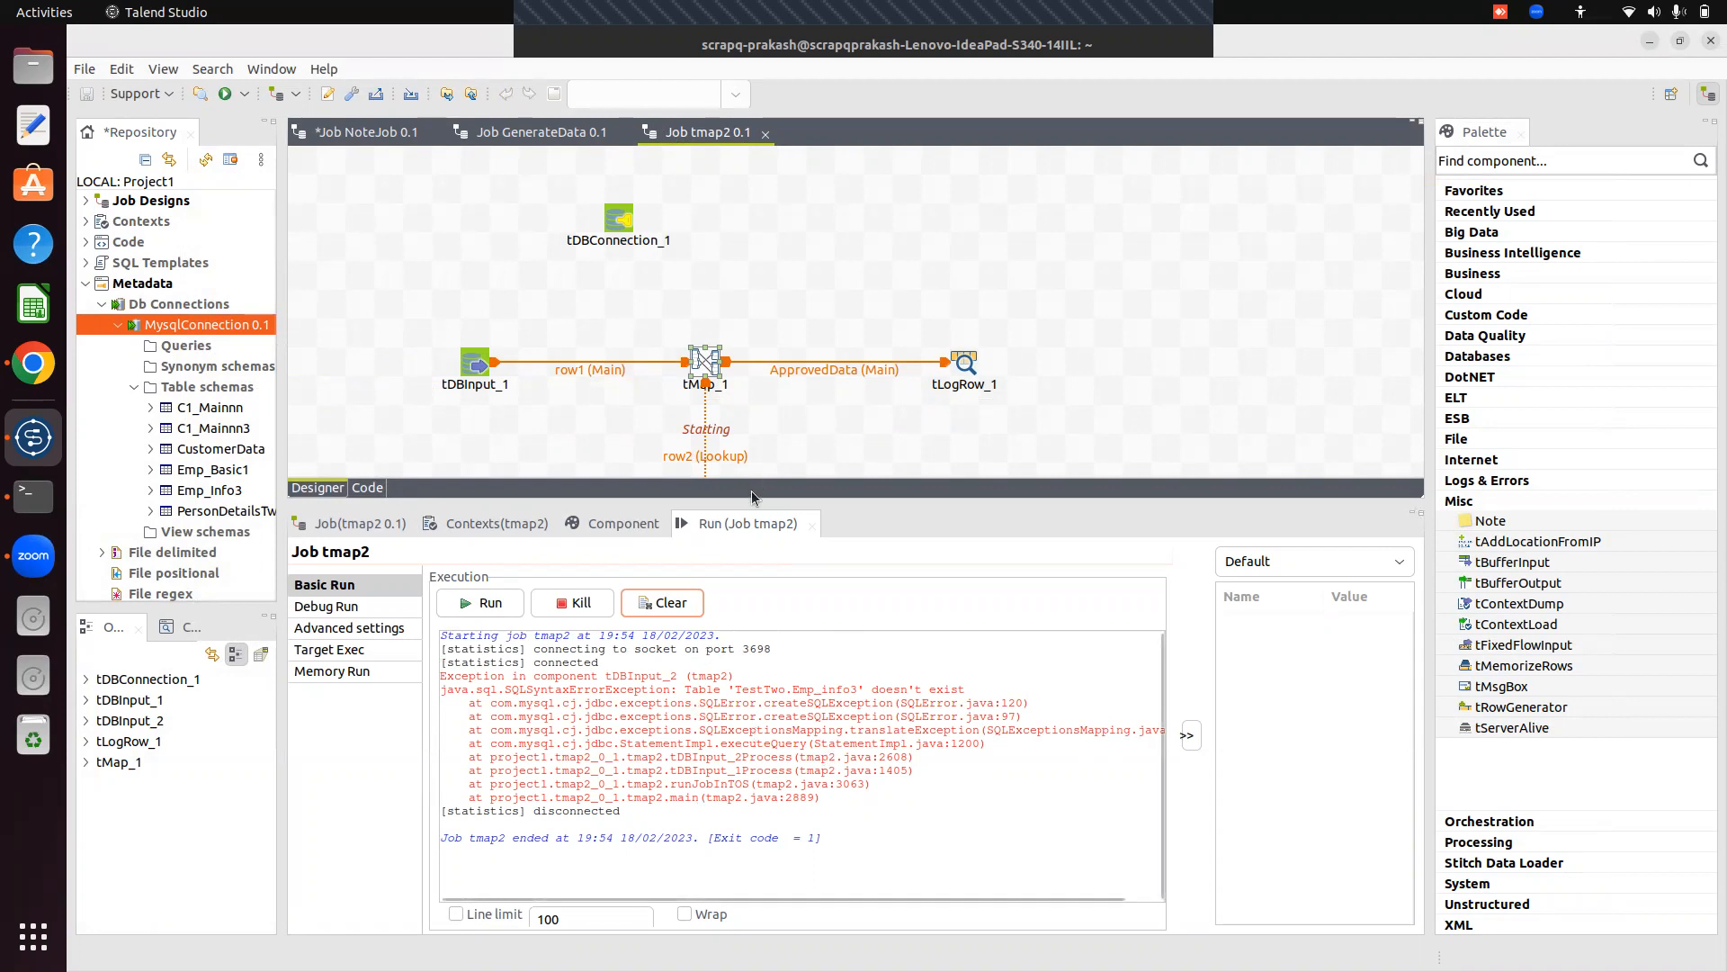
Inspect tDBInput_2 on the canvas, check its table name and query, and compare them with the run's console output.
left_click_drag(748, 499, 821, 780)
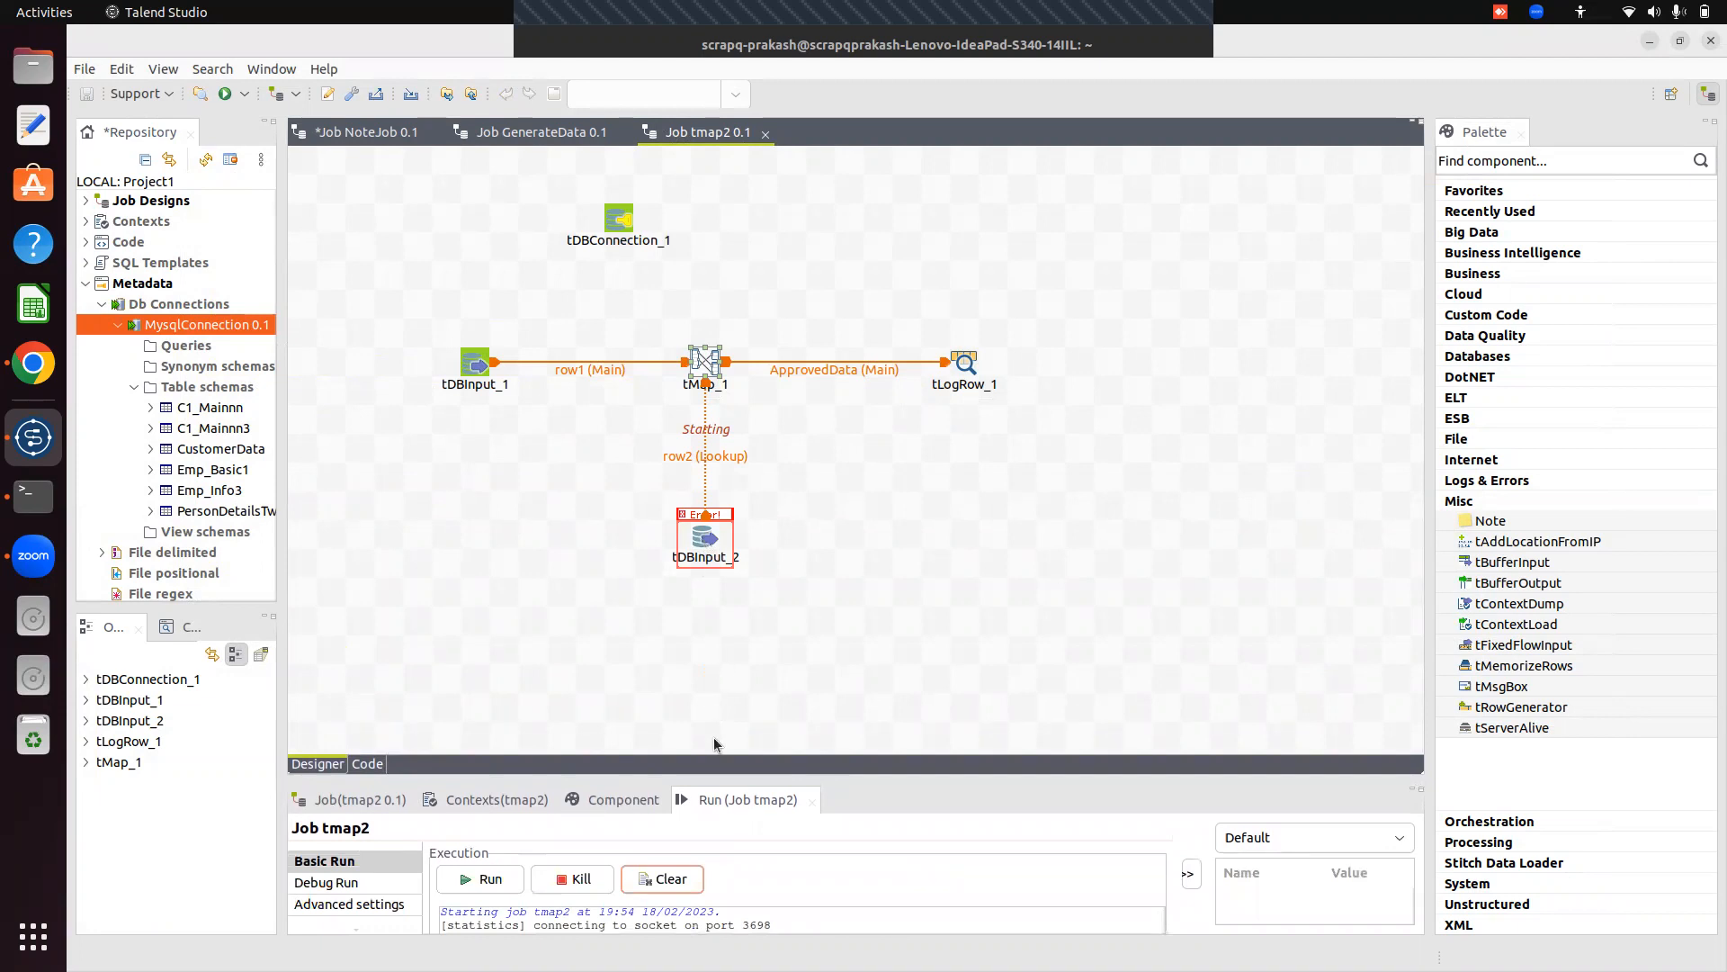
left_click_drag(695, 772, 694, 672)
left_click(705, 535)
left_click(618, 698)
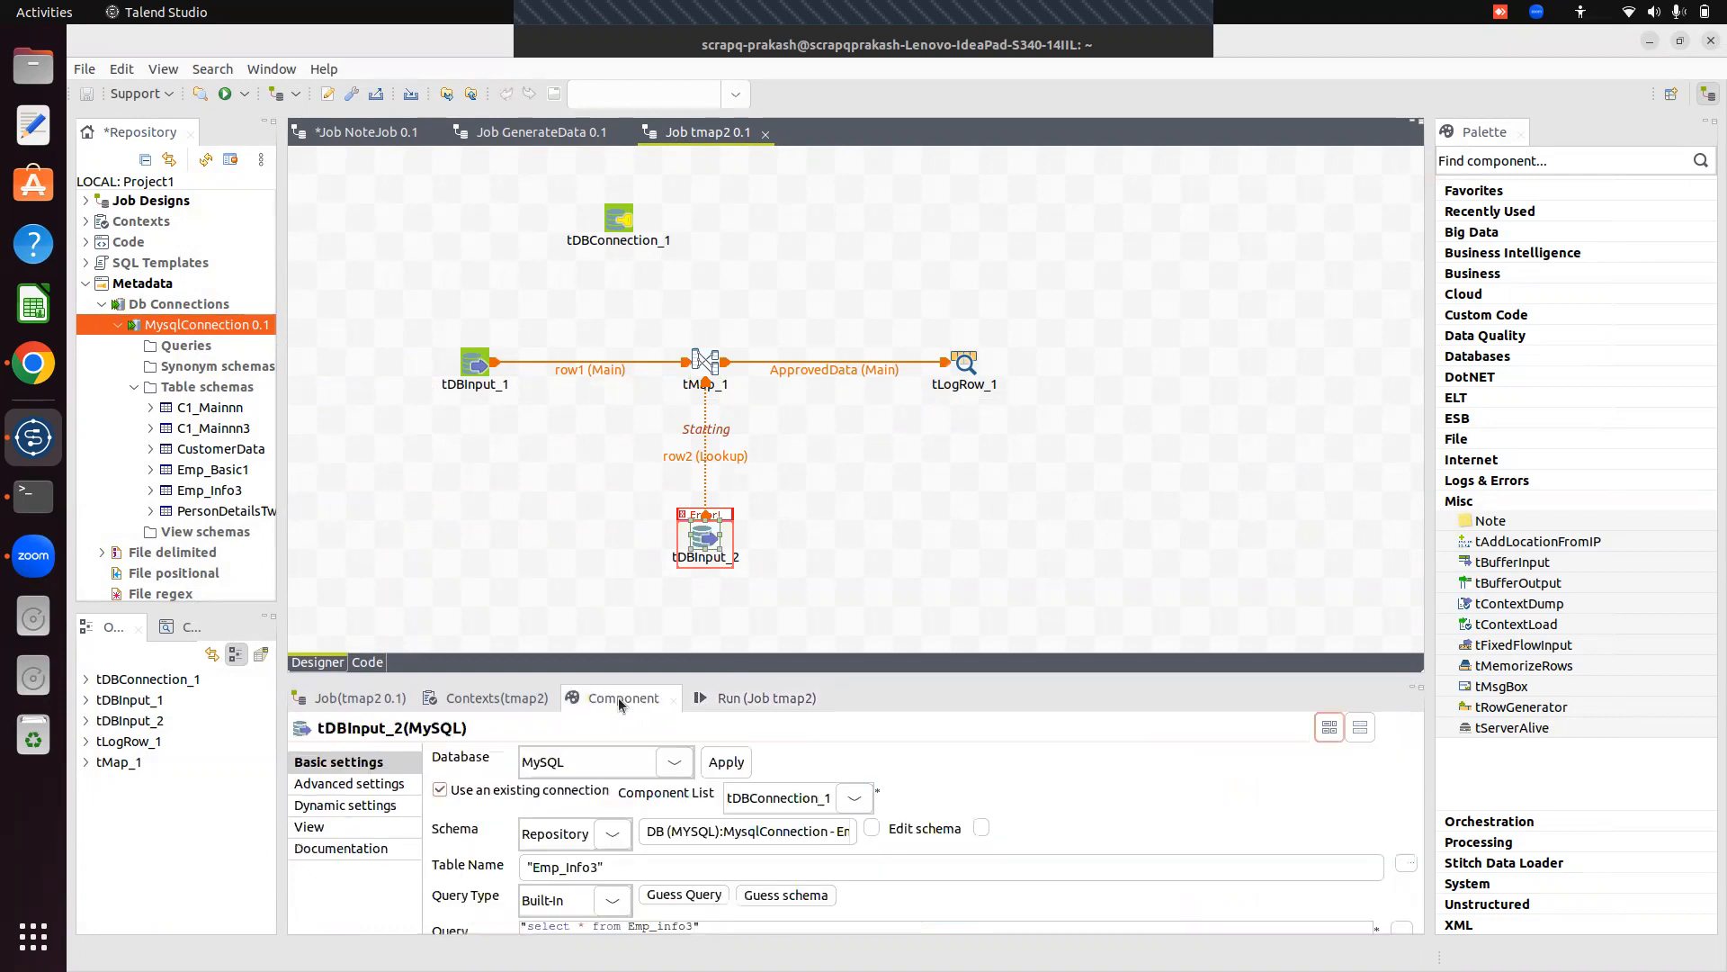
left_click_drag(816, 672, 770, 623)
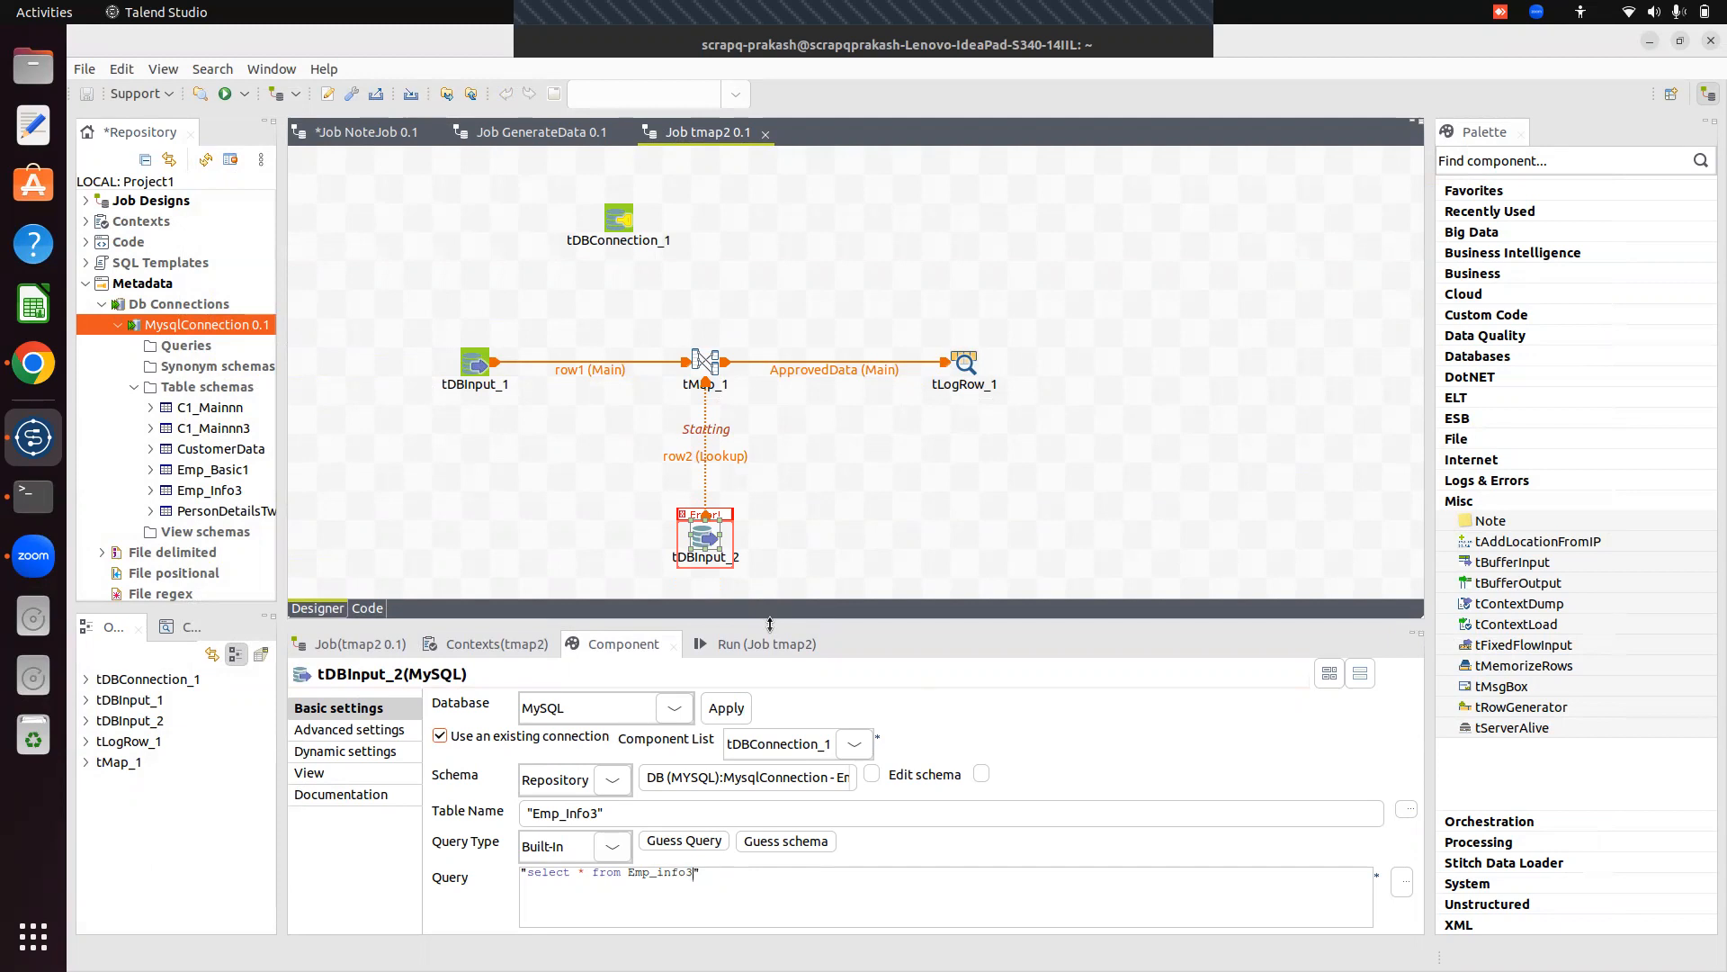
left_click(734, 646)
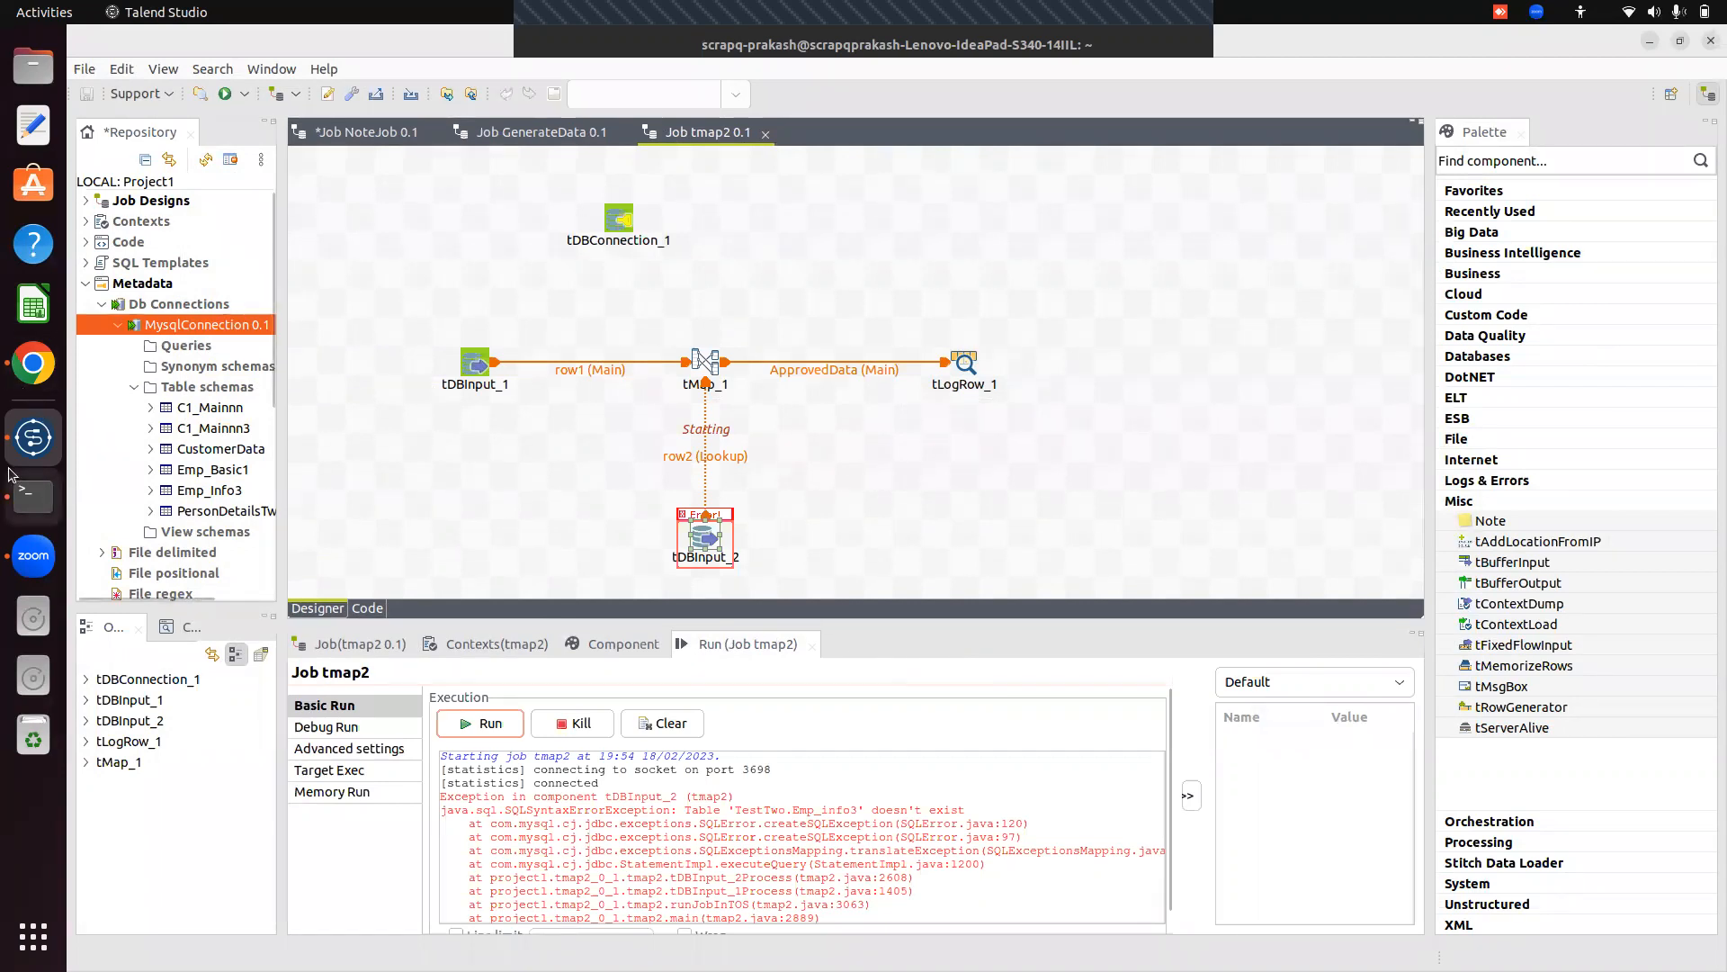
Switch to the terminal, check the spelling of the Emp_Info3 table name in the last MySQL query, and return to Talend Studio.
left_click(34, 496)
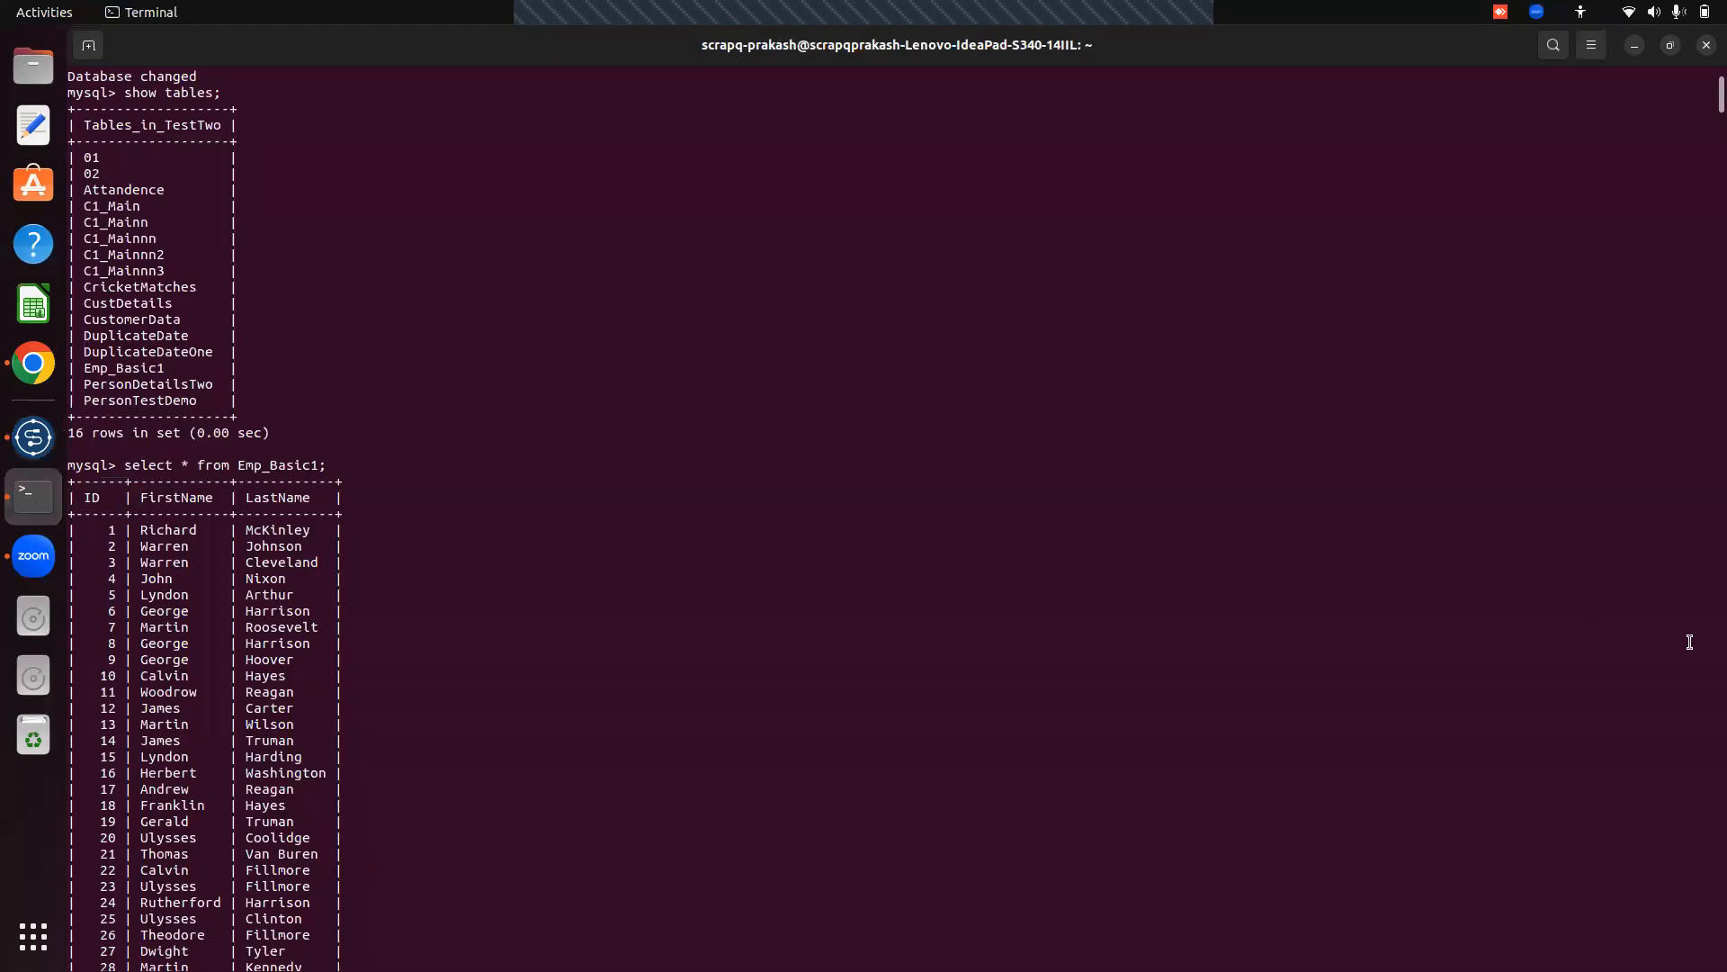
left_click_drag(1712, 110, 1720, 567)
key("Up")
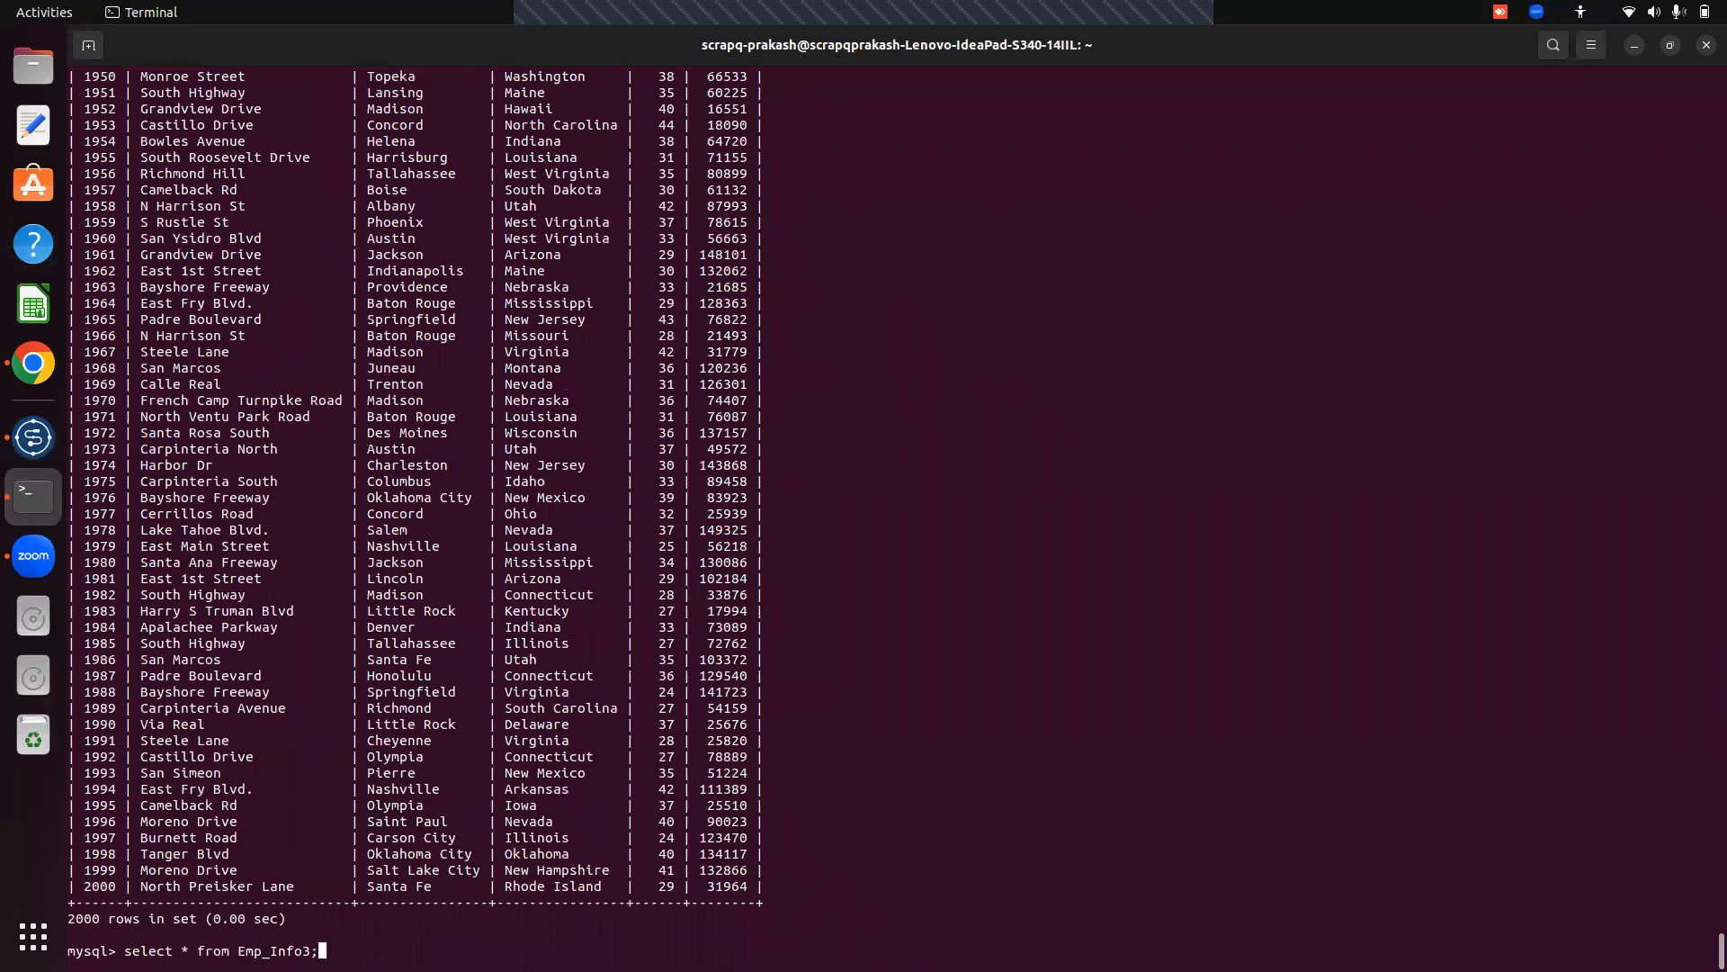
key("Down")
key("alt+Tab")
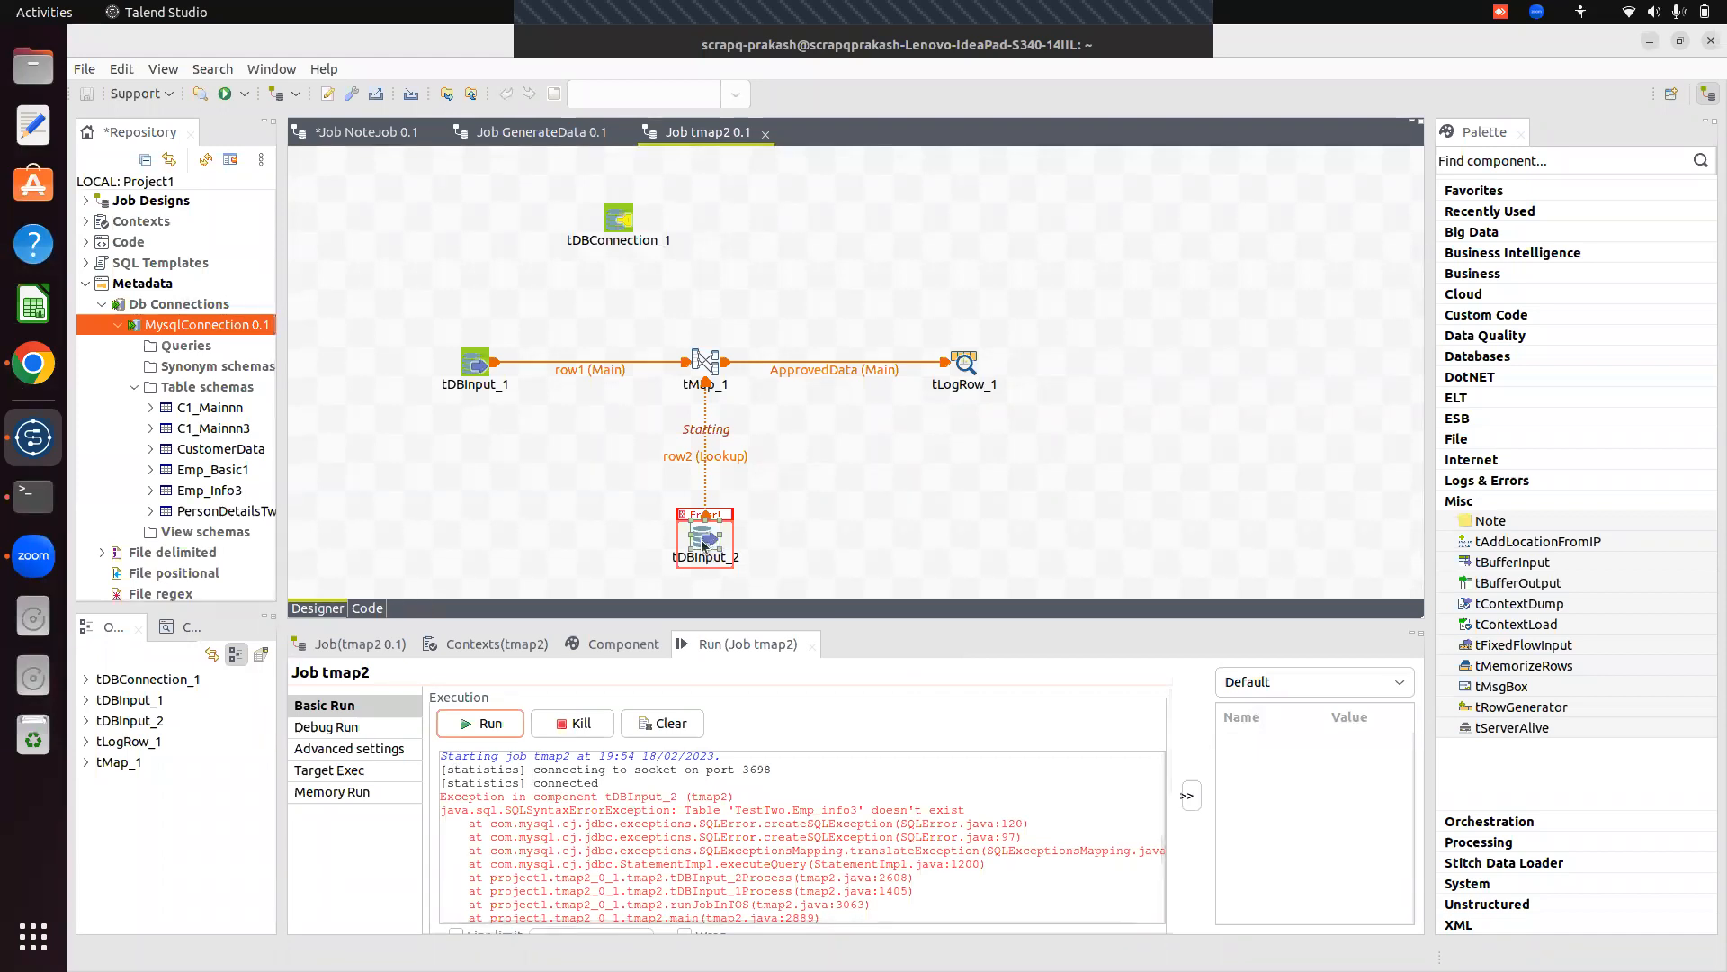
Correct the capitalization of the table name in tDBInput_2's query so it reads "select * from Emp_Info3".
left_click(615, 646)
left_click(666, 872)
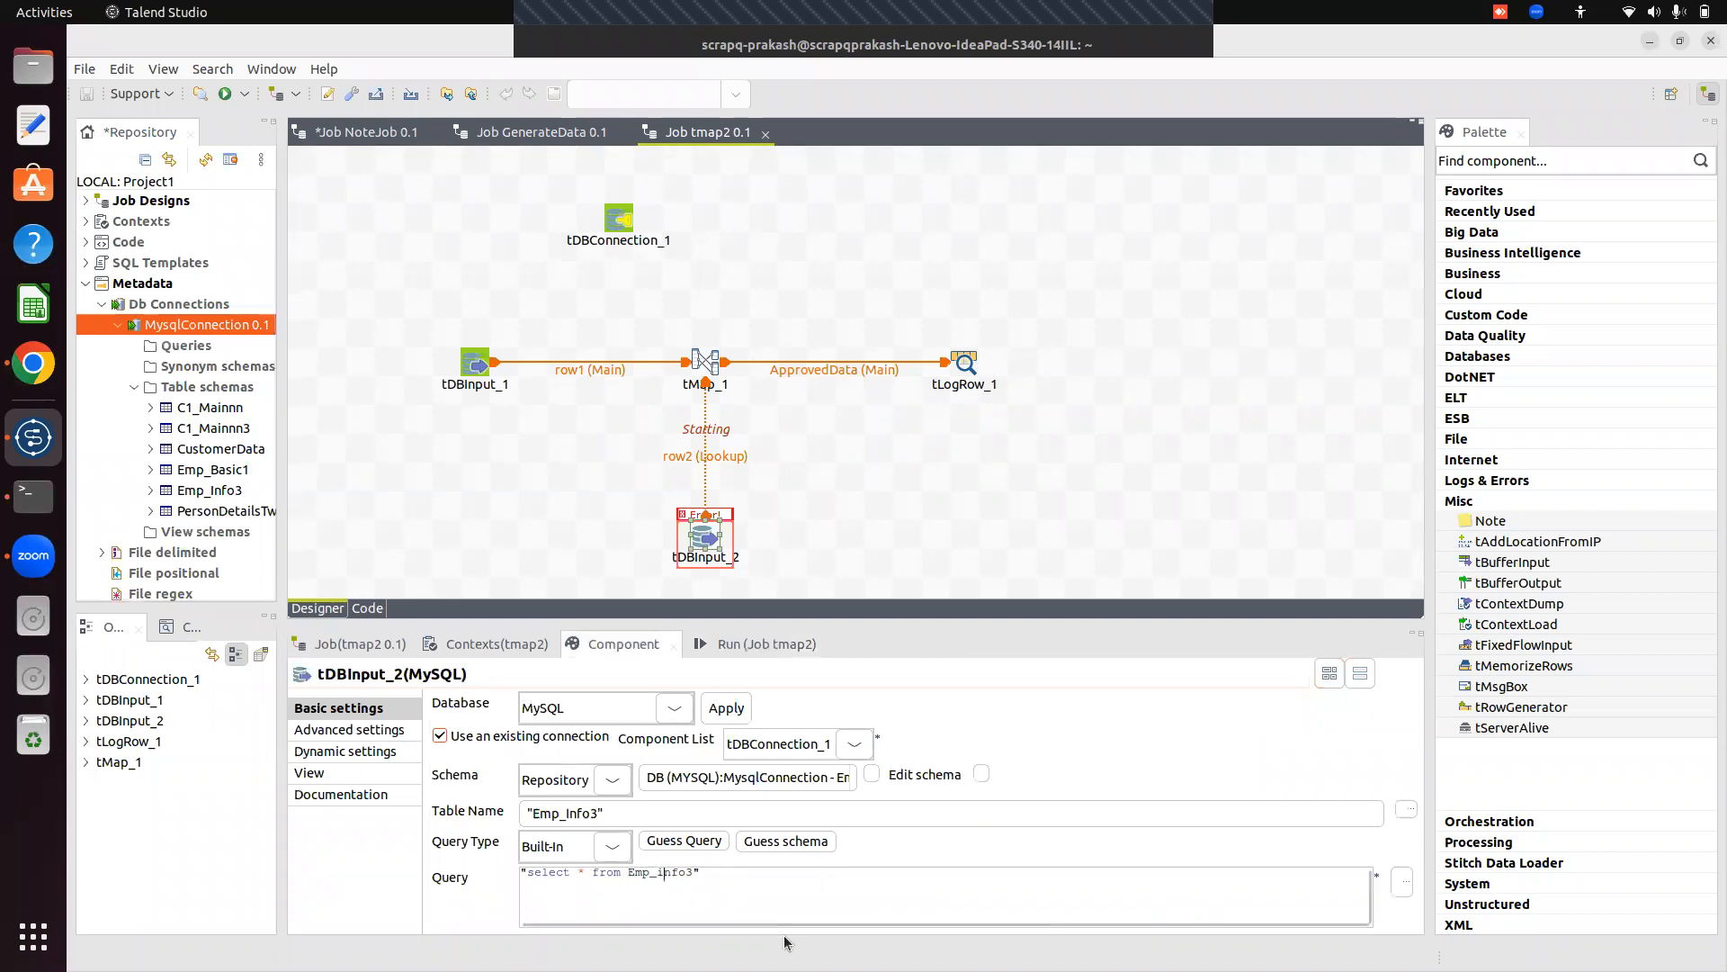
key("BackSpace")
type("I")
Clear the old console output, enlarge the run area and rerun the tmap2 job.
left_click_drag(996, 619, 996, 676)
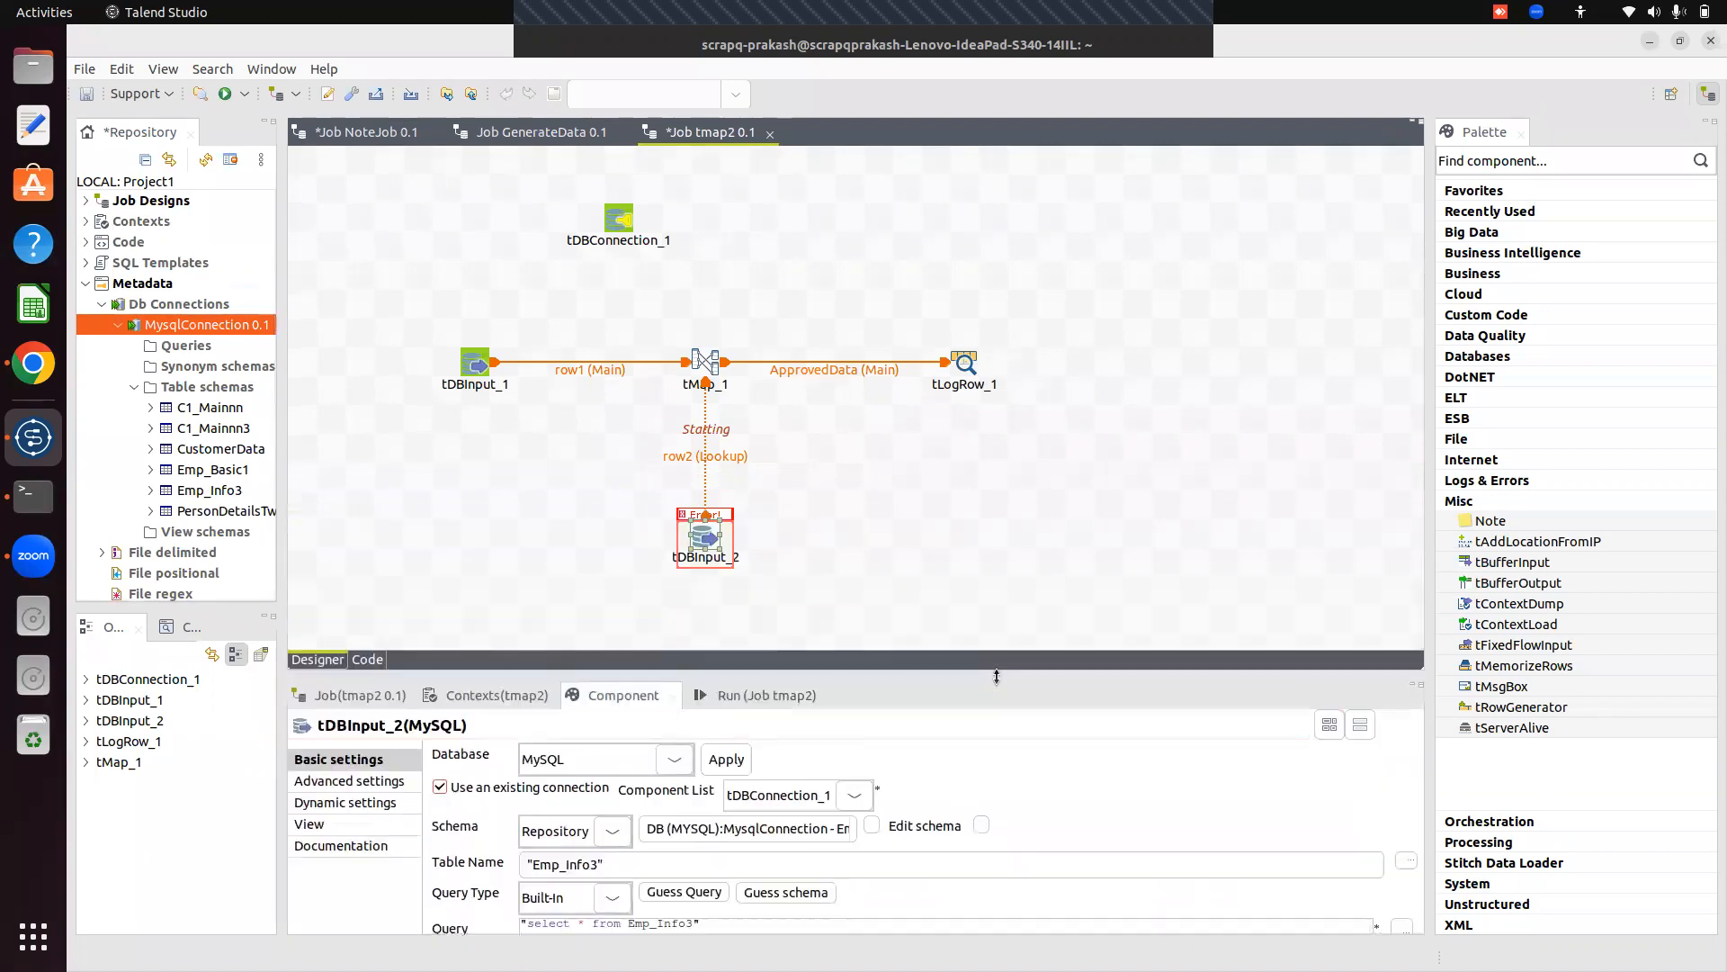
left_click(764, 696)
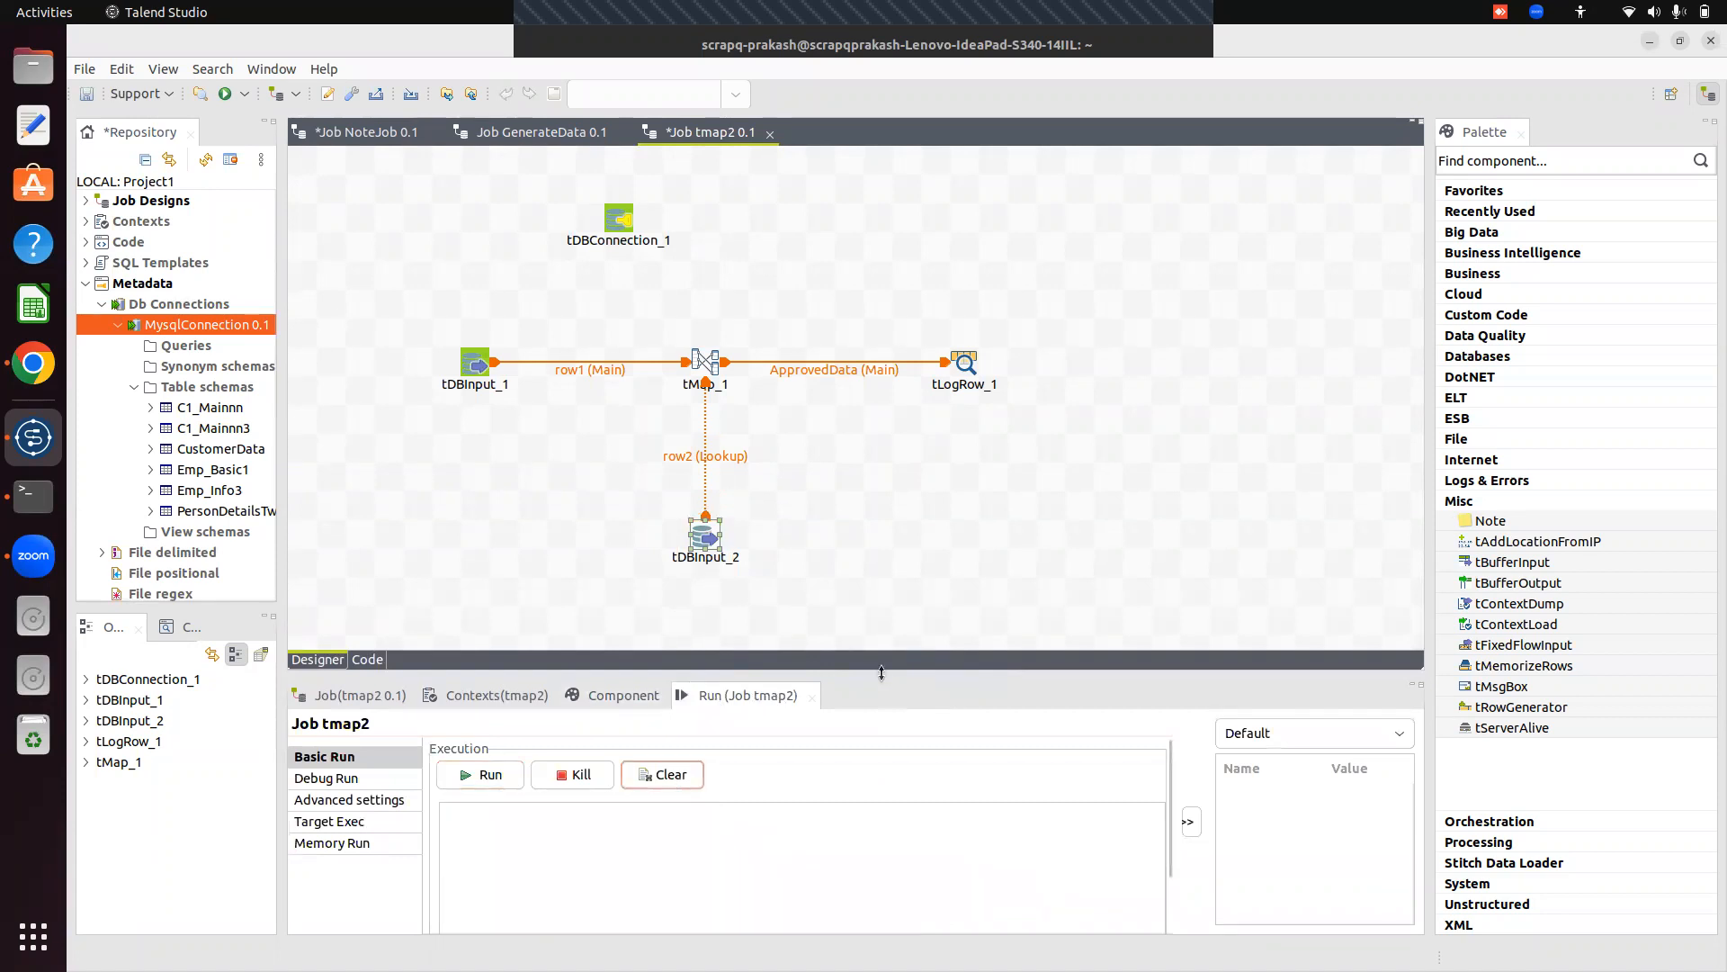
left_click_drag(874, 671, 851, 436)
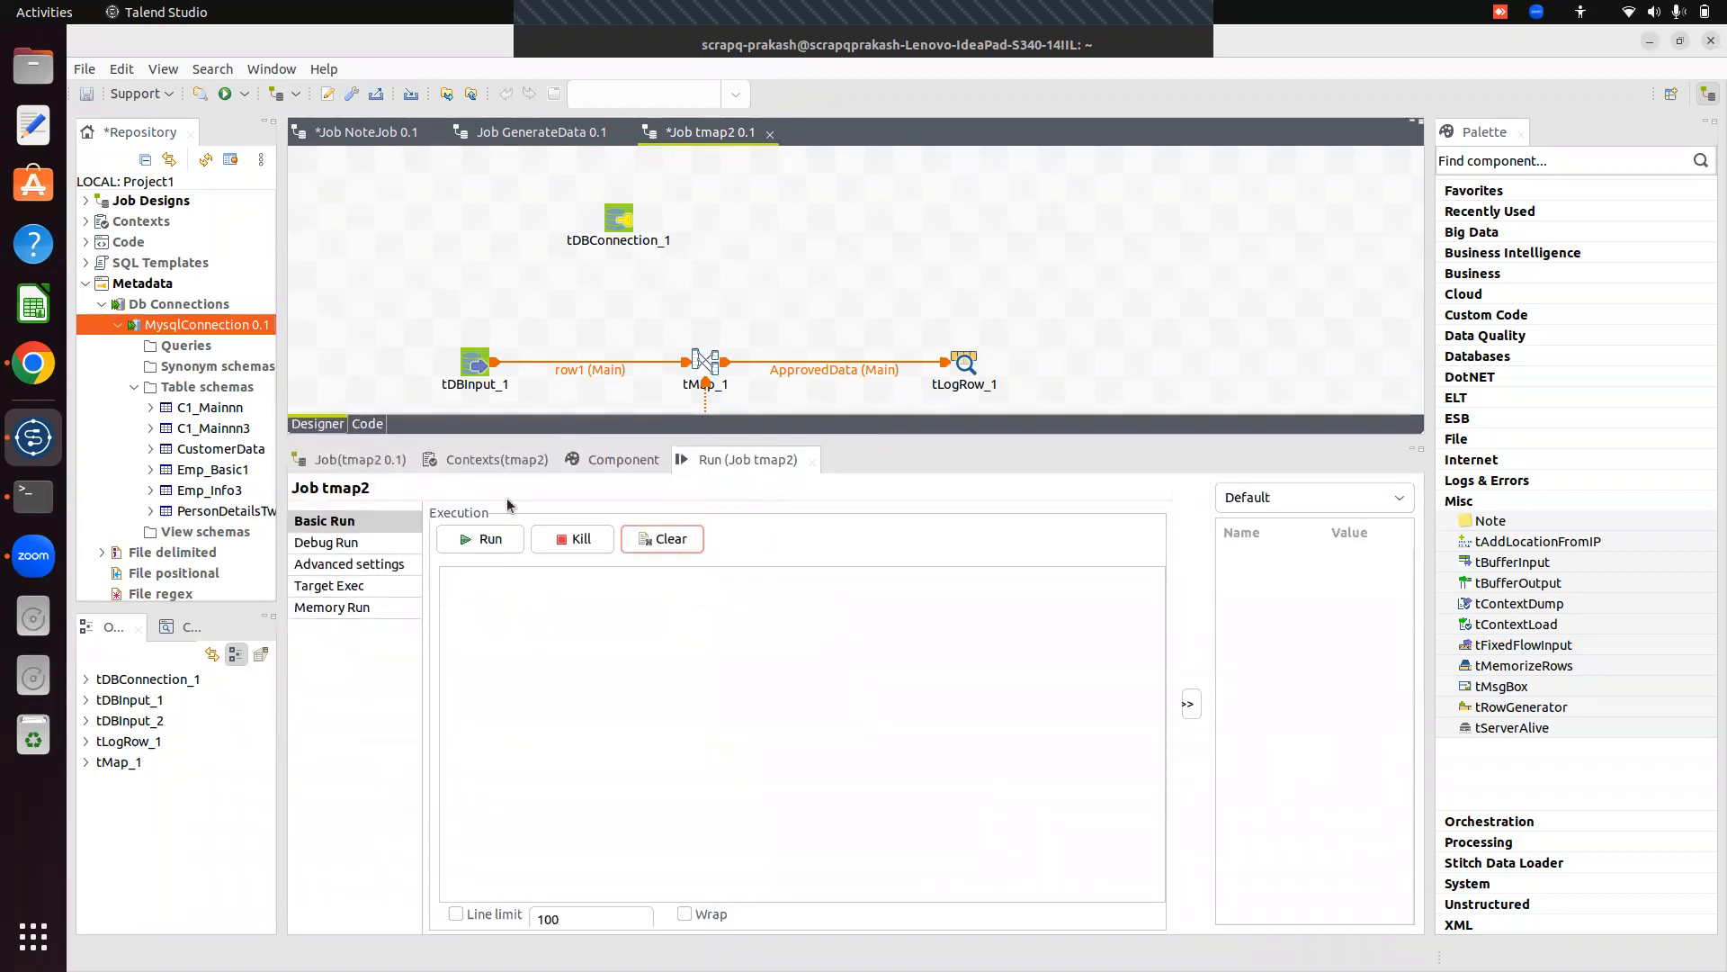
left_click(471, 542)
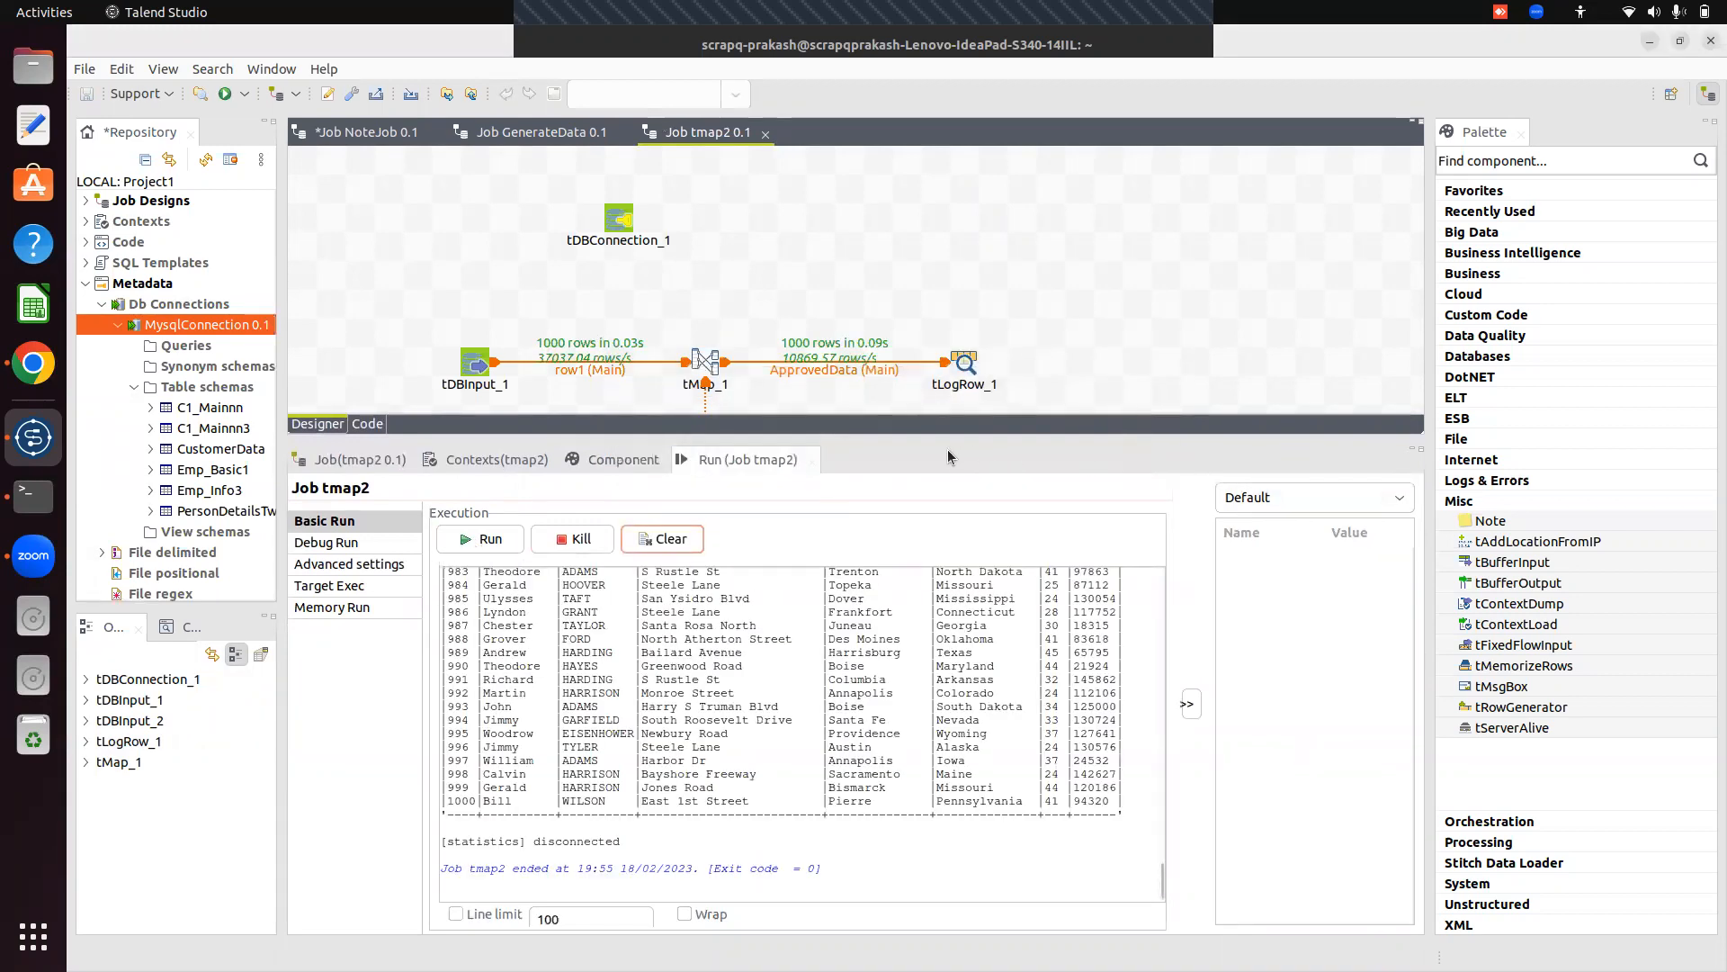
Examine the joined tLogRow_1 rows back to the header, view the row statistics on the canvas, and review NoteJob's topic list.
left_click_drag(943, 437, 843, 183)
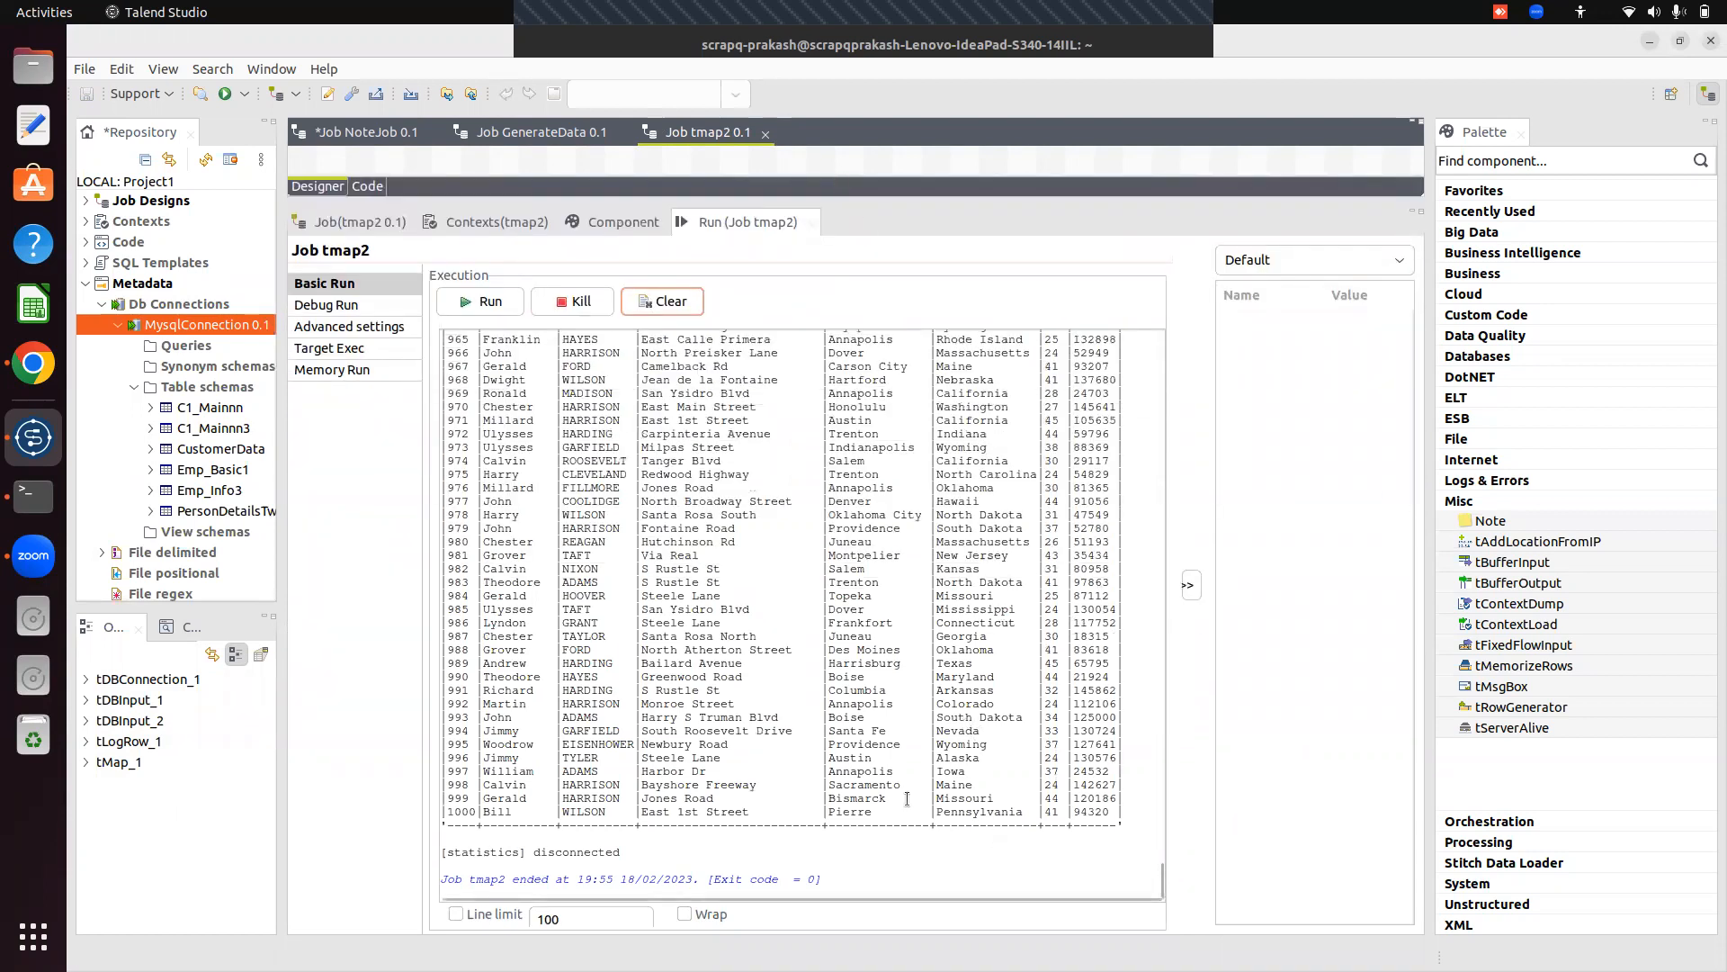
left_click_drag(1160, 886, 1132, 533)
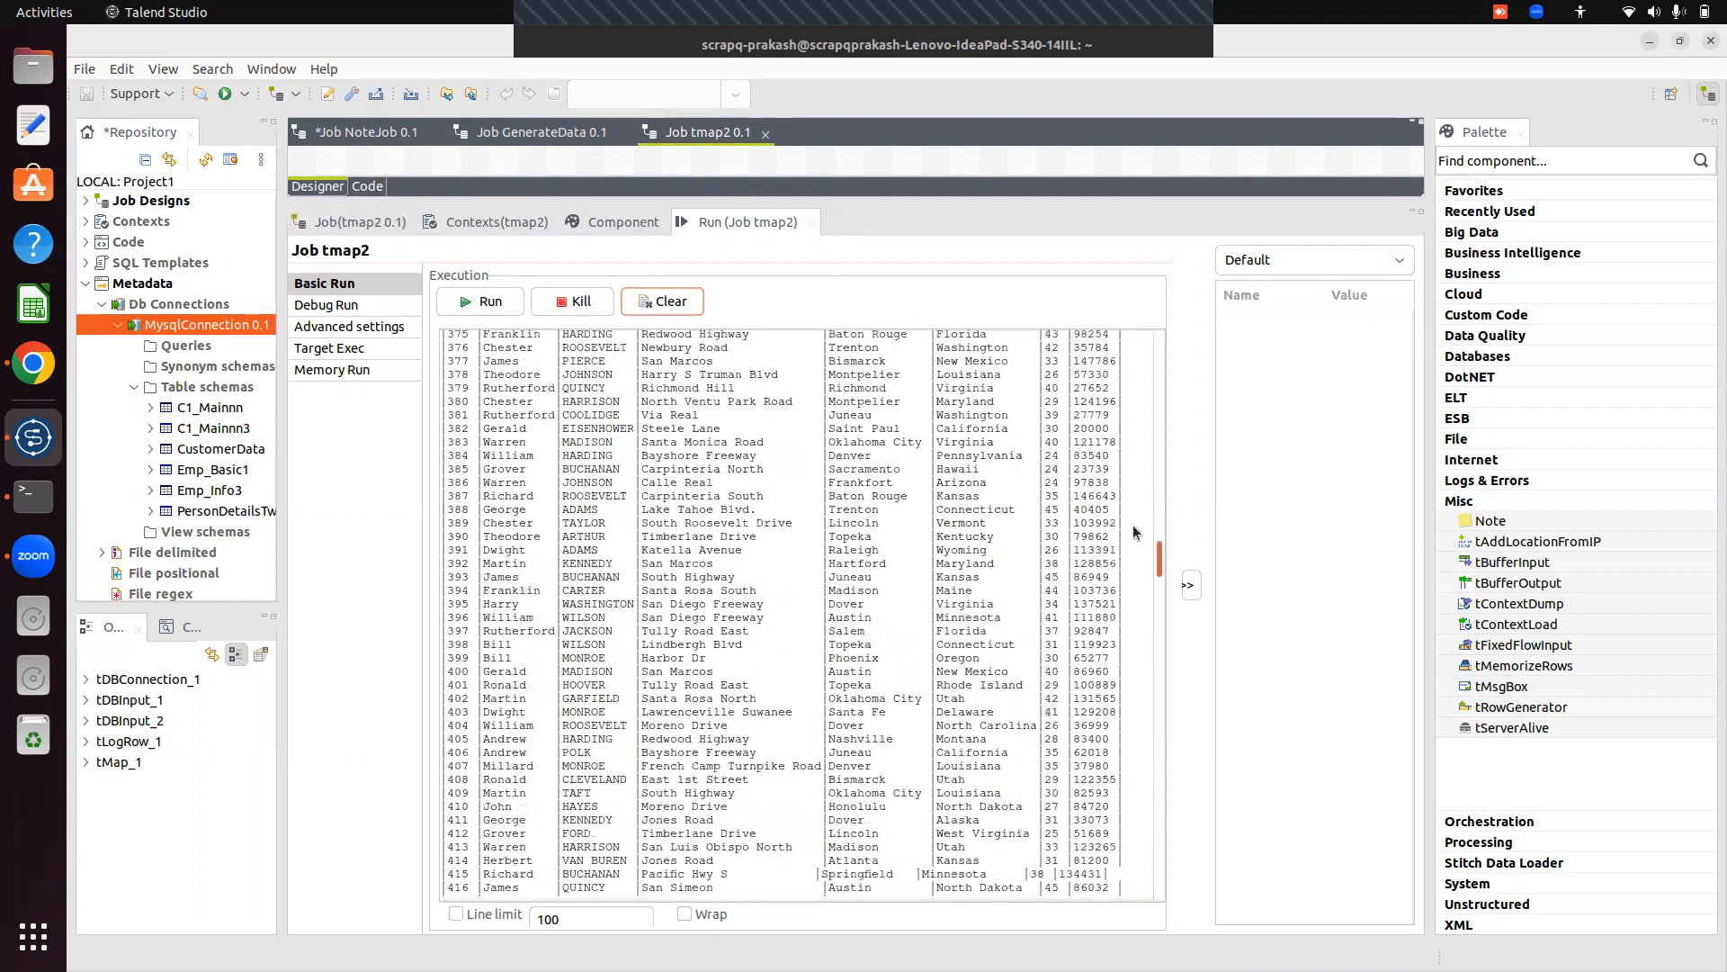
left_click_drag(1132, 467, 1151, 324)
left_click_drag(914, 195, 956, 727)
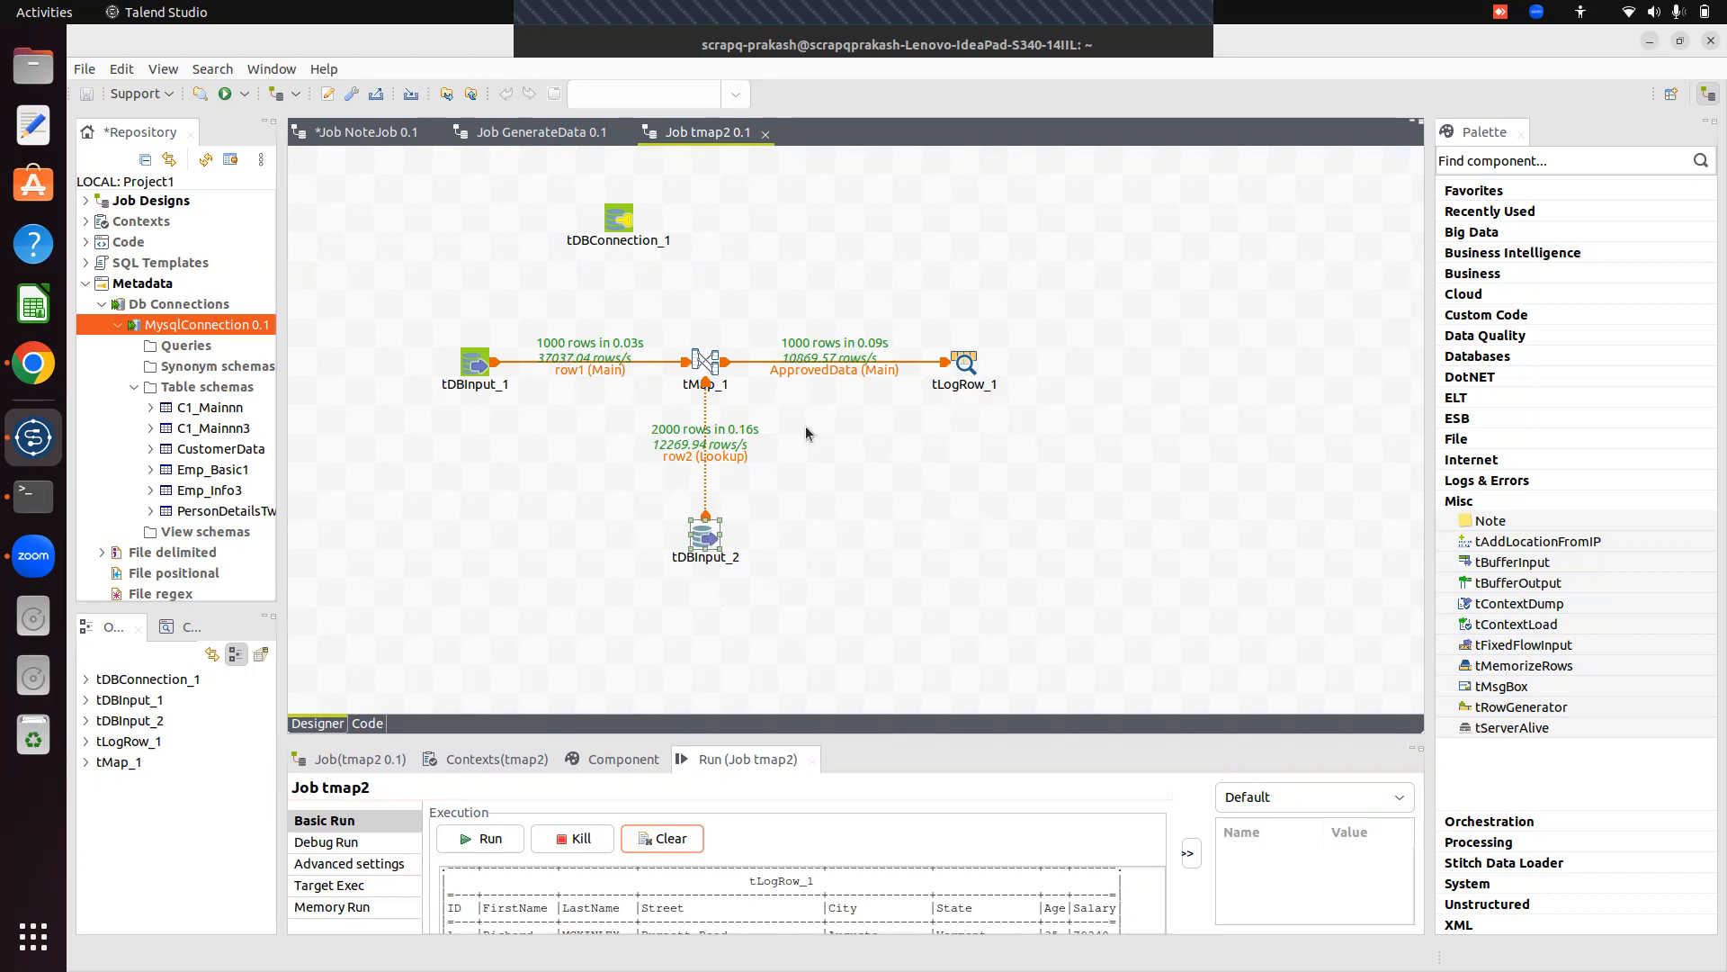
left_click(358, 135)
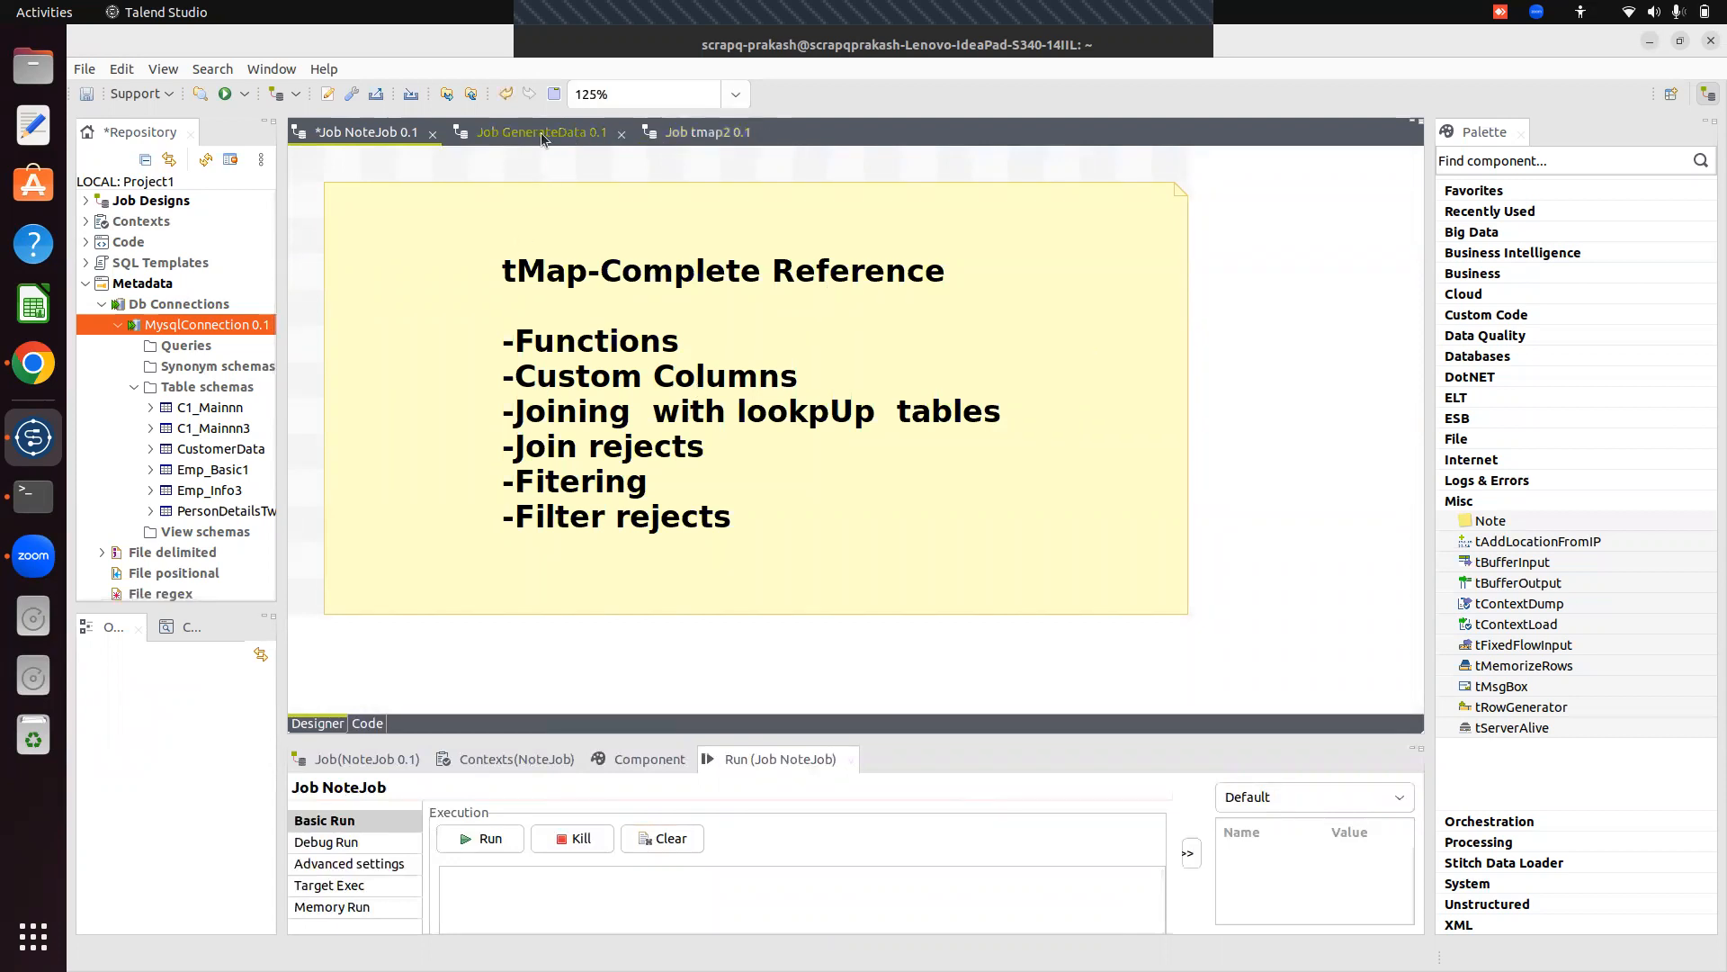
left_click(701, 132)
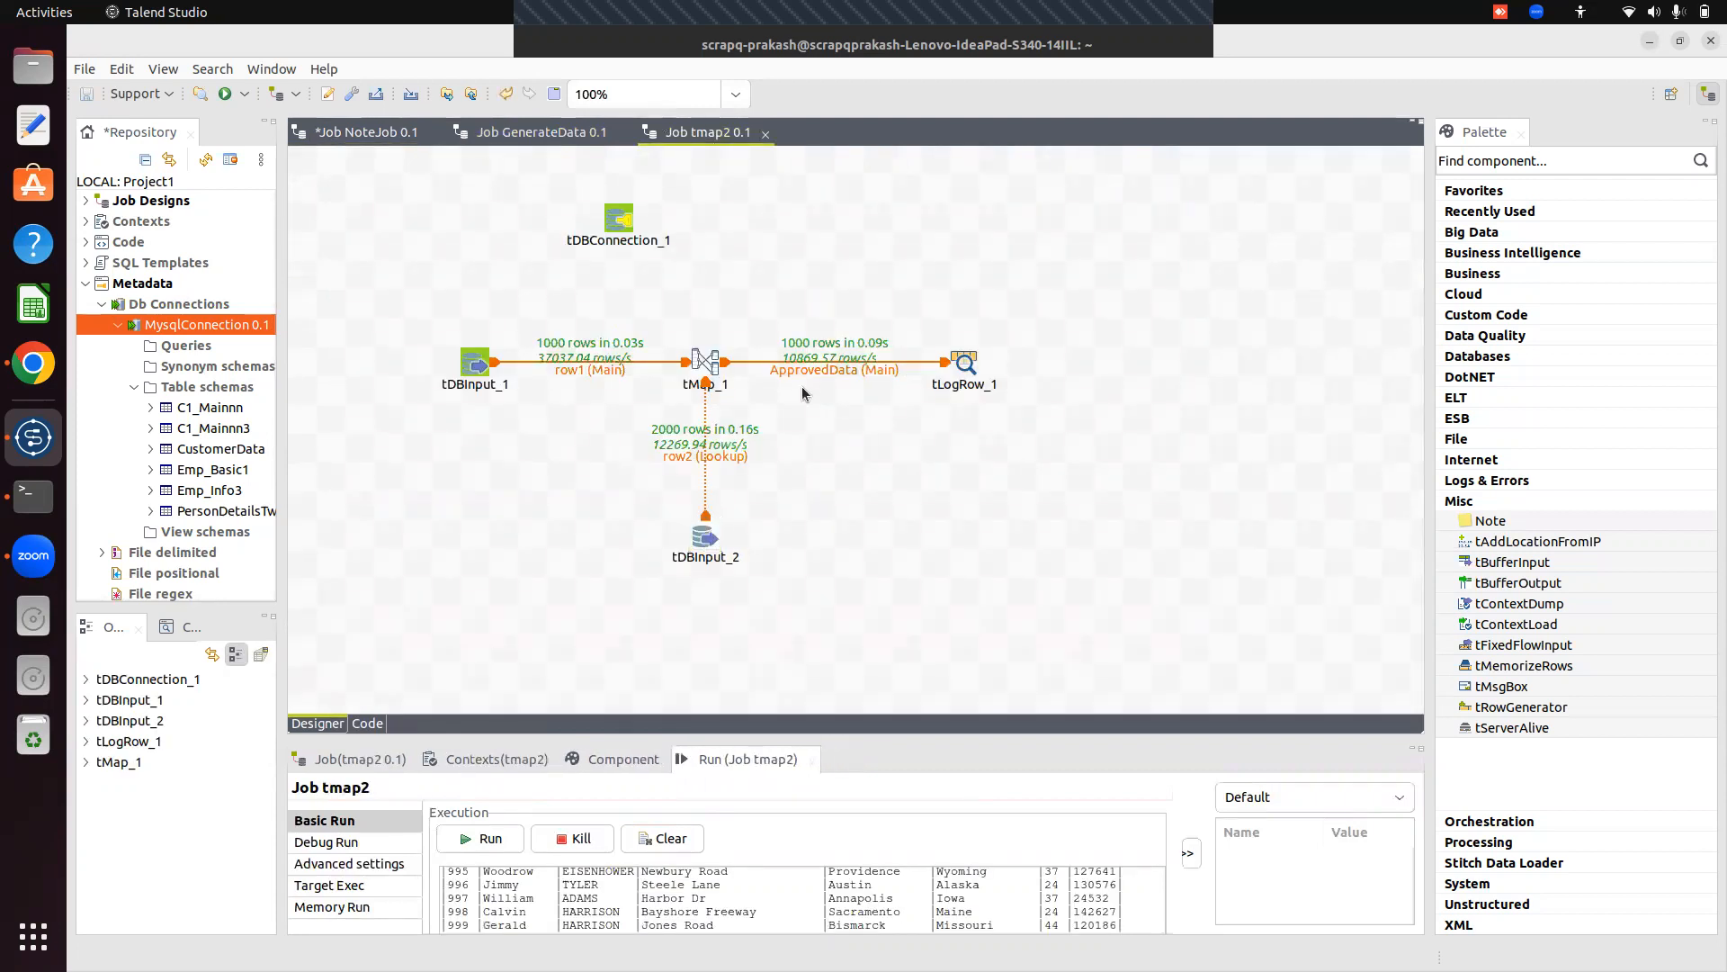
Open the tMap_1 mapping, enlarge its mapping area, and add a new variable to the Var table.
double_click(710, 360)
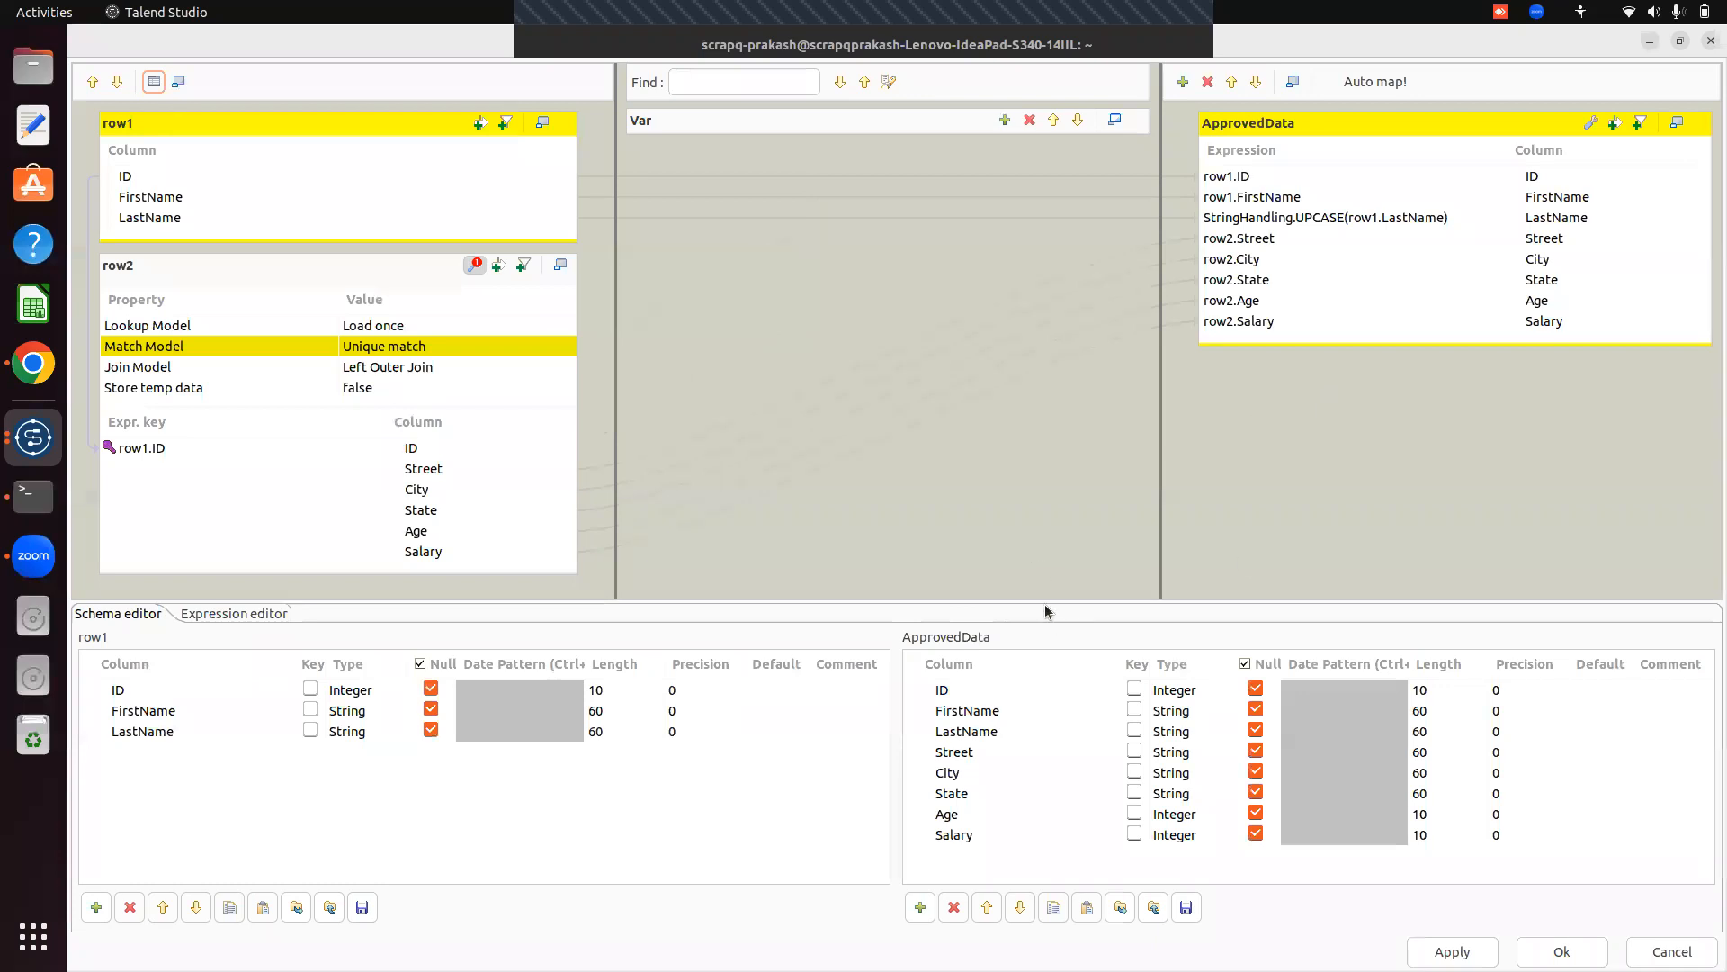
left_click_drag(1043, 605, 1071, 717)
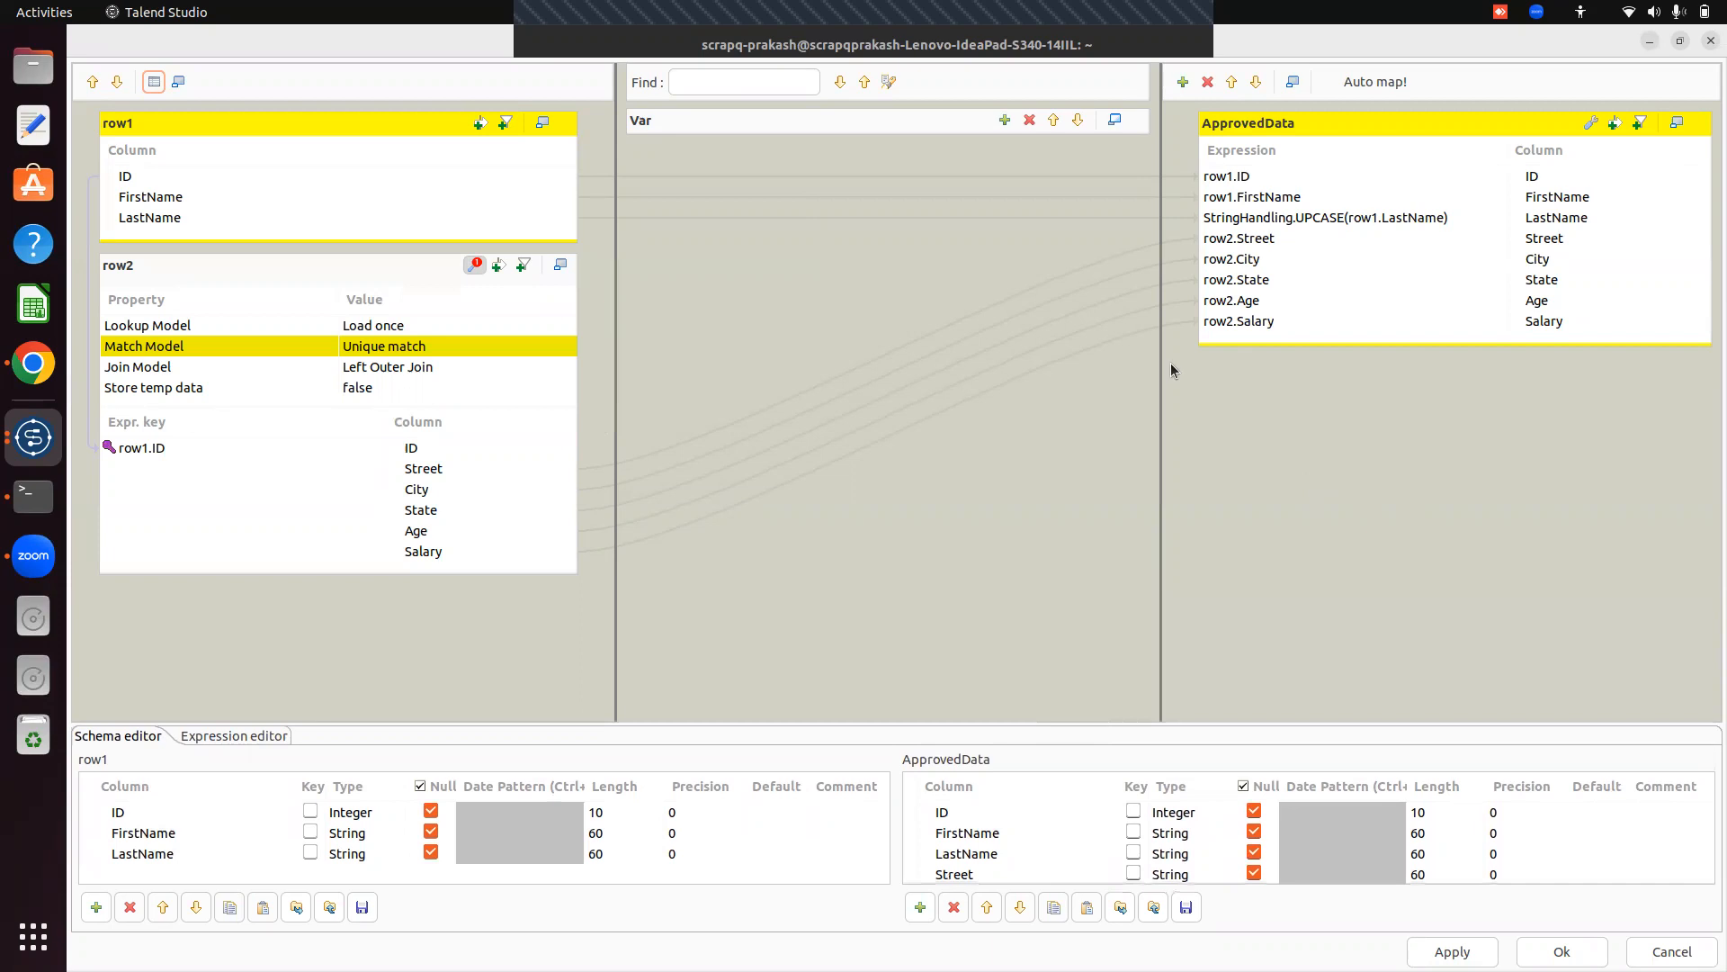
left_click(1002, 120)
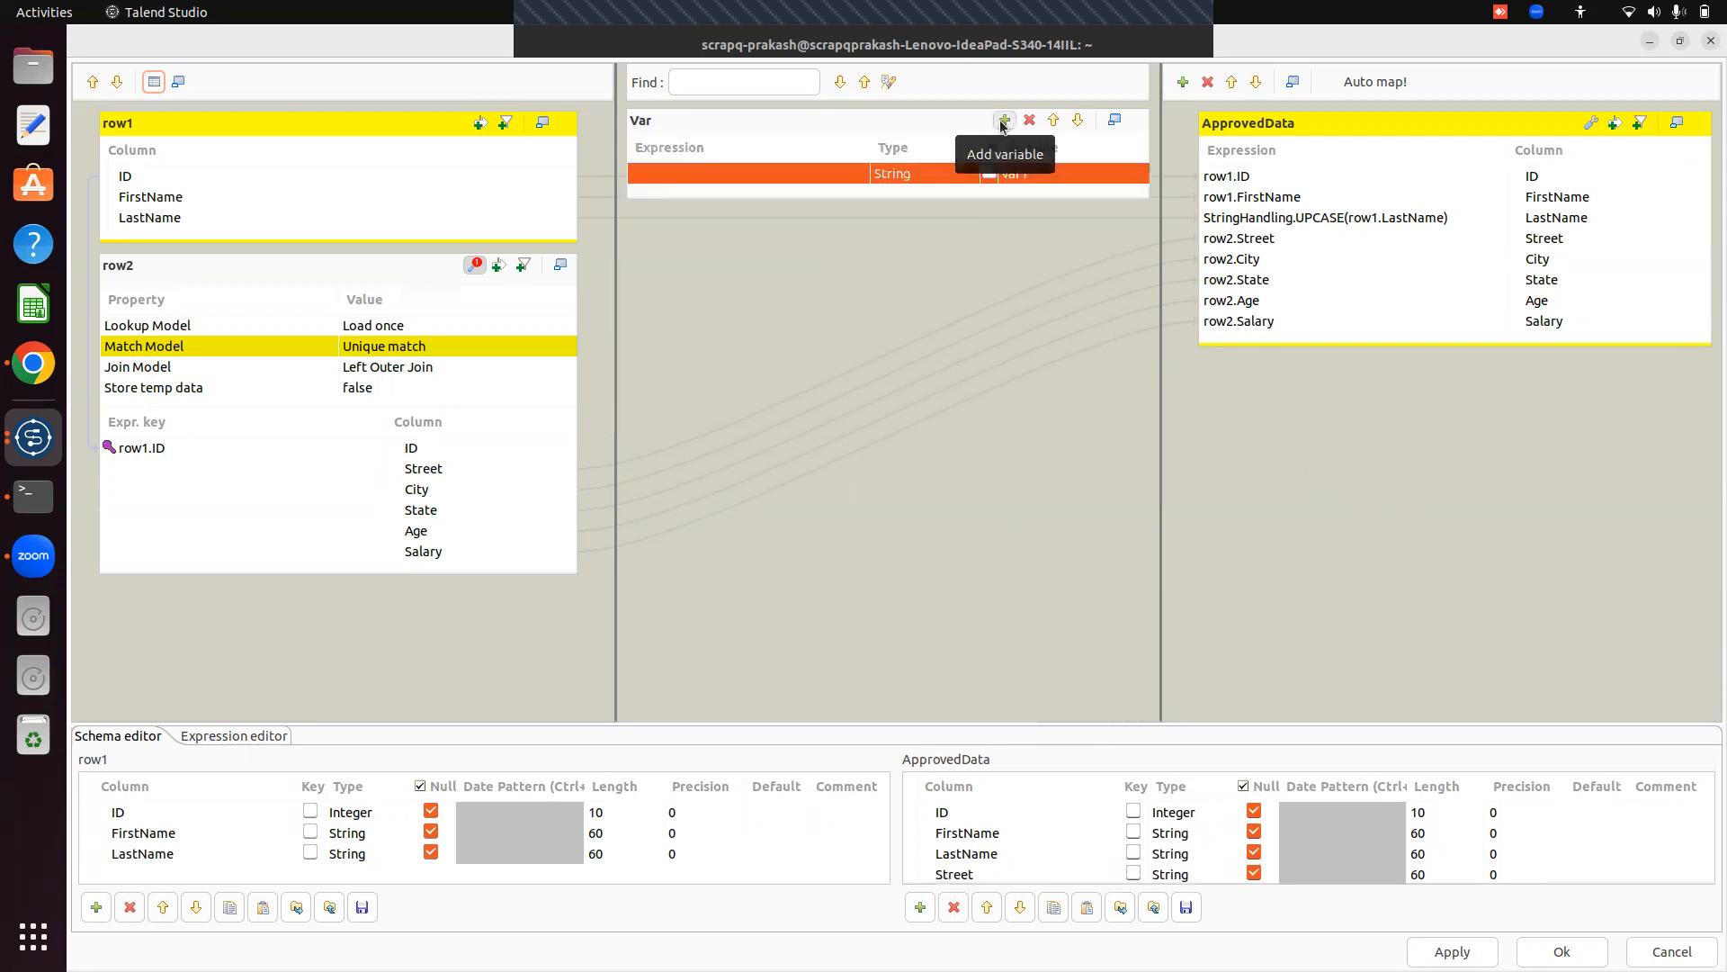
left_click(781, 171)
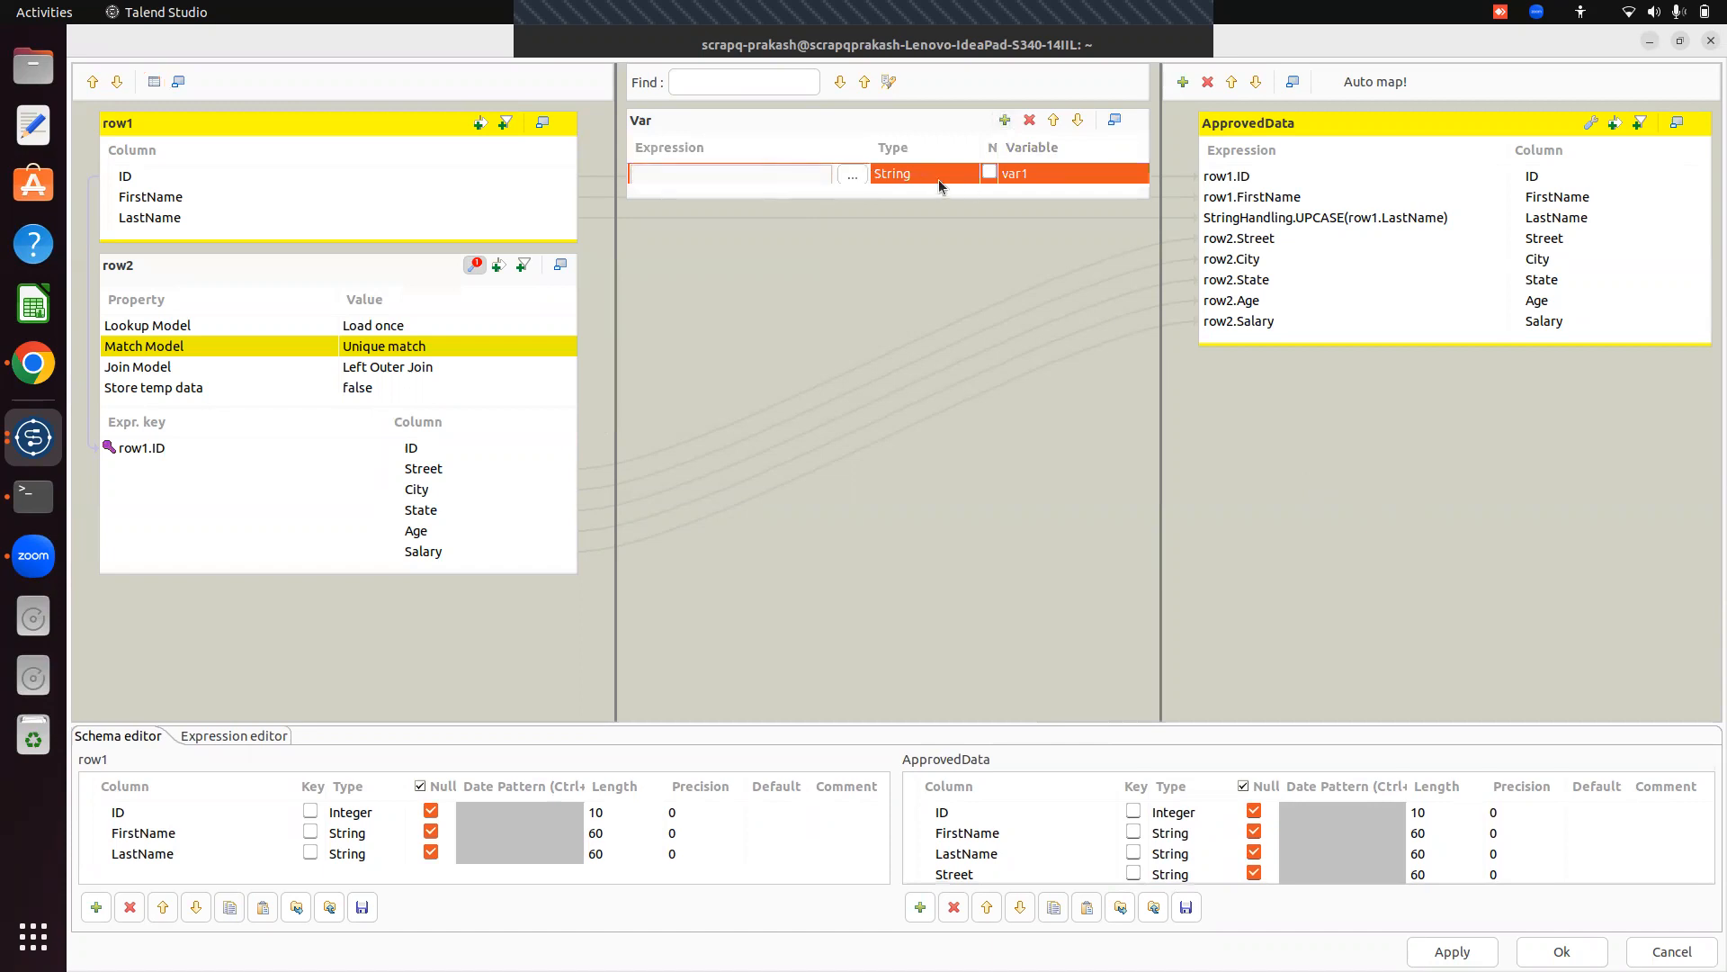
Browse the function categories in the Expression Builder and try to assign TalendDate's getCurrentDate() function to var1.
left_click(848, 176)
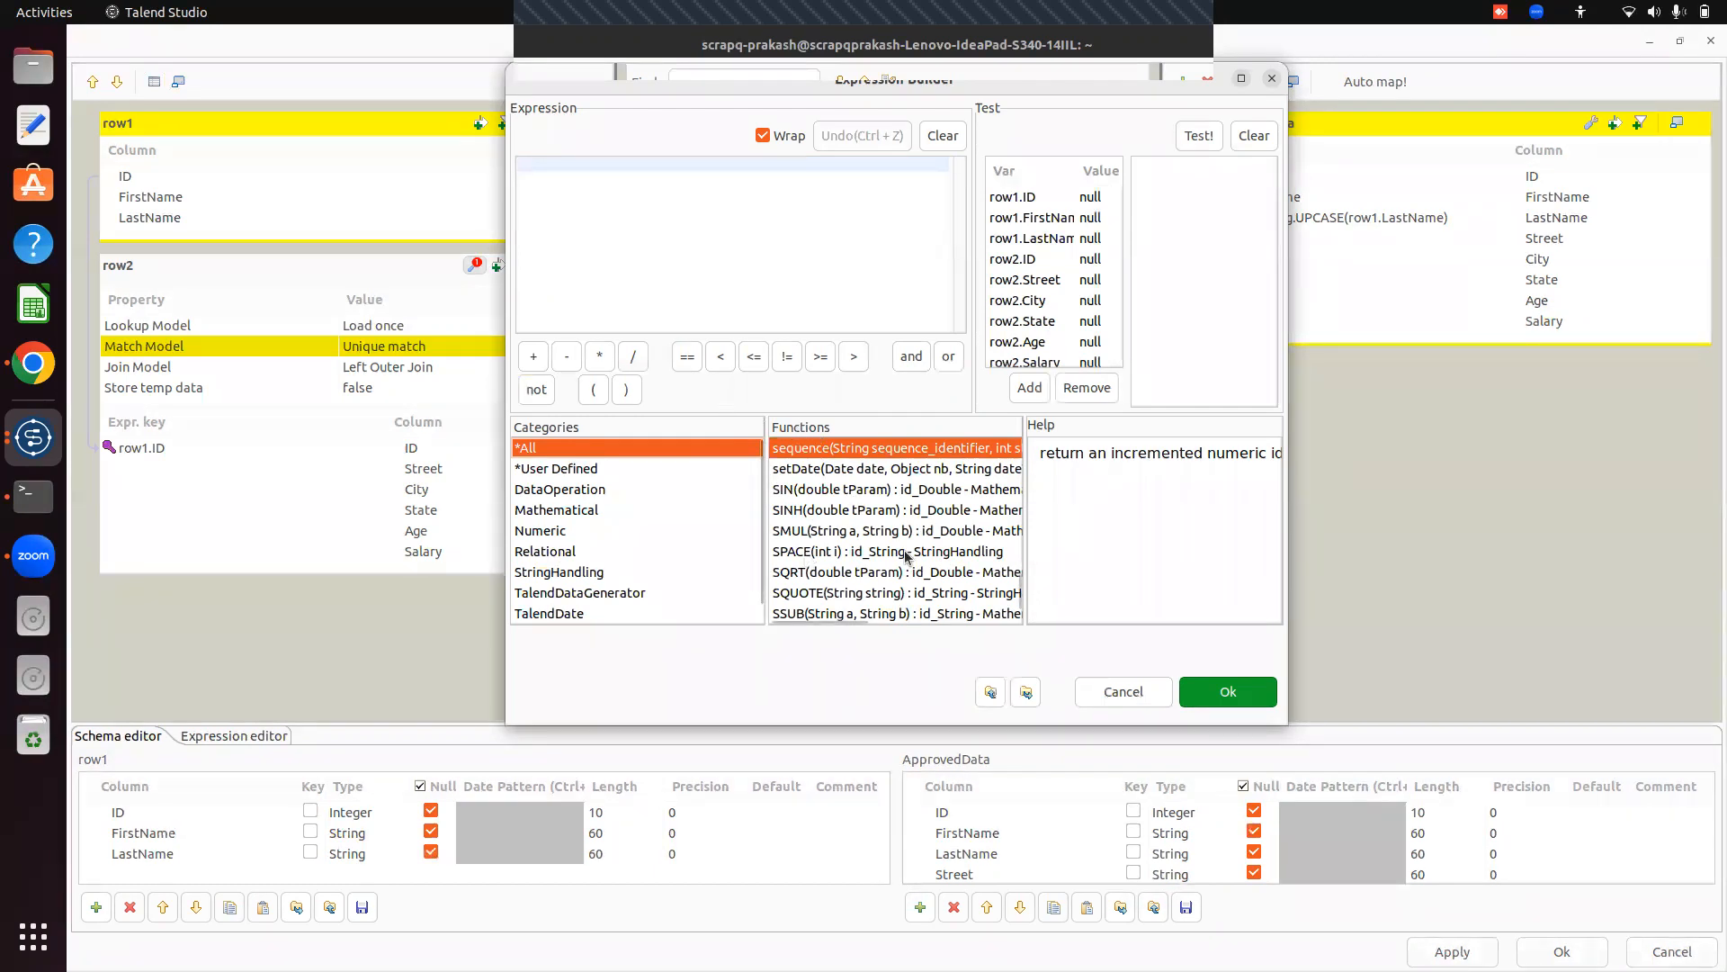
left_click(575, 473)
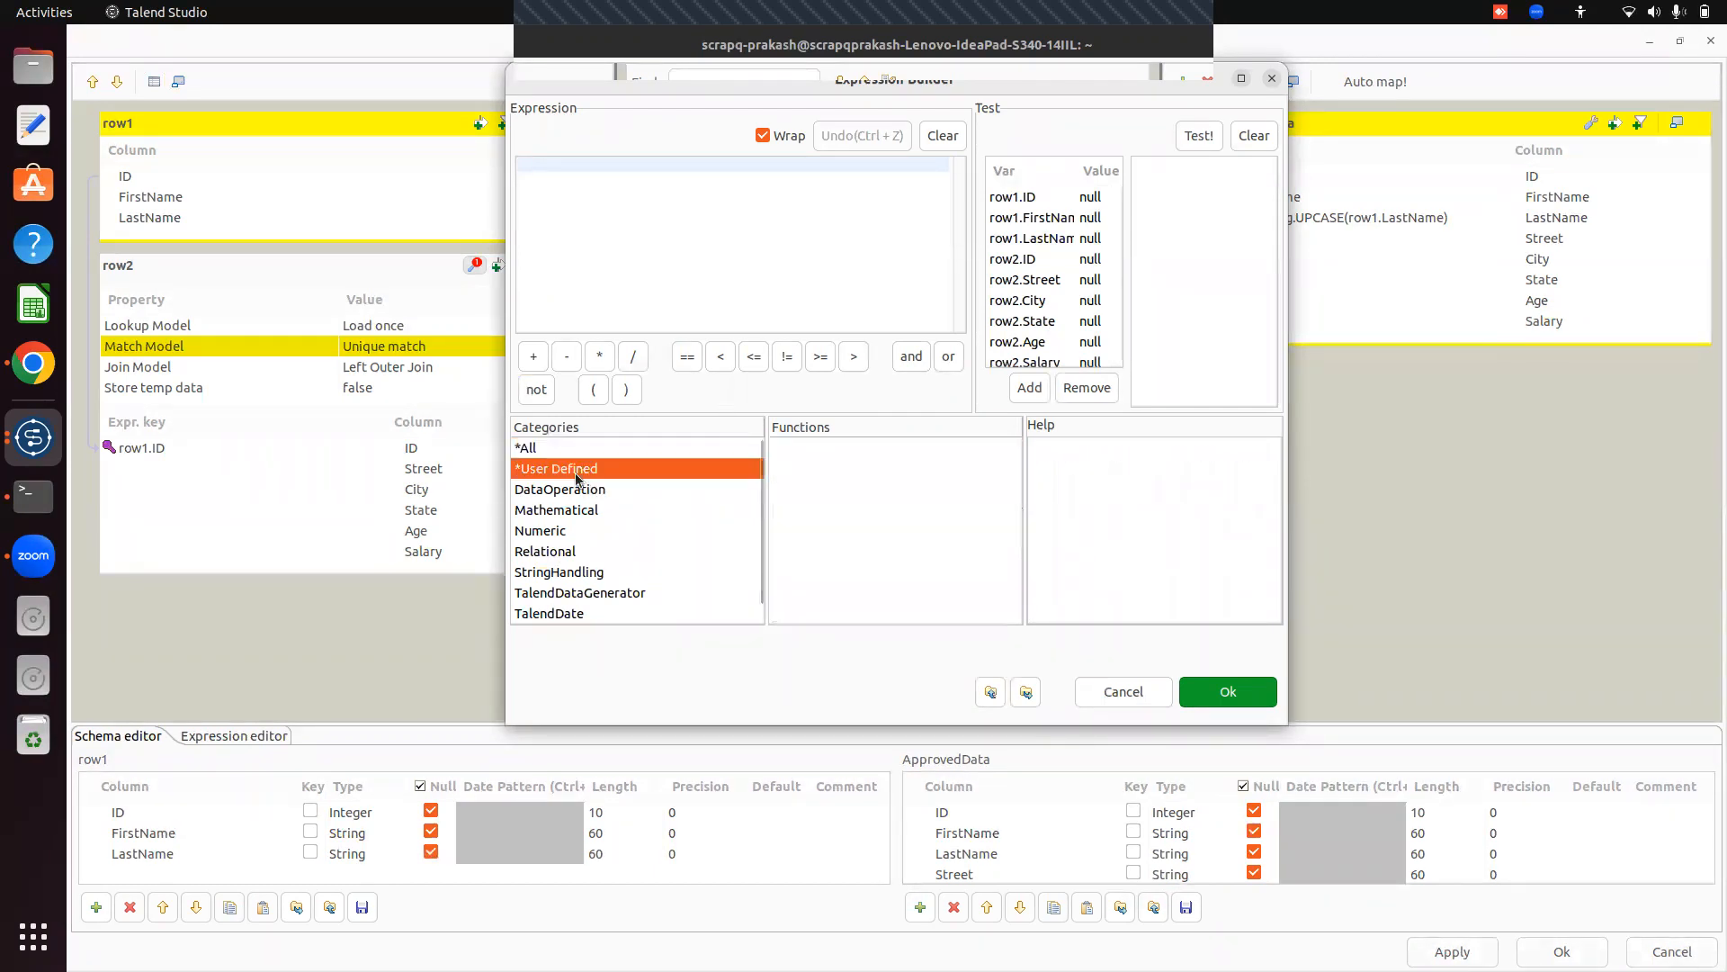
left_click(608, 595)
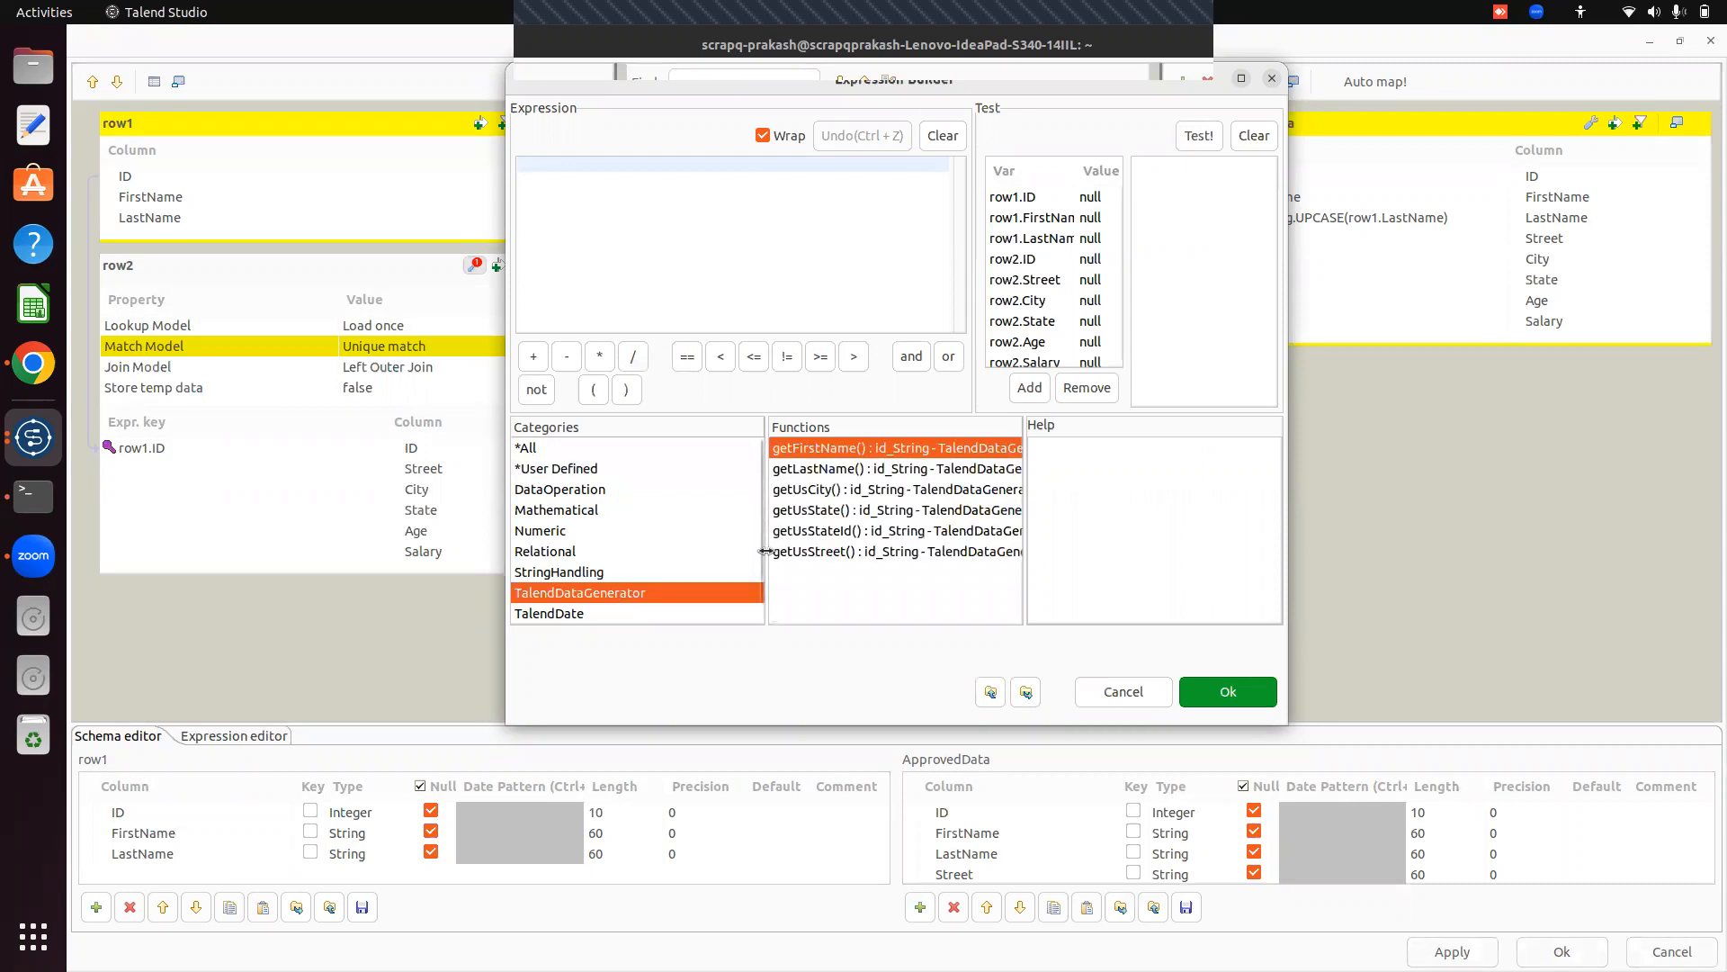
left_click(586, 613)
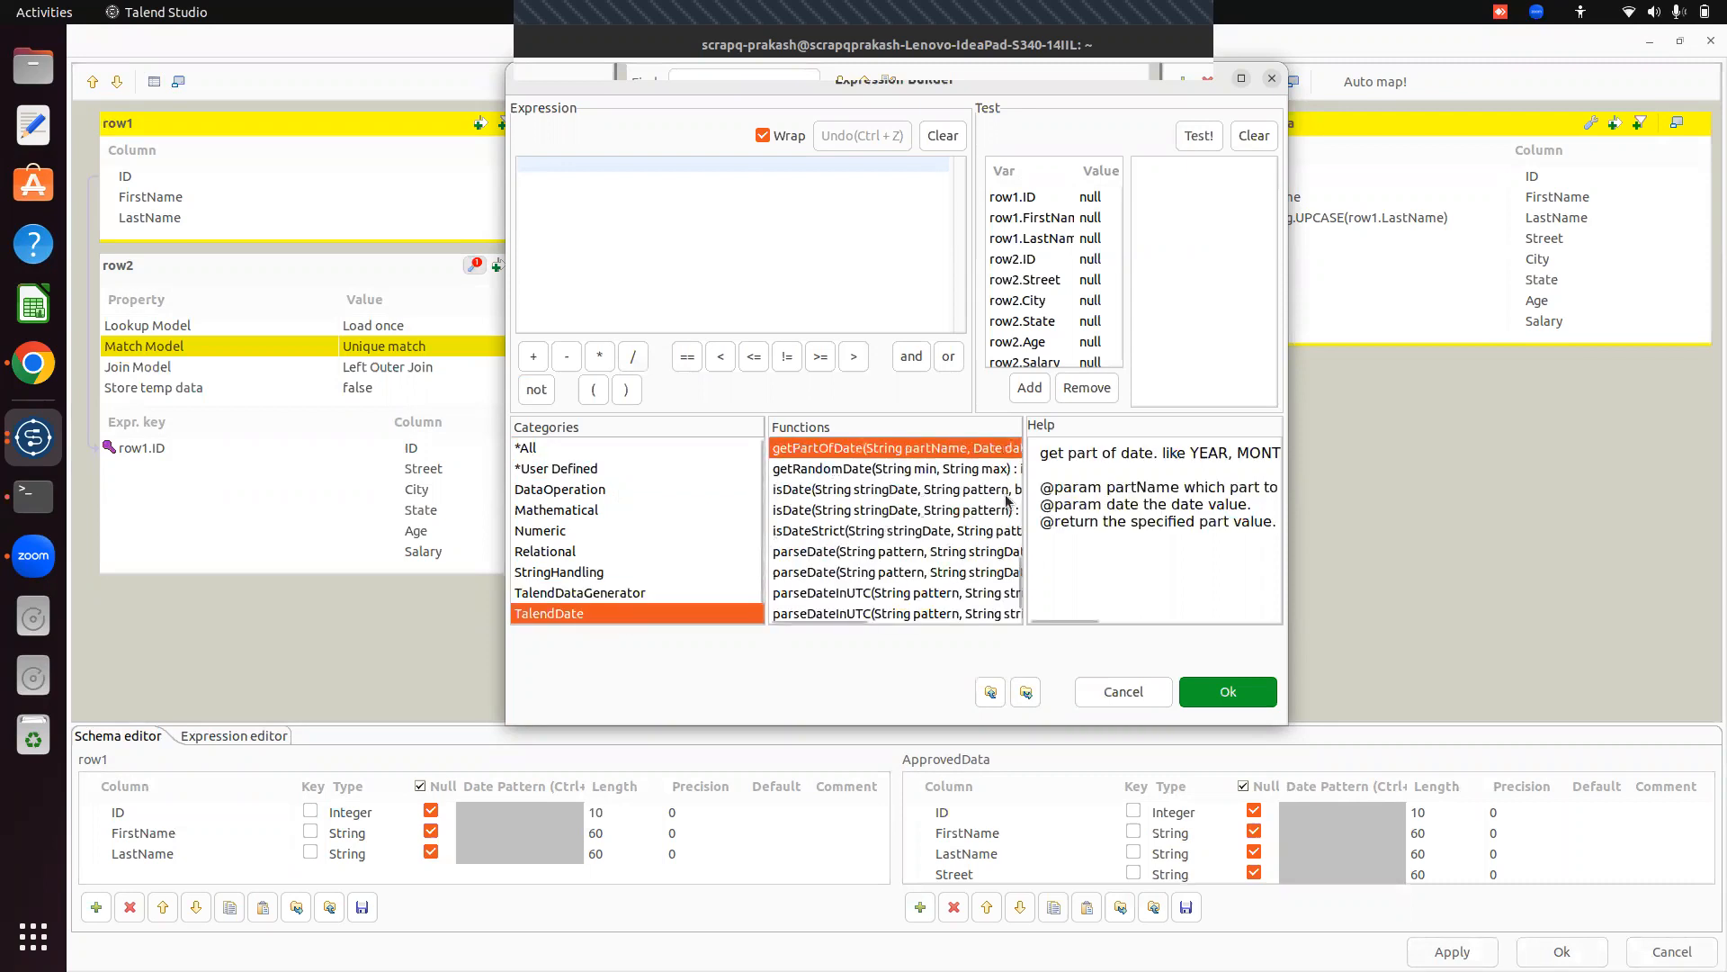
left_click_drag(1014, 592, 1017, 536)
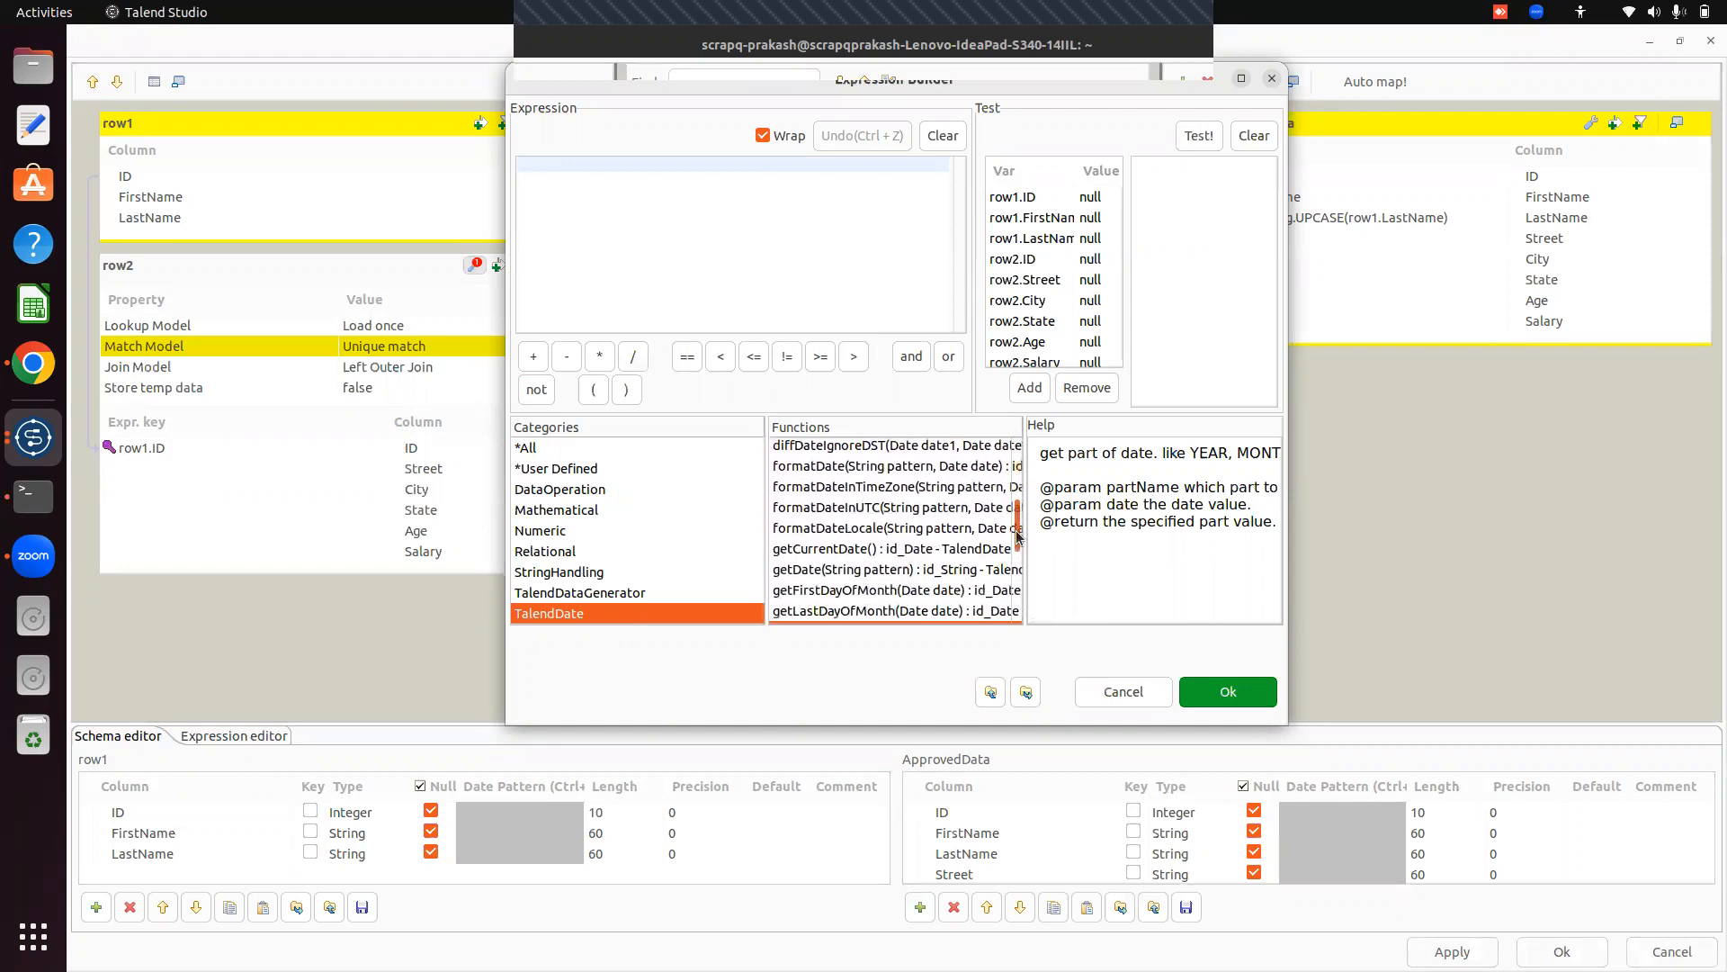
left_click(846, 550)
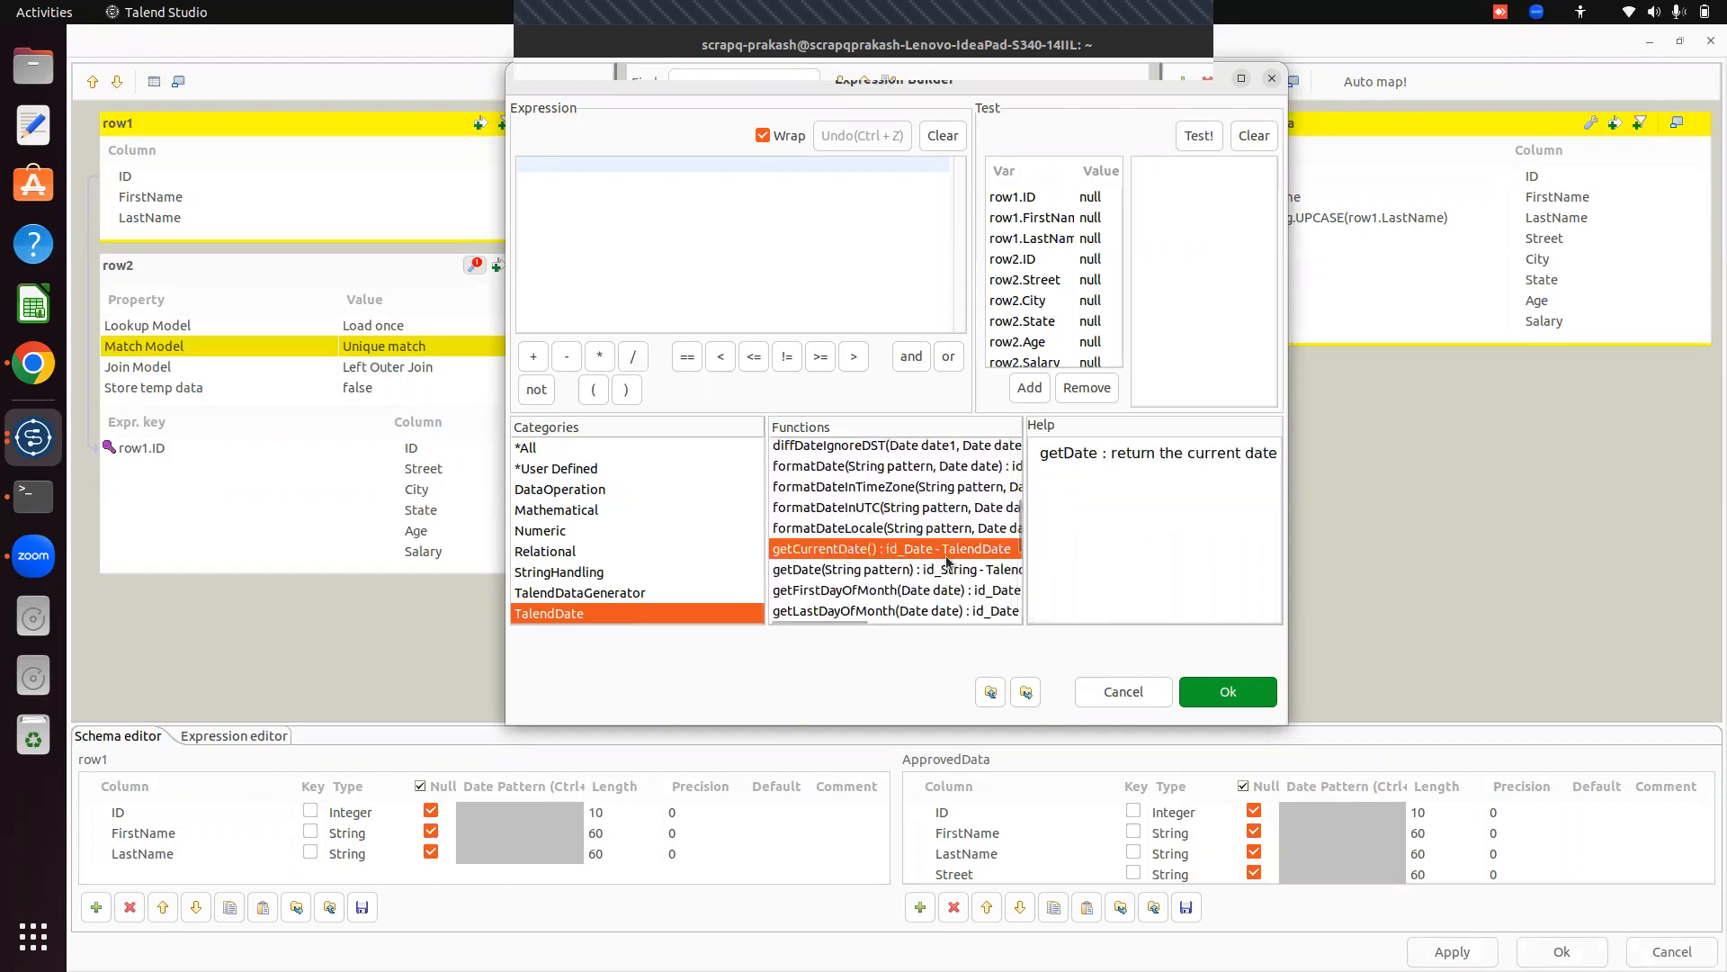
left_click(1239, 694)
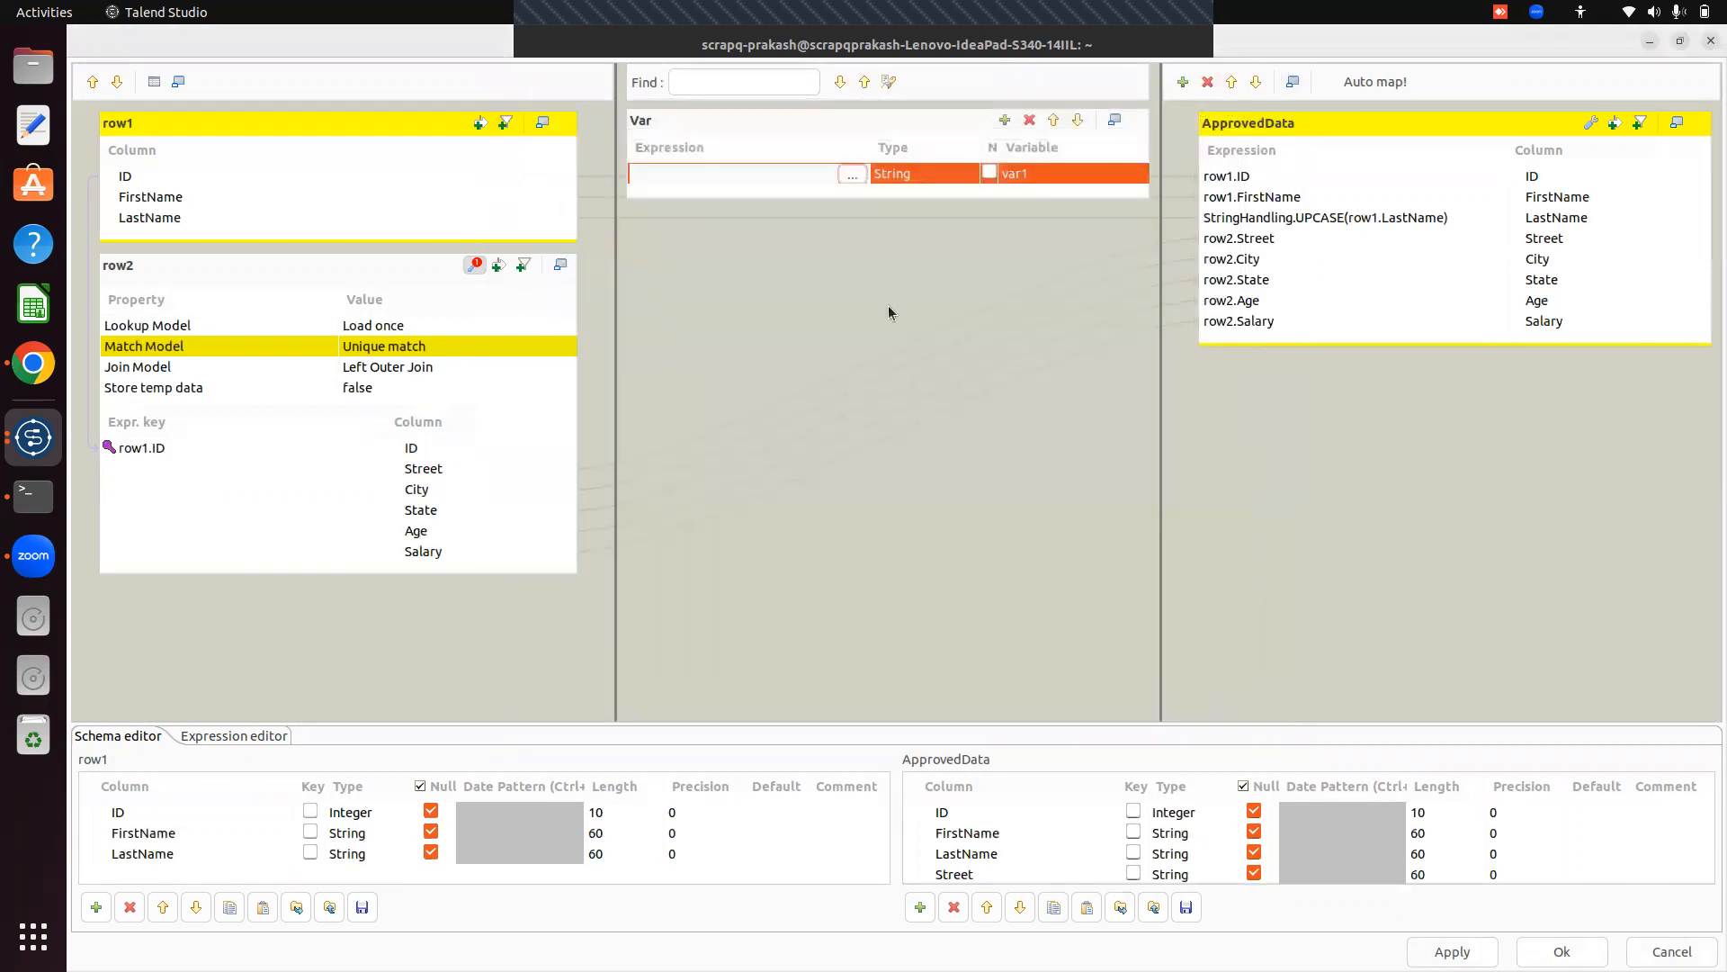
Set var1's expression to TalendDate.getCurrentDate() with the Expression Builder and accept it.
left_click(851, 174)
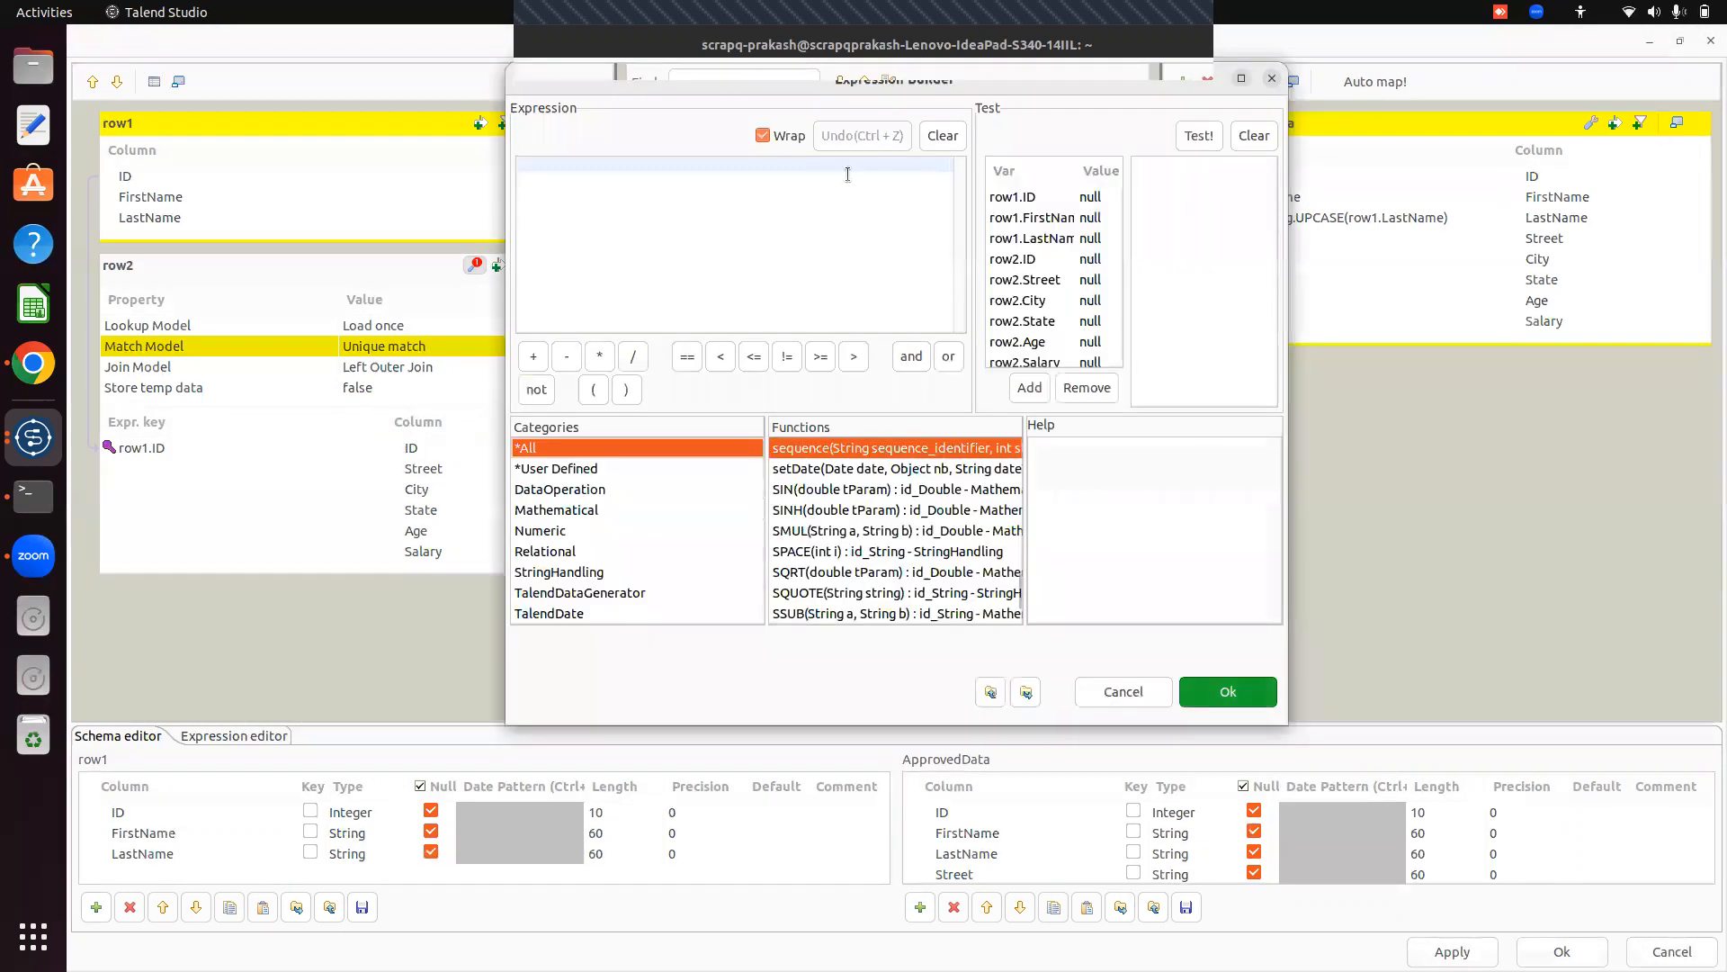
left_click(546, 615)
left_click_drag(1019, 583, 1022, 529)
left_click(818, 514)
left_click_drag(817, 515, 514, 162)
double_click(877, 509)
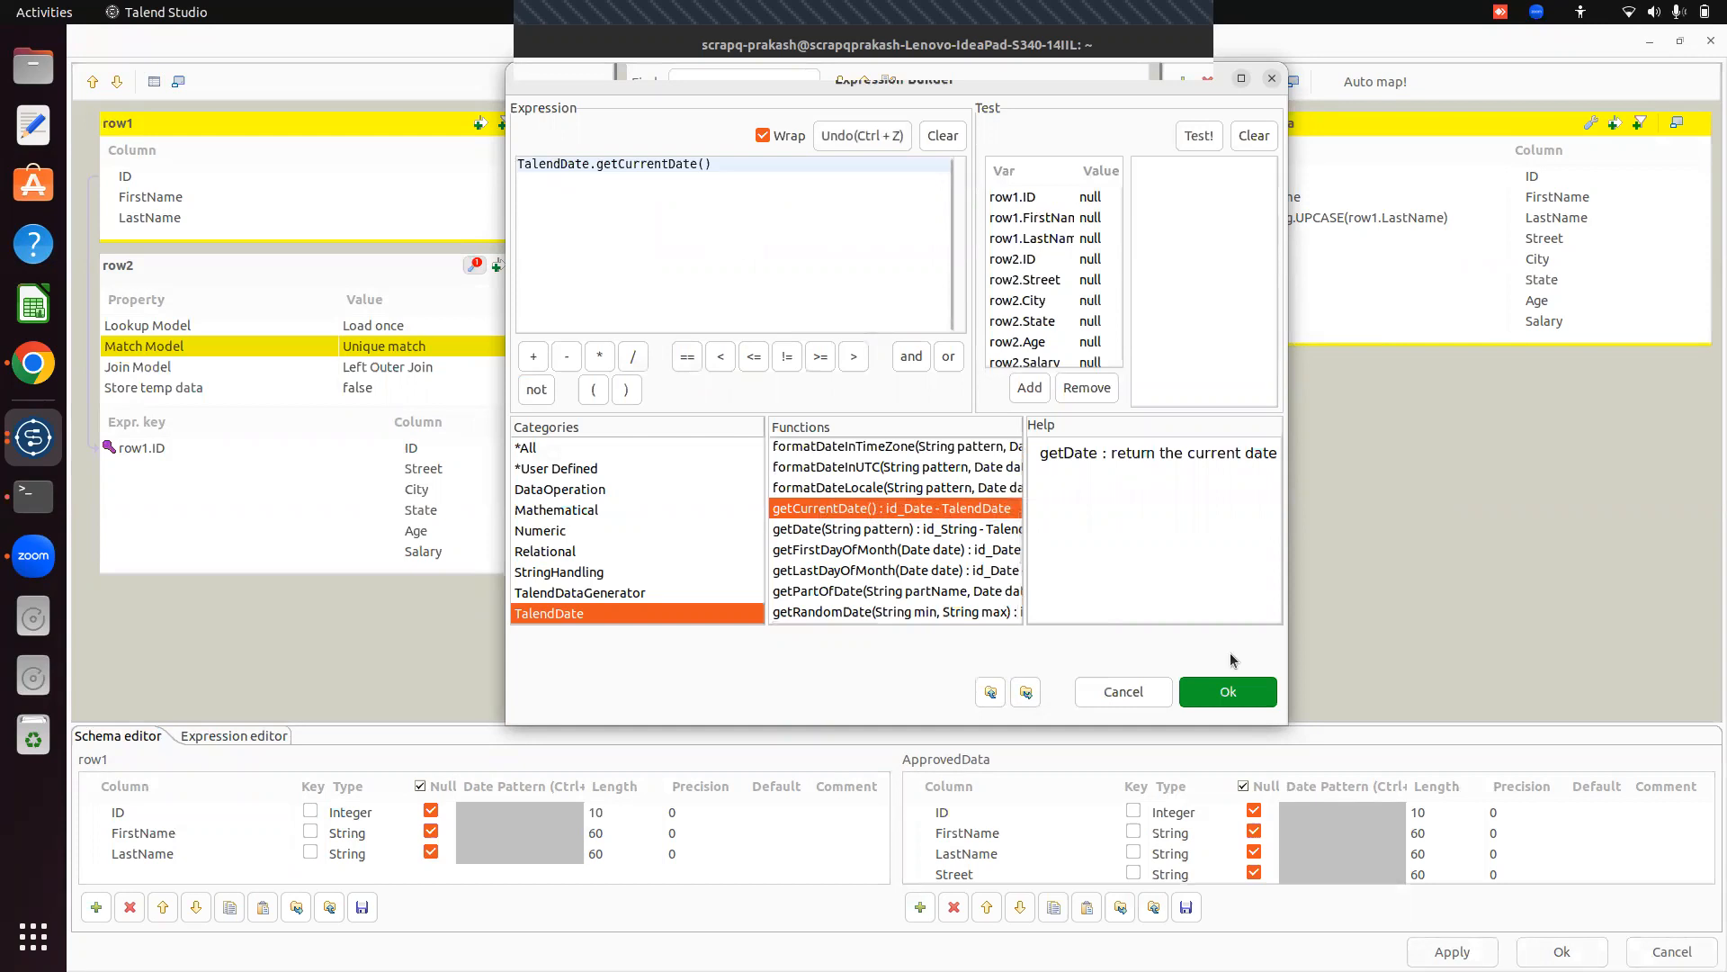
left_click(1229, 694)
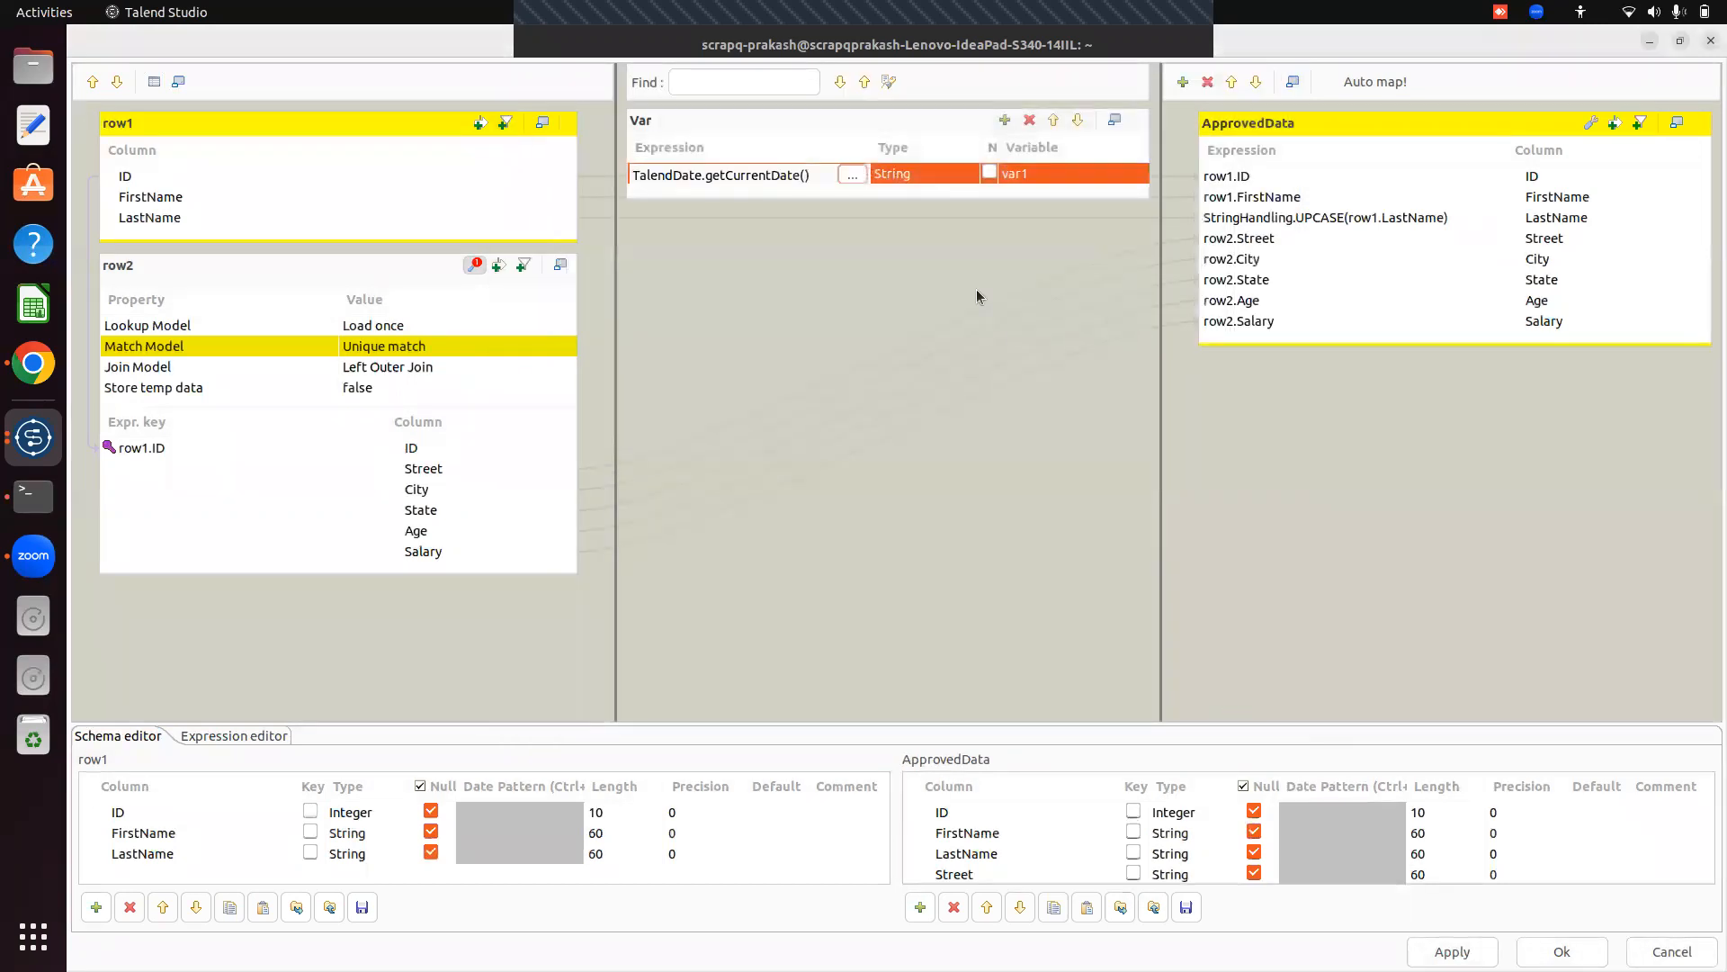
Change the data type of the var1 variable to Date.
left_click(1125, 171)
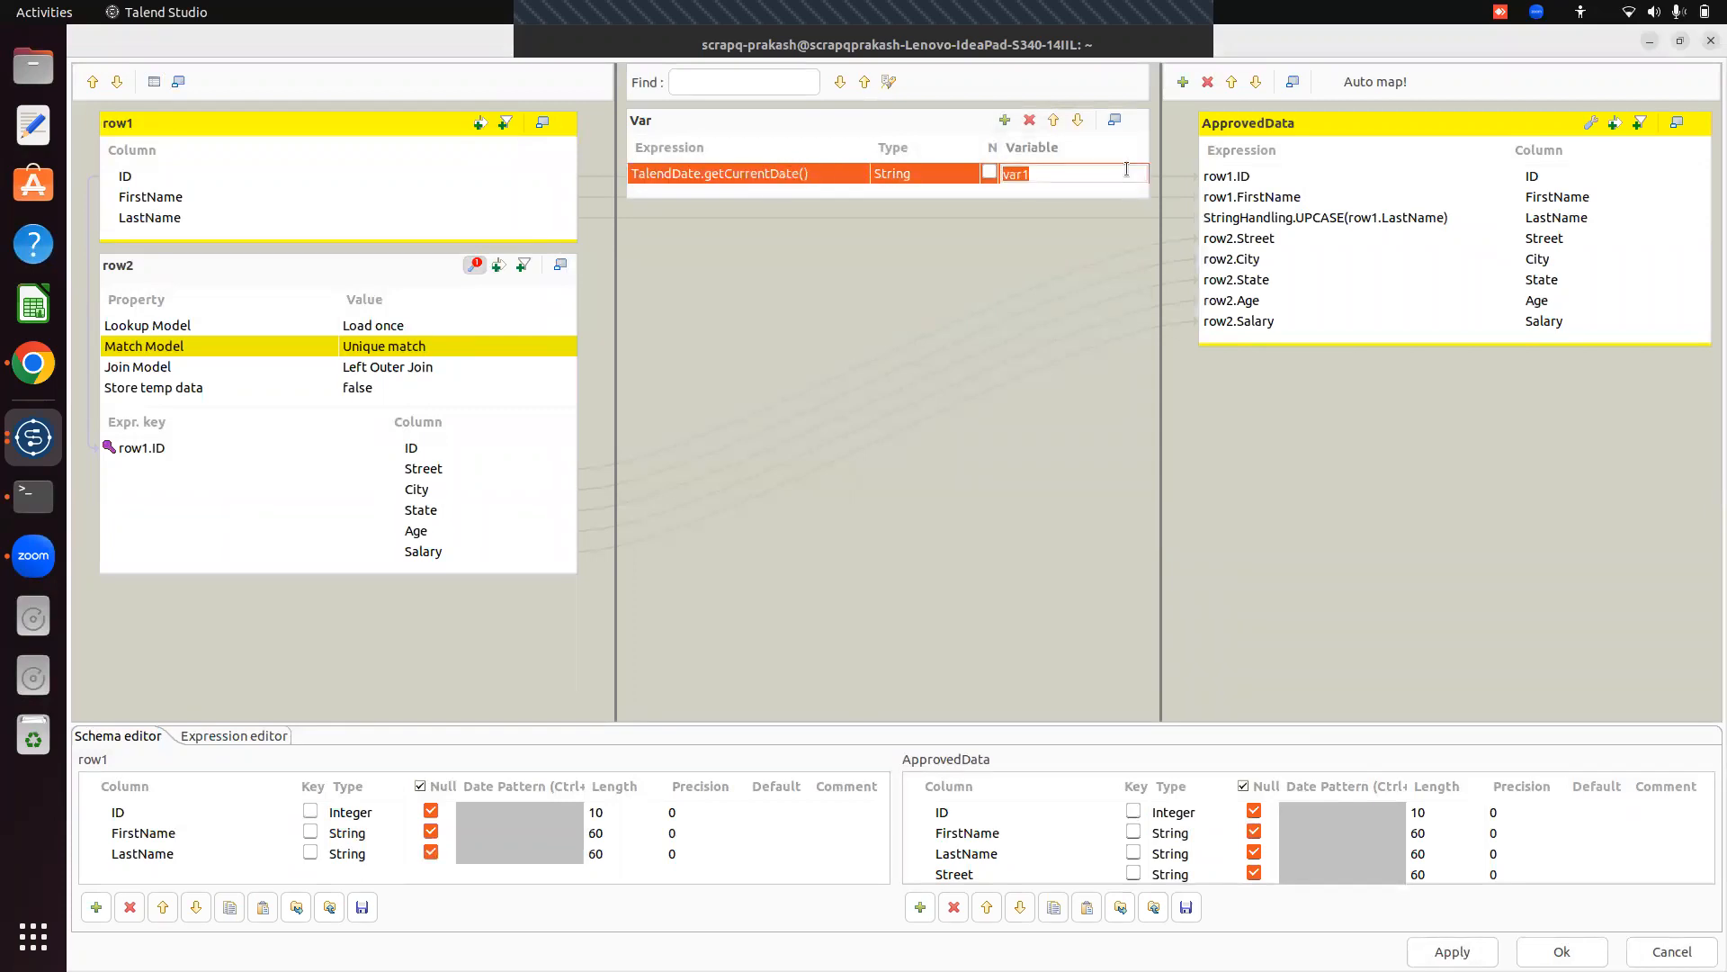
left_click(1049, 175)
left_click(925, 173)
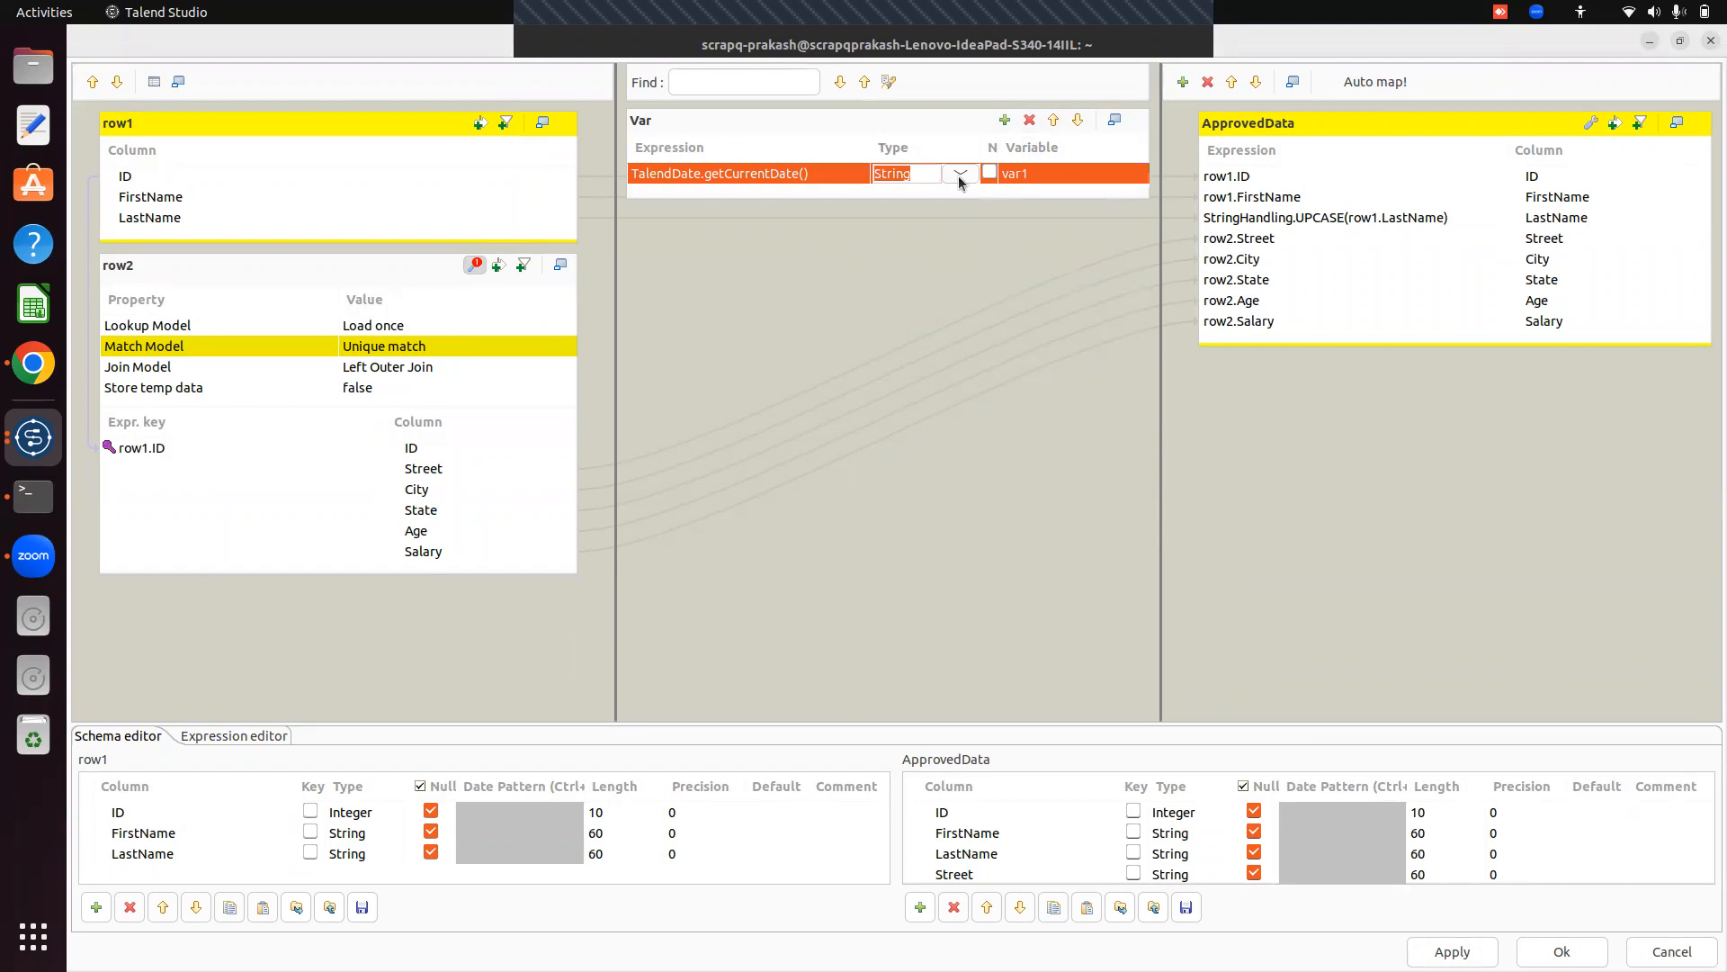
left_click(960, 176)
key("Up")
key("Up")
key("Up")
key("Up")
key("Up")
key("Up")
key("Up")
key("Up")
key("Up")
key("Up")
key("Up")
key("Down")
key("Down")
key("Down")
key("Return")
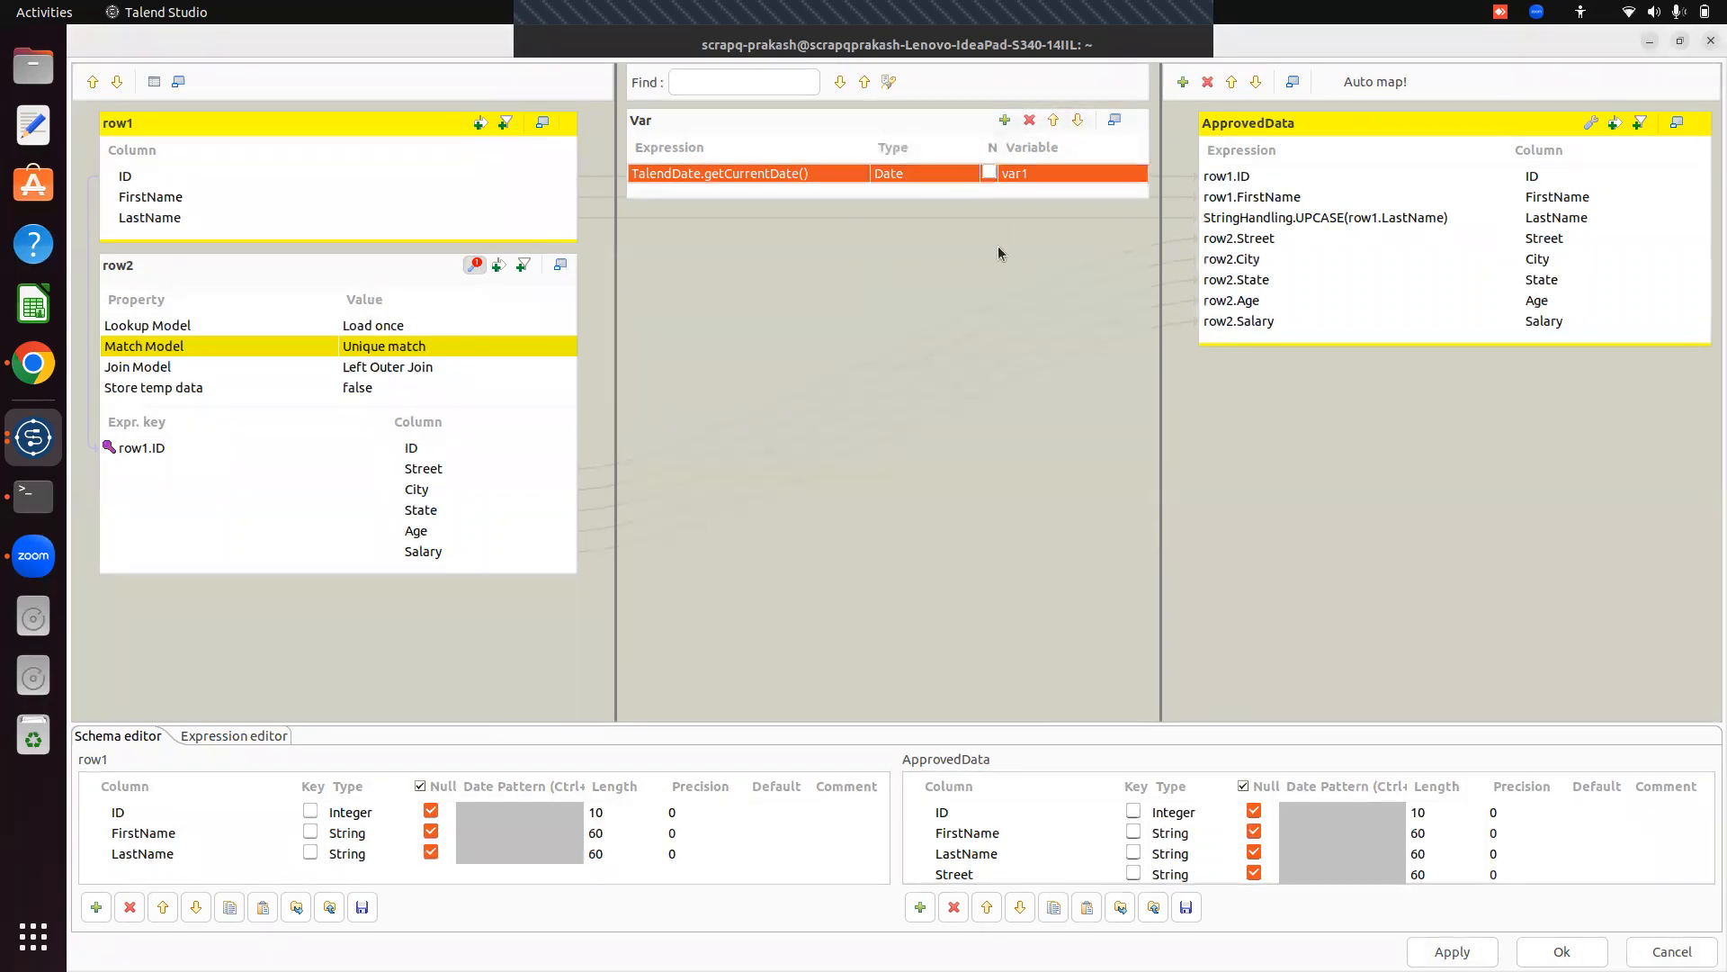
Map the var1 variable into ApprovedData as a new output column, and enlarge the output table to fit all rows.
left_click(1049, 174)
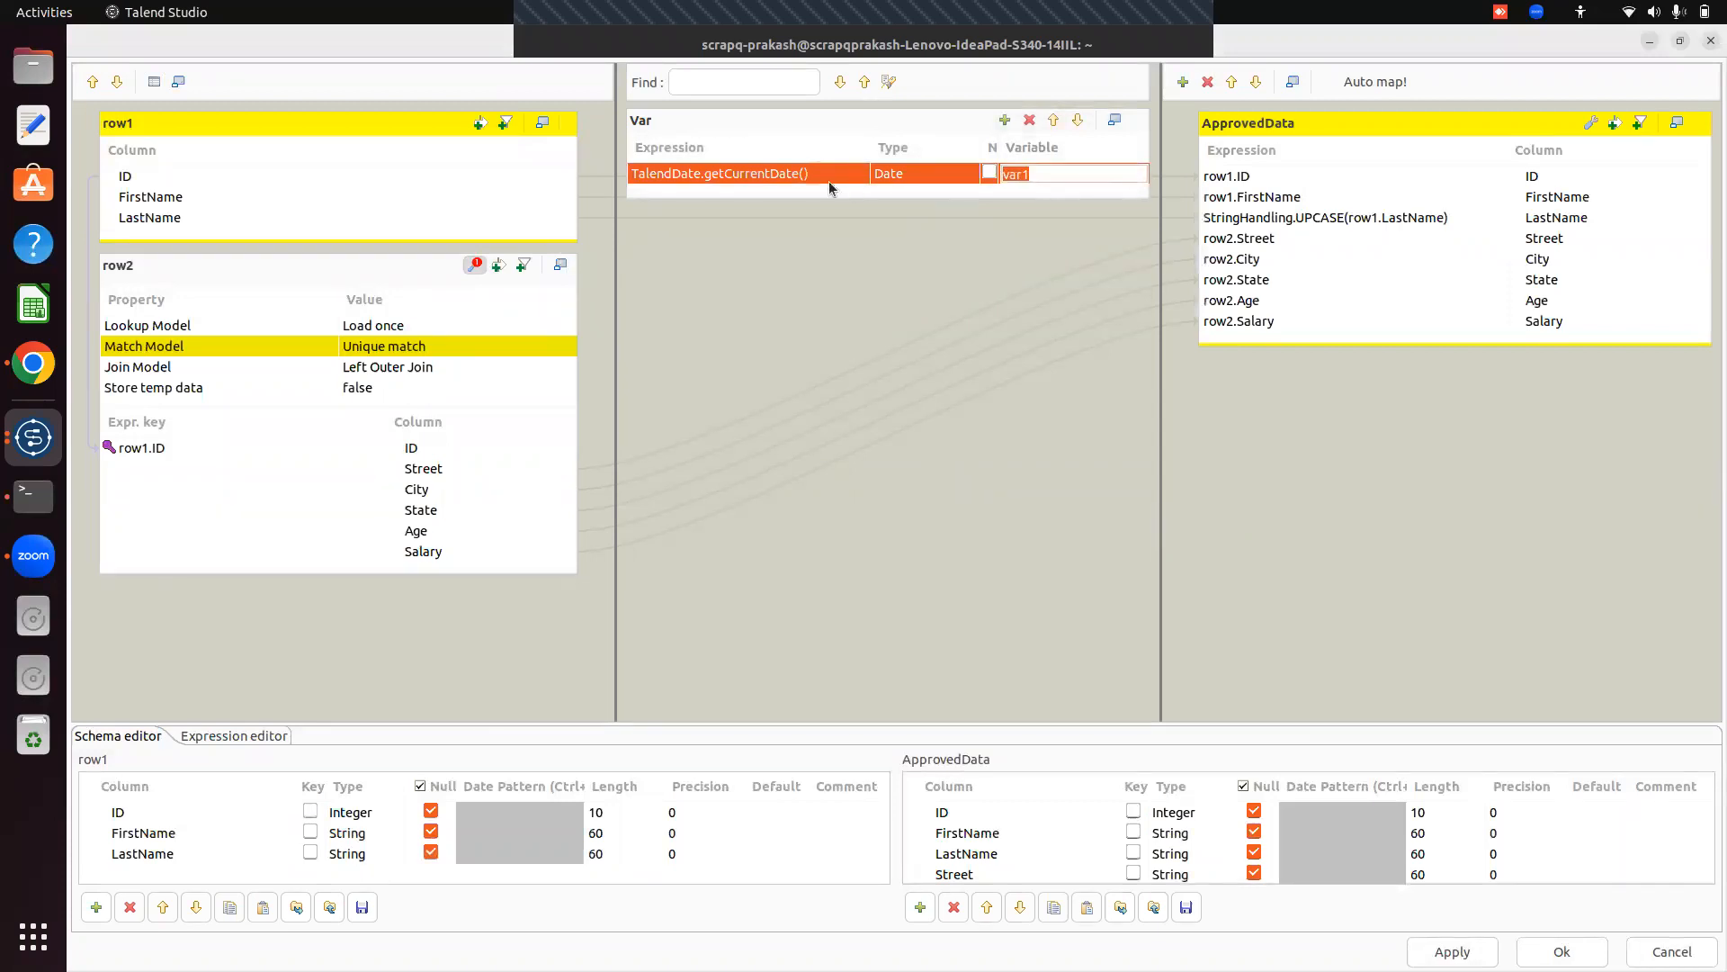
left_click_drag(807, 176, 1202, 340)
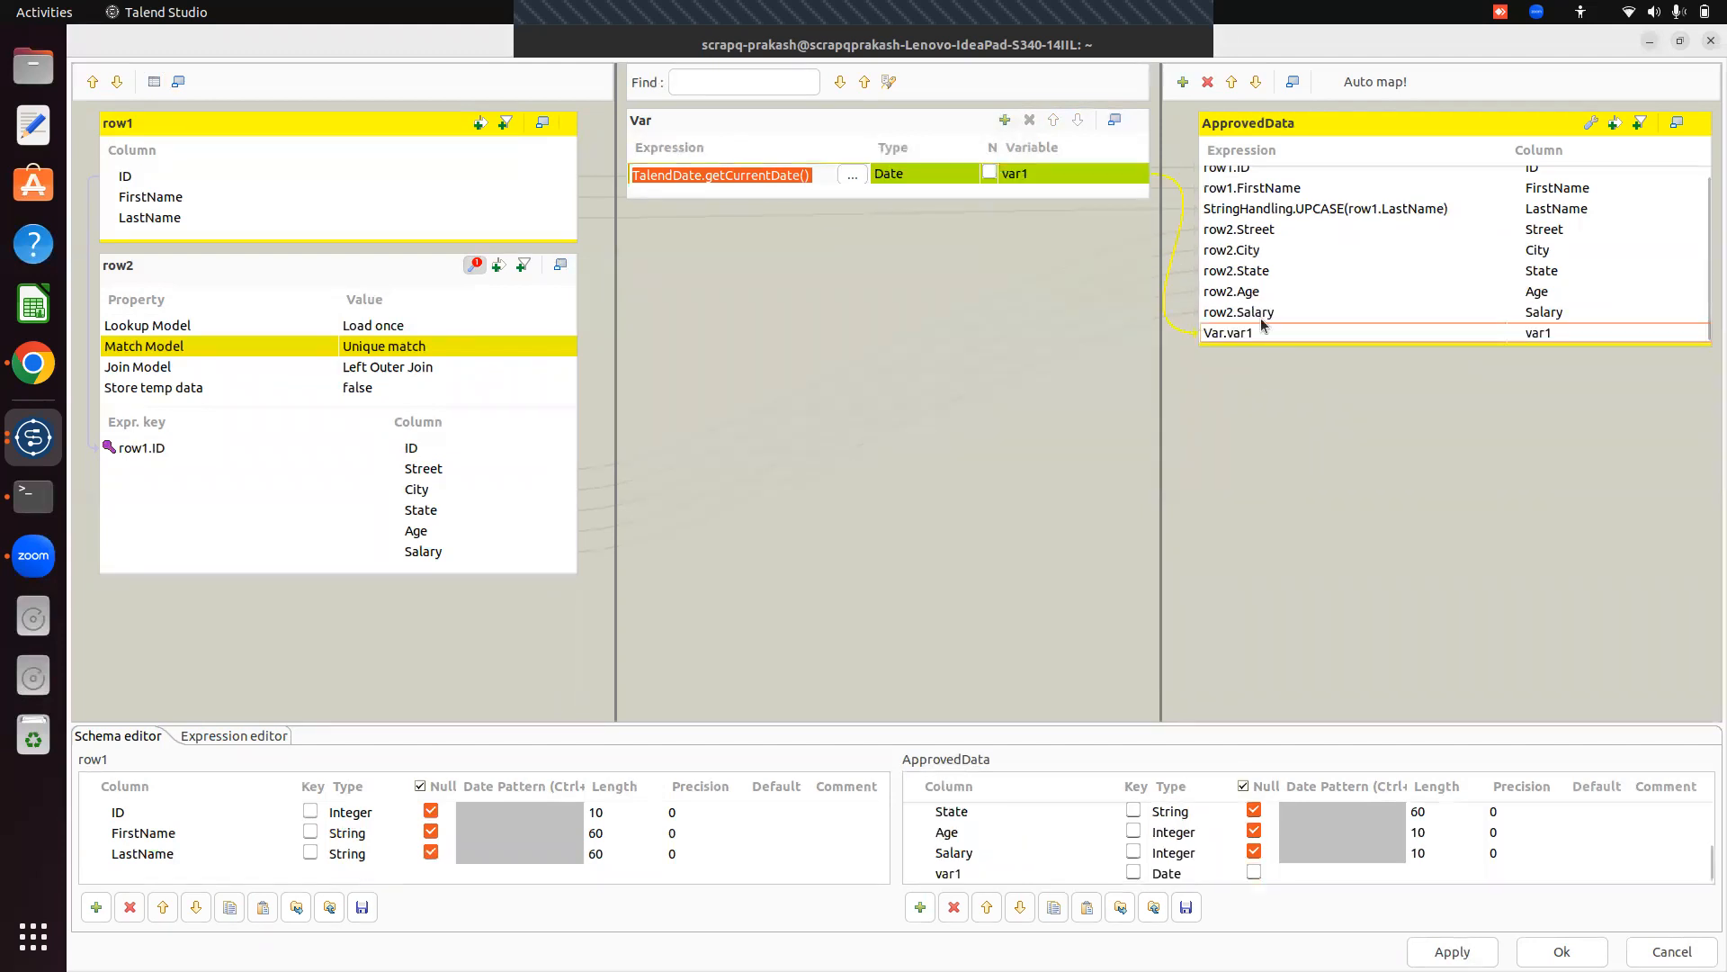
left_click_drag(1259, 345, 1265, 406)
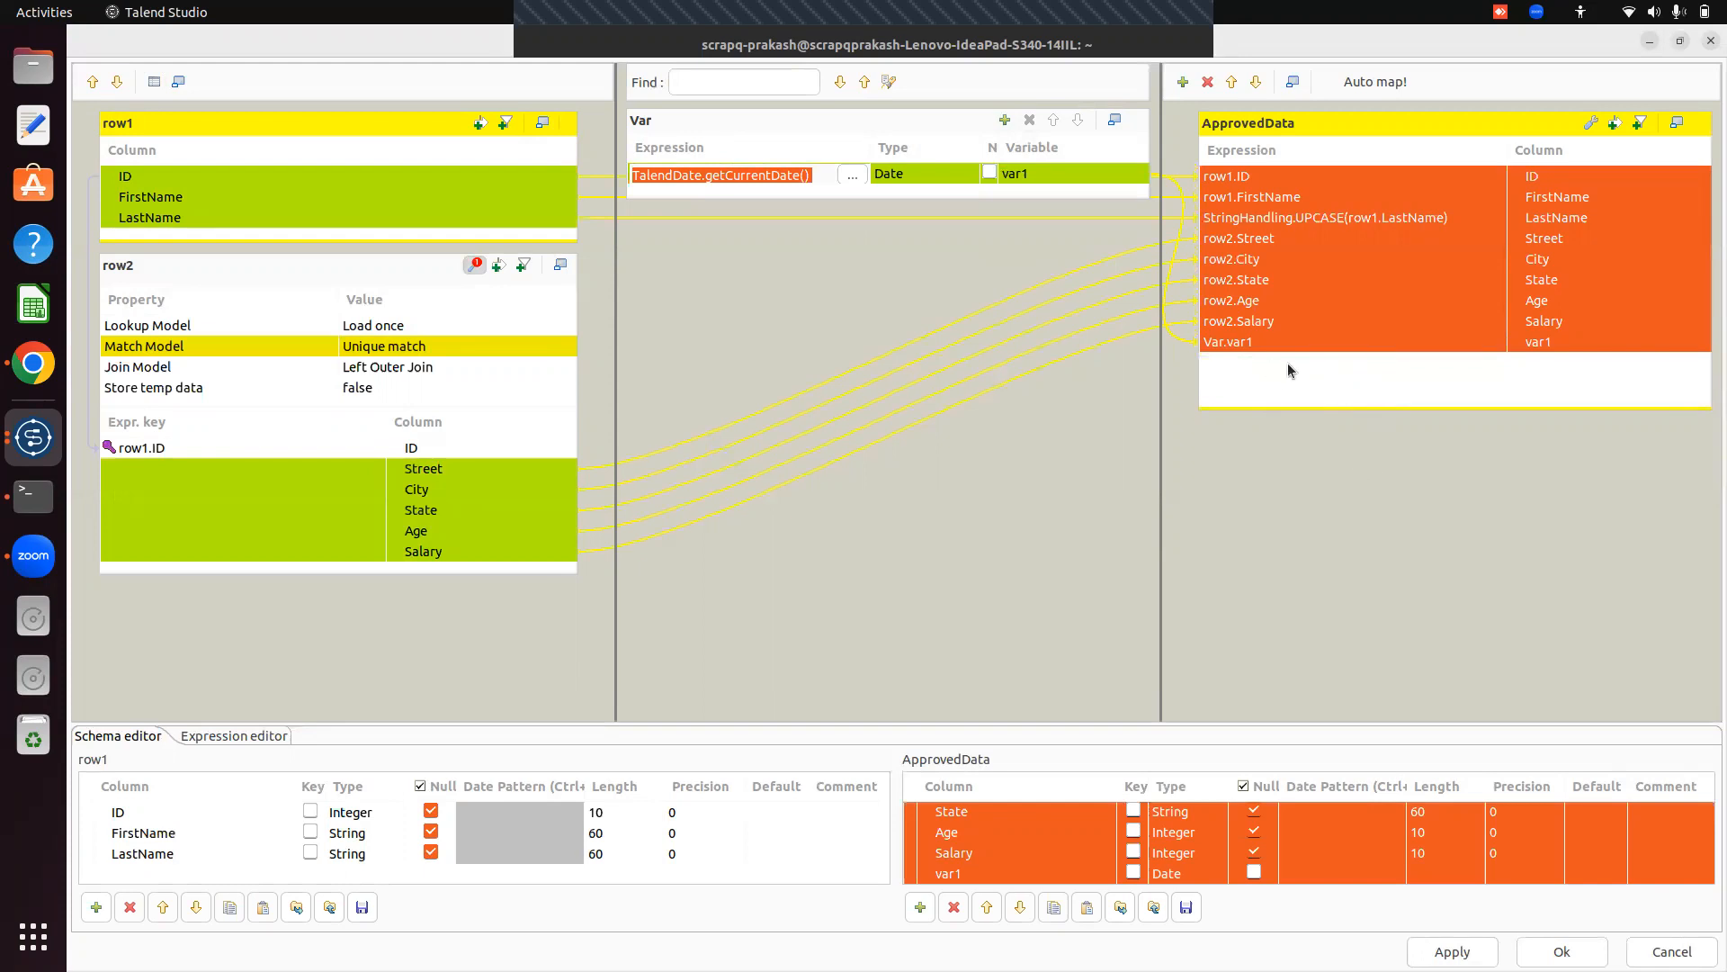
Try to rename the var1 output column in the ApprovedData schema to Date.
left_click(1233, 340)
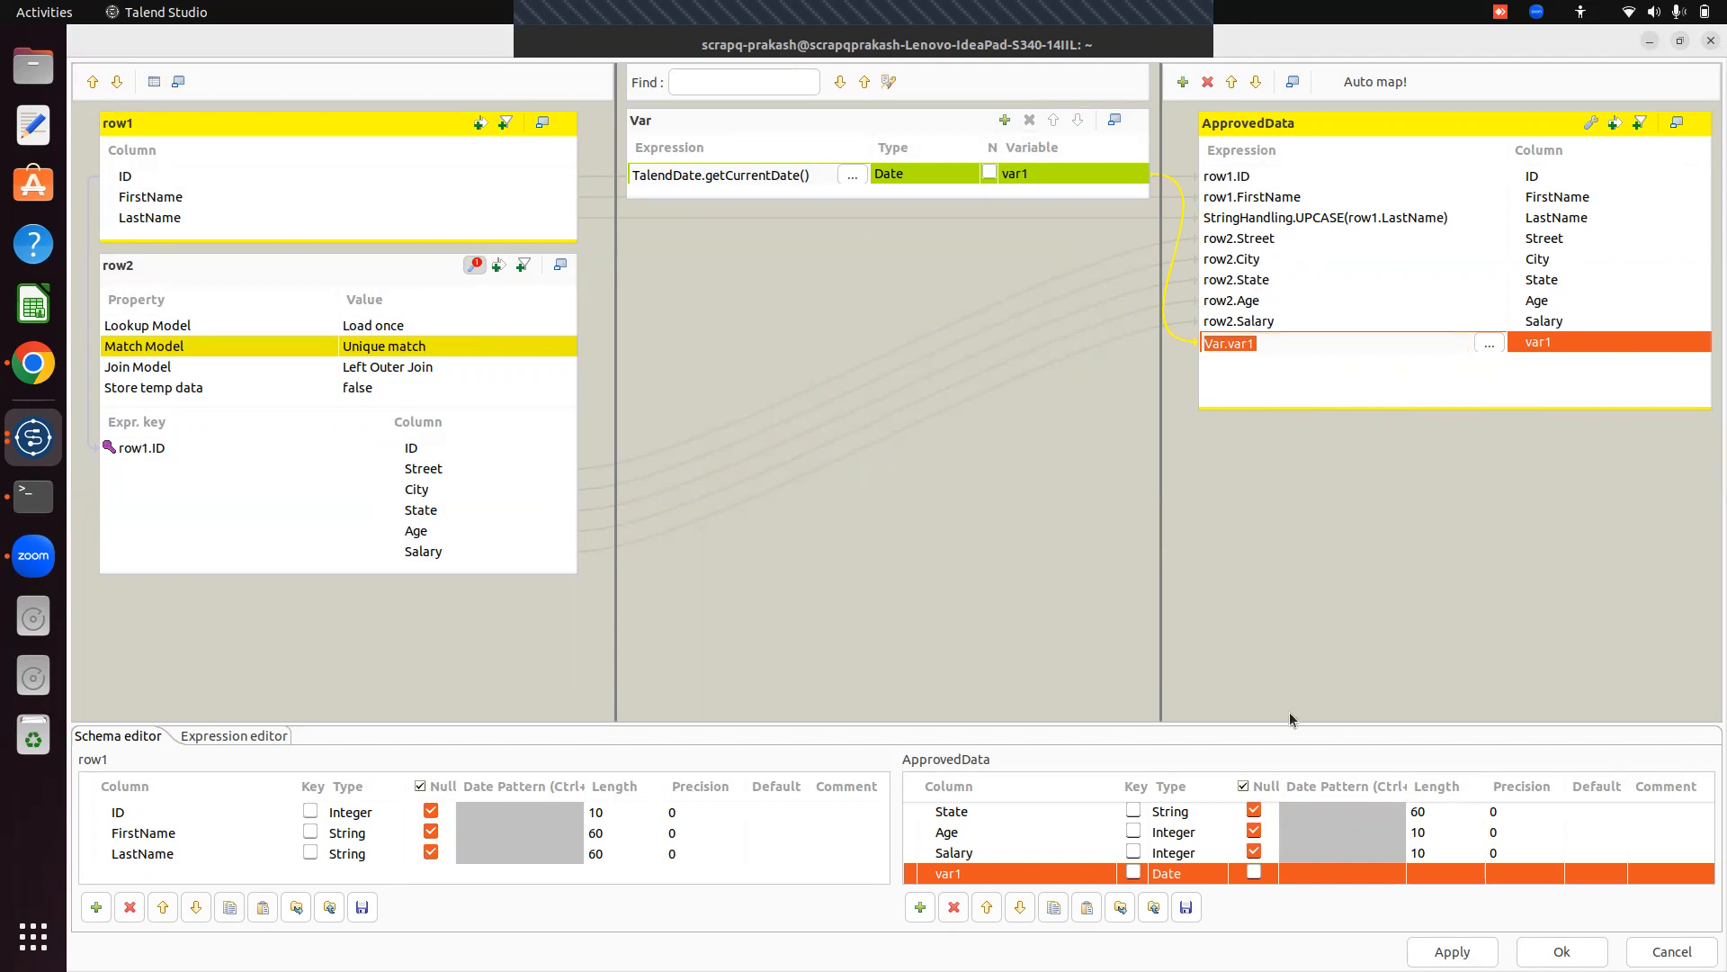
left_click(970, 875)
left_click(969, 875)
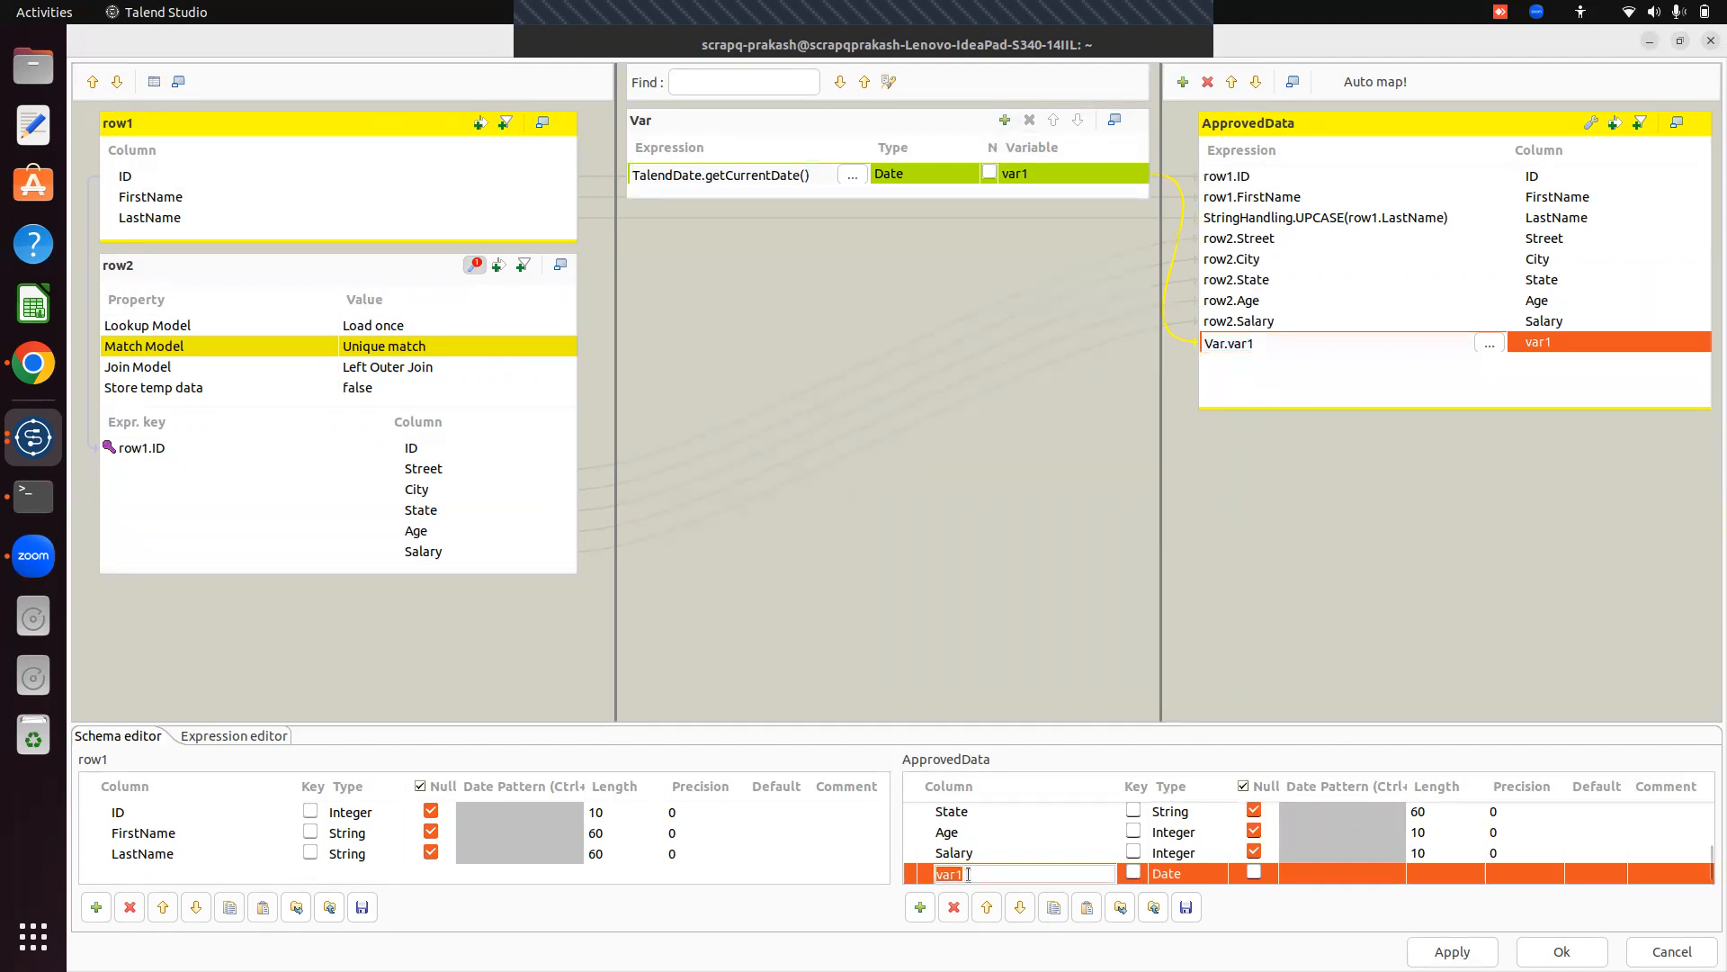
key("BackSpace")
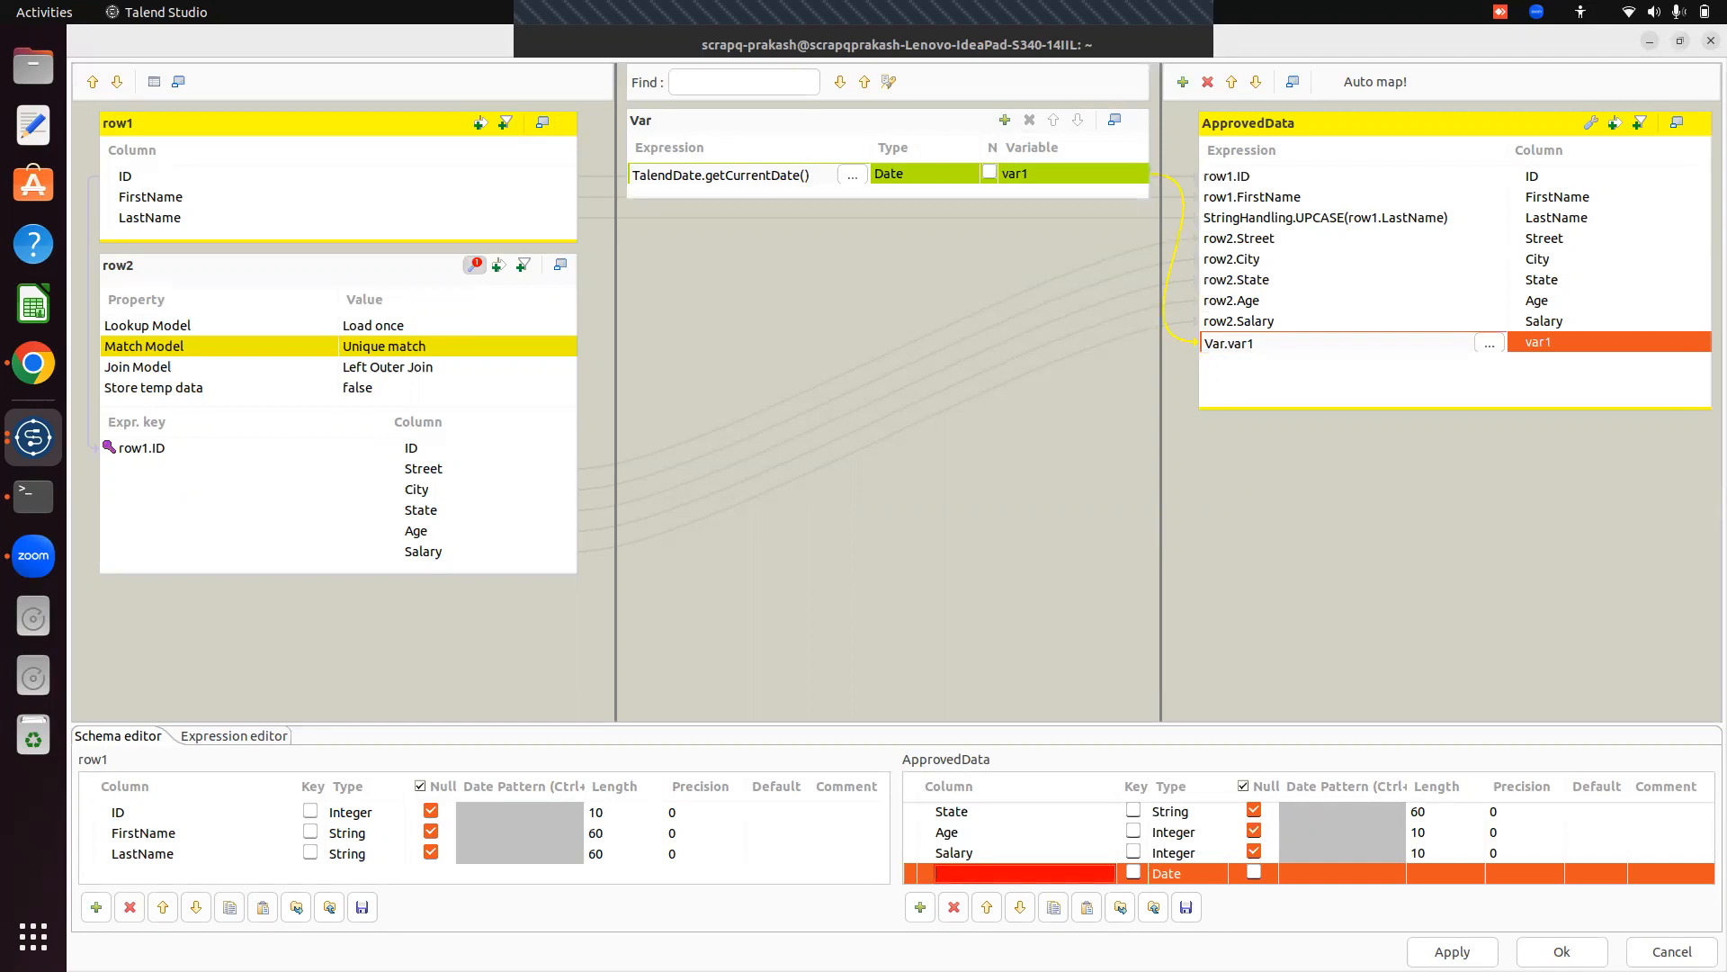
type("Date")
left_click(1577, 342)
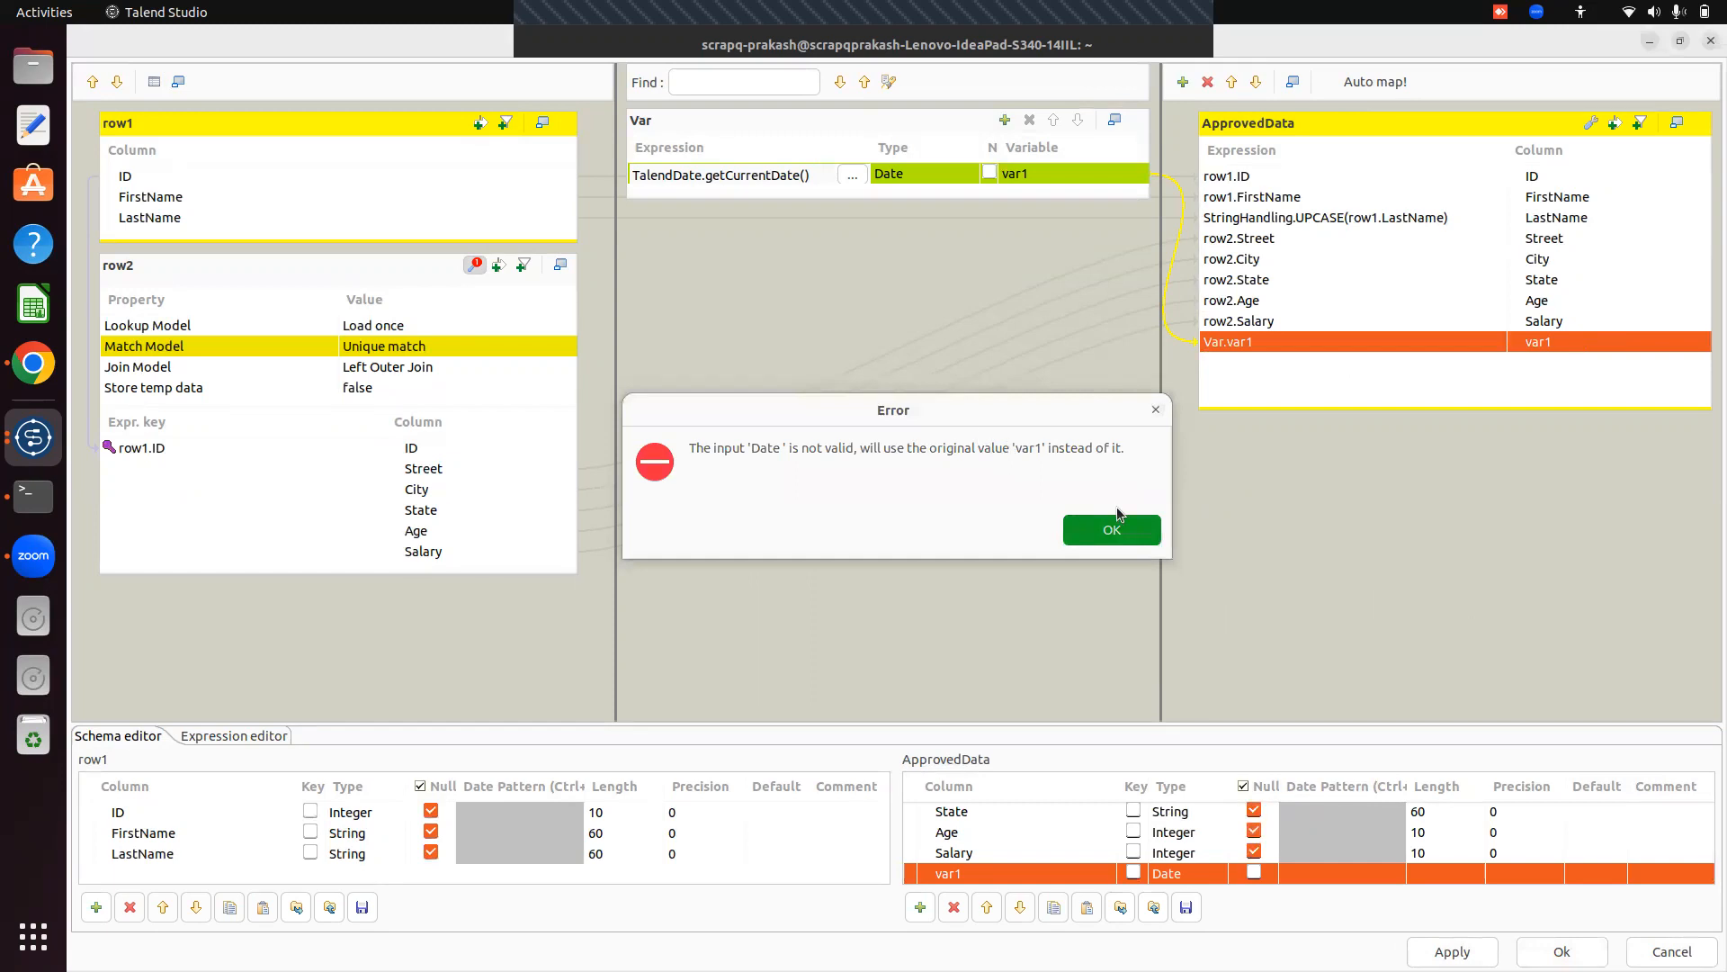
left_click(1119, 530)
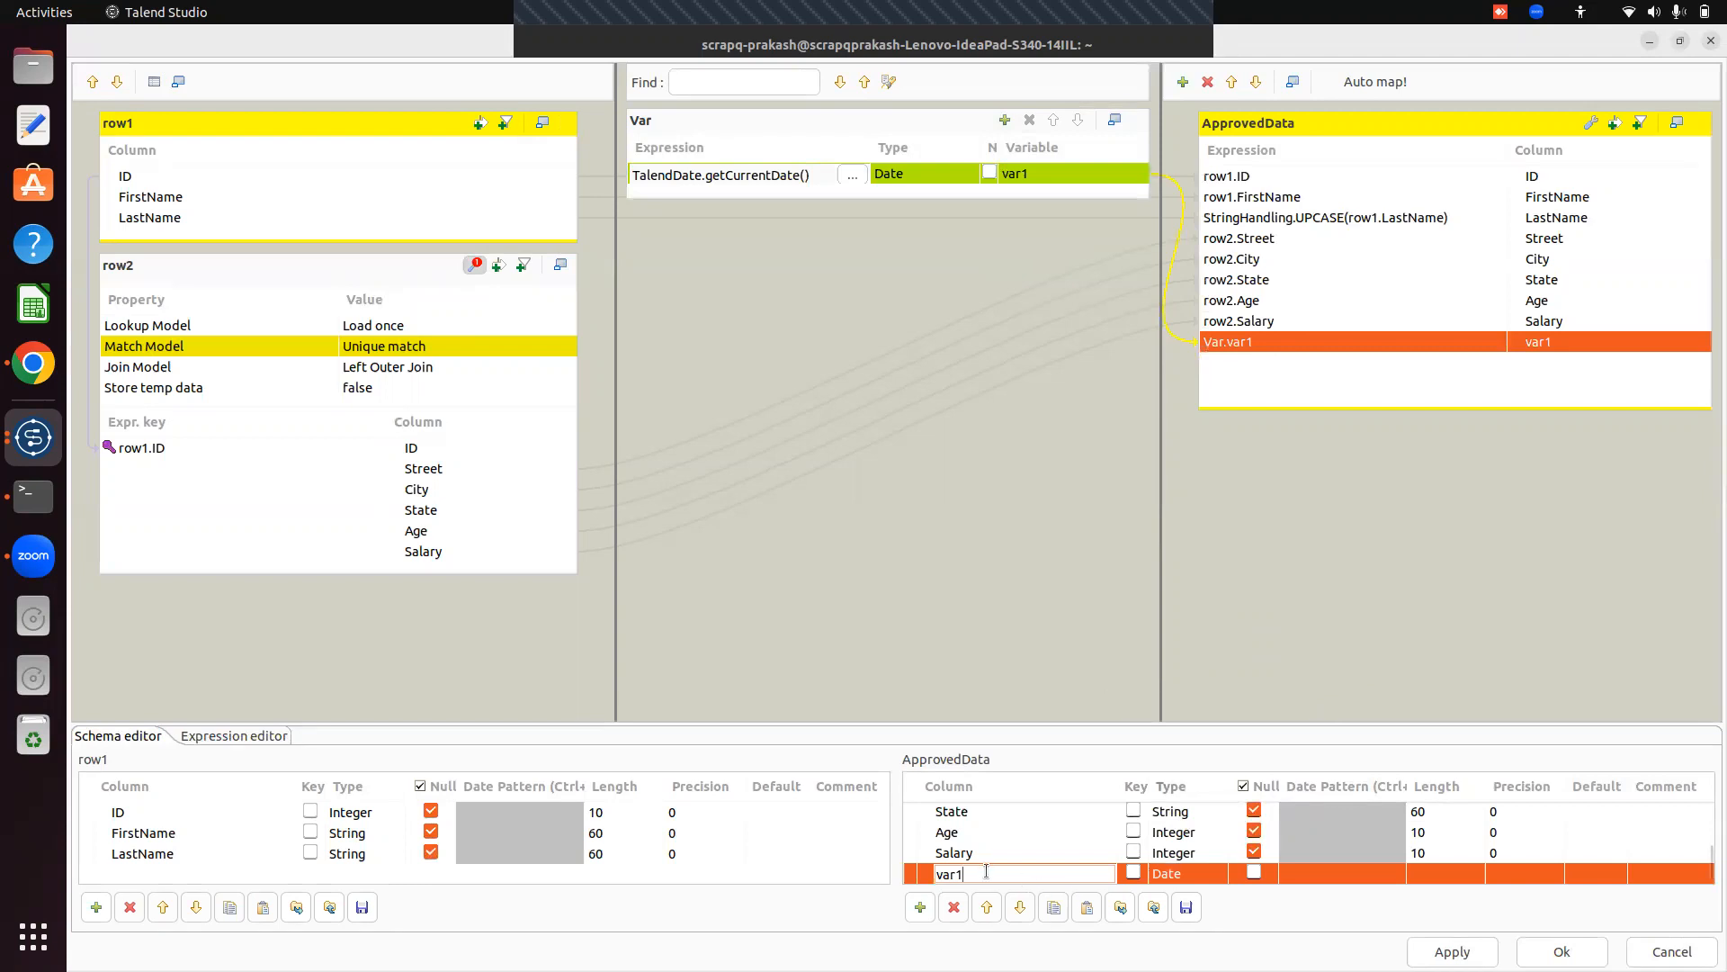
Rename the var1 column in the ApprovedData schema to UpdationDate and accept the tMap configuration.
key("BackSpace")
key("BackSpace")
key("BackSpace")
key("BackSpace")
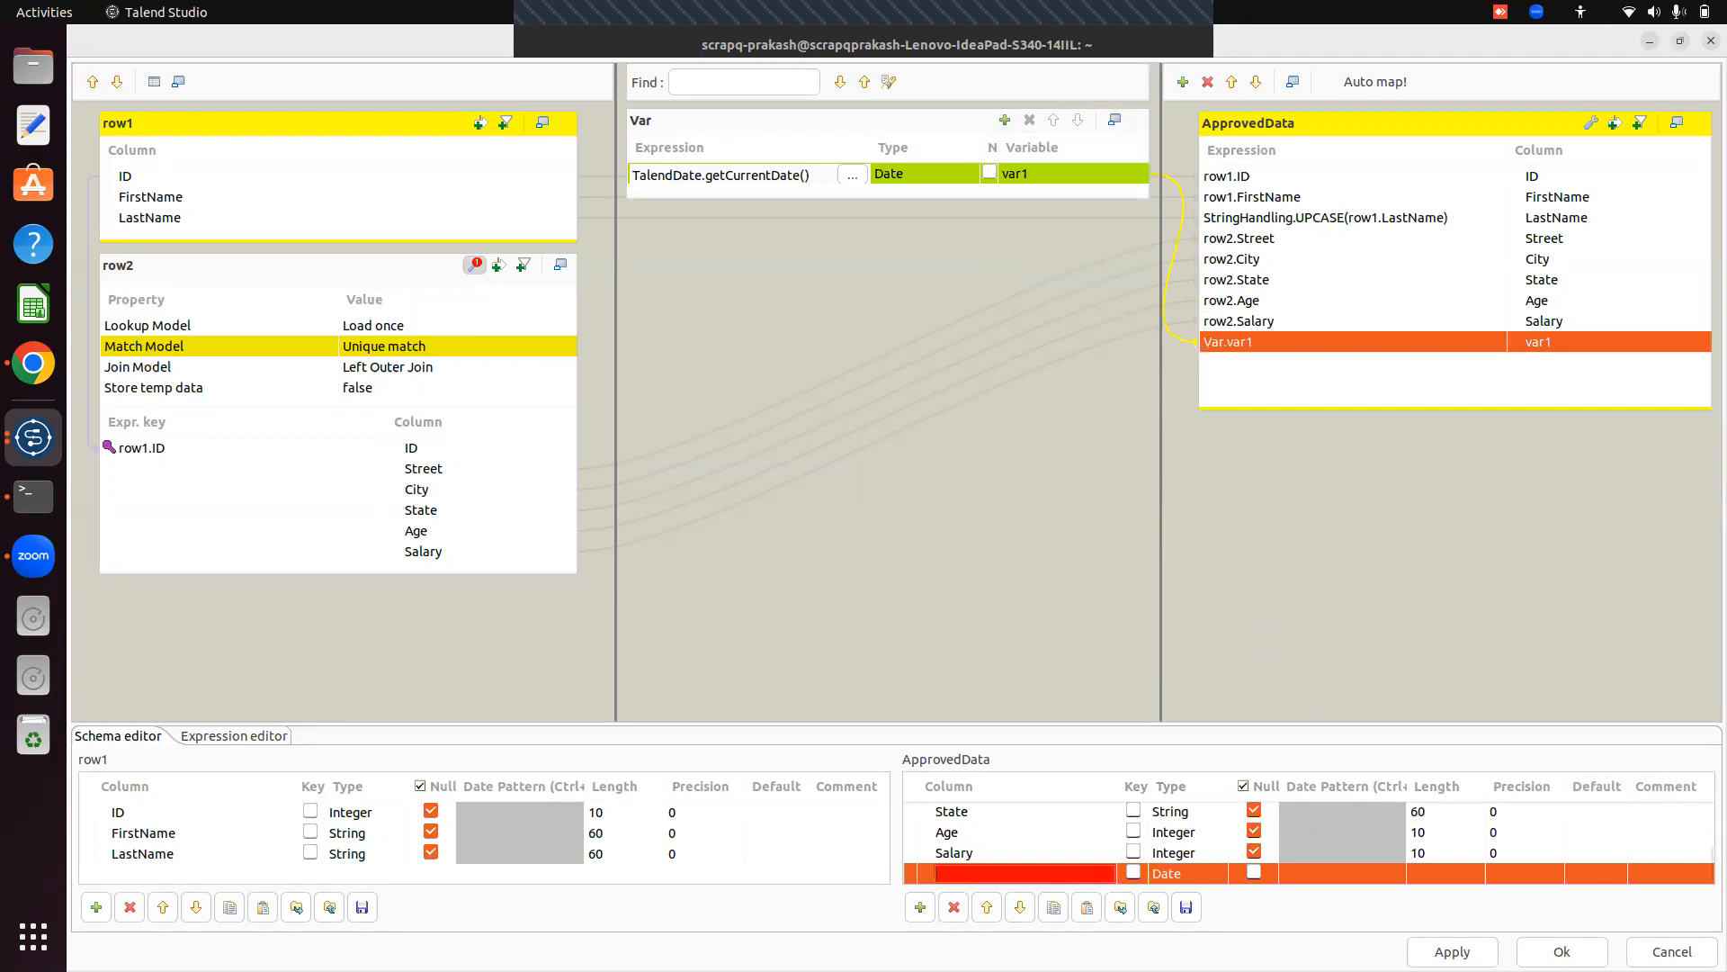
type("Updat")
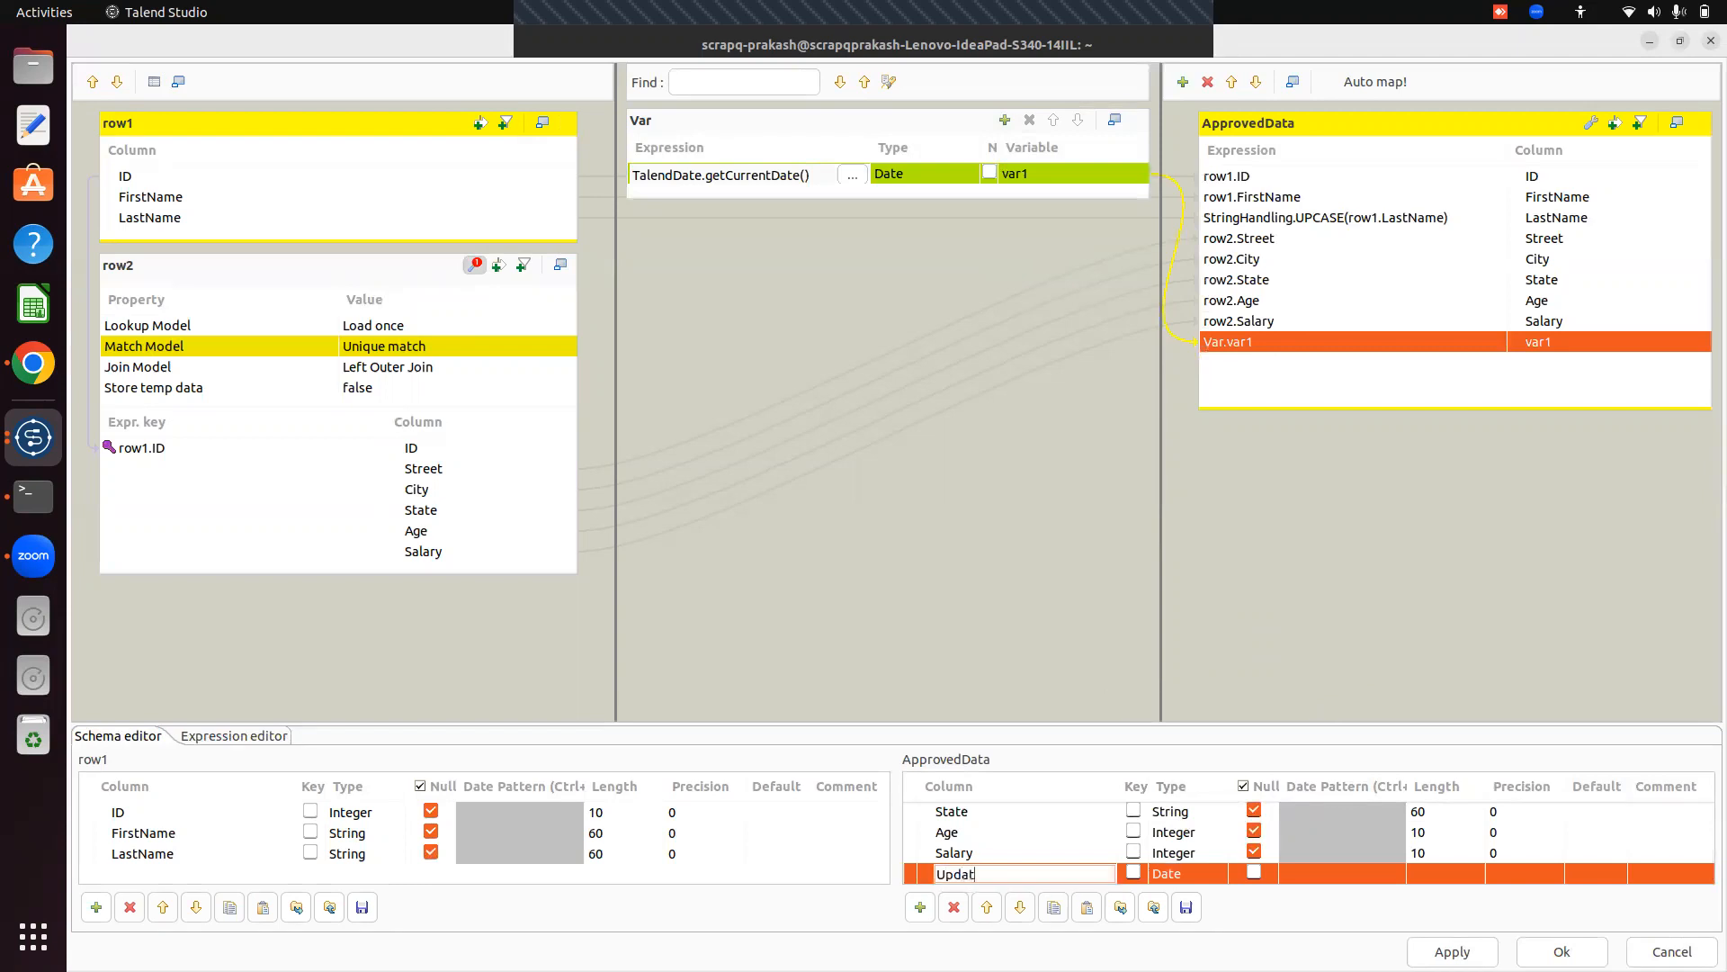
type("ionDa")
left_click(1048, 852)
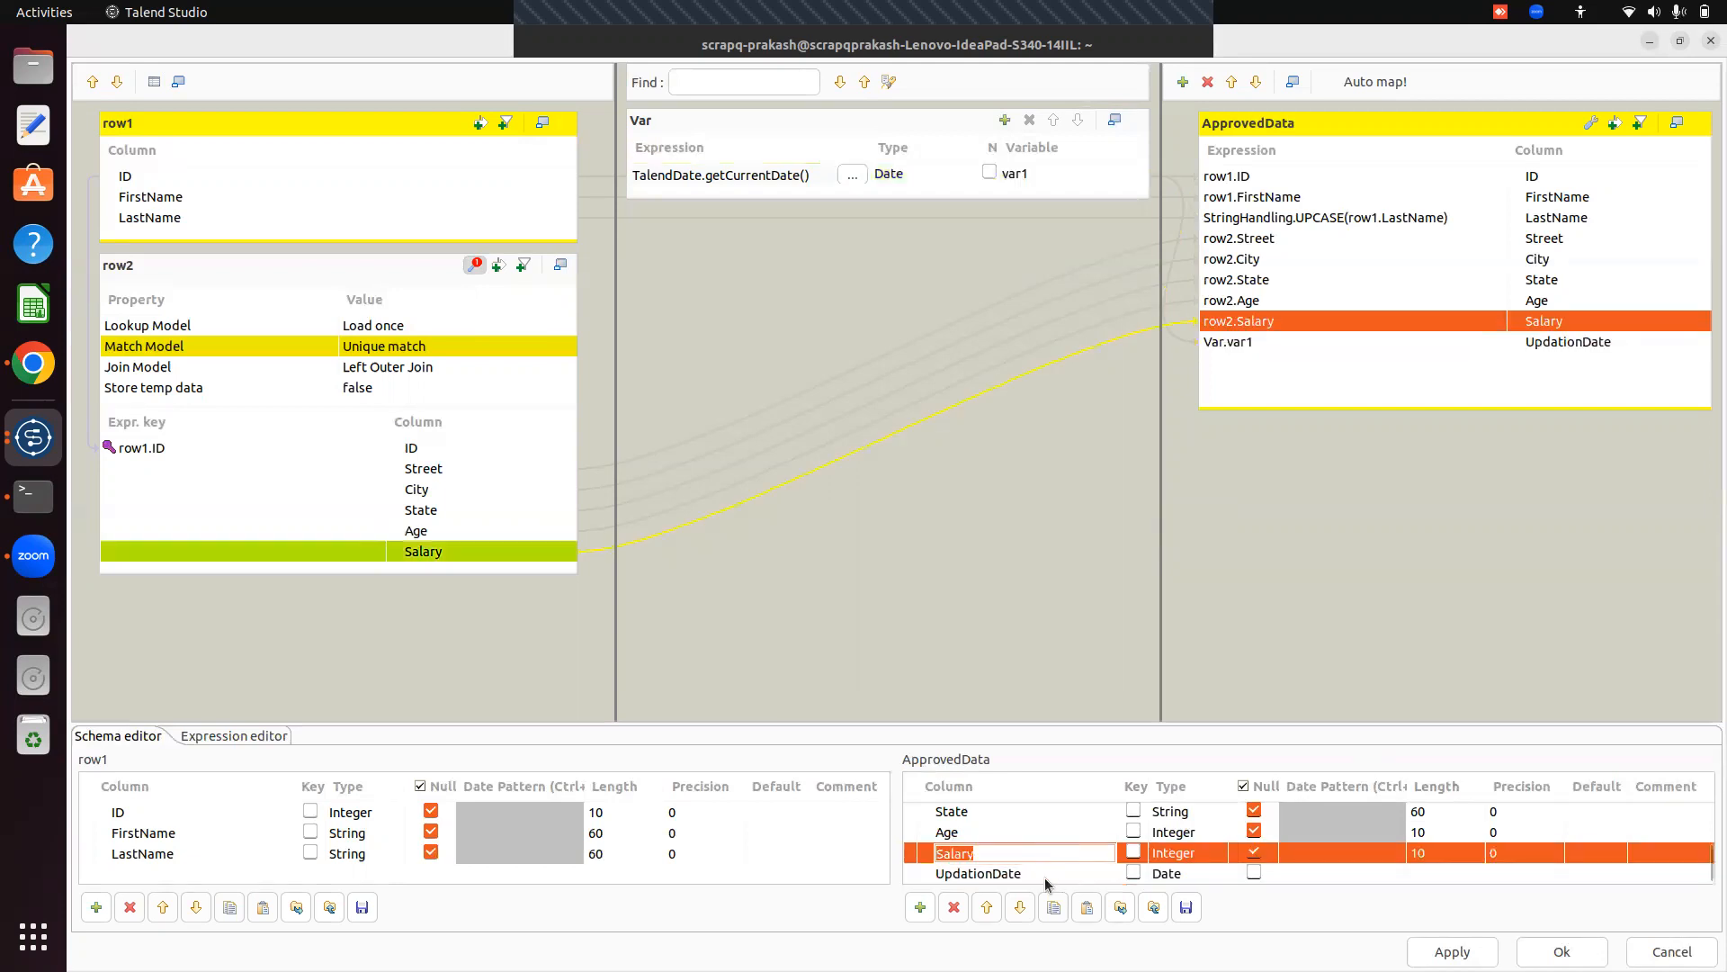
left_click(1048, 874)
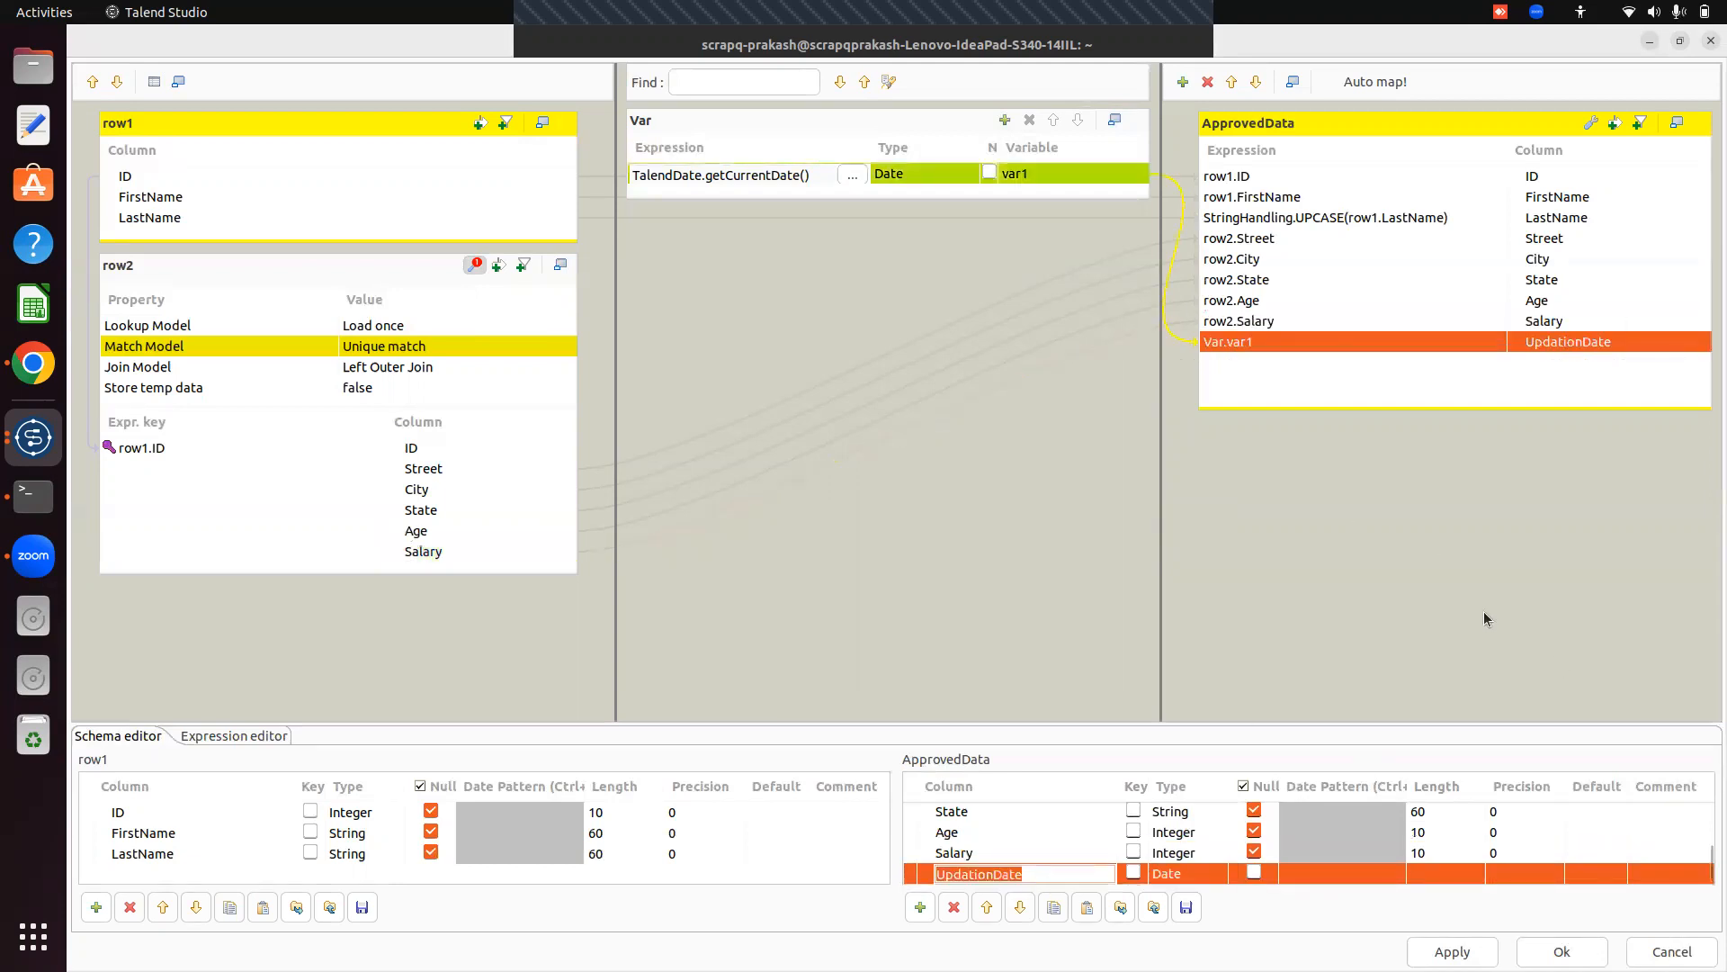
left_click(1551, 939)
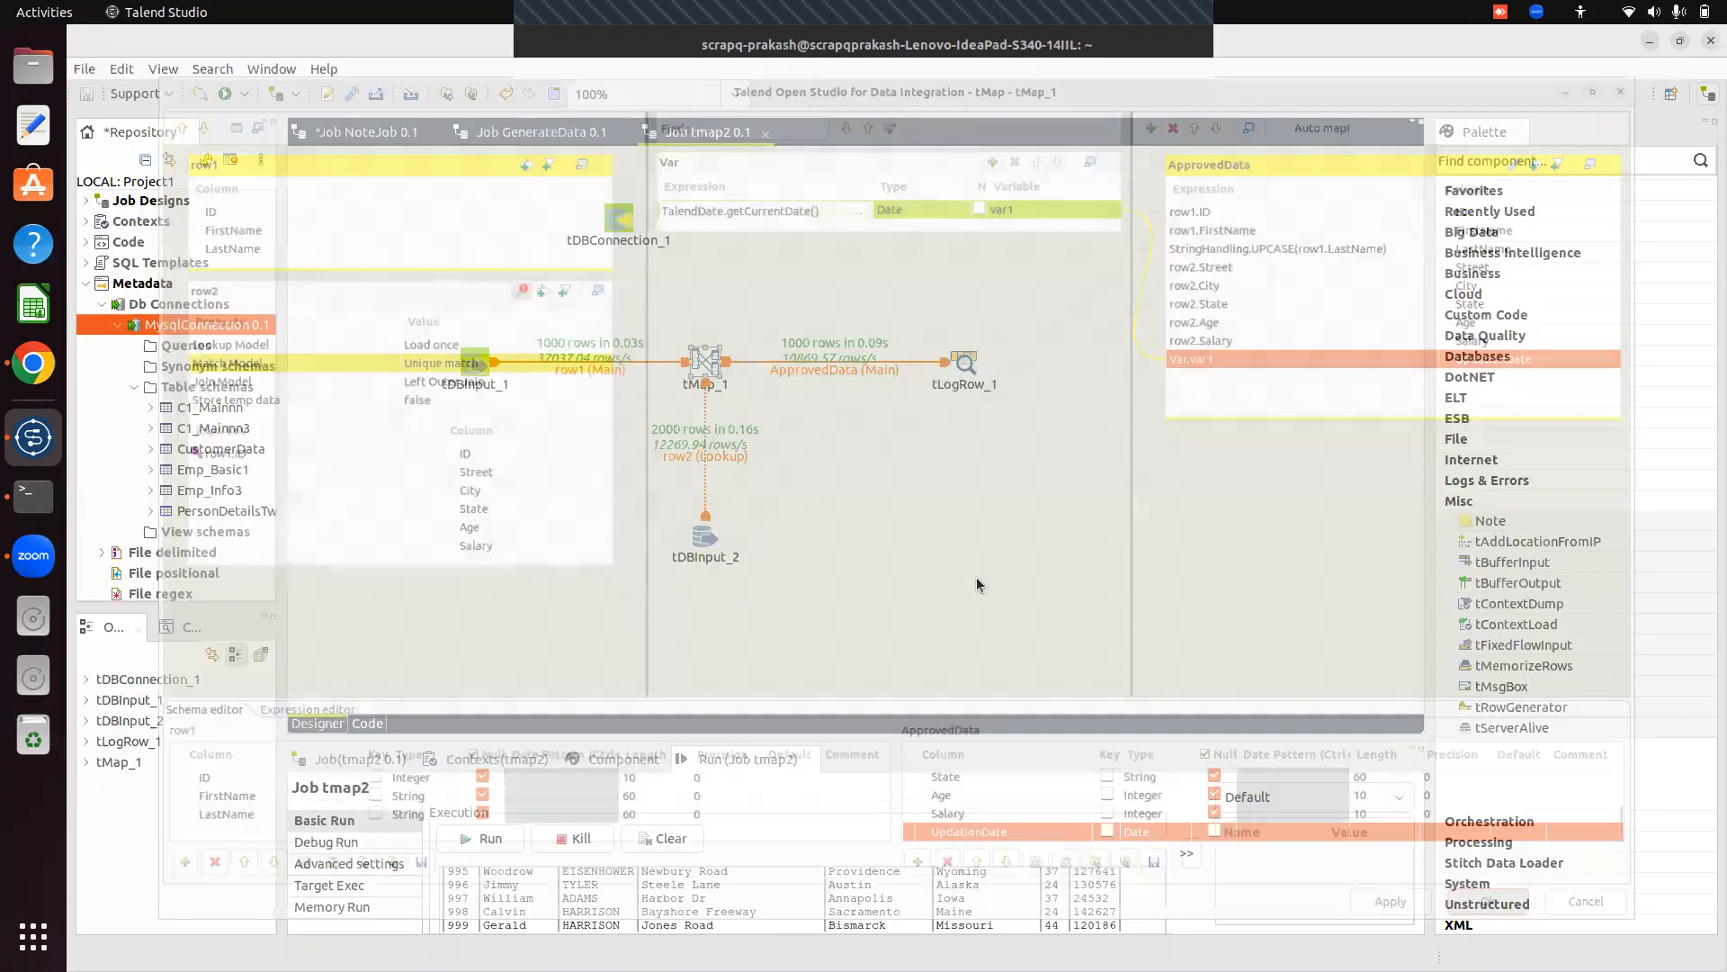
left_click(1113, 531)
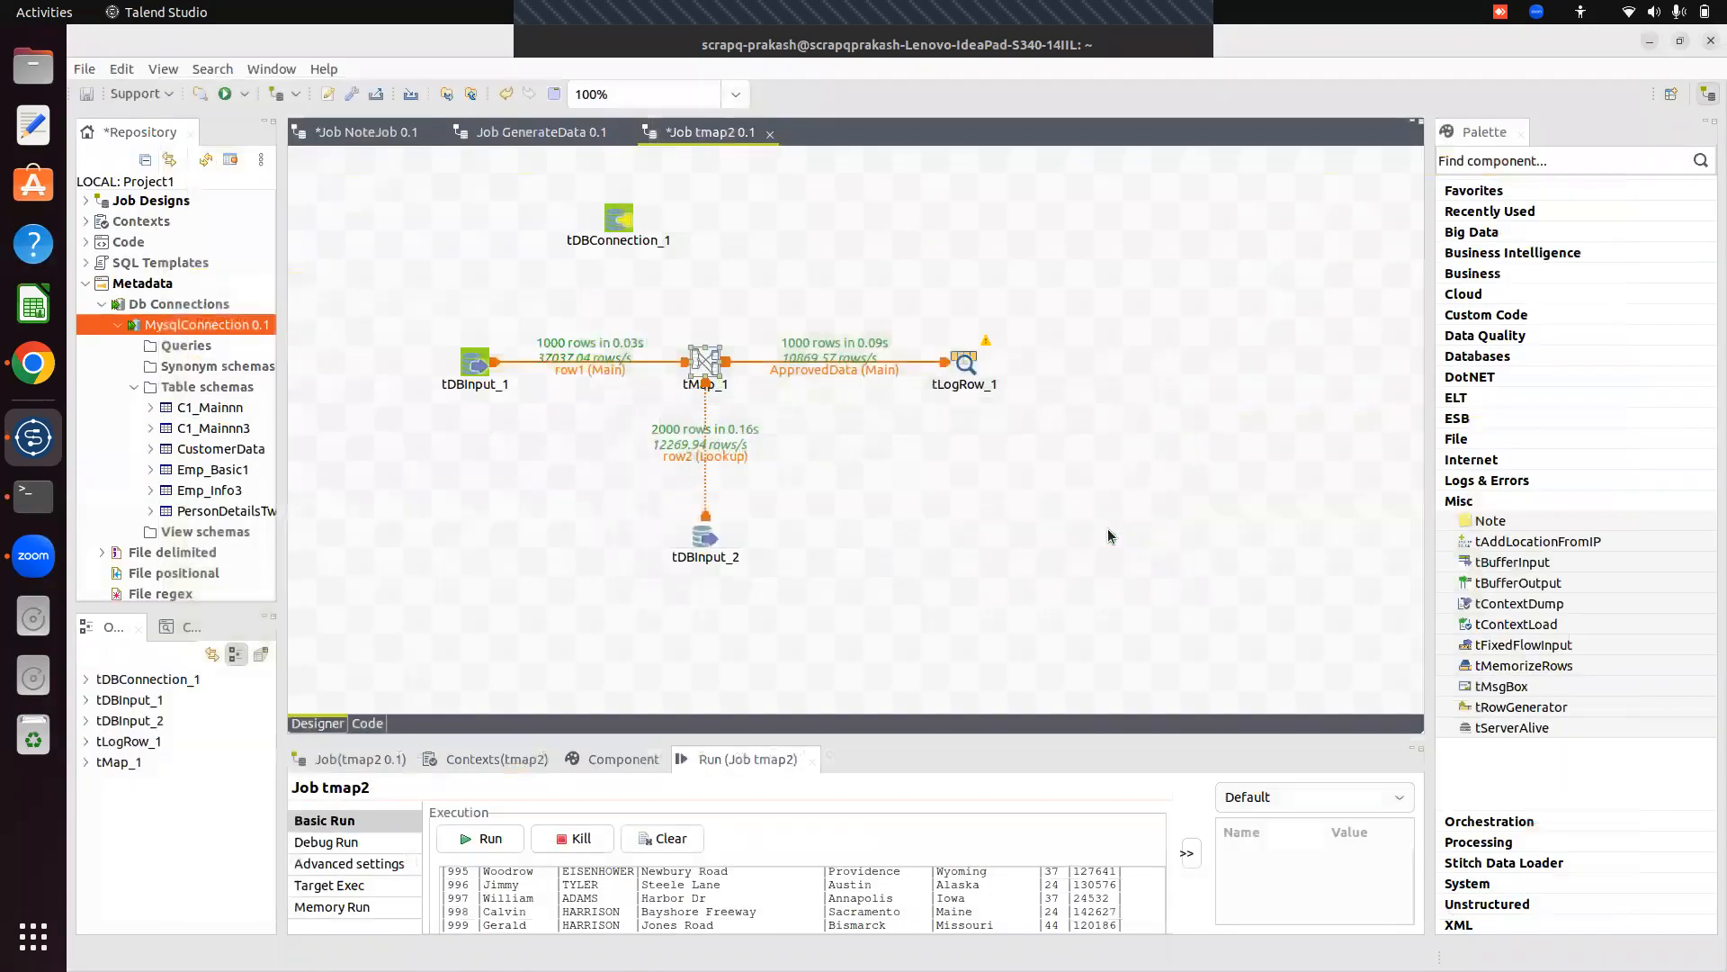
Compare tLogRow_1's schema with the incoming ApprovedData columns, paying attention to UpdationDate, and check the component's warning.
left_click(969, 361)
left_click_drag(1049, 736, 720, 539)
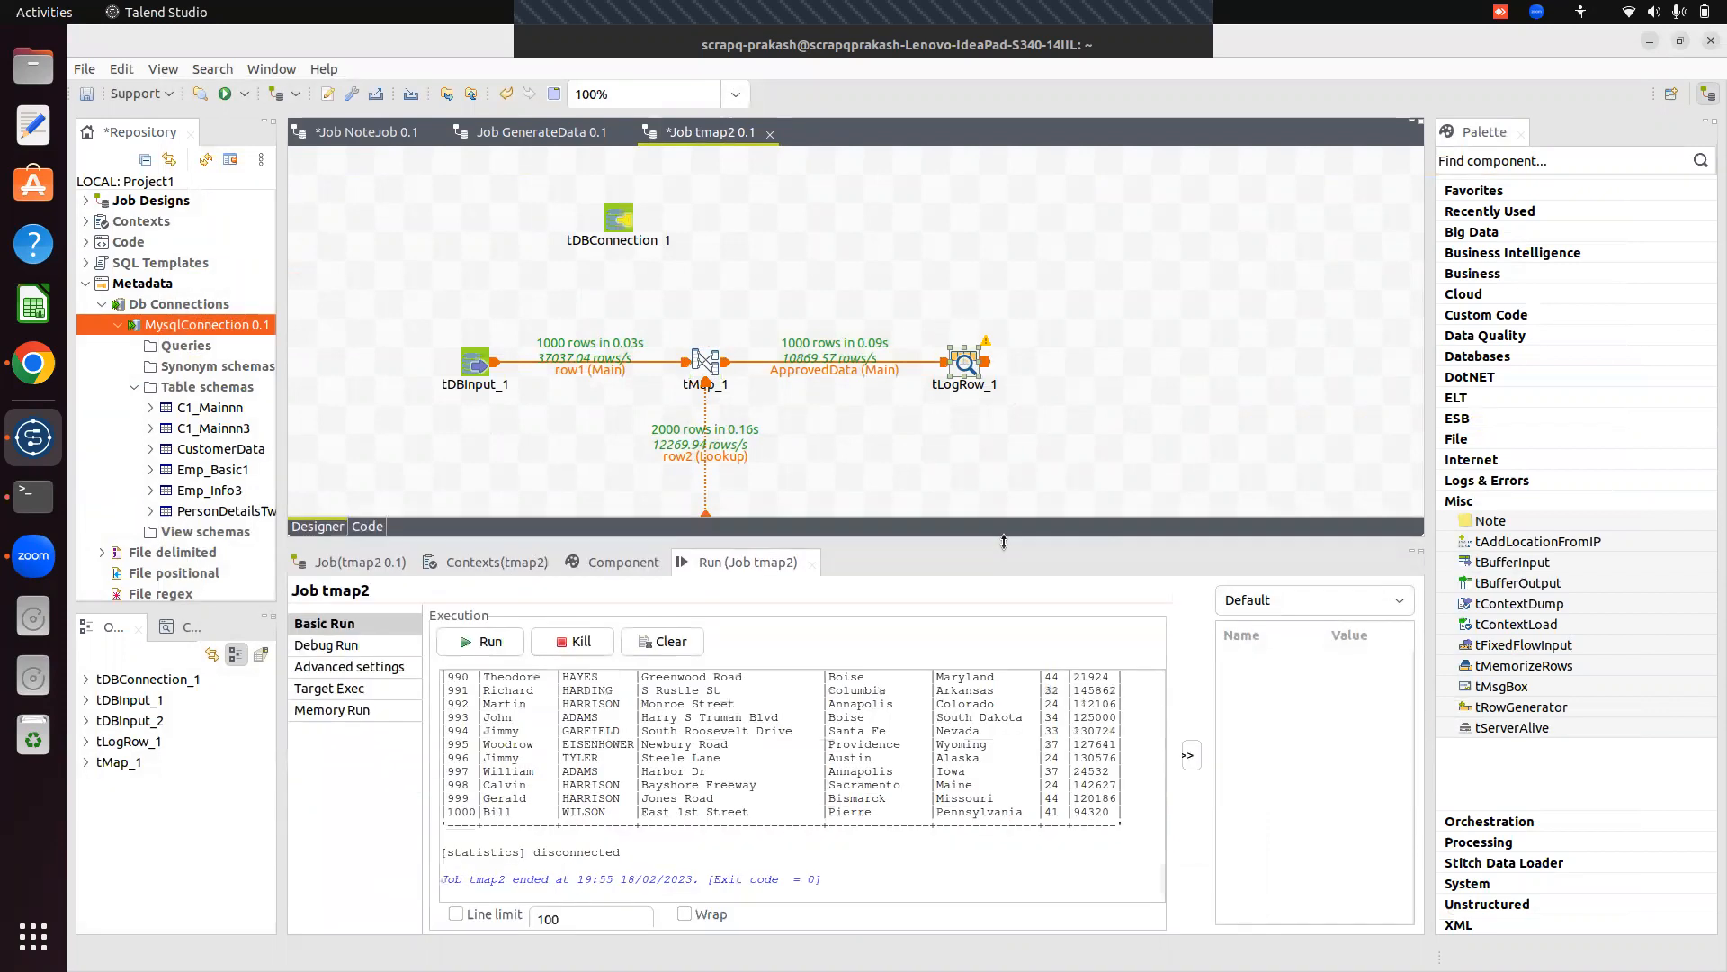
left_click(634, 564)
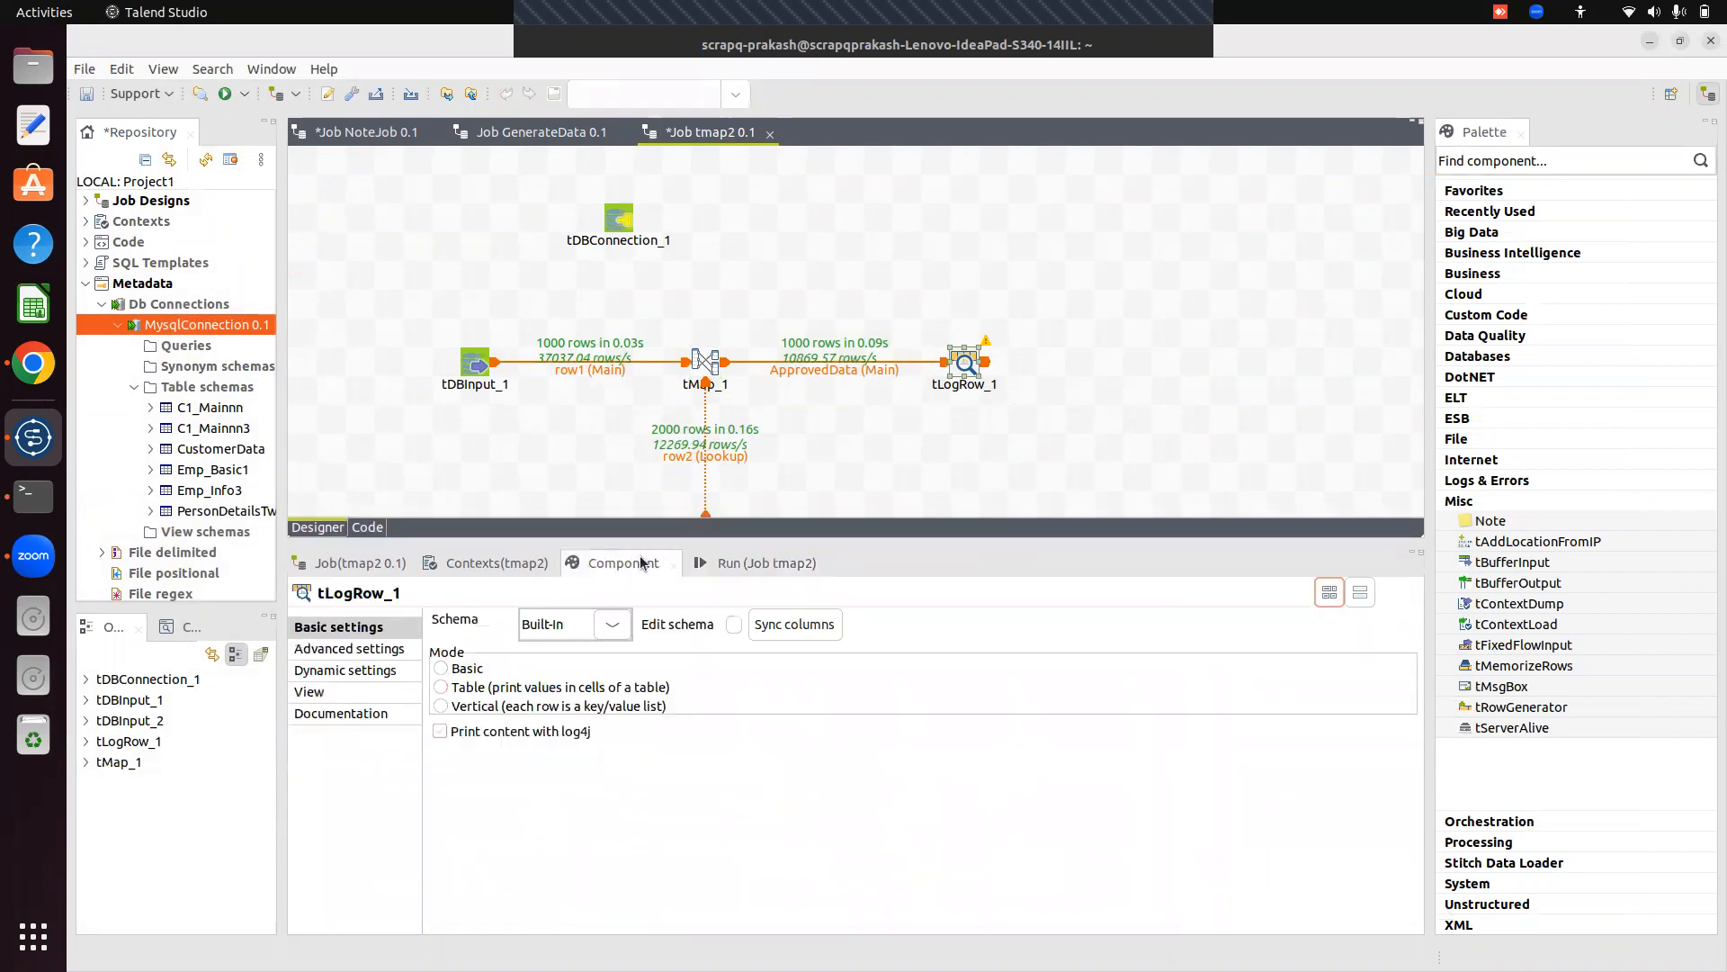
left_click(734, 626)
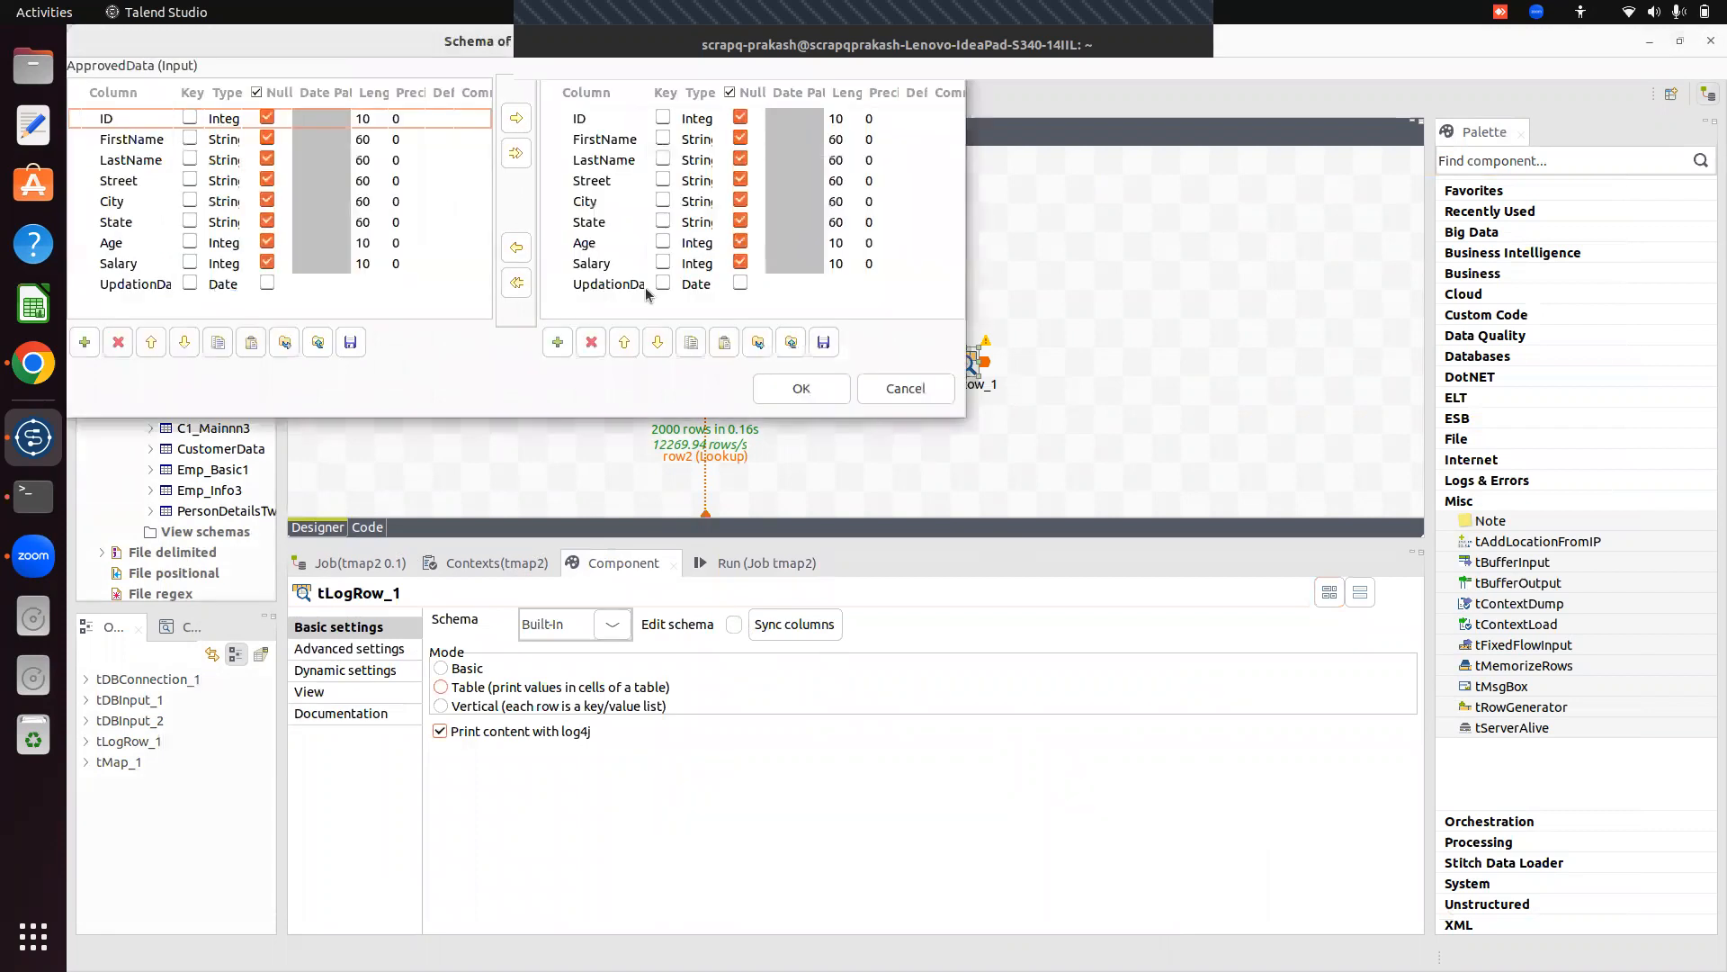
left_click(794, 388)
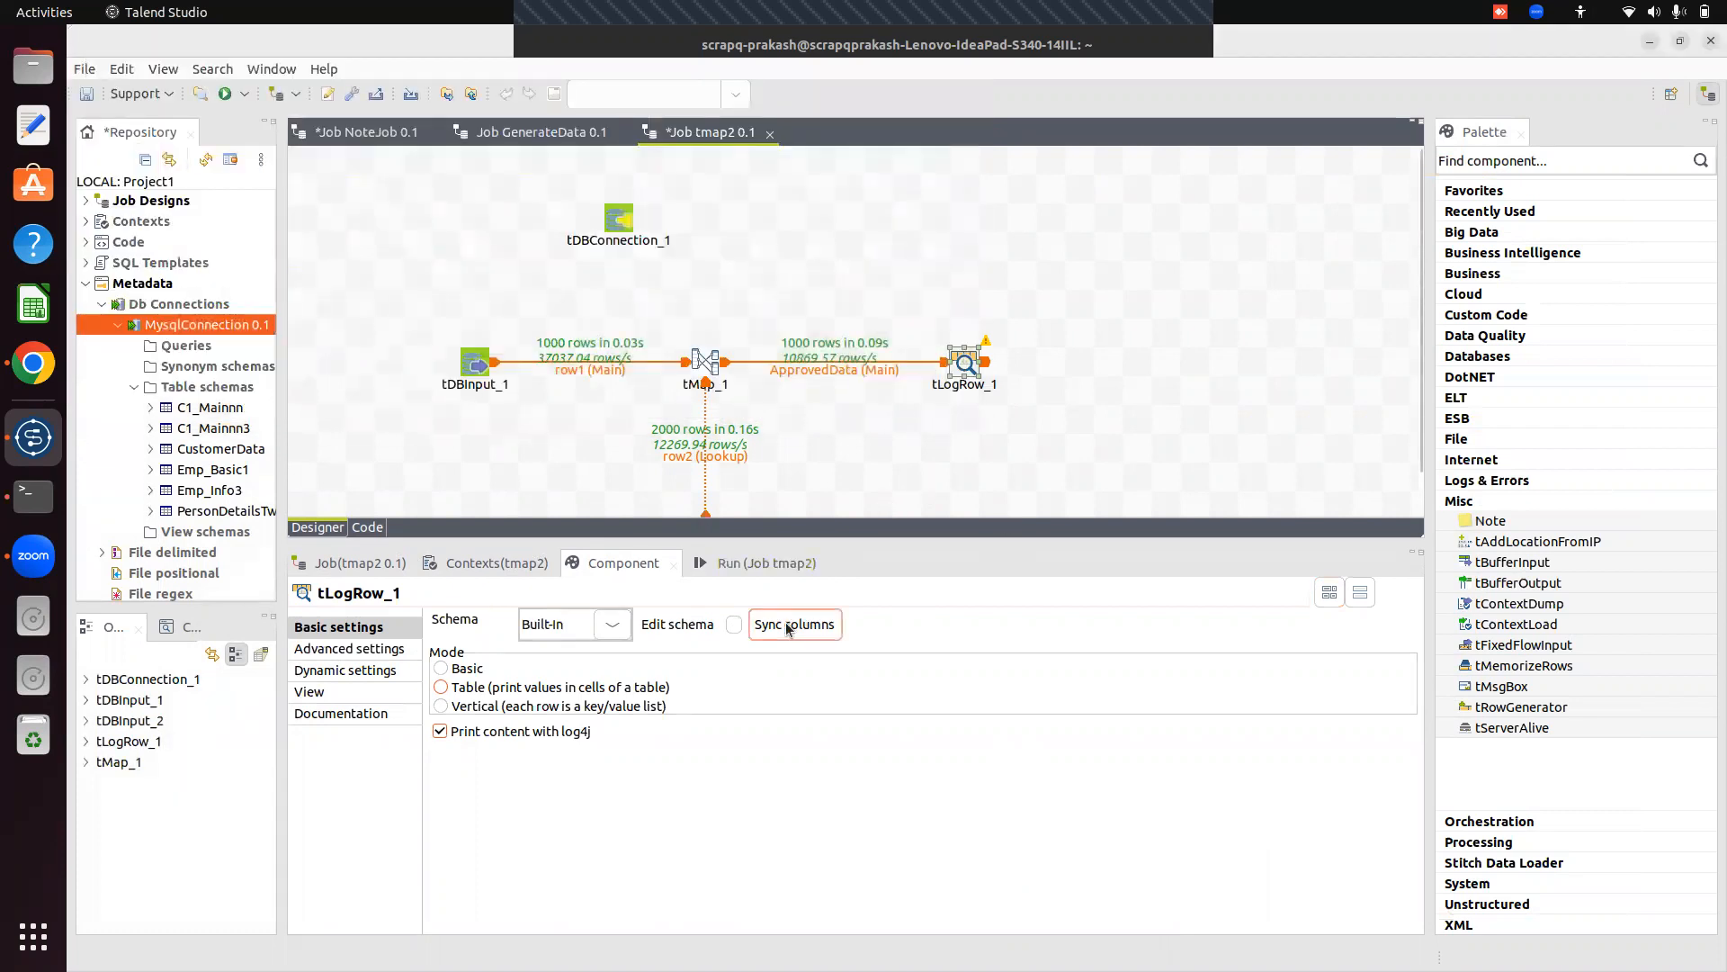
left_click(734, 624)
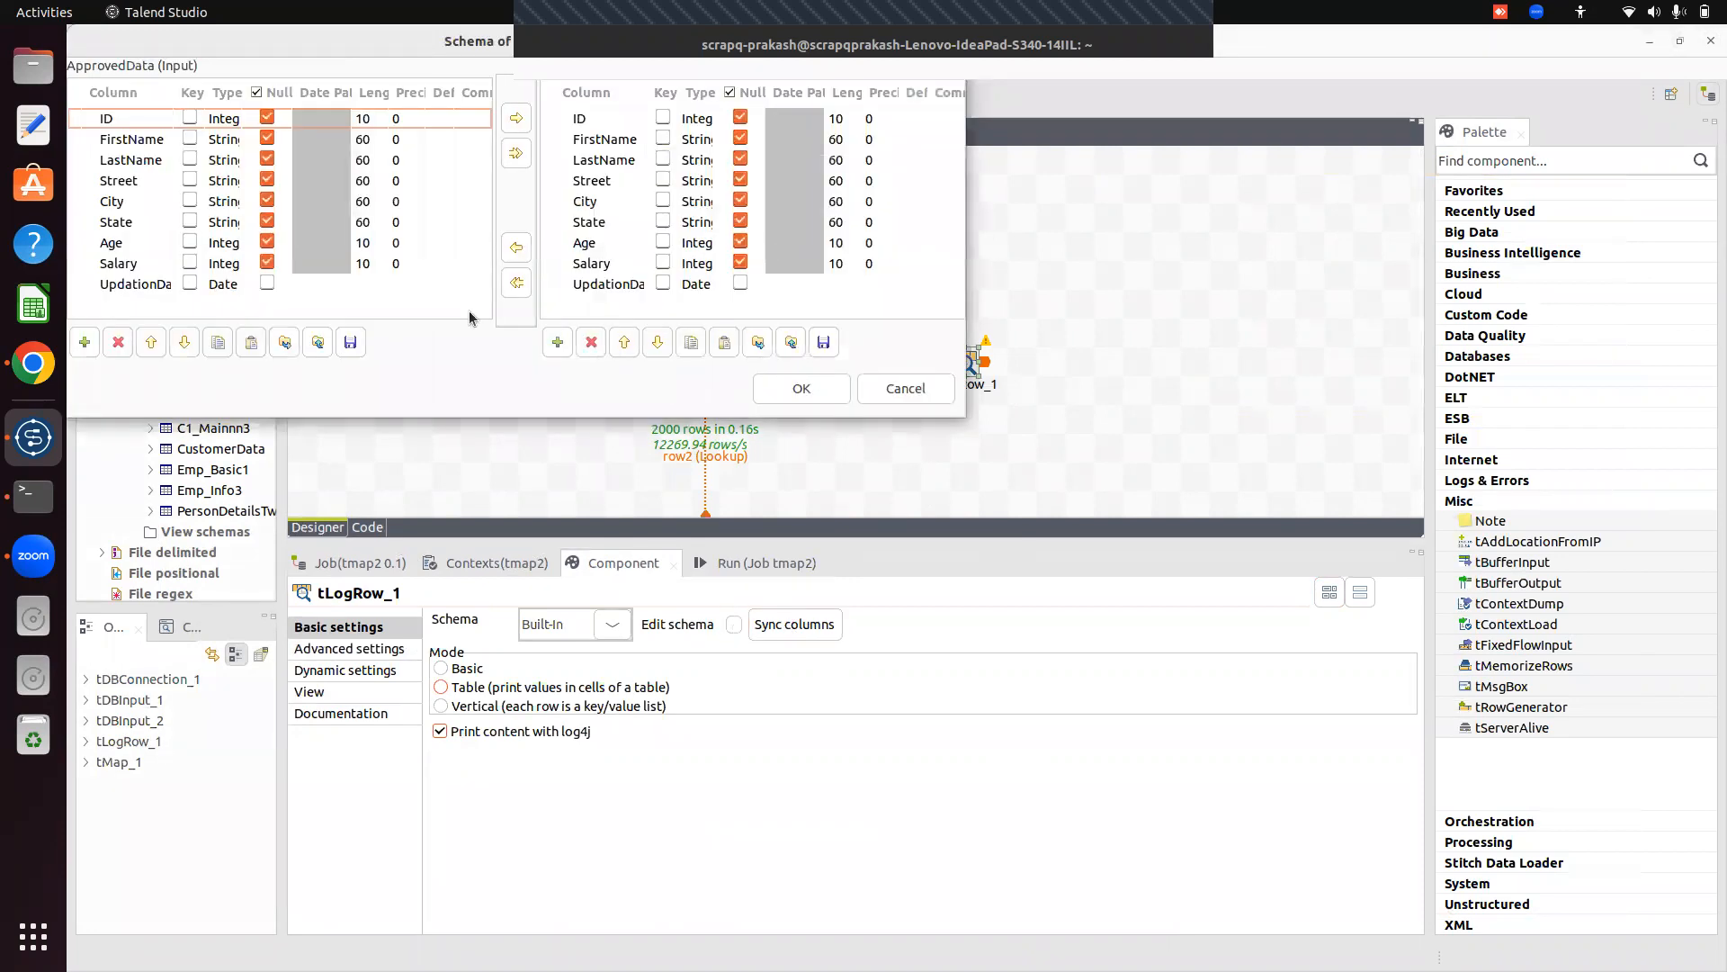
left_click(801, 388)
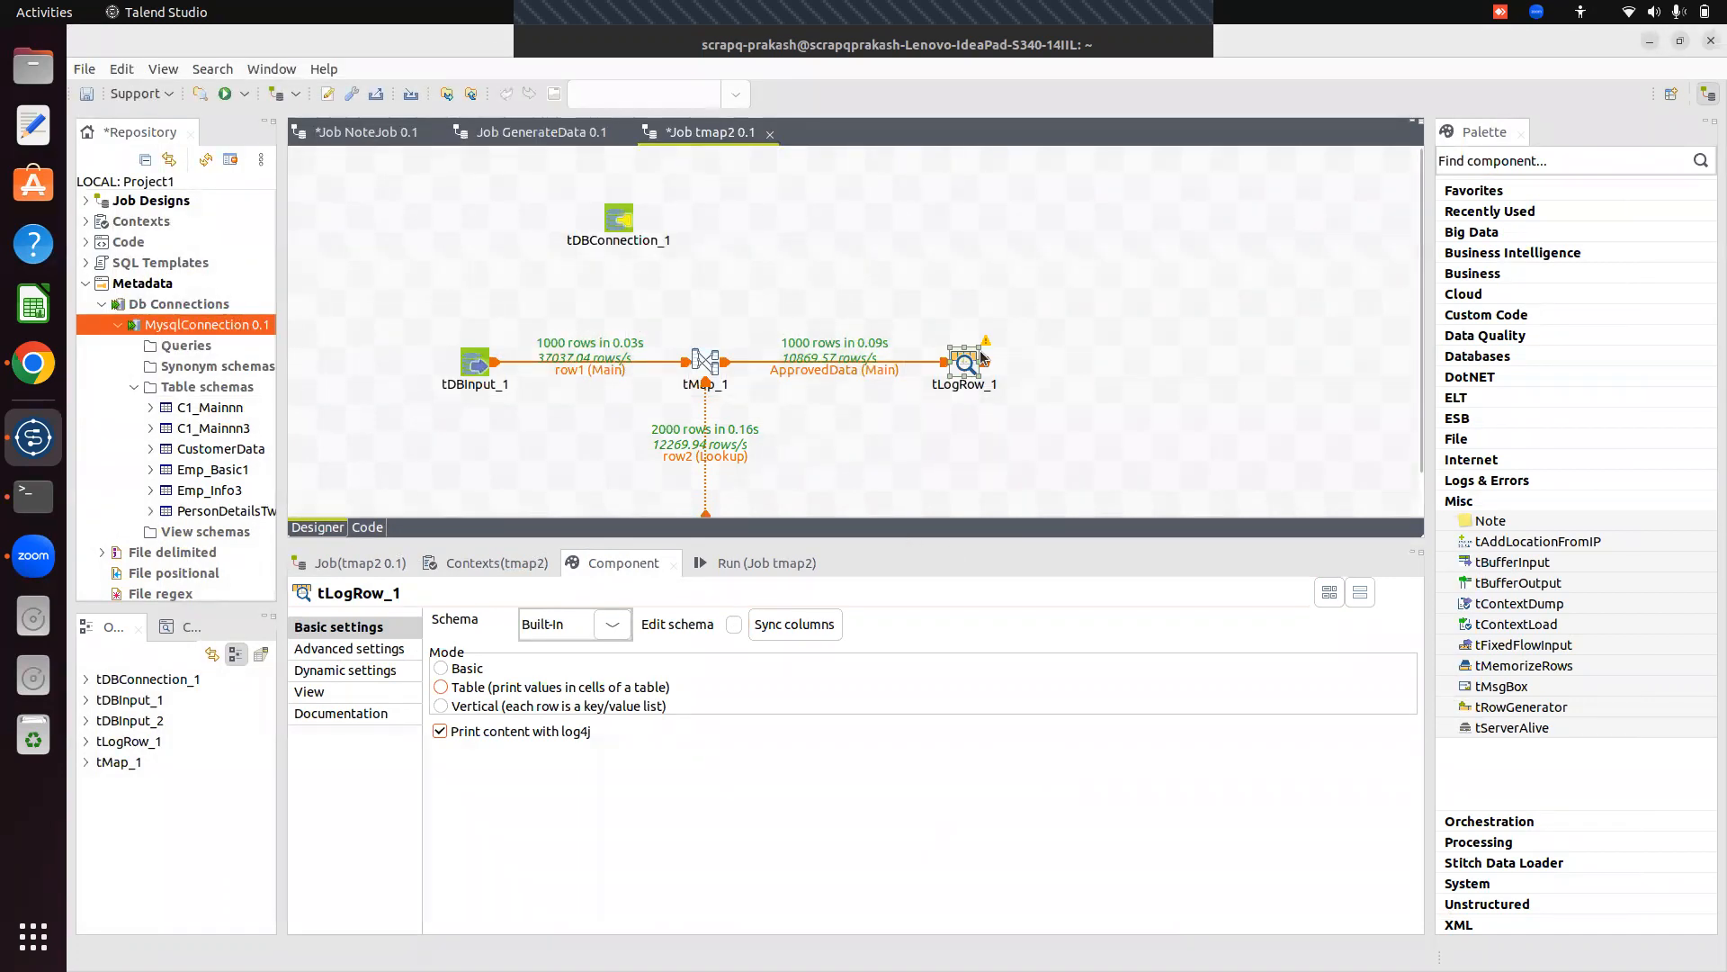
mouse_move(985, 344)
Clear the previous execution output and run the tmap2 job again.
left_click(739, 564)
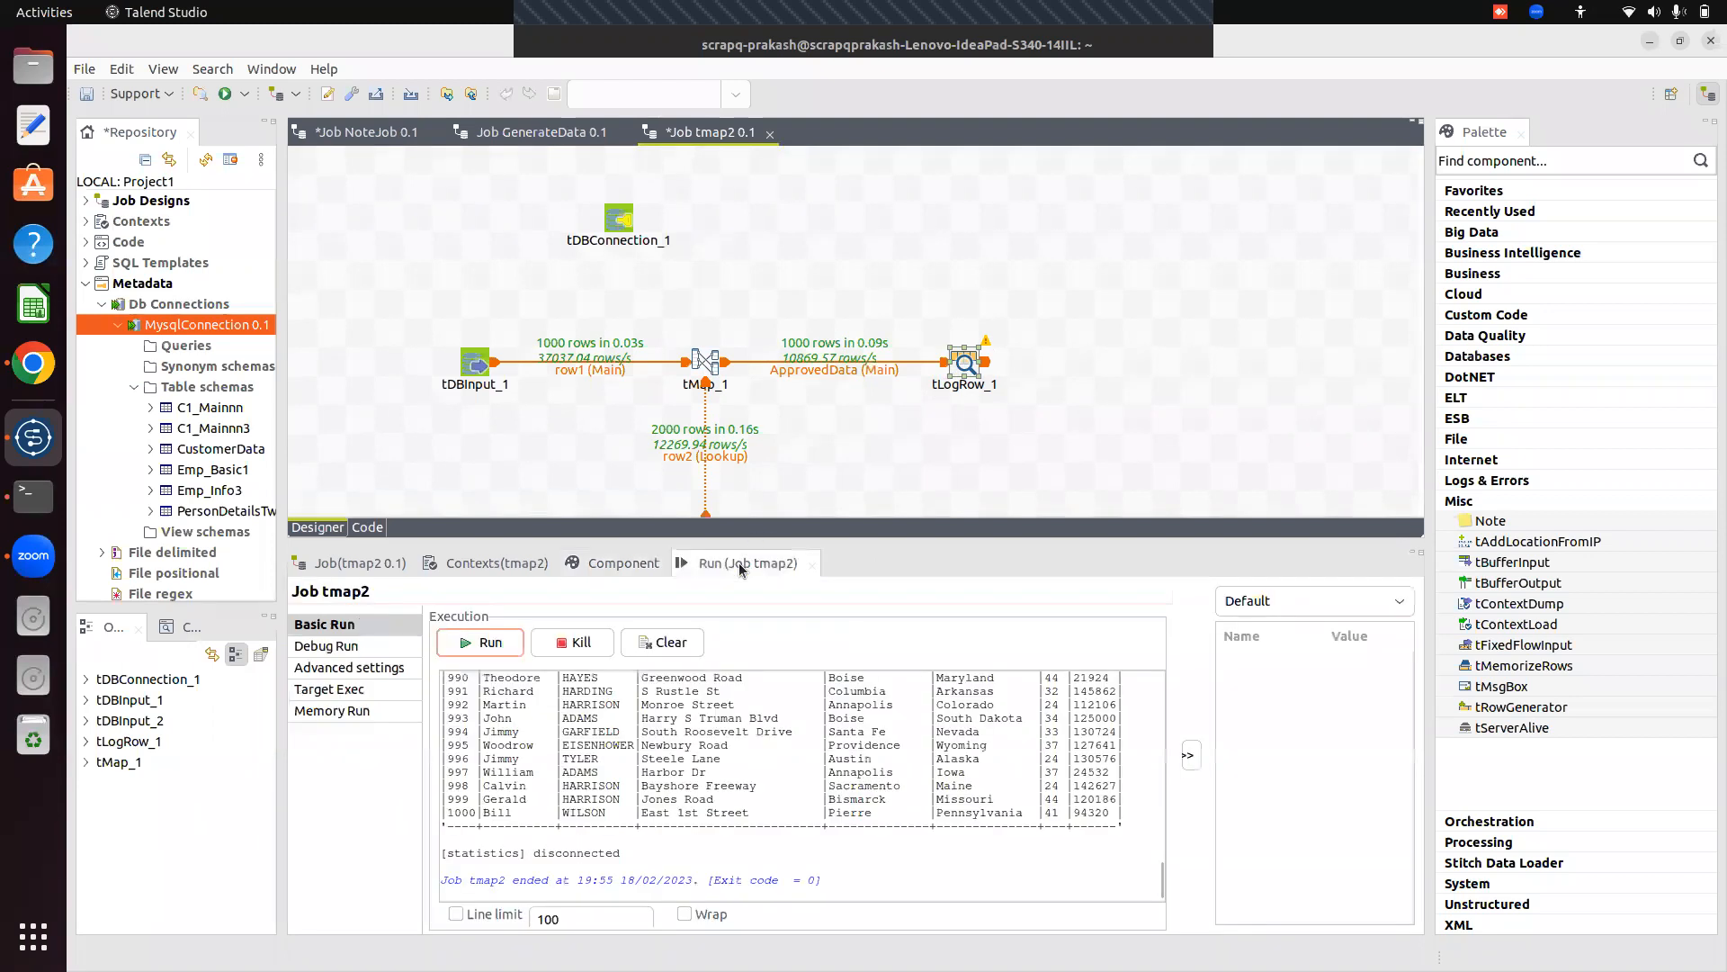
left_click(668, 643)
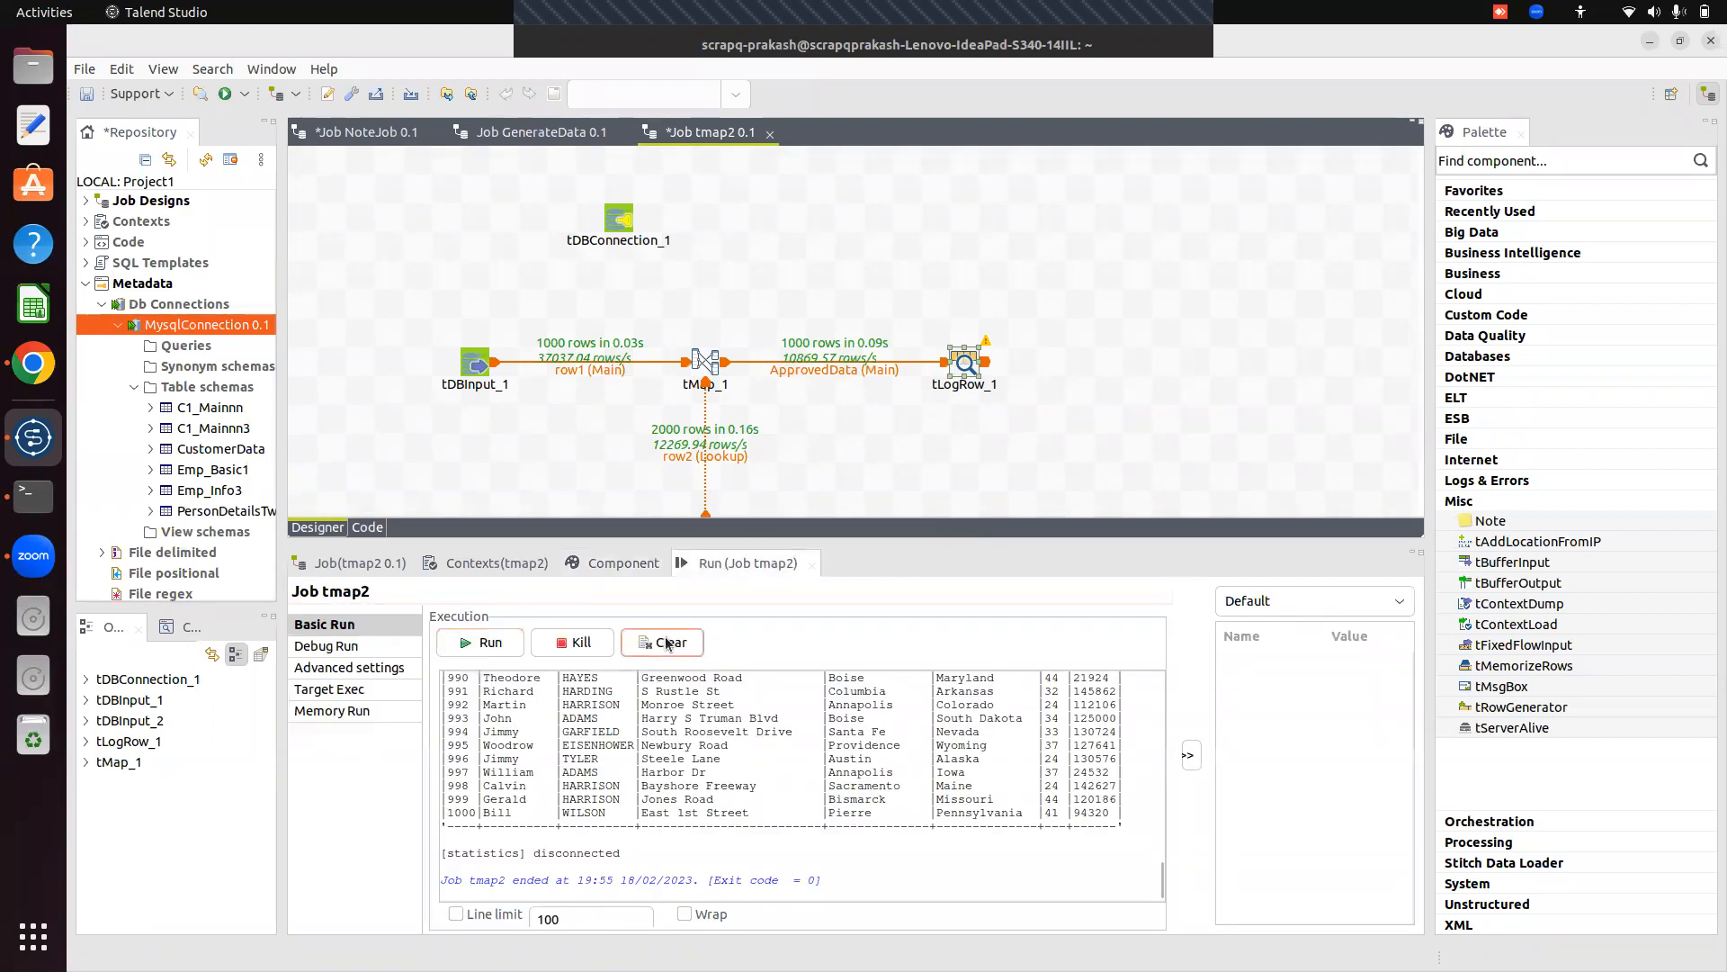
left_click(493, 650)
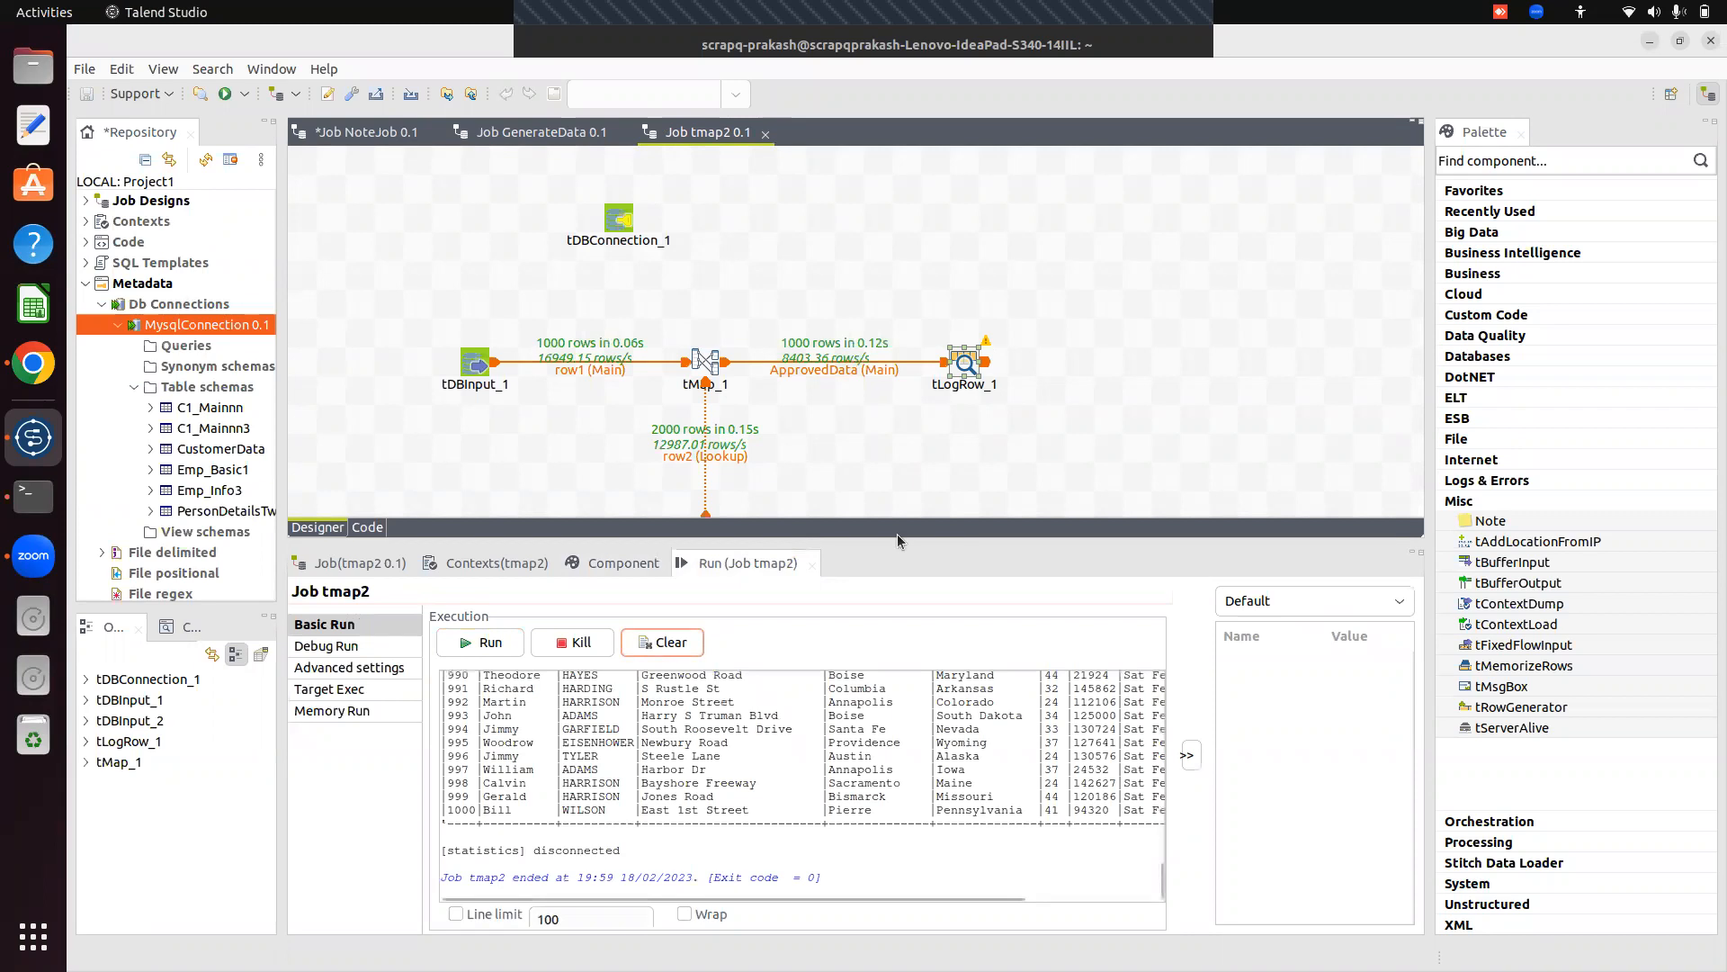
Examine the UpdationDate values in the tLogRow_1 output from the last rows up to the table header.
left_click_drag(896, 540, 829, 246)
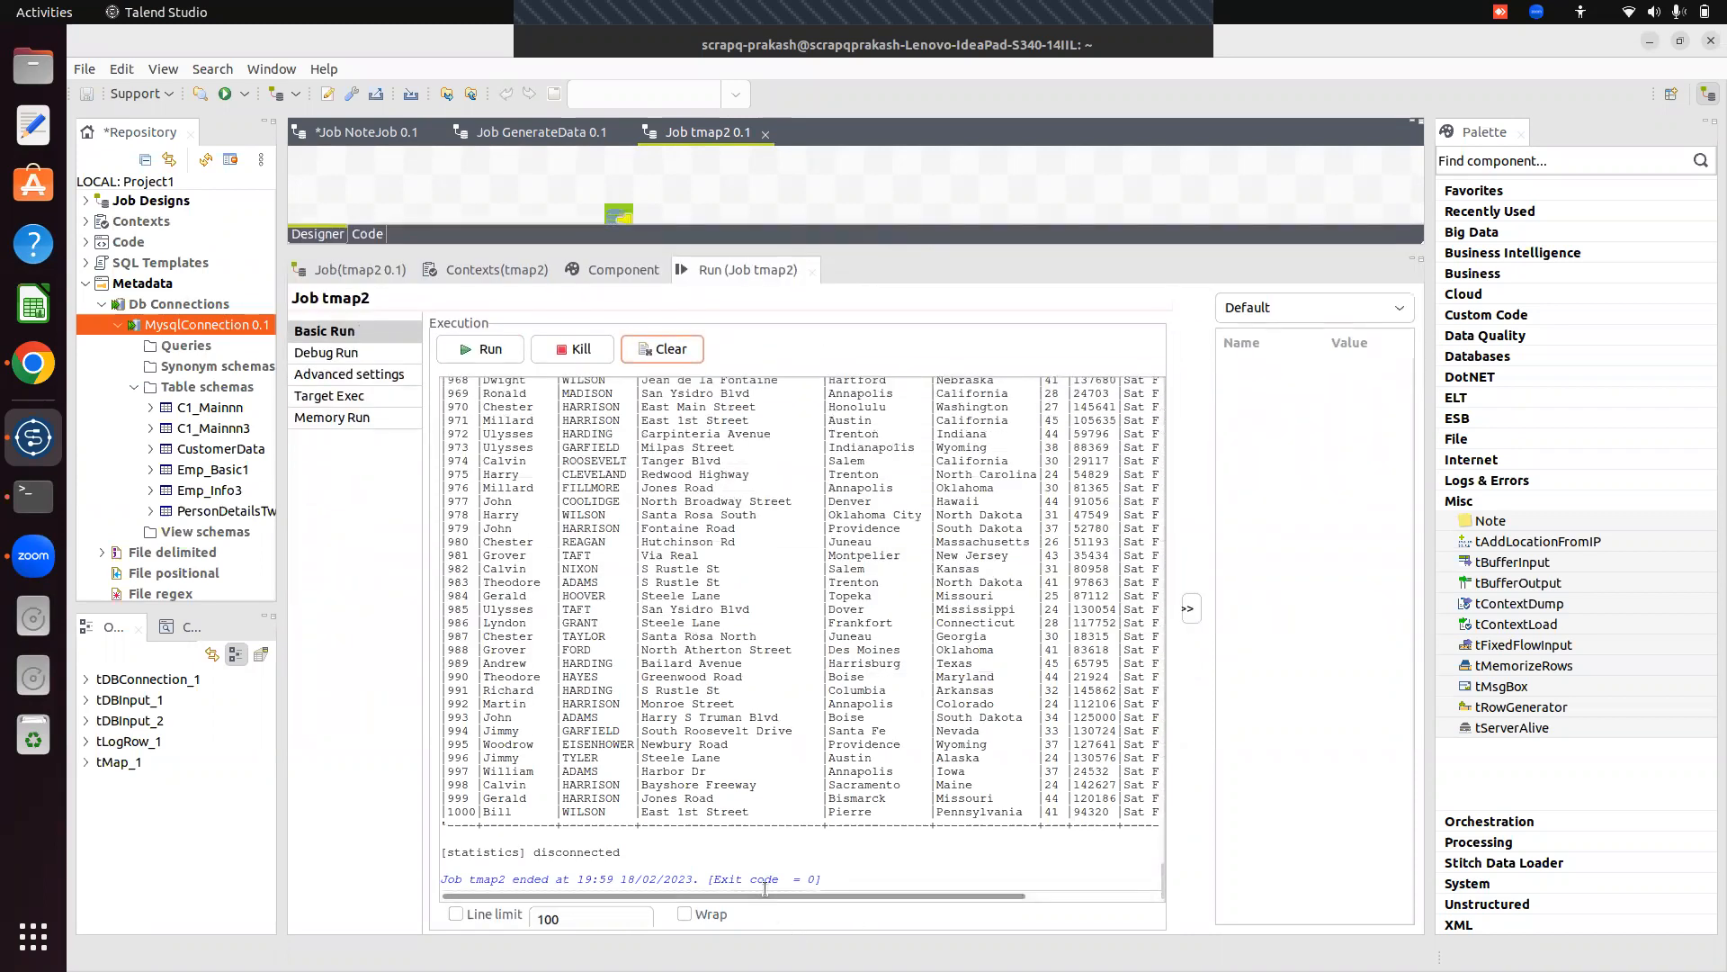
left_click_drag(763, 894, 947, 892)
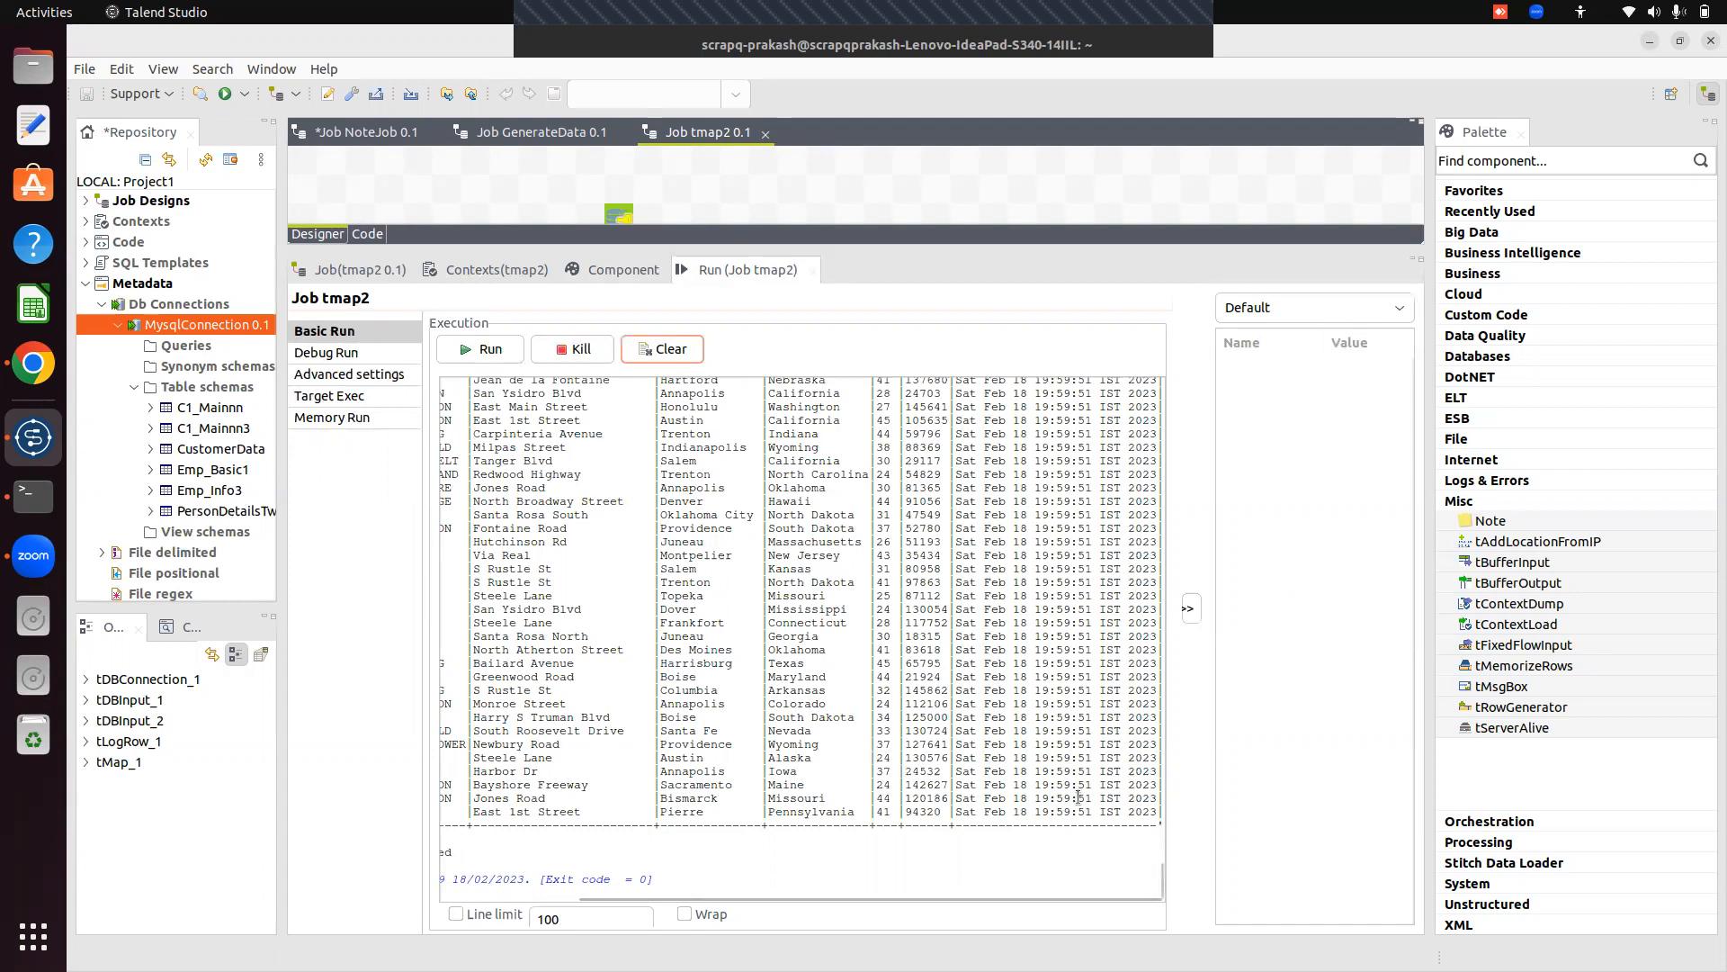
left_click_drag(1161, 886, 1119, 392)
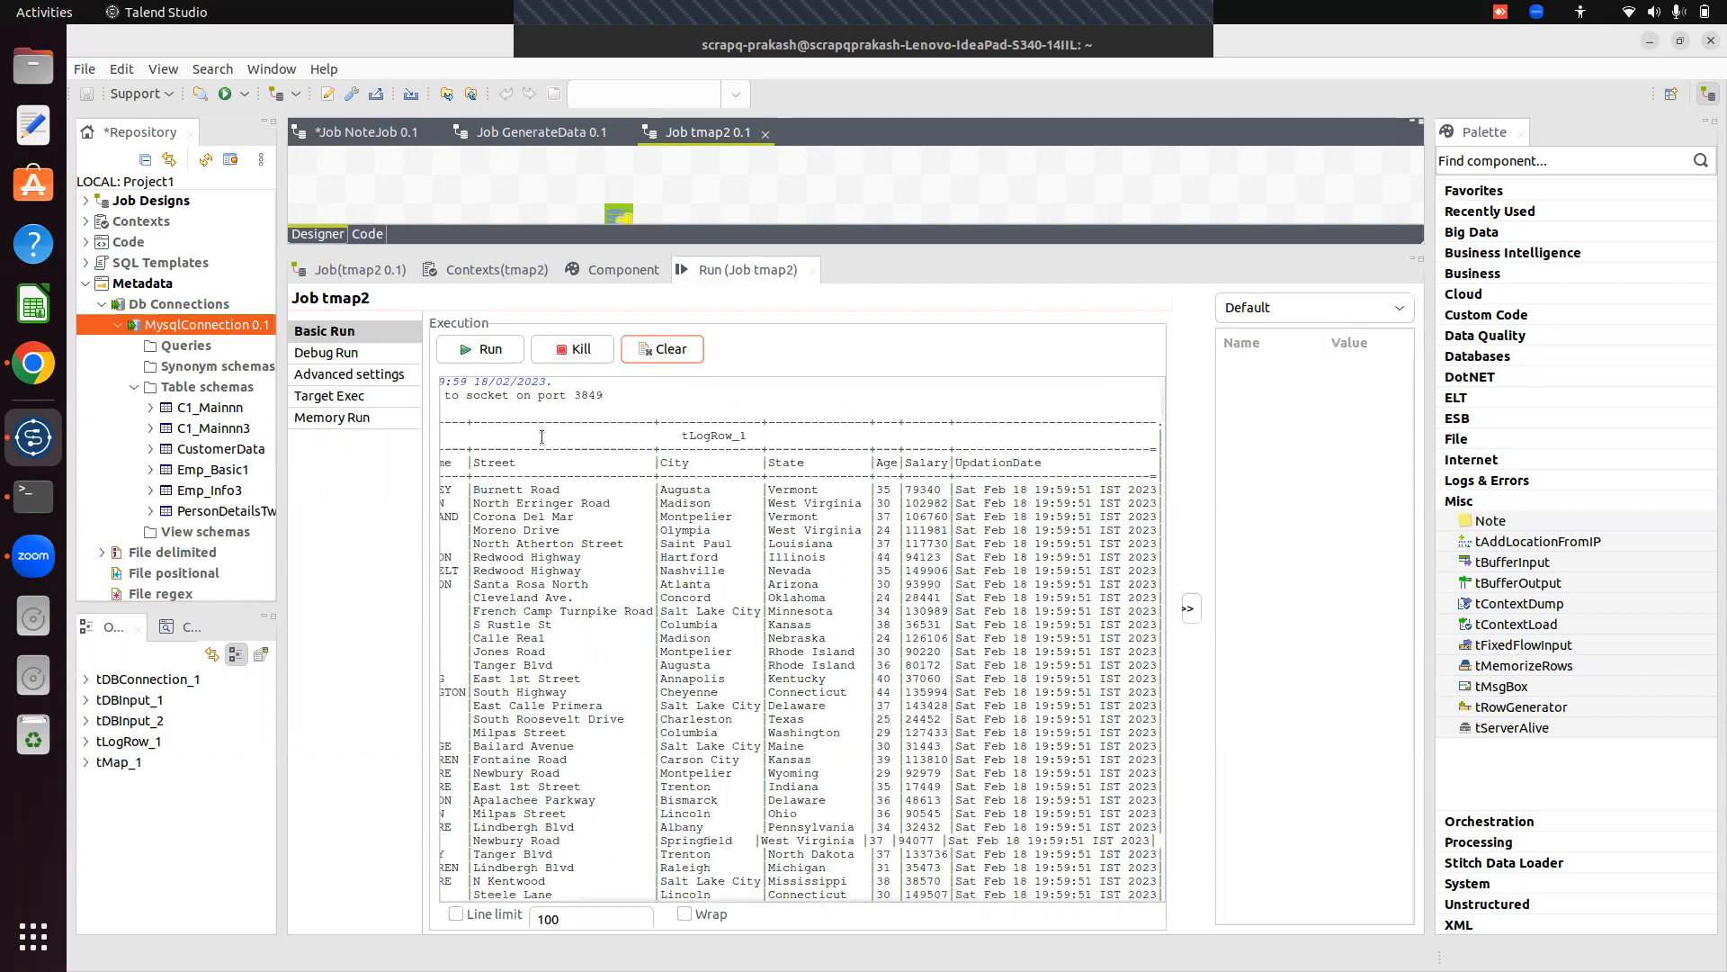
left_click_drag(825, 246, 908, 674)
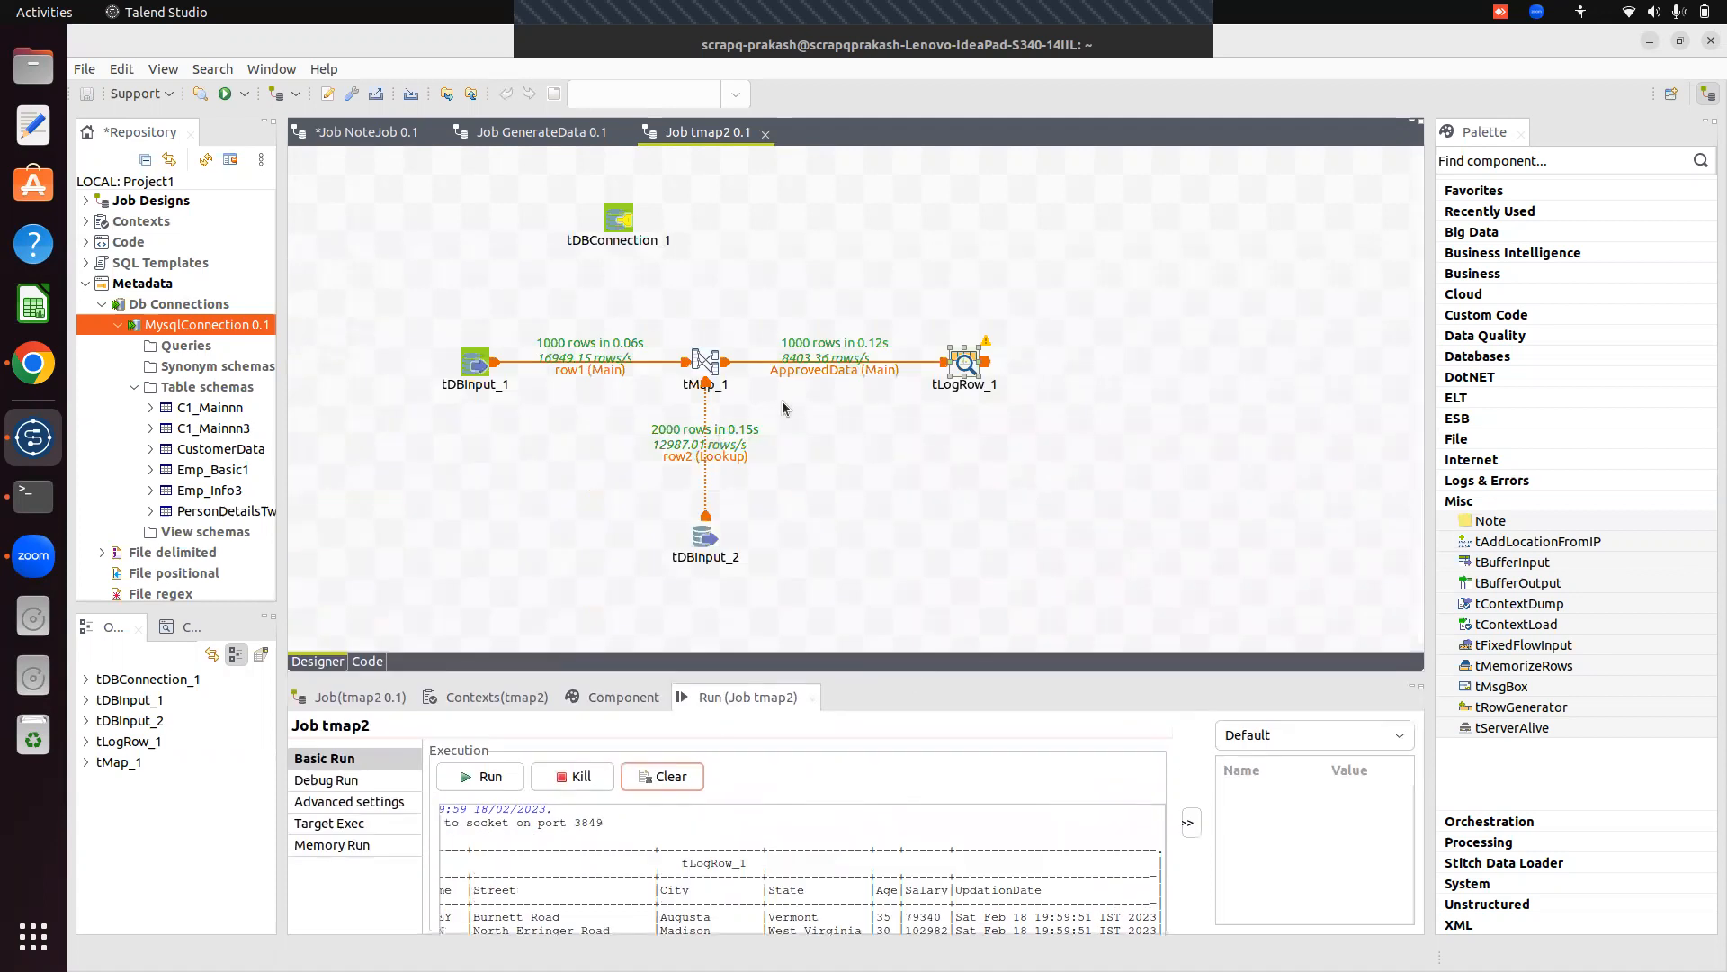
Reopen var1's expression in tMap_1 and review the TalendDate functions available in the Expression Builder.
left_click(705, 360)
double_click(703, 359)
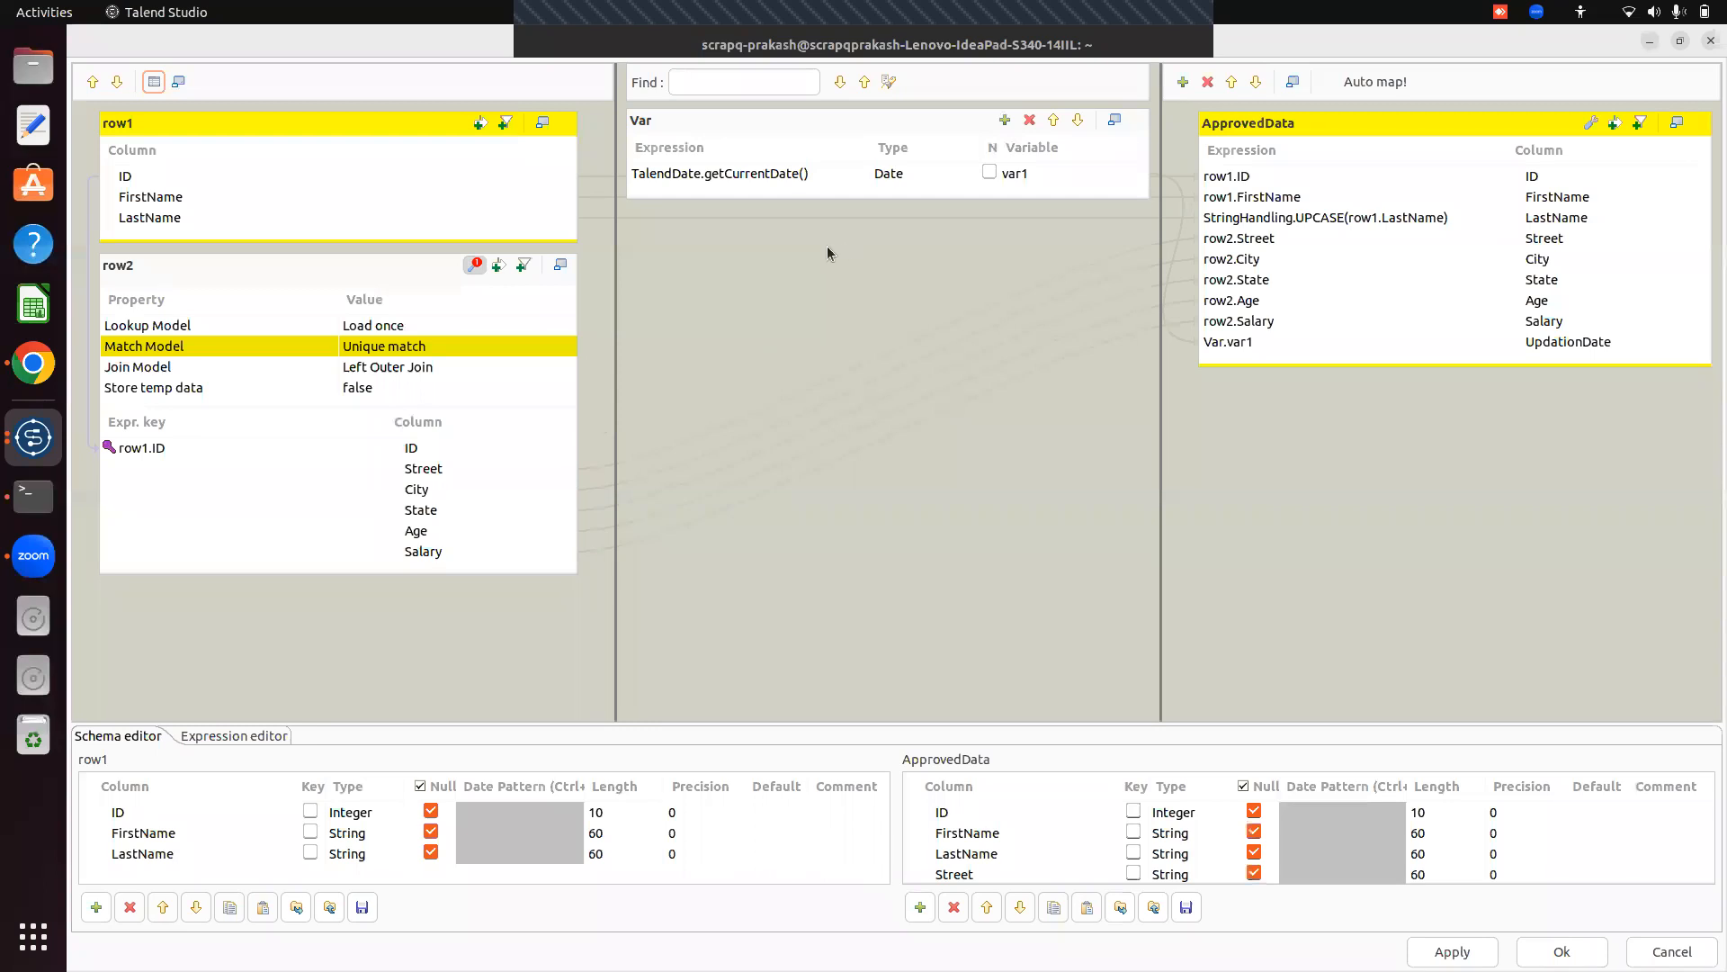
left_click(860, 171)
left_click(856, 171)
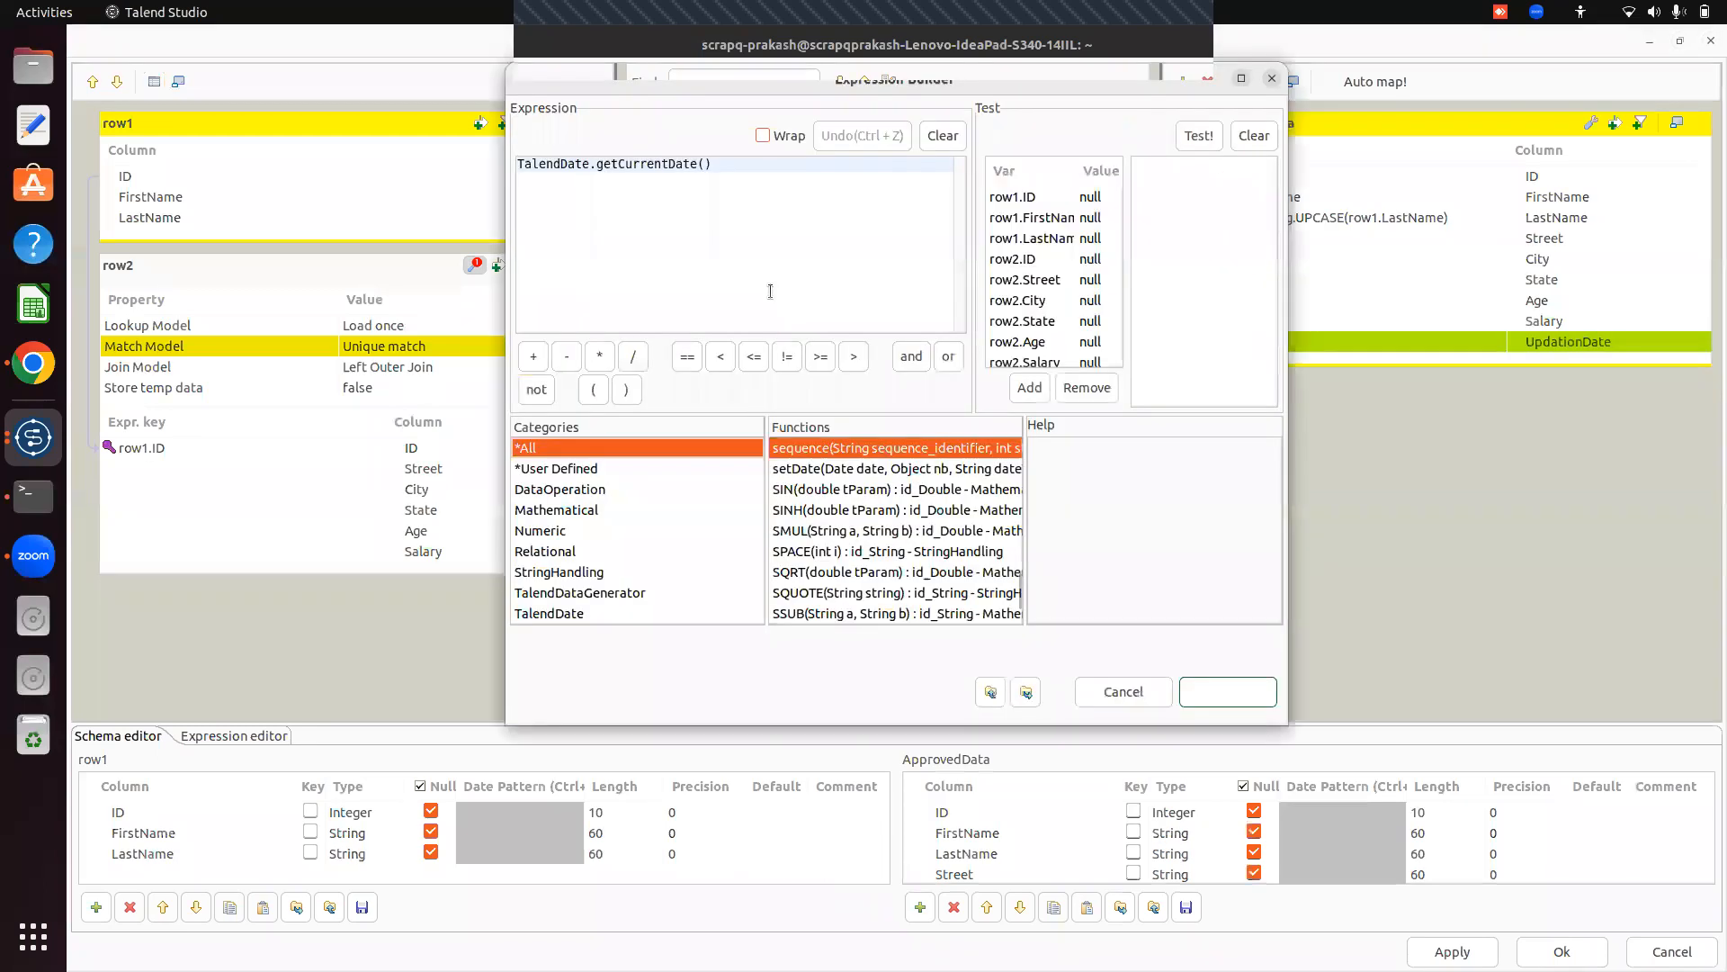
left_click(551, 613)
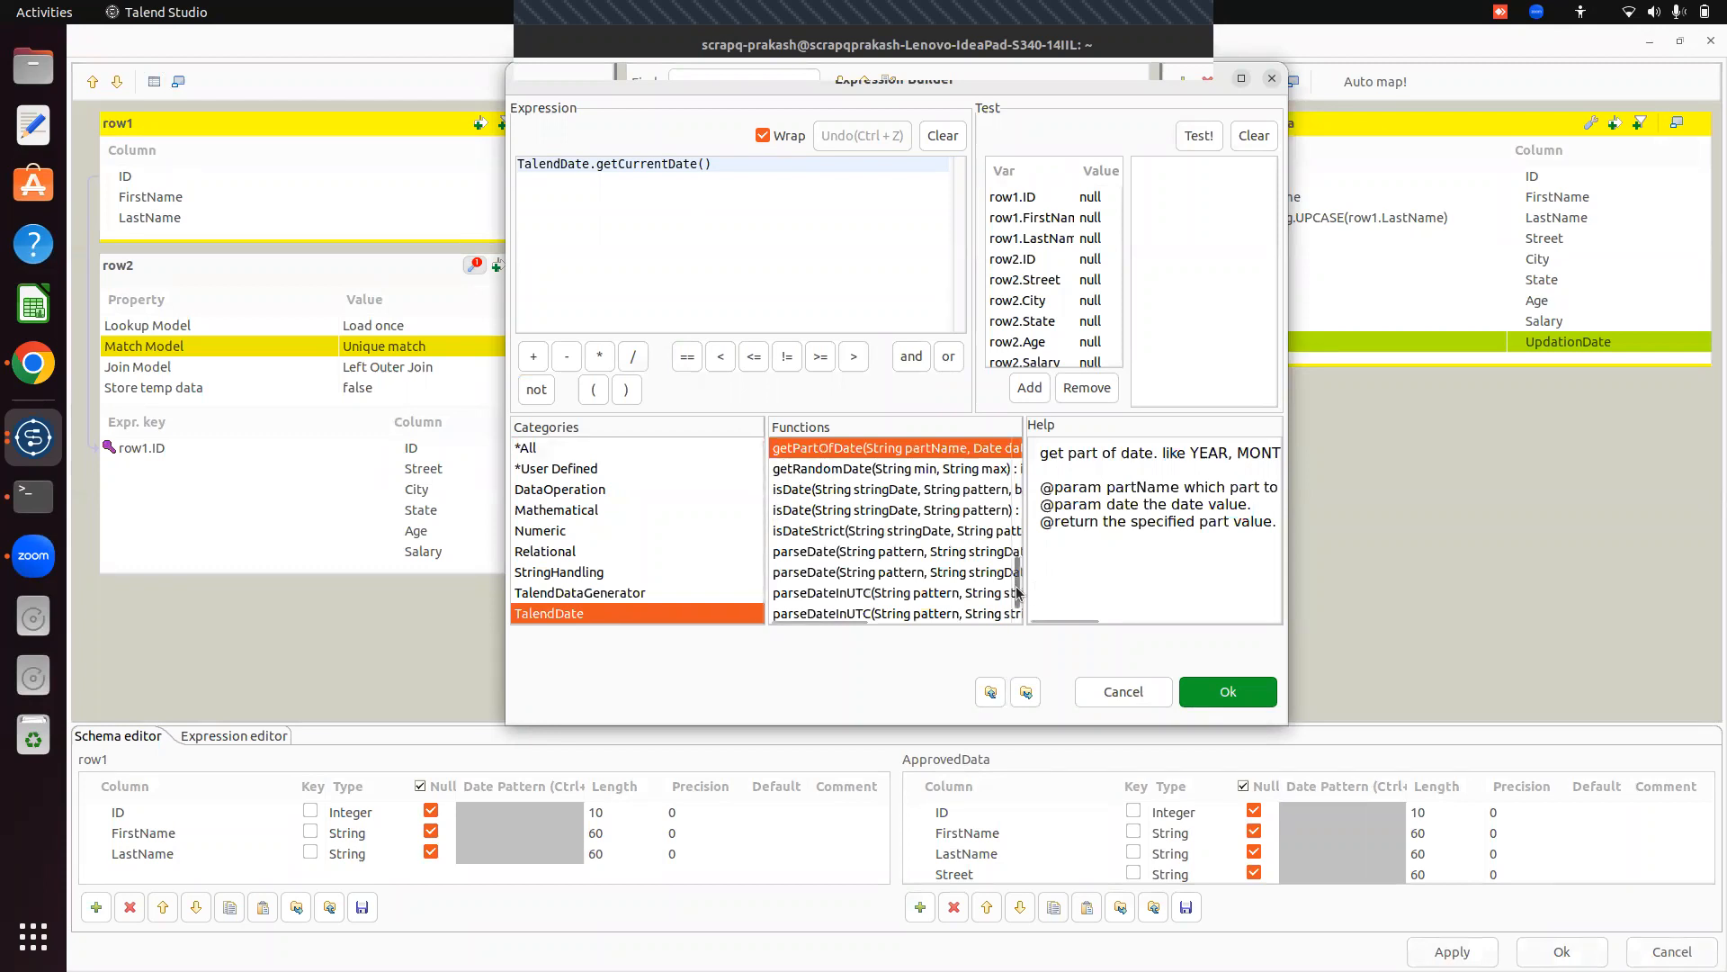
left_click_drag(1017, 592, 1018, 477)
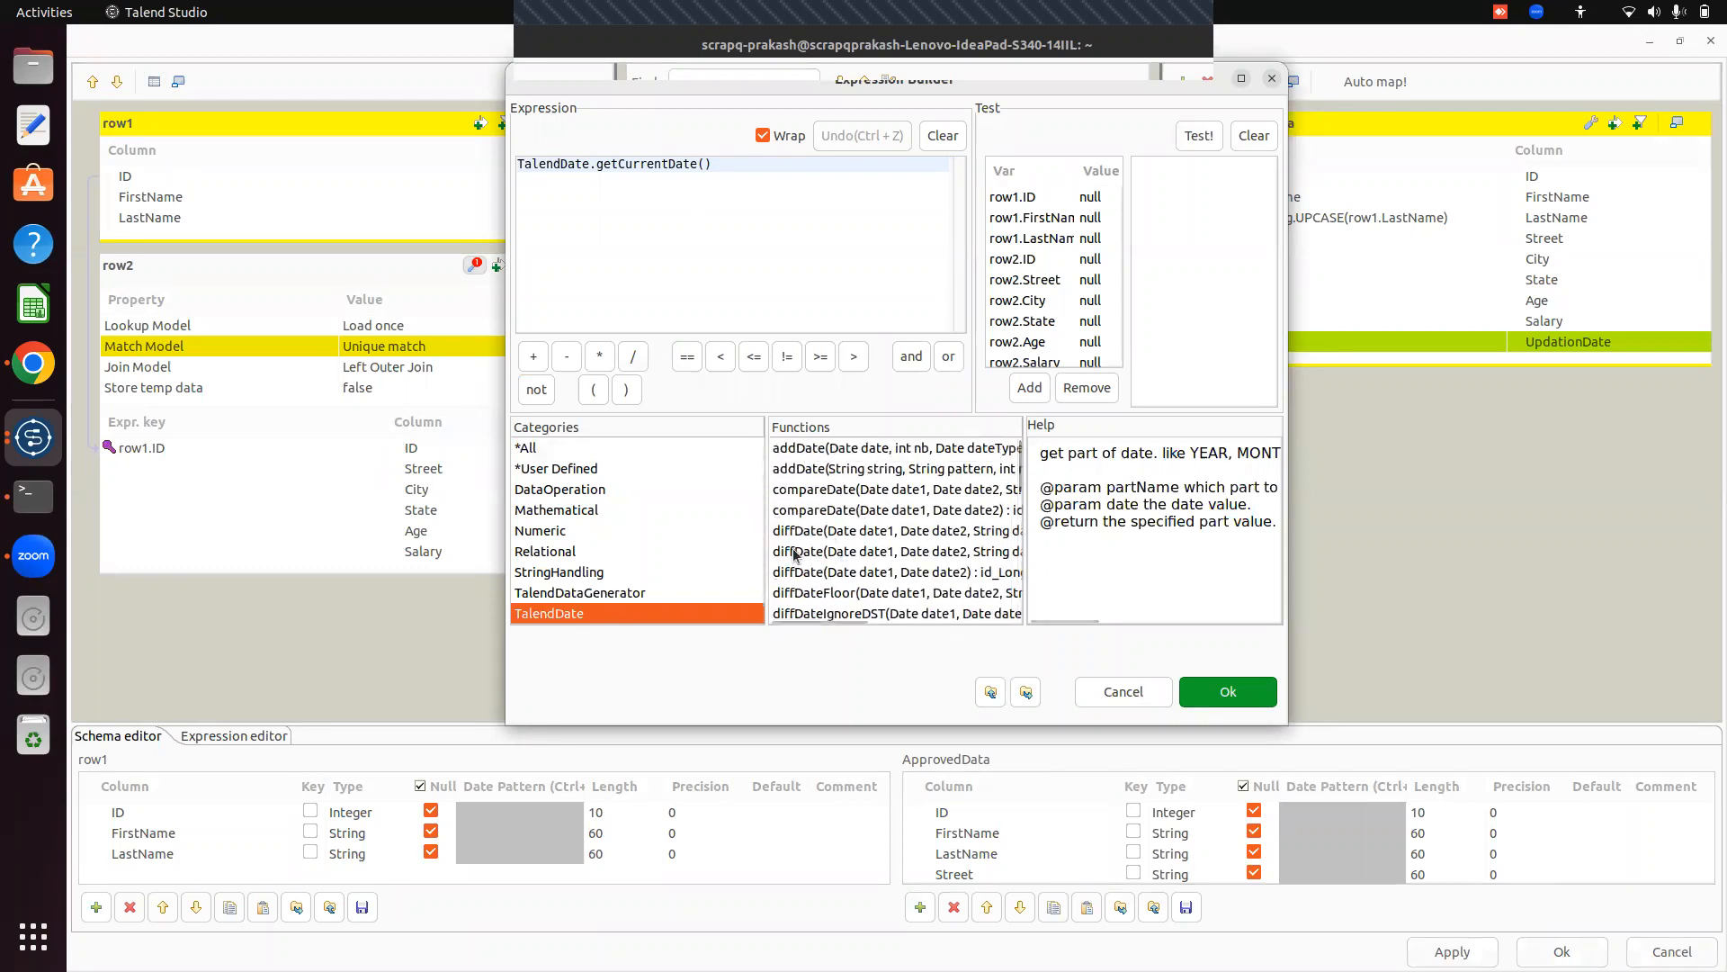
scroll(1014, 477, "down", 3)
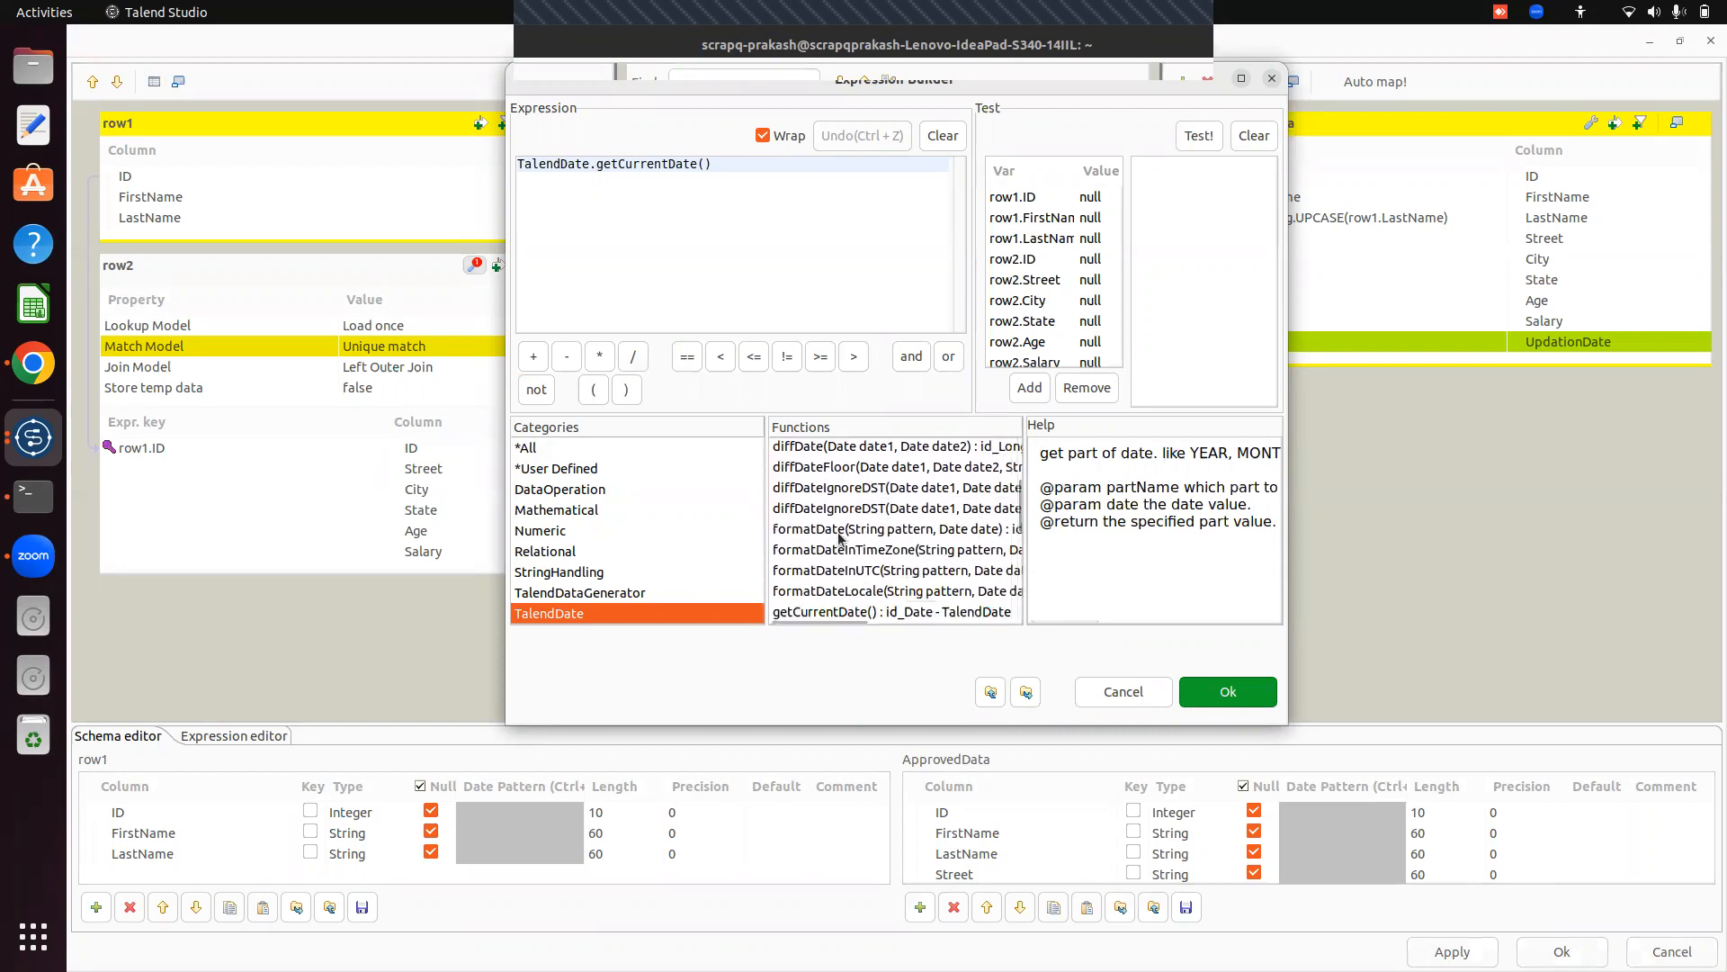
left_click(1225, 695)
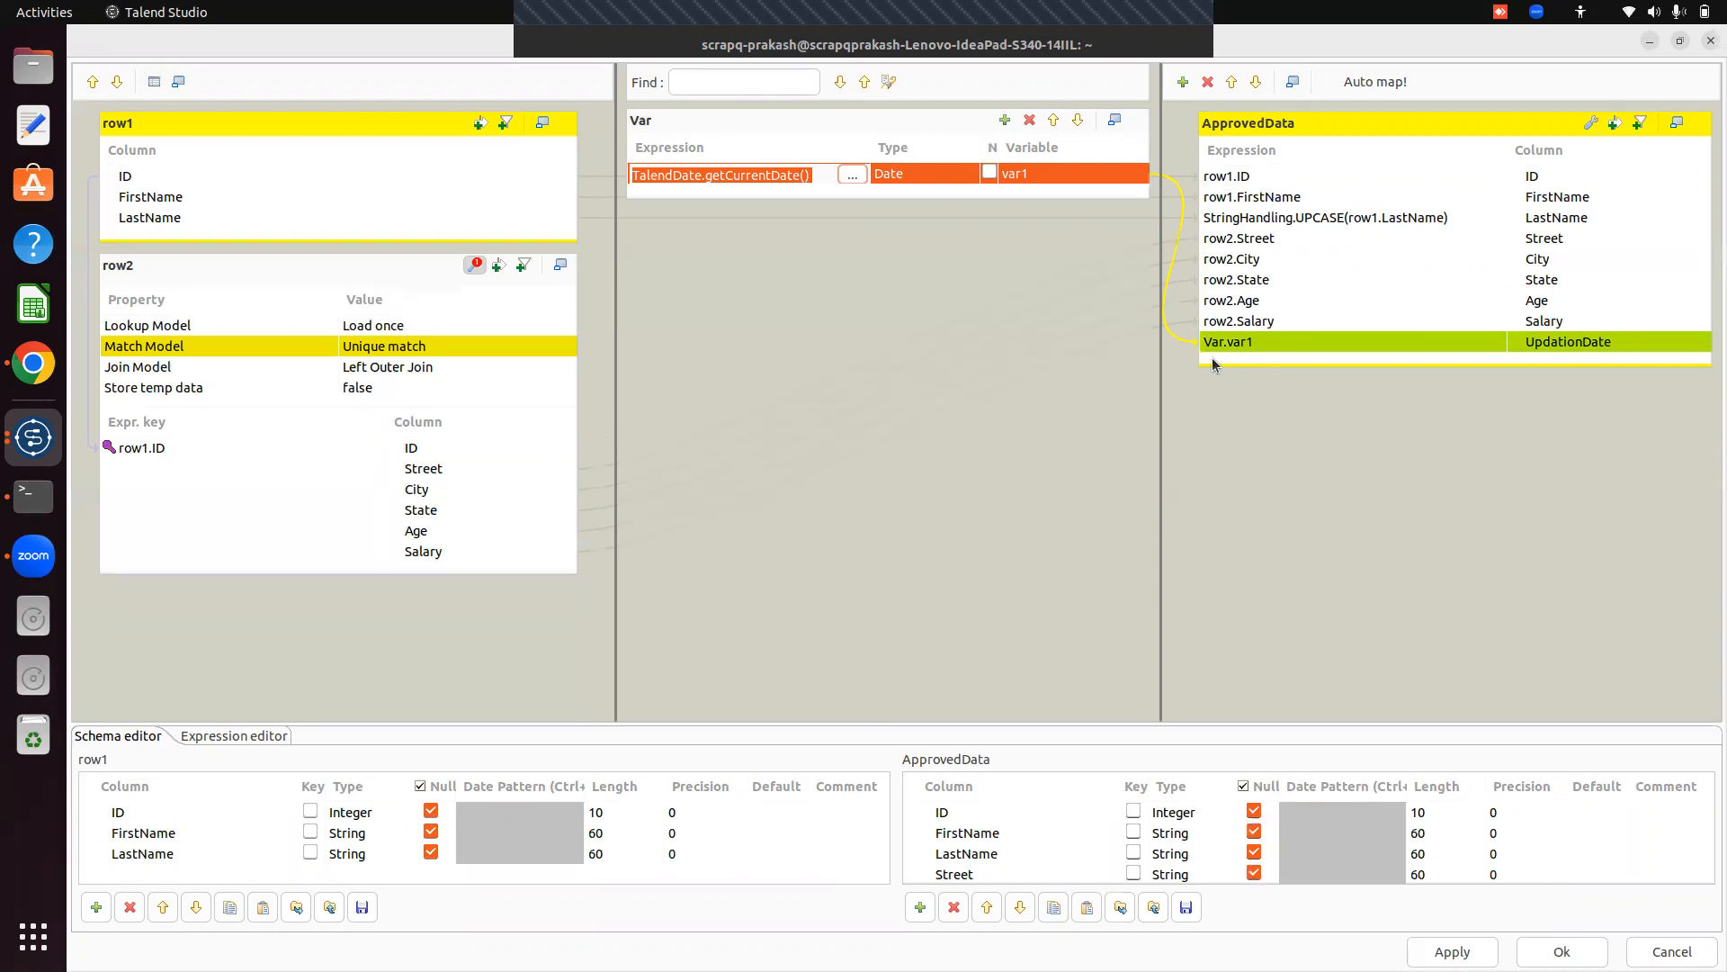
Add a new column named Exp to the ApprovedData output schema.
left_click(1183, 83)
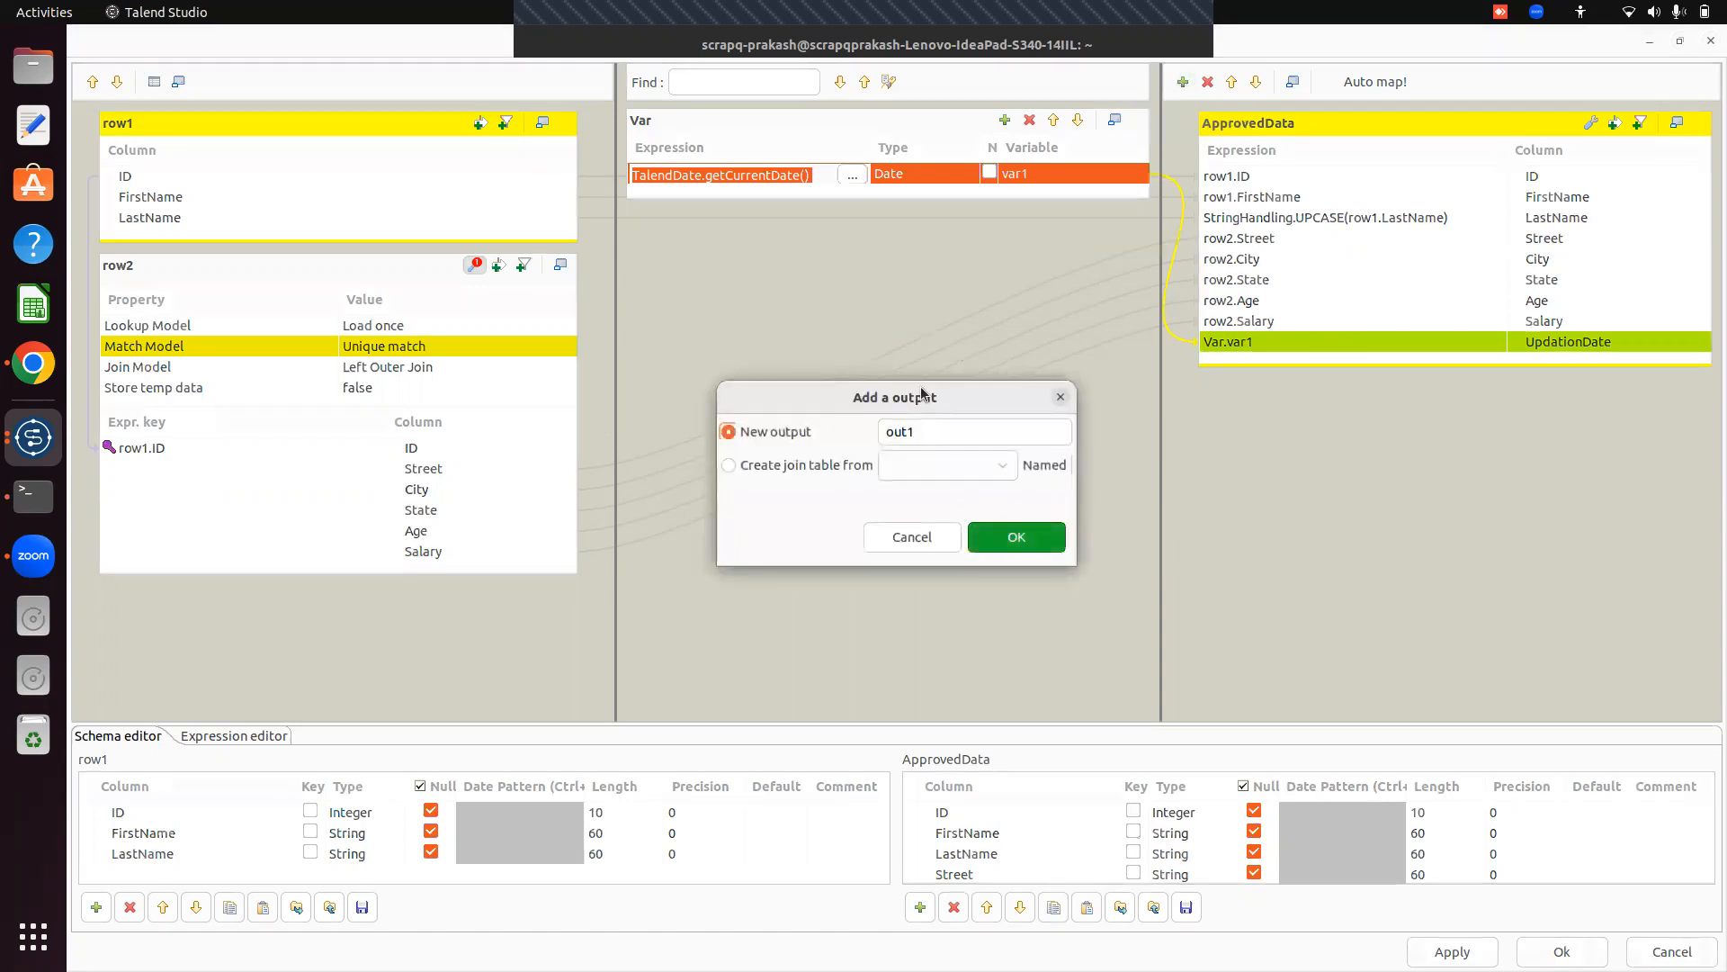
left_click(1061, 397)
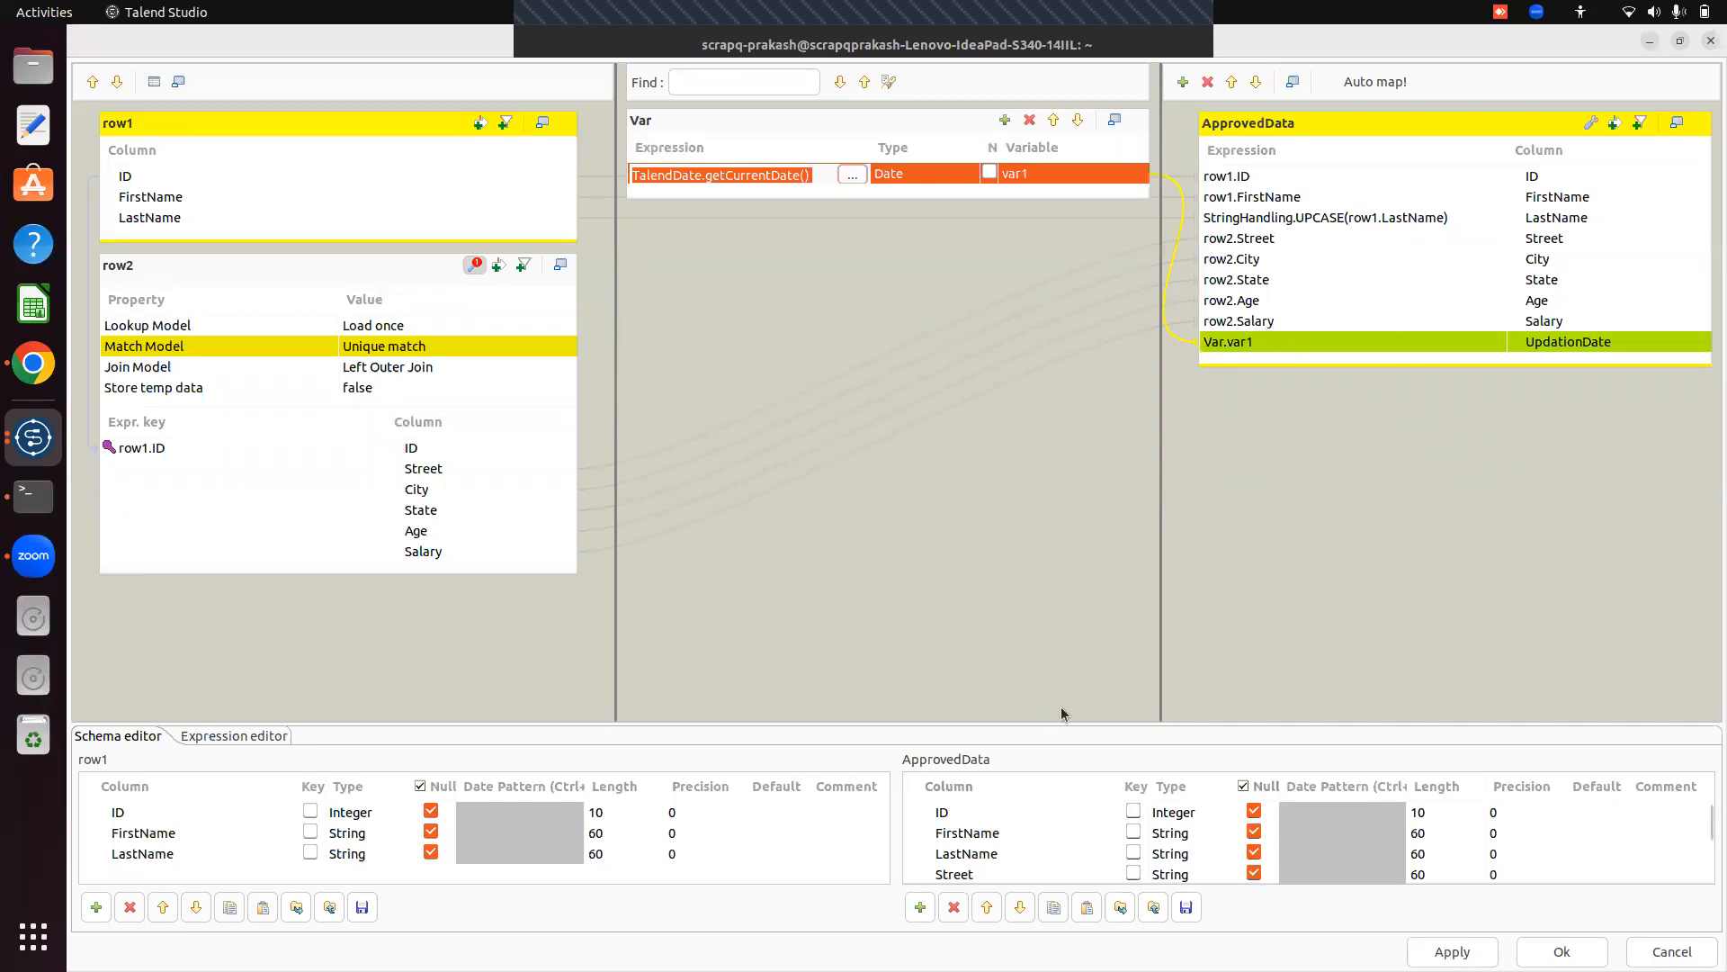
left_click_drag(1058, 723, 1047, 553)
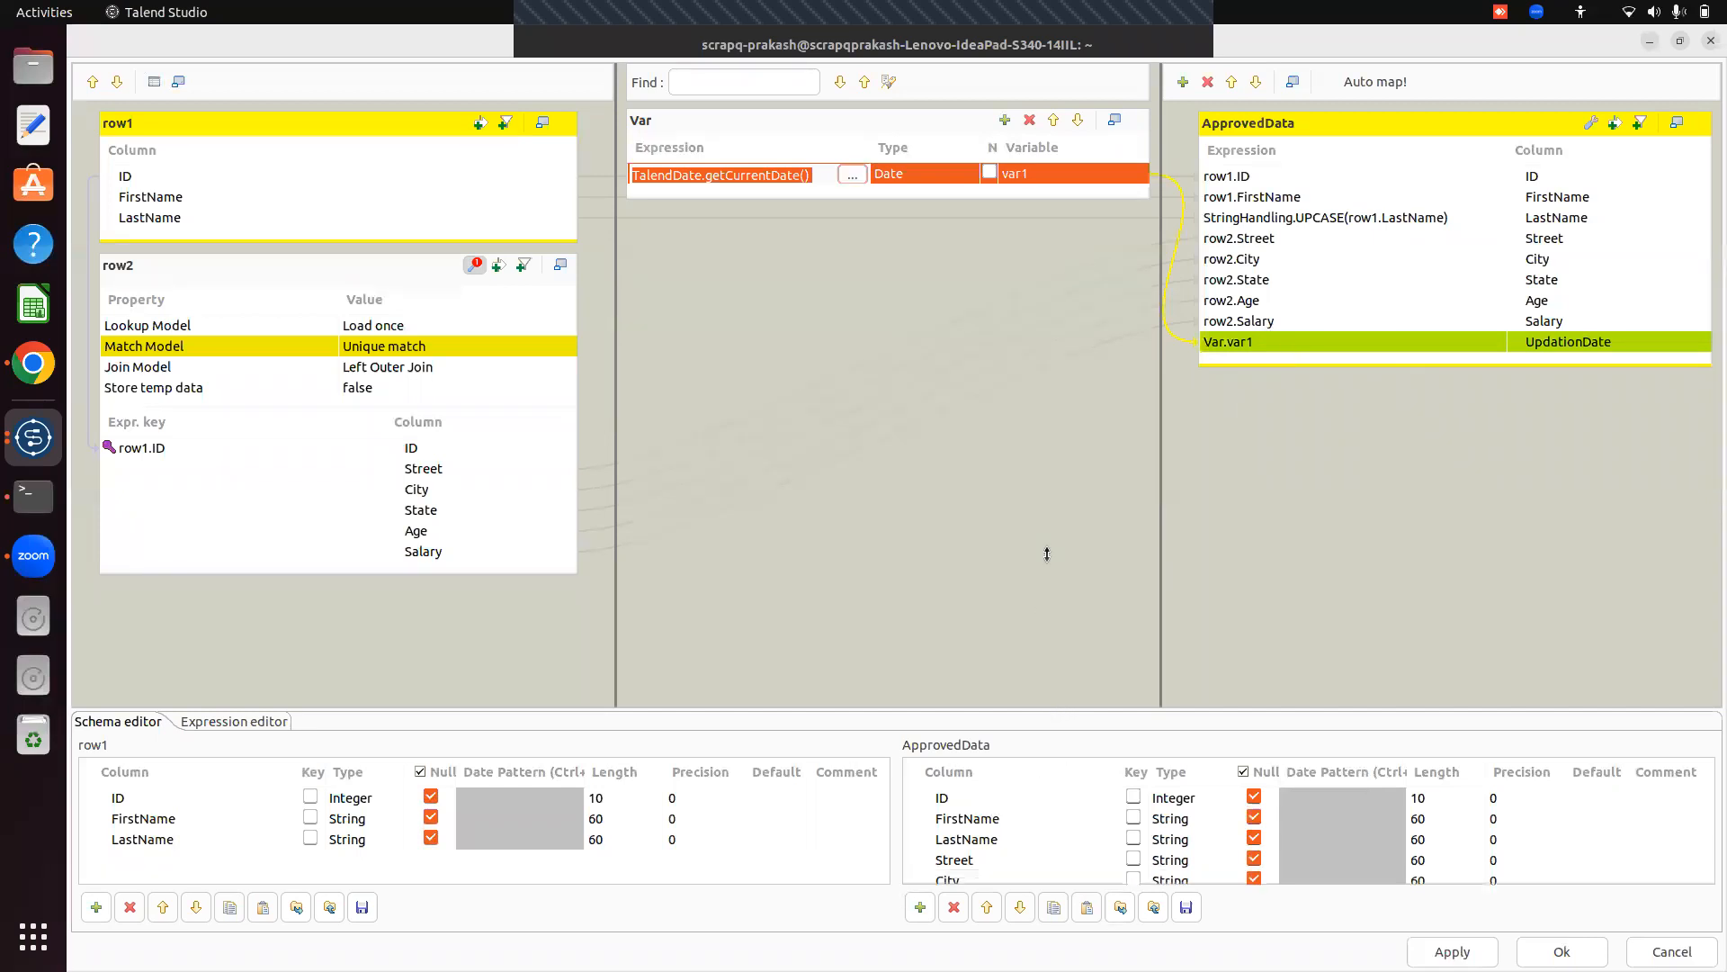
left_click(919, 907)
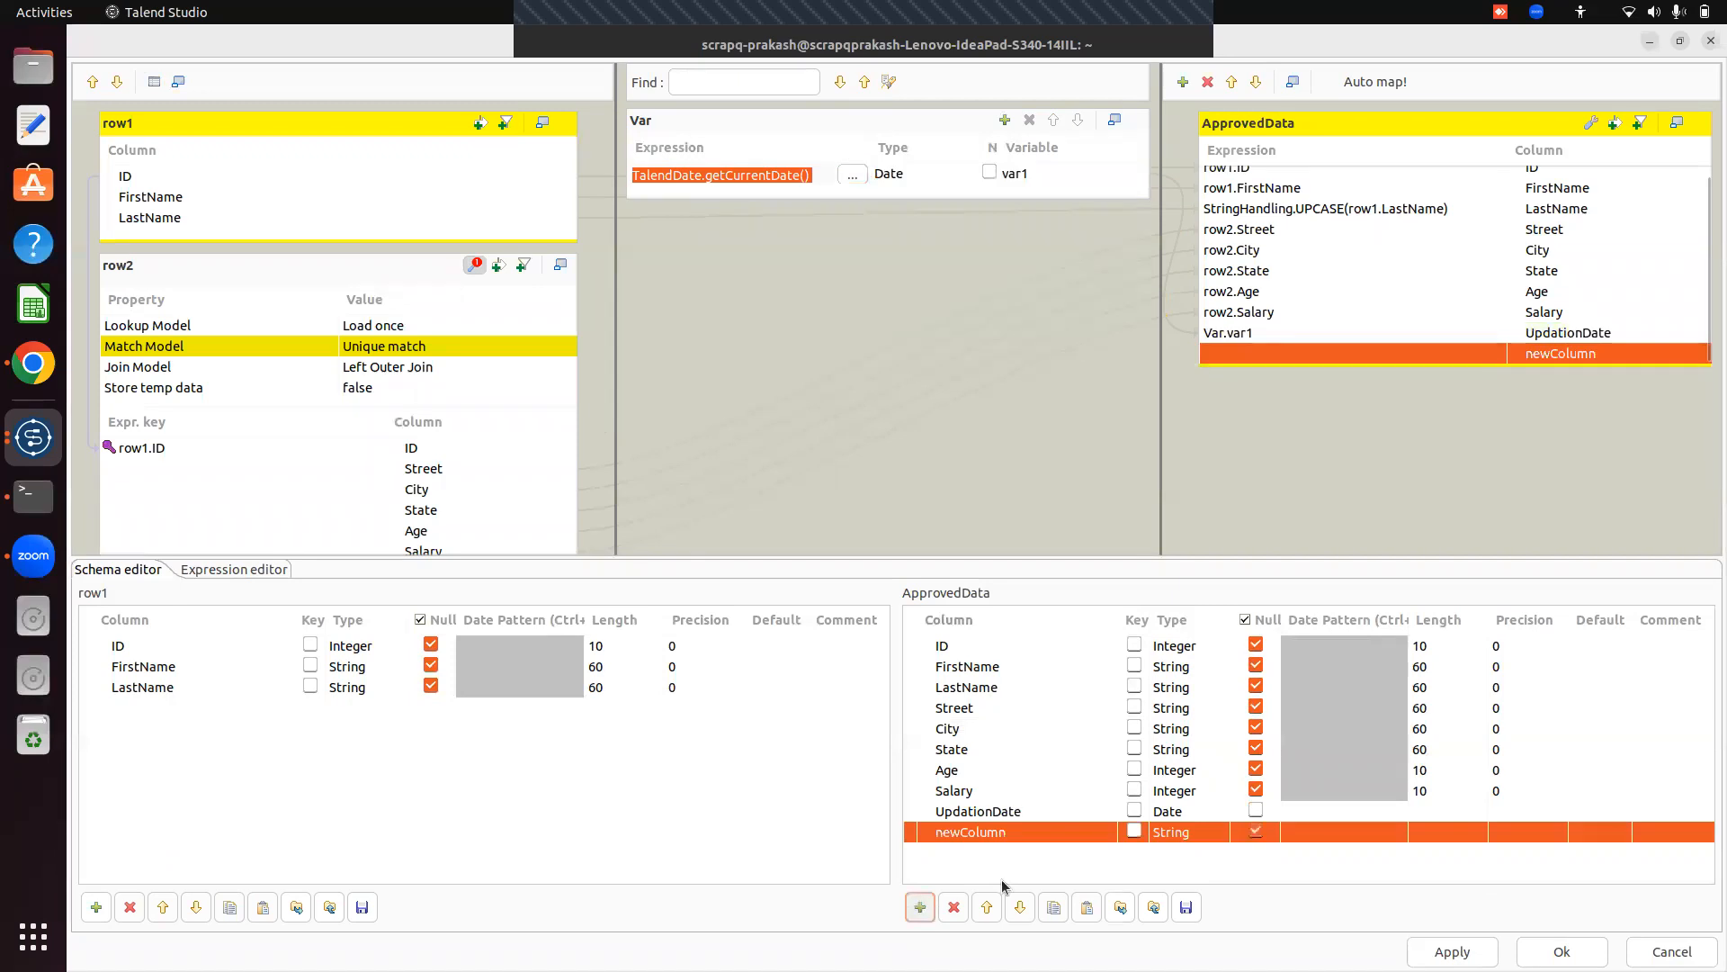
left_click(1032, 835)
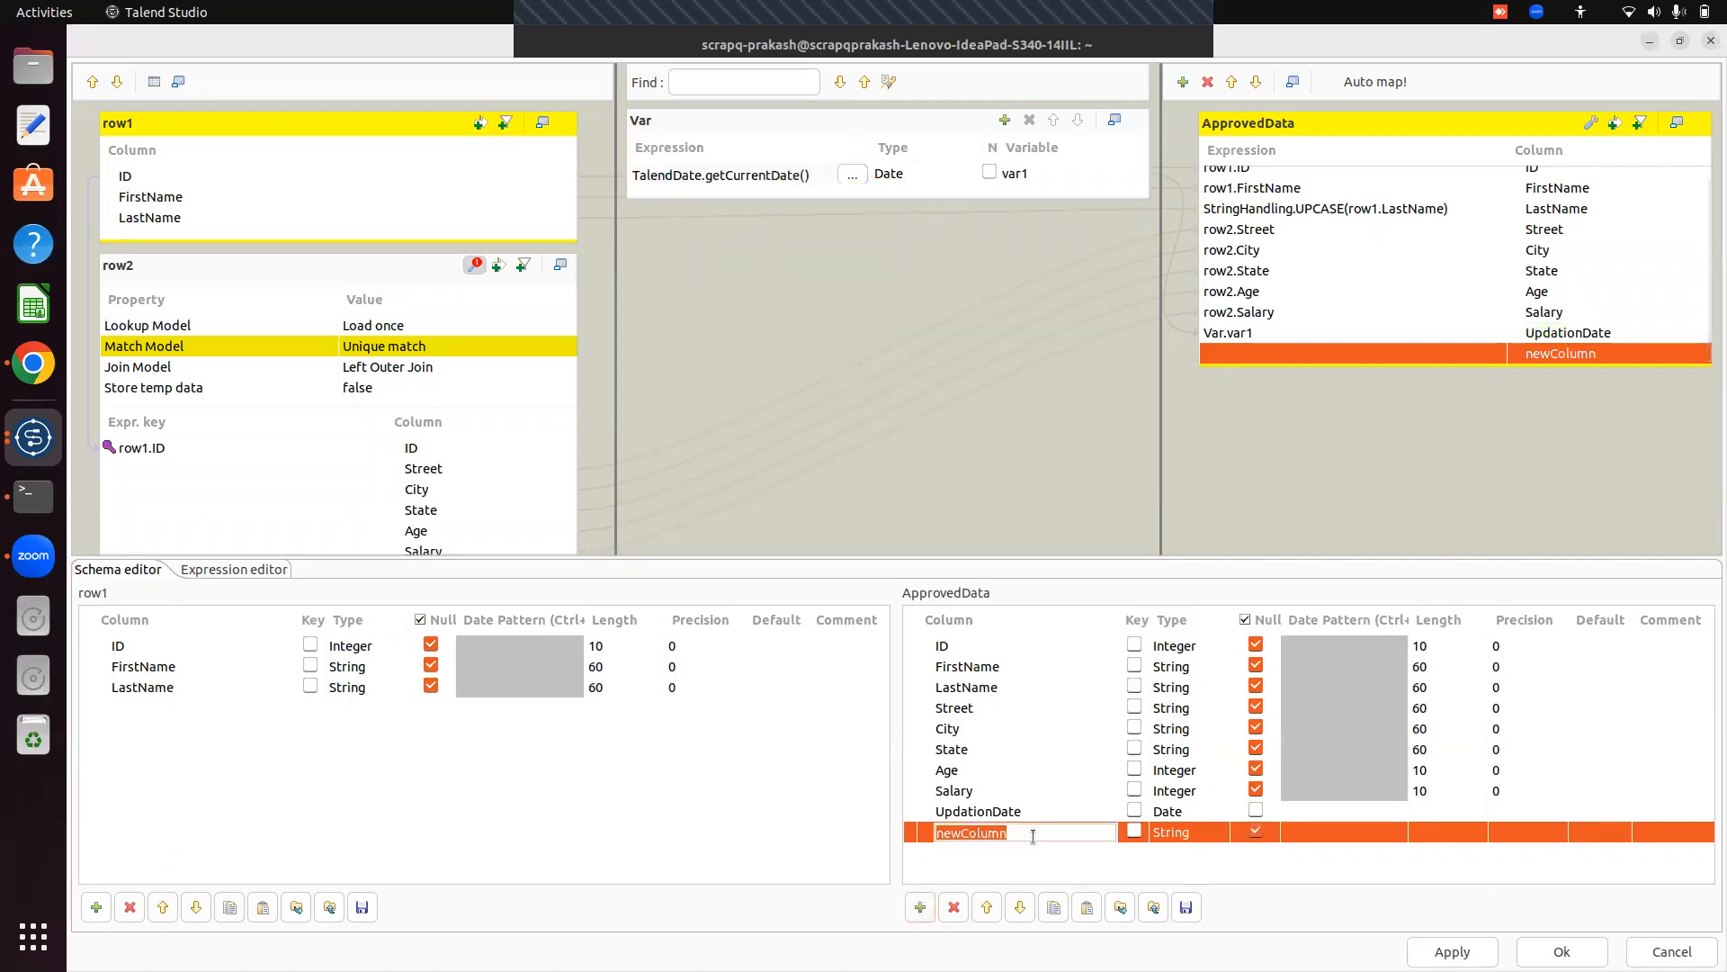
key("BackSpace")
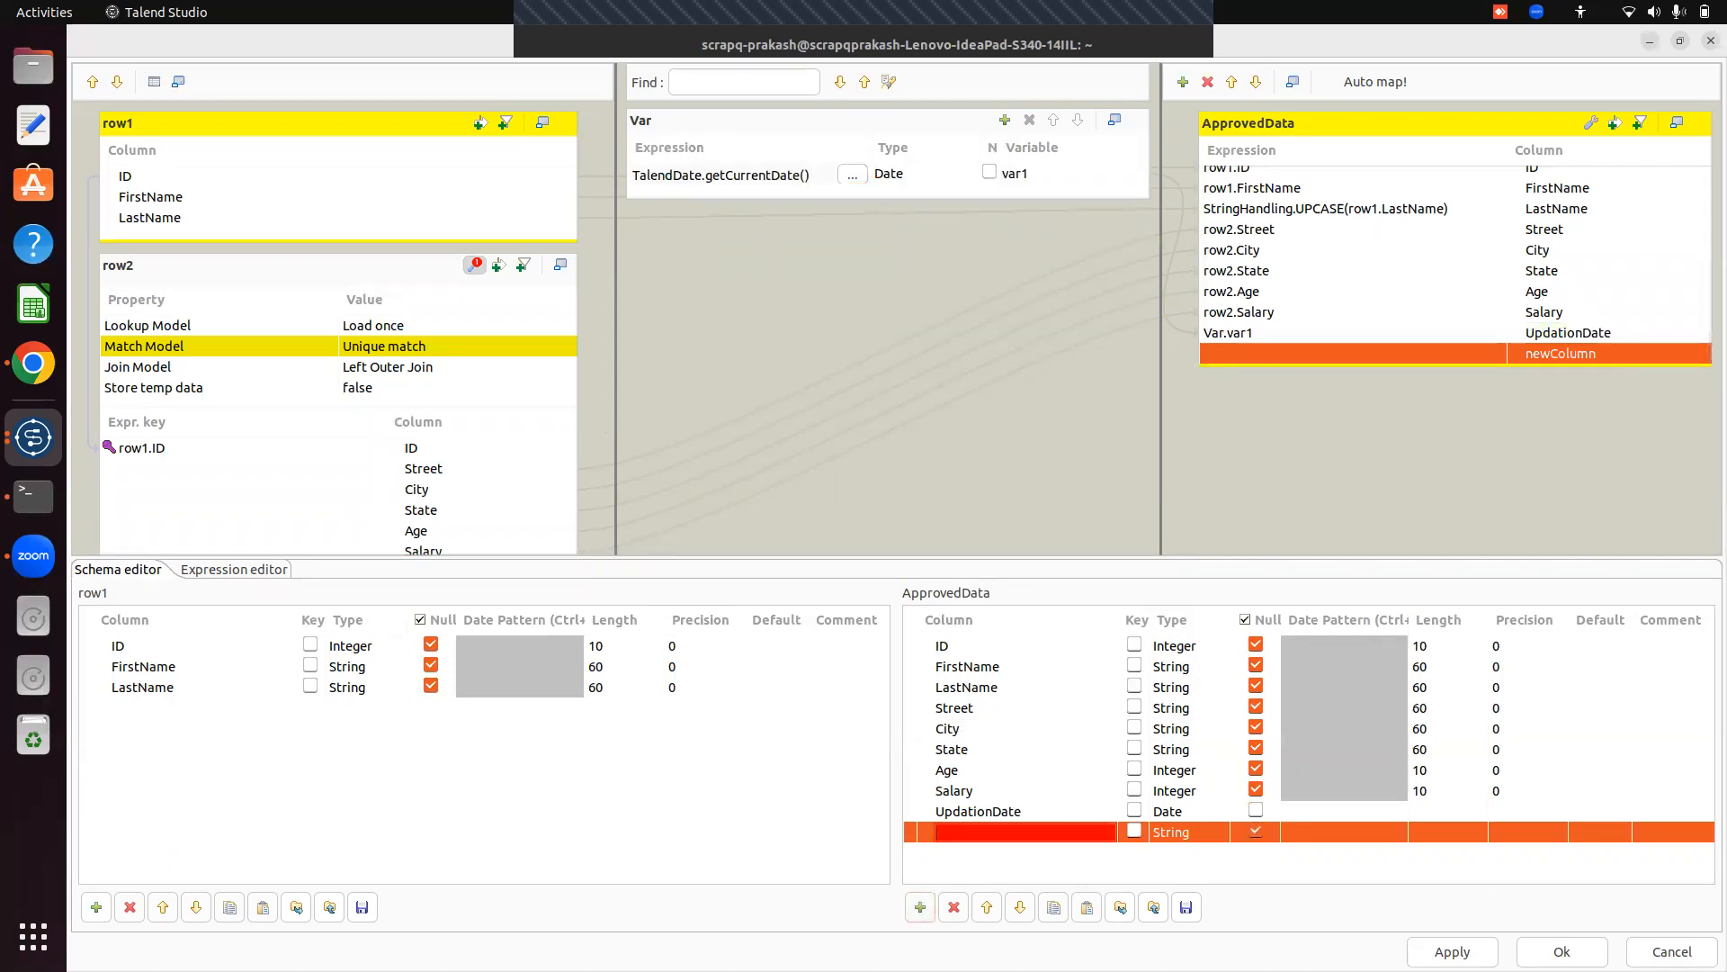
type("Expe")
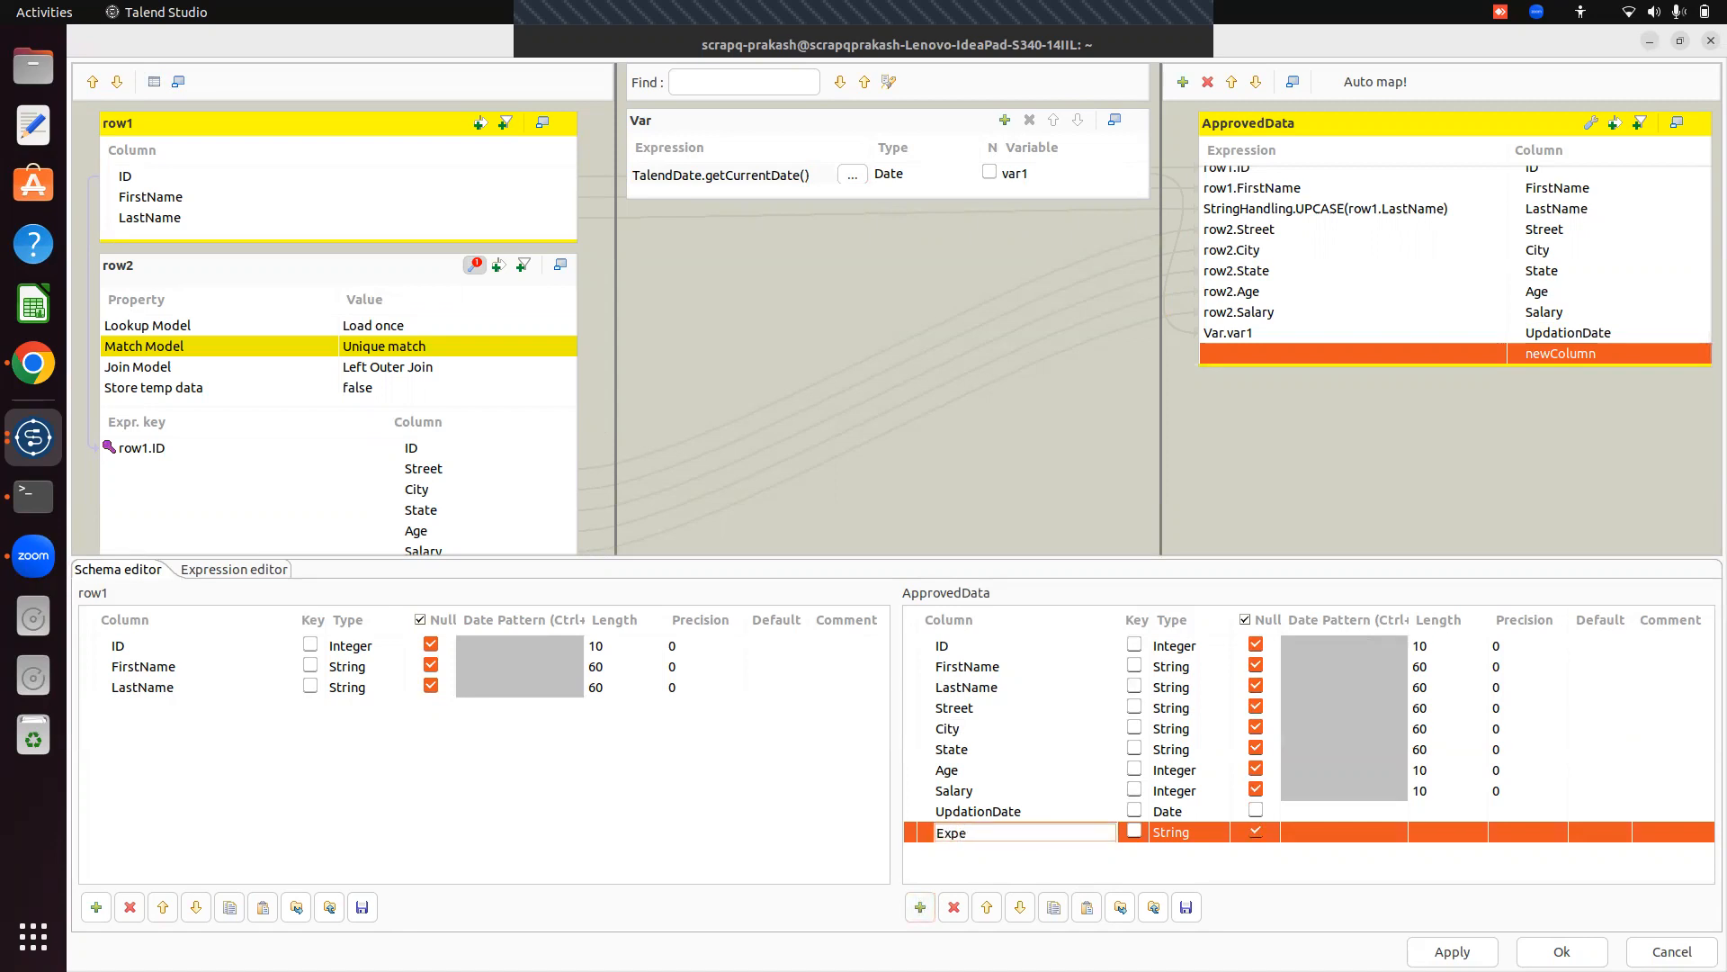
key("BackSpace")
Set the Exp column's type to Integer in the ApprovedData schema.
left_click(1208, 839)
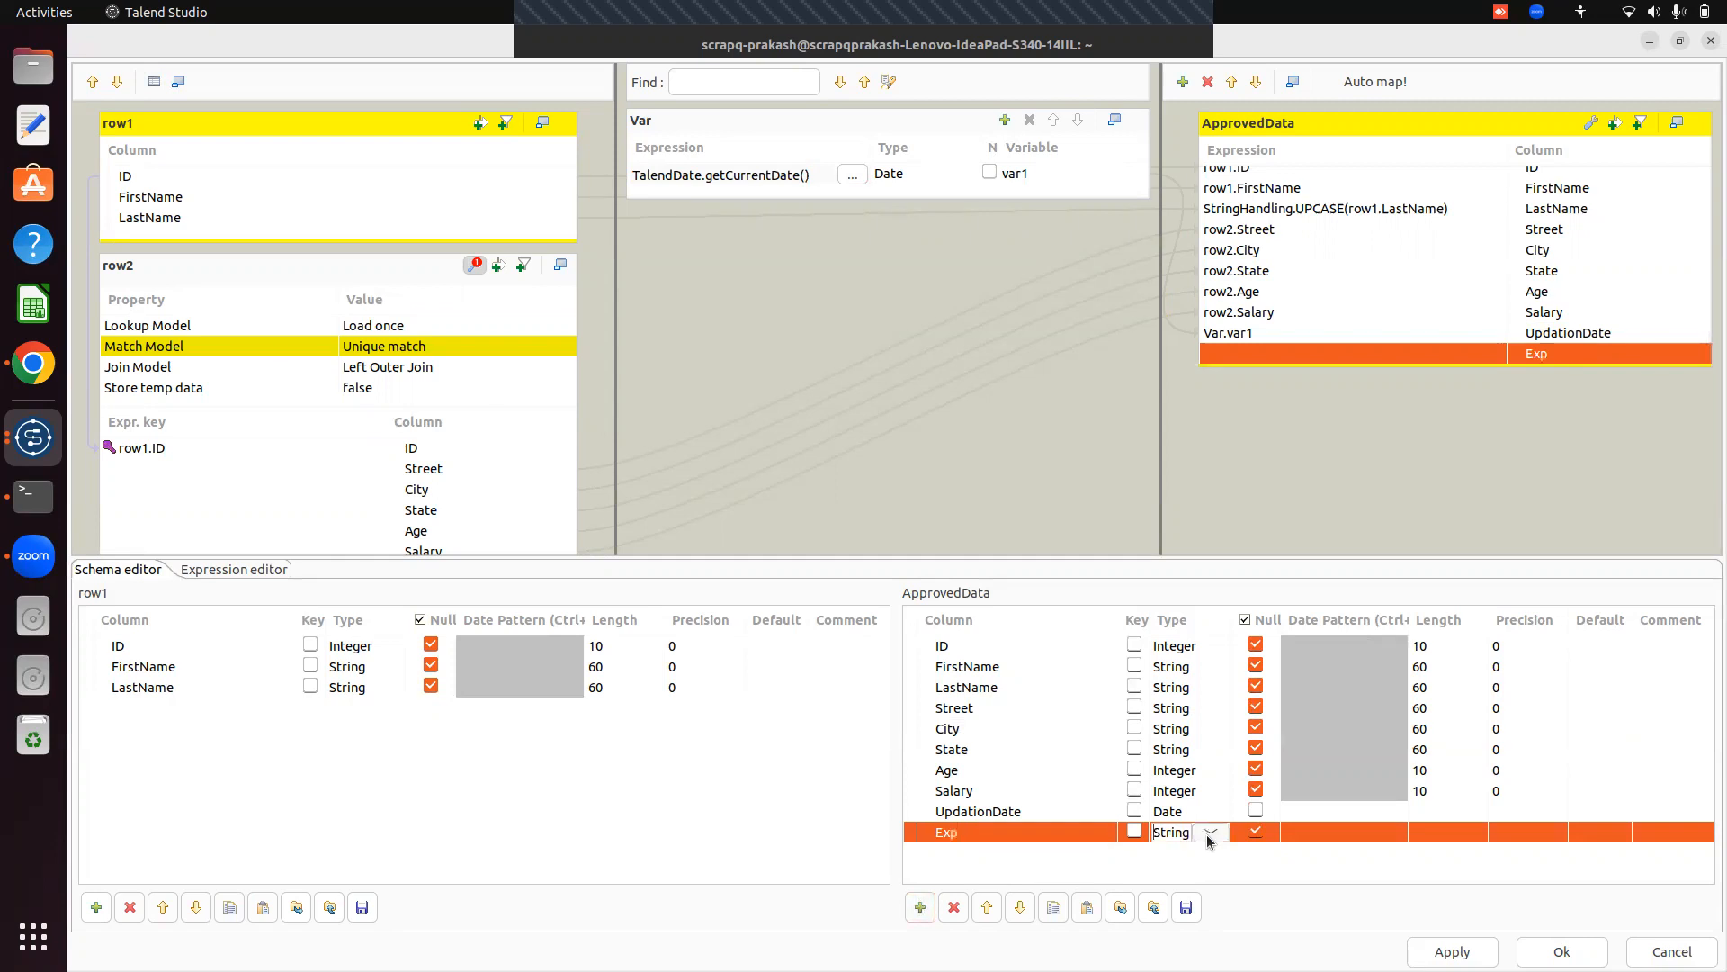
left_click(1210, 833)
key("Up")
key("Up")
key("Up")
key("Up")
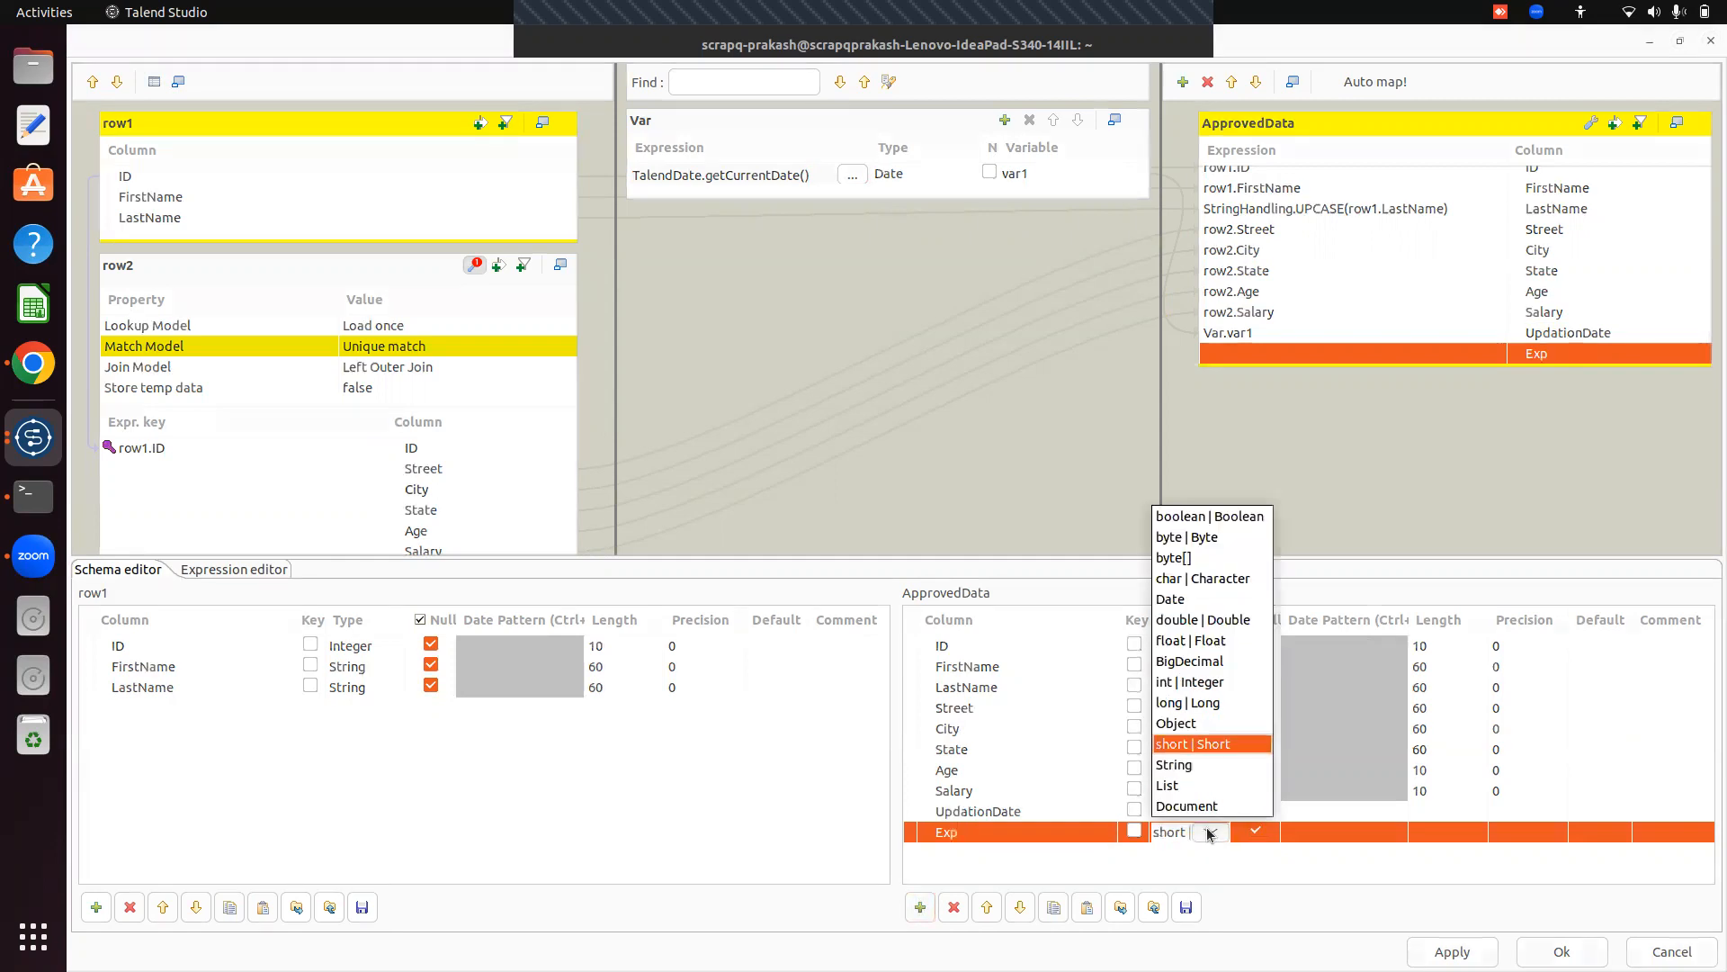
key("Return")
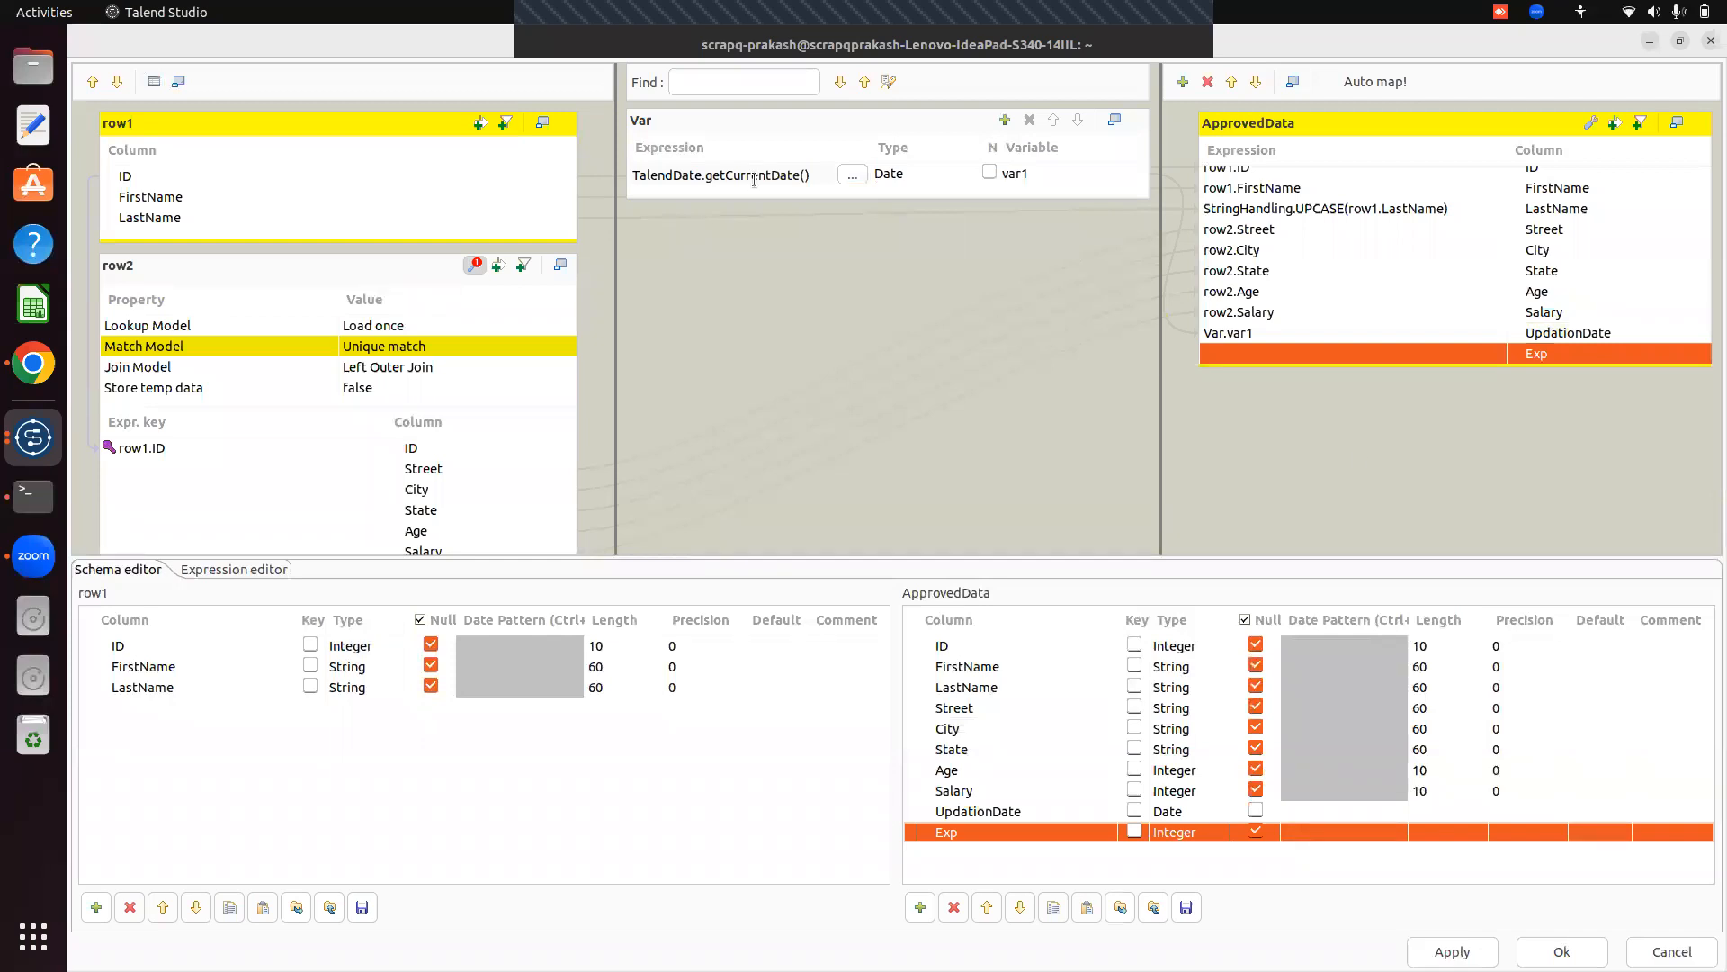
Add a second variable to the Var table with the expression row2.Age-23.
left_click_drag(736, 192, 746, 228)
left_click(1004, 120)
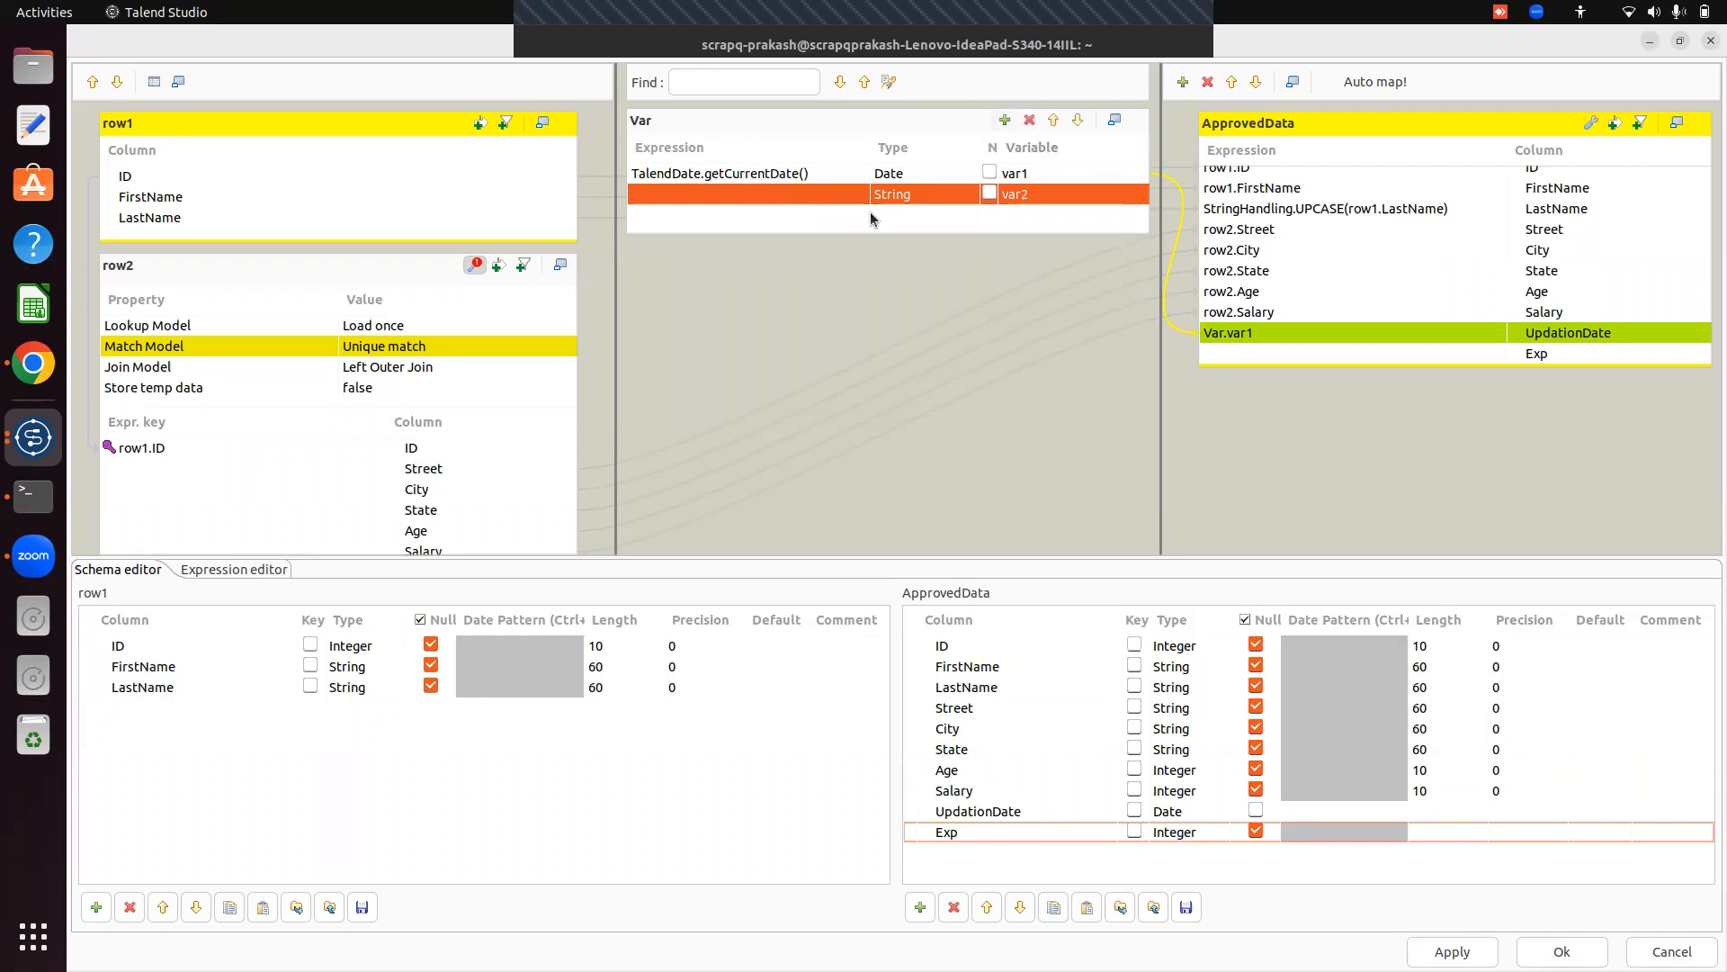
left_click(763, 195)
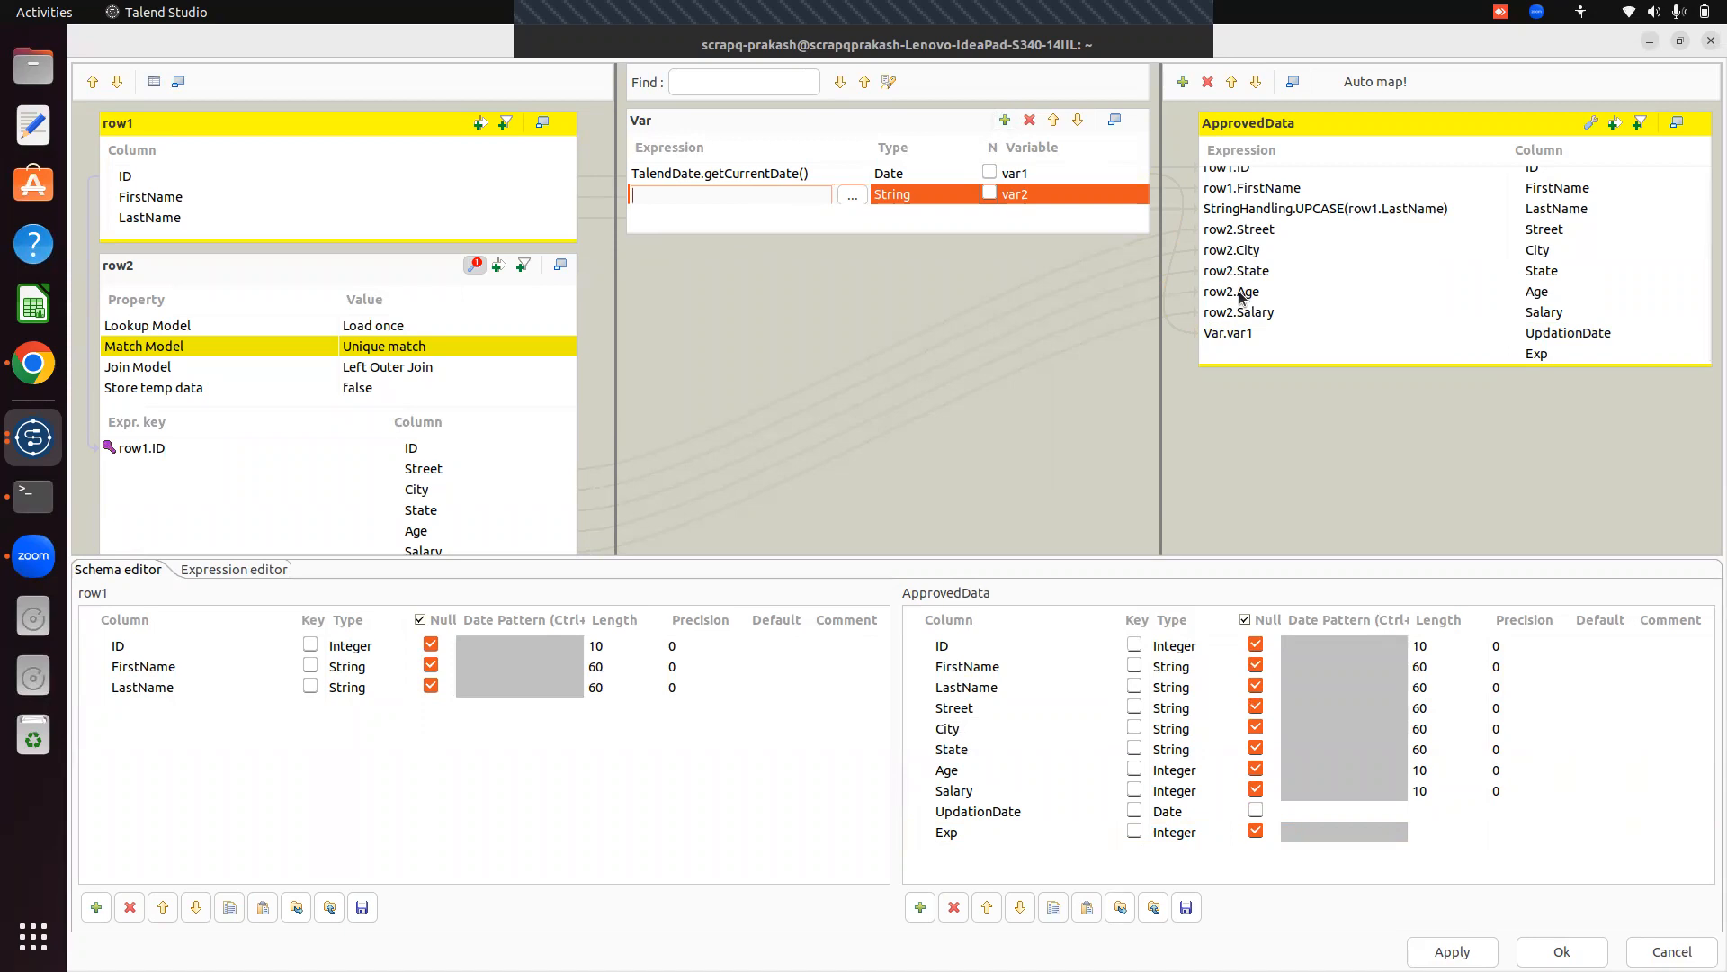
type("r")
type("ow2.Age")
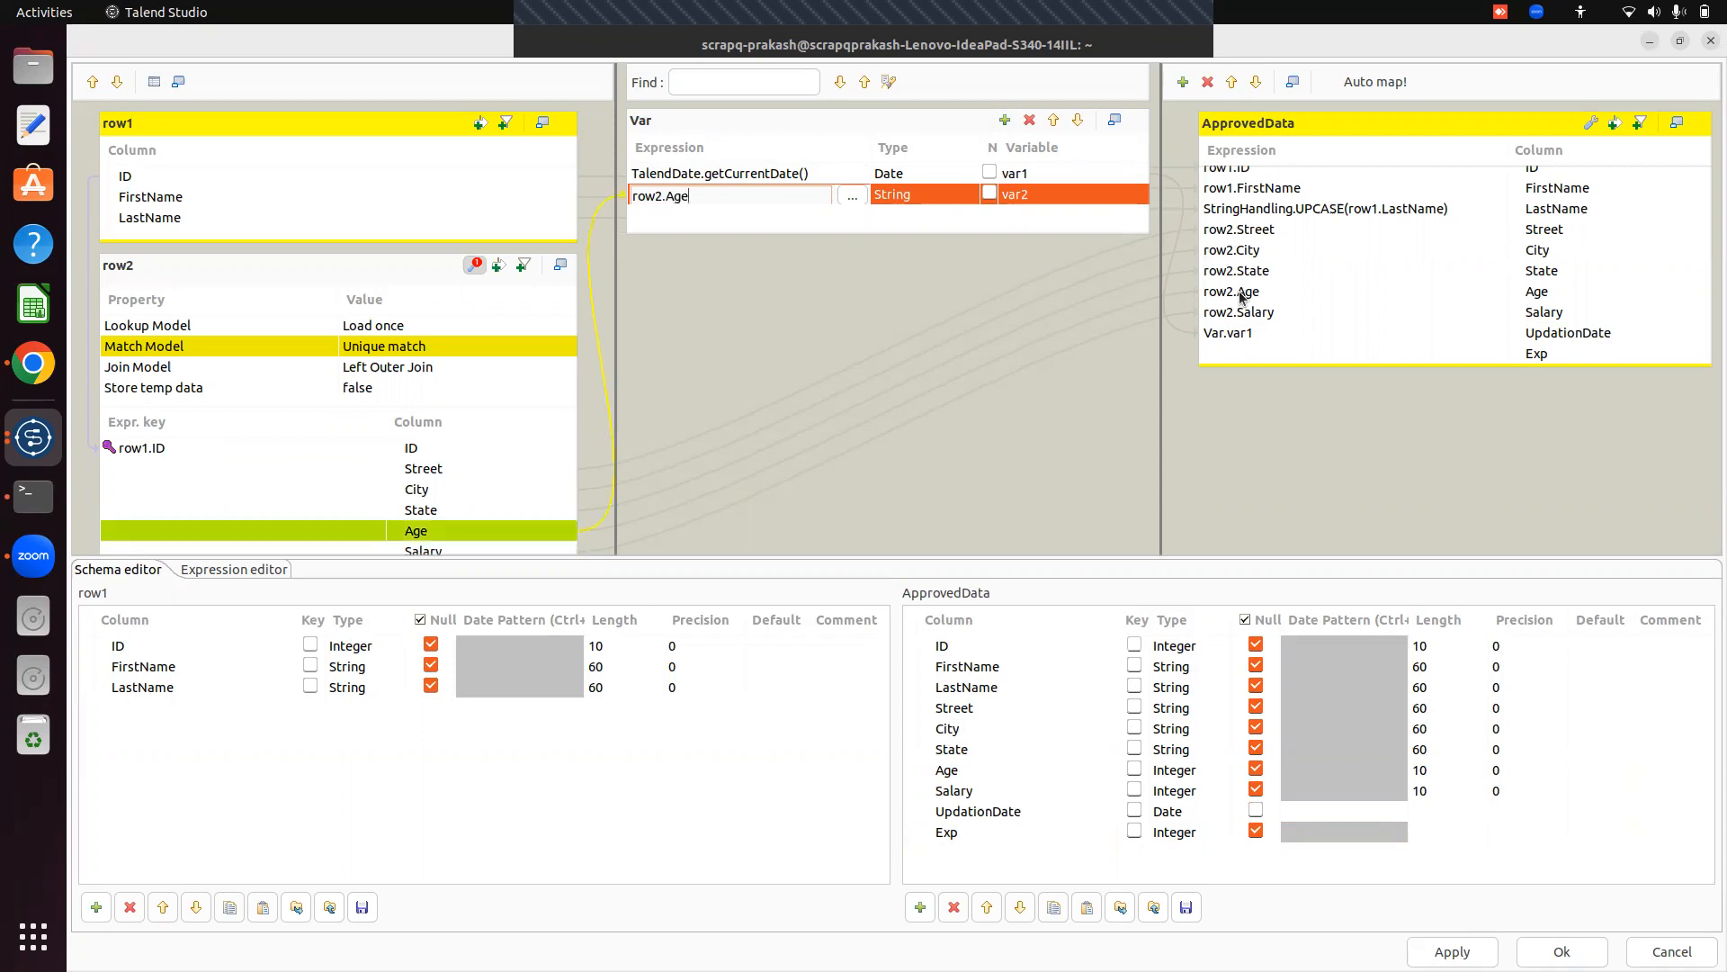
type("-23")
Set the type of the row2.Age-23 variable to int | Integer.
left_click(894, 193)
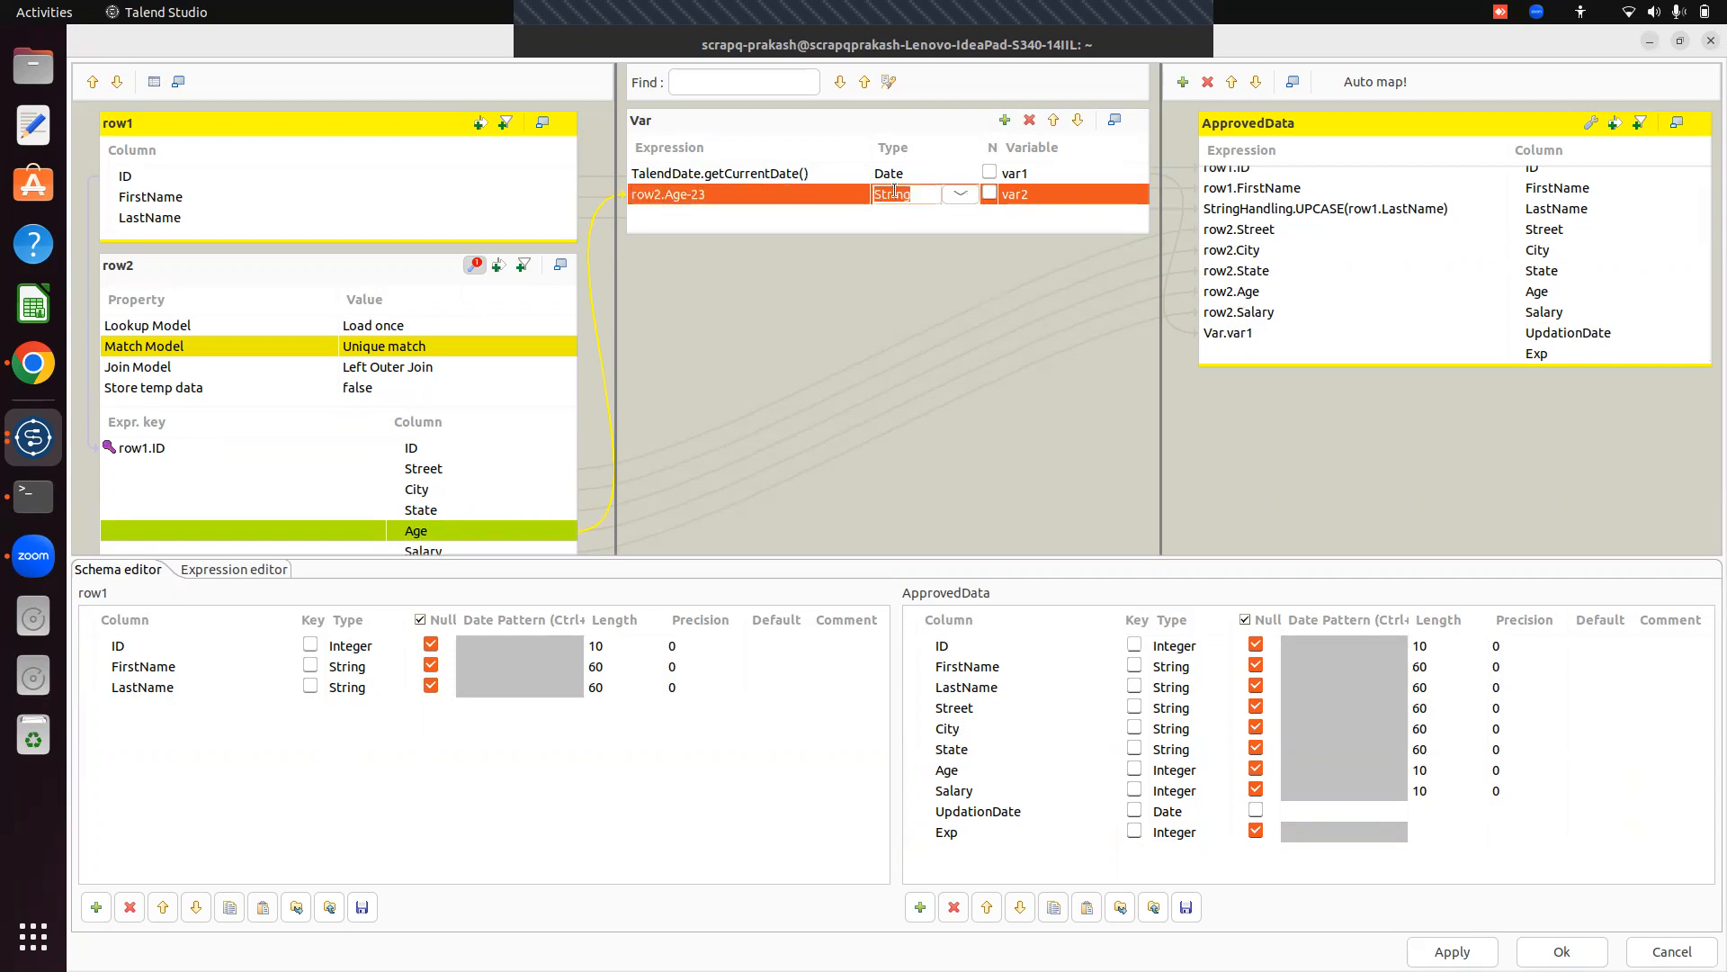
left_click(959, 196)
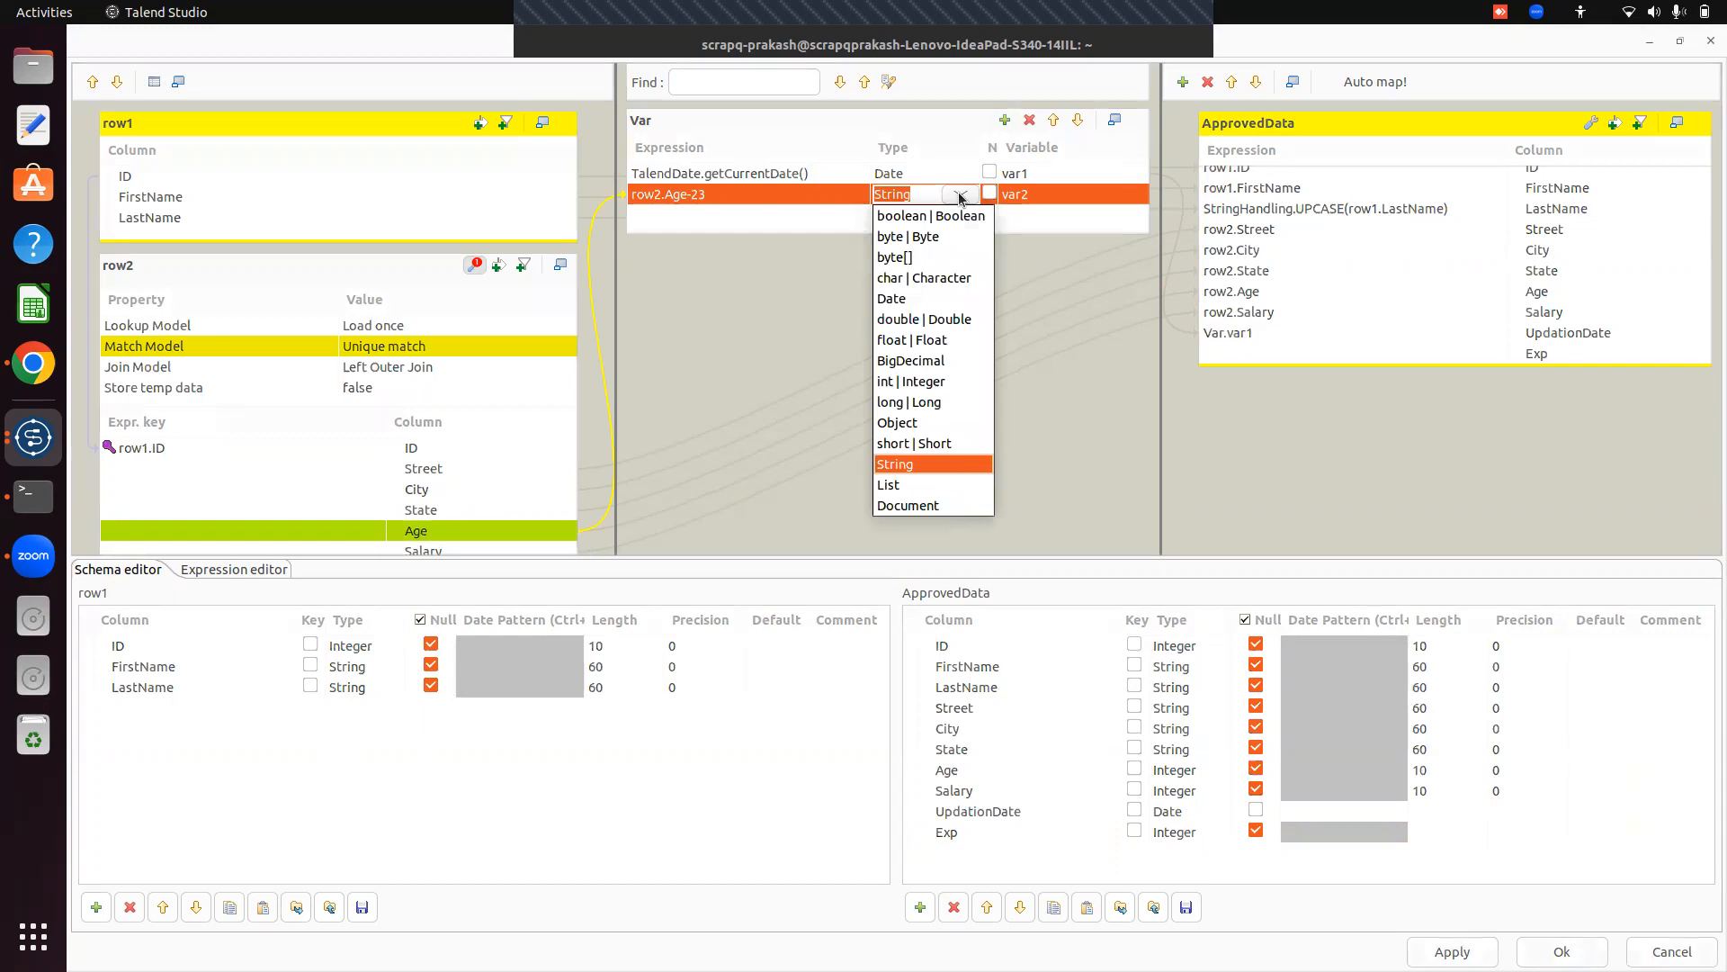
key("Up")
key("Up")
key("Up")
key("Up")
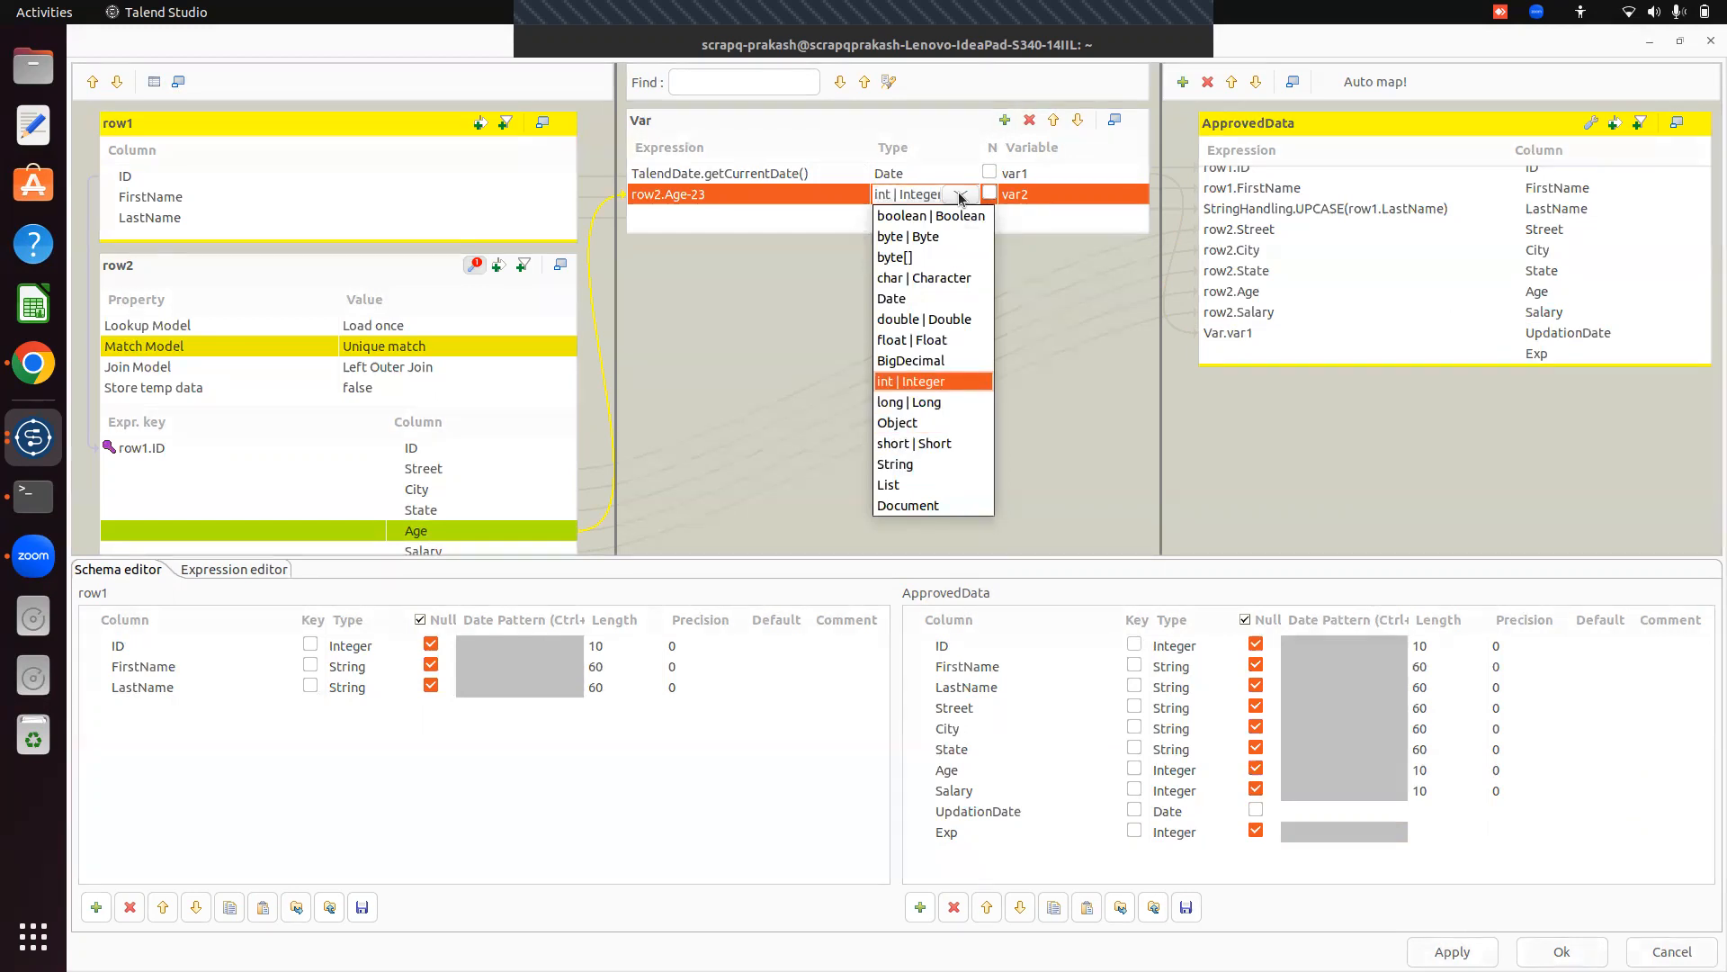
key("Return")
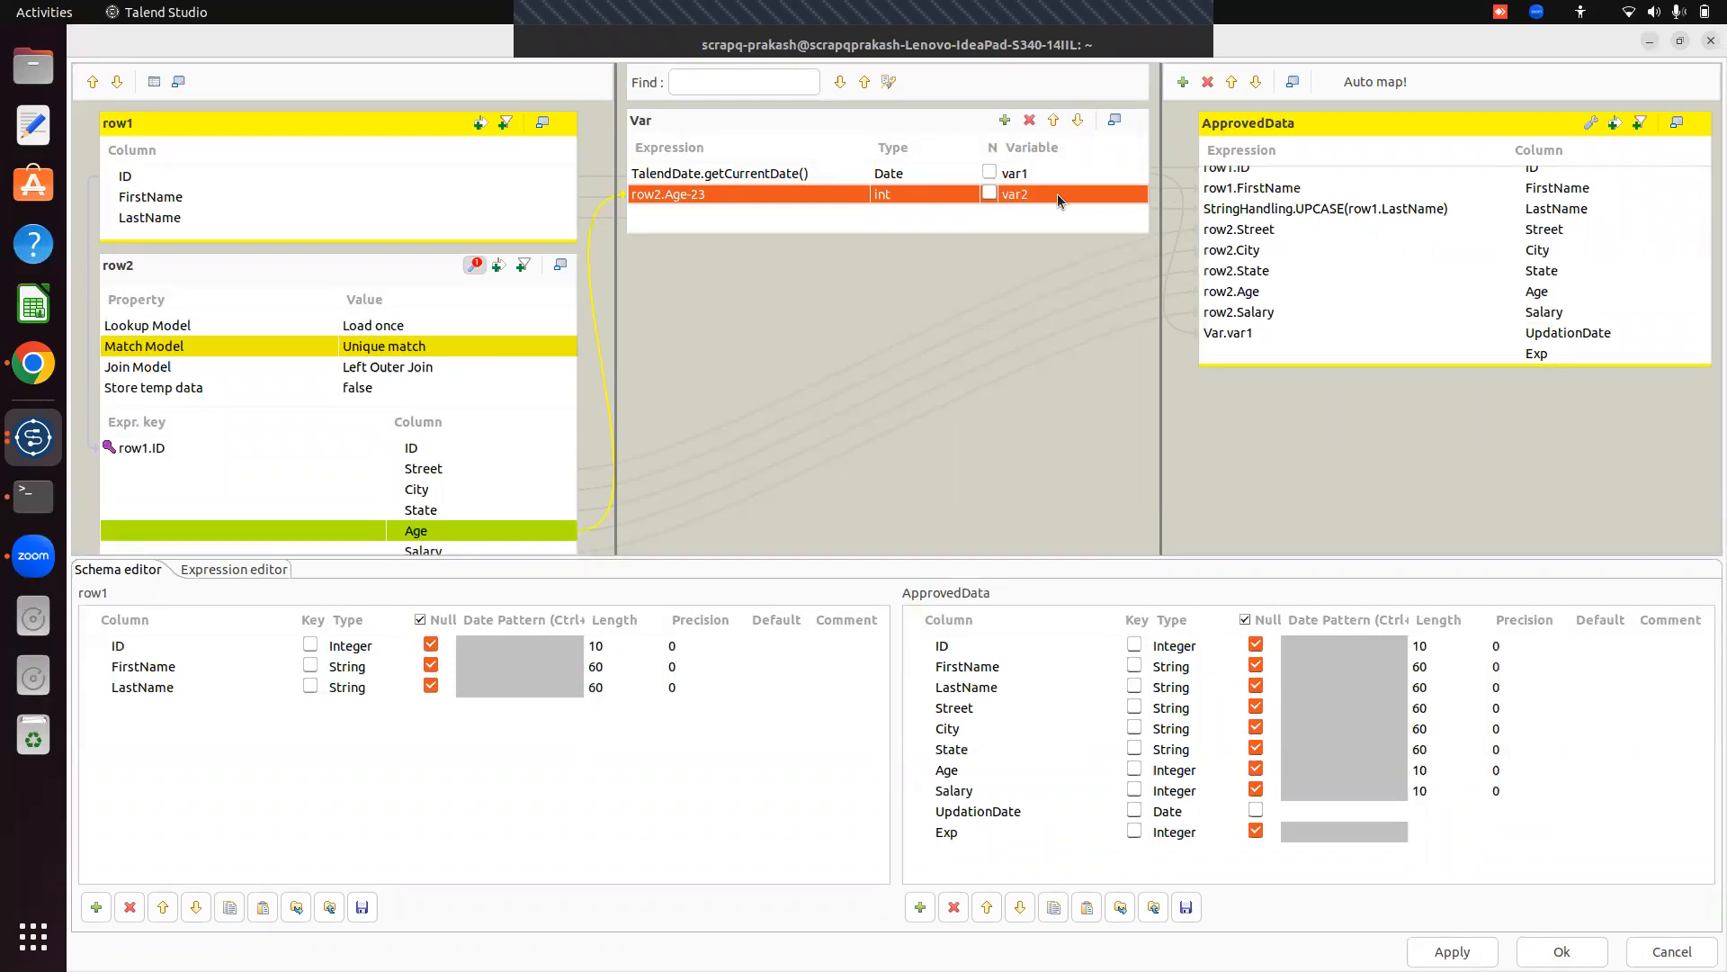
Map the row2.Age-23 variable to ApprovedData's Exp column, then accept the mapping and propagate the changes.
left_click_drag(1056, 193, 1224, 347)
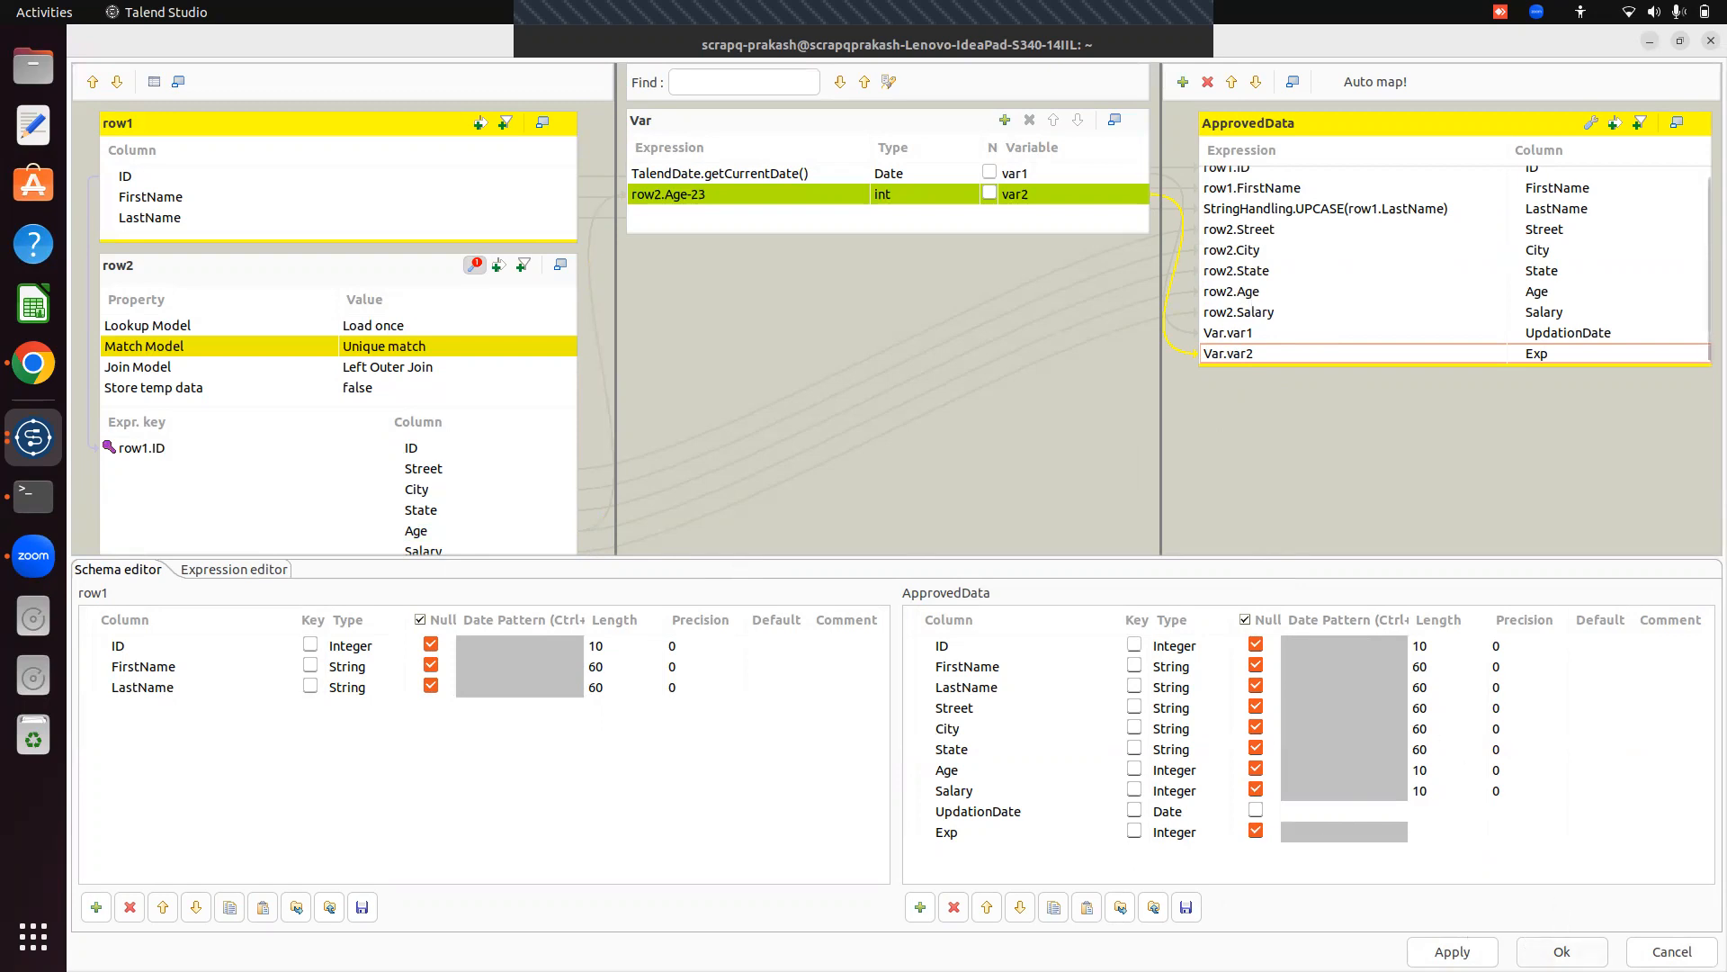
left_click(1562, 950)
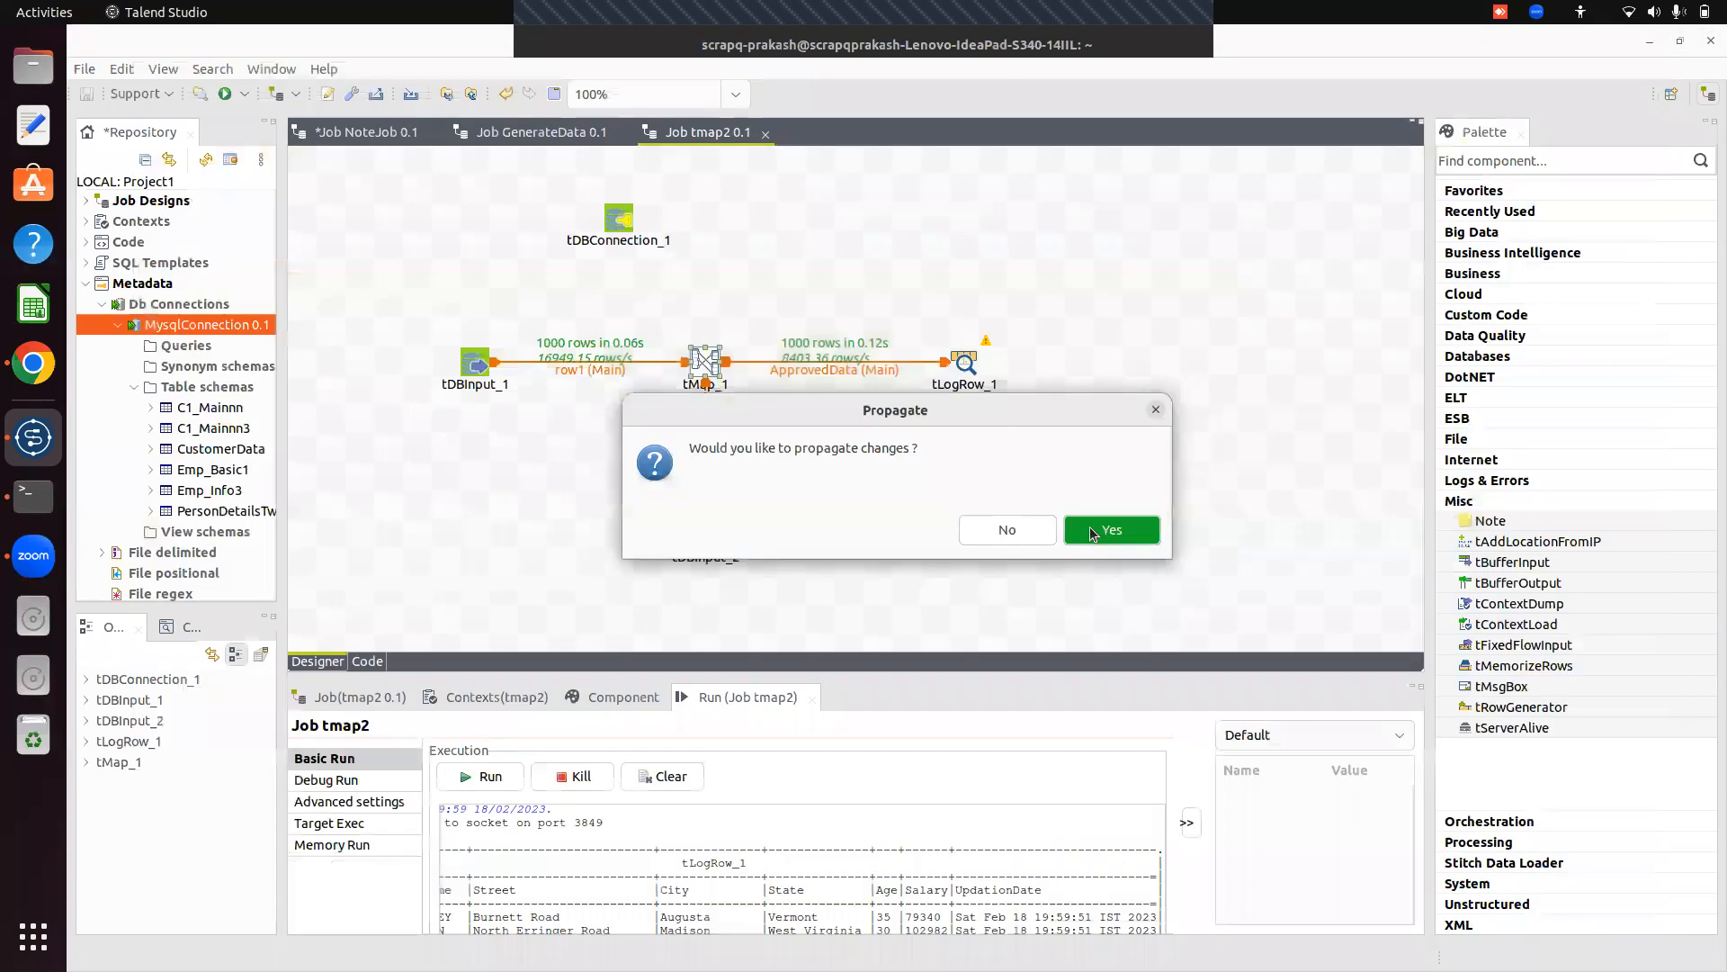
left_click(1089, 526)
Enlarge the execution output area, clear the previous output and run the tmap2 job again.
left_click_drag(889, 673, 857, 363)
left_click(681, 424)
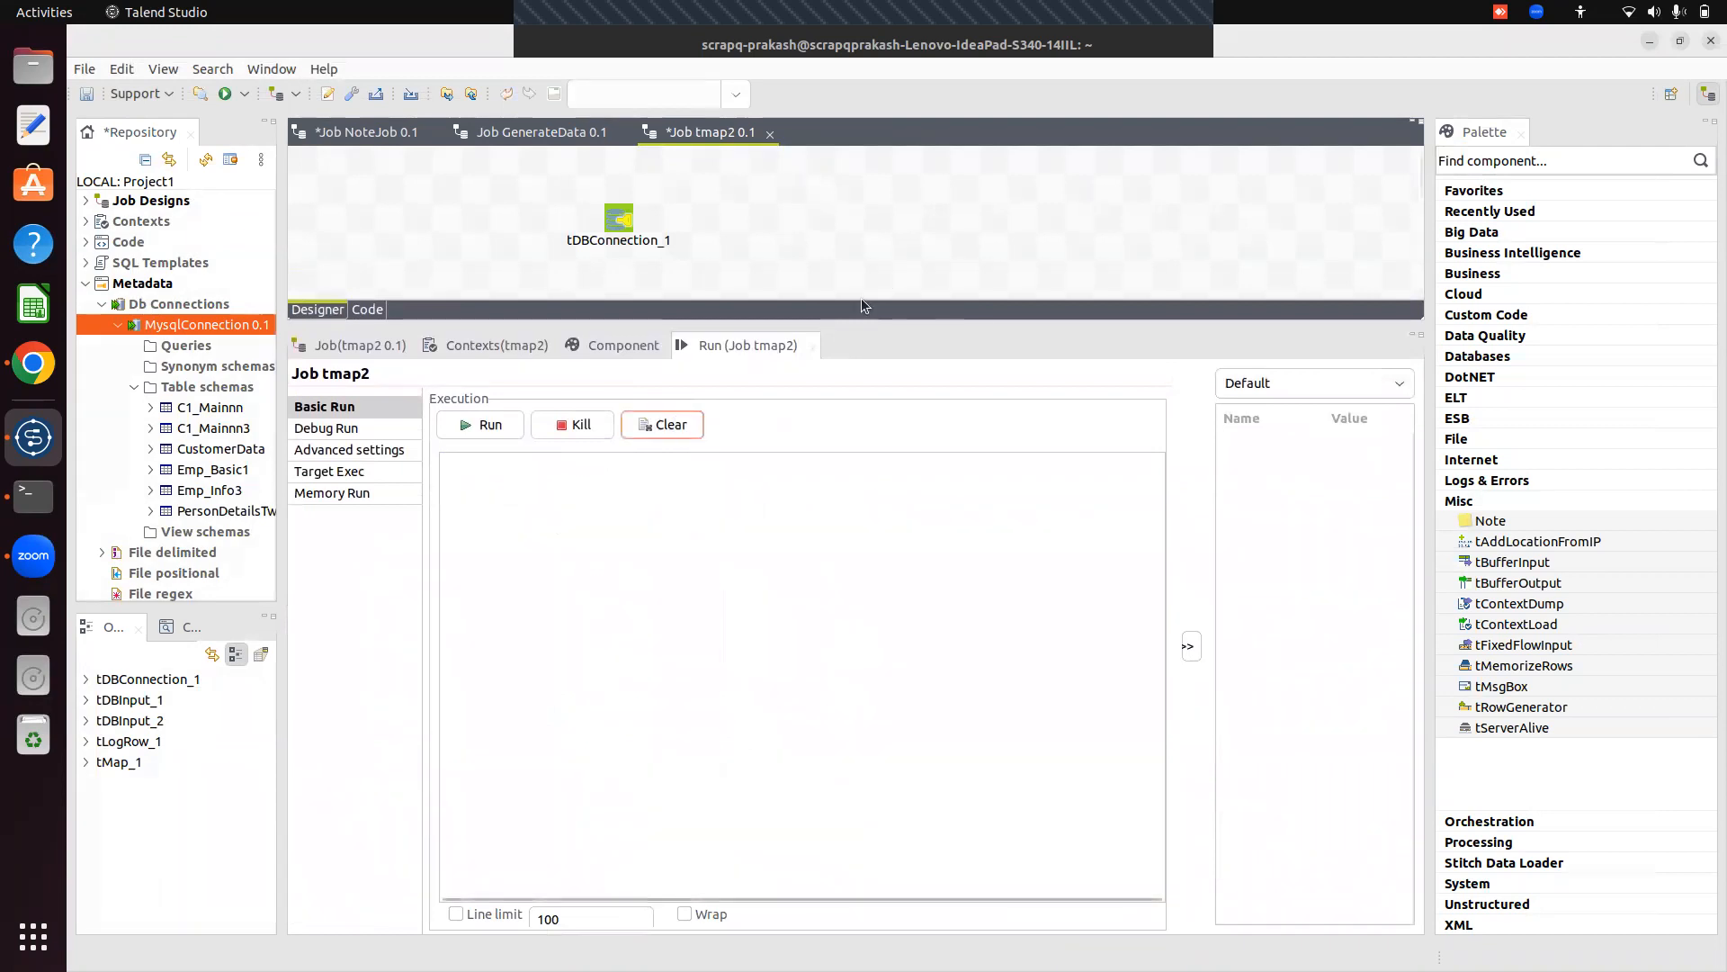
left_click(483, 427)
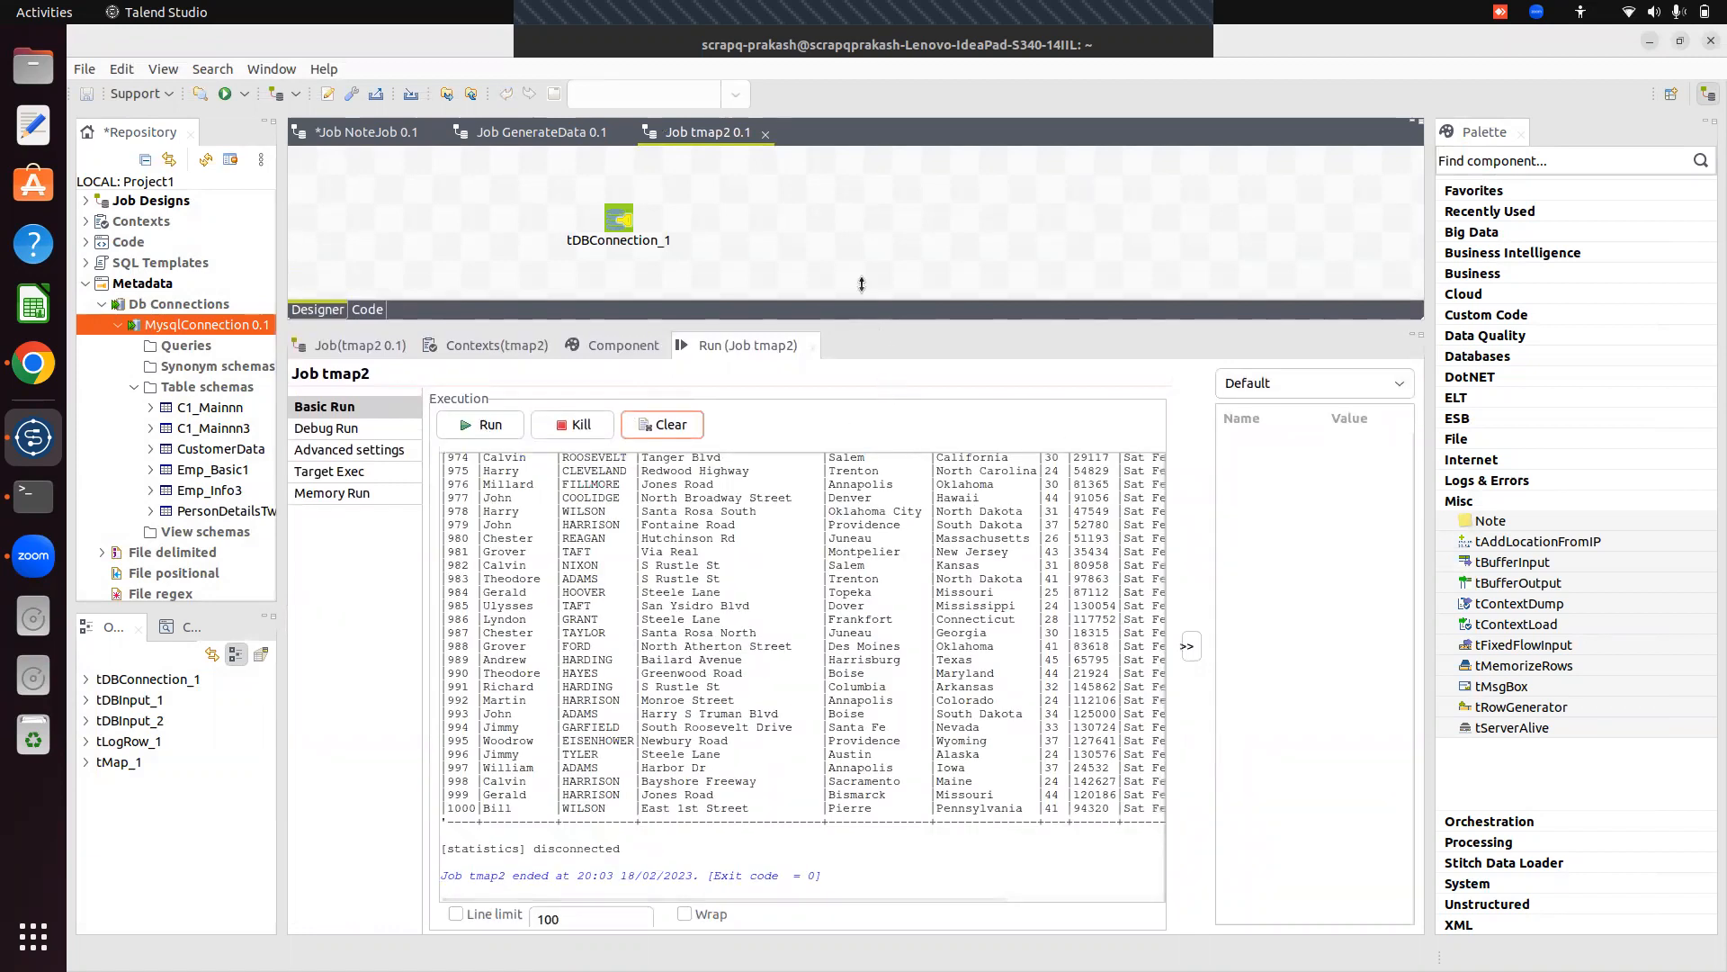
Examine the Exp values in the tLogRow_1 output from the last rows up to the table header.
left_click_drag(862, 284, 846, 184)
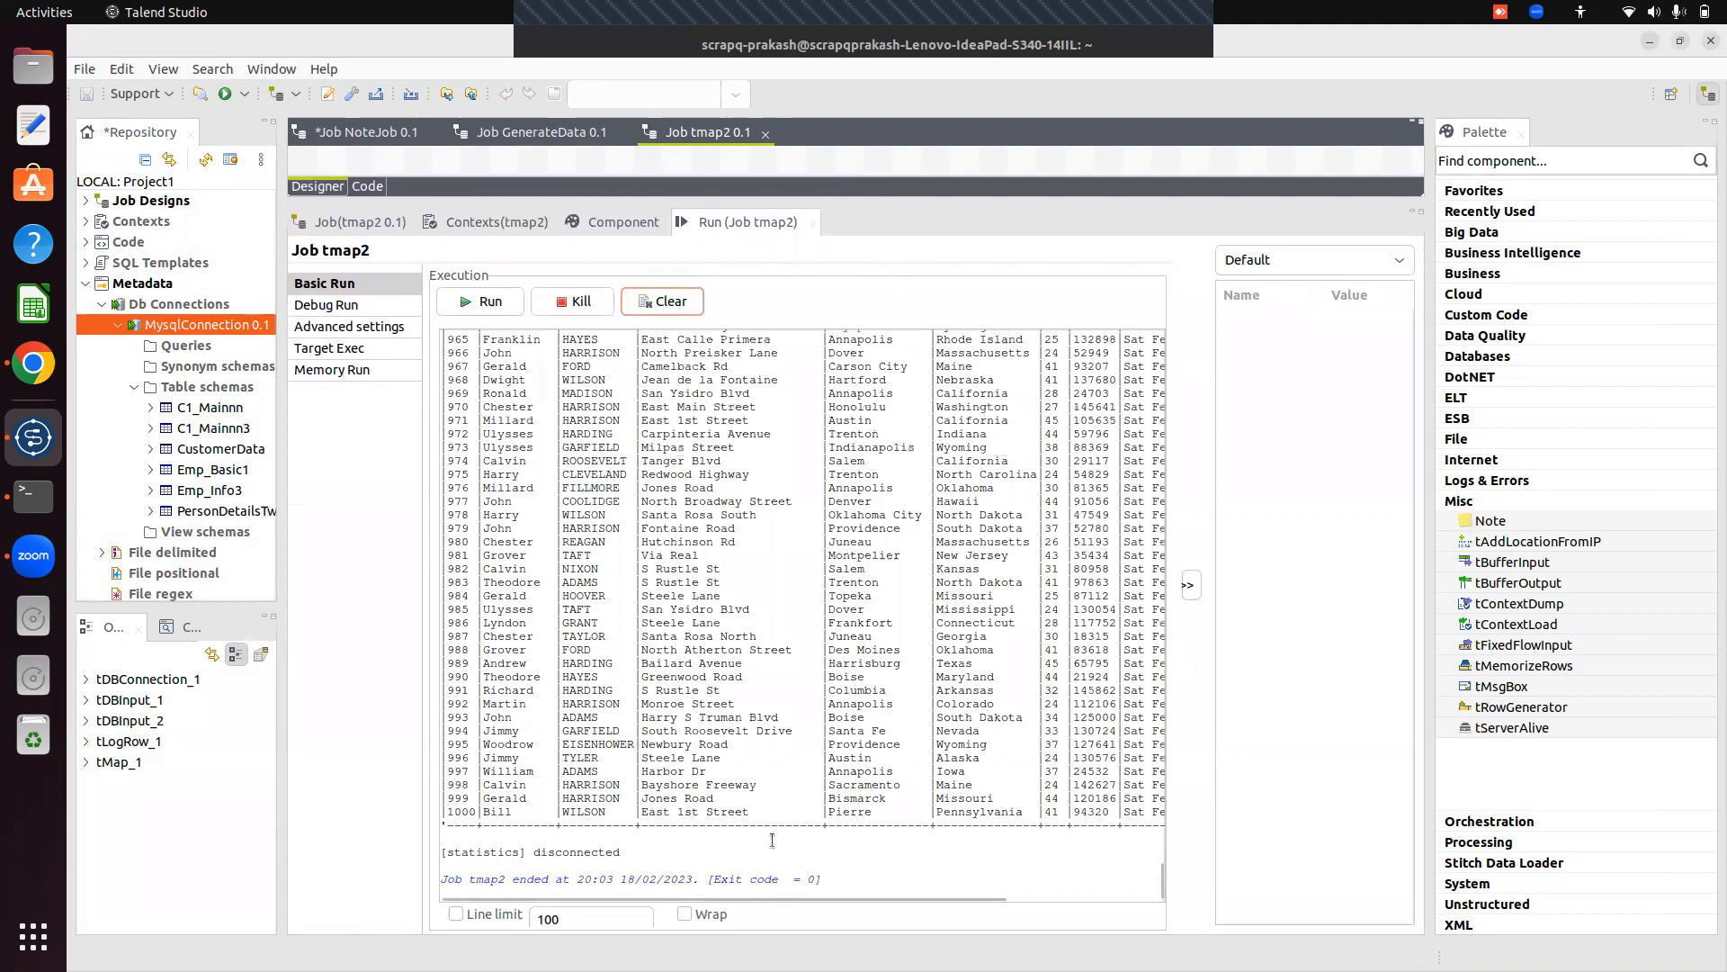
left_click_drag(711, 897, 1009, 931)
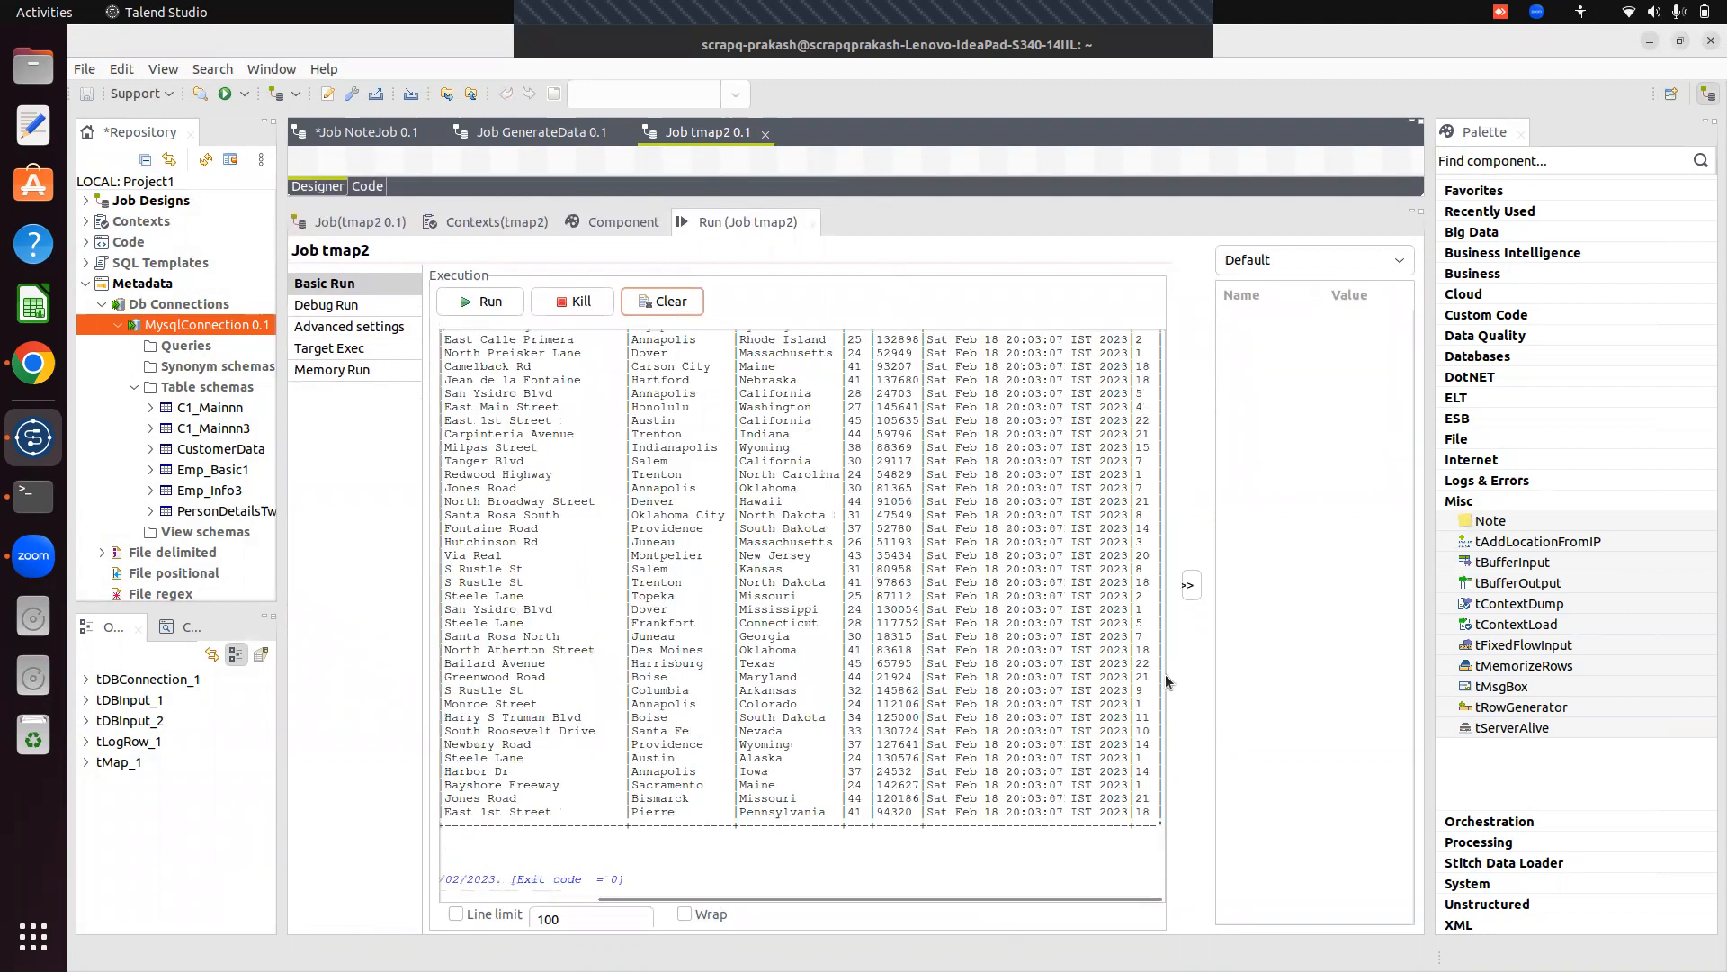
left_click_drag(1160, 881, 1155, 328)
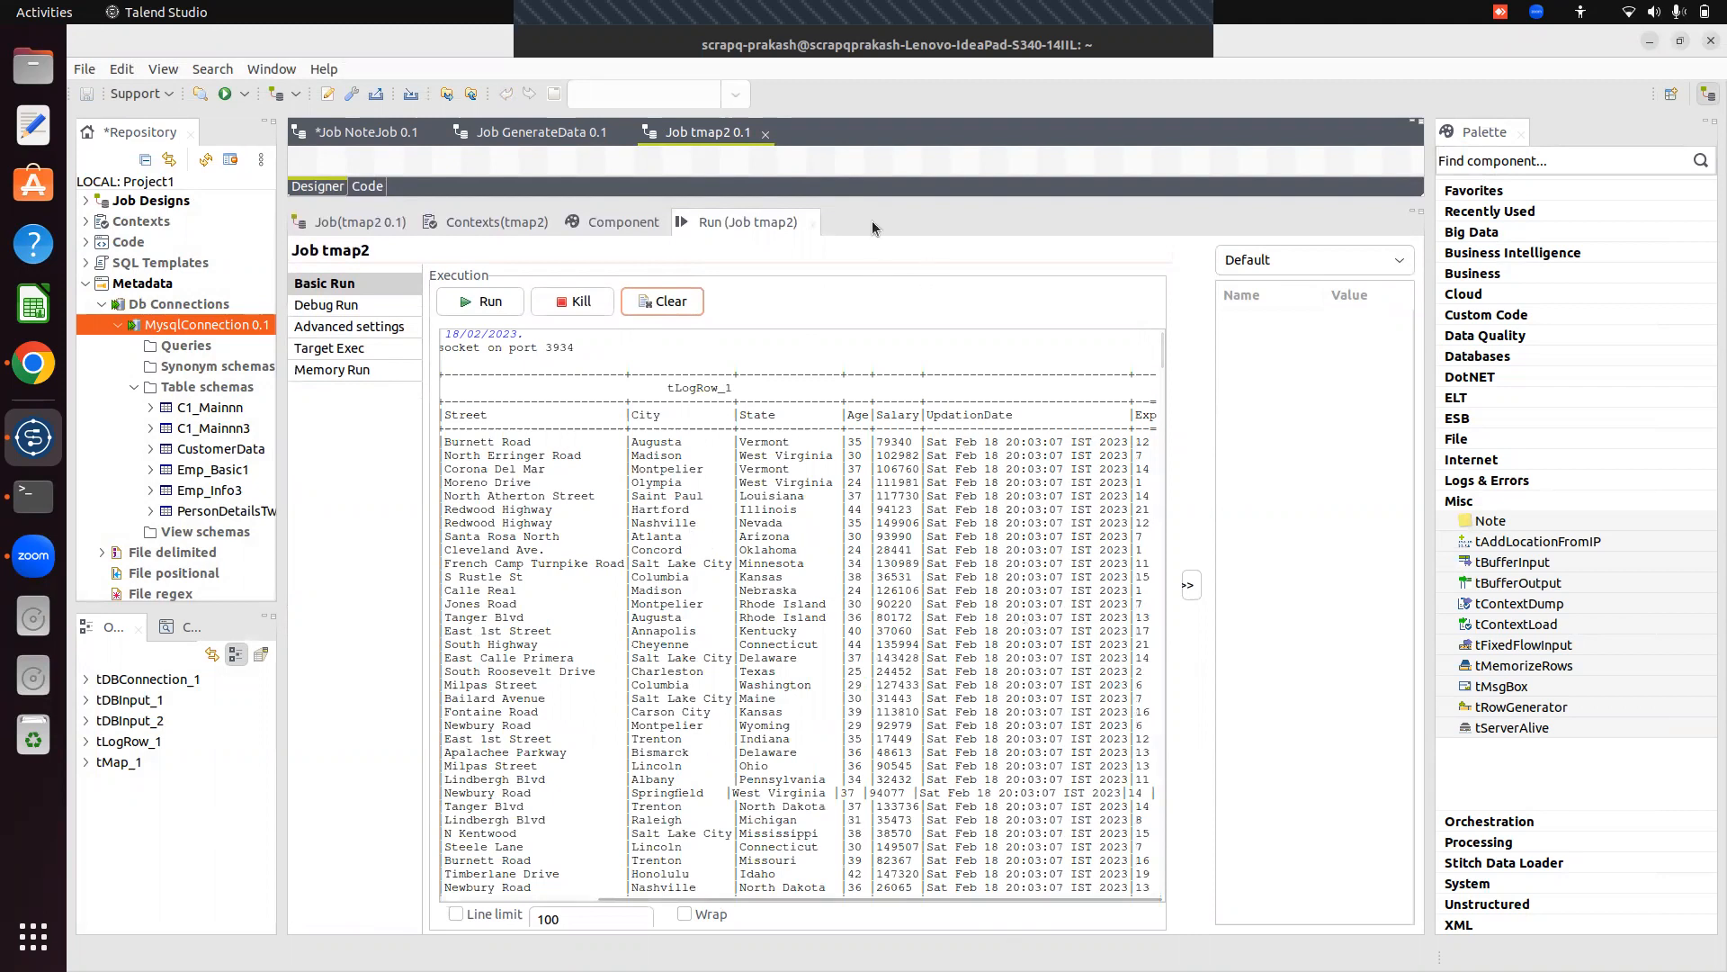
left_click_drag(877, 192, 940, 697)
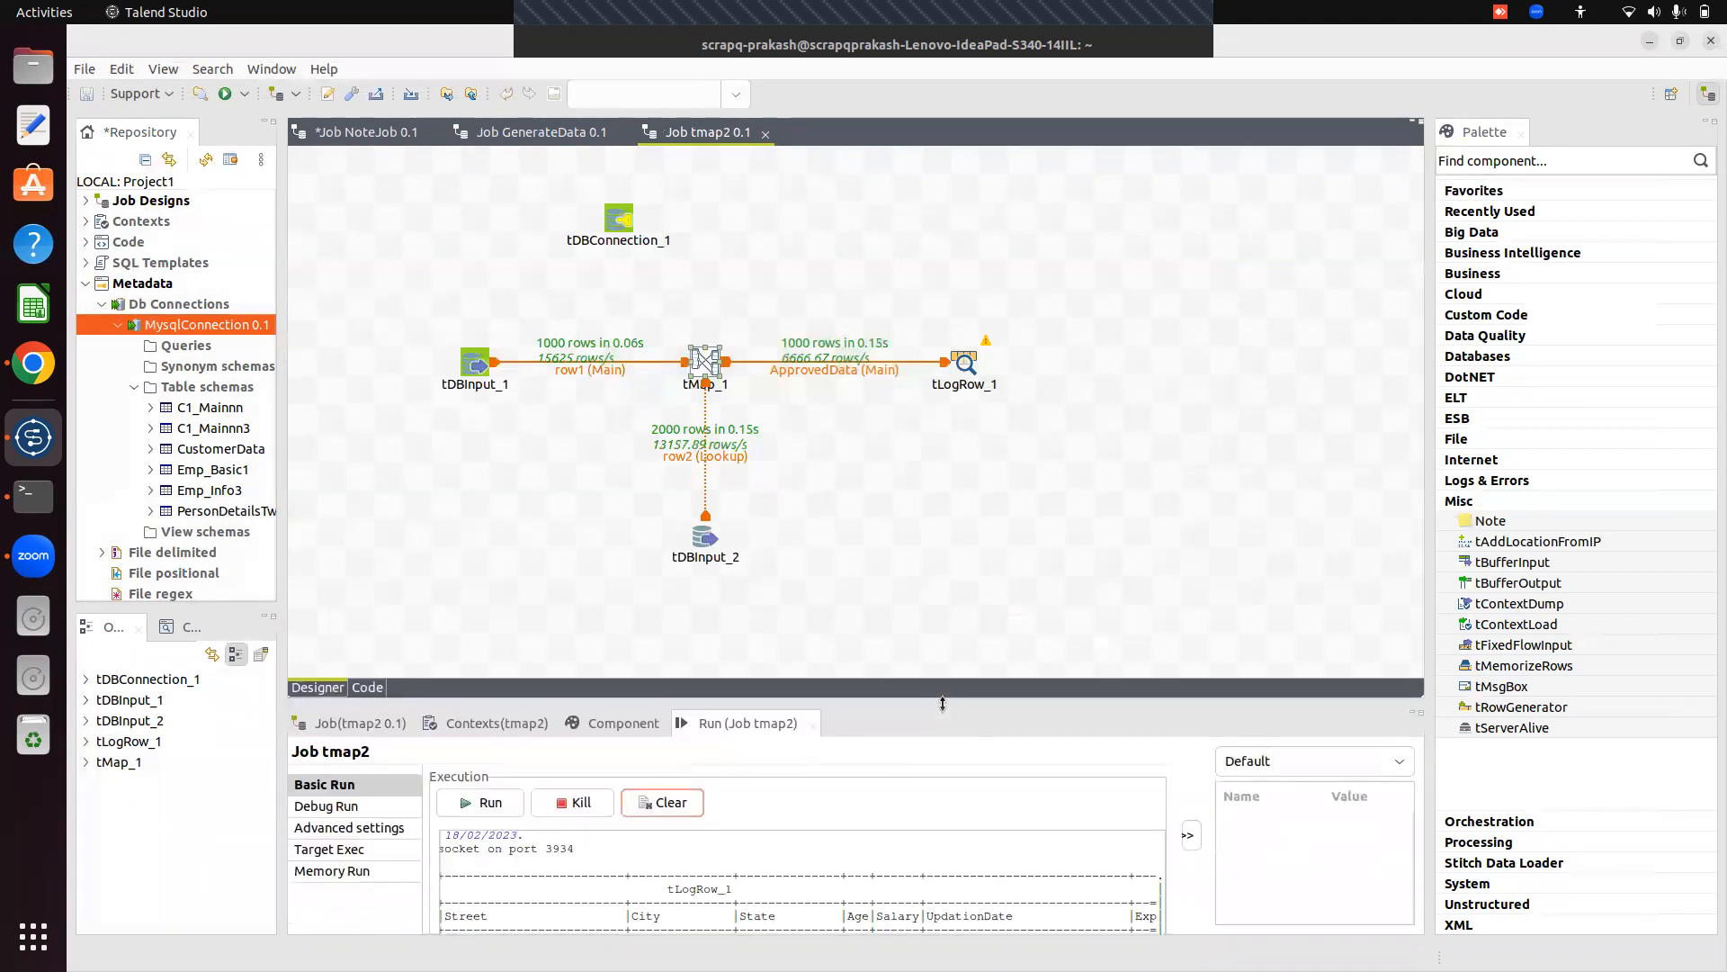
Reopen tMap_1, move UpdationDate below Exp in the ApprovedData schema, and accept and propagate the changes.
left_click(704, 363)
double_click(703, 364)
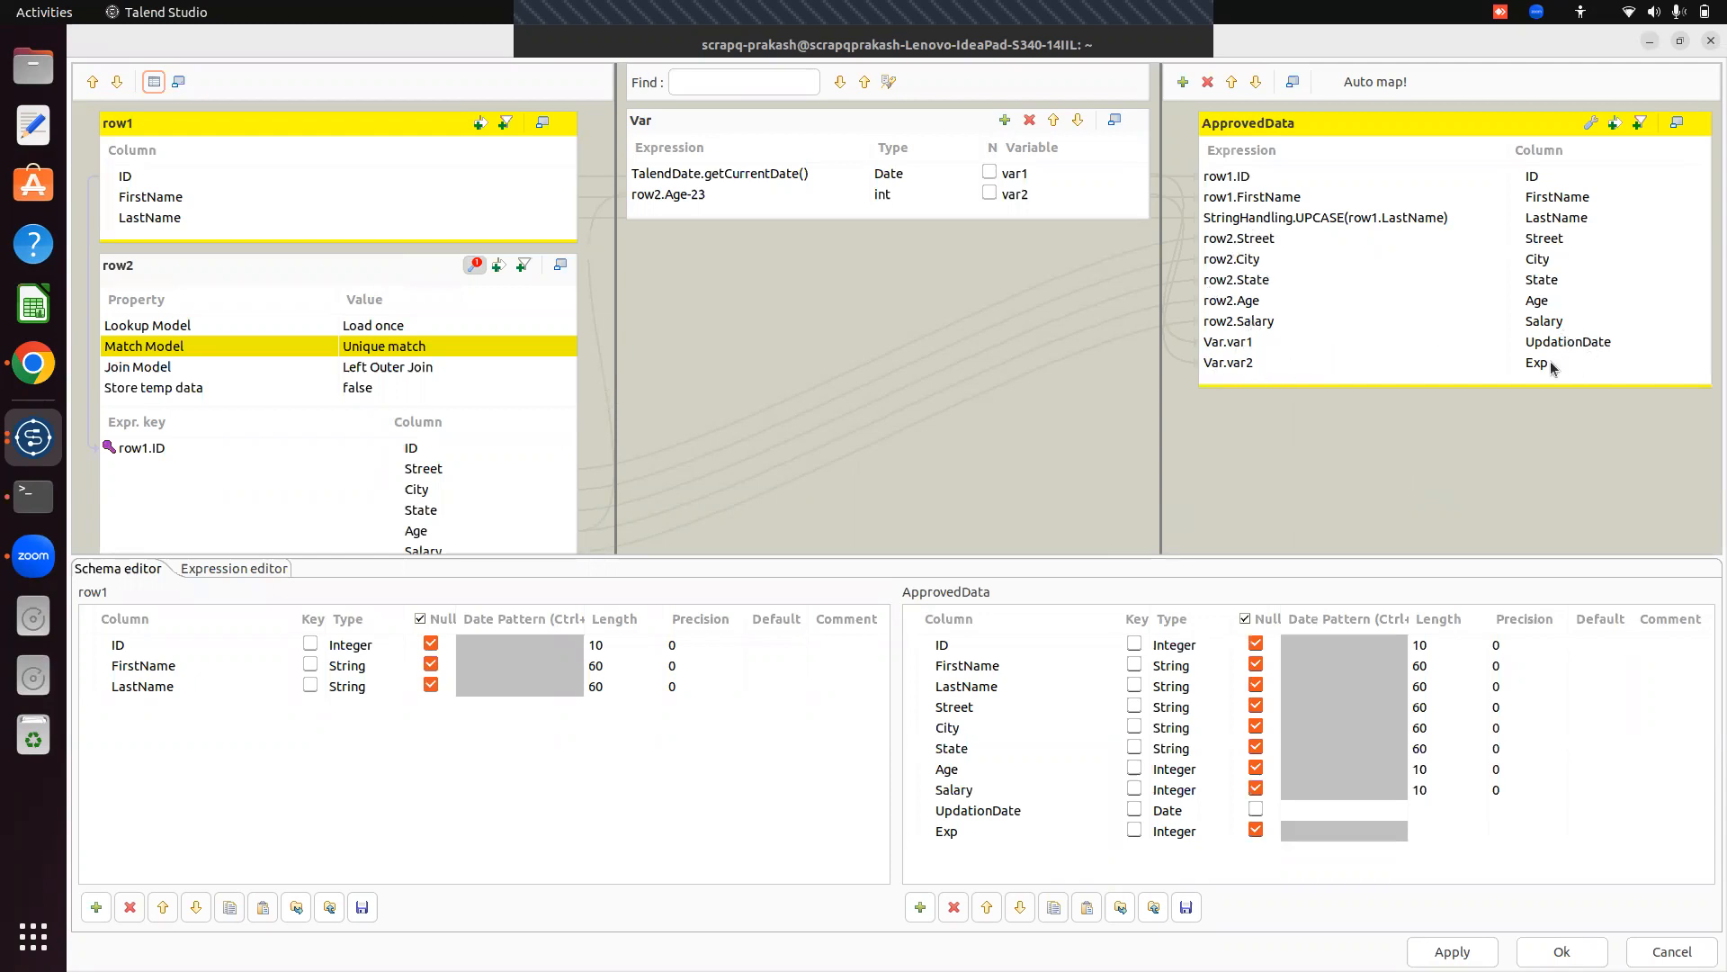
left_click(1235, 340)
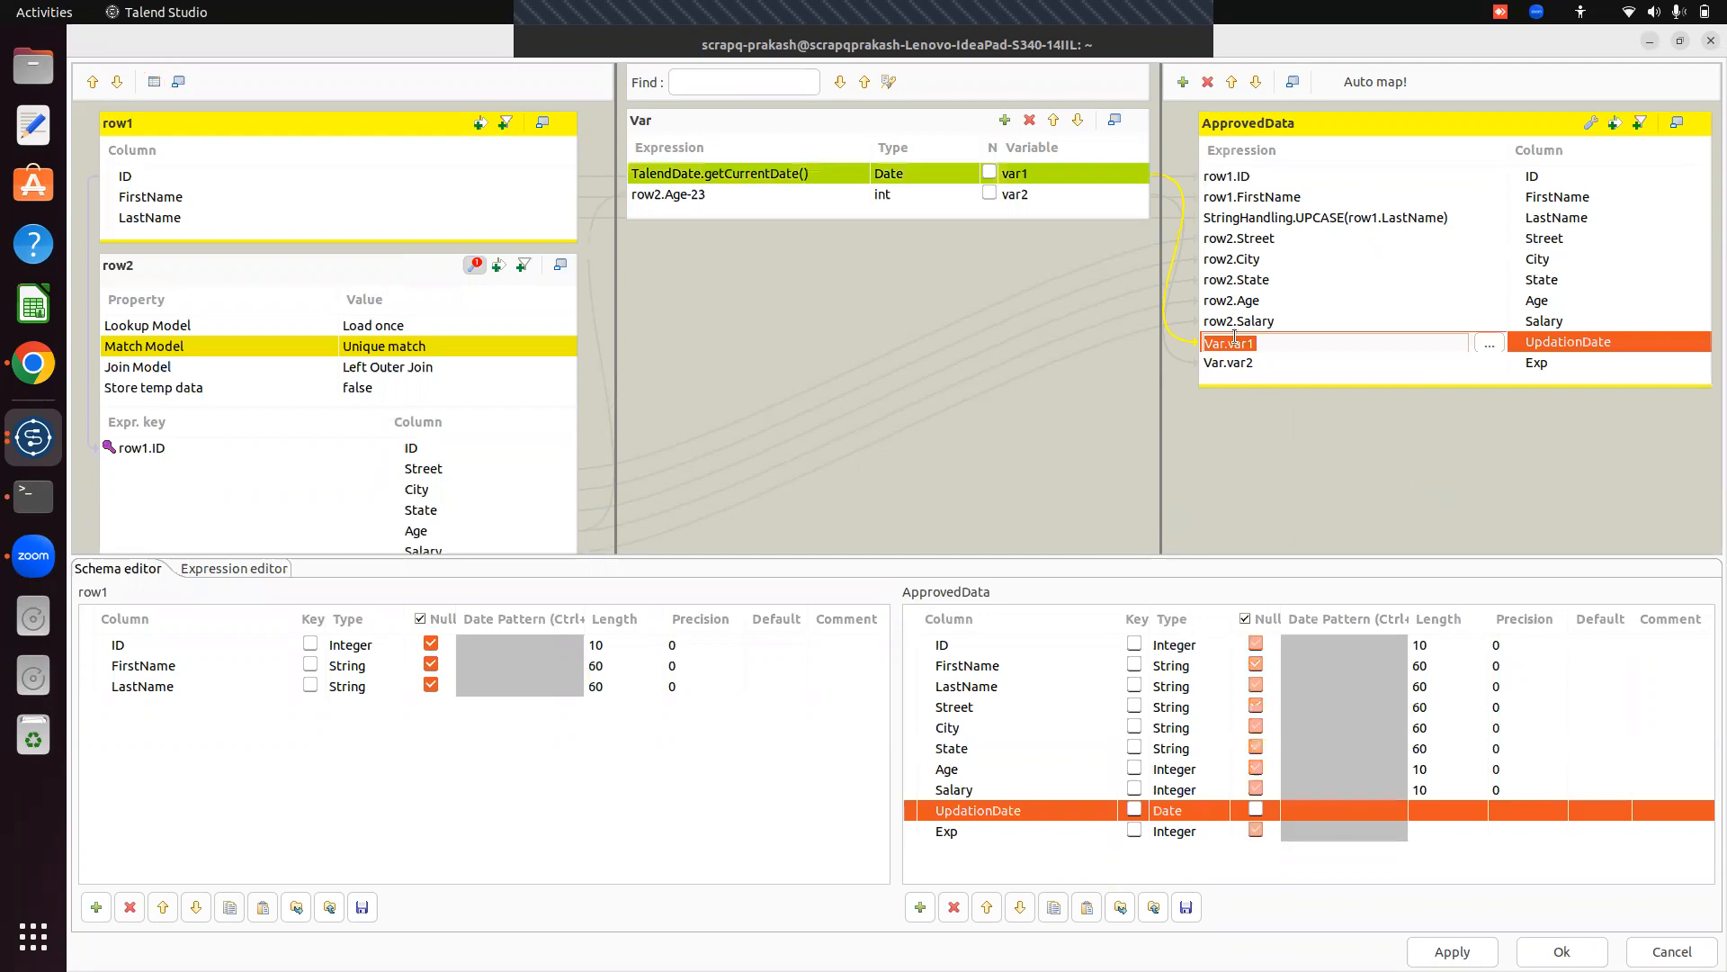
left_click(1019, 909)
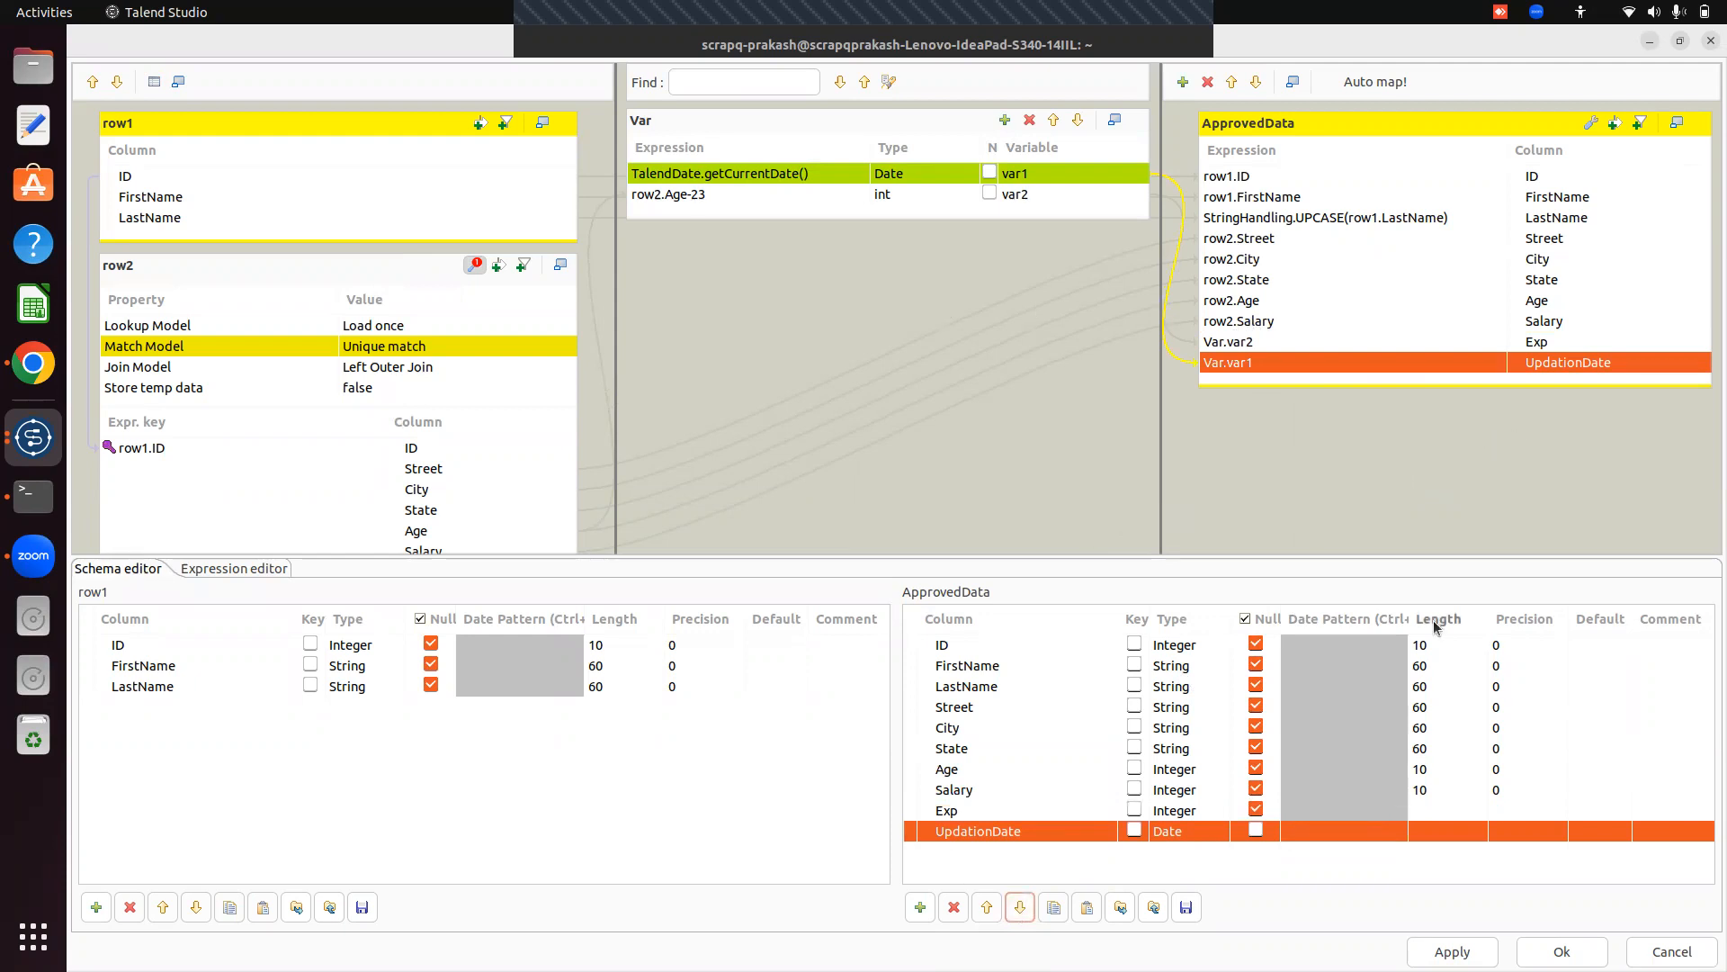
left_click(1561, 951)
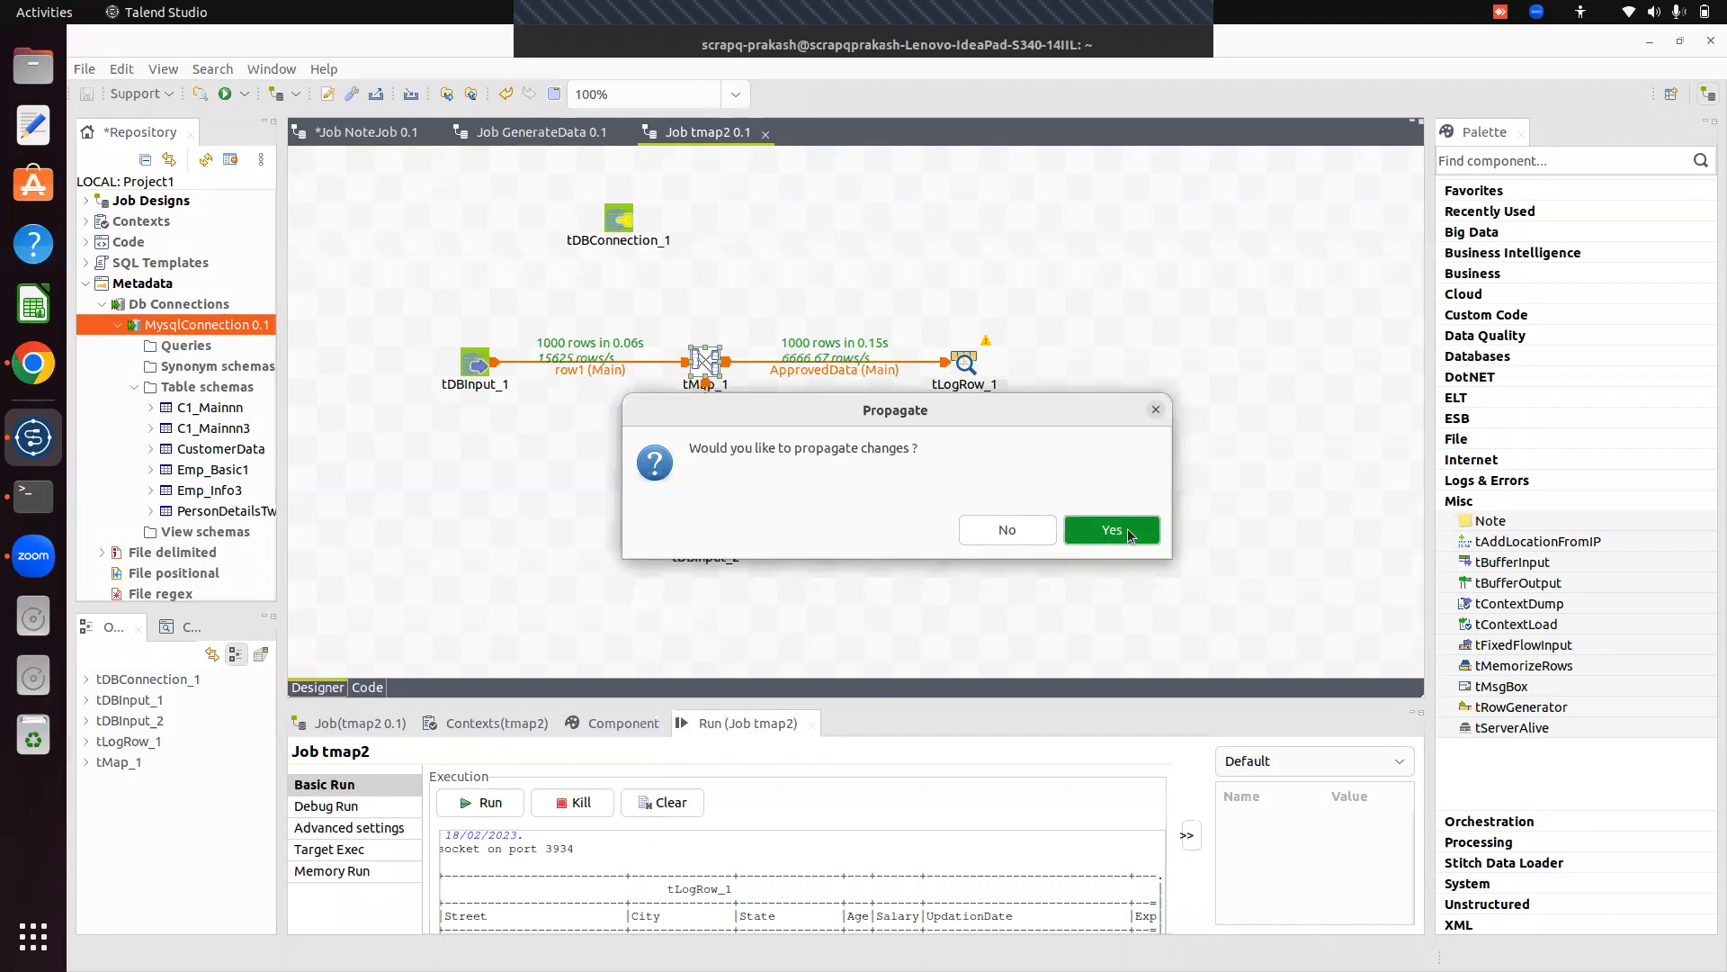
left_click(1088, 527)
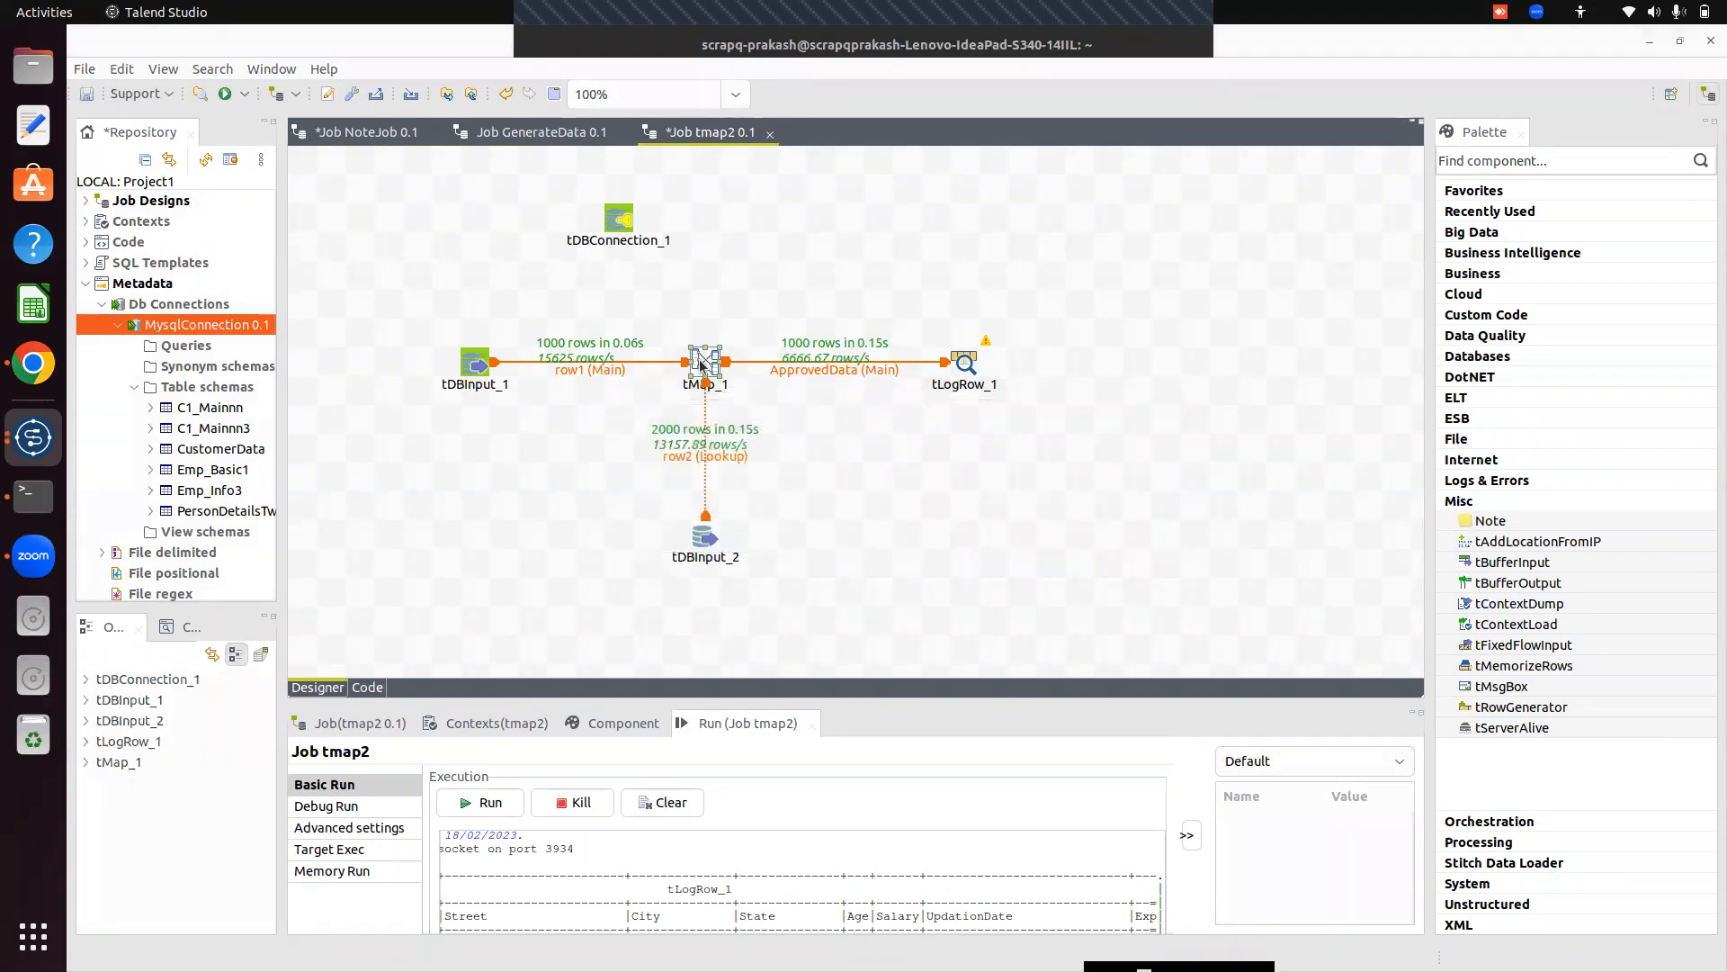
Reopen tMap_1 and add a String column named PayMode to the ApprovedData schema.
double_click(700, 363)
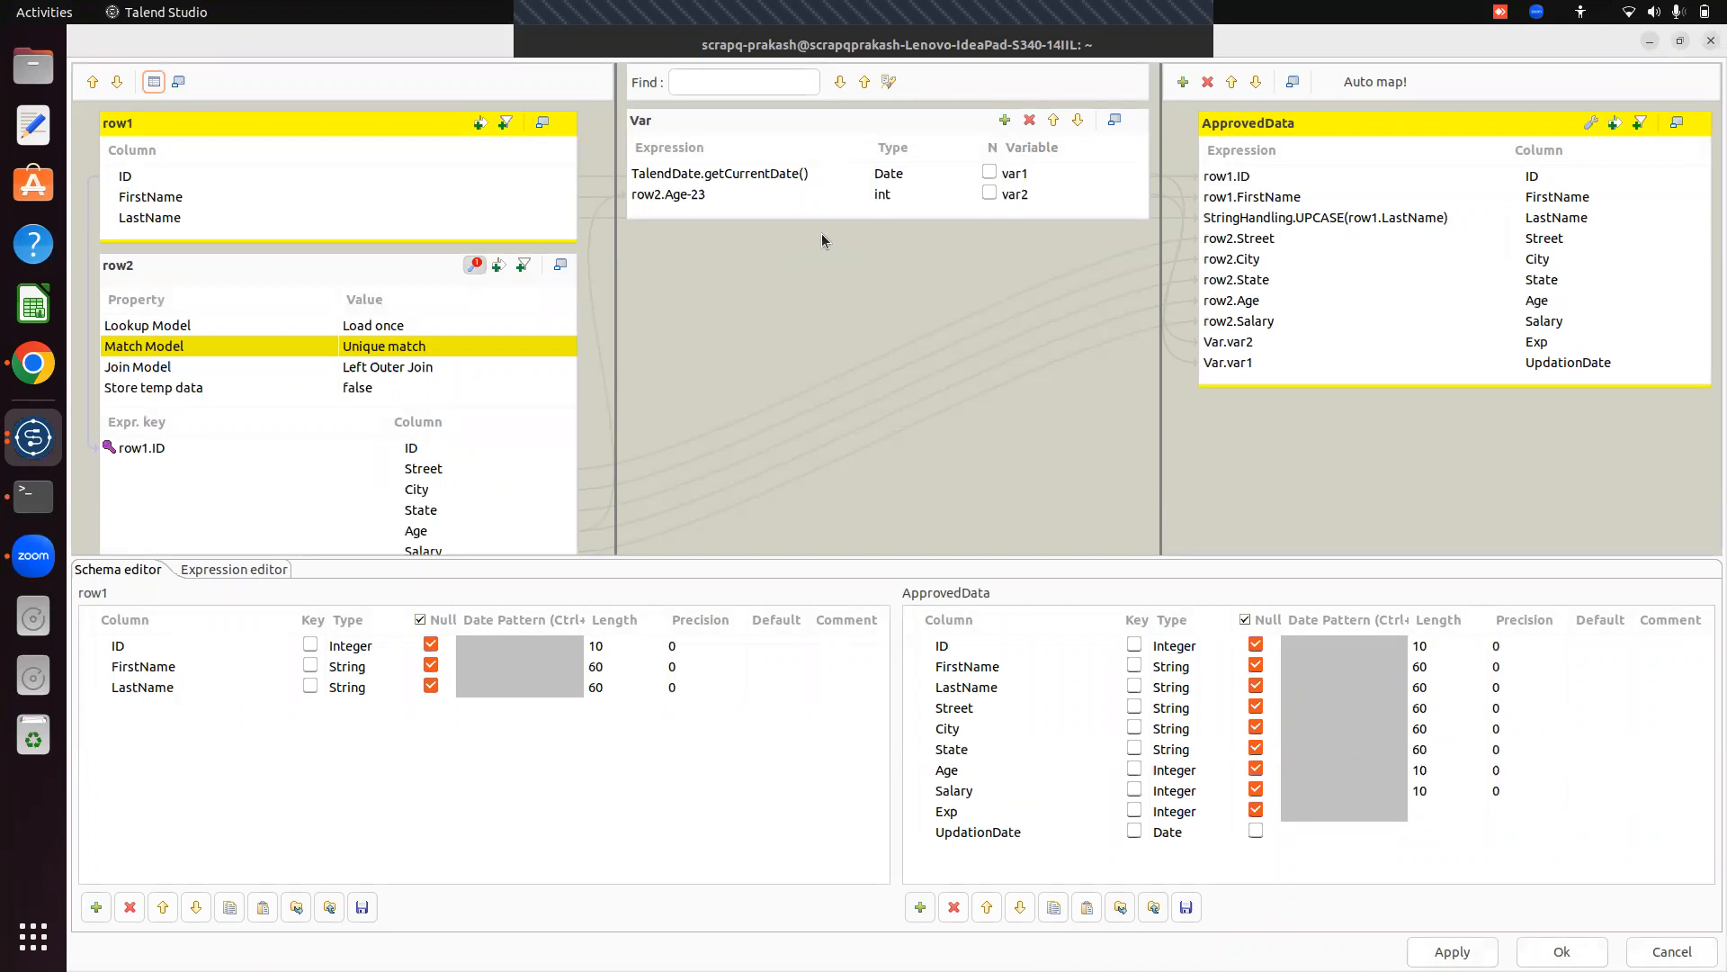
left_click(919, 906)
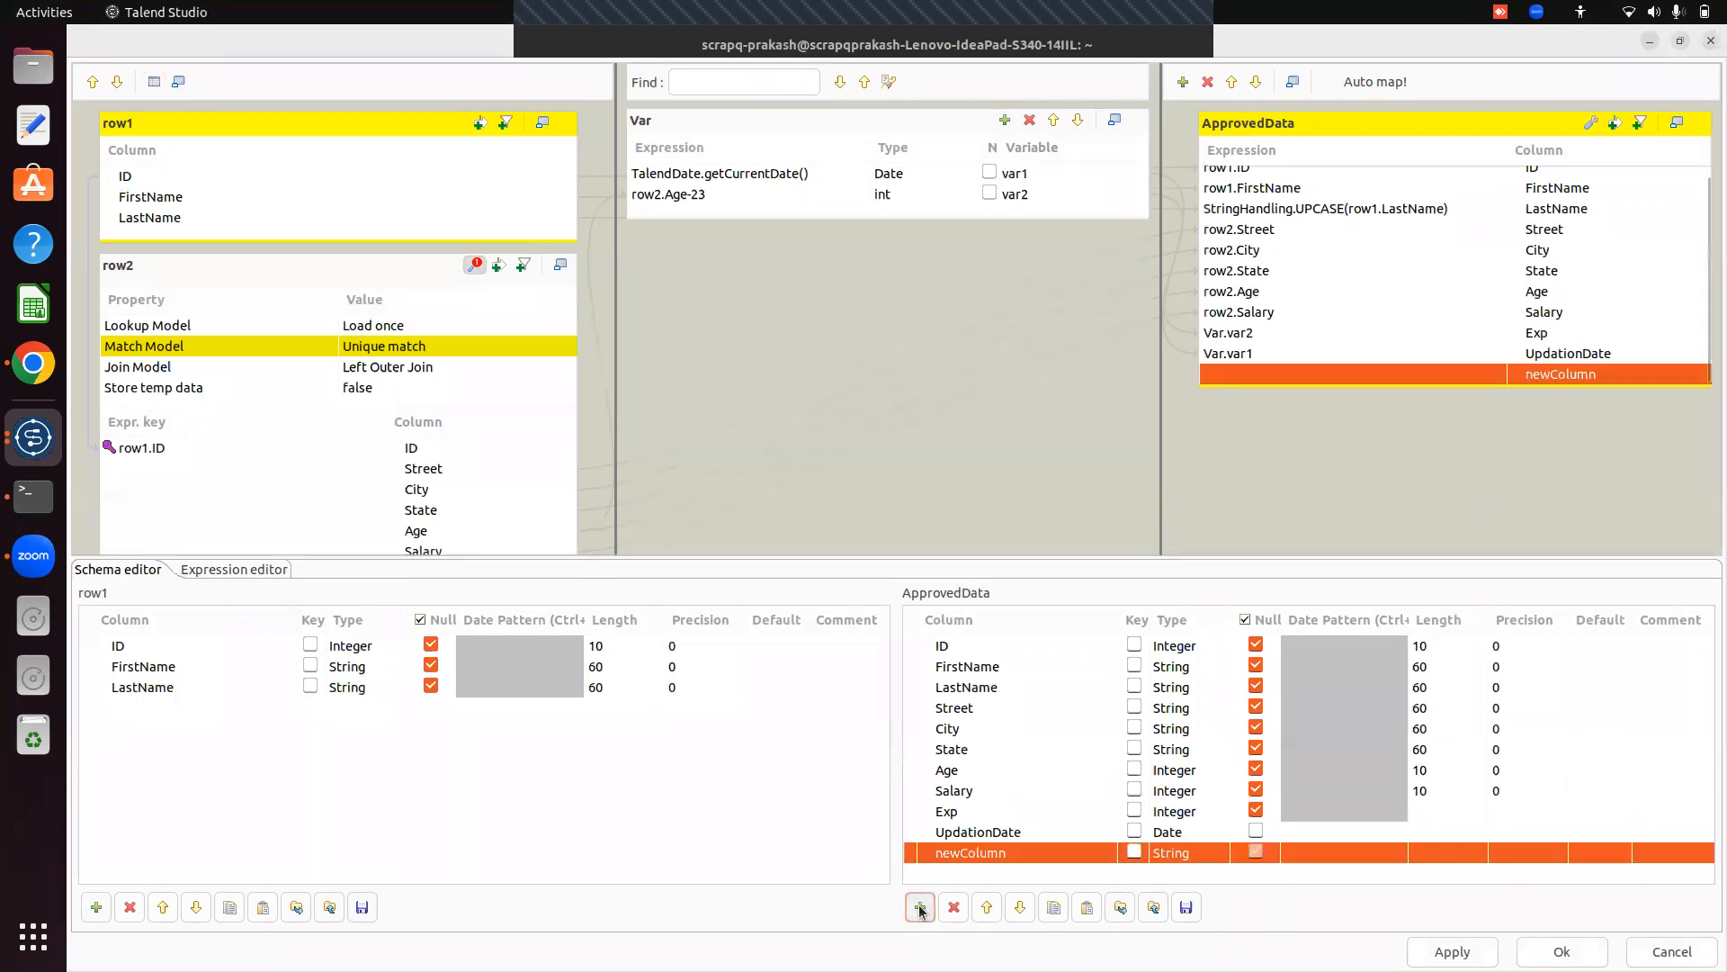
left_click(1009, 855)
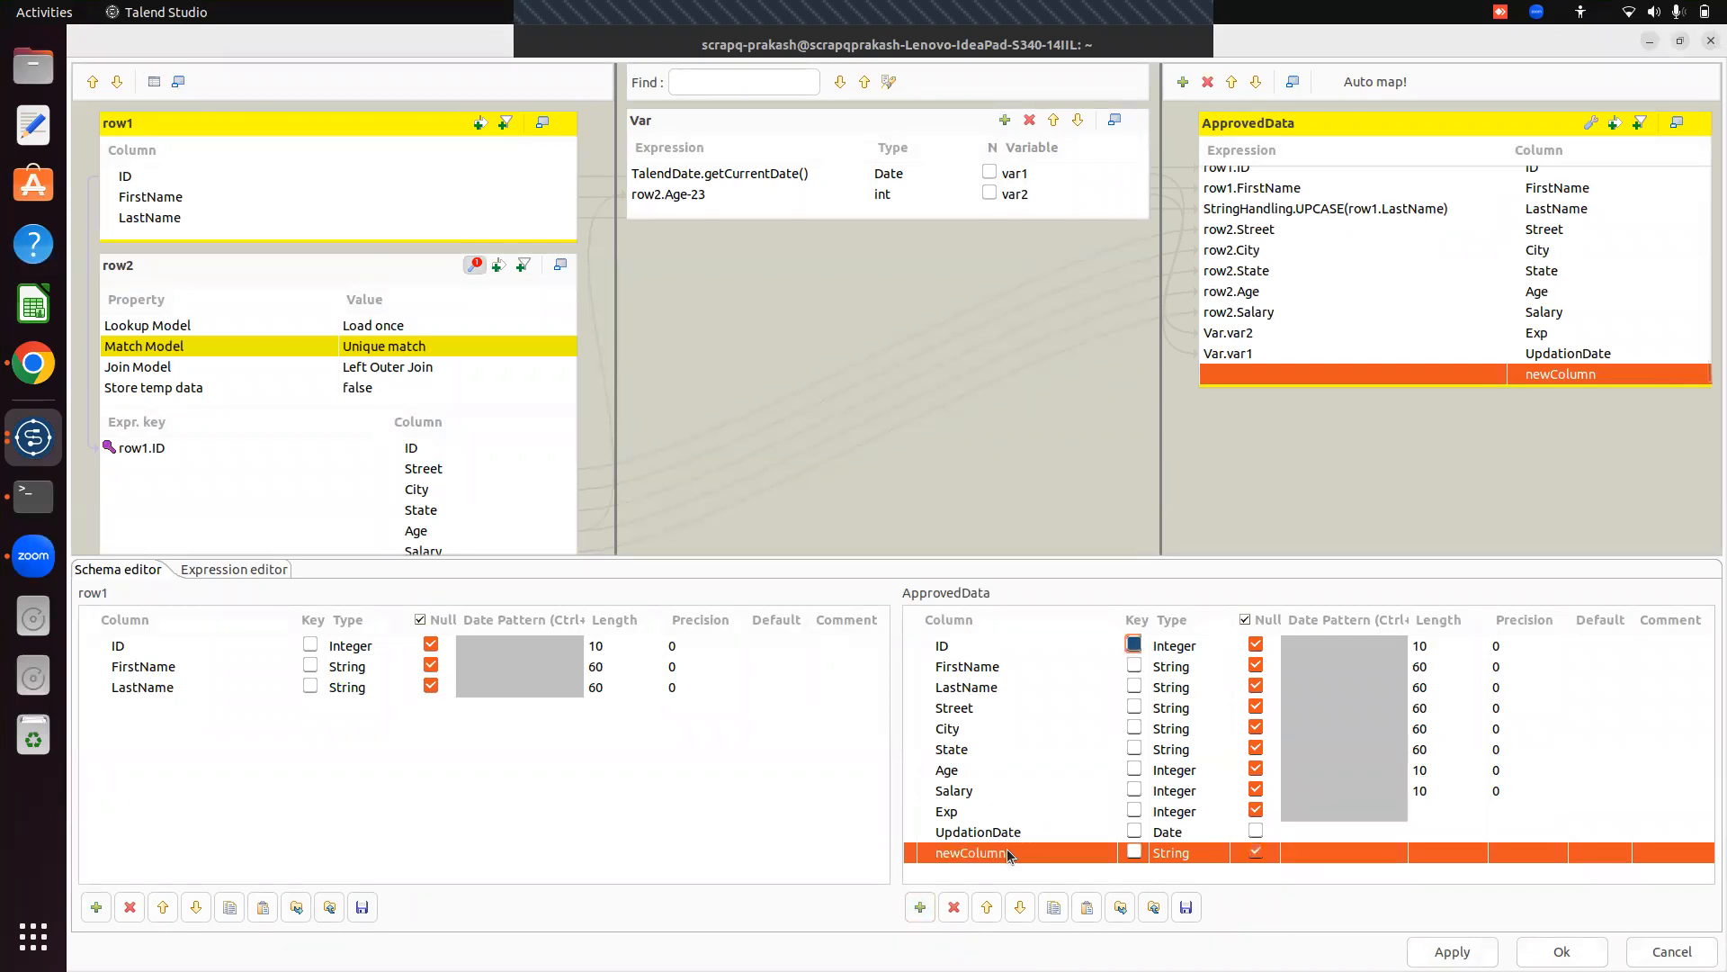
left_click(1009, 854)
type("PayMode")
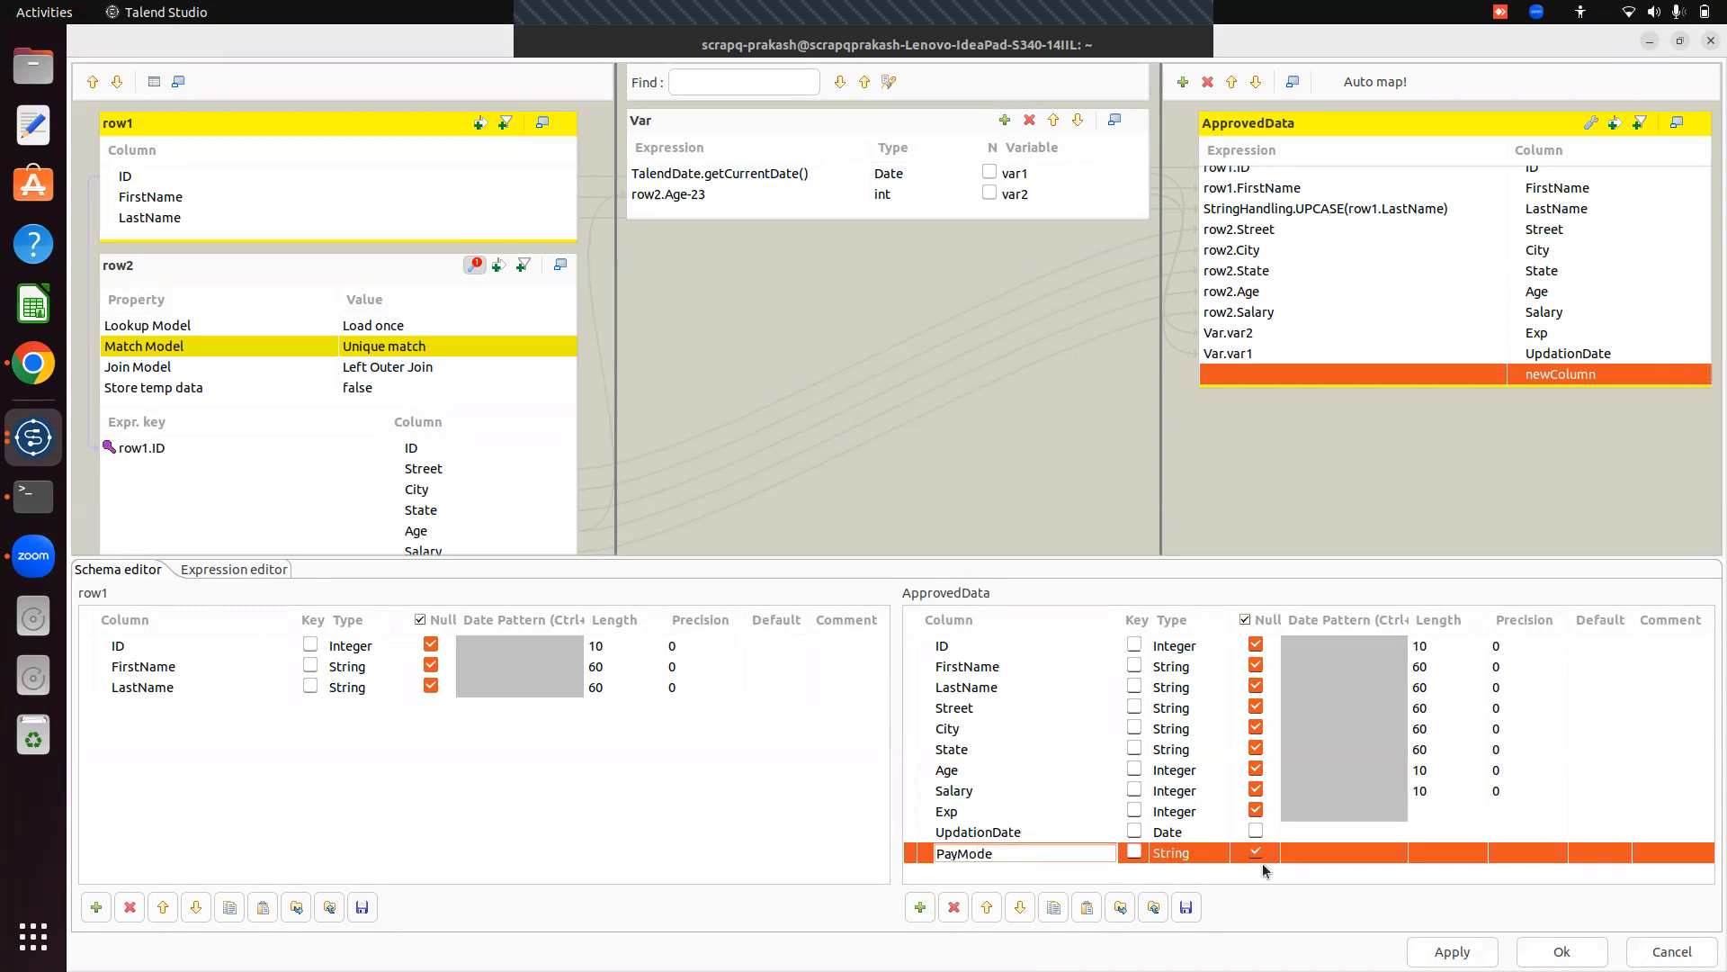
left_click(1234, 881)
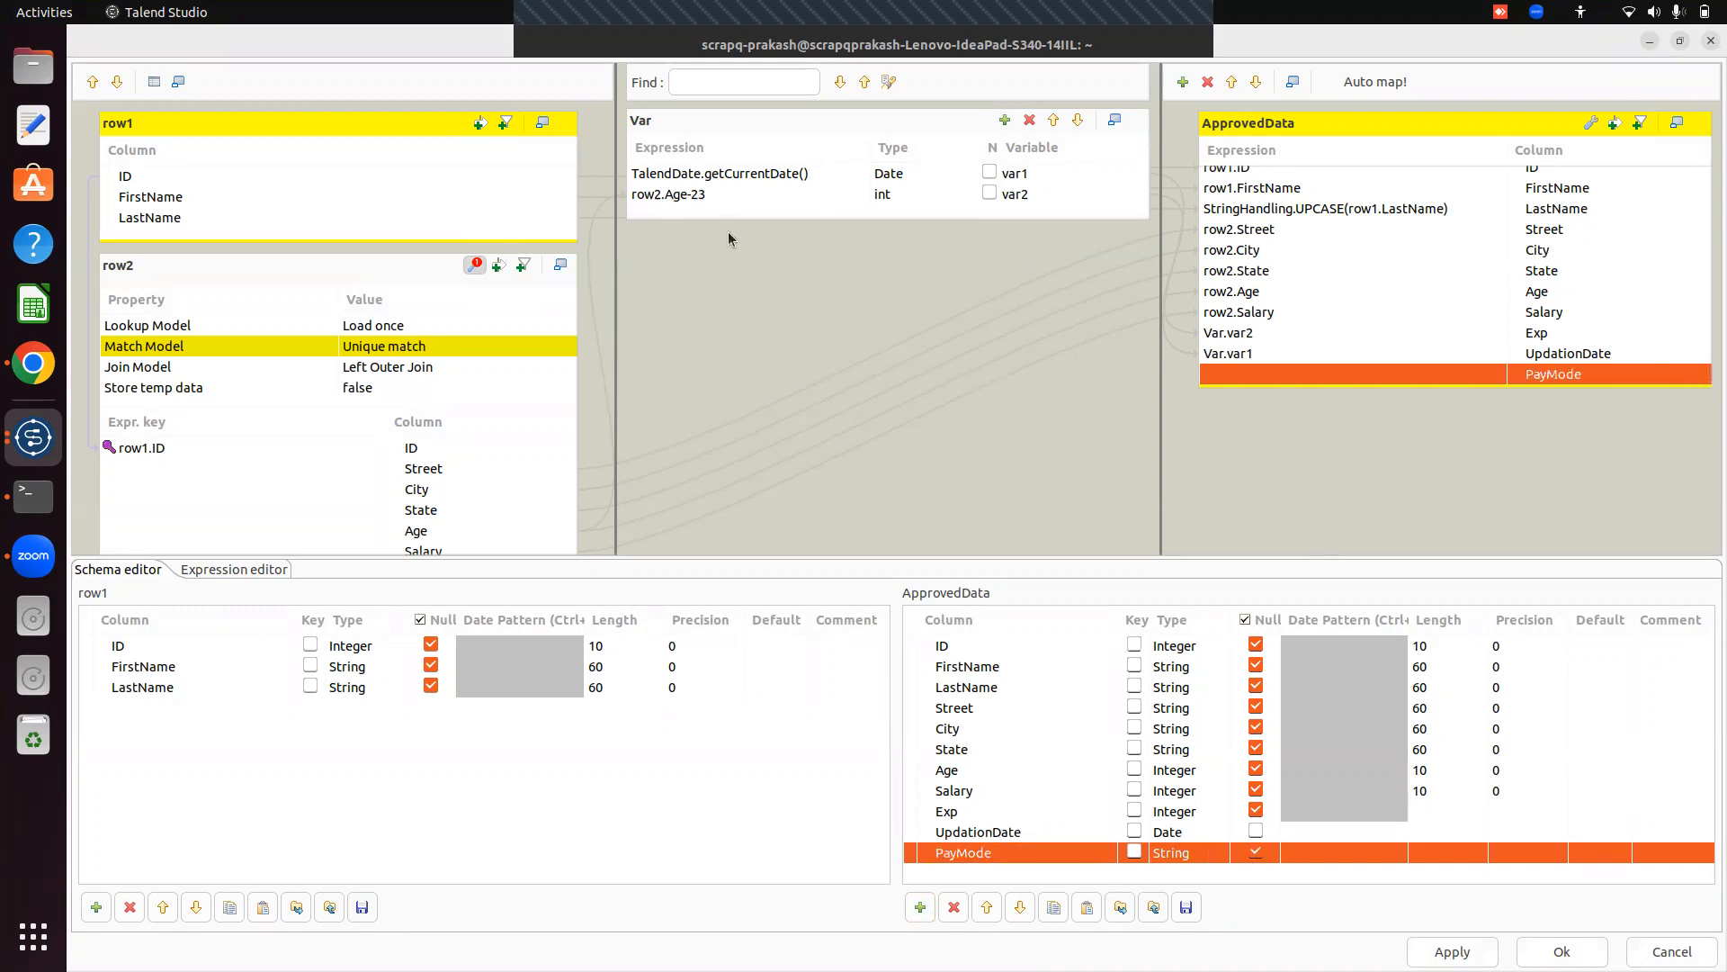
Add a third String variable to the Var table with row2.Salary as its expression.
left_click(1005, 119)
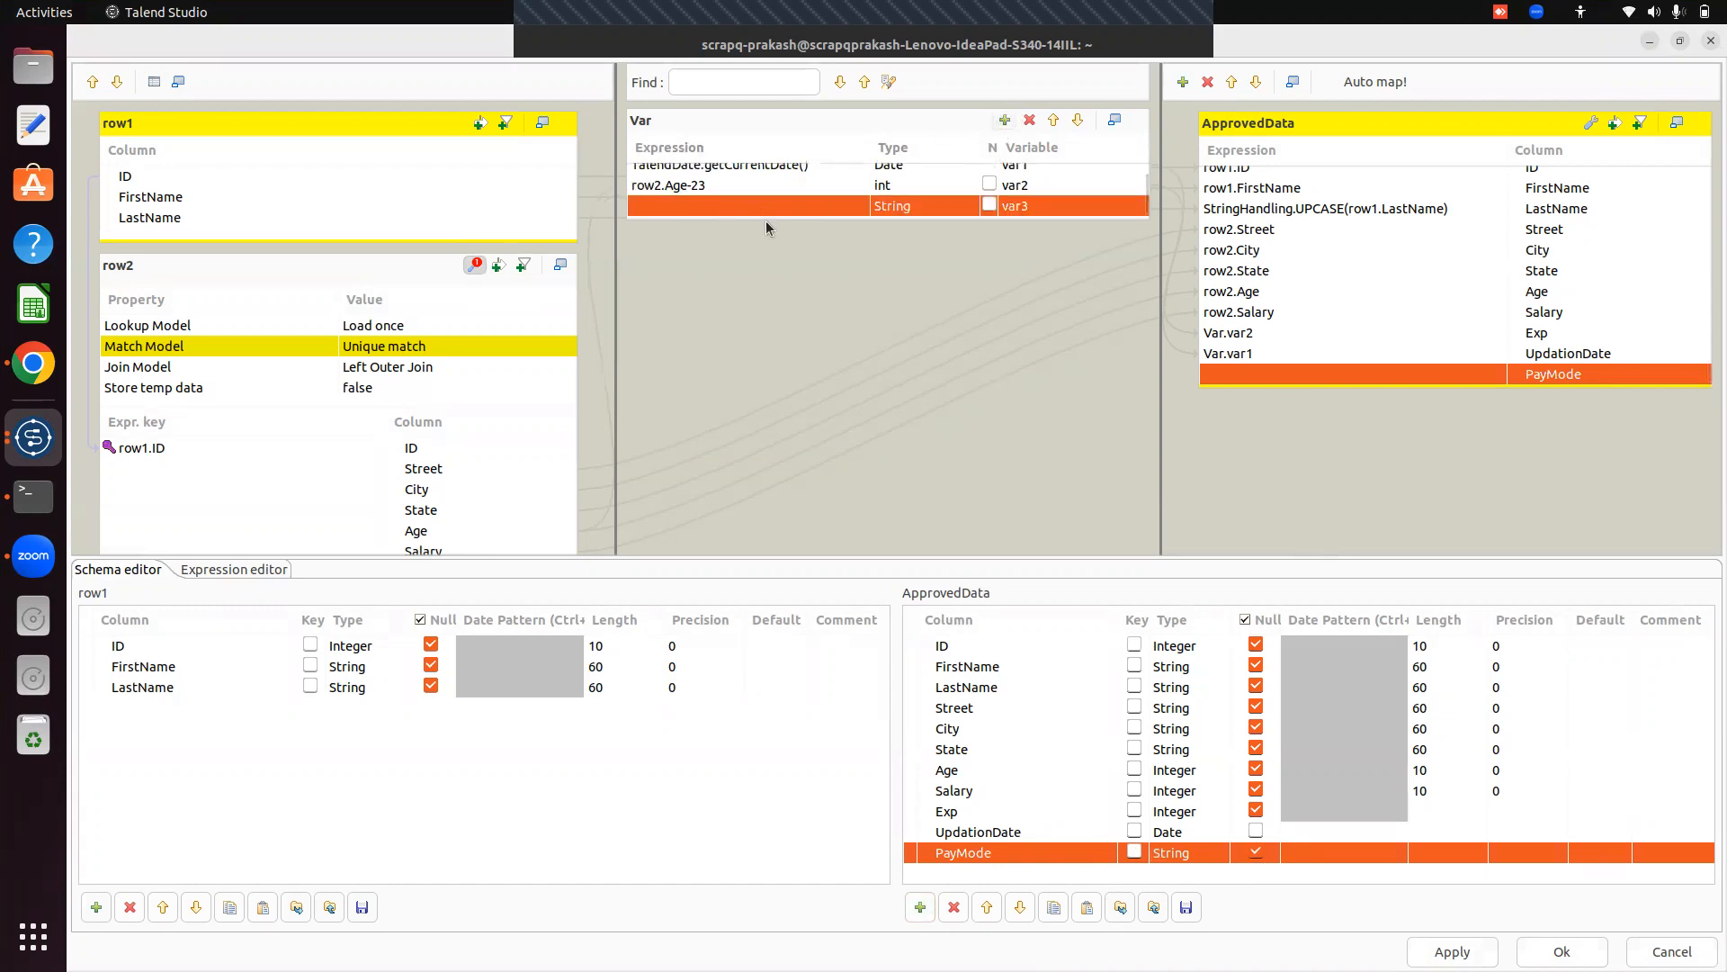
left_click_drag(766, 219, 776, 252)
left_click(696, 216)
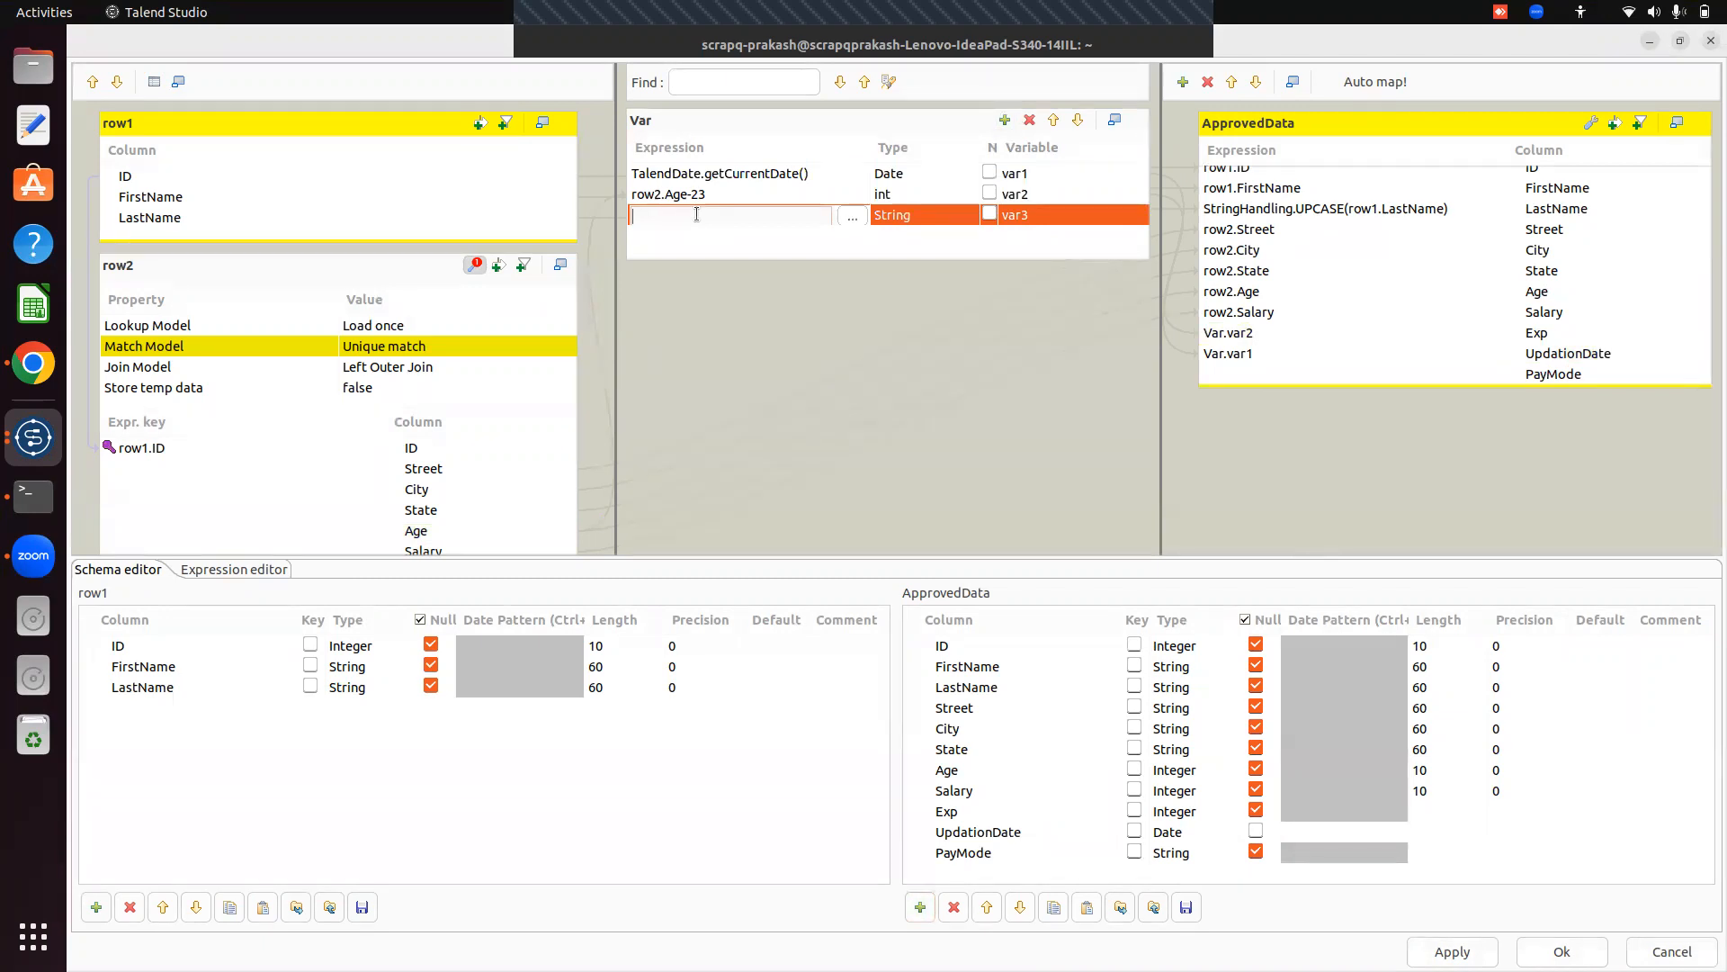
type("row2")
key("ctrl+space")
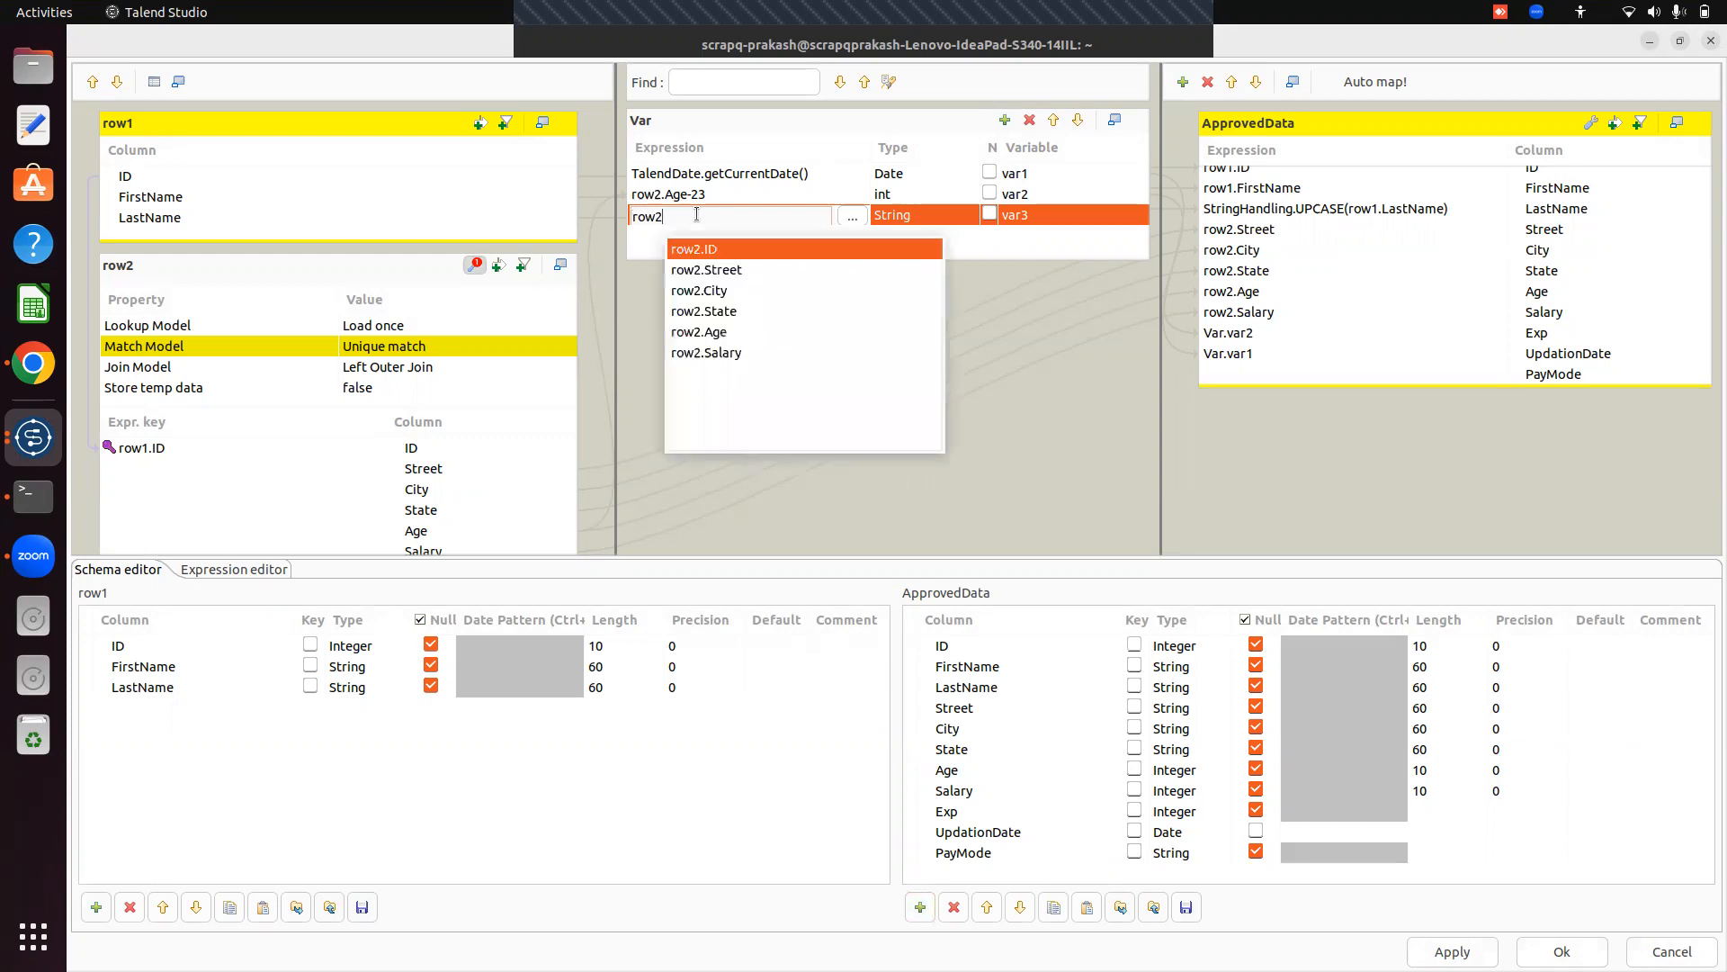
key("Down")
key("Down")
key("Down")
key("Down")
key("Down")
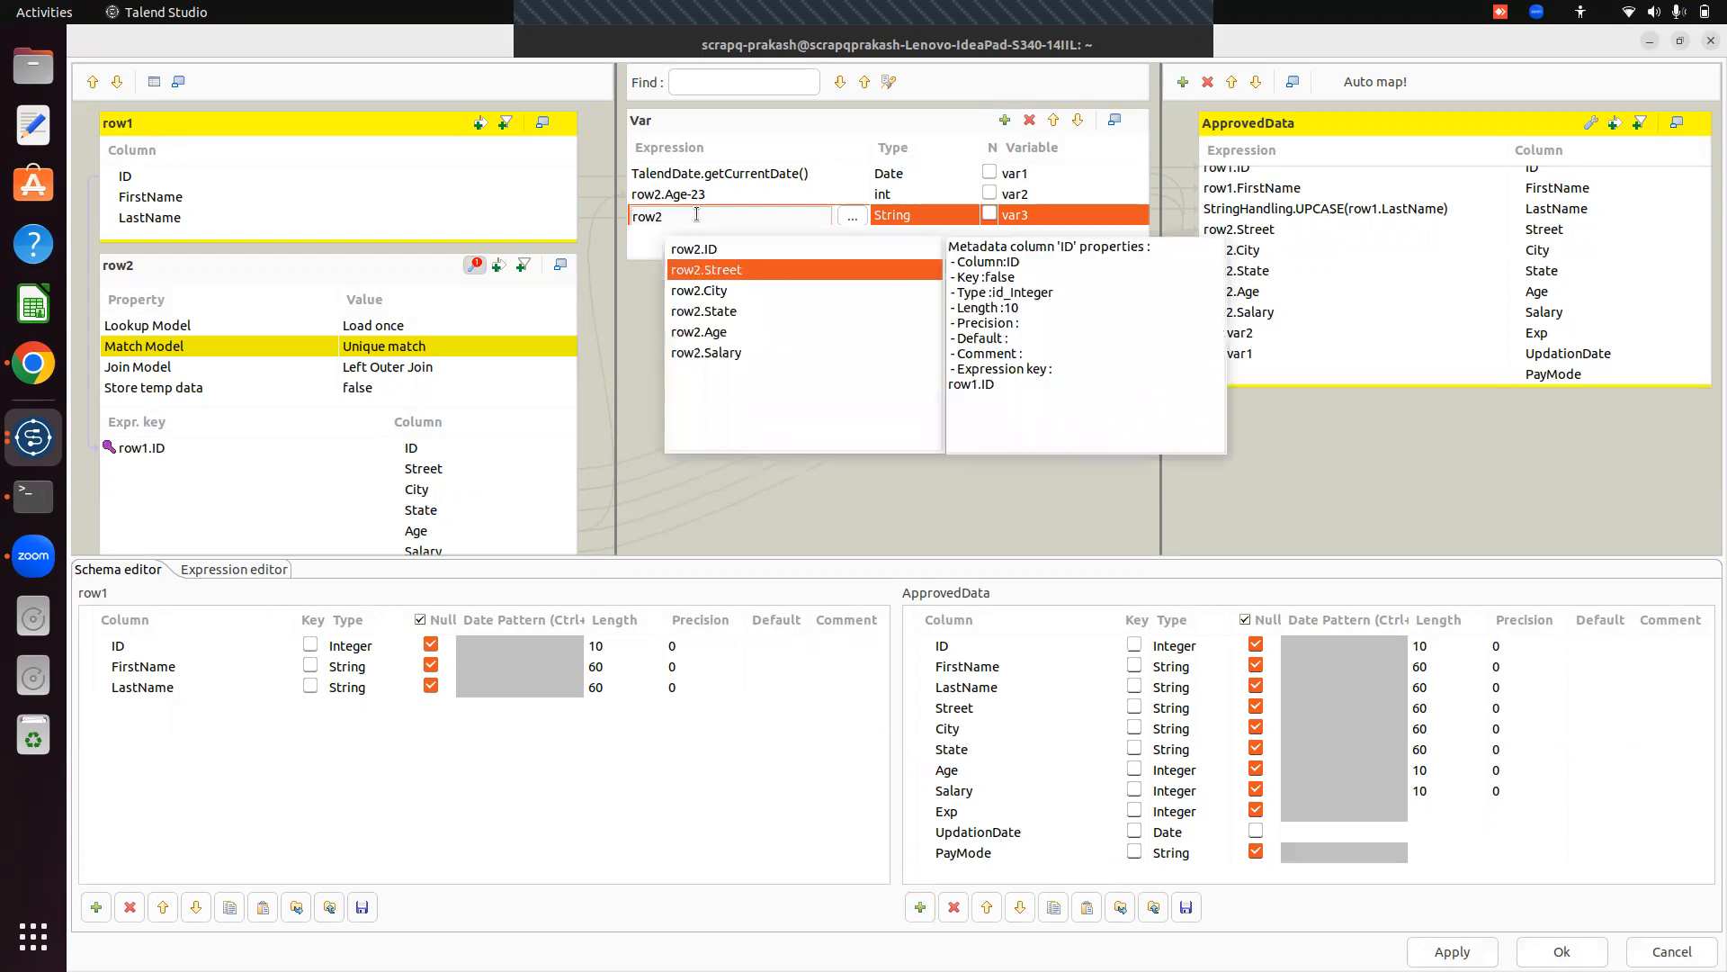
key("Return")
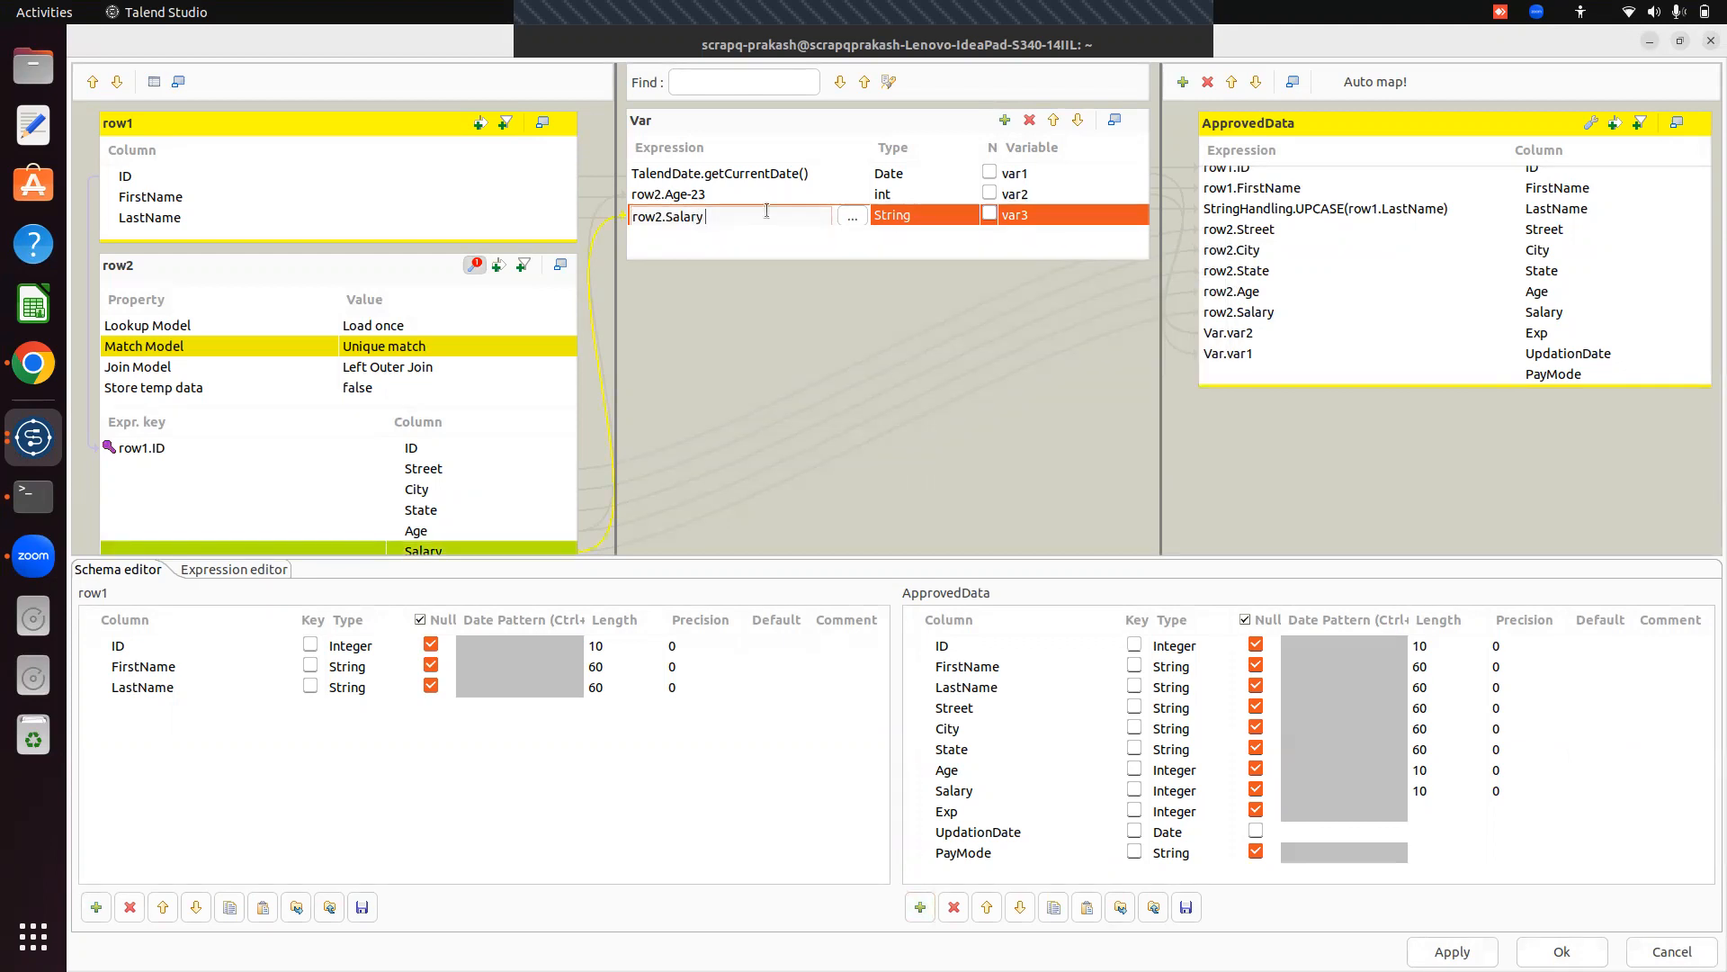
Open the third variable's expression in the Expression Builder and extend it to row2.Salary > 40000 &&.
left_click(851, 216)
left_click(621, 163)
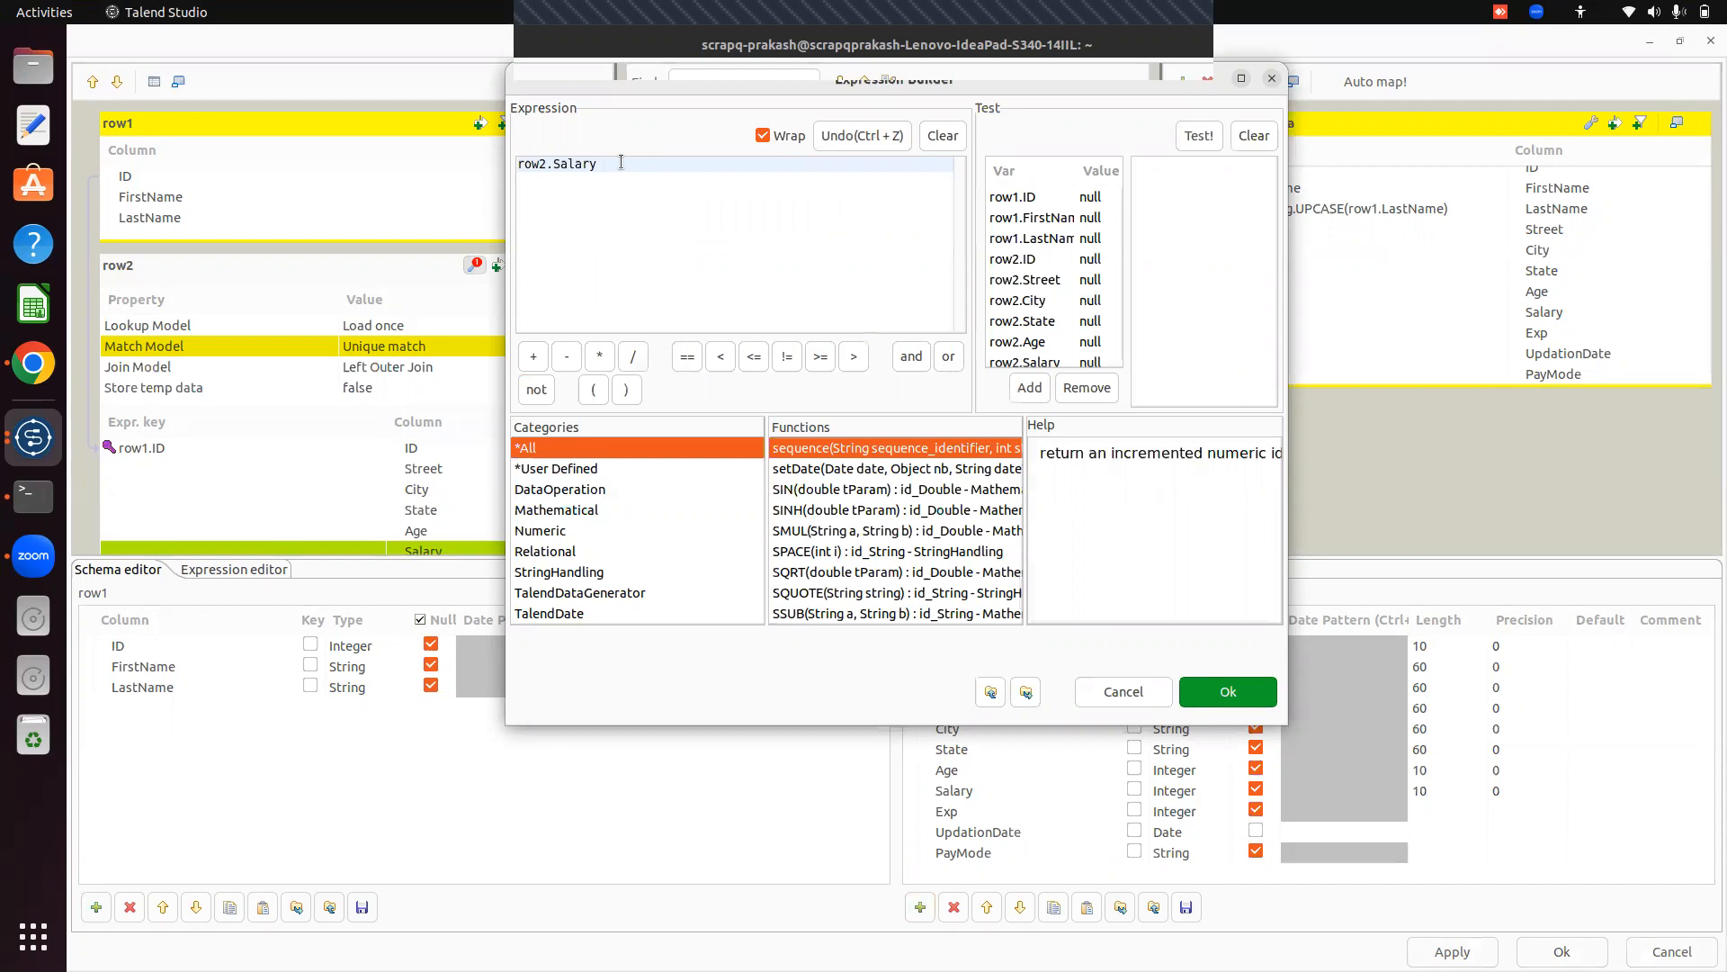
type("> ")
type("100")
type("0")
type("000")
type(" &&")
Append row2.Age after the && operator as the start of the second condition.
left_click_drag(1121, 232, 1119, 329)
type("r")
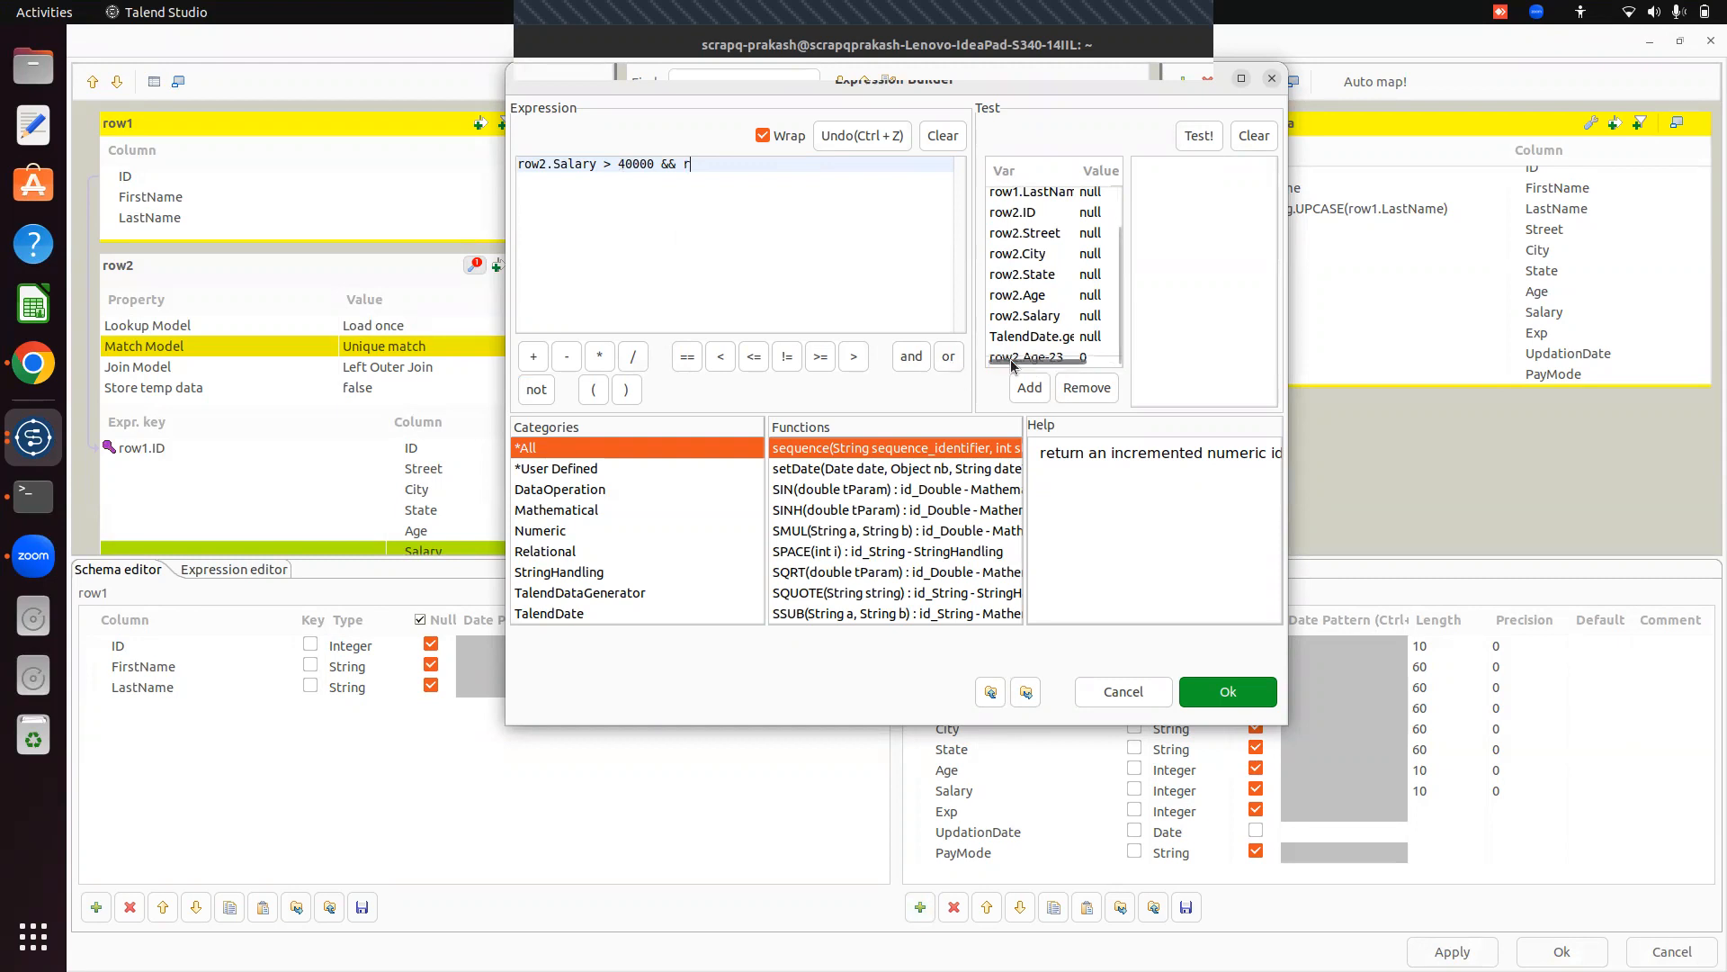
type("ow")
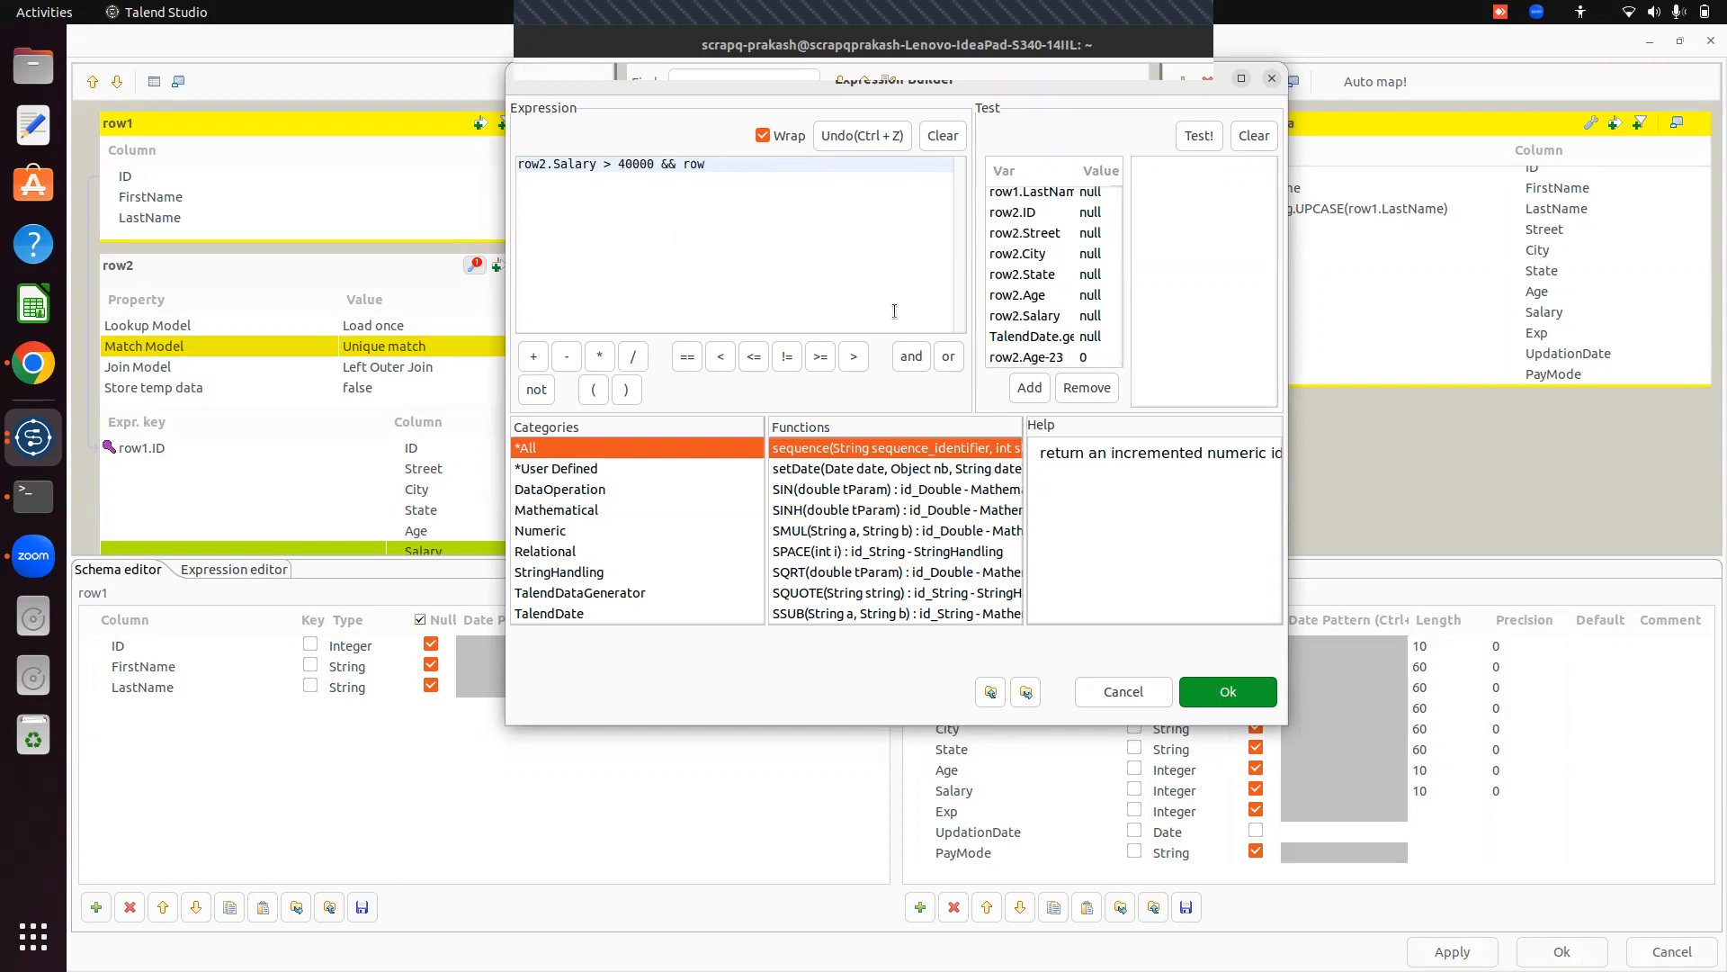
type("2.")
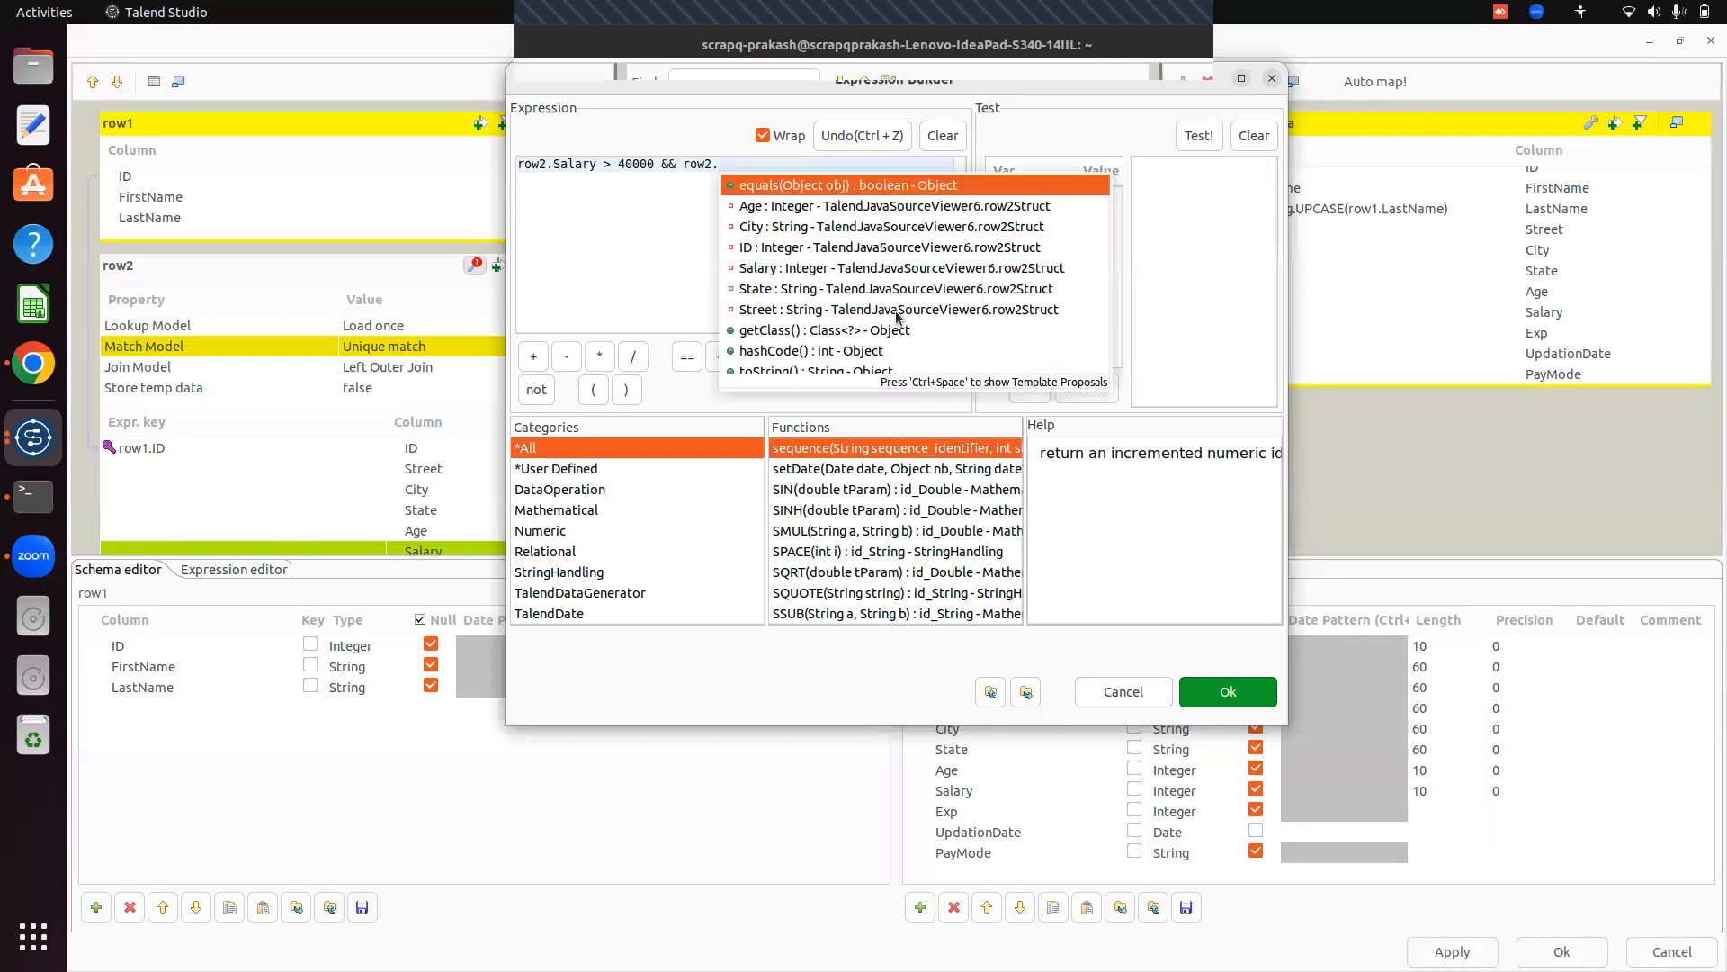
type("A")
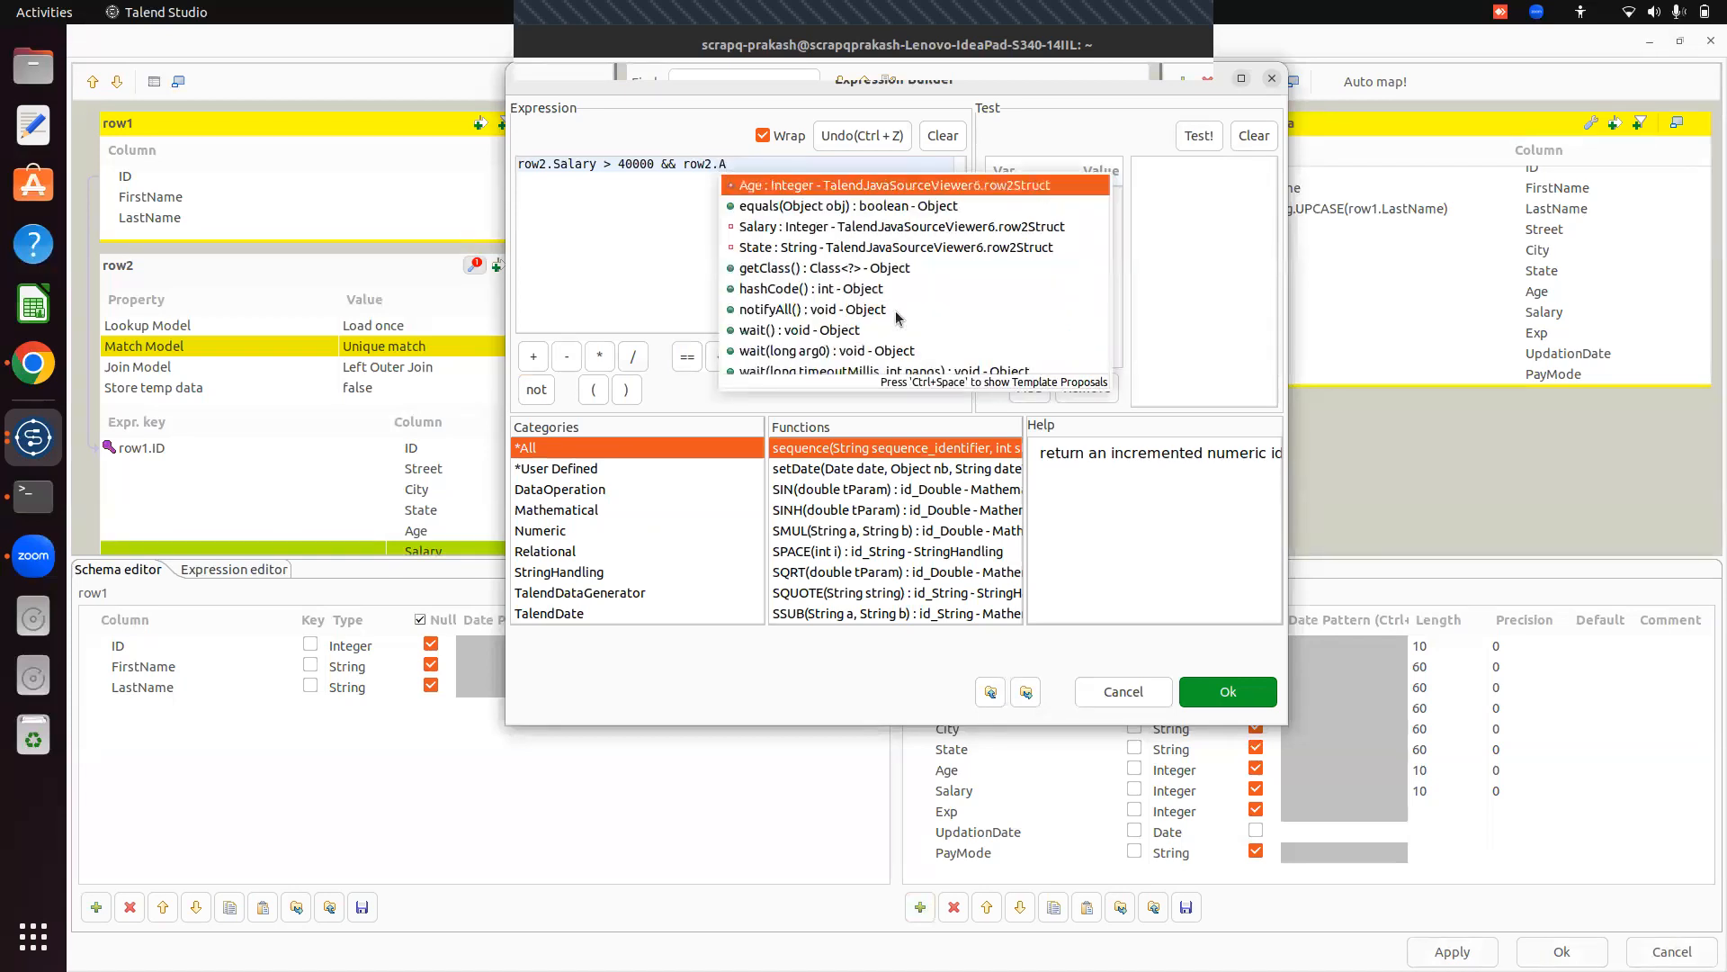
key("BackSpace")
key("BackSpace")
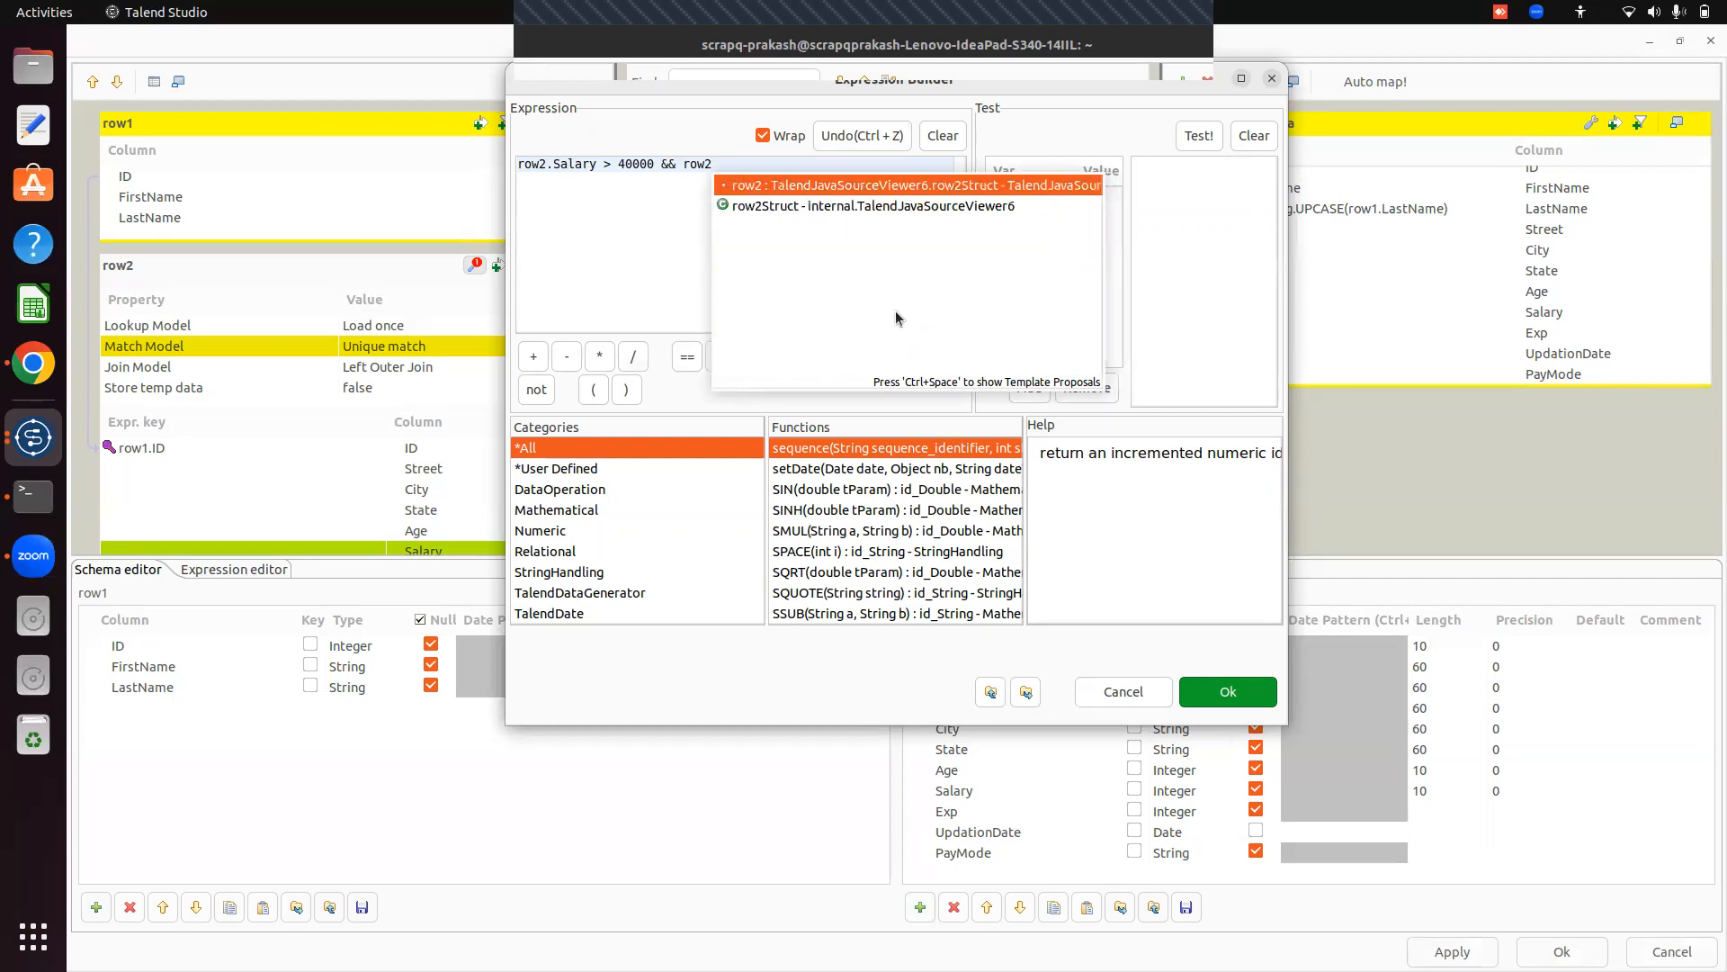
left_click(601, 275)
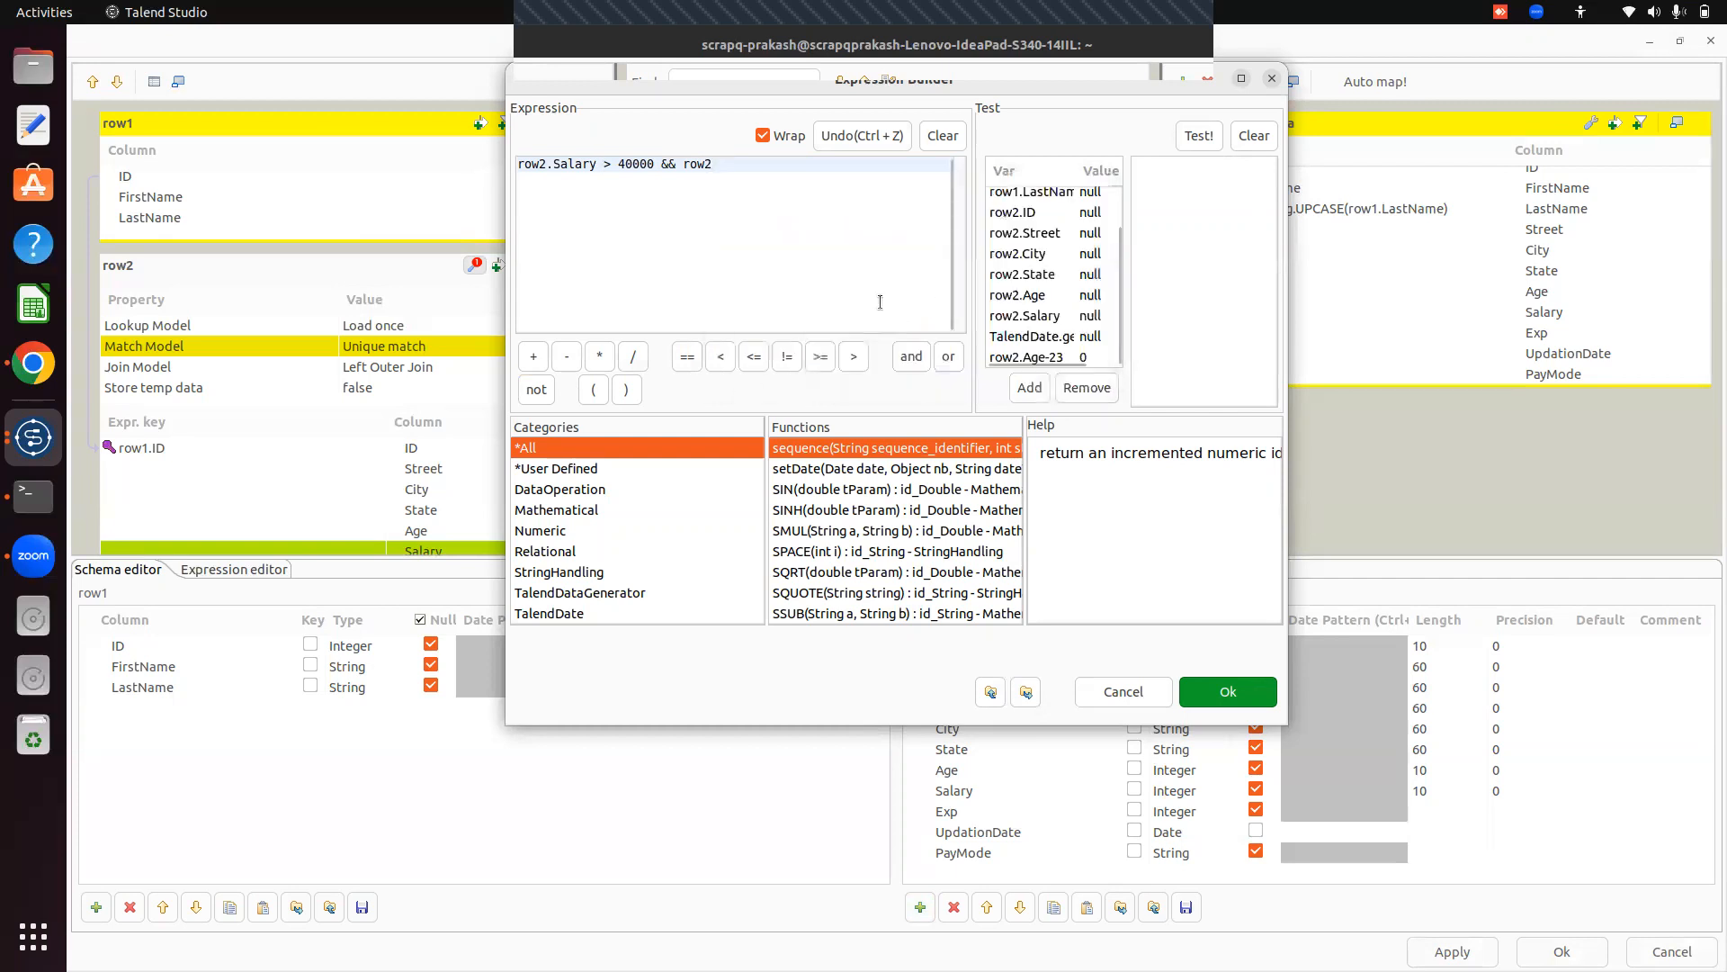
left_click(736, 168)
type(".Ag")
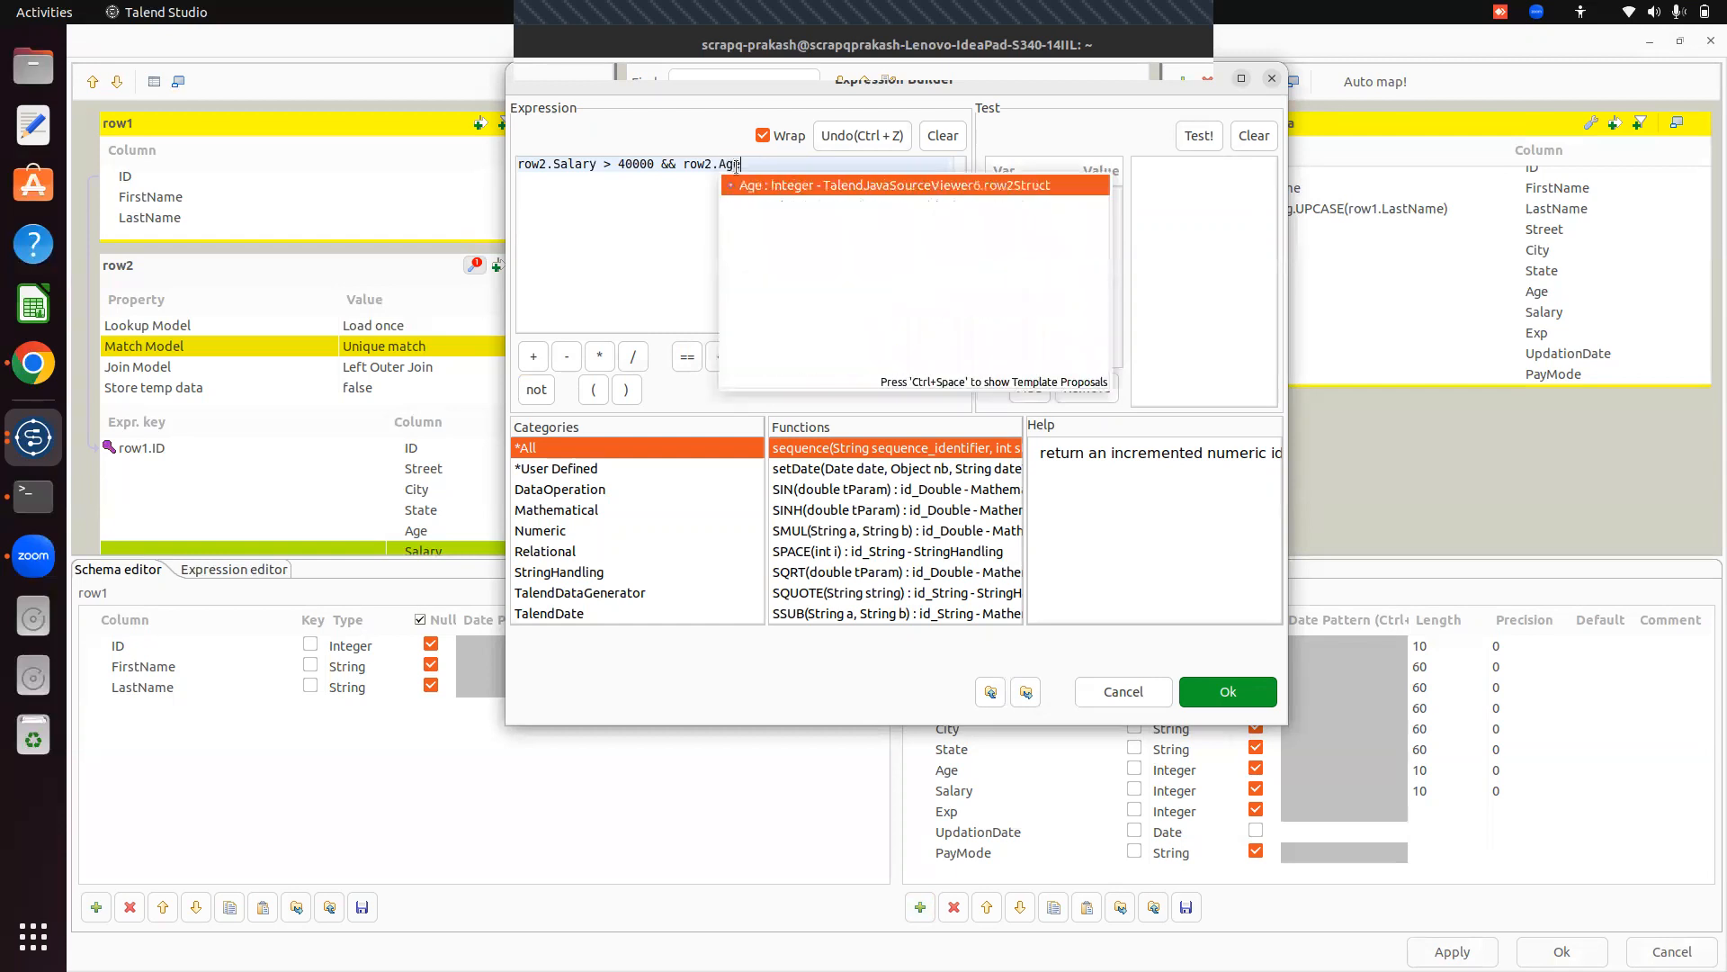
type("e ")
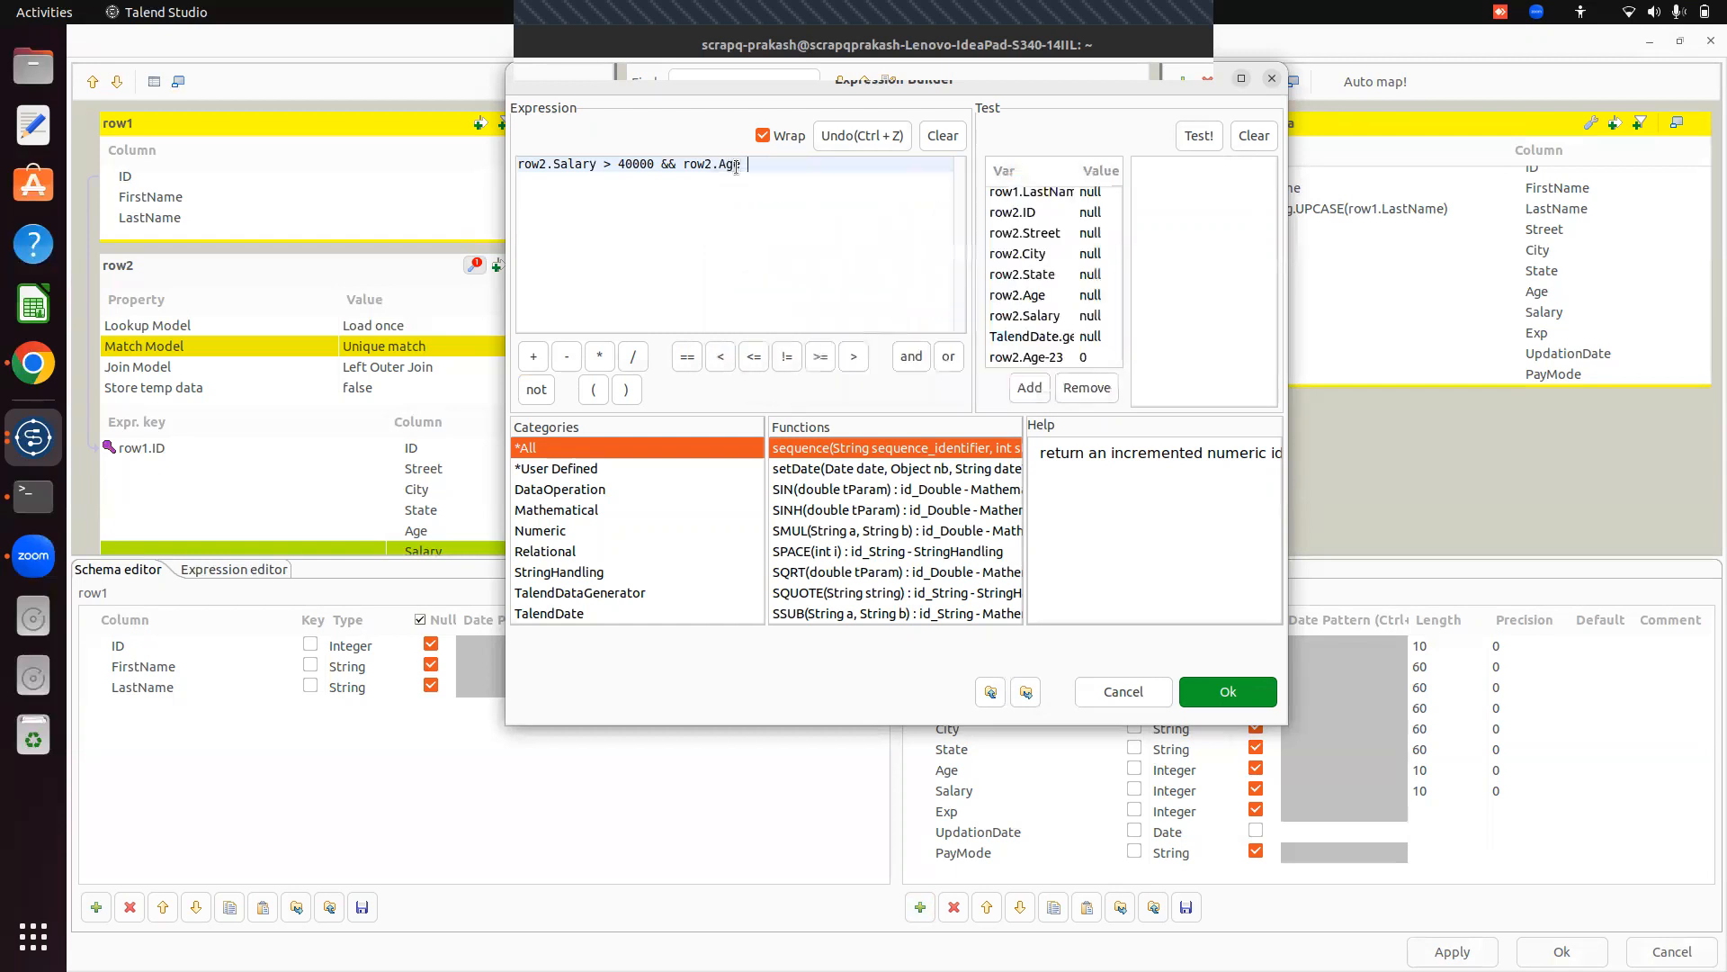
Complete the expression with -23 < 4 ?"High": "Medium" after row2.Age and accept it.
type("-23 <4")
key("BackSpace")
type("4")
key("BackSpace")
type("?")
key("BackSpace")
type("\"High\" : \"Media")
key("BackSpace")
type("um\"")
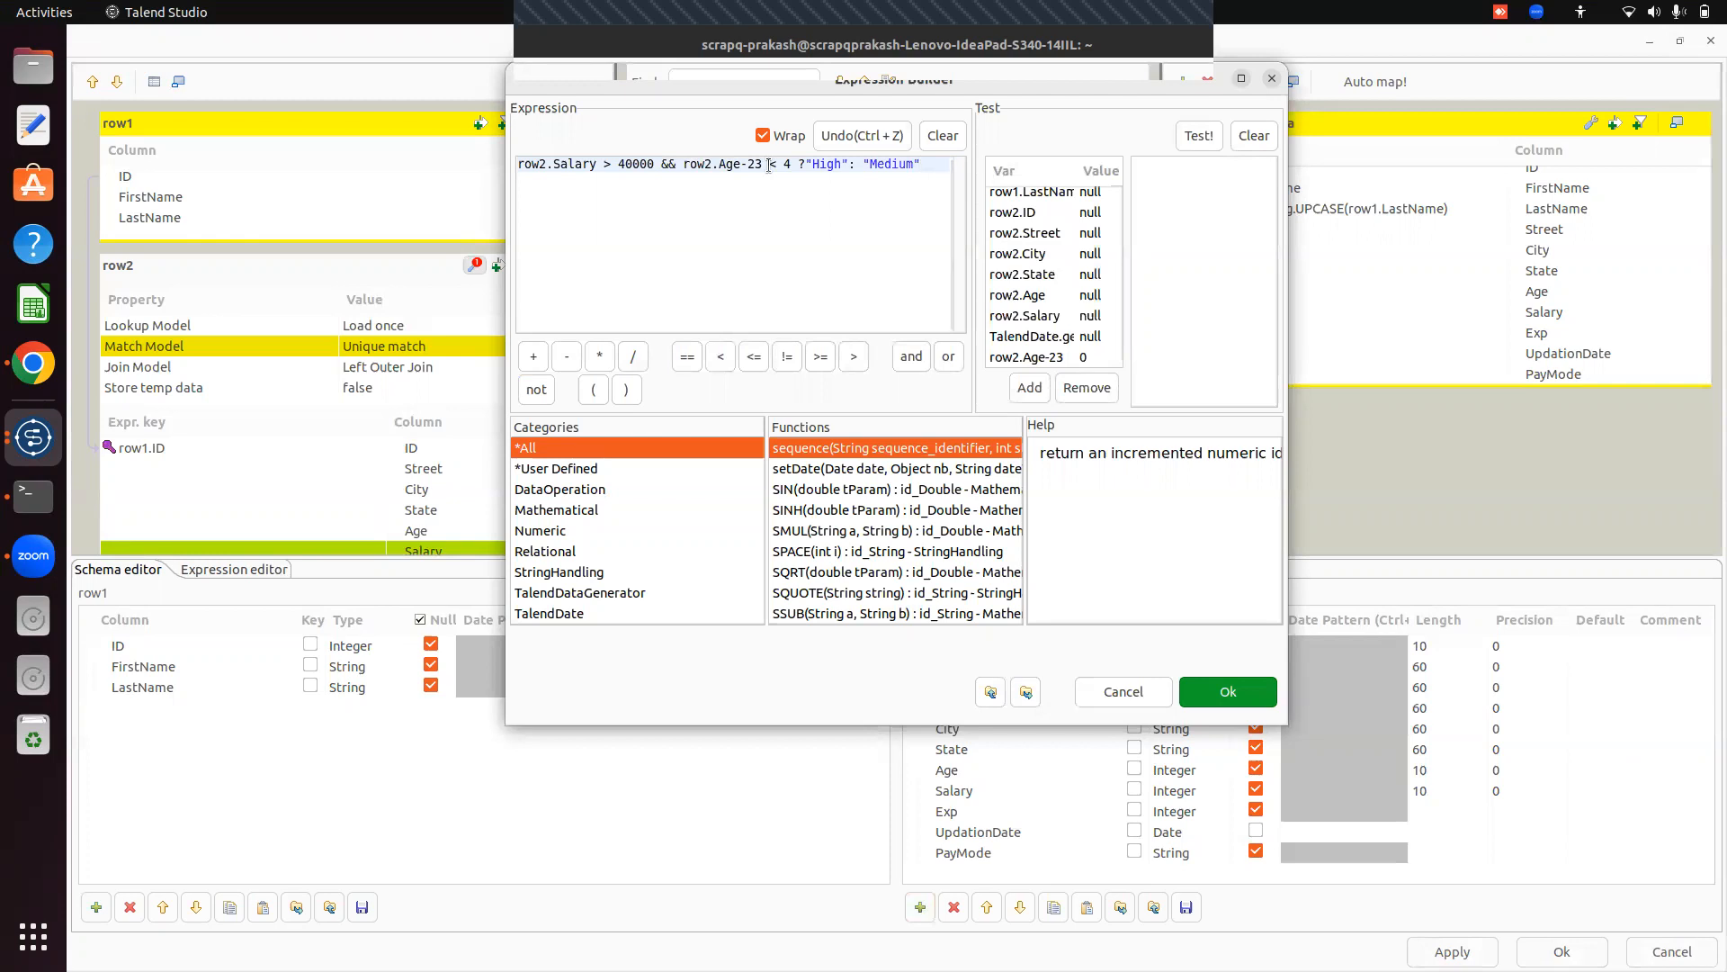
left_click(1216, 694)
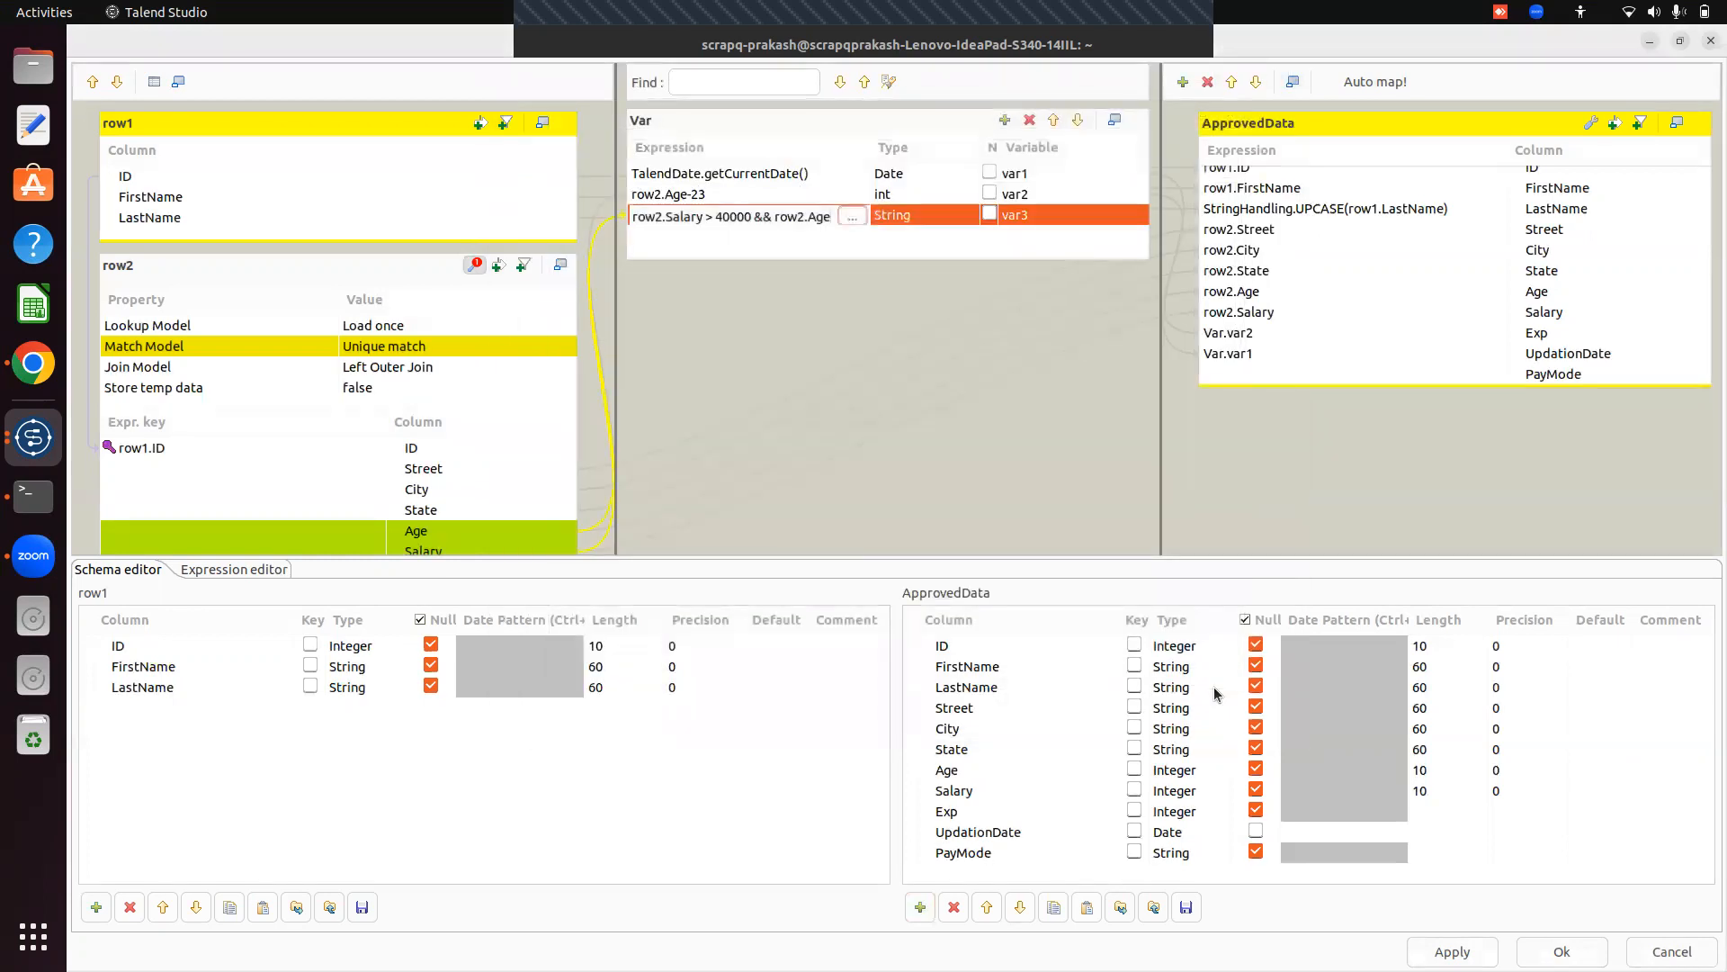
Map var3 to the PayMode column of ApprovedData, then accept the mapping and propagate the changes.
left_click_drag(1059, 213, 1205, 374)
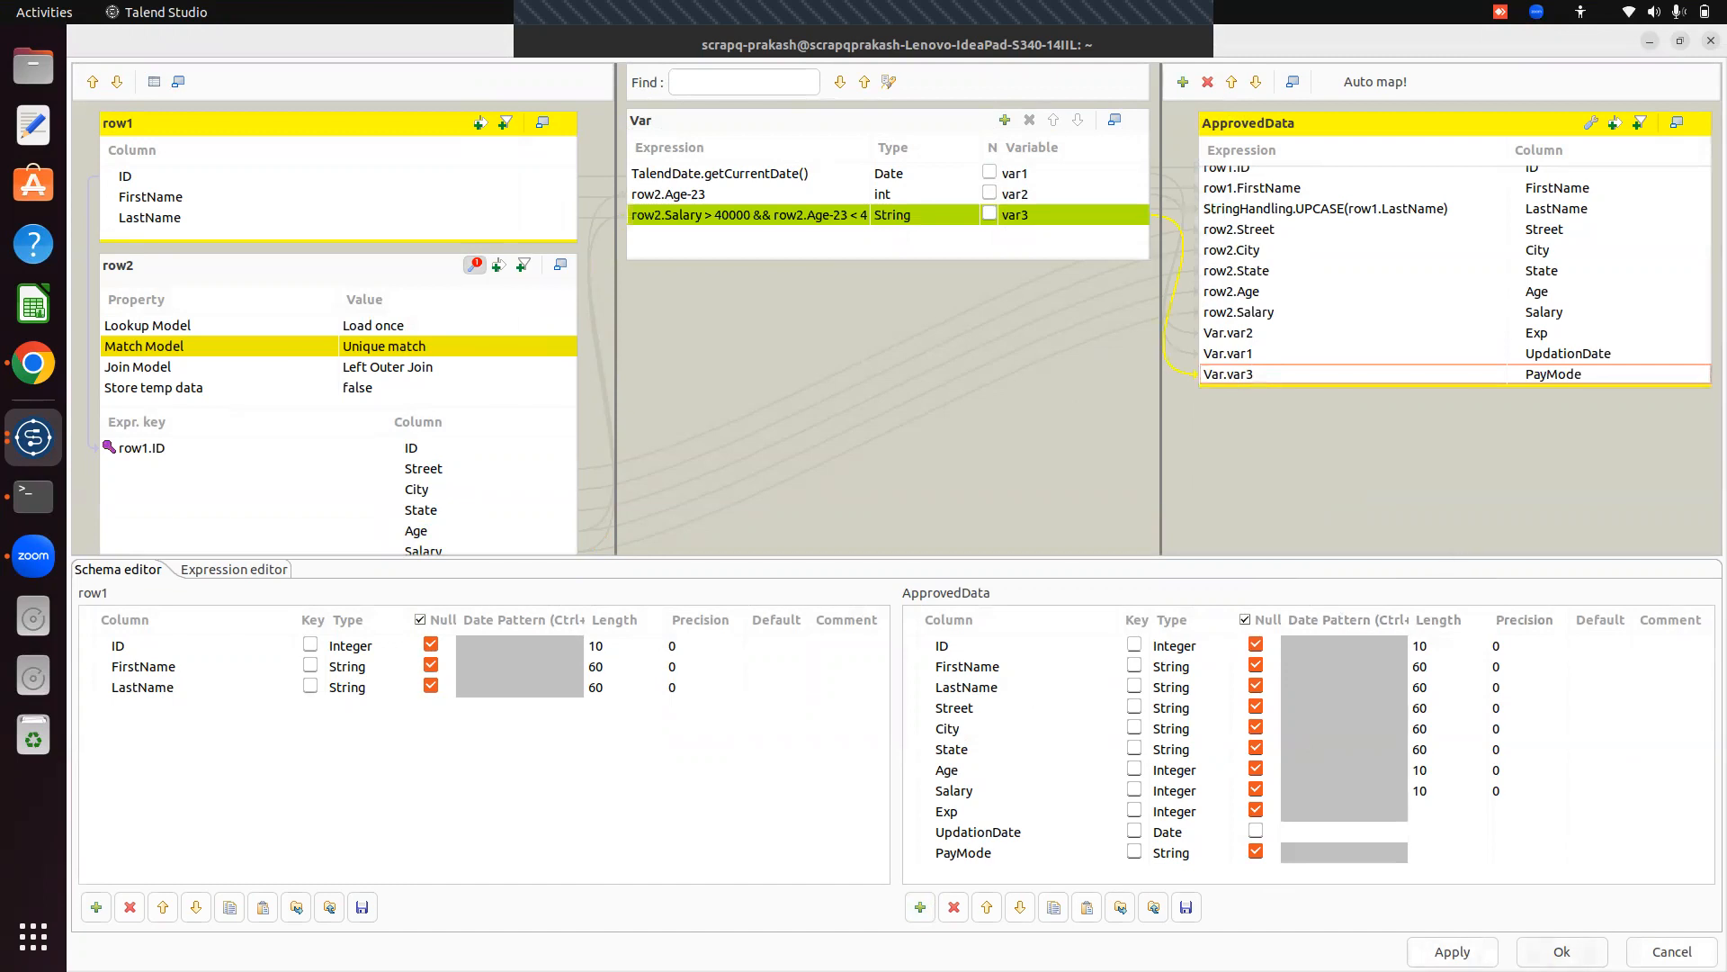
left_click(1562, 951)
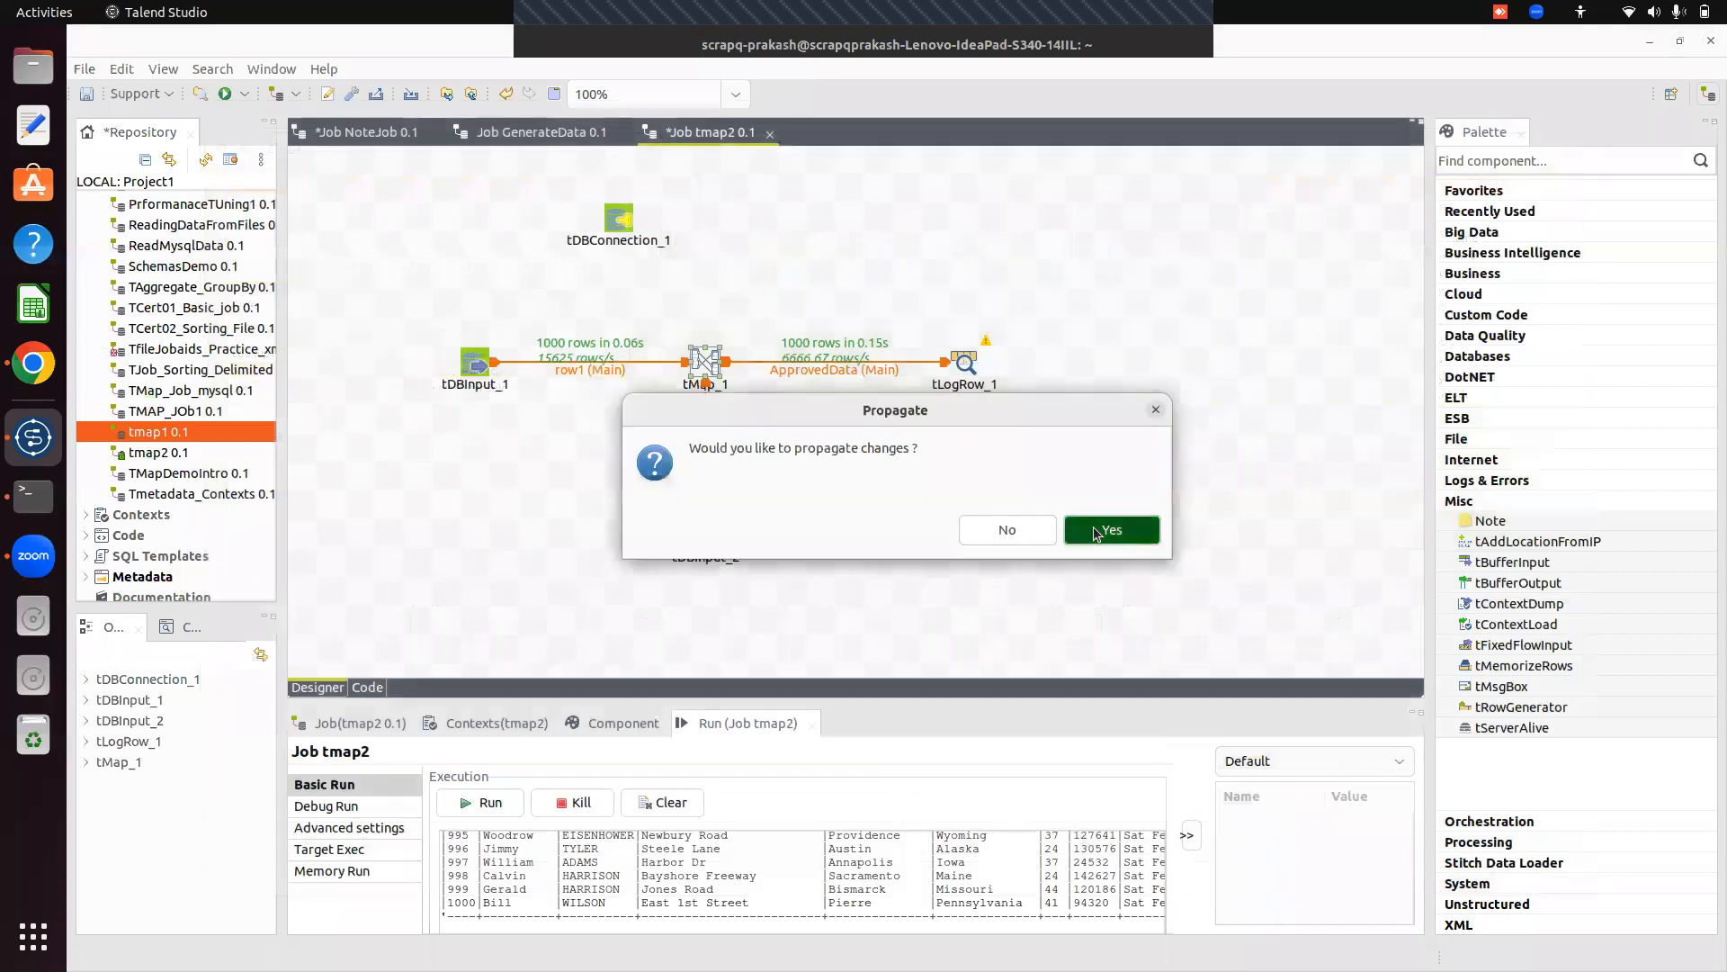
left_click(1093, 529)
Enlarge the execution output area, clear the previous output and run tmap2 with the PayMode mapping.
left_click_drag(1031, 701, 982, 592)
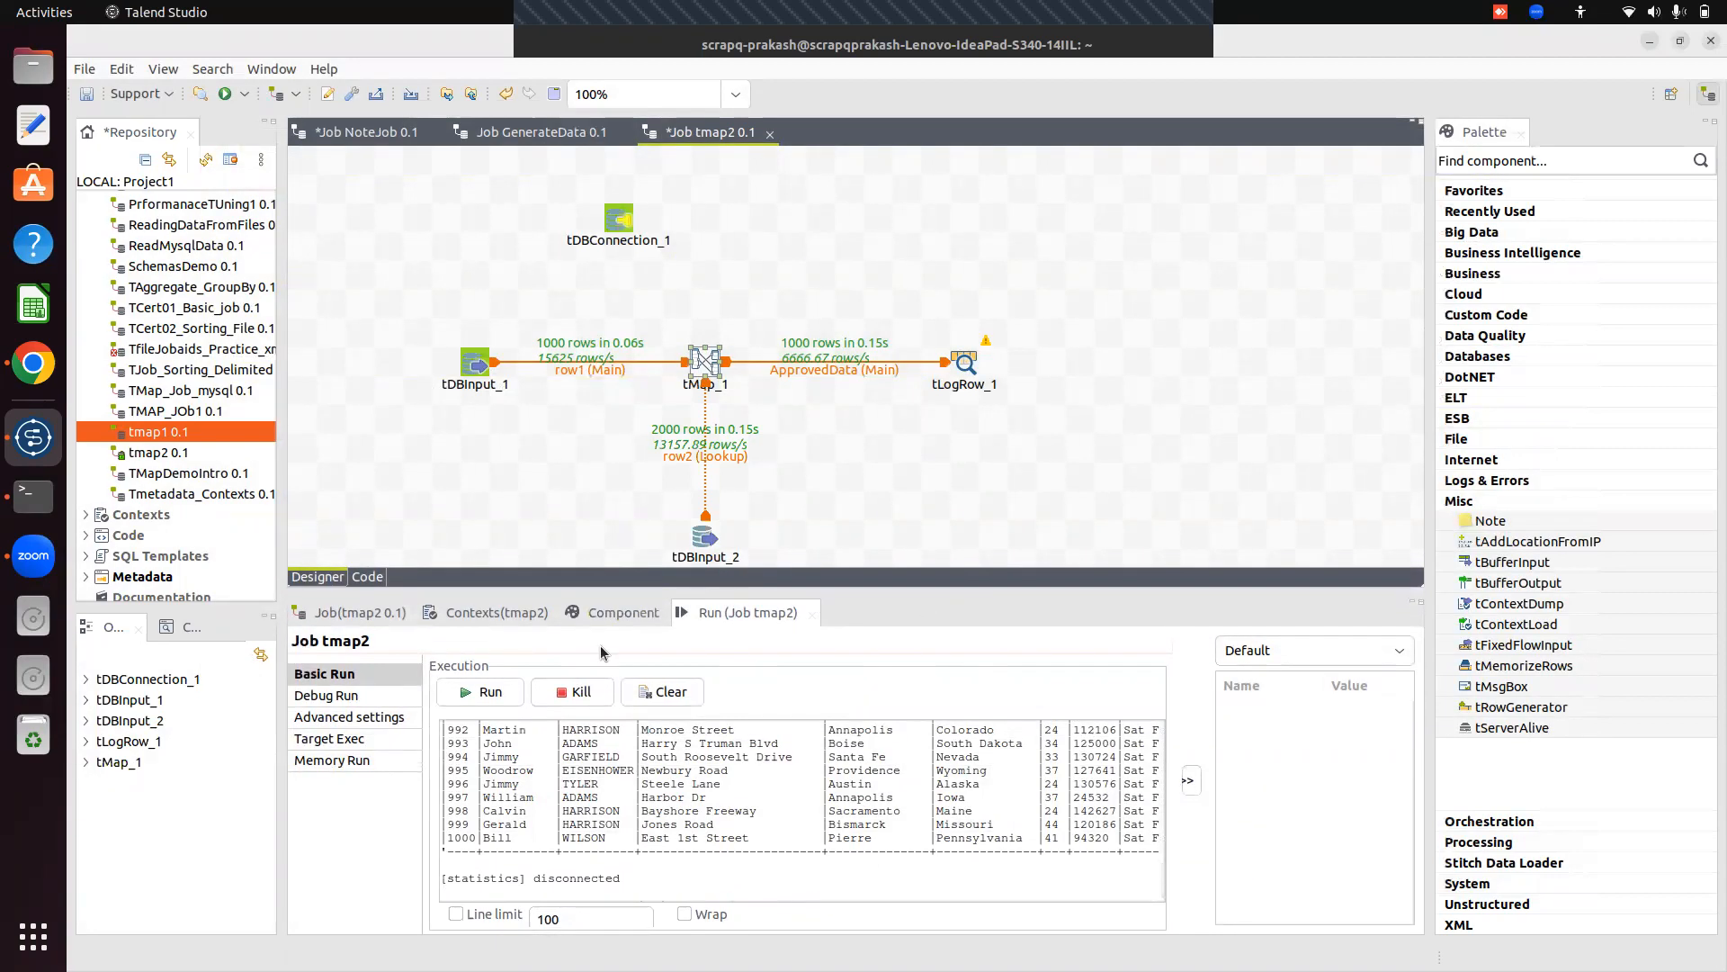
left_click(671, 694)
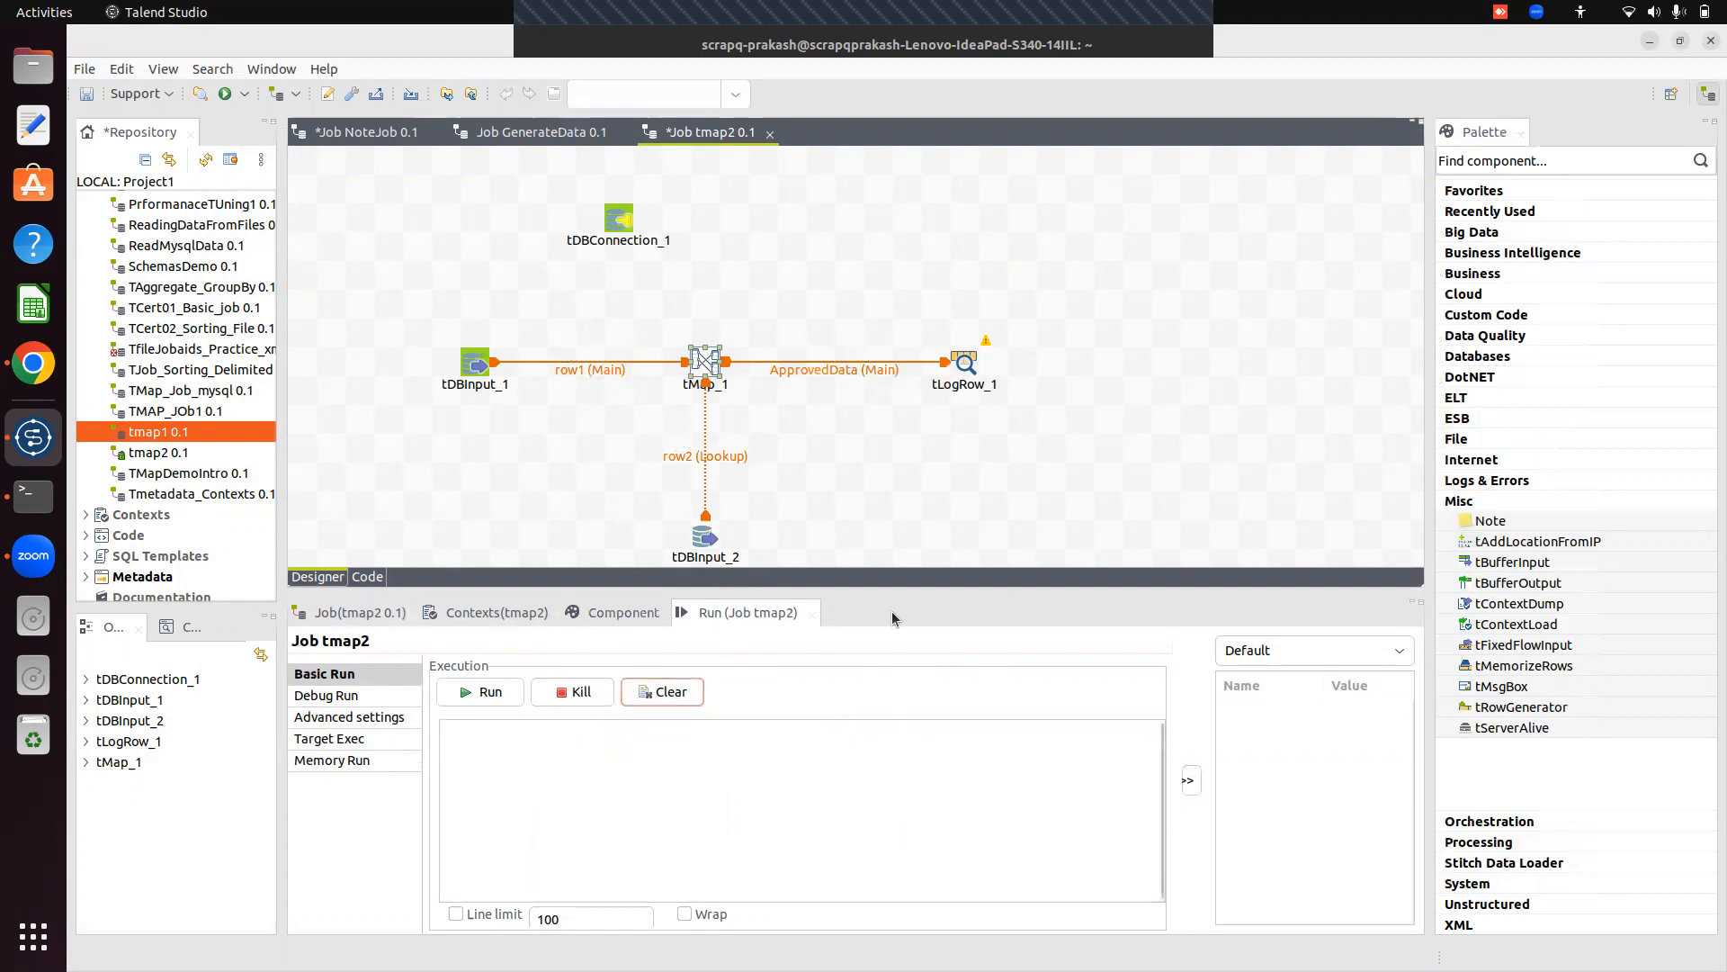
left_click_drag(910, 591, 911, 418)
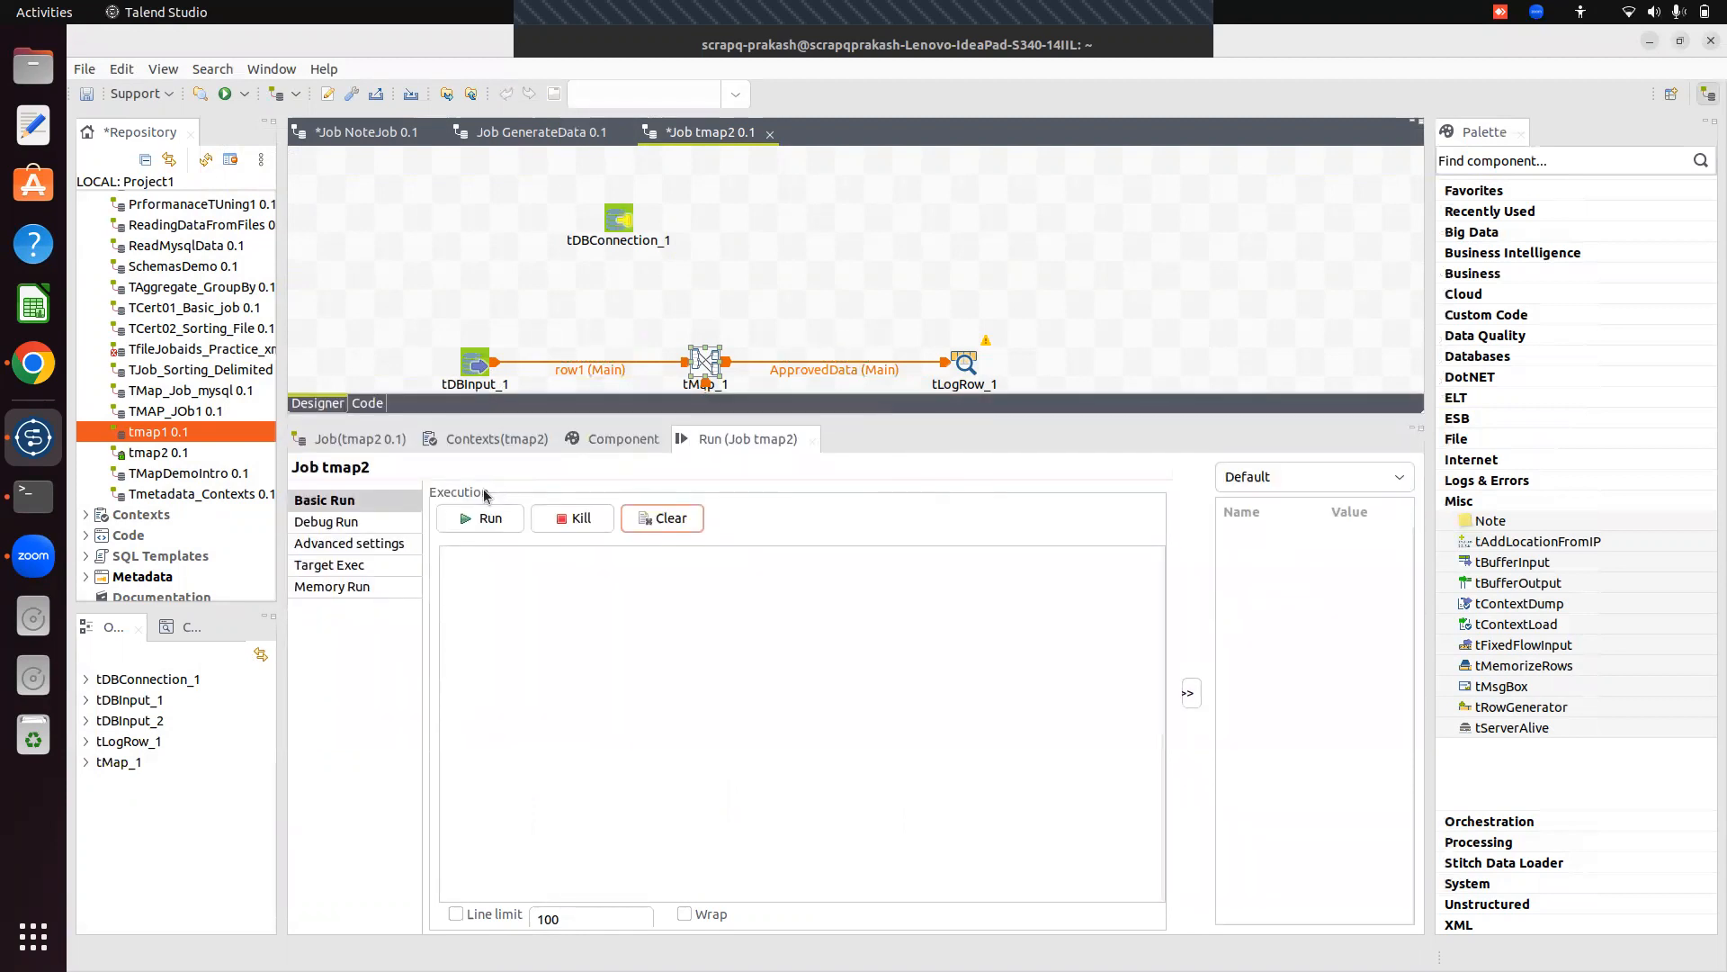
left_click(488, 519)
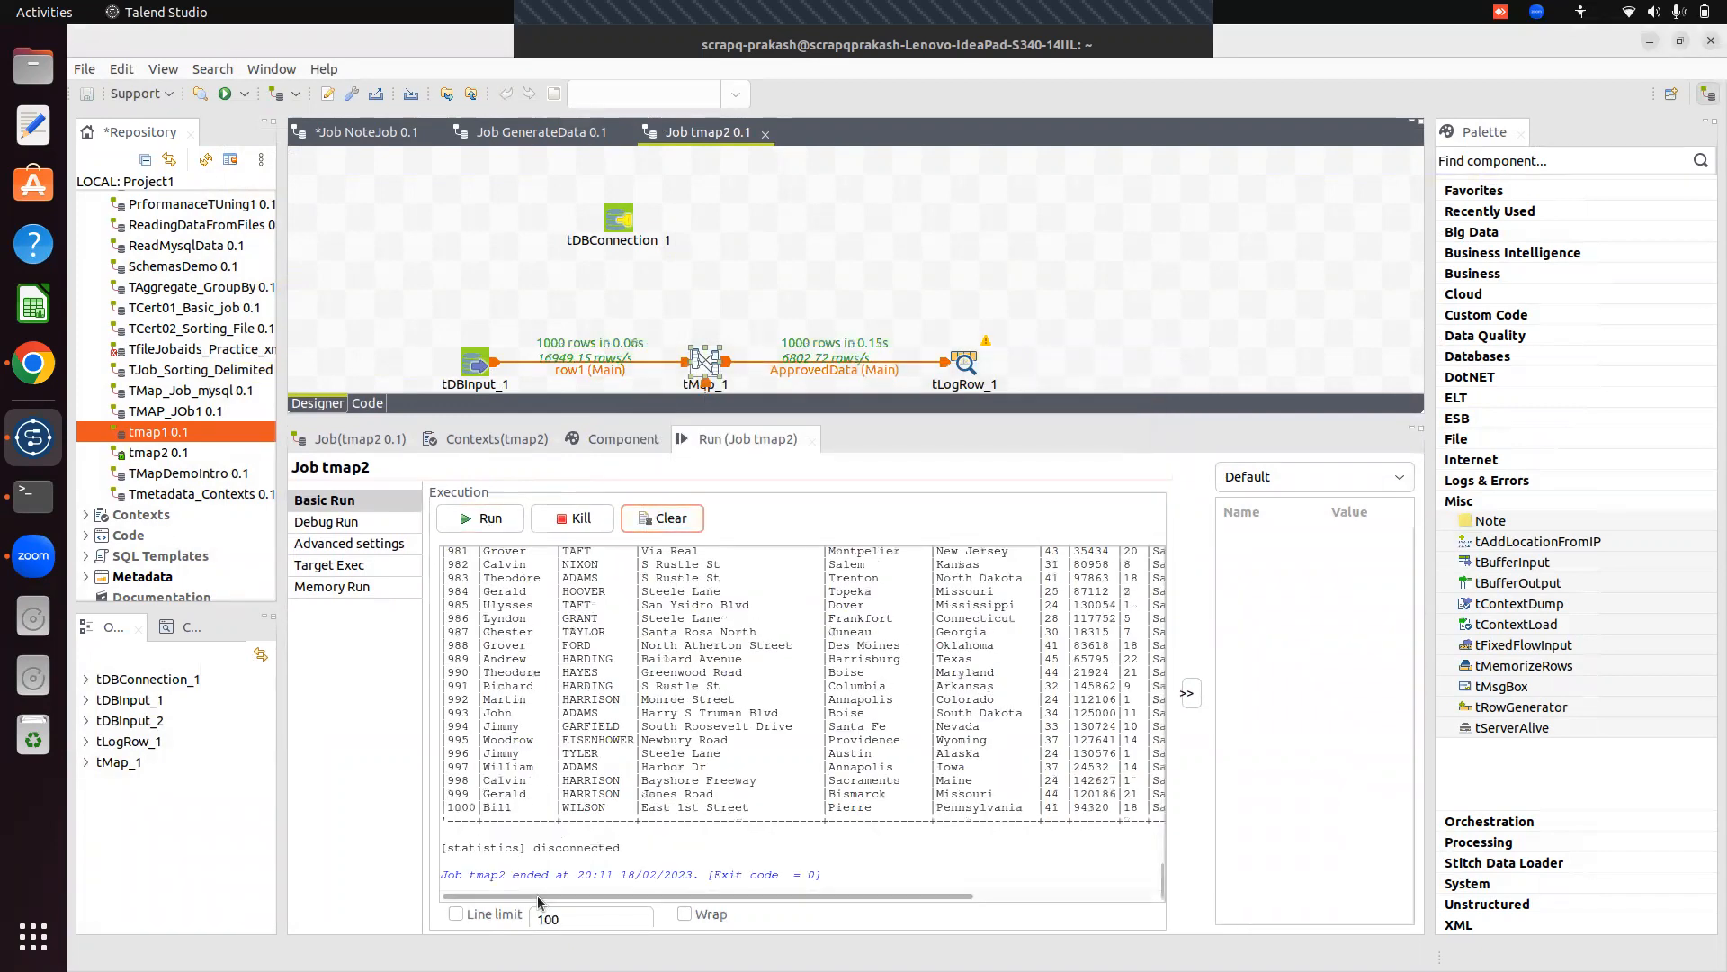
Examine the PayMode values in the tLogRow_1 output from the last rows up to the table header.
left_click_drag(538, 902, 727, 903)
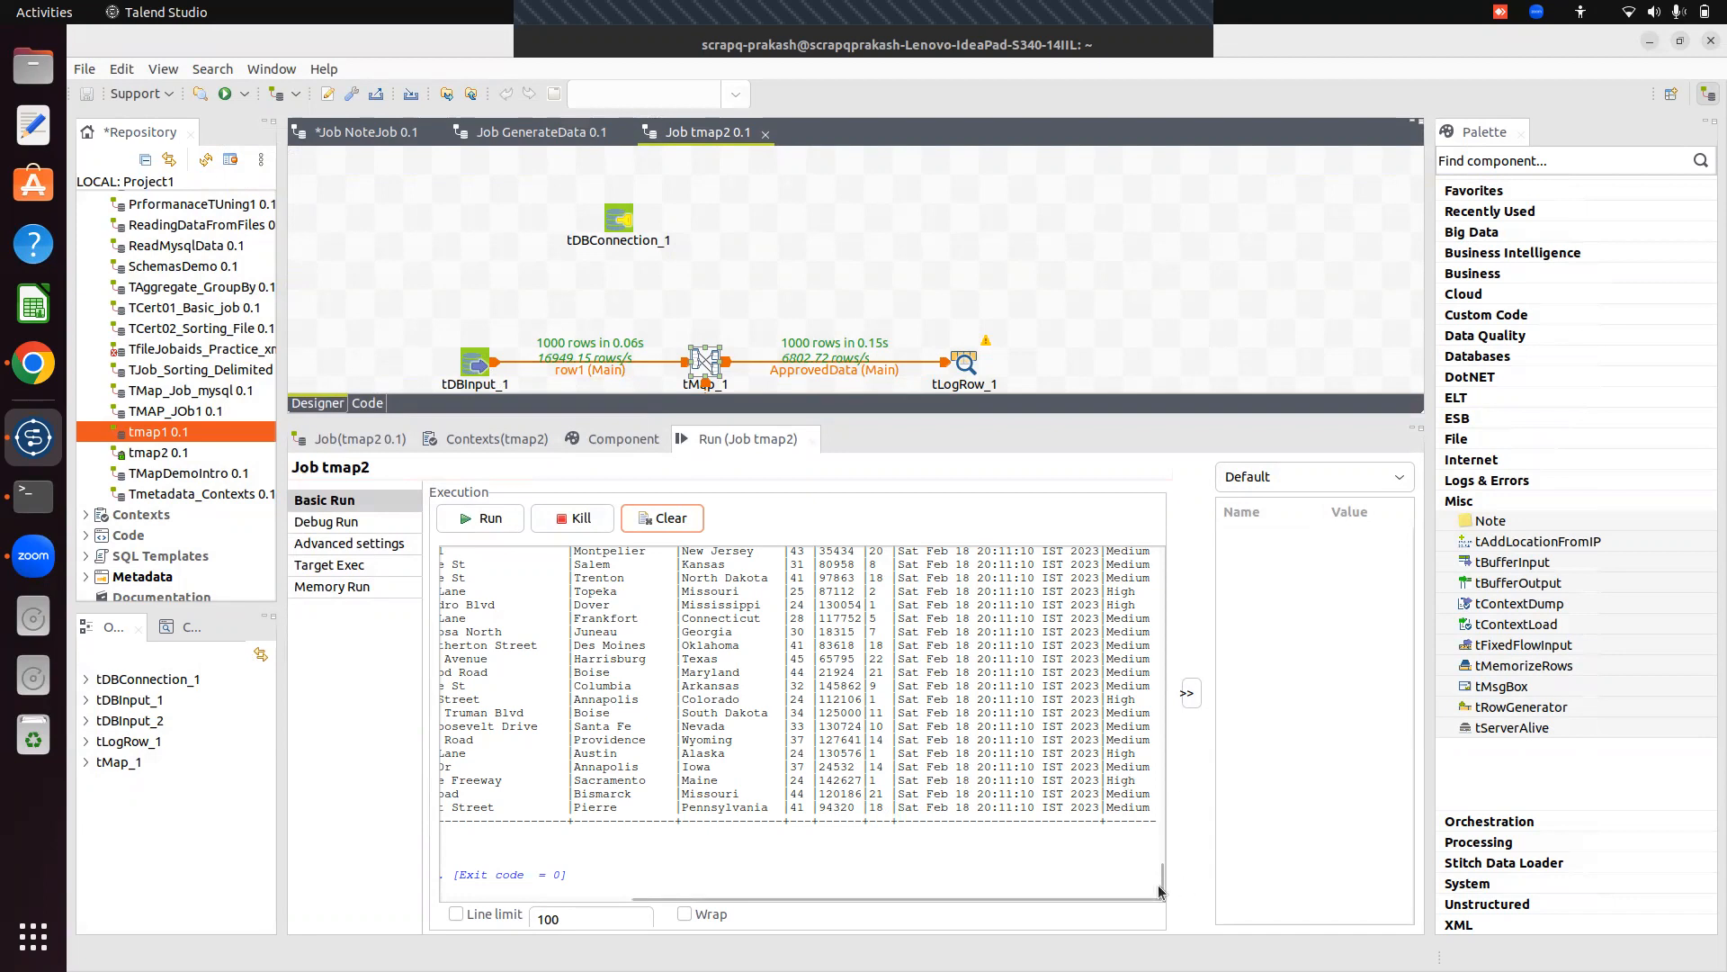
scroll(1159, 883, "up", 5)
left_click_drag(1160, 838, 1160, 576)
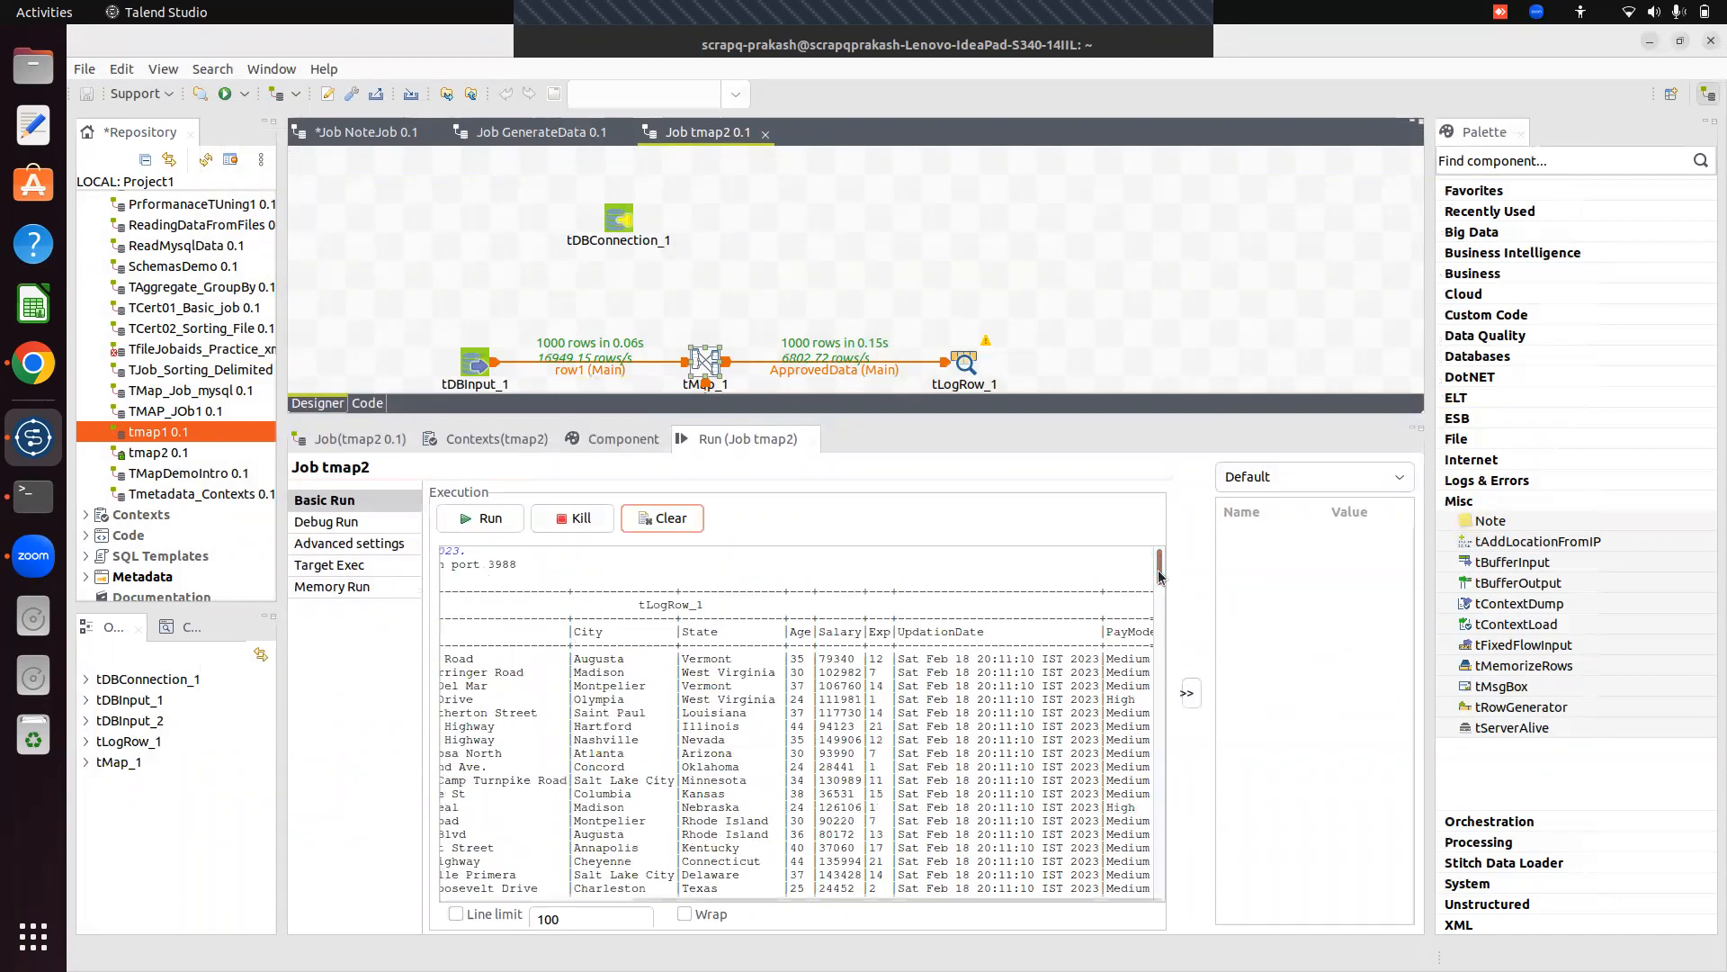
Reopen tMap_1, filter the ApprovedData output with the expression Var.var3.equals("High") and accept the mapping.
left_click_drag(849, 415, 855, 639)
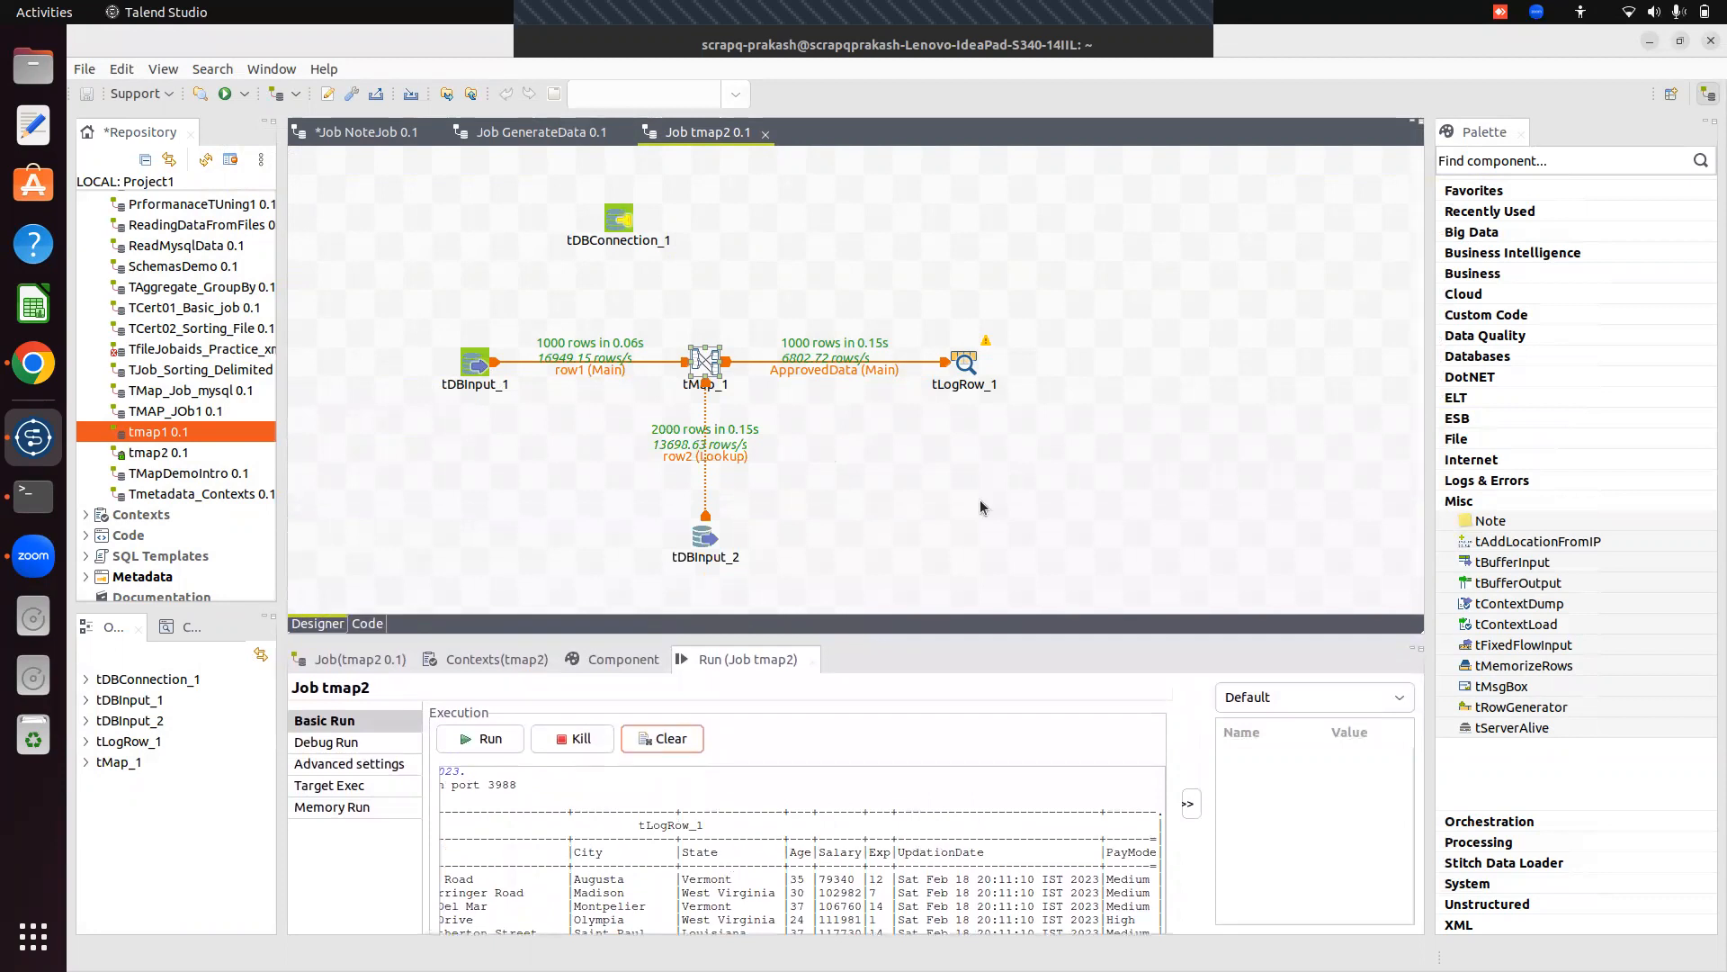
left_click(707, 358)
double_click(707, 358)
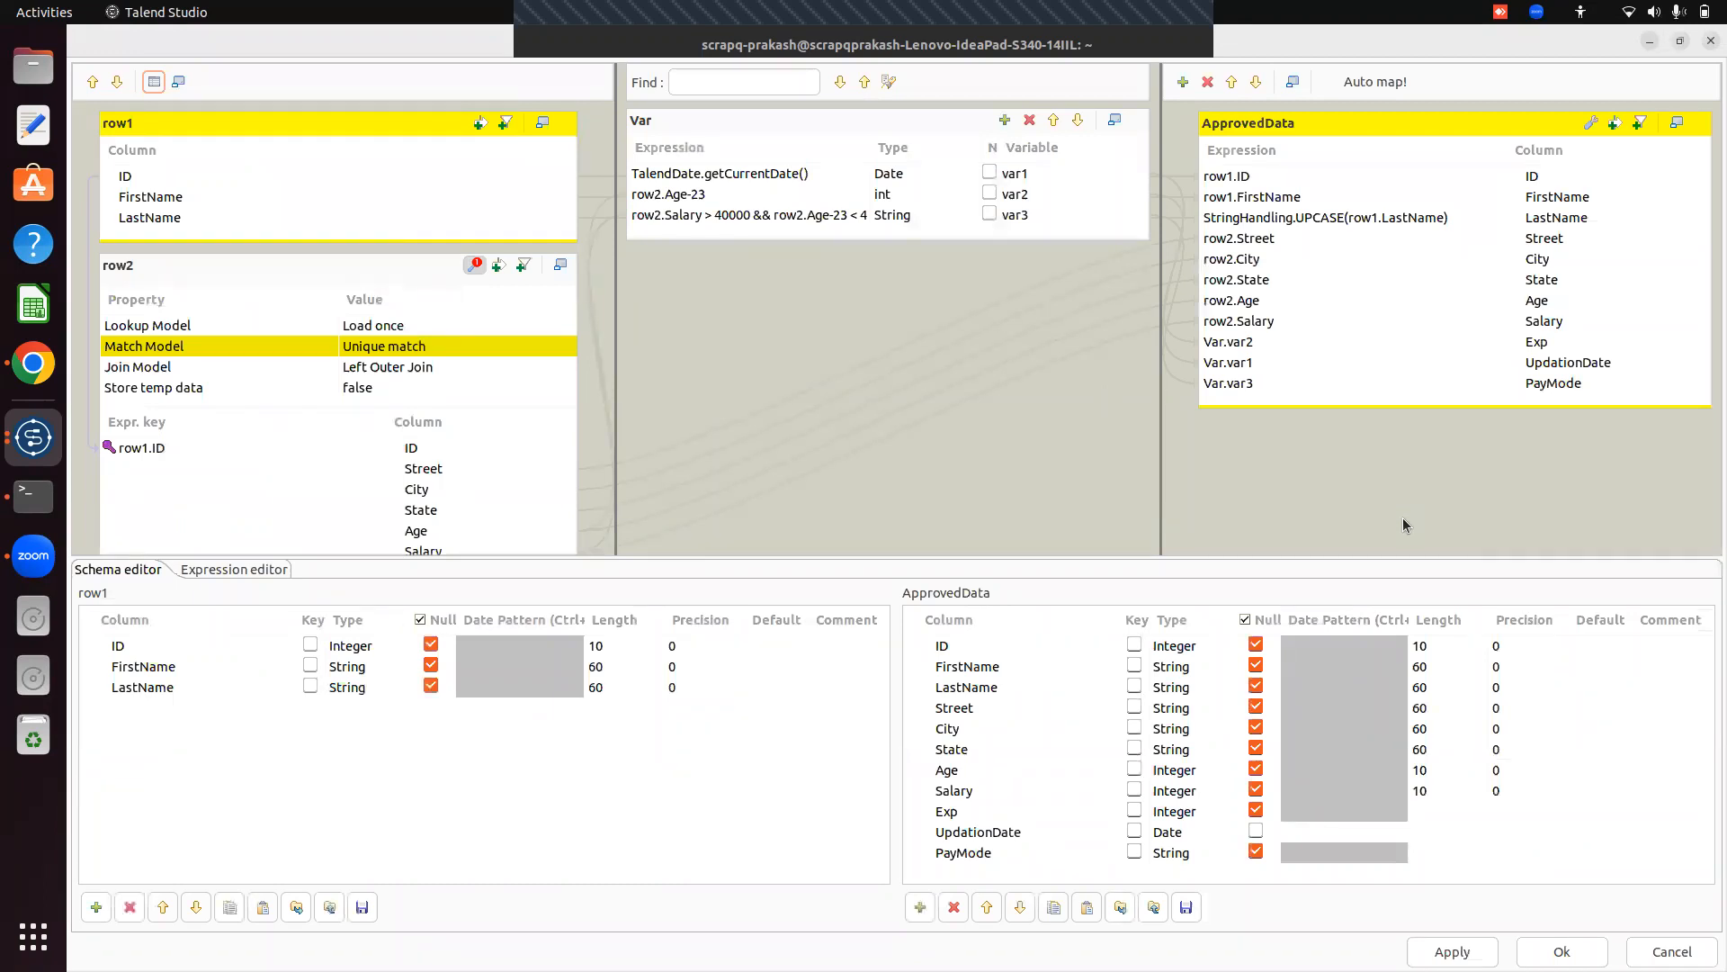
left_click(1590, 124)
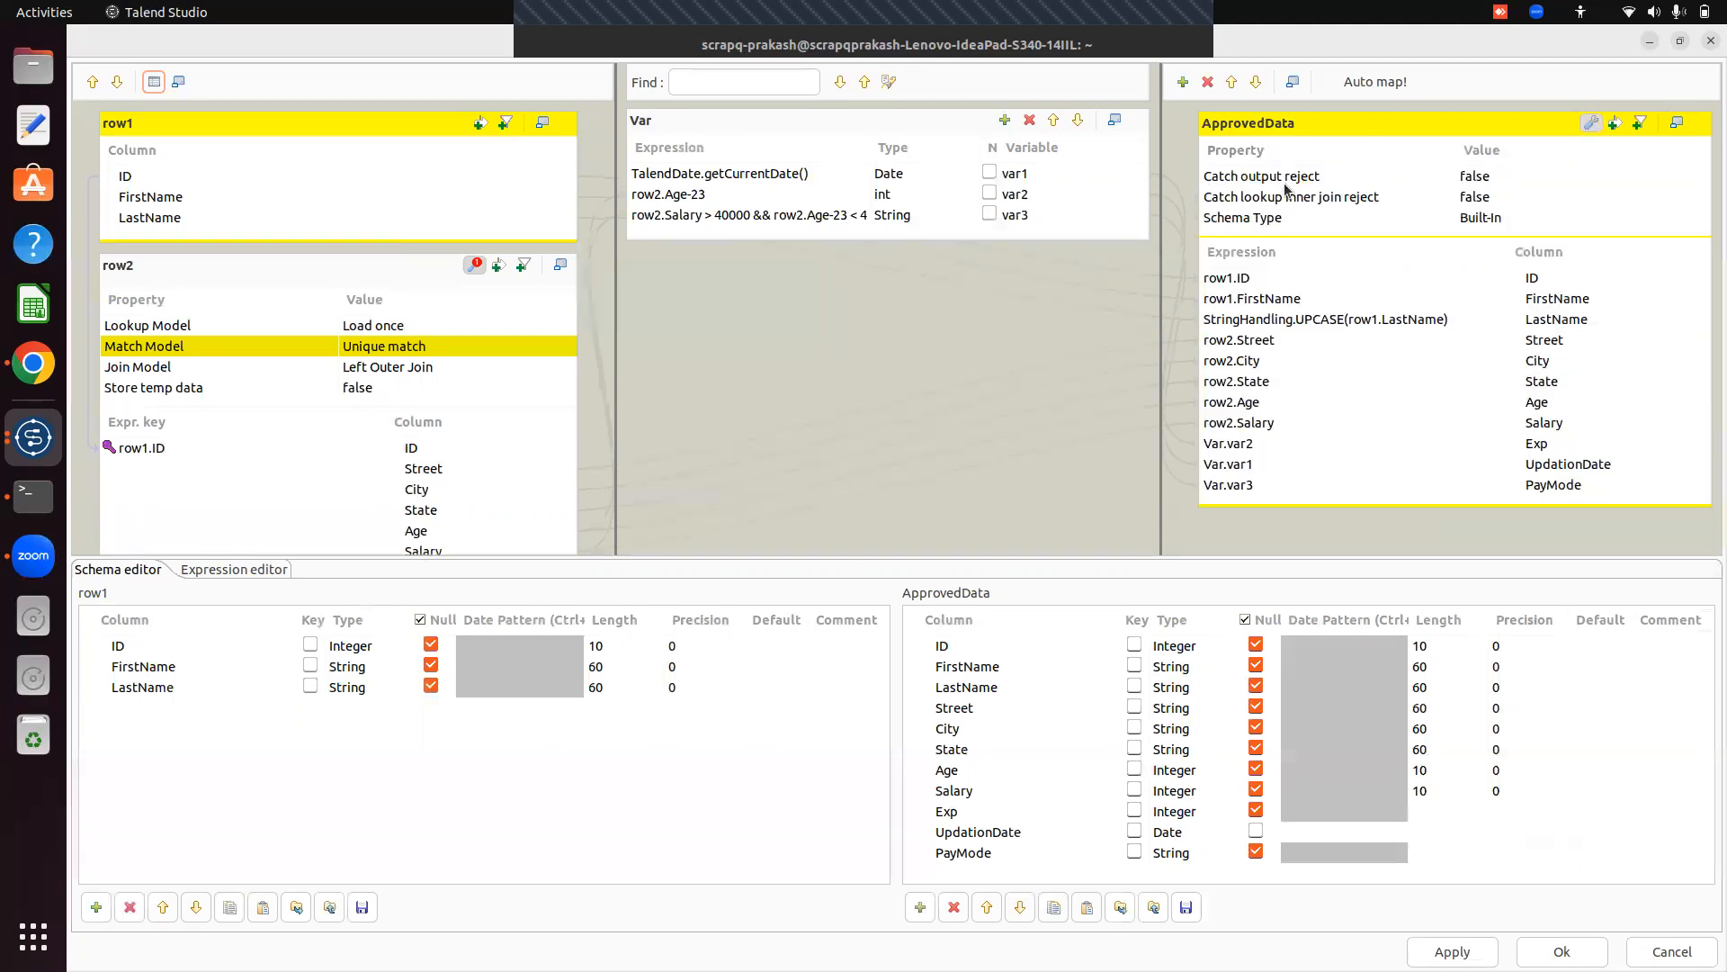
left_click(1590, 124)
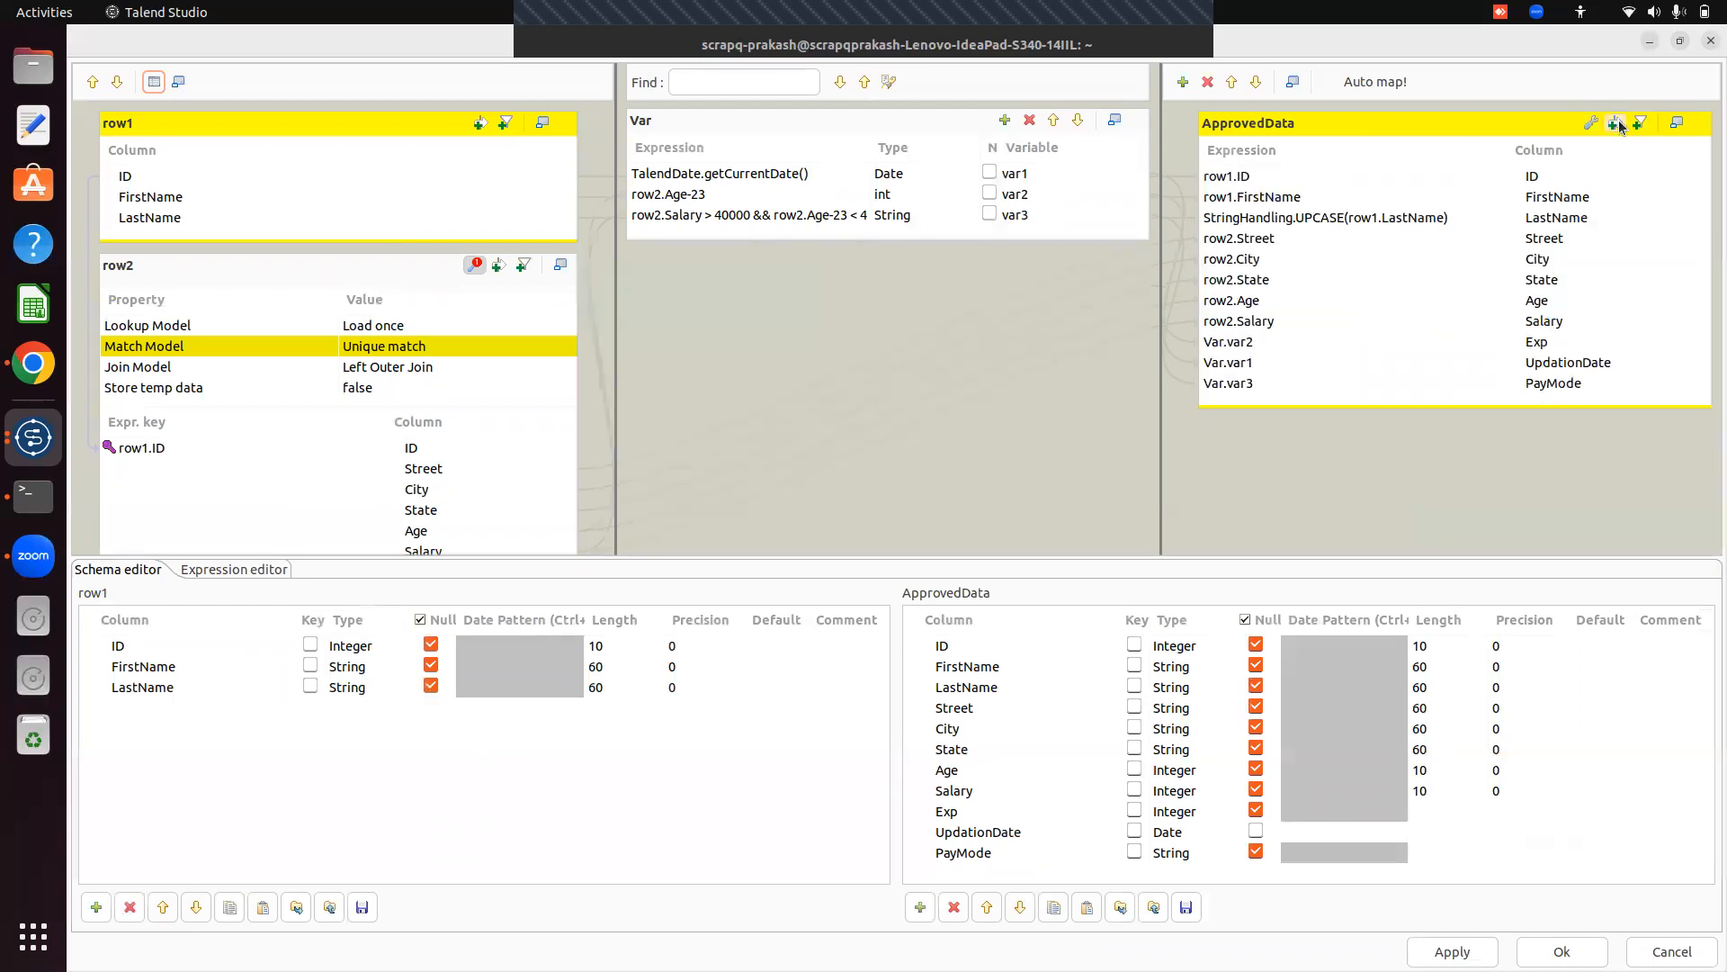
left_click(1615, 122)
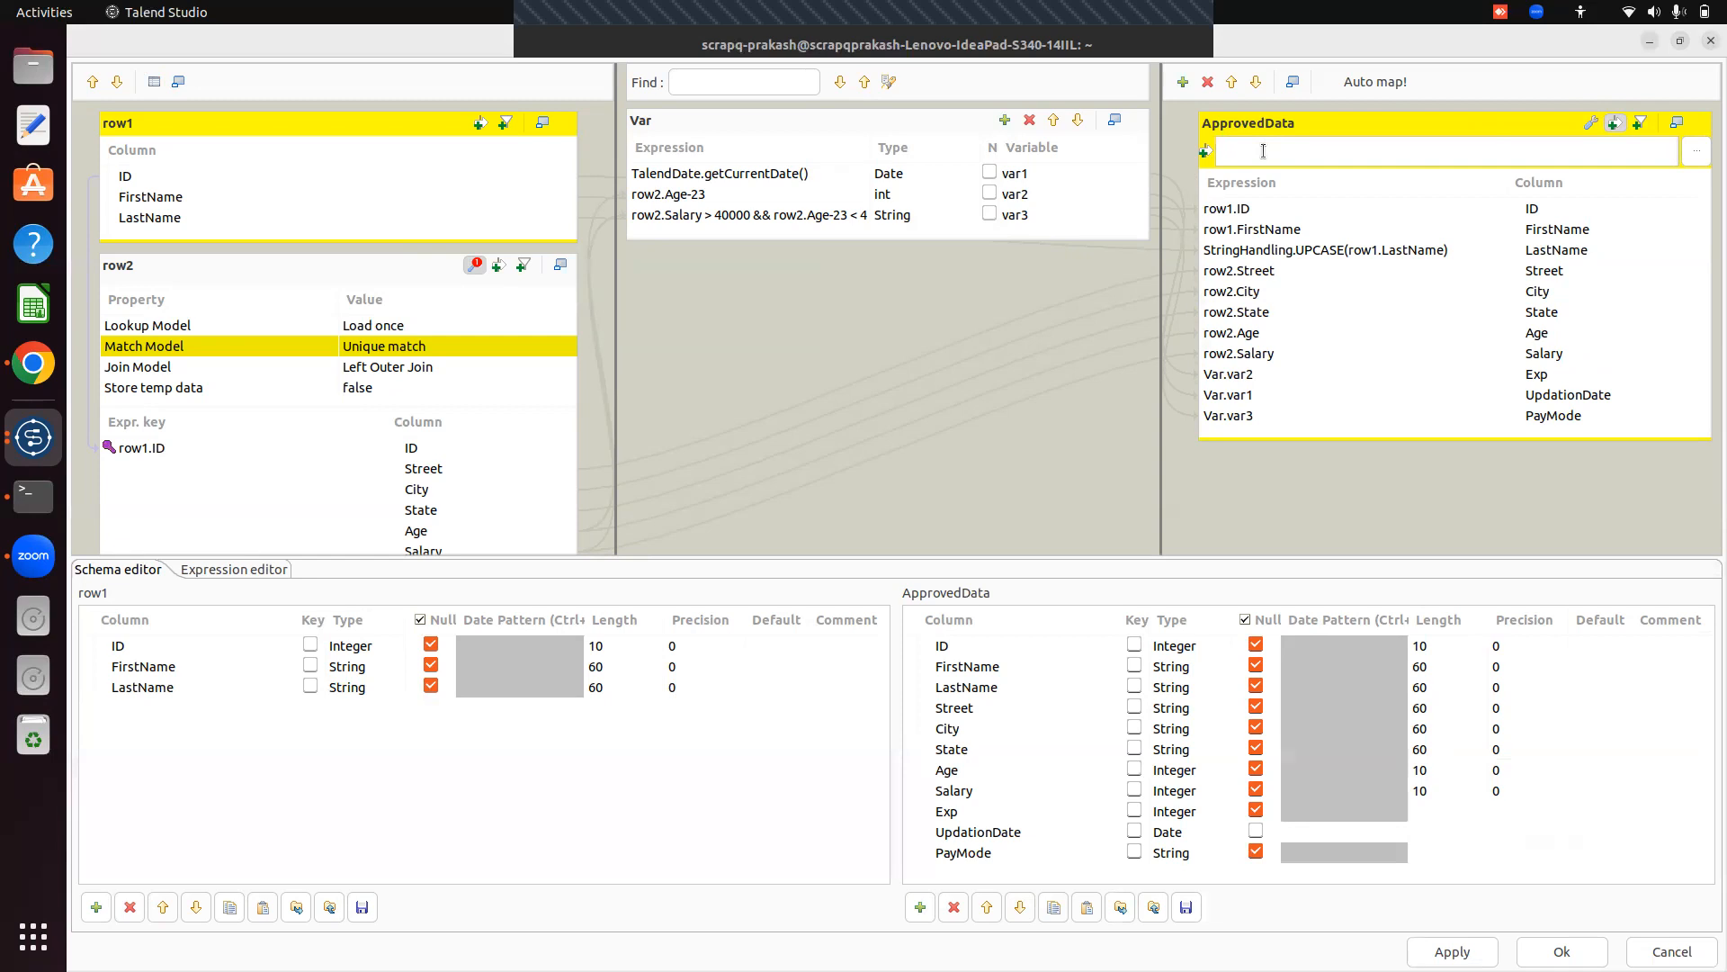
type("Var.var3.equals")
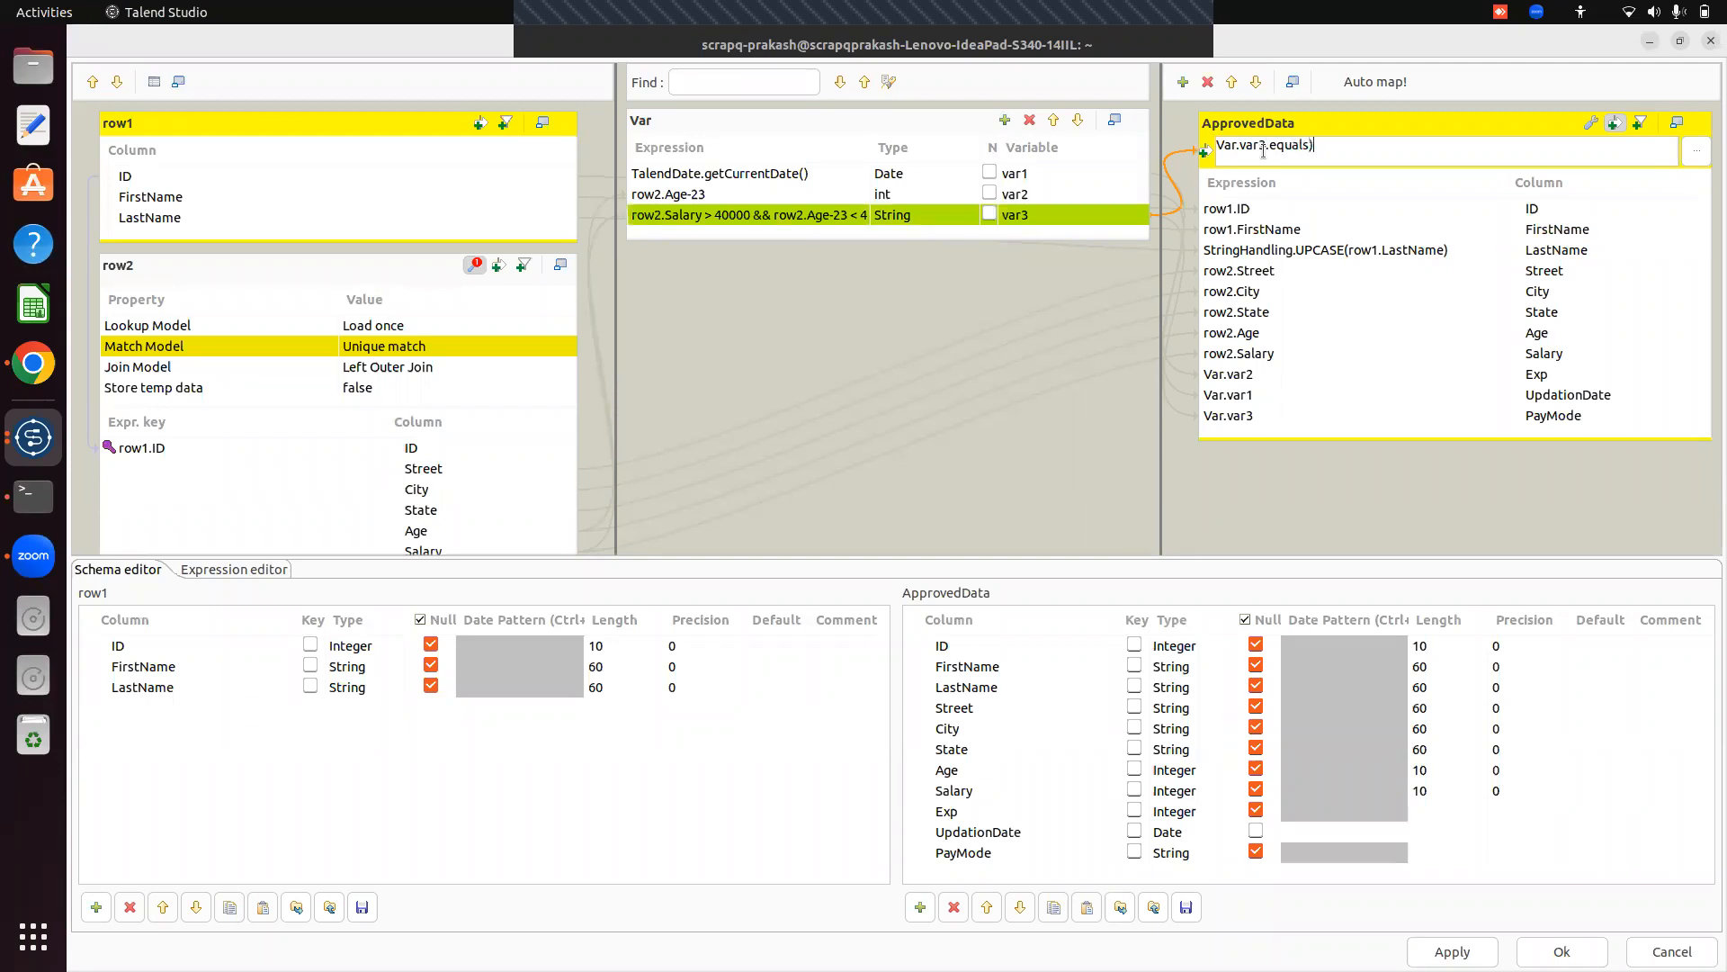
type("(\"High")
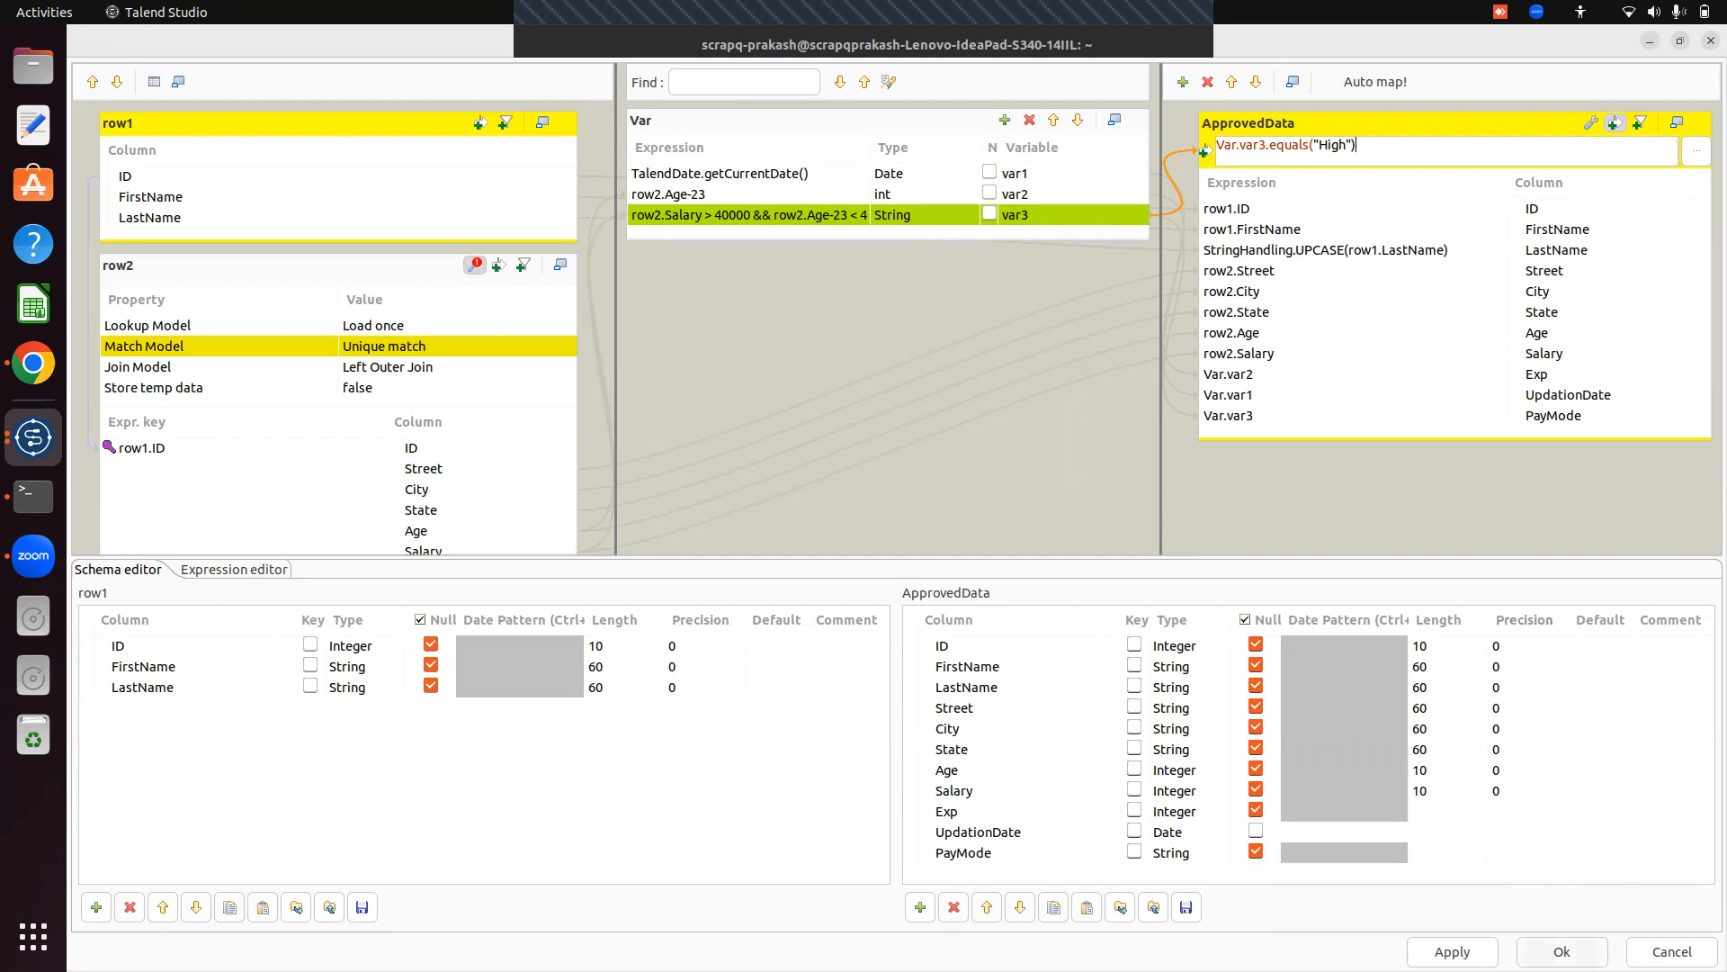
left_click(1562, 951)
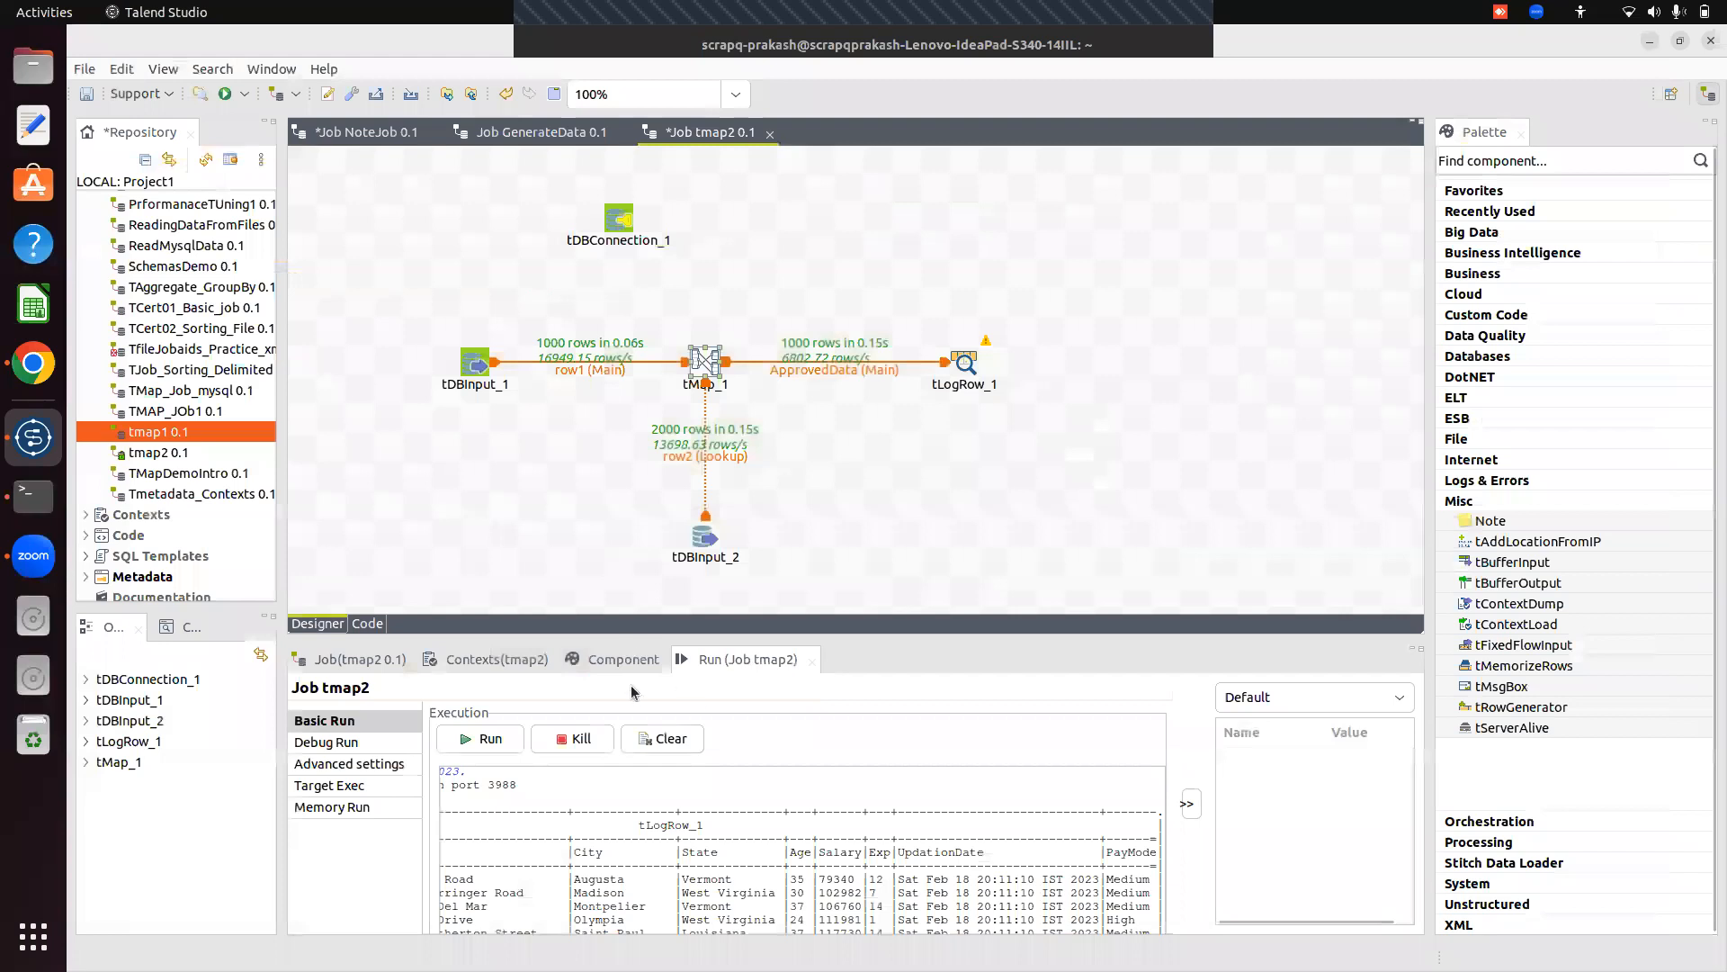
Clear the old output, run the tmap2 job with the ApprovedData filter and enlarge the output area.
left_click(651, 739)
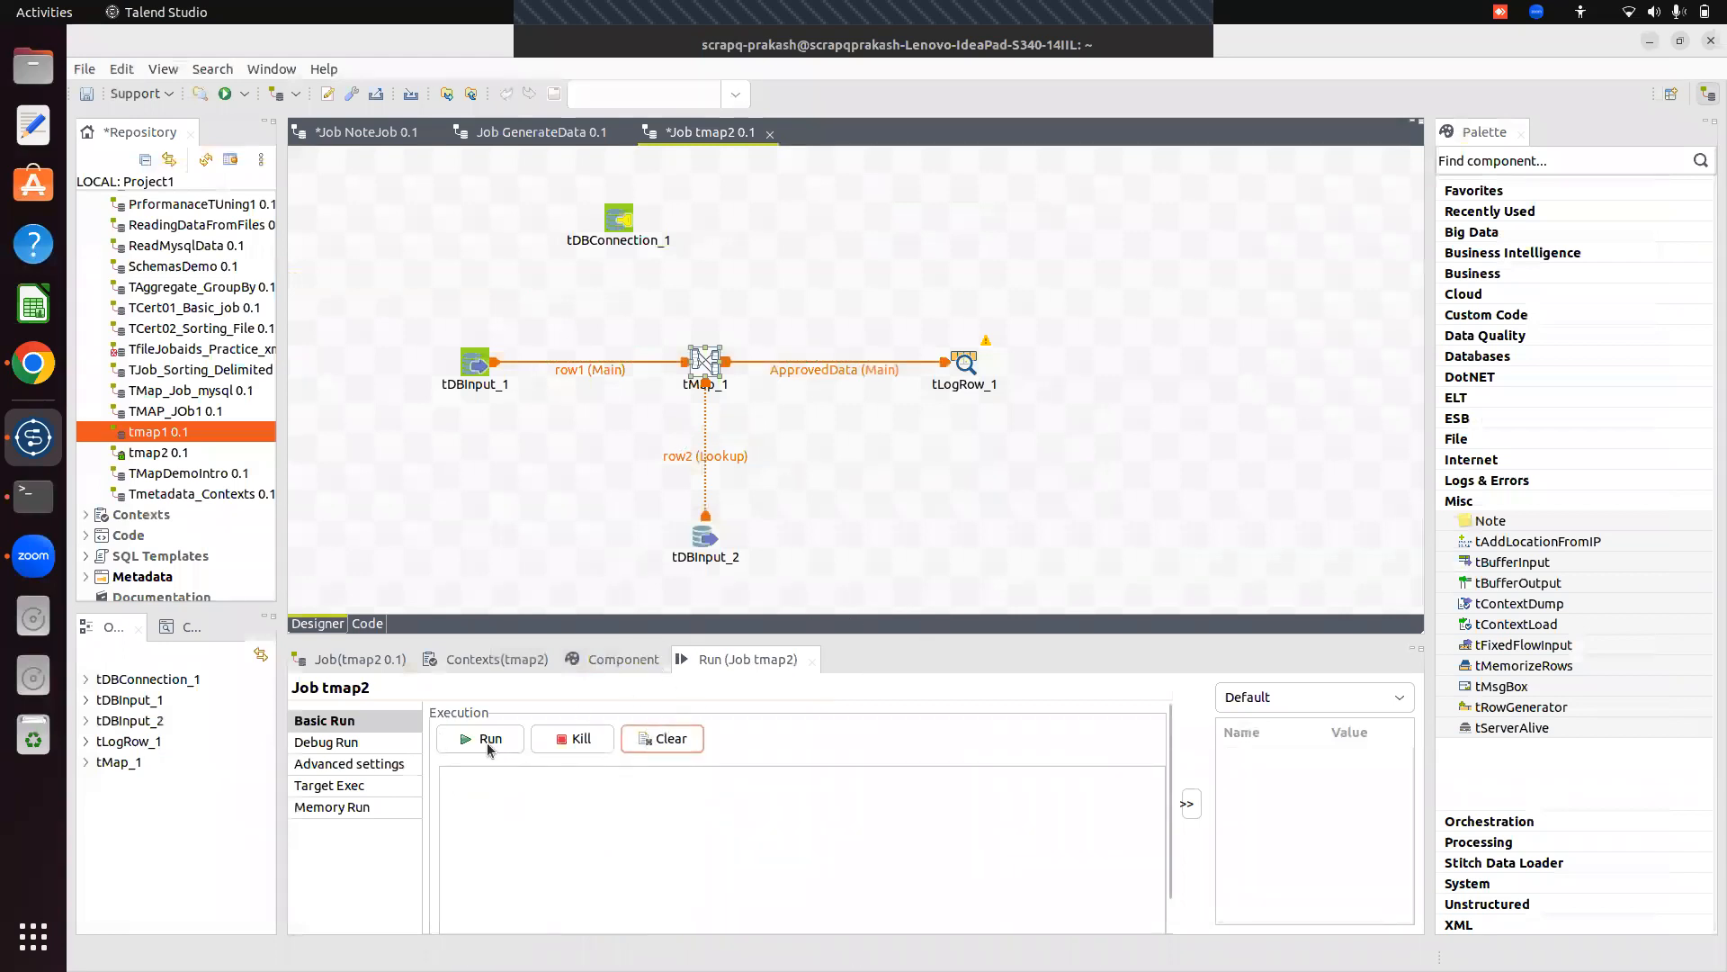
left_click(487, 743)
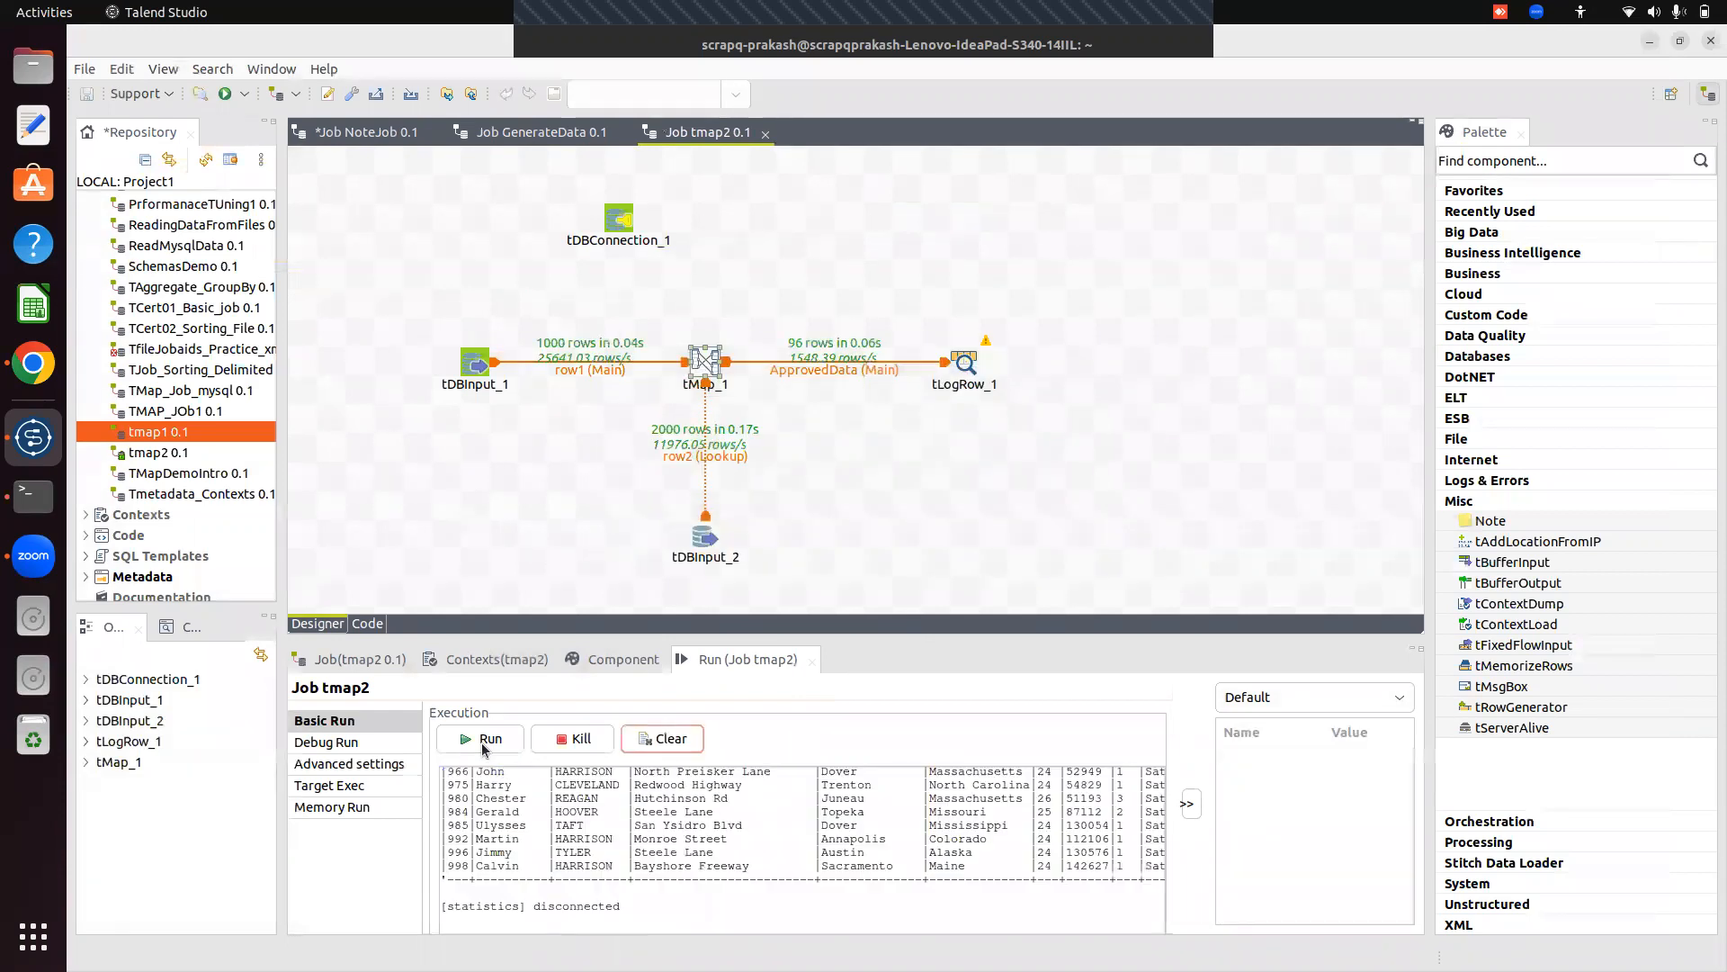
left_click_drag(892, 633, 828, 315)
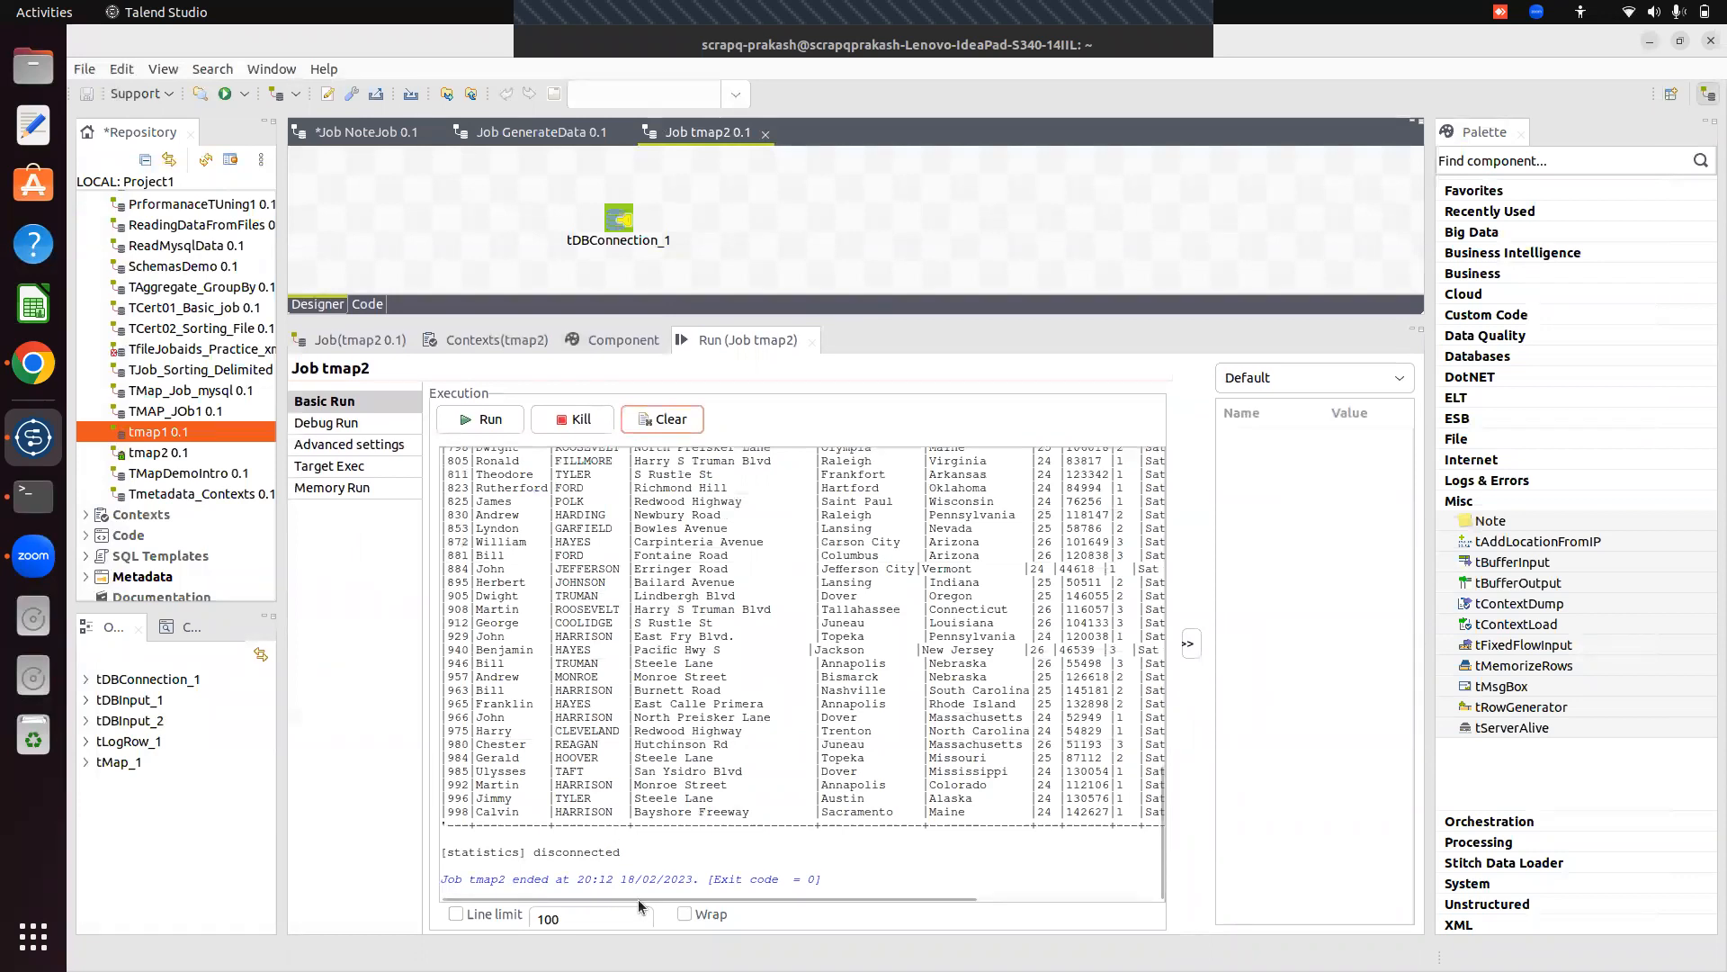
Examine the PayMode column of the filtered tLogRow_1 output from the last rows up to the table header.
scroll(763, 891, "right", 2)
left_click_drag(763, 886, 1051, 892)
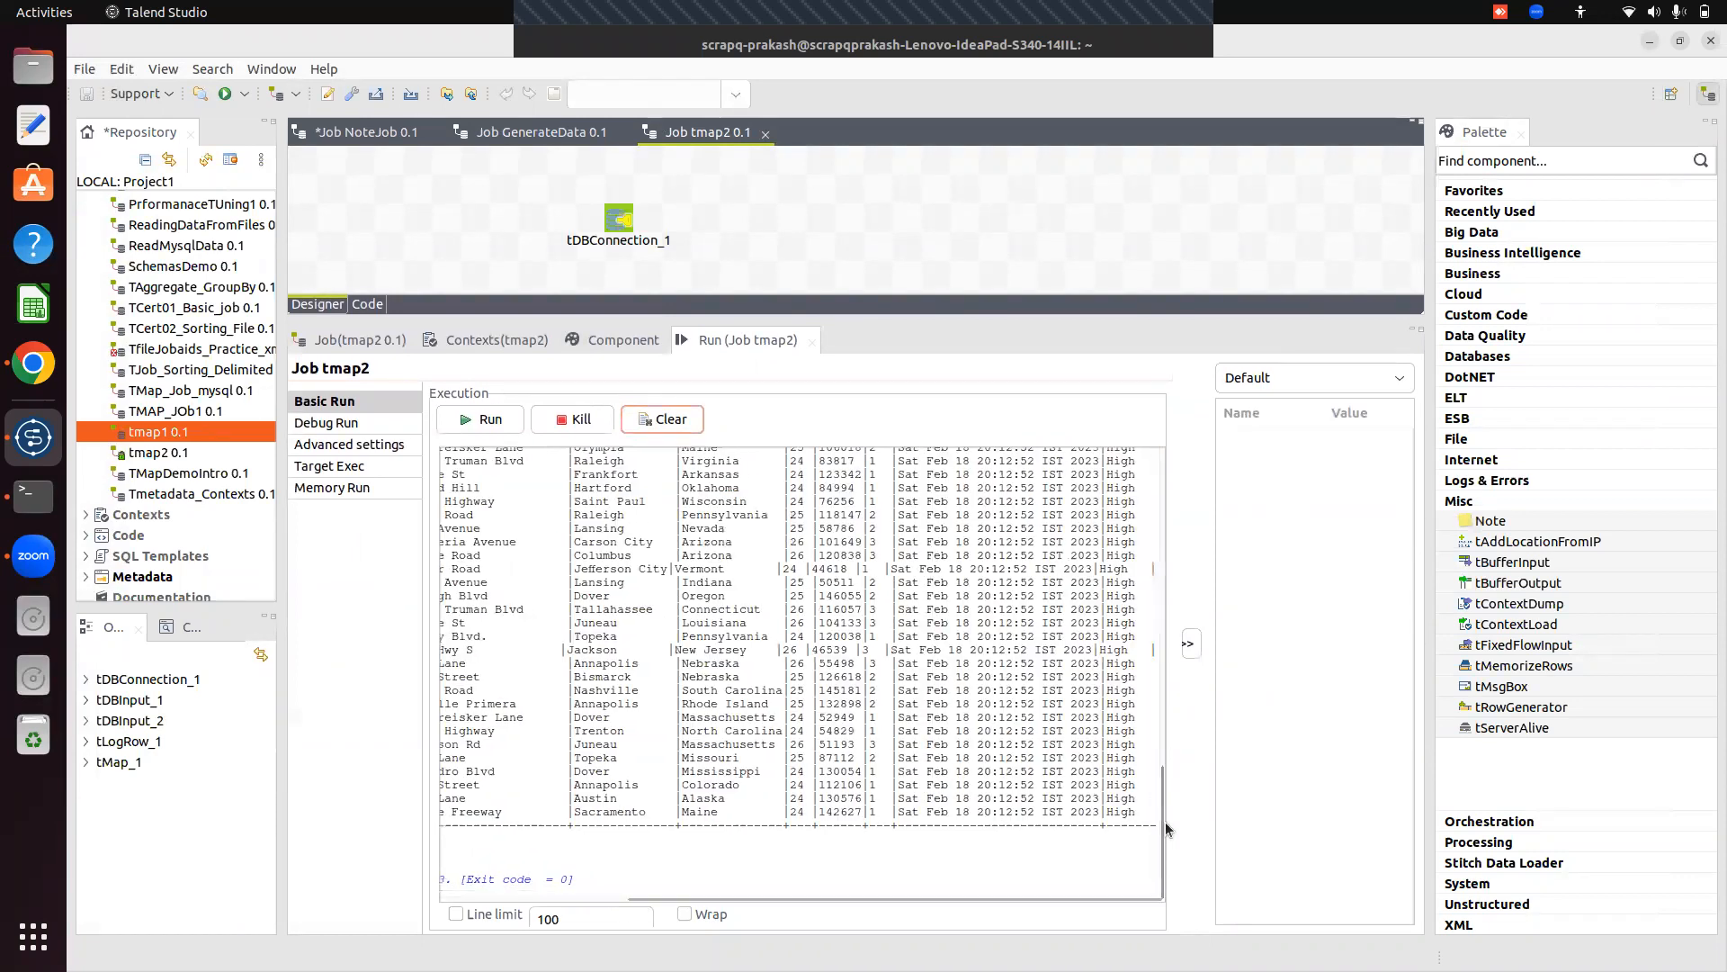
left_click_drag(1162, 830, 1168, 456)
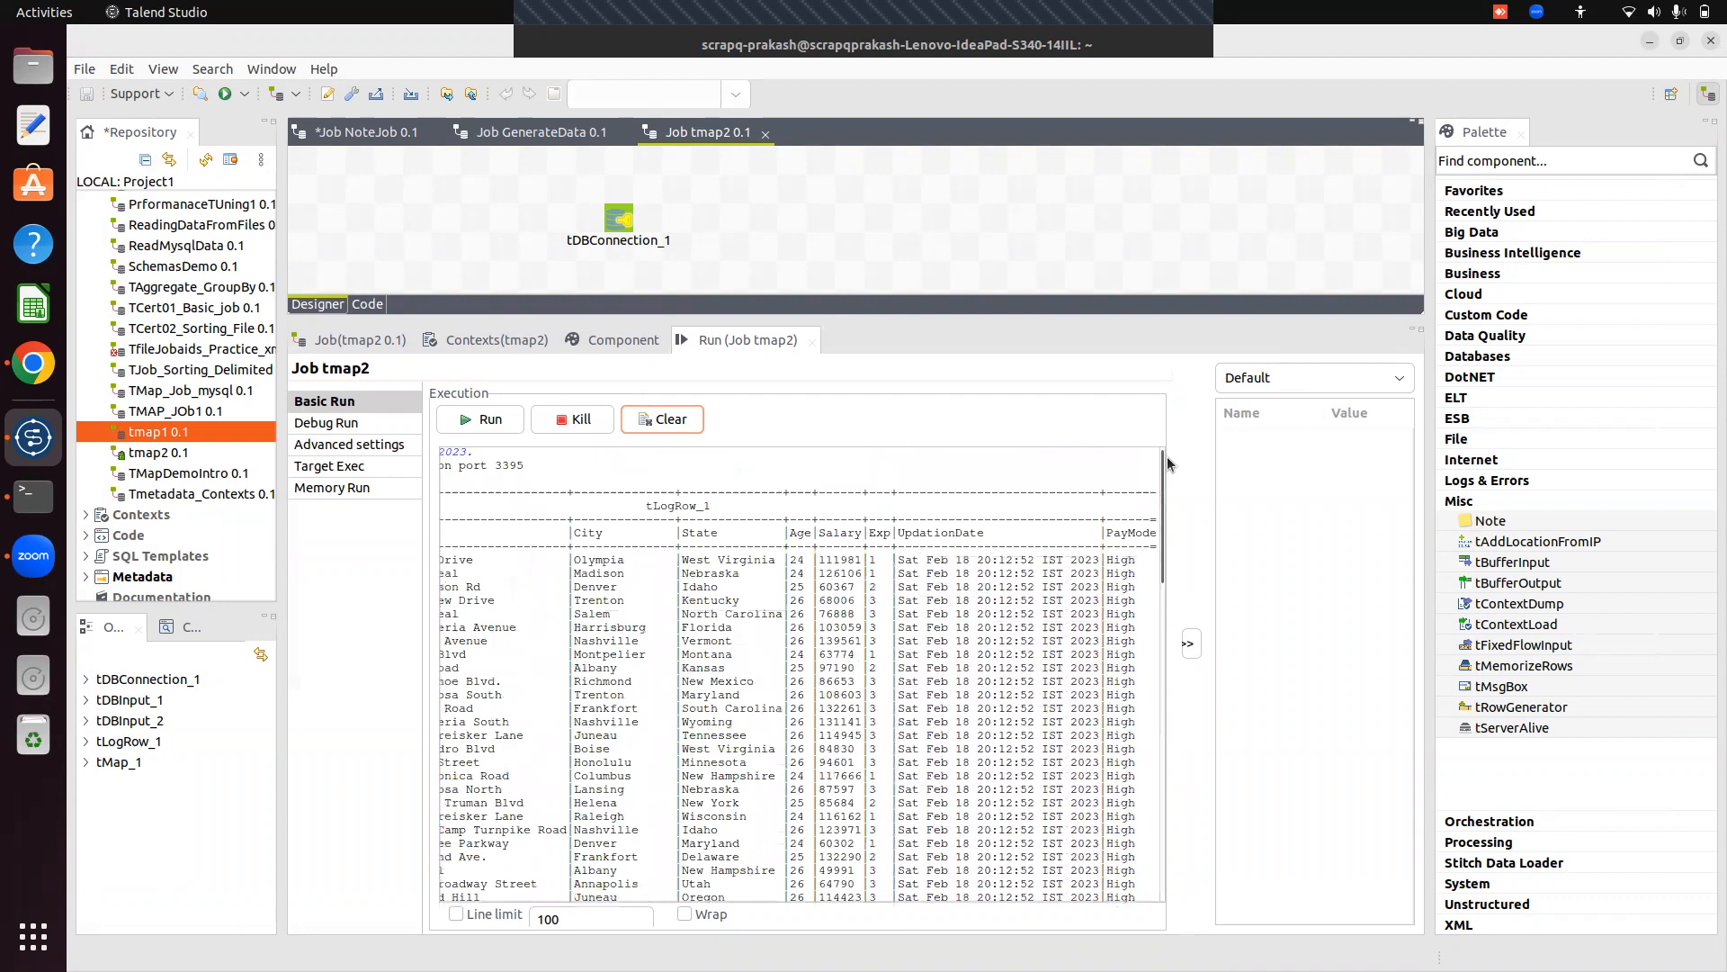
Enlarge the job design canvas again and open the mapping editor of tMap_1.
left_click_drag(961, 321, 1082, 802)
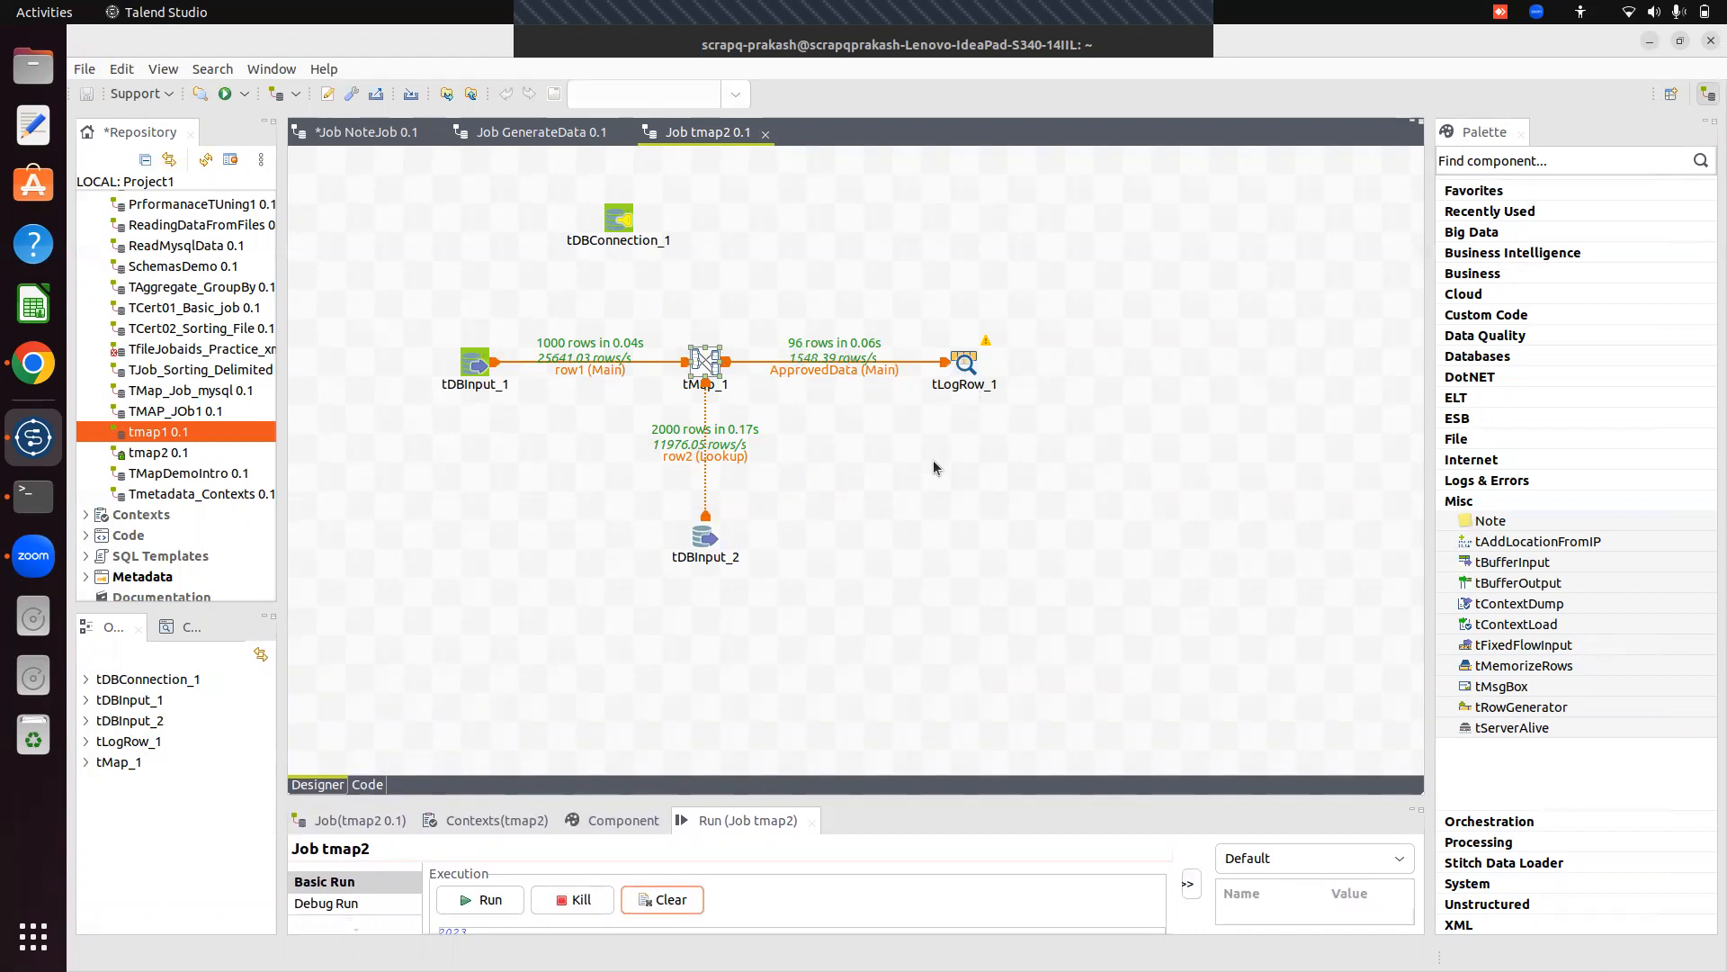
left_click(701, 362)
double_click(700, 360)
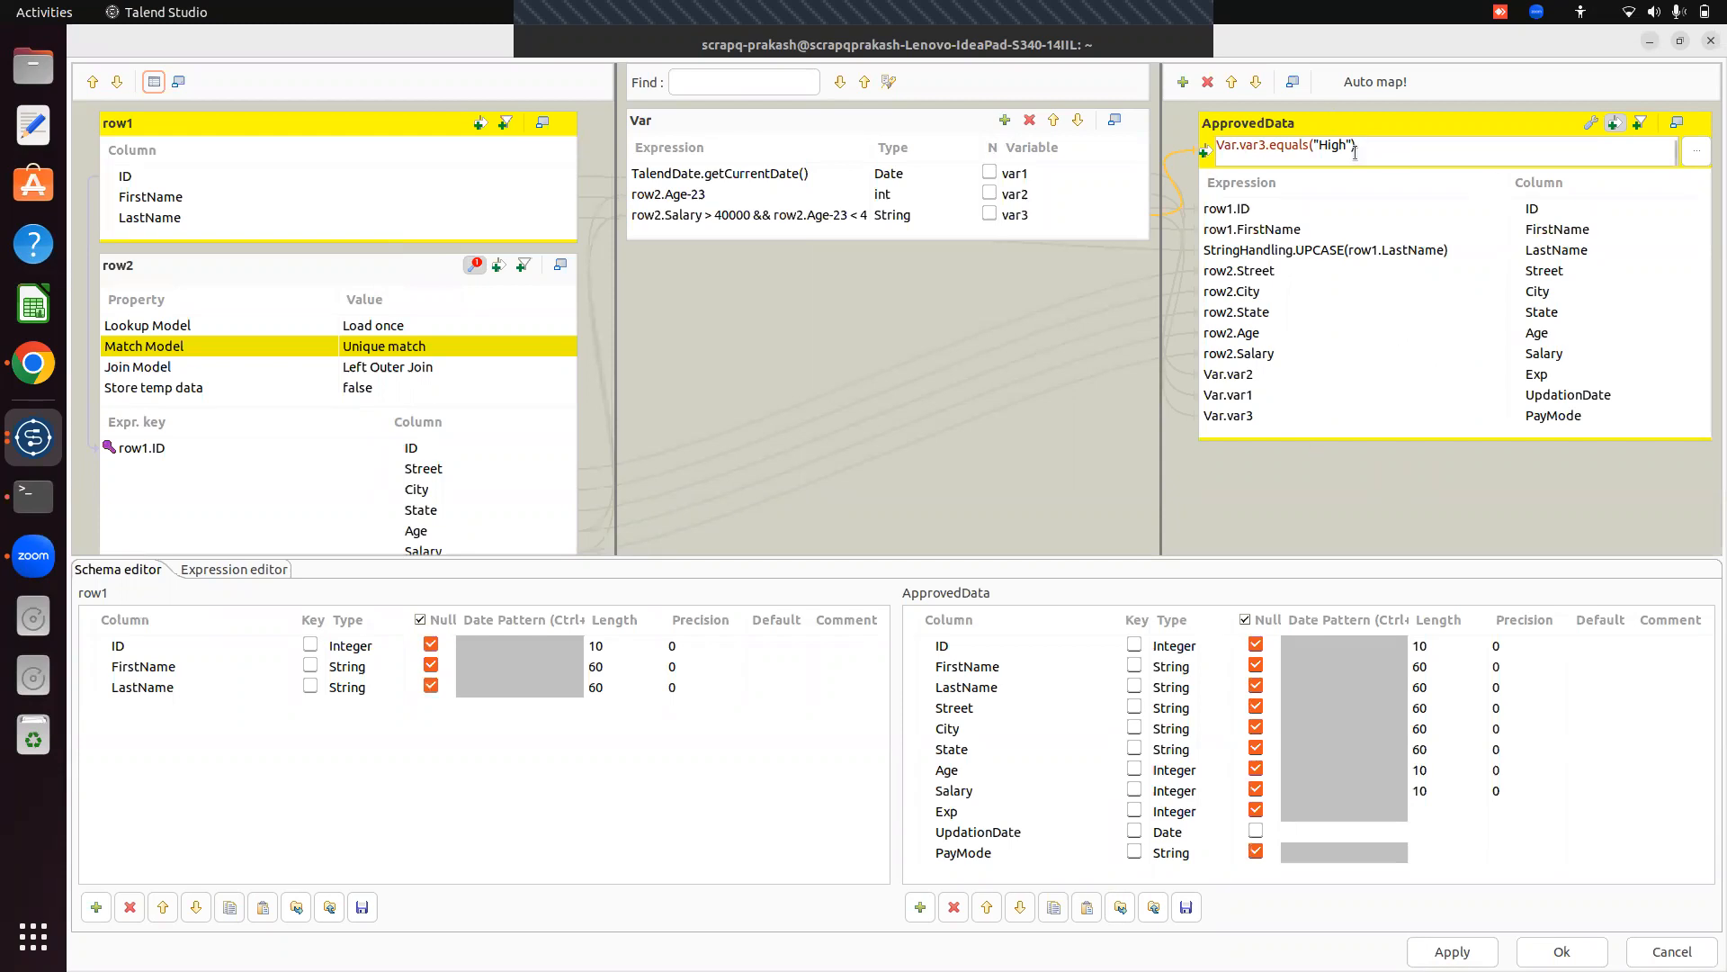
Copy and clear the filter expression of the ApprovedData output and switch its expression filter off.
triple_click(1396, 146)
key("ctrl+c")
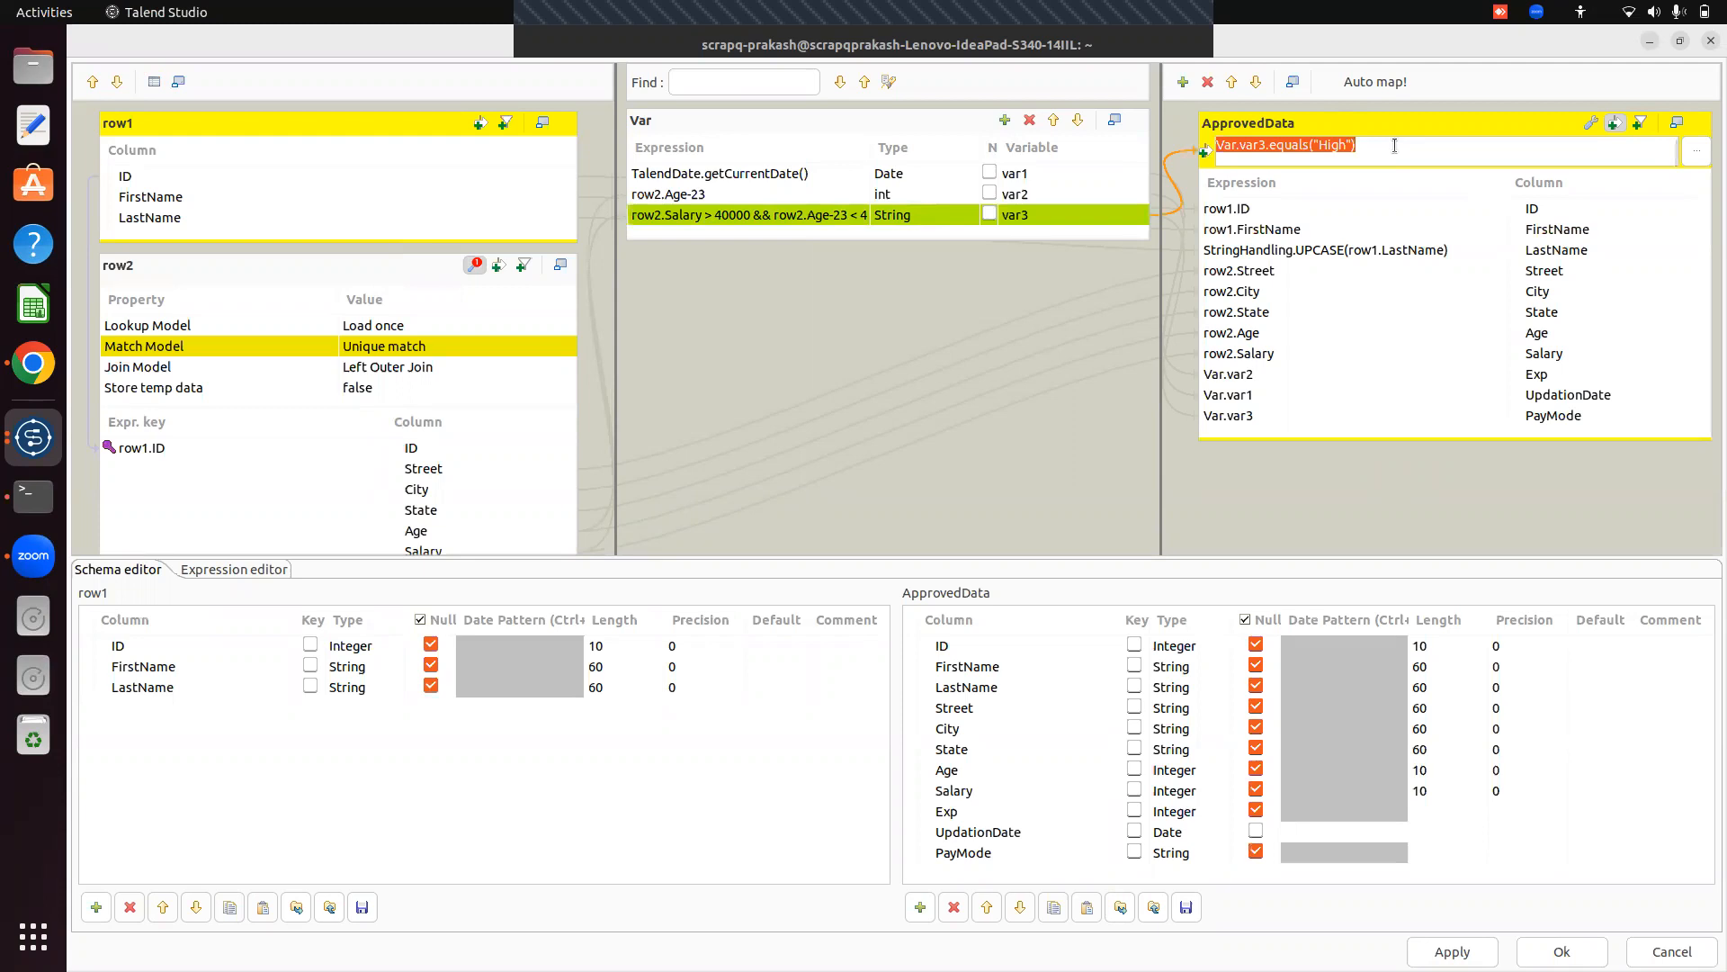
key("BackSpace")
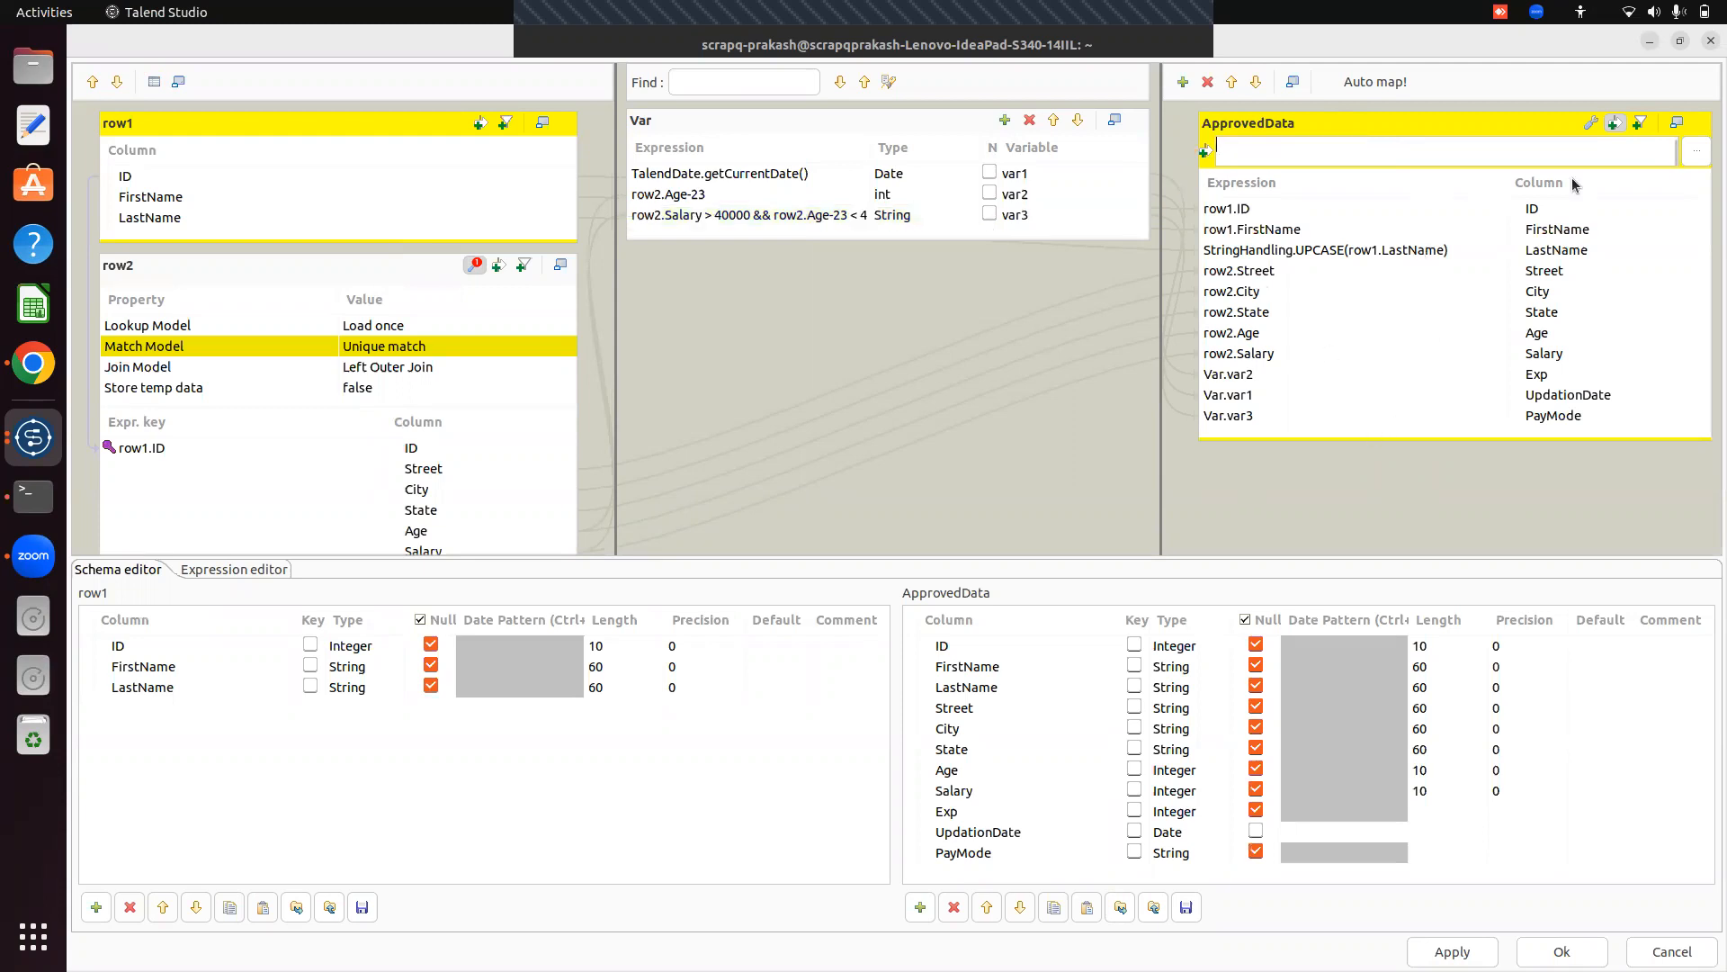
left_click(1615, 123)
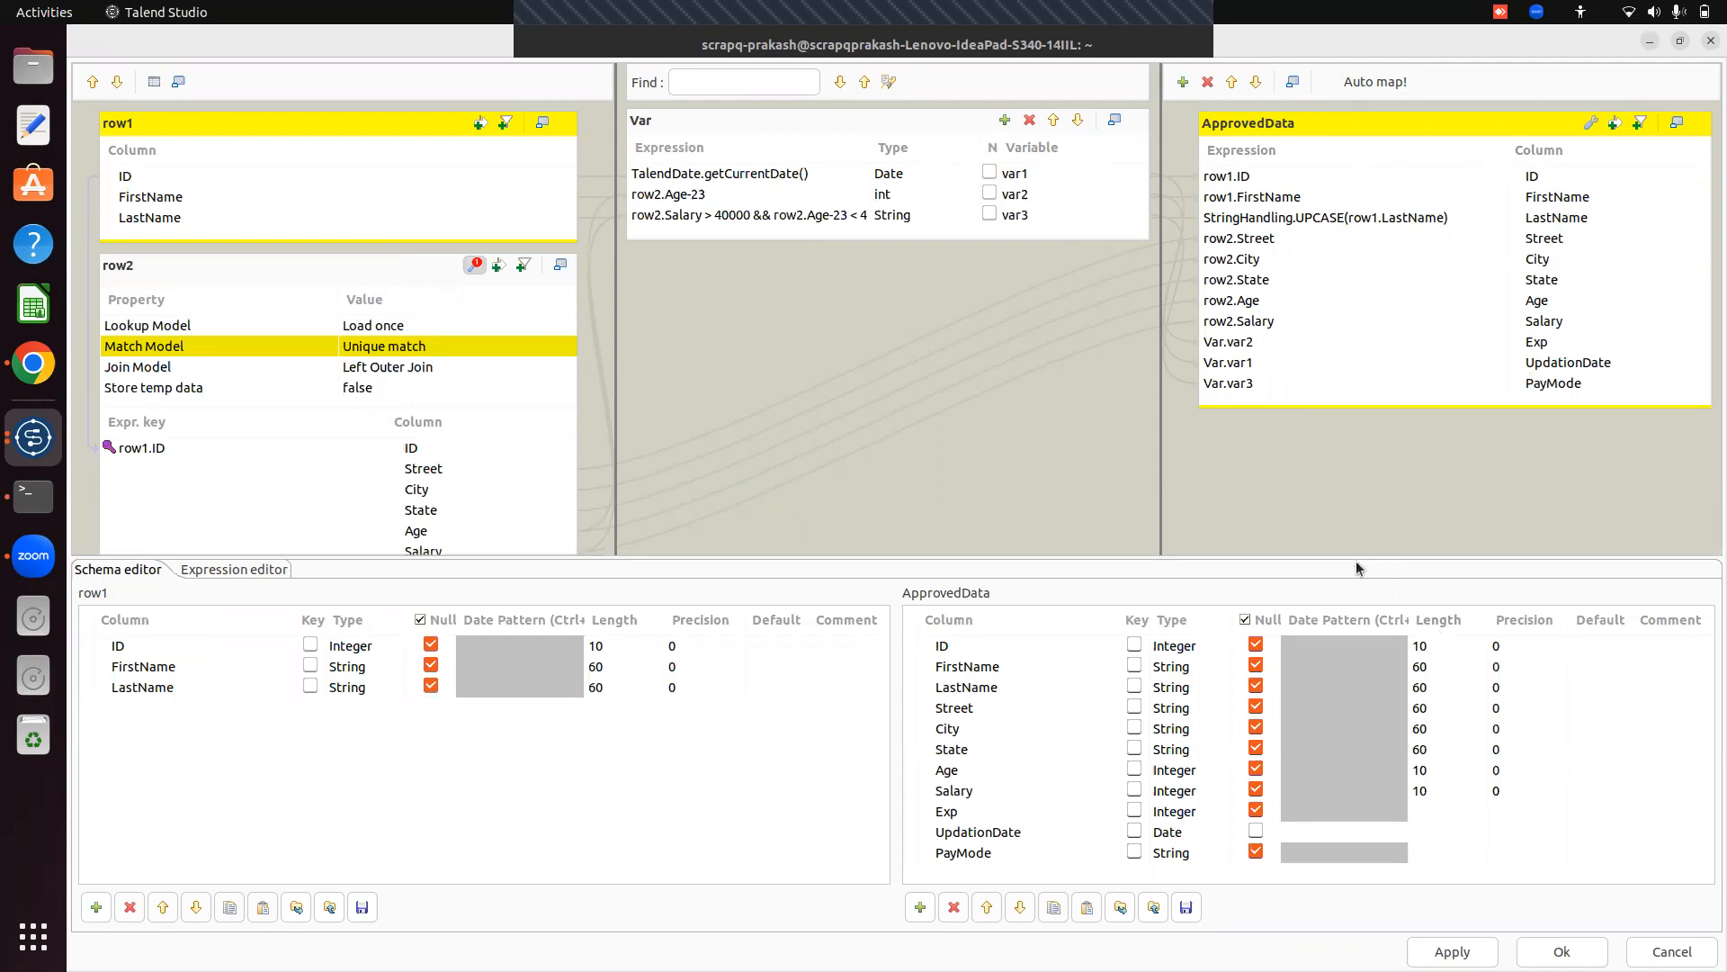
Switch the ApprovedData expression filter back on and enter Var.var3.equals("High") as its condition.
left_click_drag(1358, 561, 1355, 654)
left_click_drag(1354, 772, 1350, 852)
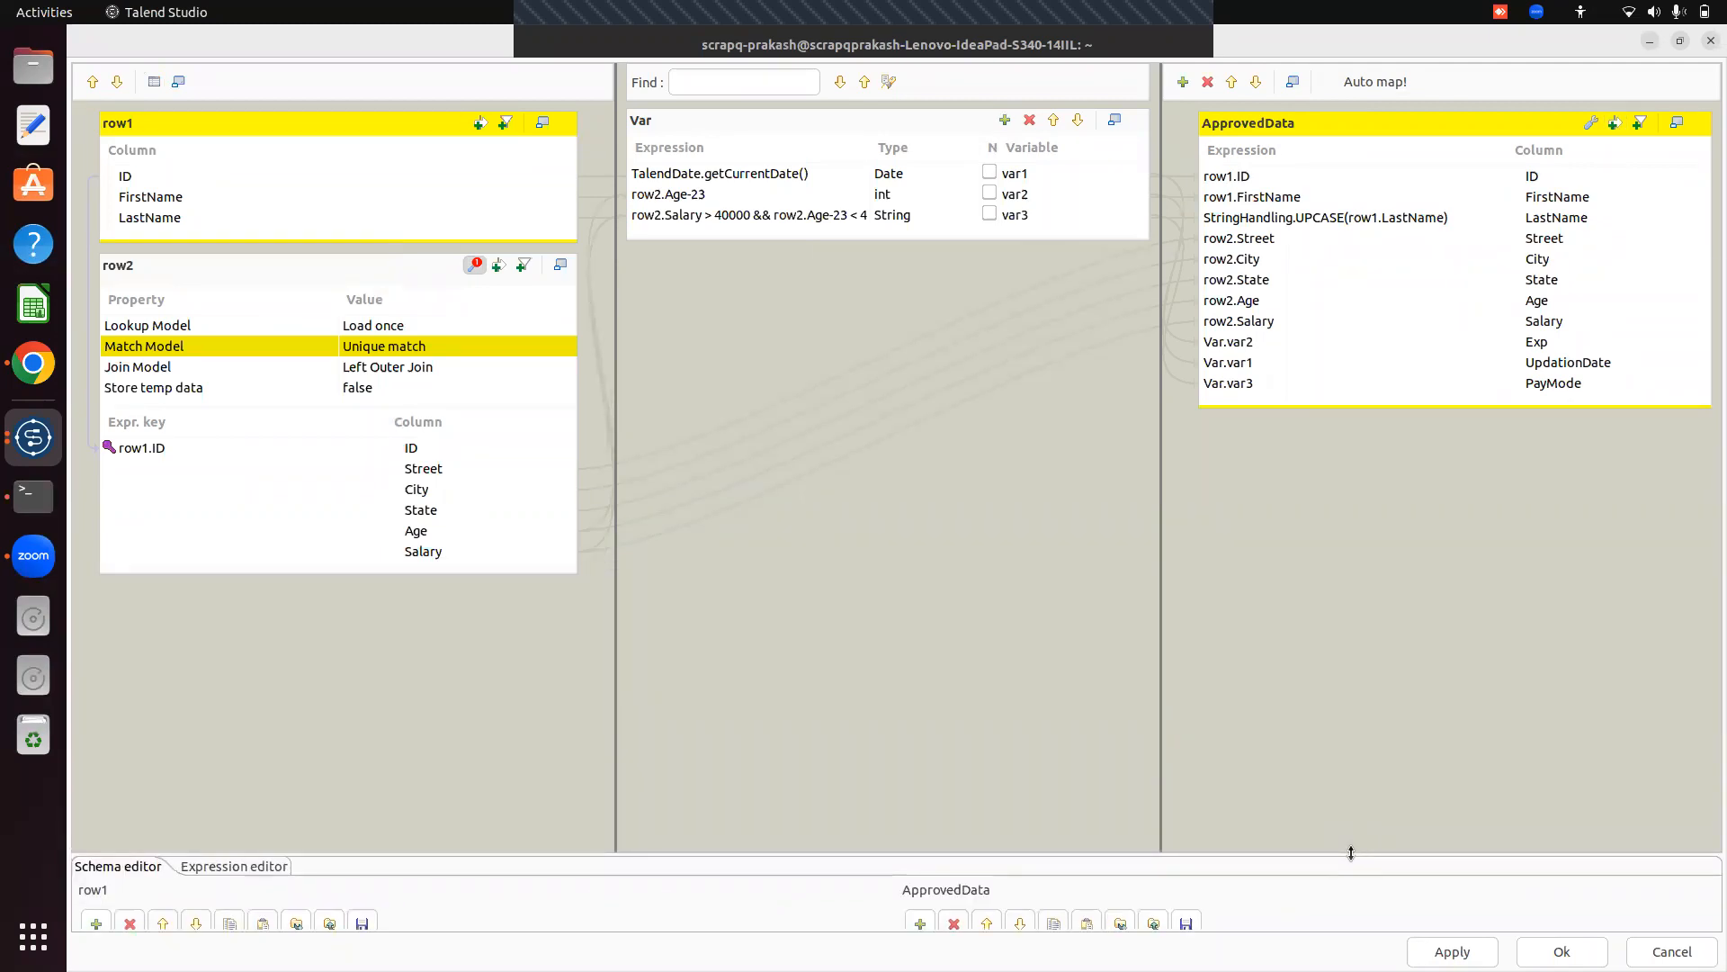
left_click(1615, 123)
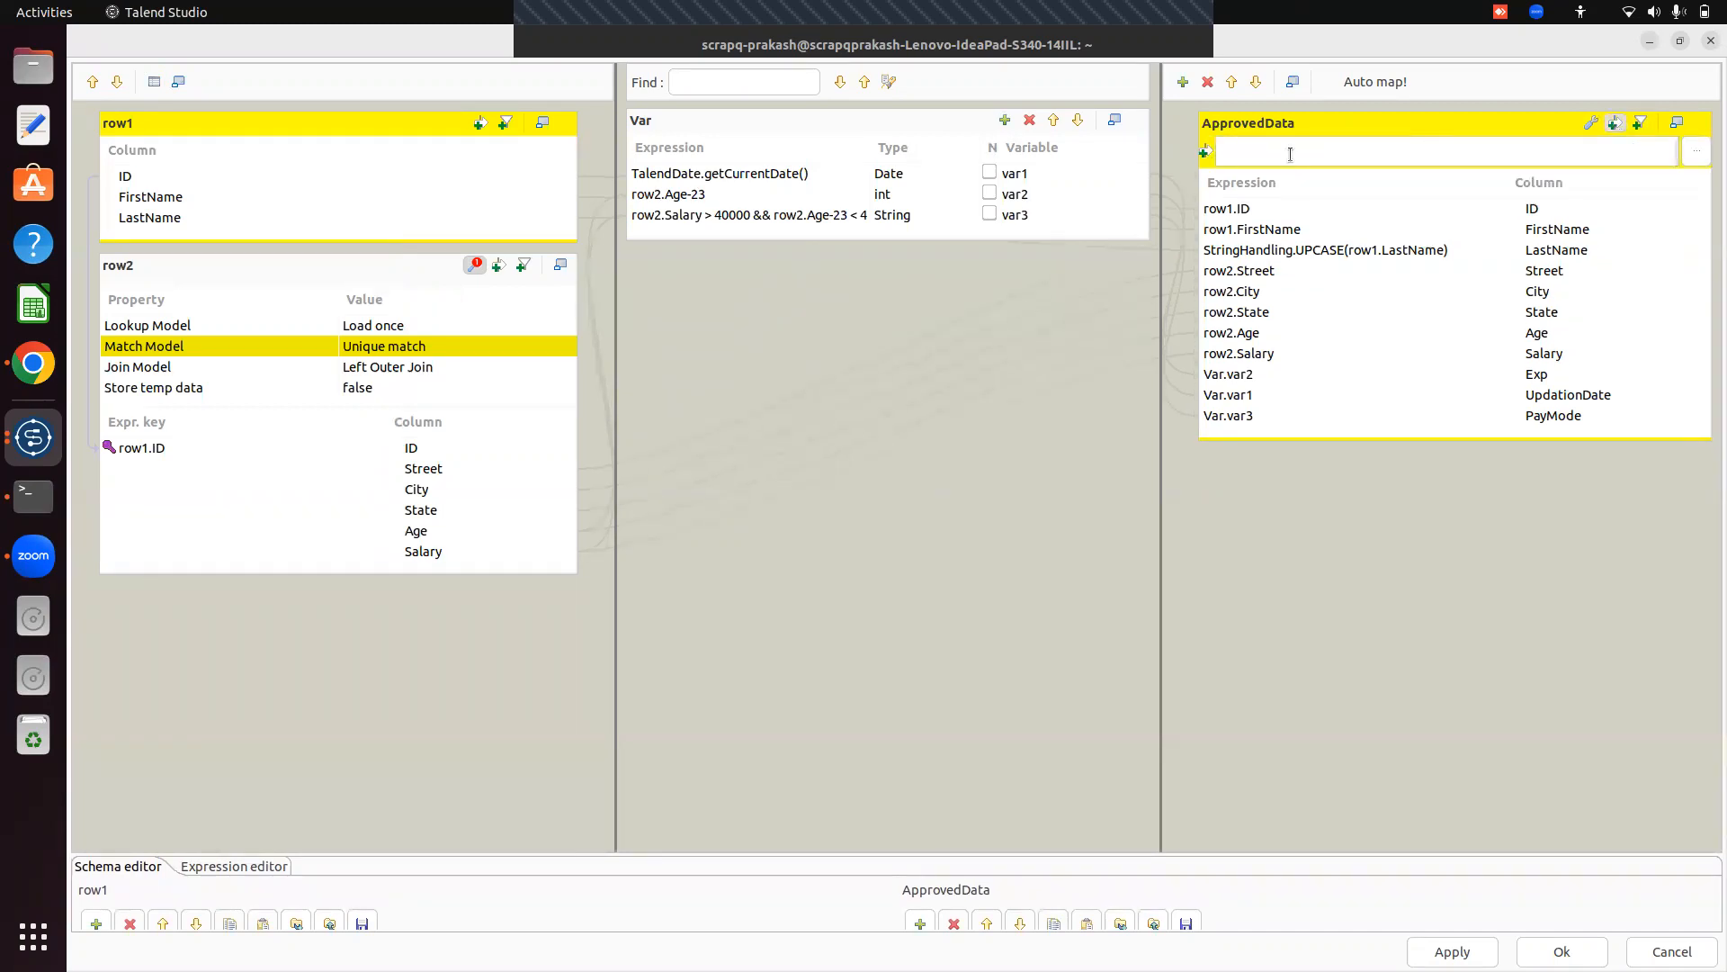
key("ctrl+v")
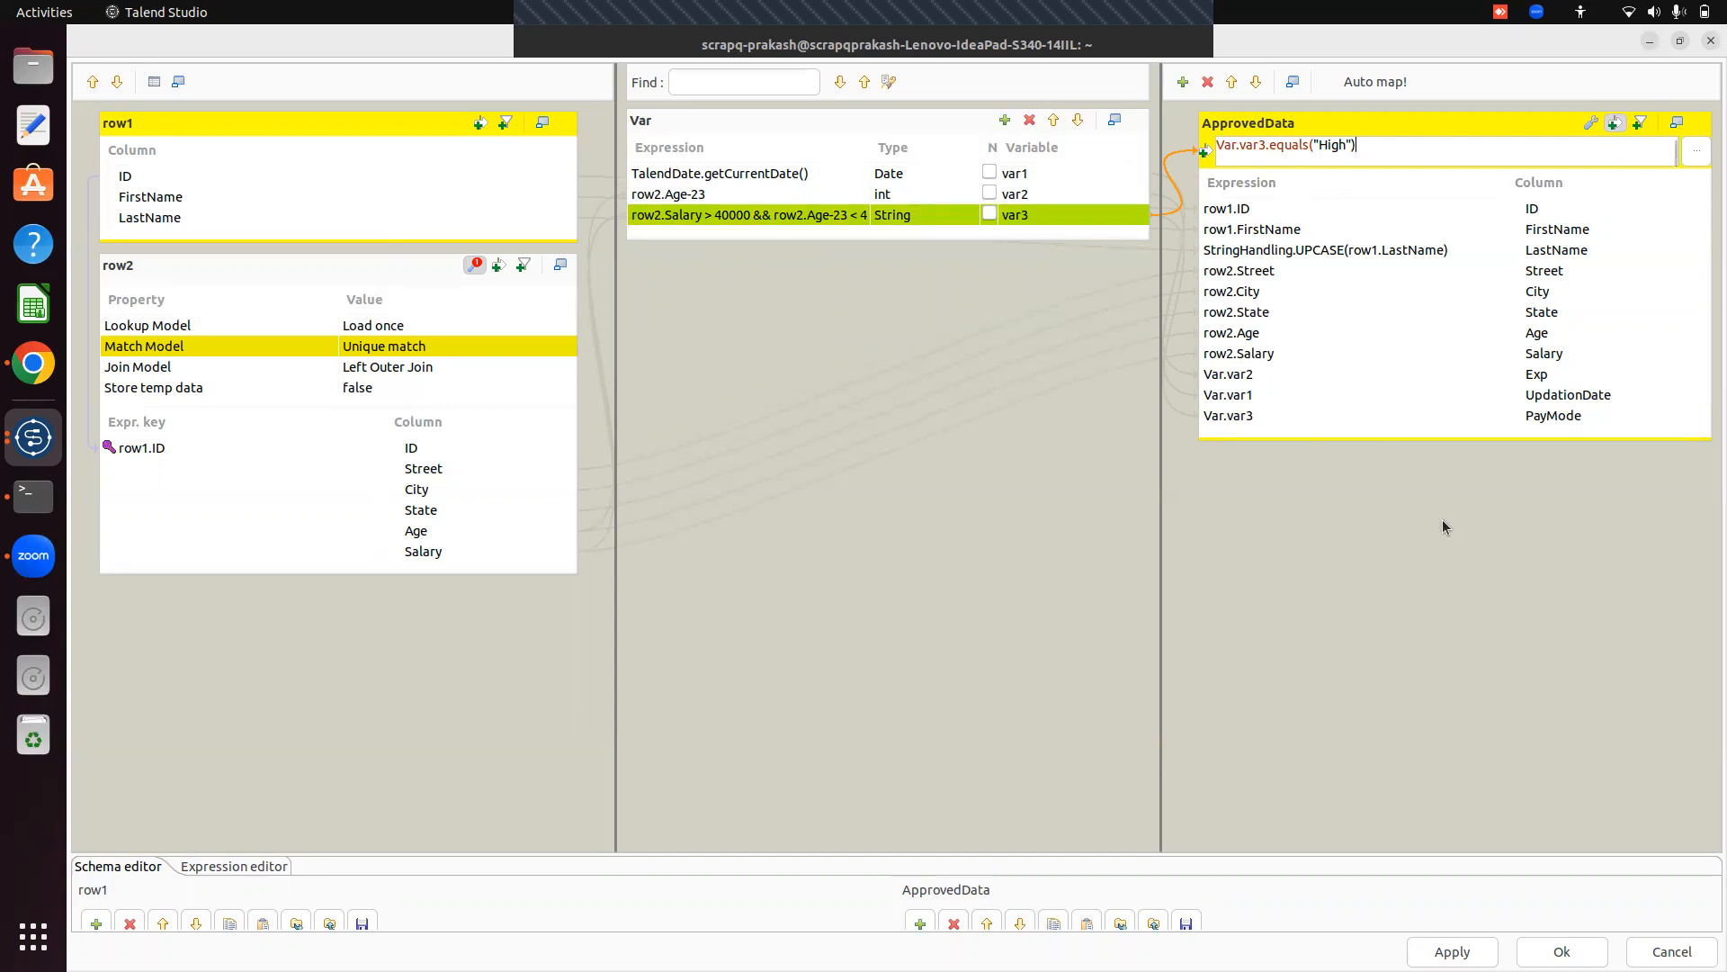
left_click(1346, 122)
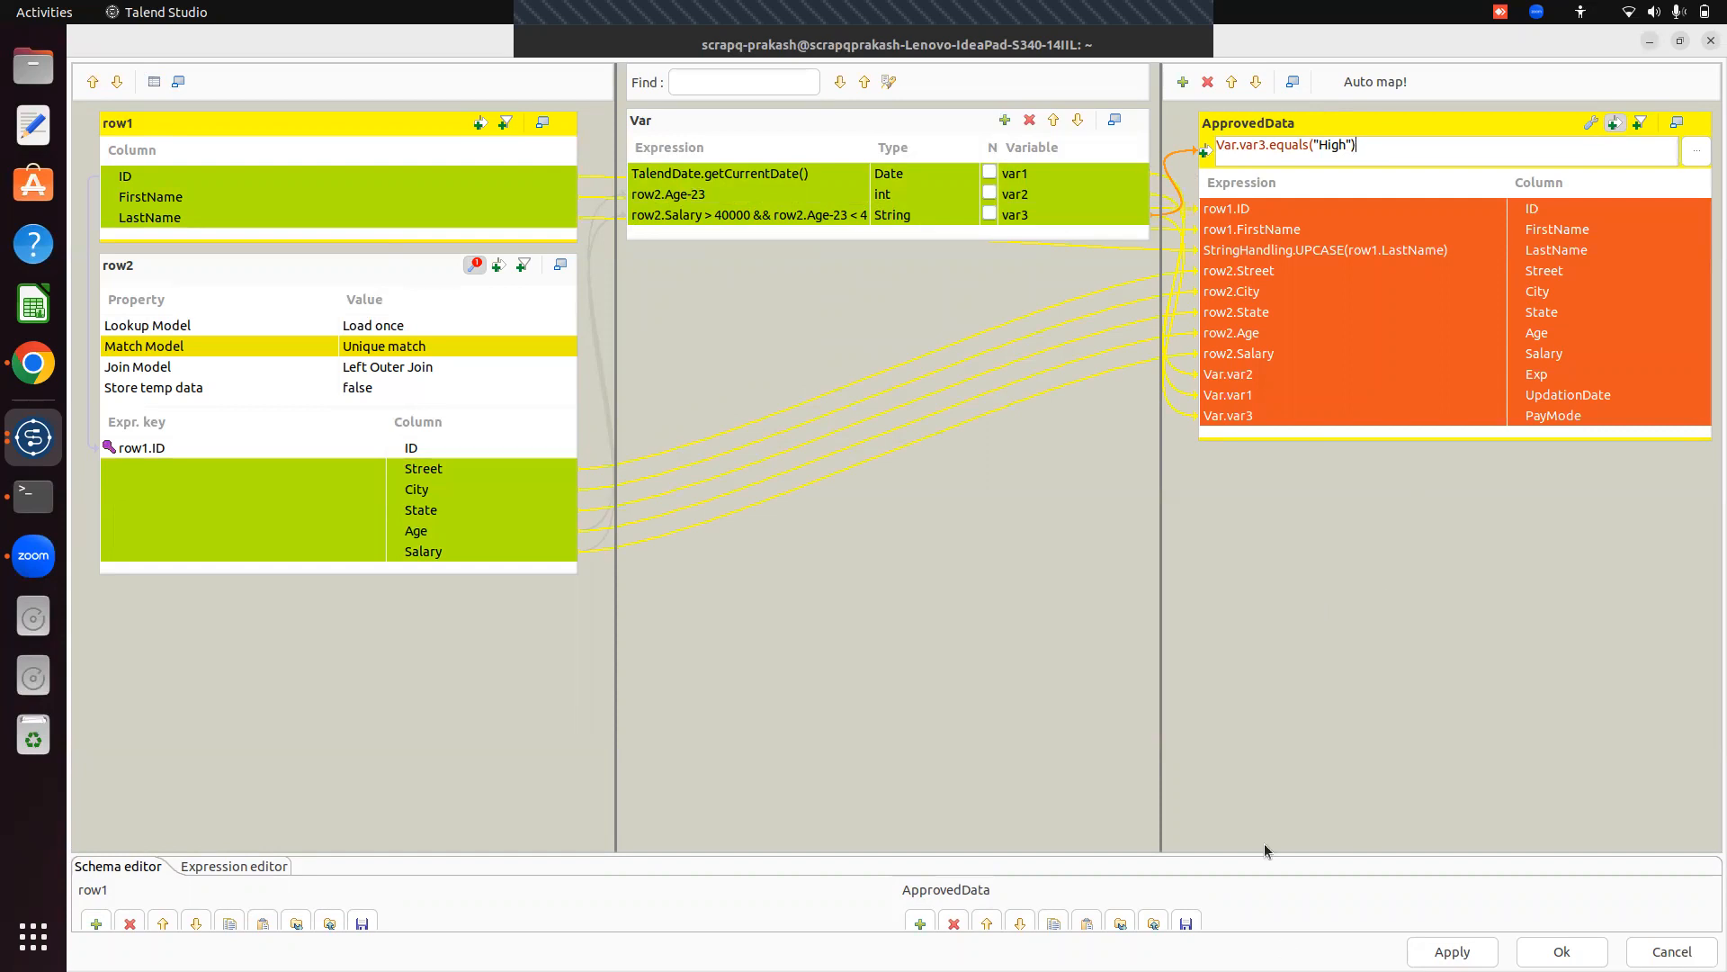
Add a second output table named FilterRejected to the mapping.
left_click_drag(1261, 850, 1229, 583)
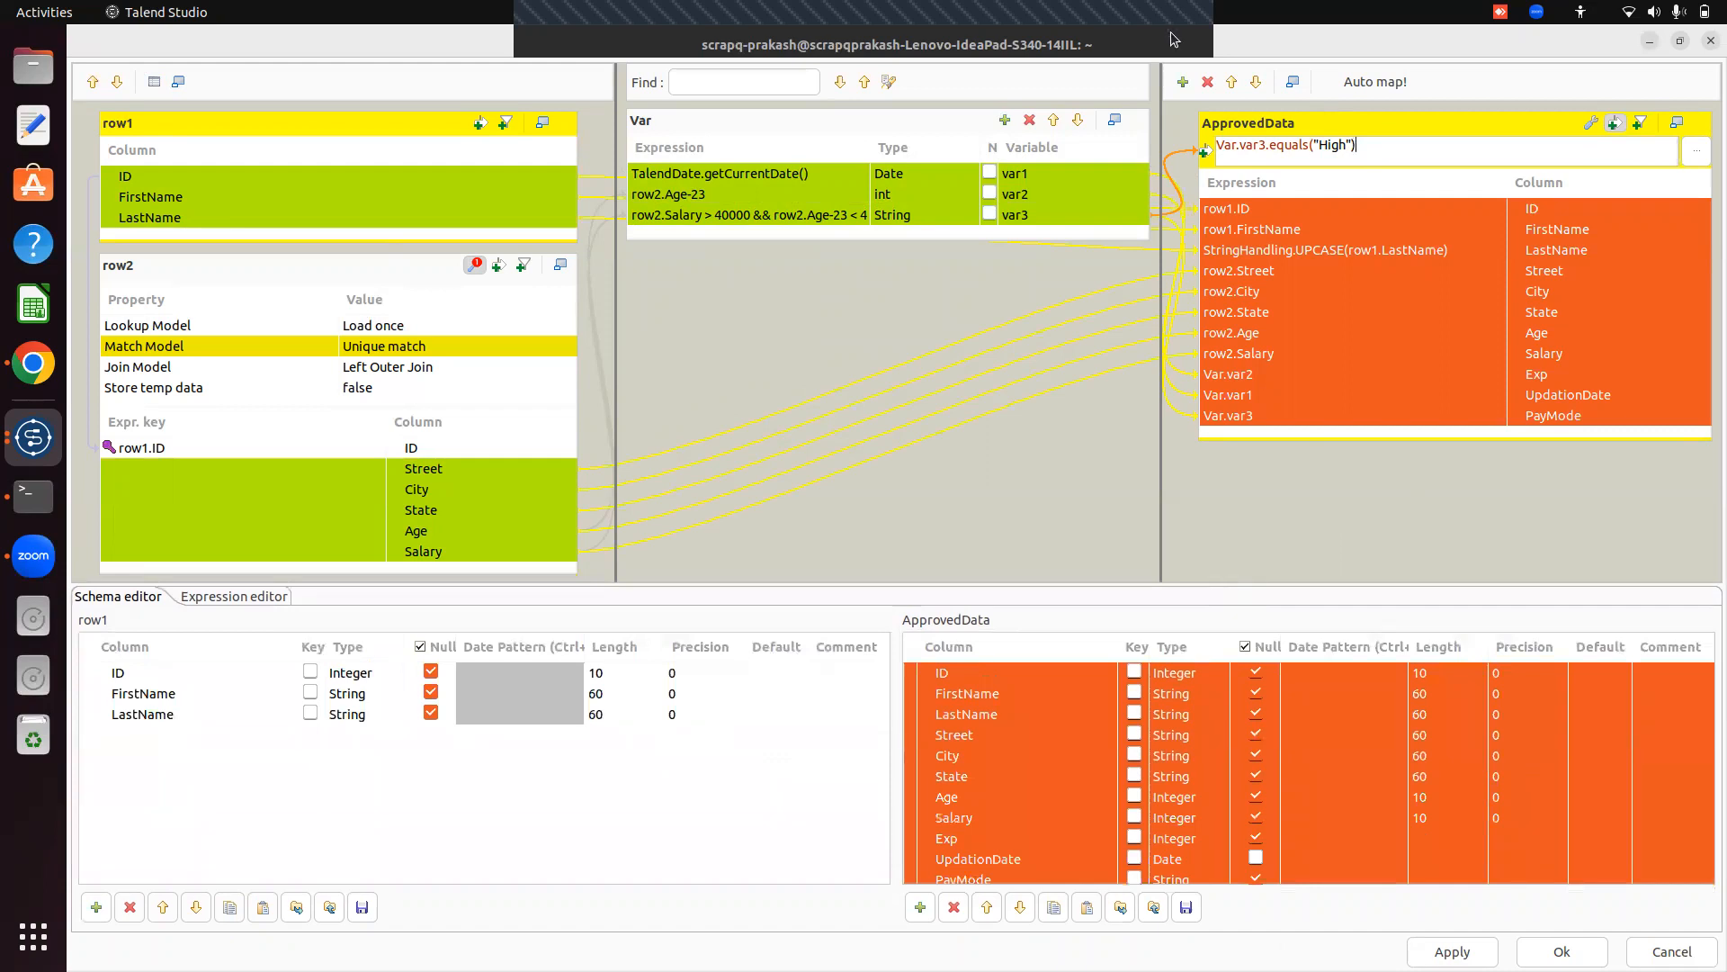
left_click(1183, 83)
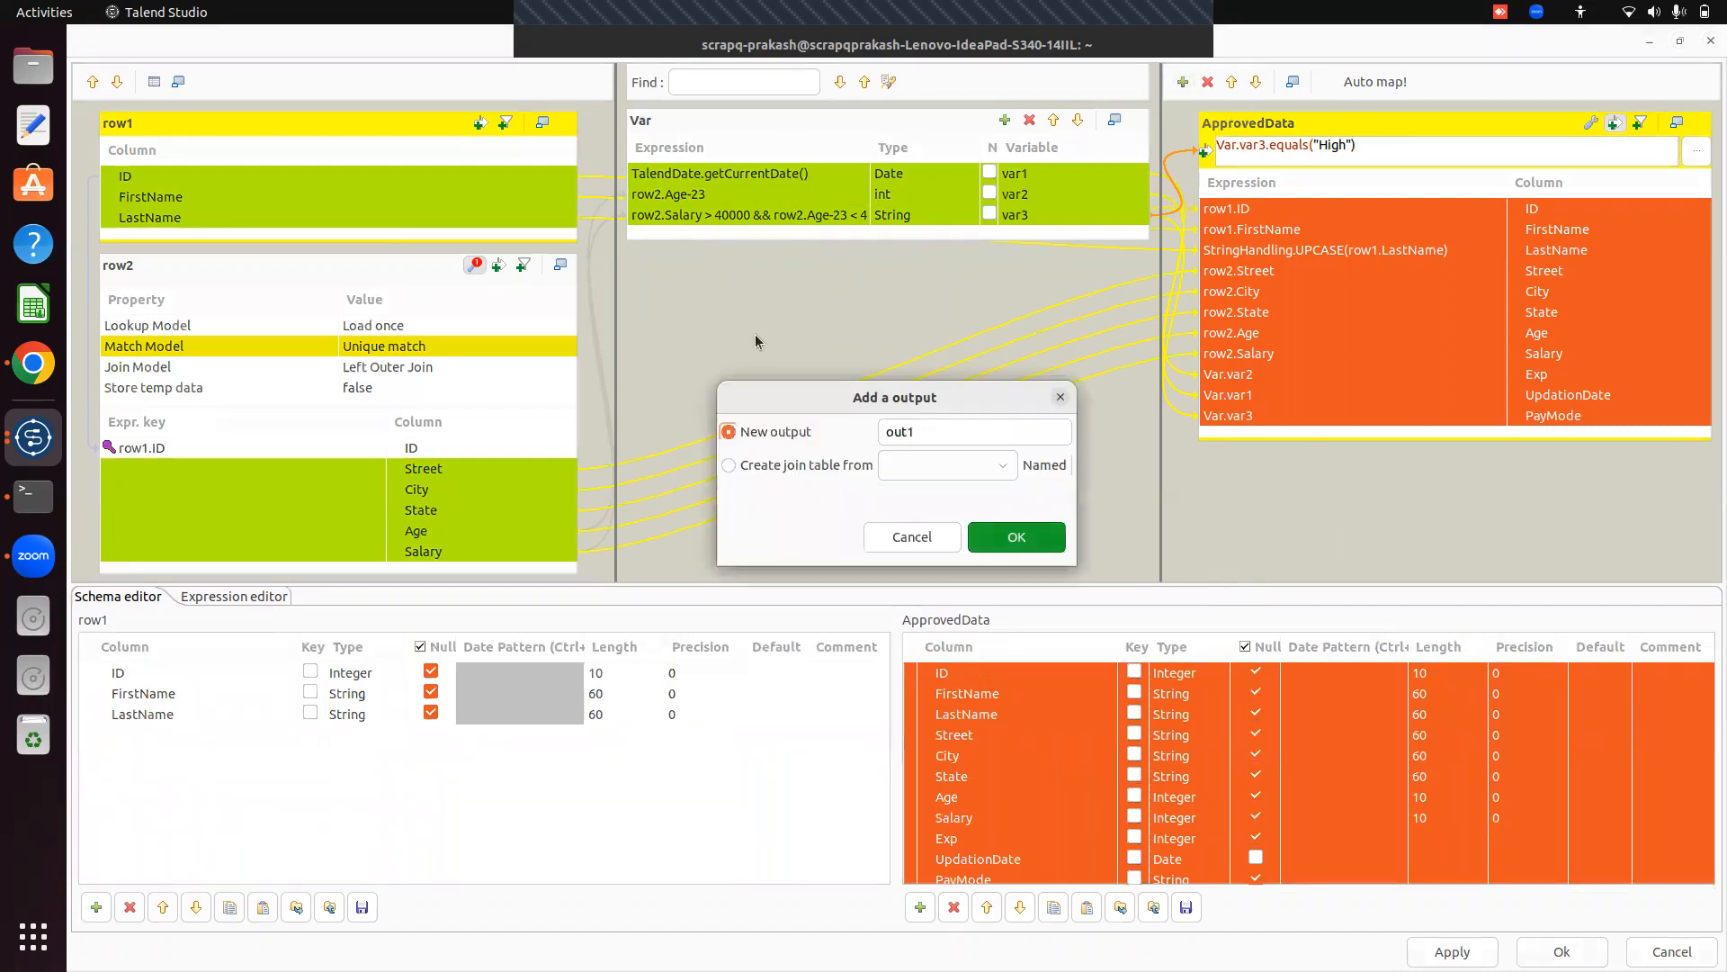
left_click(950, 429)
key("BackSpace")
key("BackSpace")
key("BackSpace")
key("BackSpace")
type("Reject")
key("BackSpace")
key("BackSpace")
key("BackSpace")
key("BackSpace")
key("BackSpace")
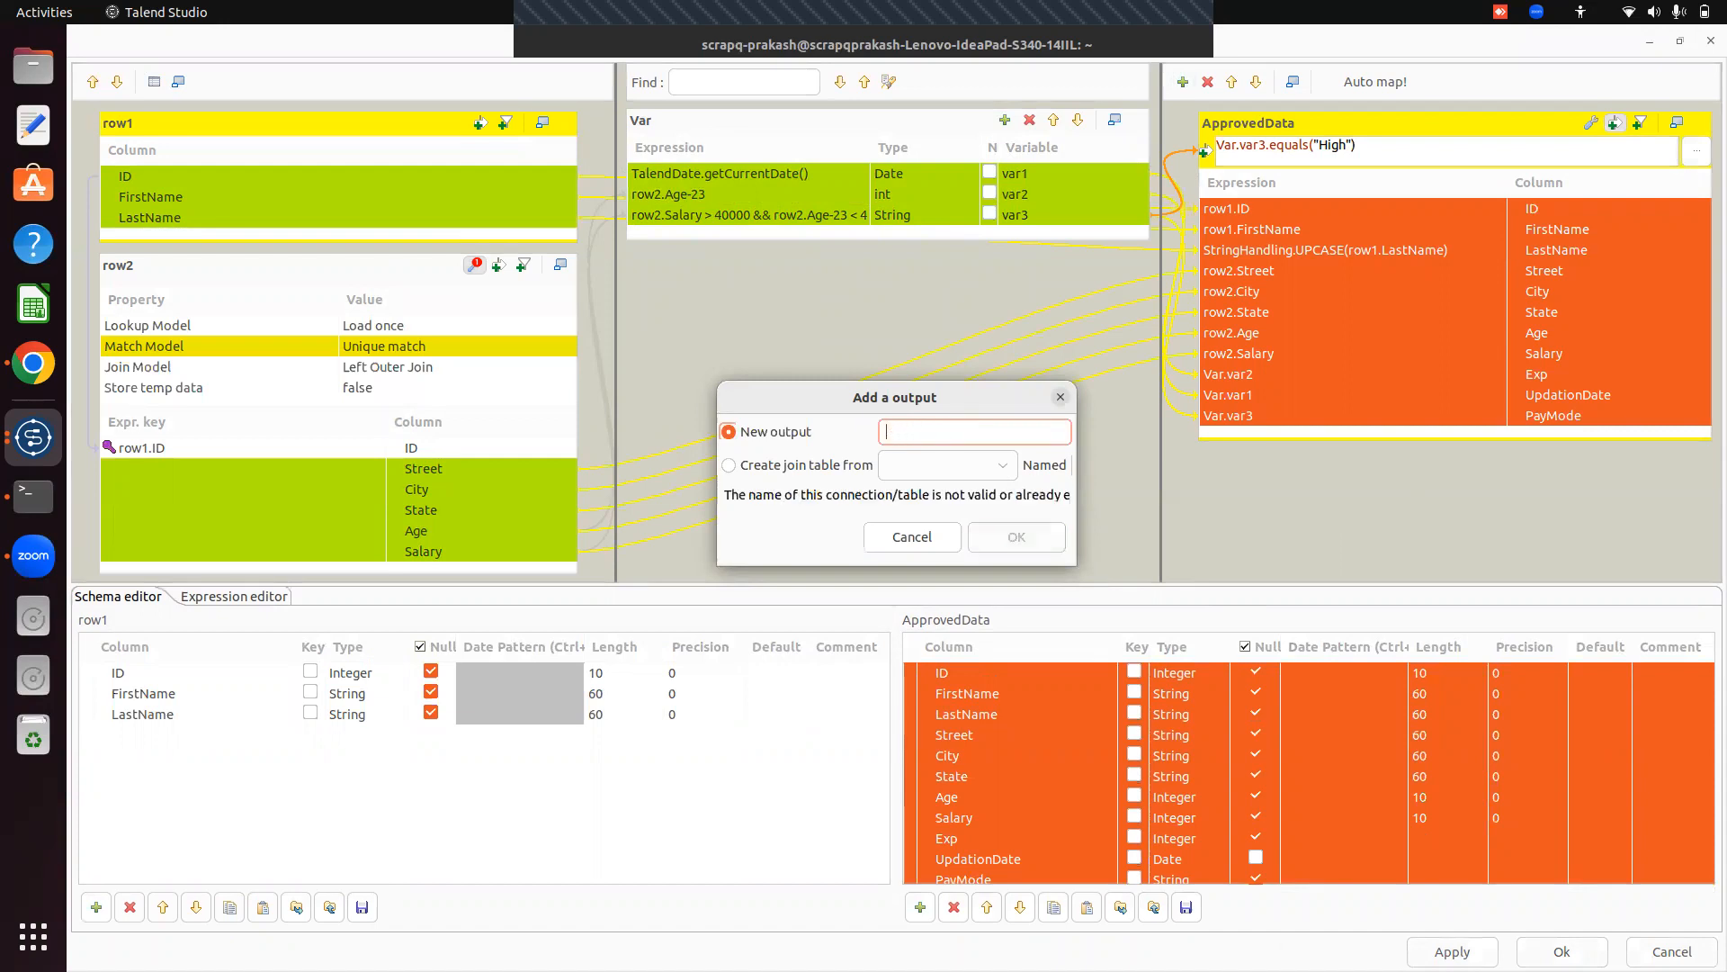
type("Filter")
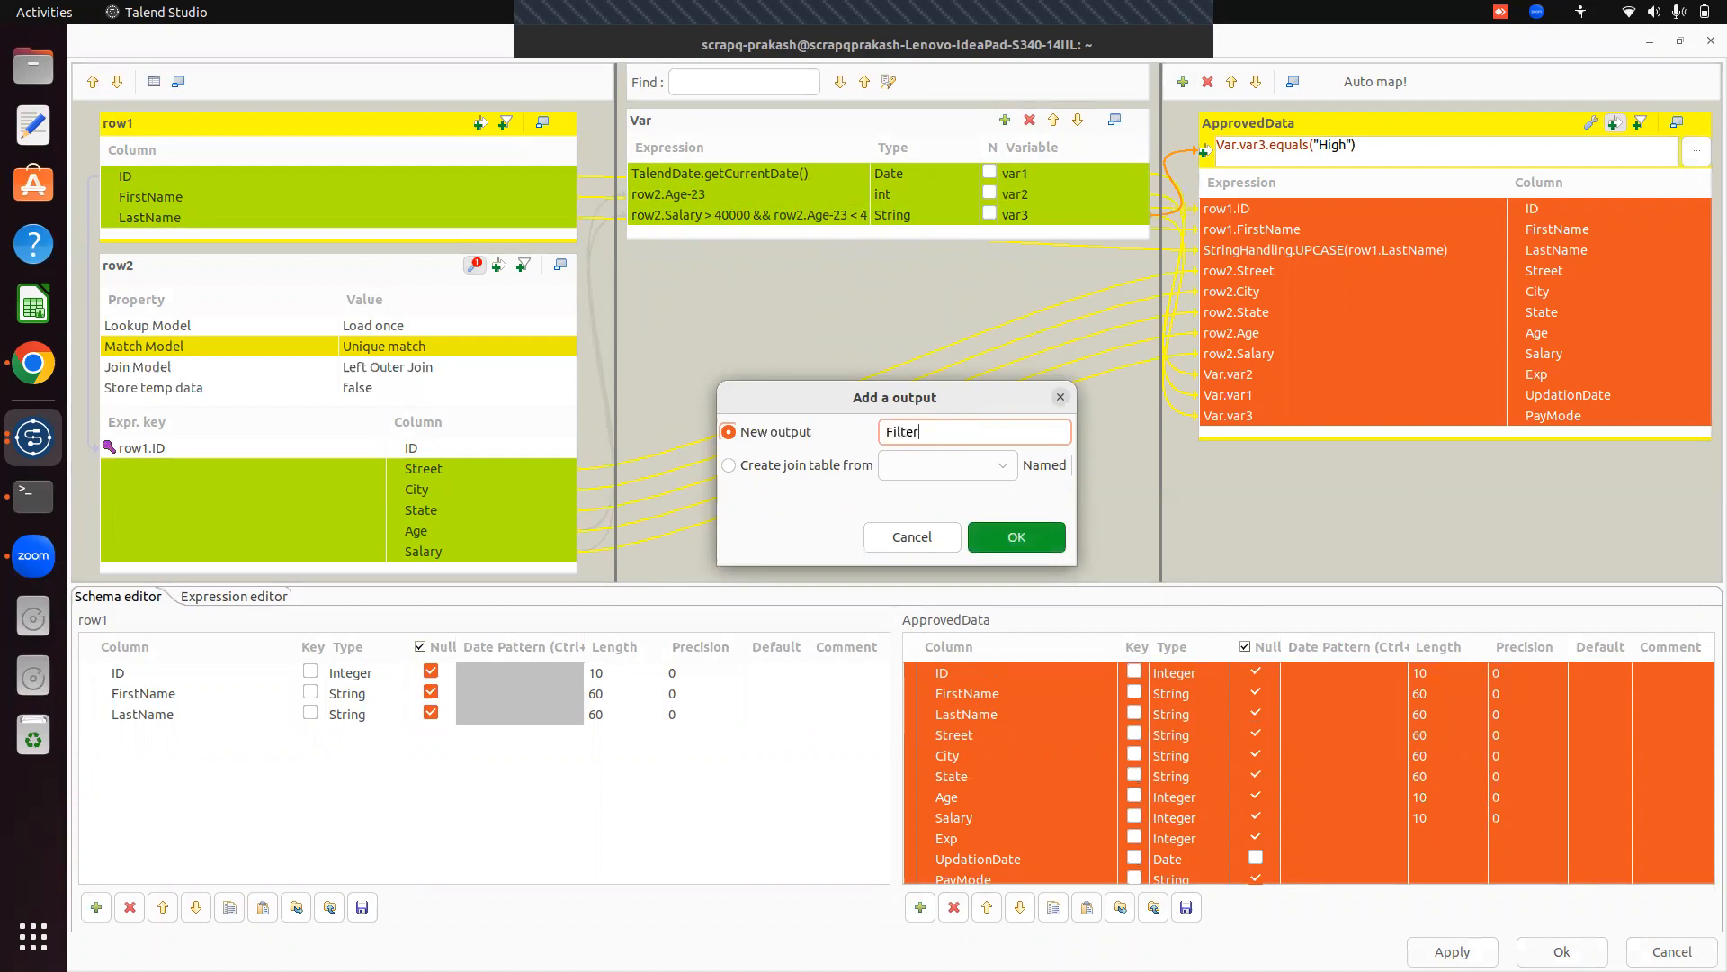
key("BackSpace")
type("Rejected")
left_click(1001, 543)
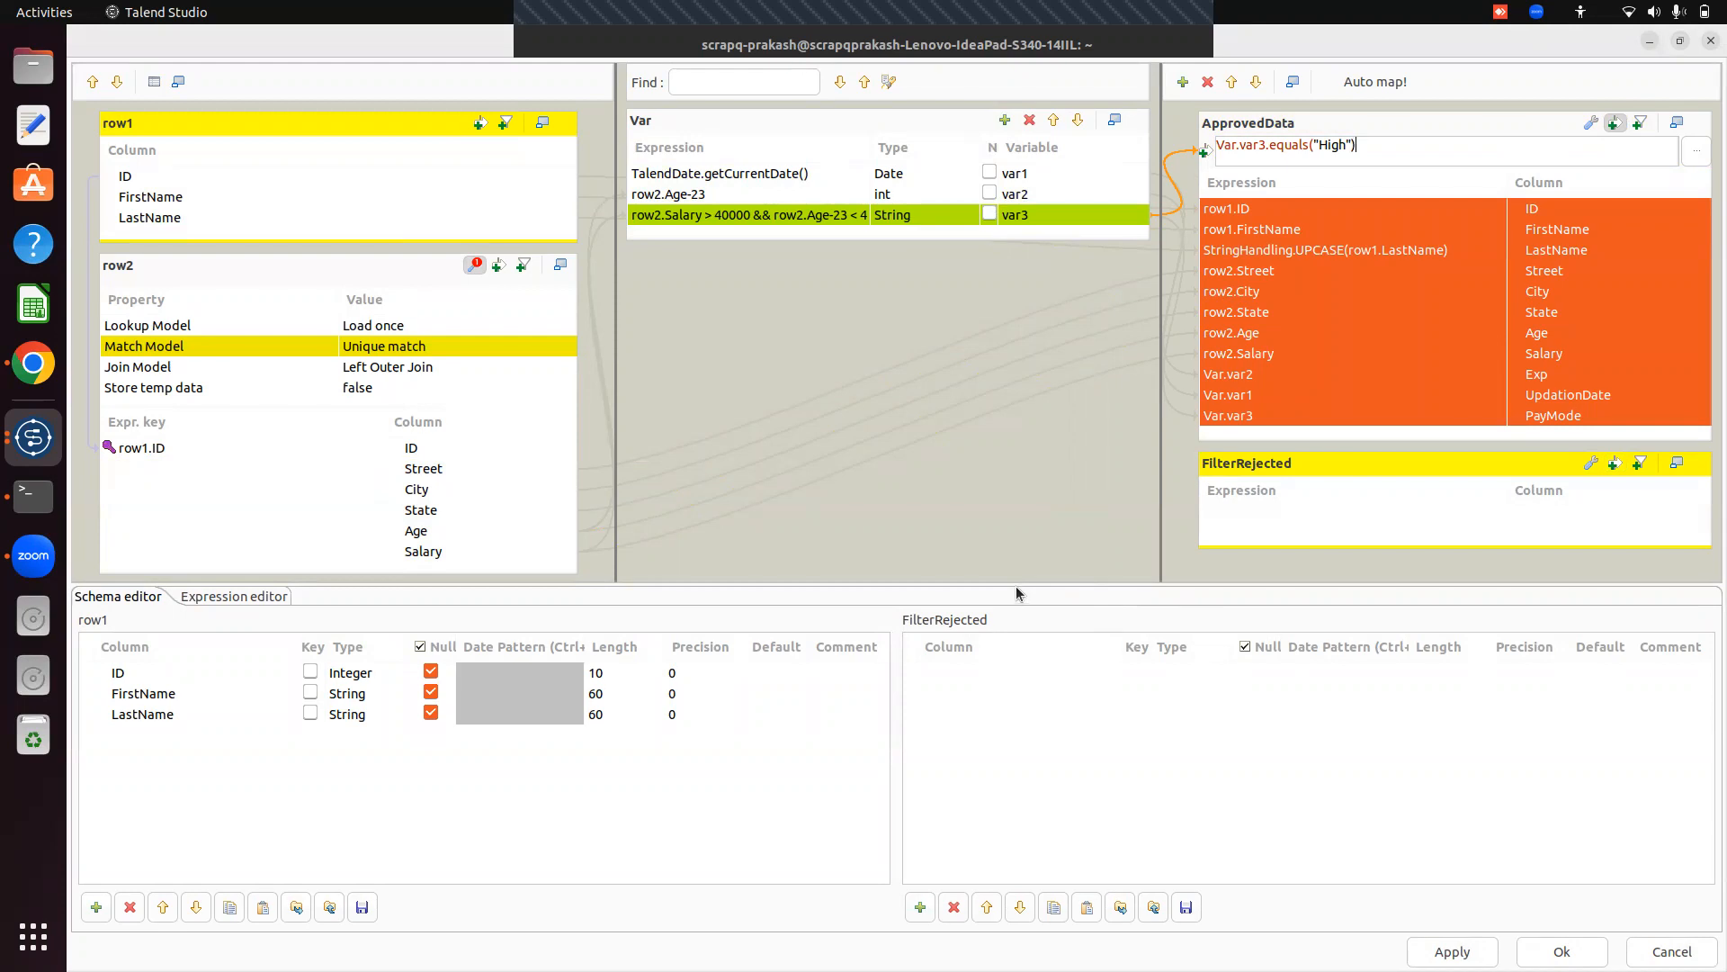
Add three new columns to the schema of the FilterRejected output.
left_click_drag(1017, 592, 1020, 695)
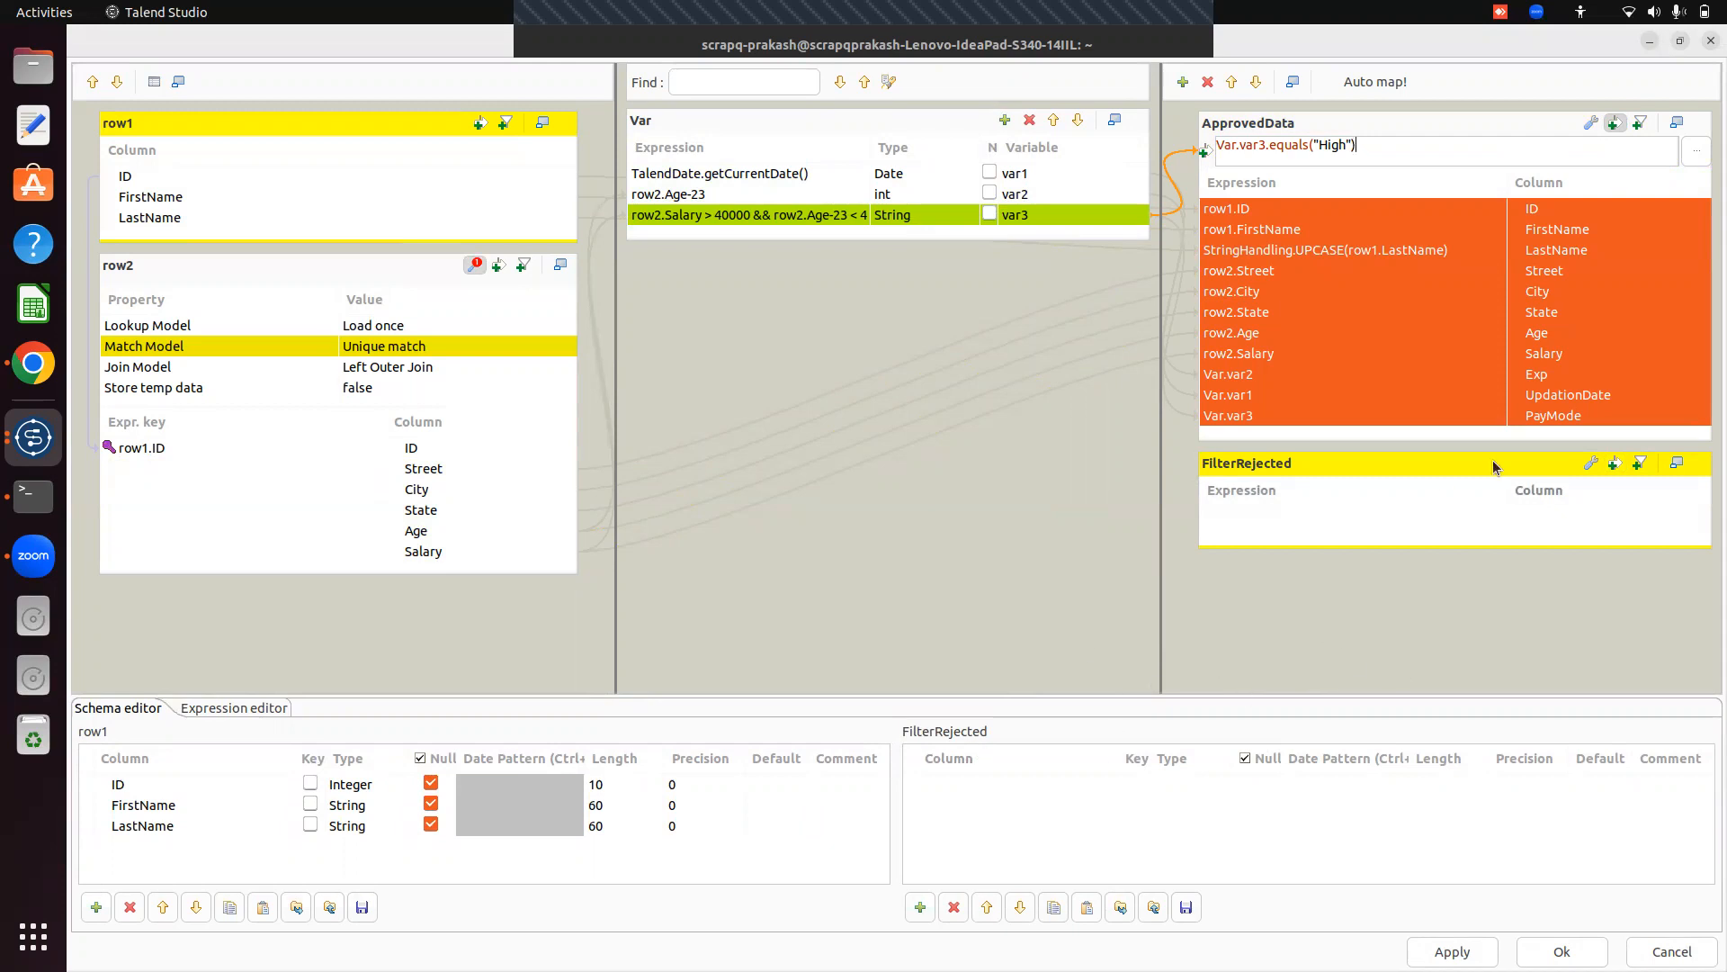
left_click(1317, 249)
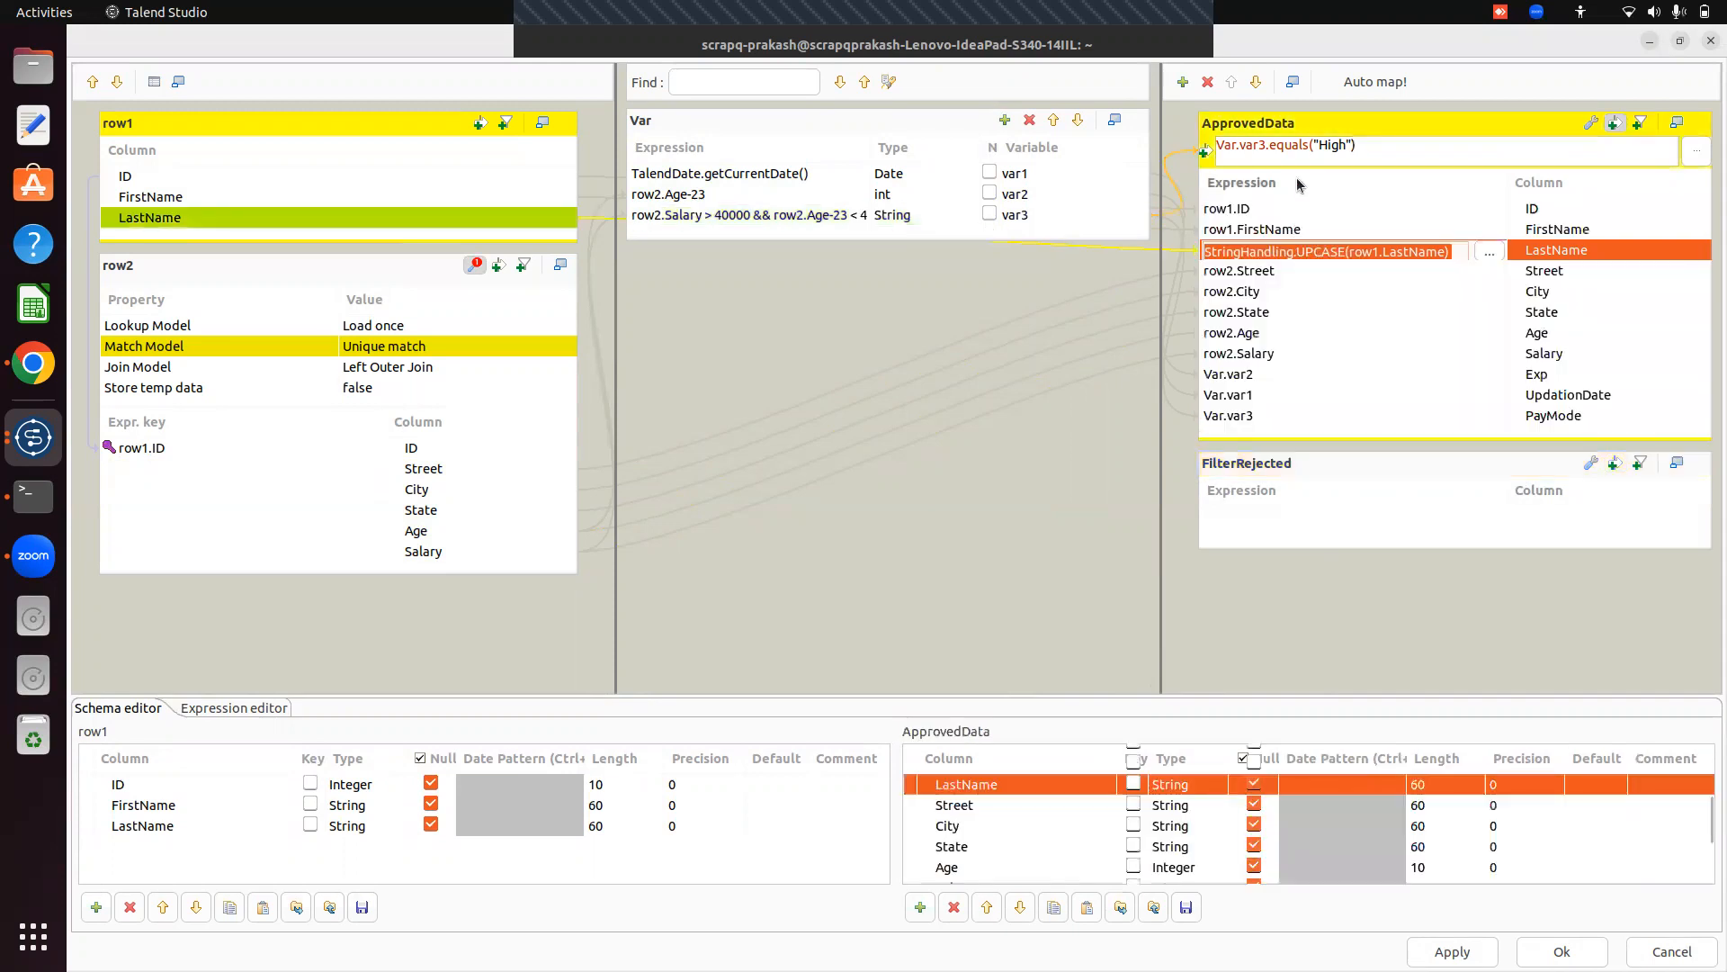
left_click(1244, 210)
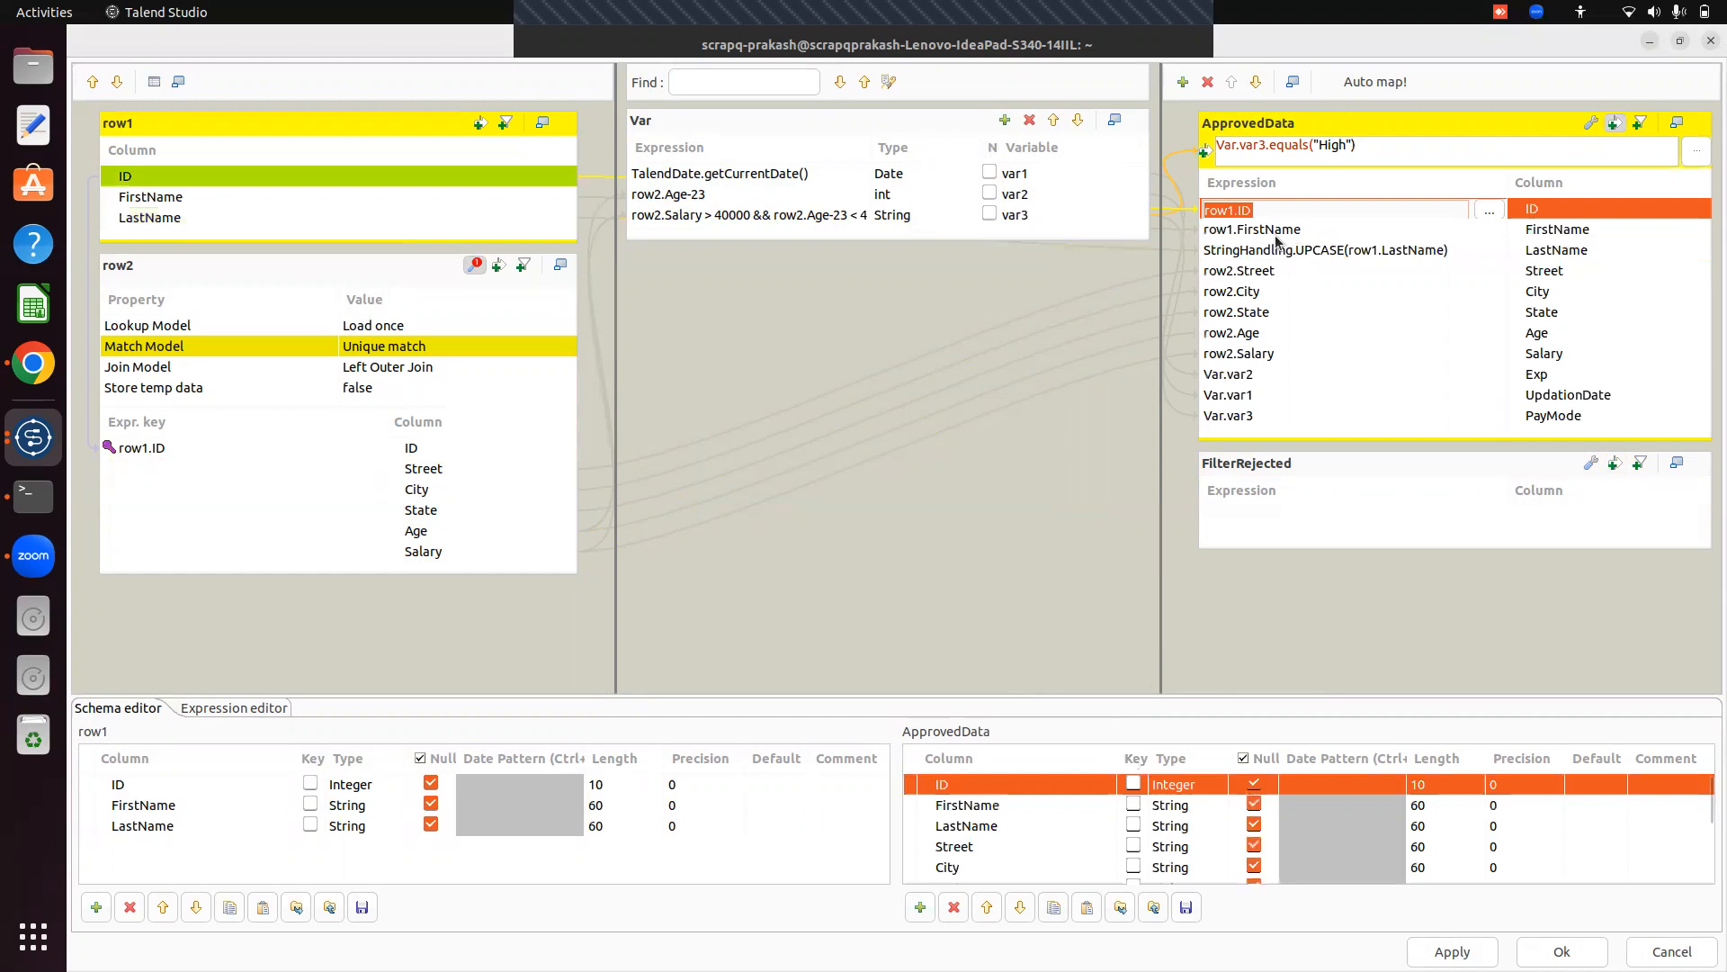
left_click(1298, 511)
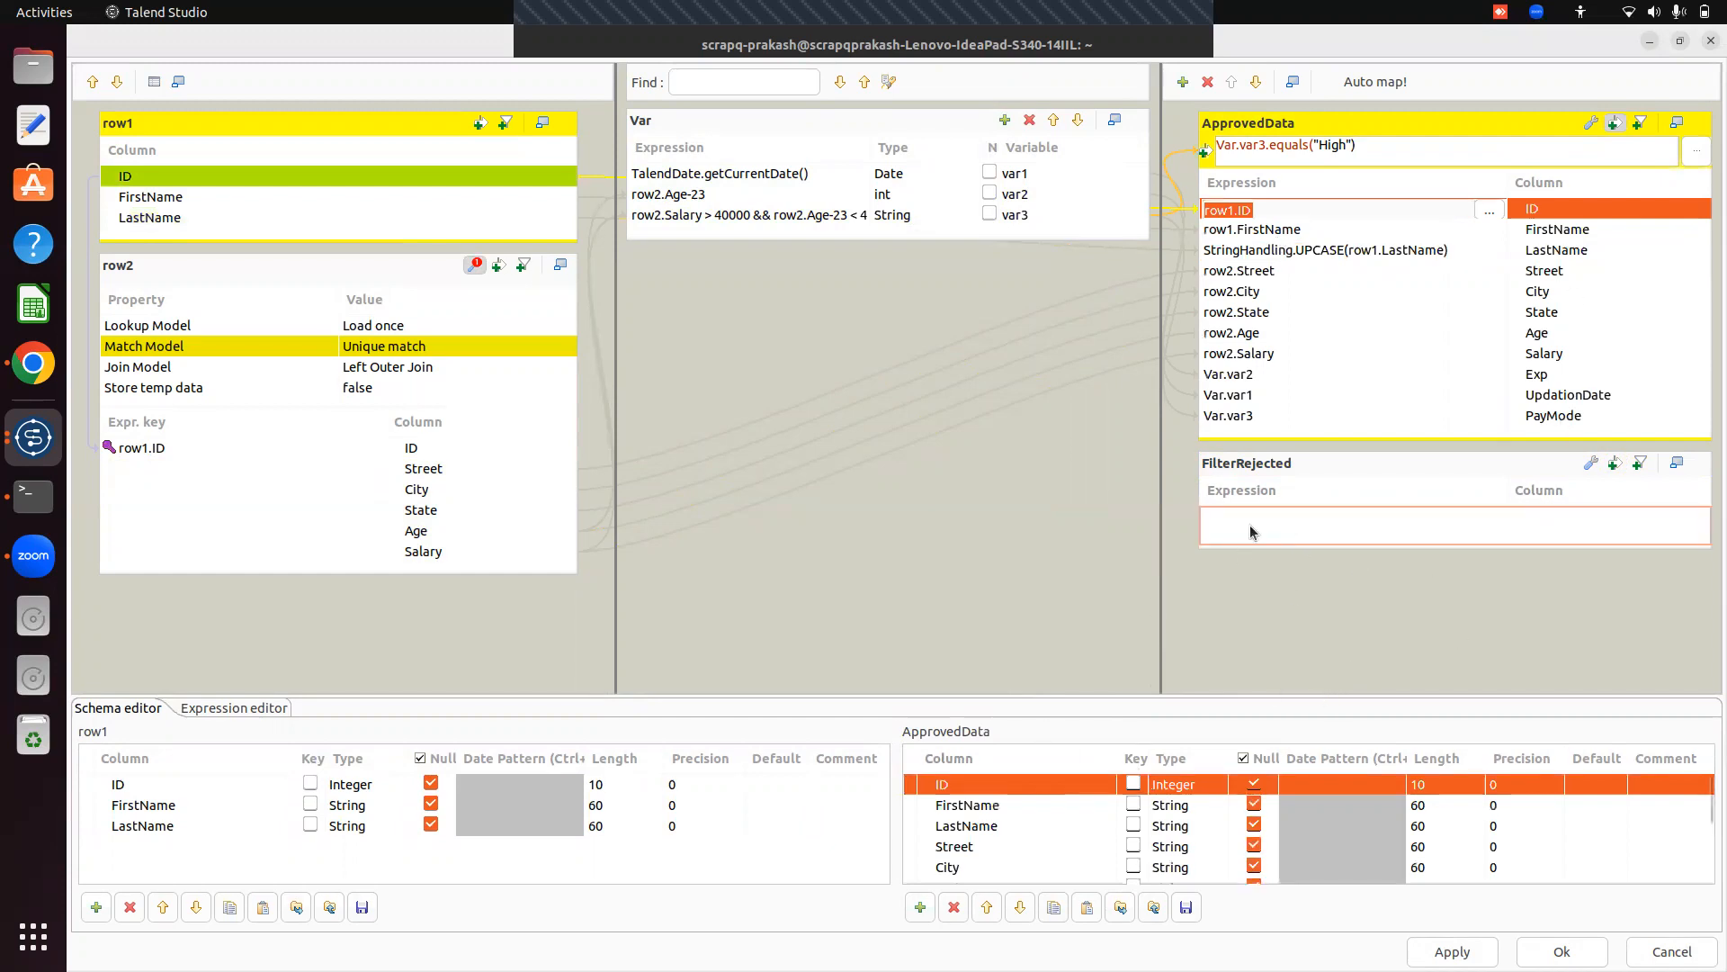
left_click(1324, 454)
left_click(920, 907)
left_click(920, 907)
left_click(919, 907)
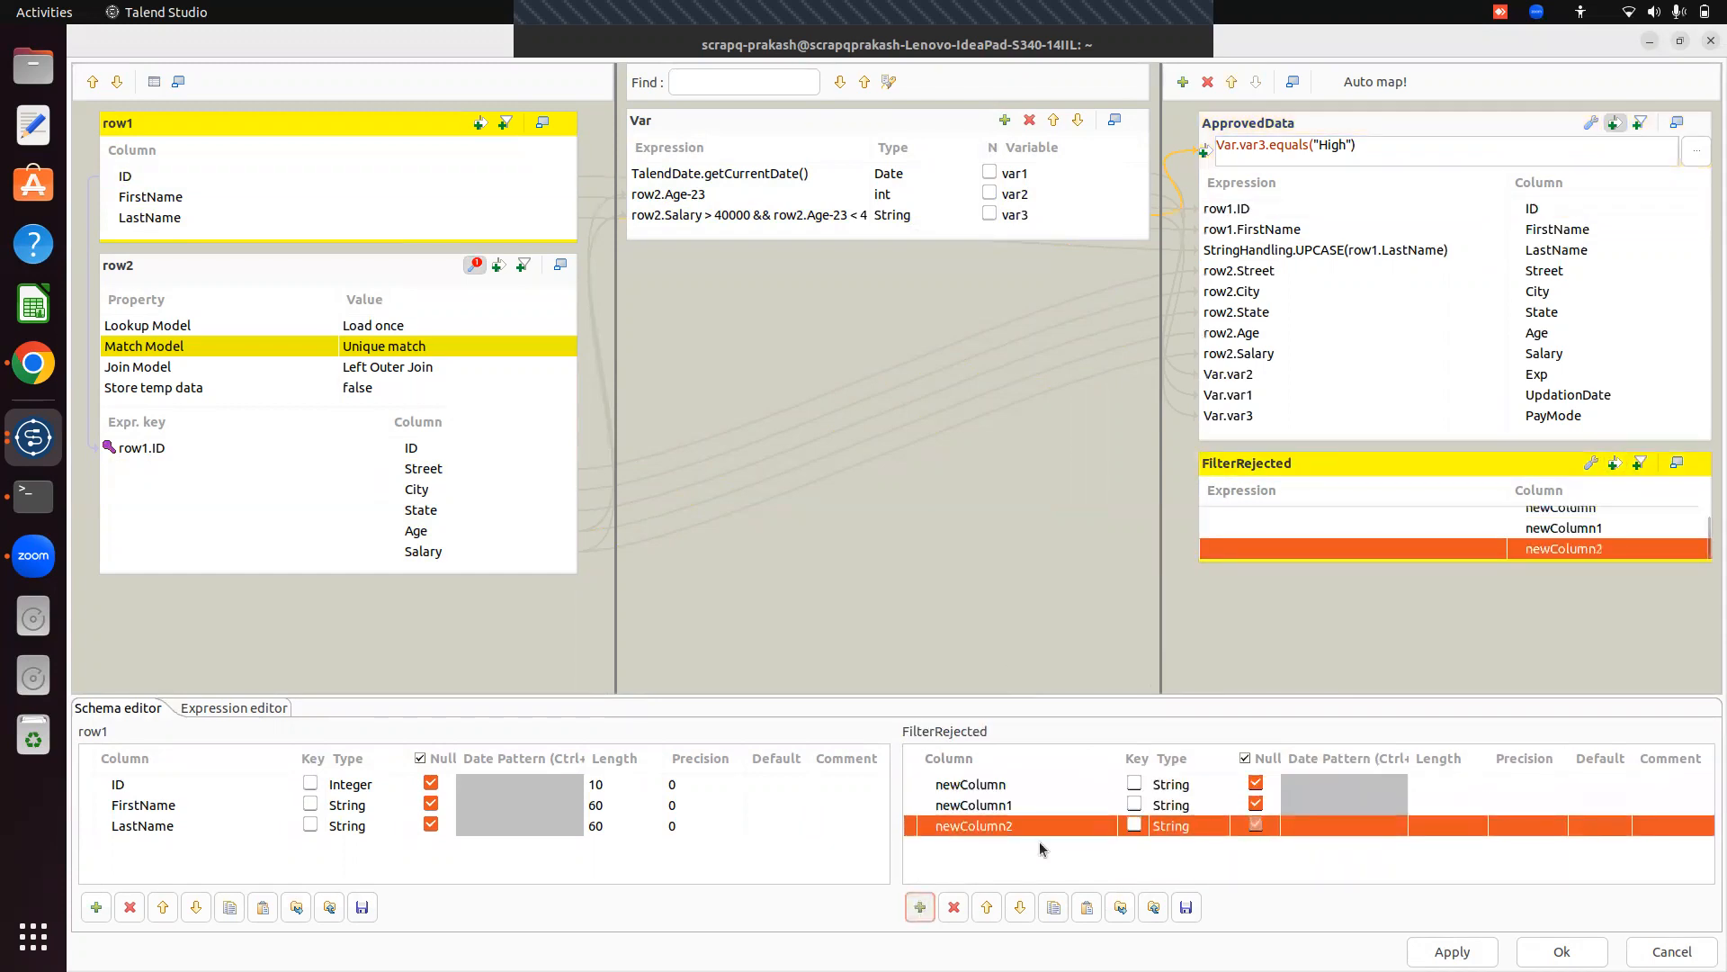
Name the three FilterRejected columns ID, FirstName and LastName.
left_click(1024, 785)
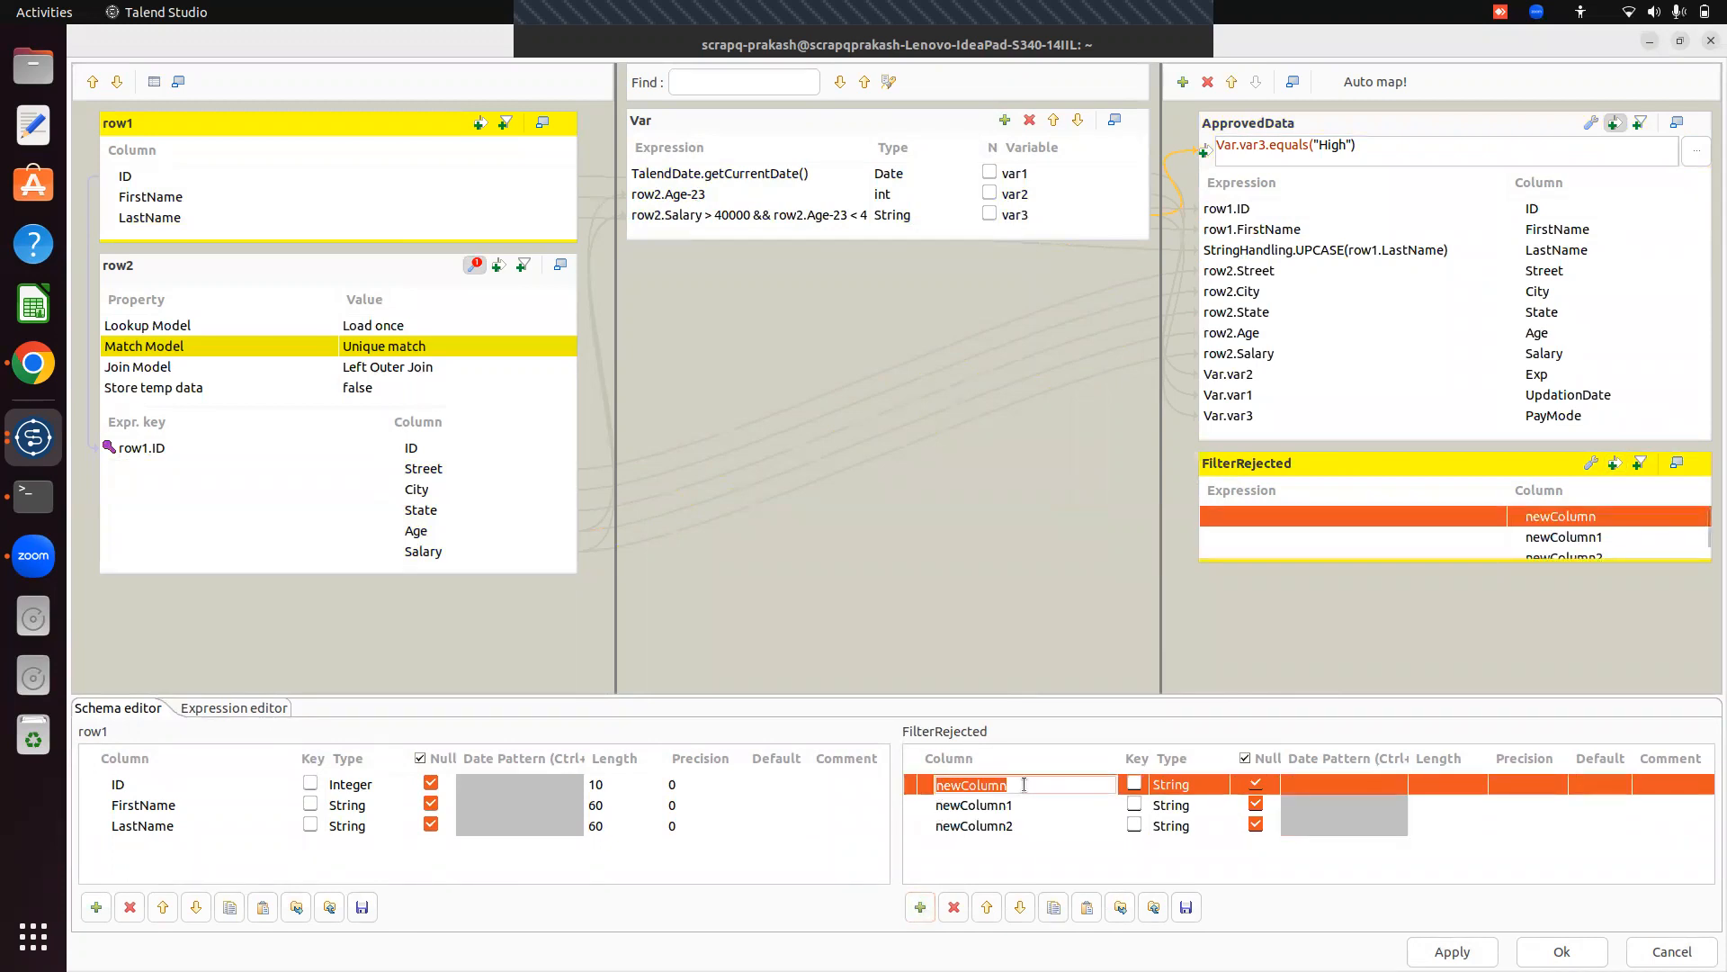
key("BackSpace")
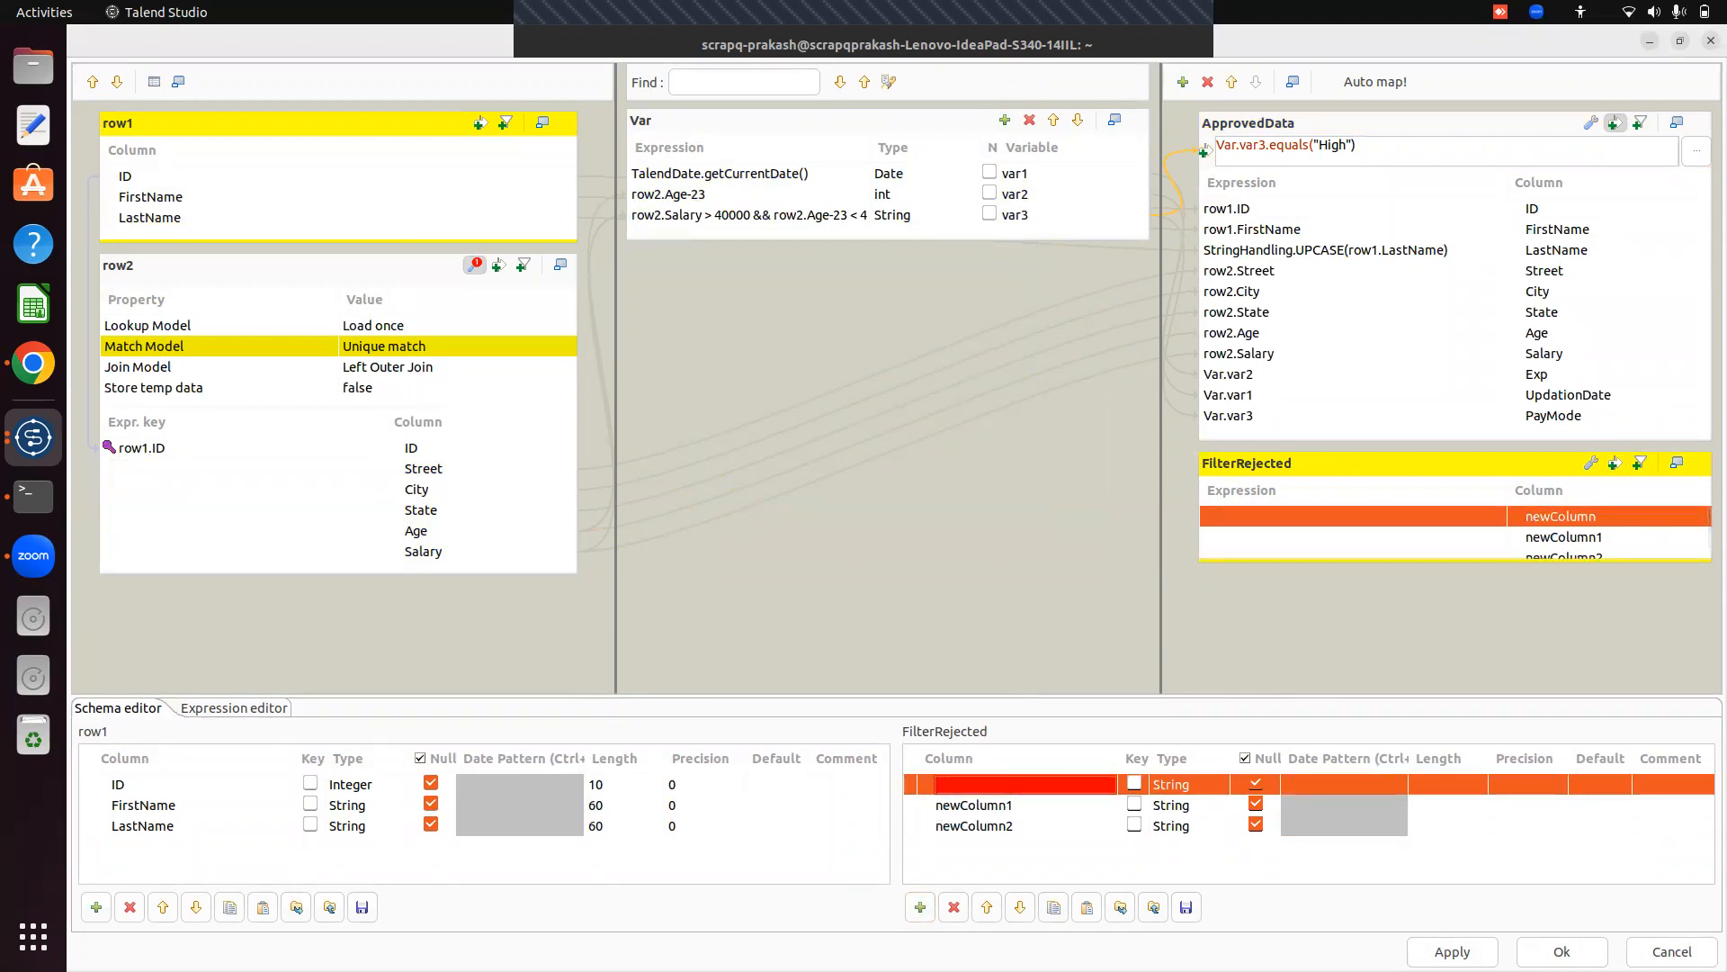
type("ID")
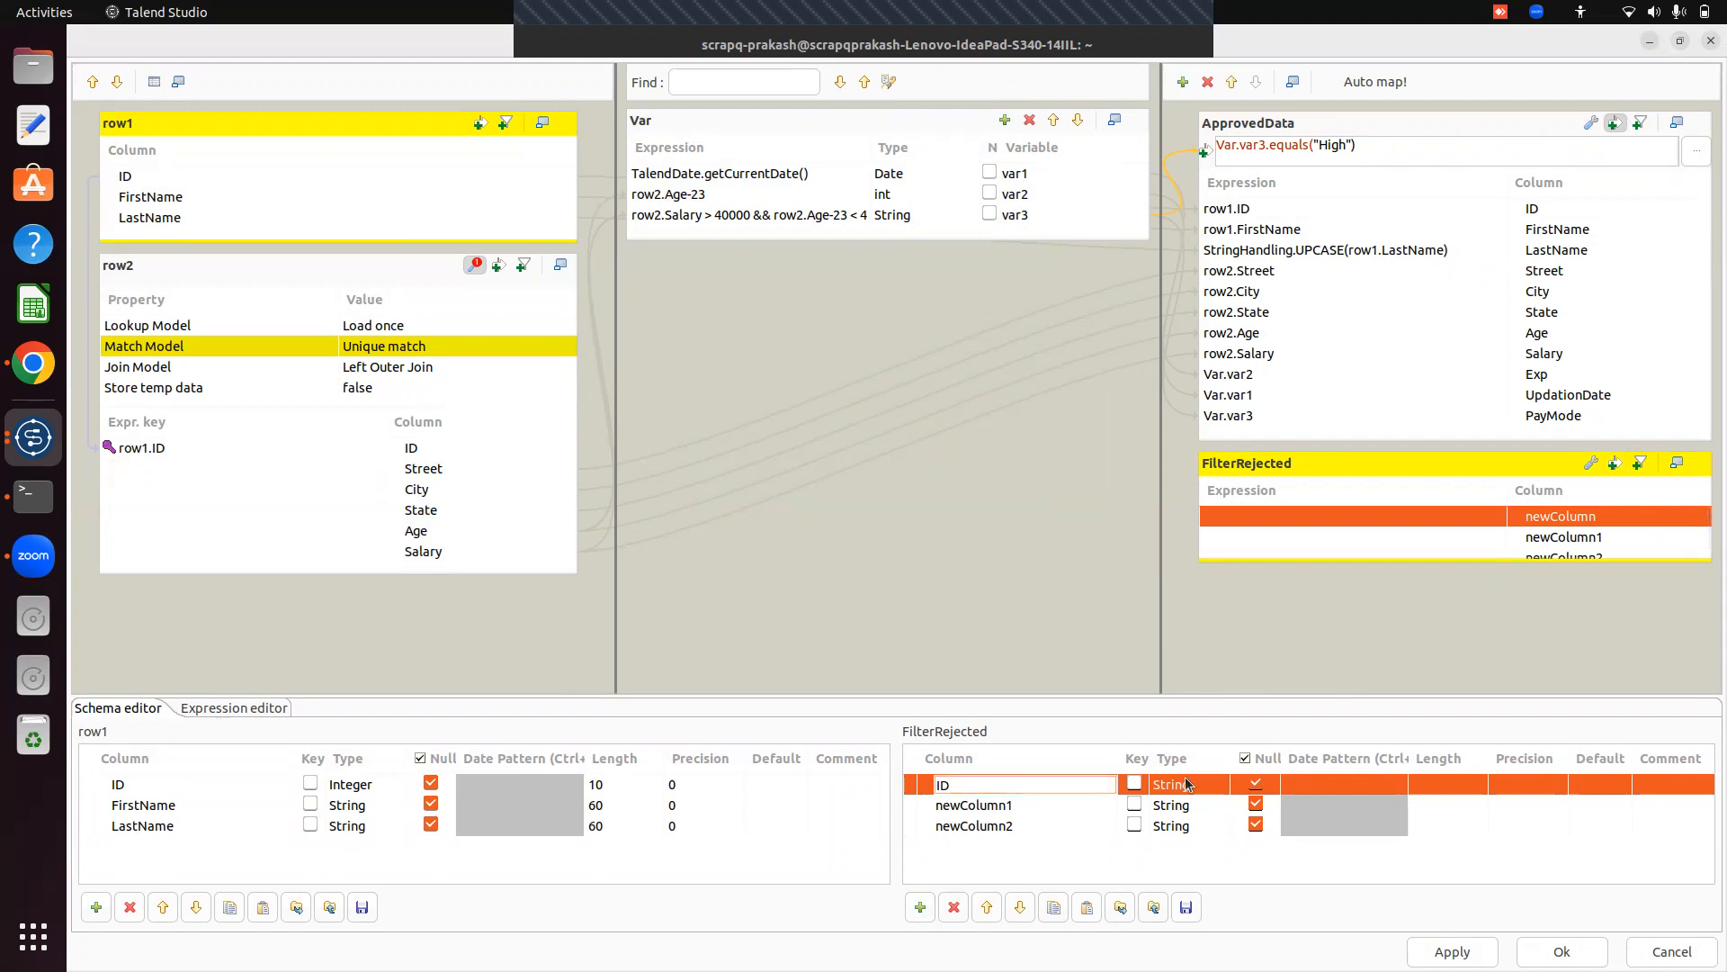
left_click(1007, 803)
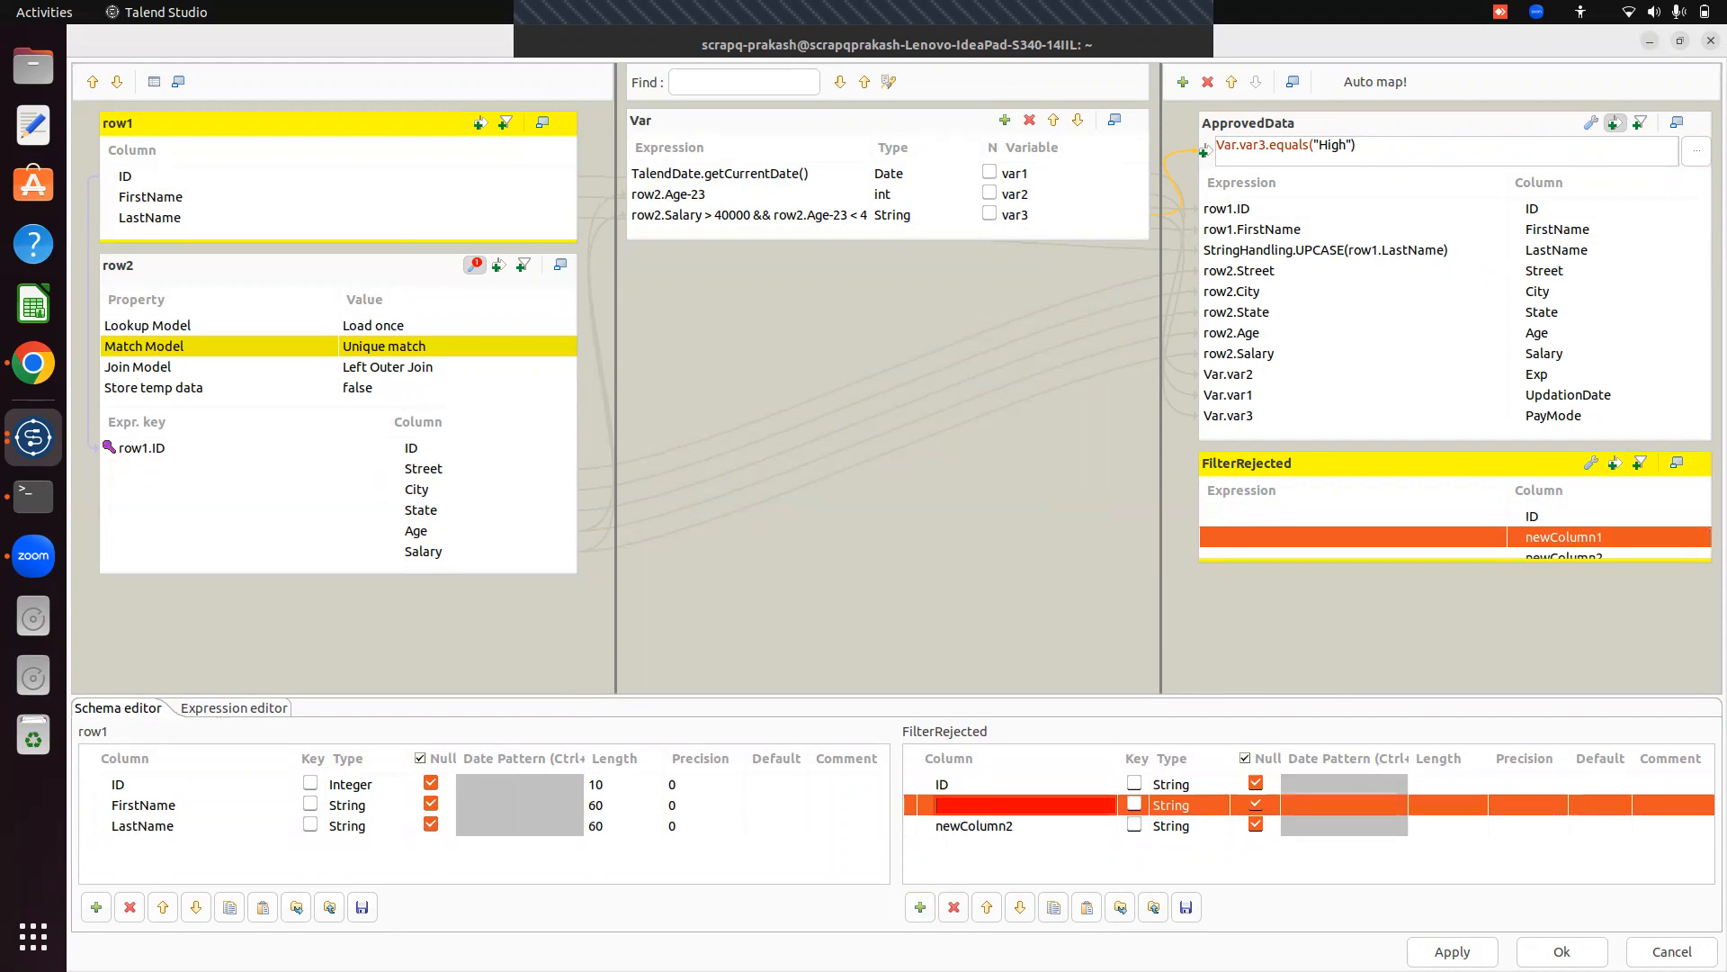
type("Firat")
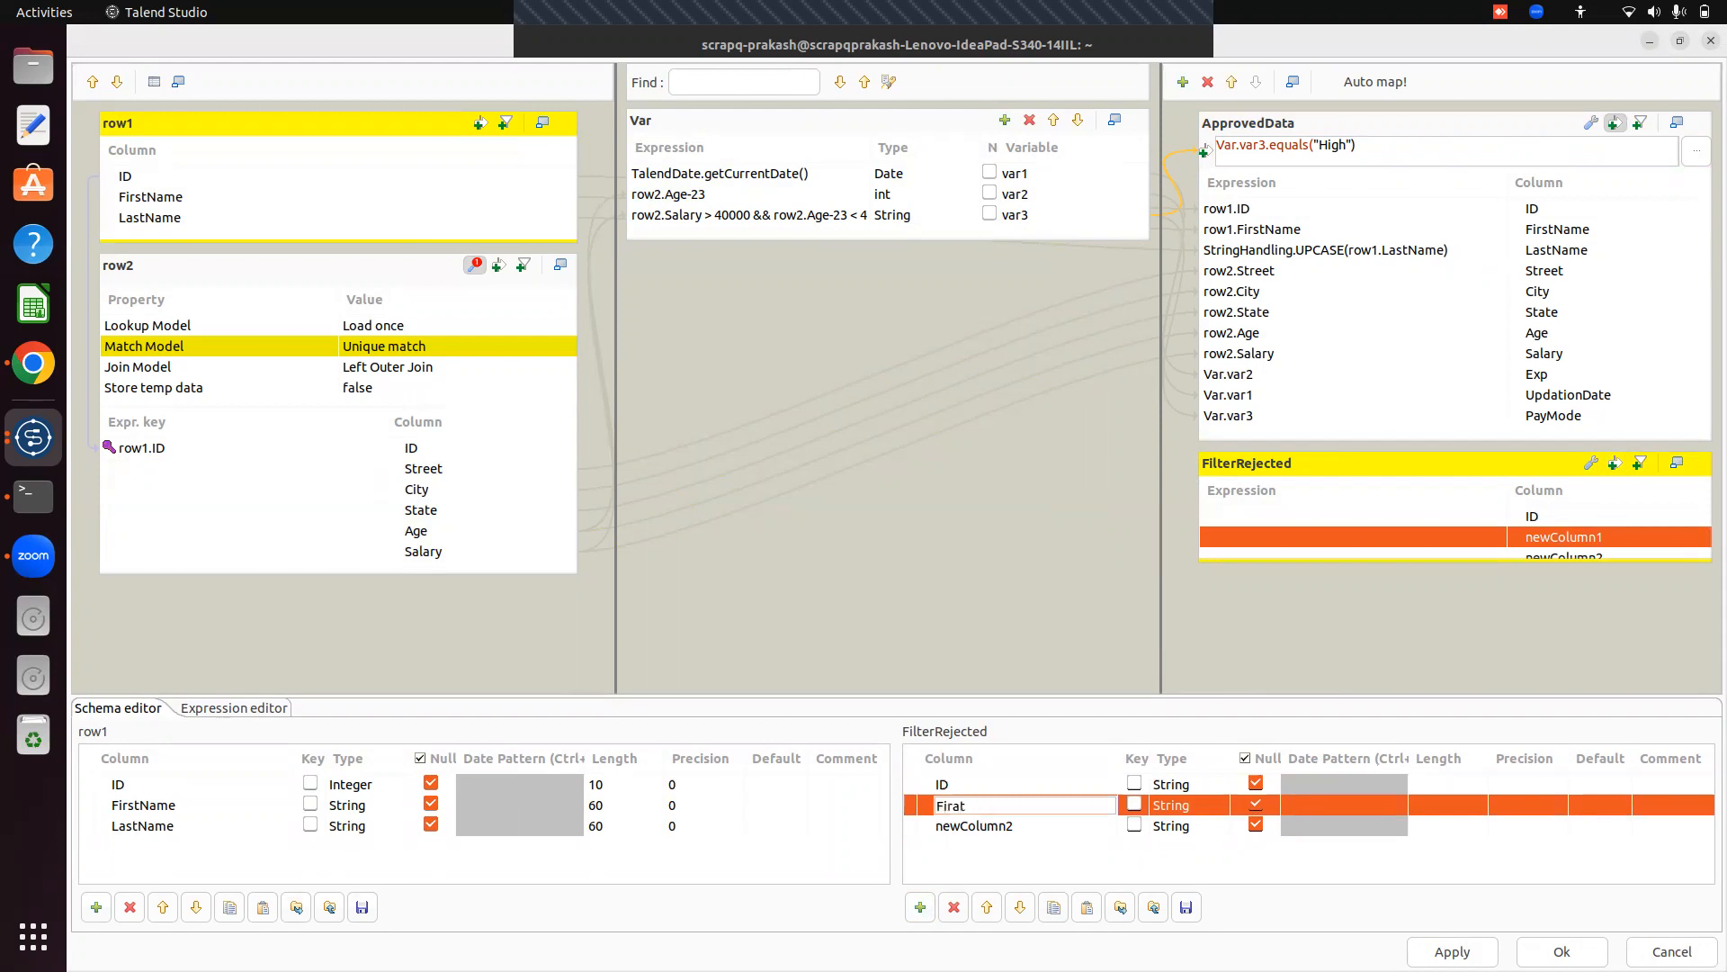
key("BackSpace")
key("BackSpace")
type("stName")
left_click(1018, 826)
type("LastNam")
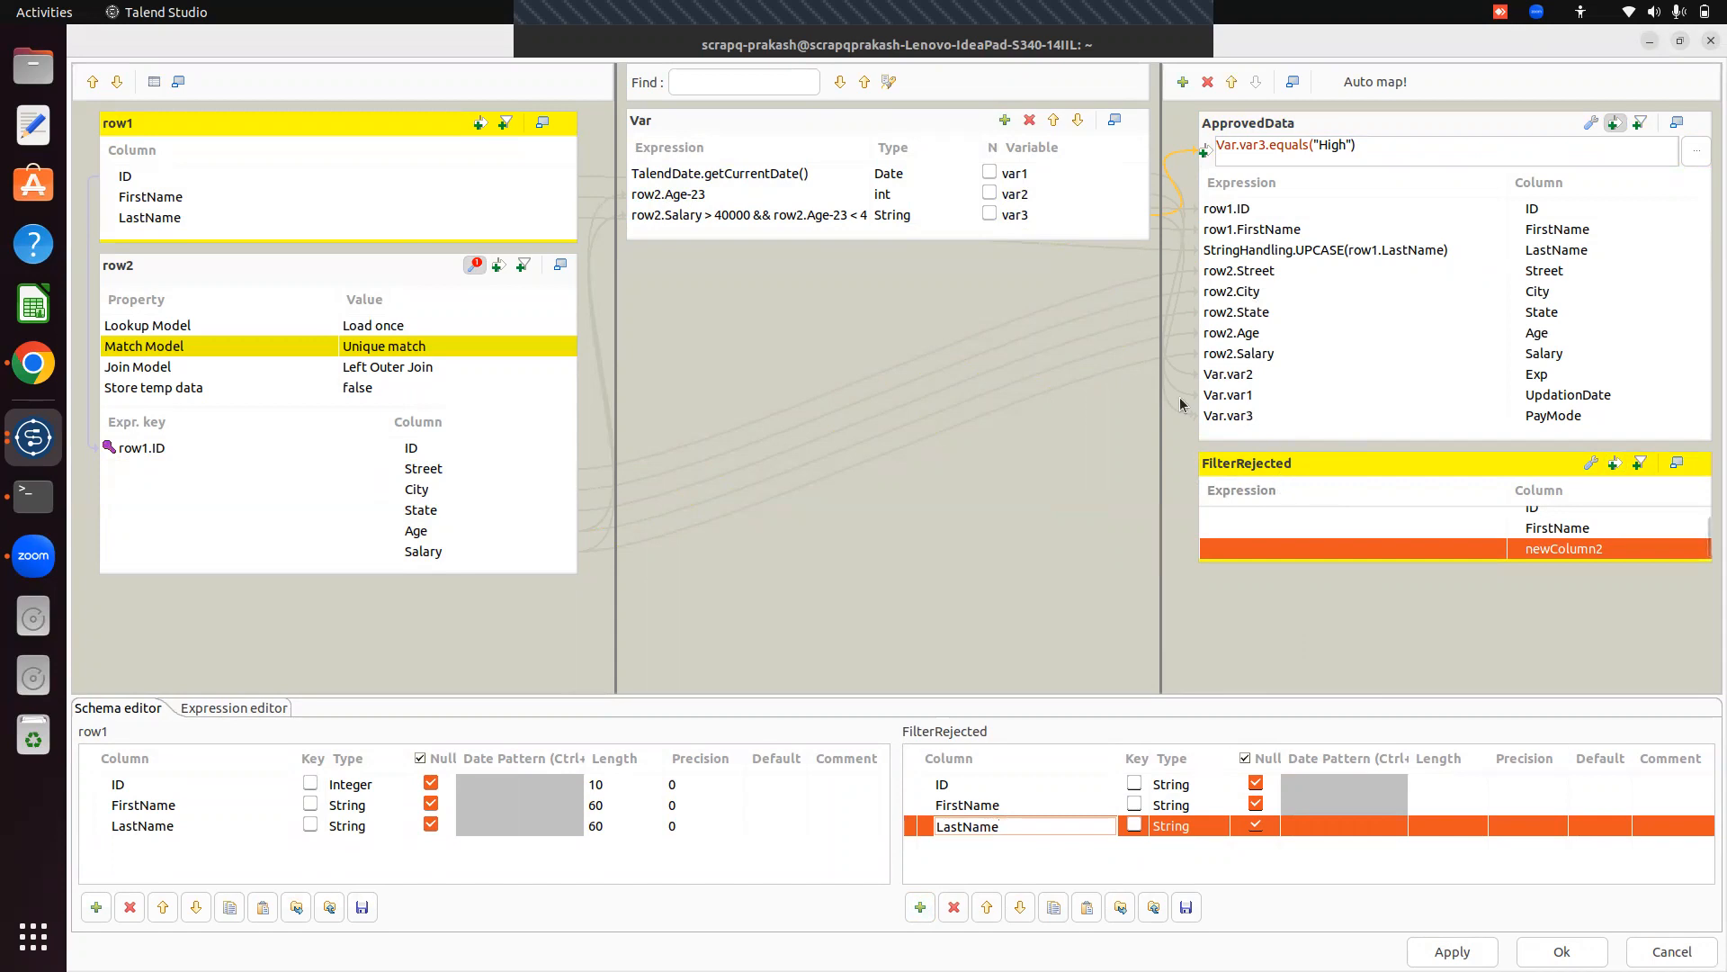
Add two more columns named Sal and PayMode to FilterRejected and enlarge its table to fit all columns.
left_click(919, 907)
left_click(1015, 851)
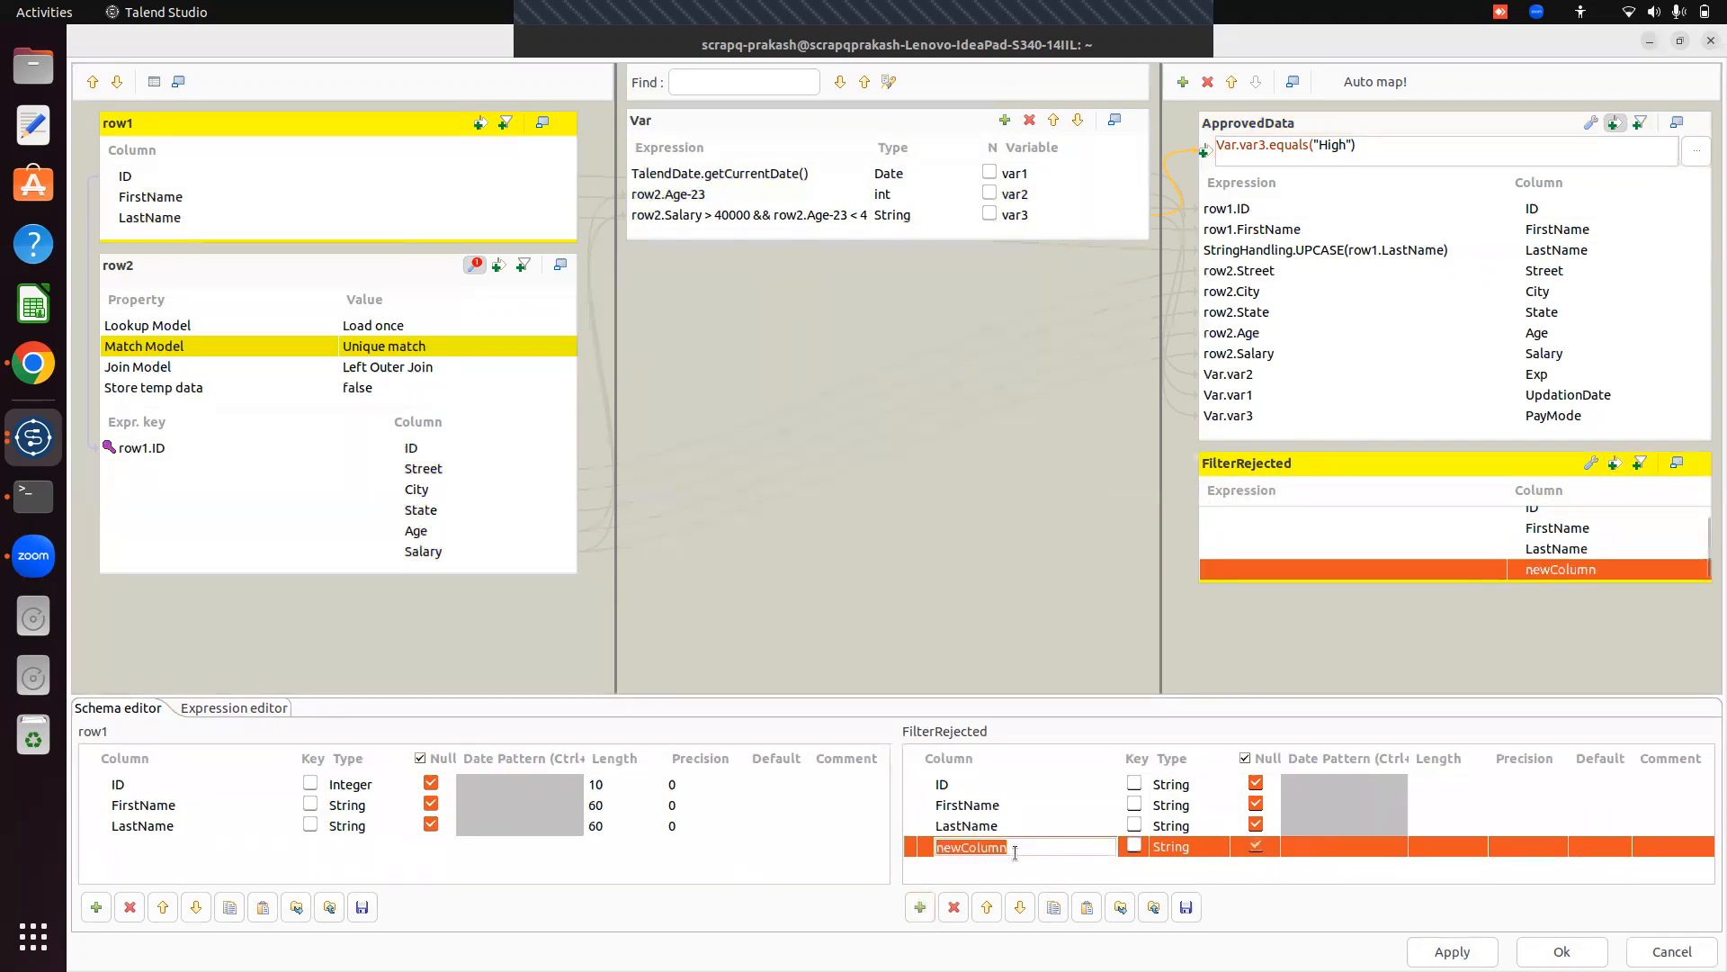
type("Sal")
left_click(919, 907)
left_click(1013, 867)
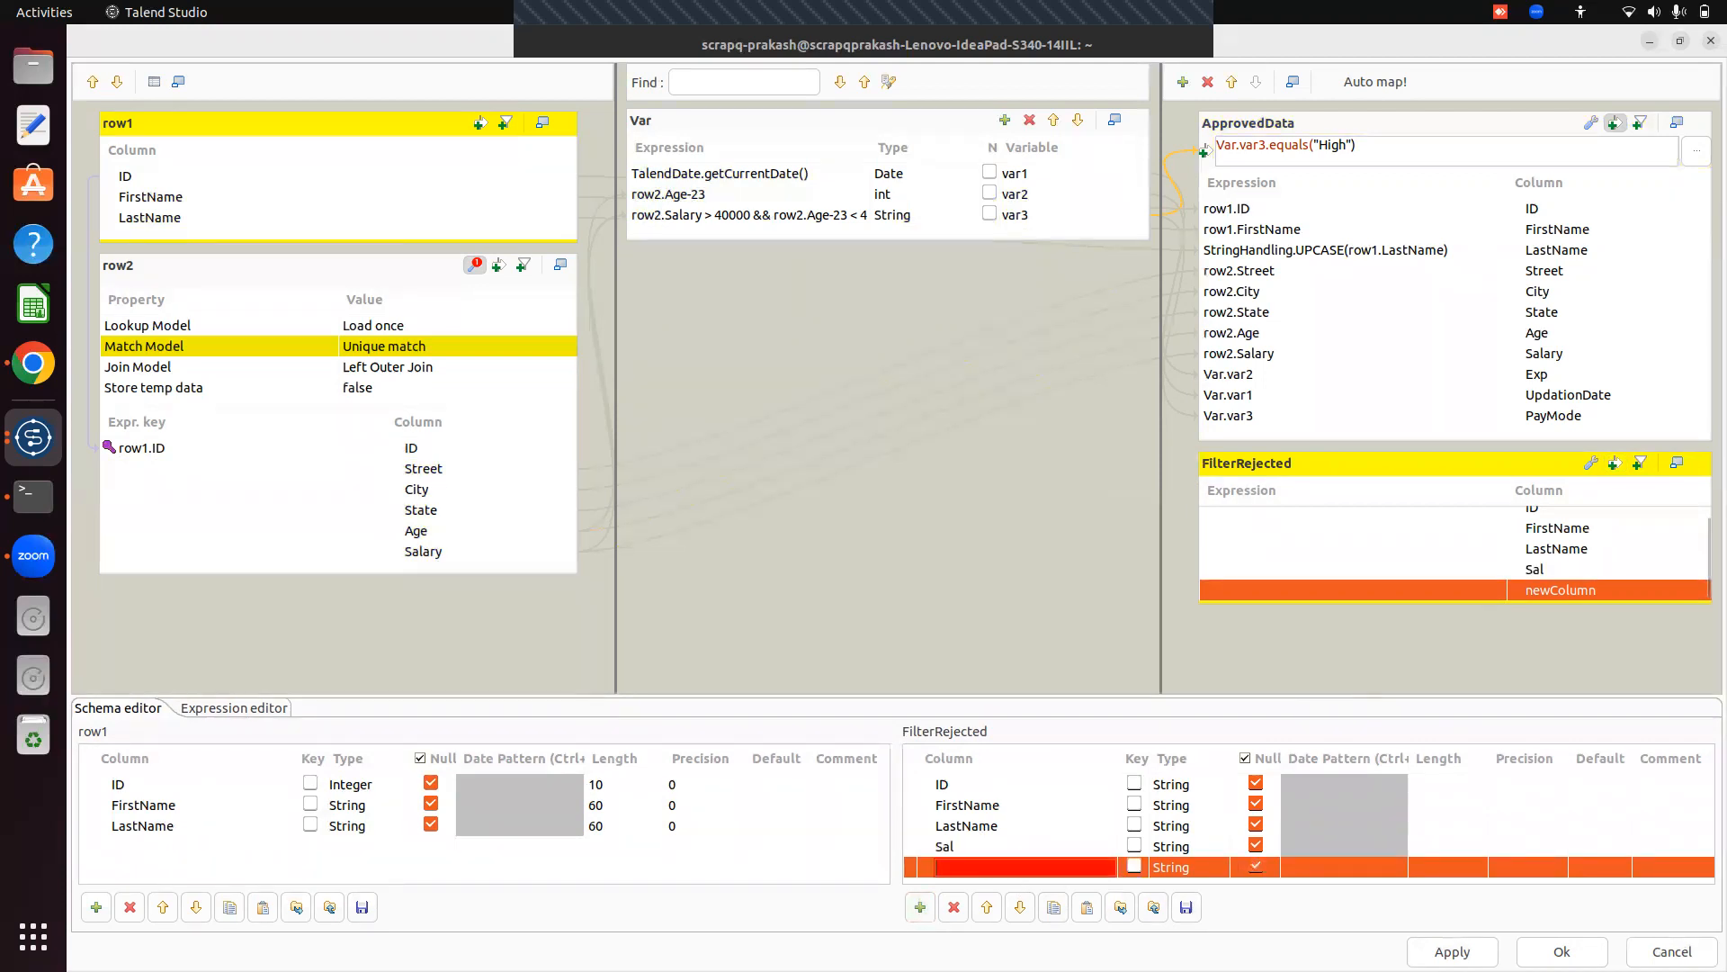
type("PayMode")
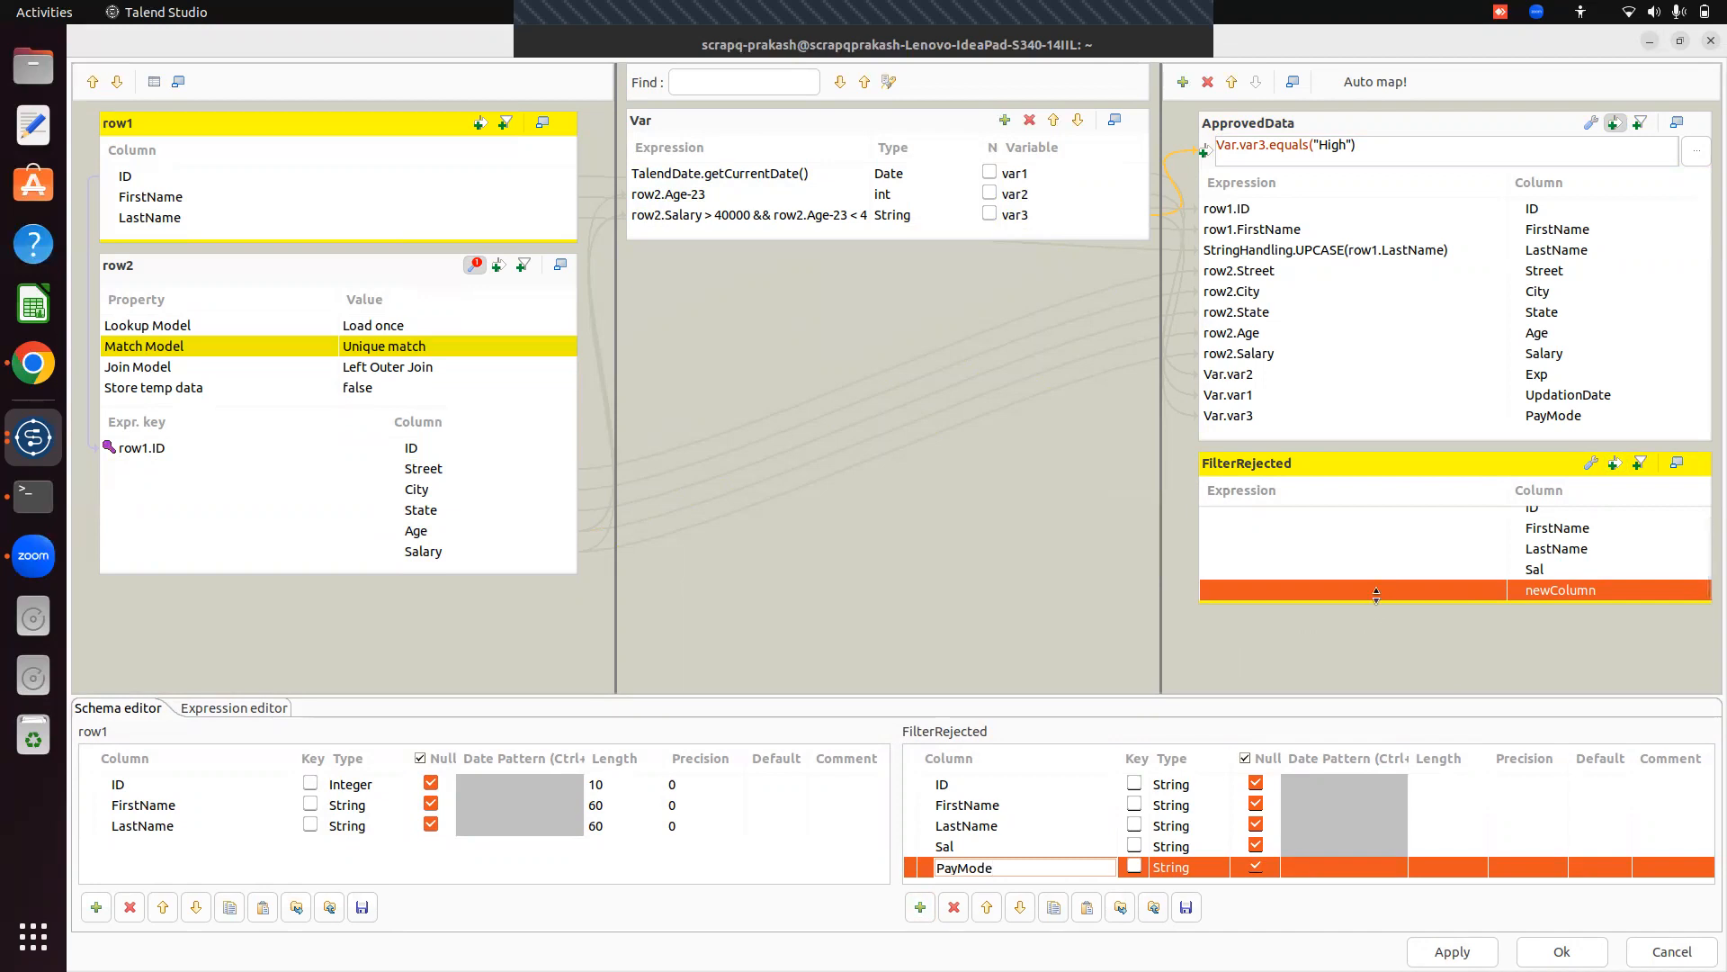
left_click_drag(1377, 601, 1383, 642)
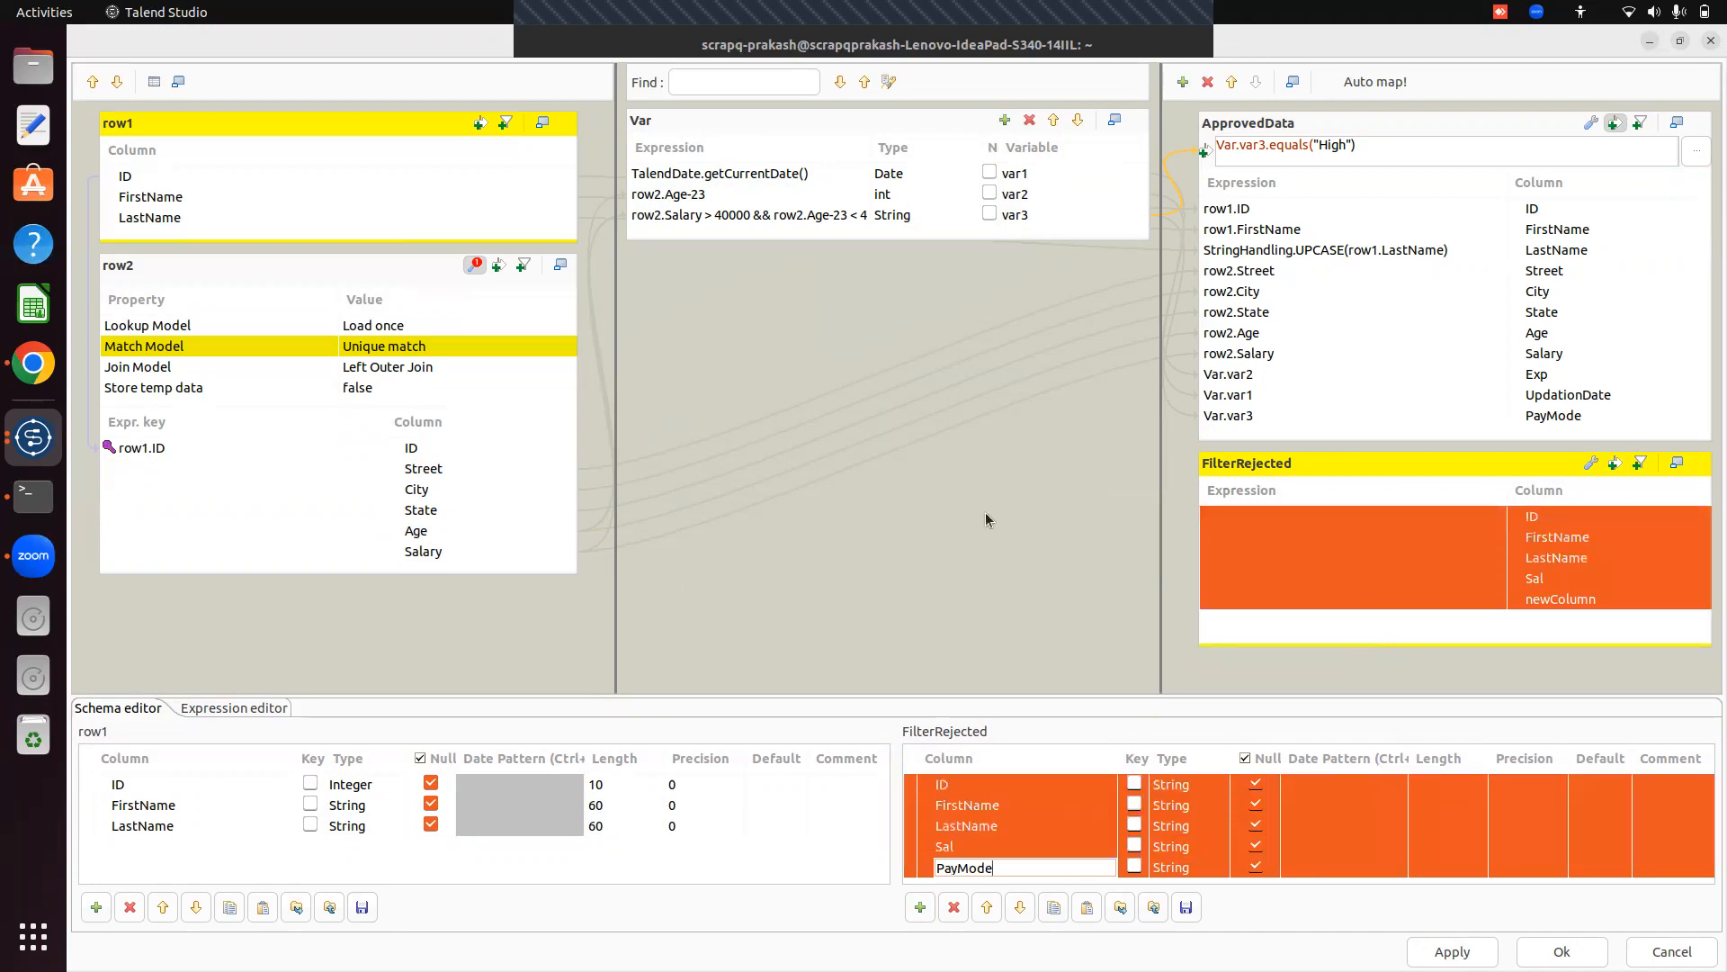
left_click(1314, 540)
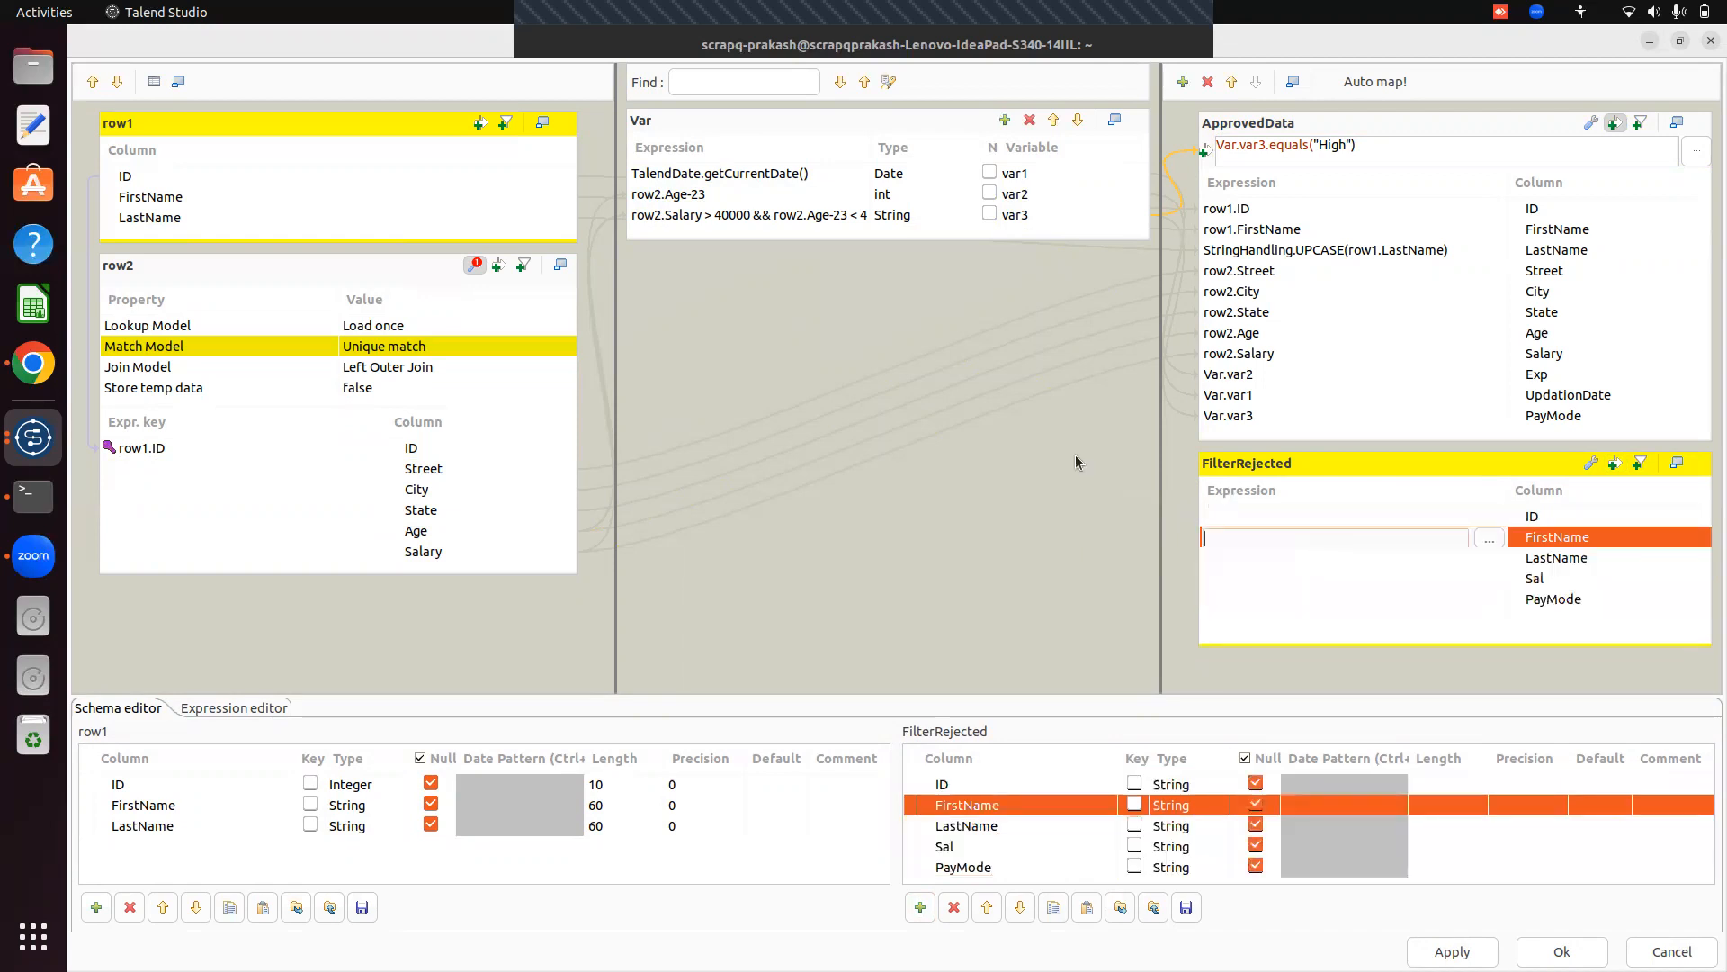
Map all row1 columns, ID, FirstName and LastName, into the FilterRejected output above its existing columns.
left_click(245, 176)
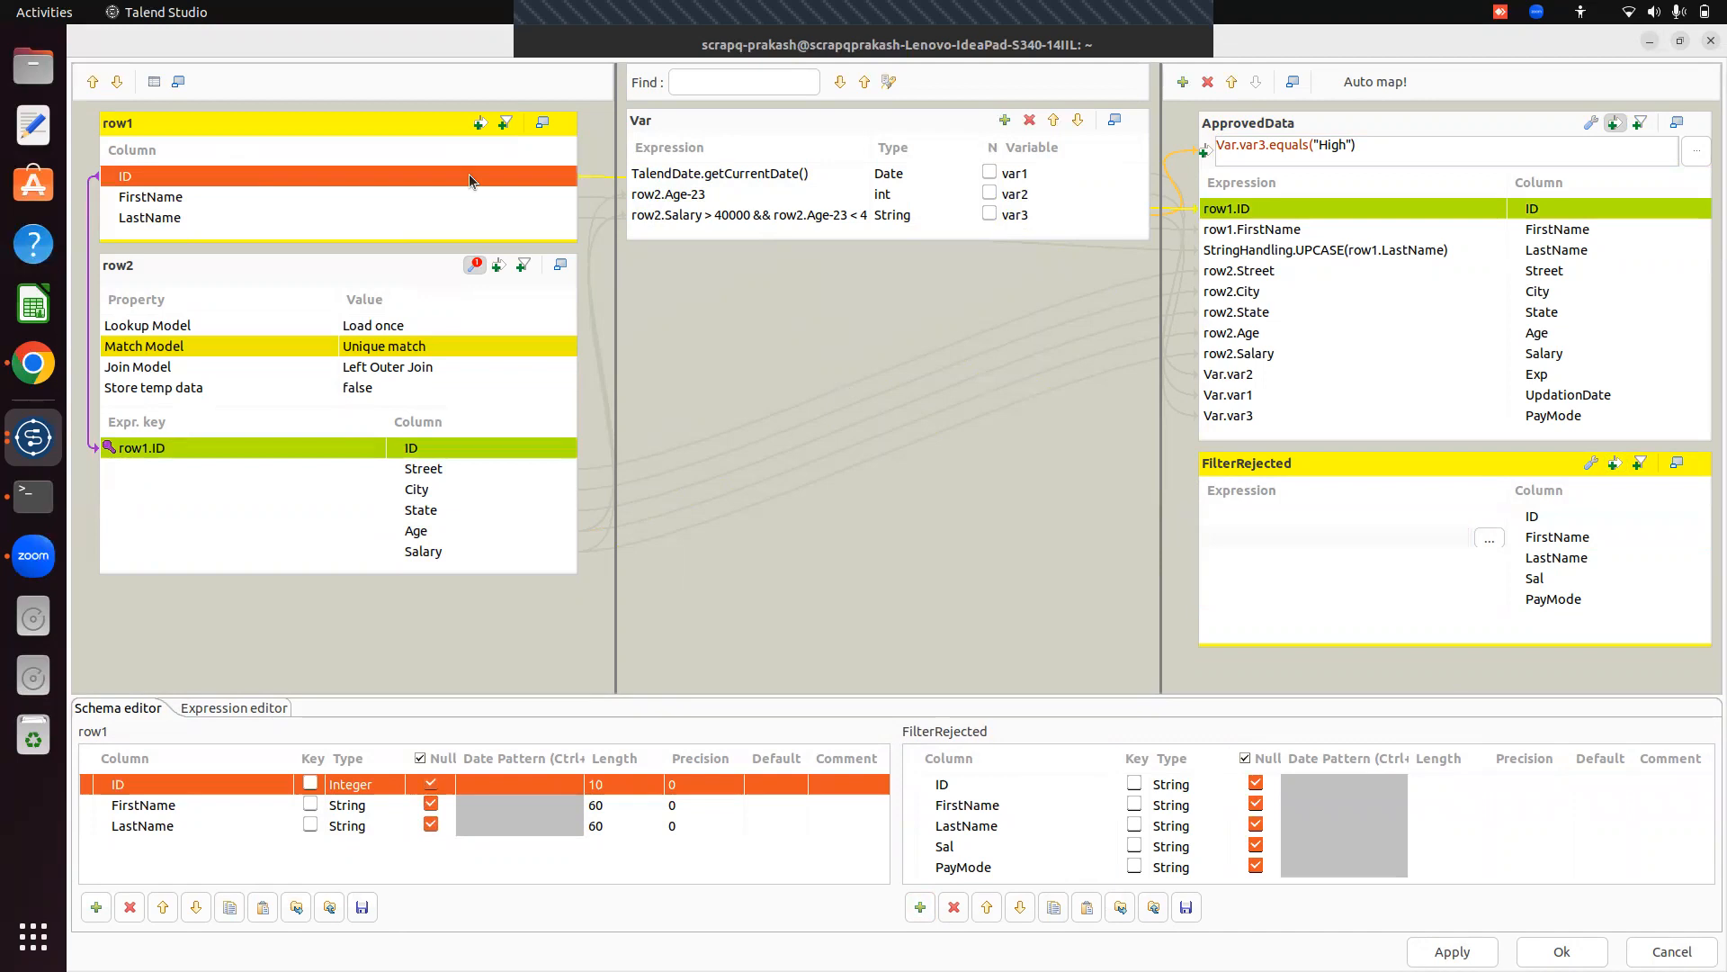
key("ctrl+a")
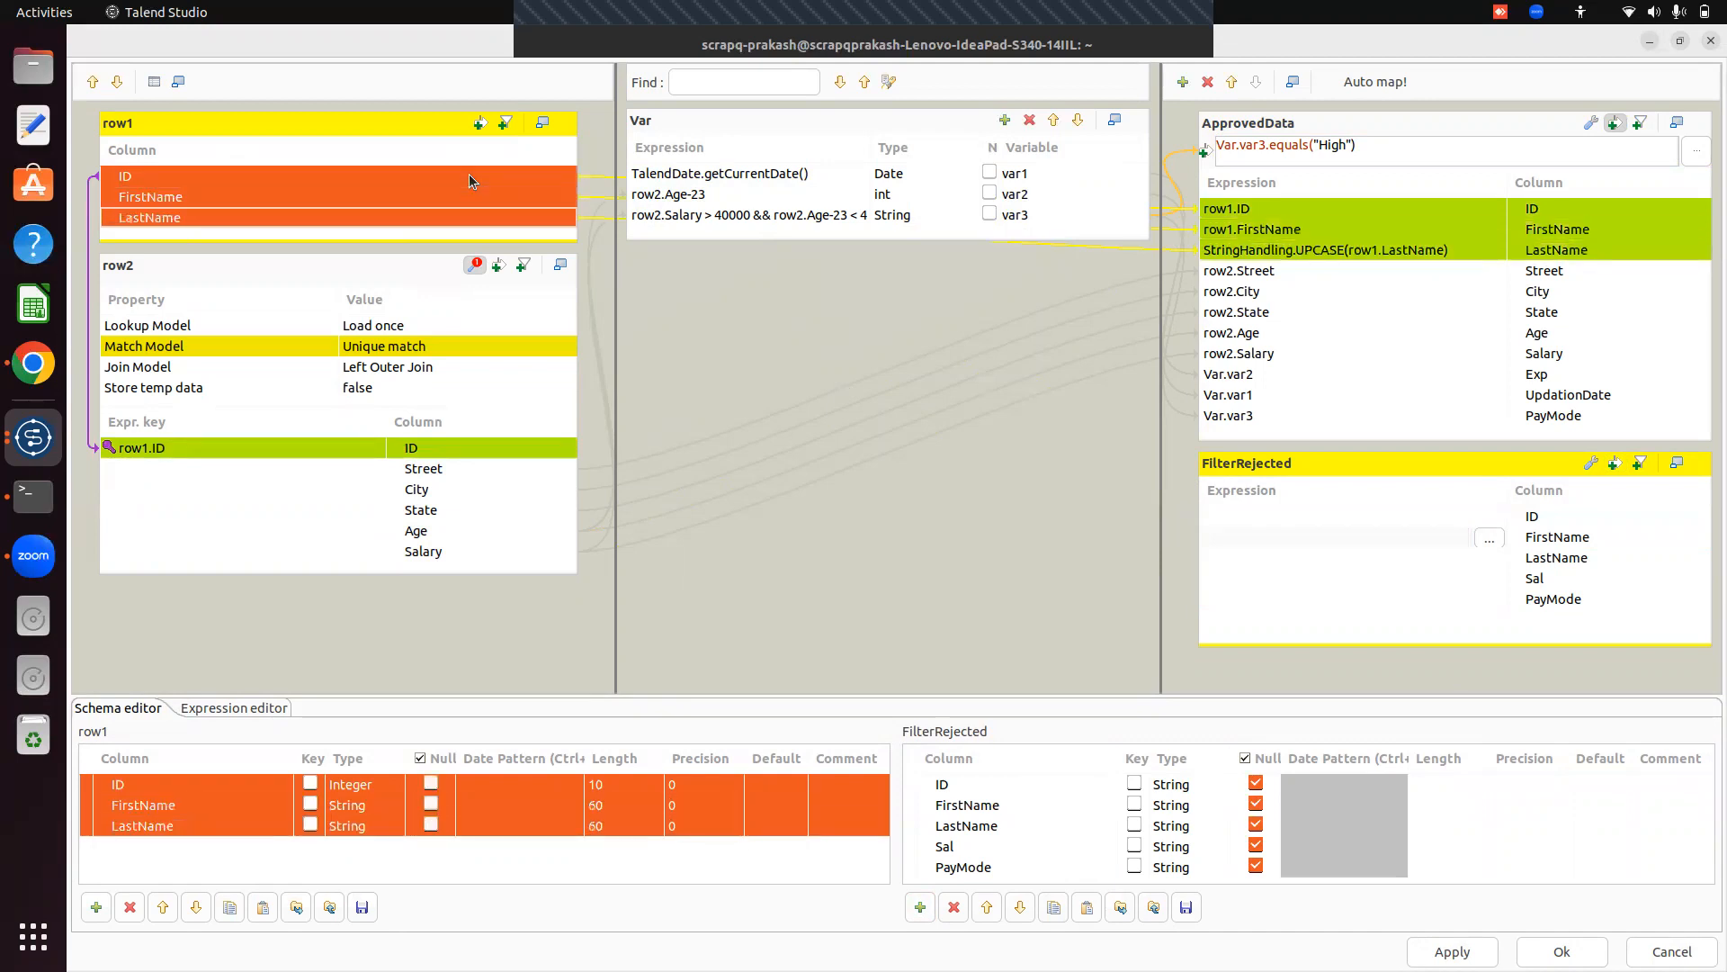
left_click_drag(455, 185, 1201, 500)
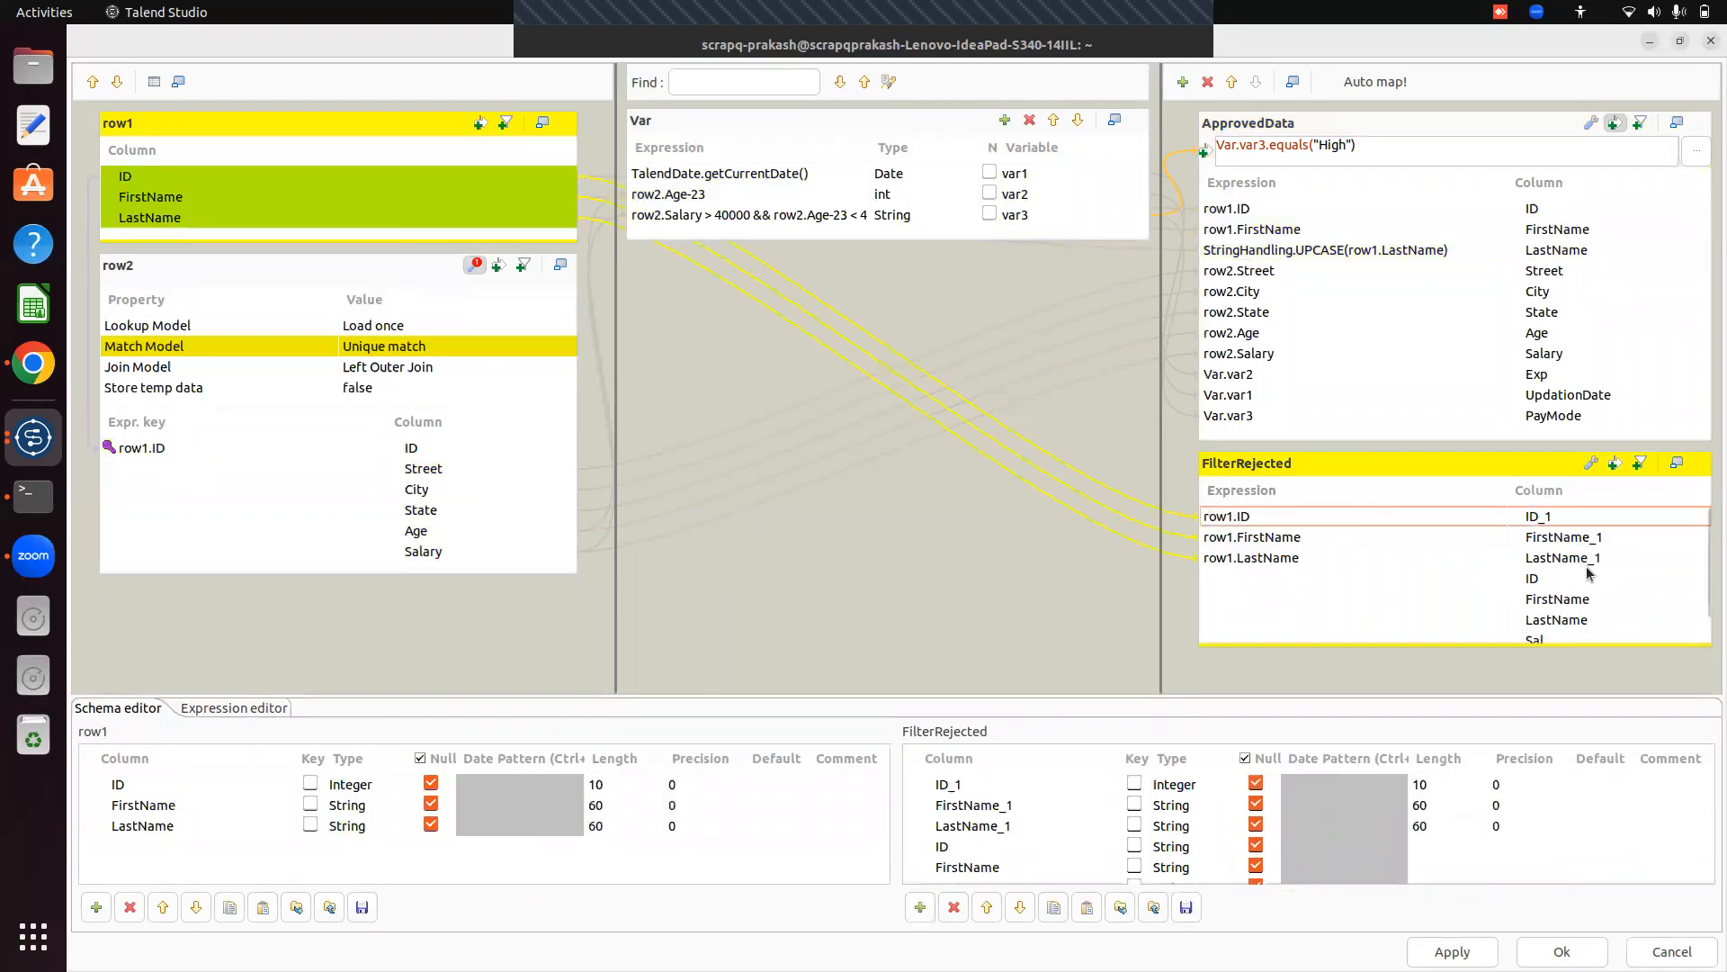
Remove the duplicate ID_1, FirstName_1 and LastName_1 columns from the FilterRejected output.
left_click(1535, 581)
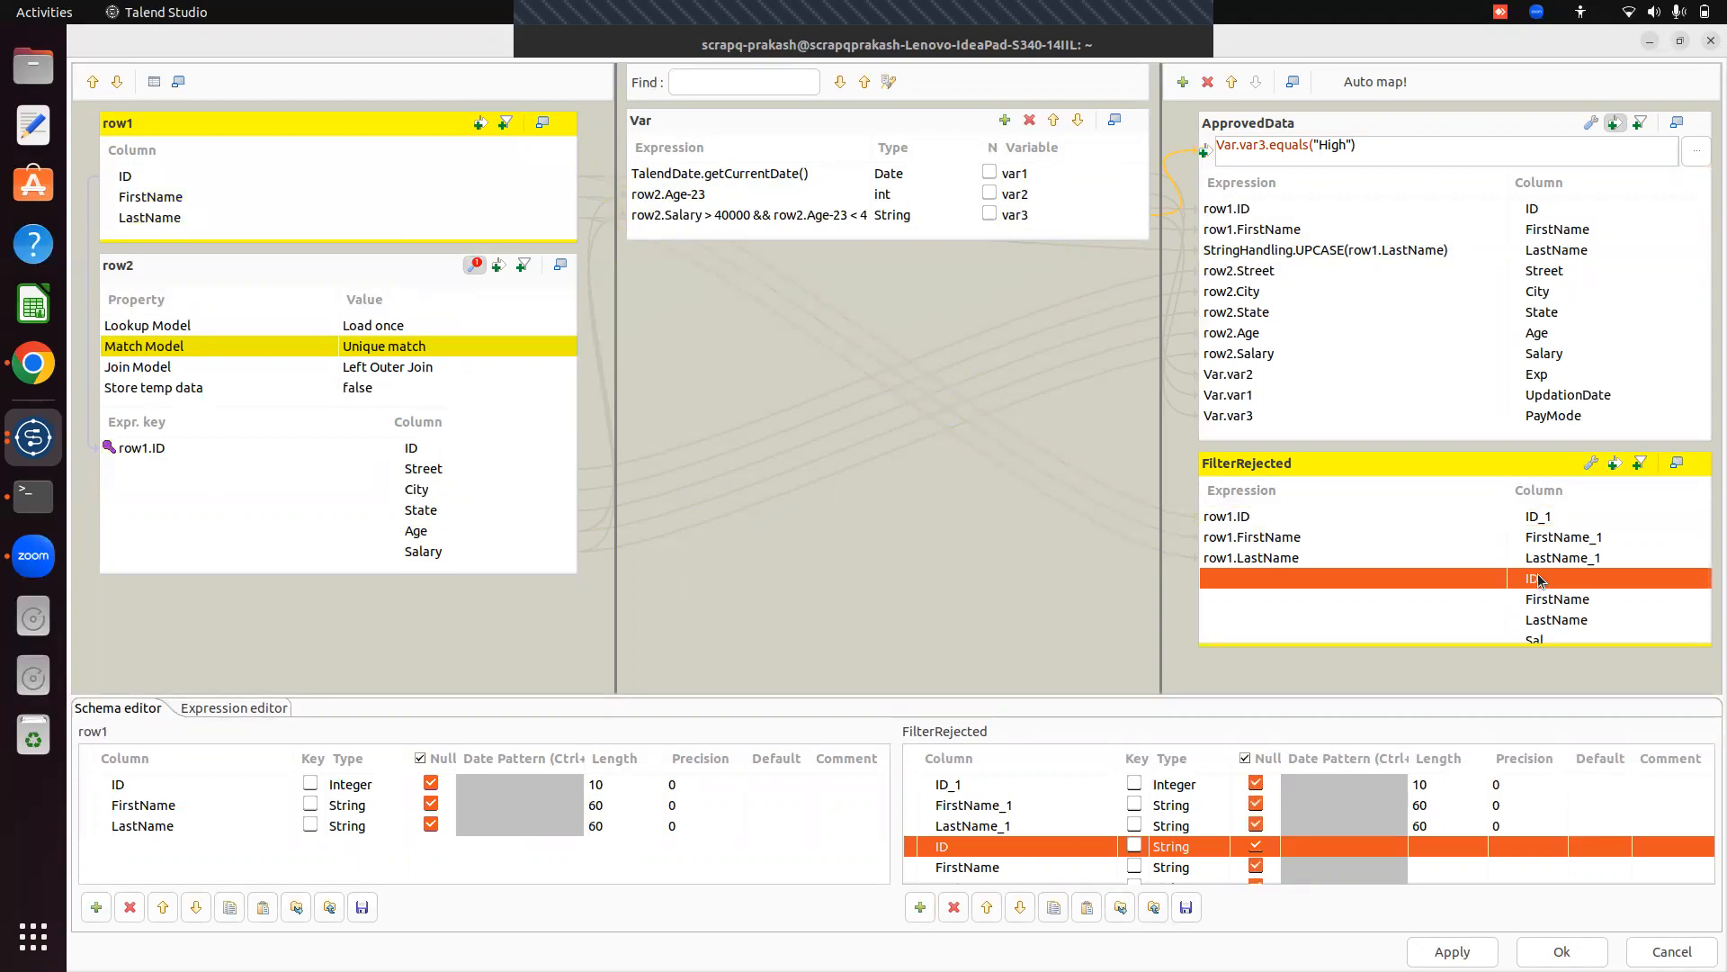
left_click(1352, 517)
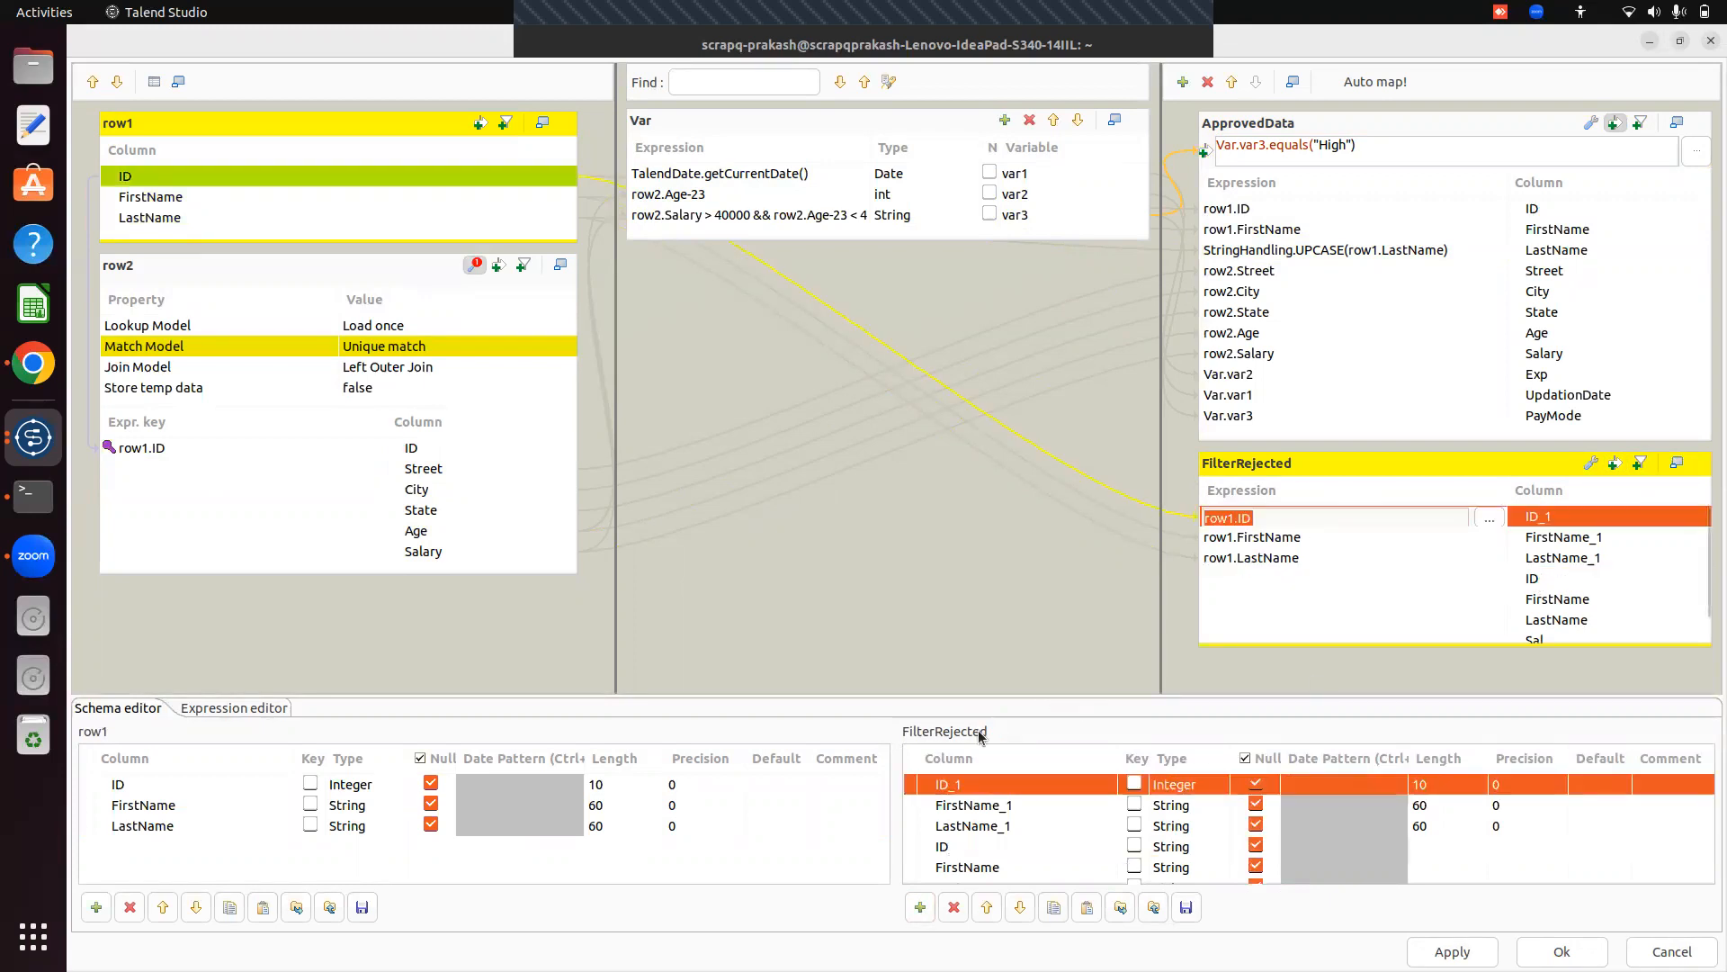
left_click(952, 906)
left_click(953, 907)
left_click(952, 907)
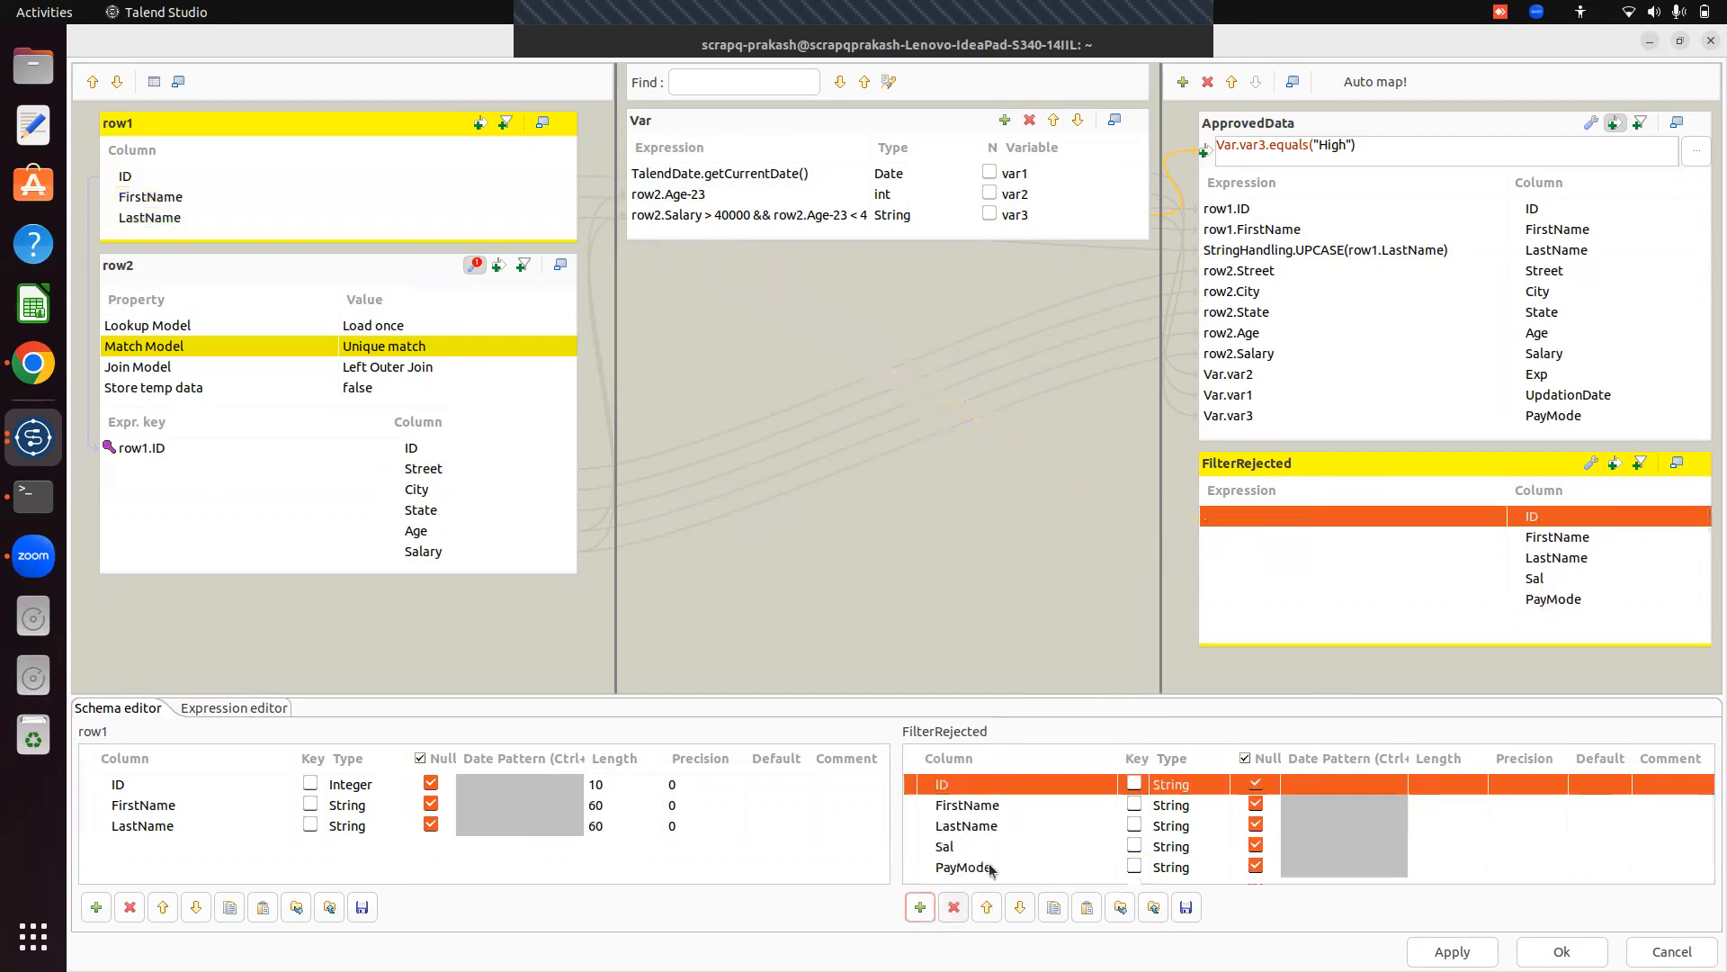
Set the FilterRejected expressions to row1.ID for ID, row1.FirstName for FirstName and row1.LastName for LastName.
left_click(1296, 515)
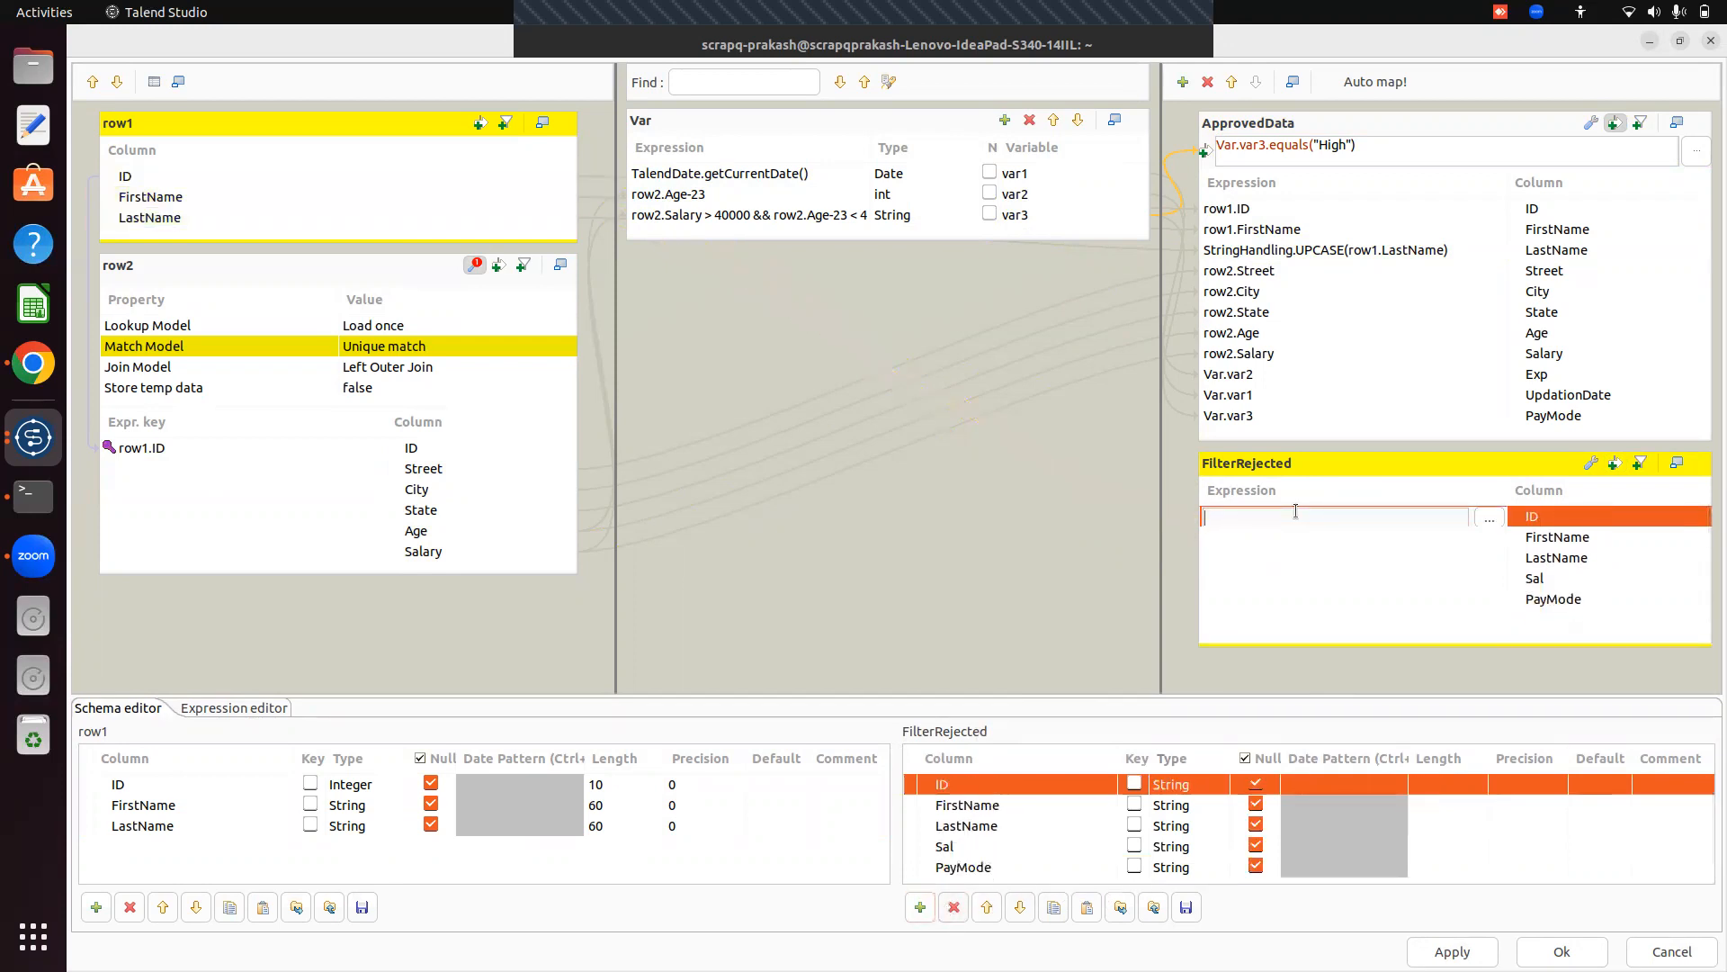
type("row1.ID")
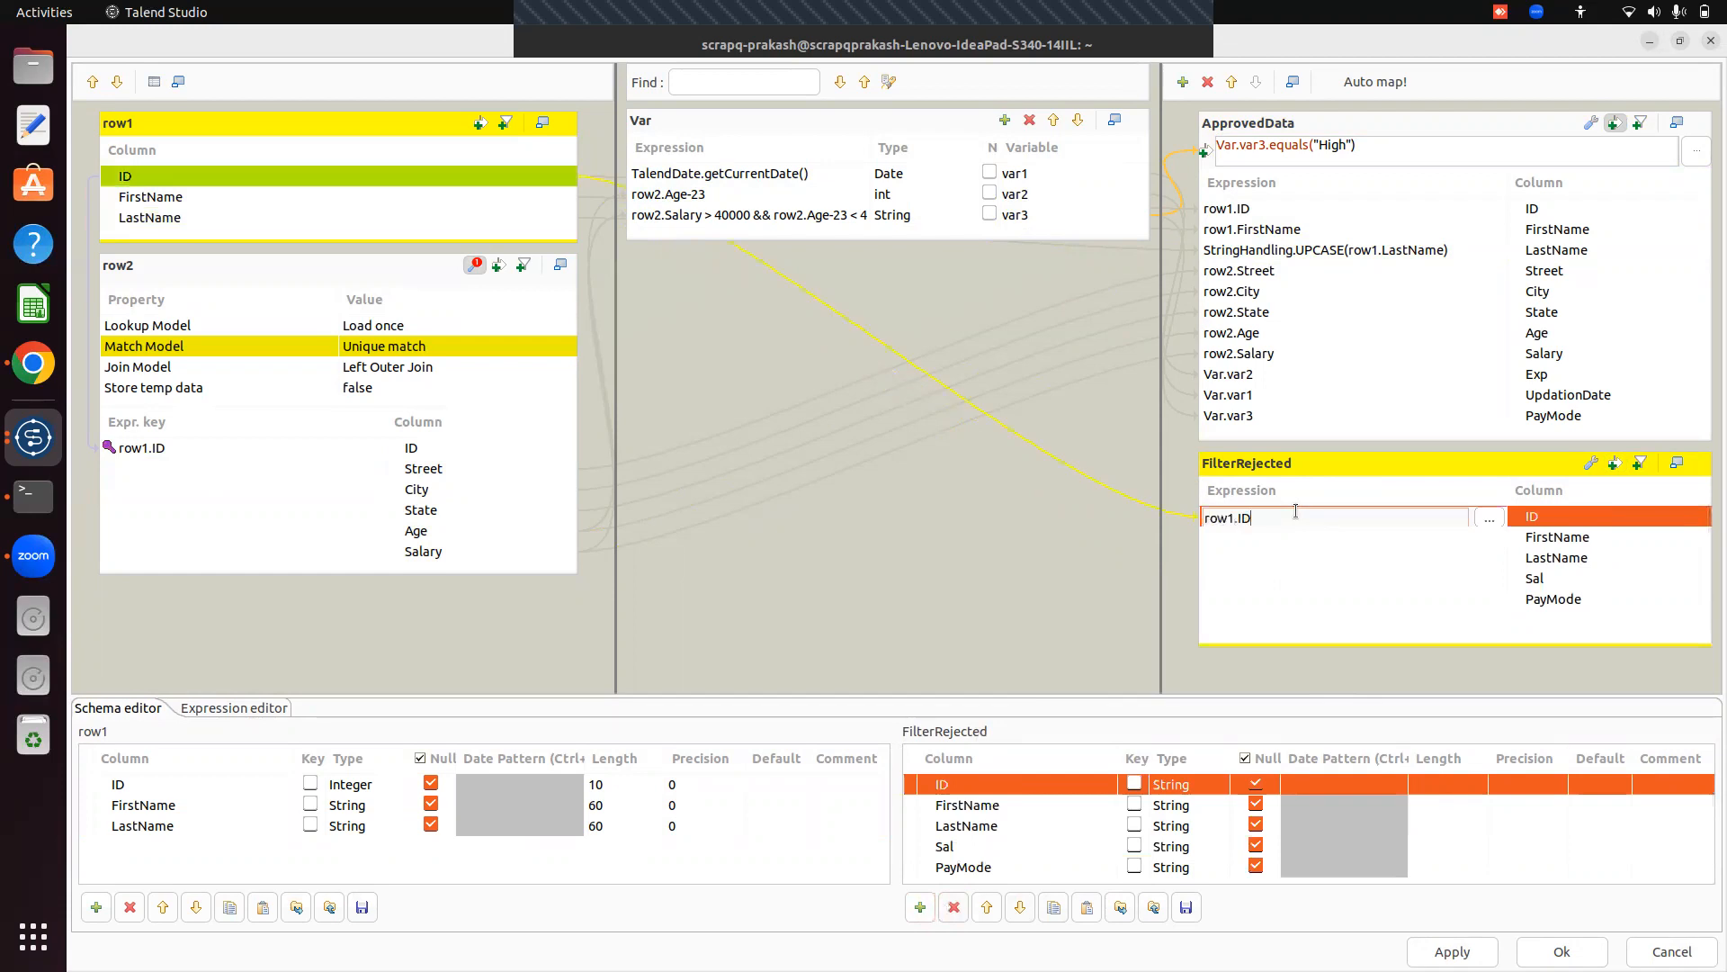
left_click(1258, 544)
type("row1")
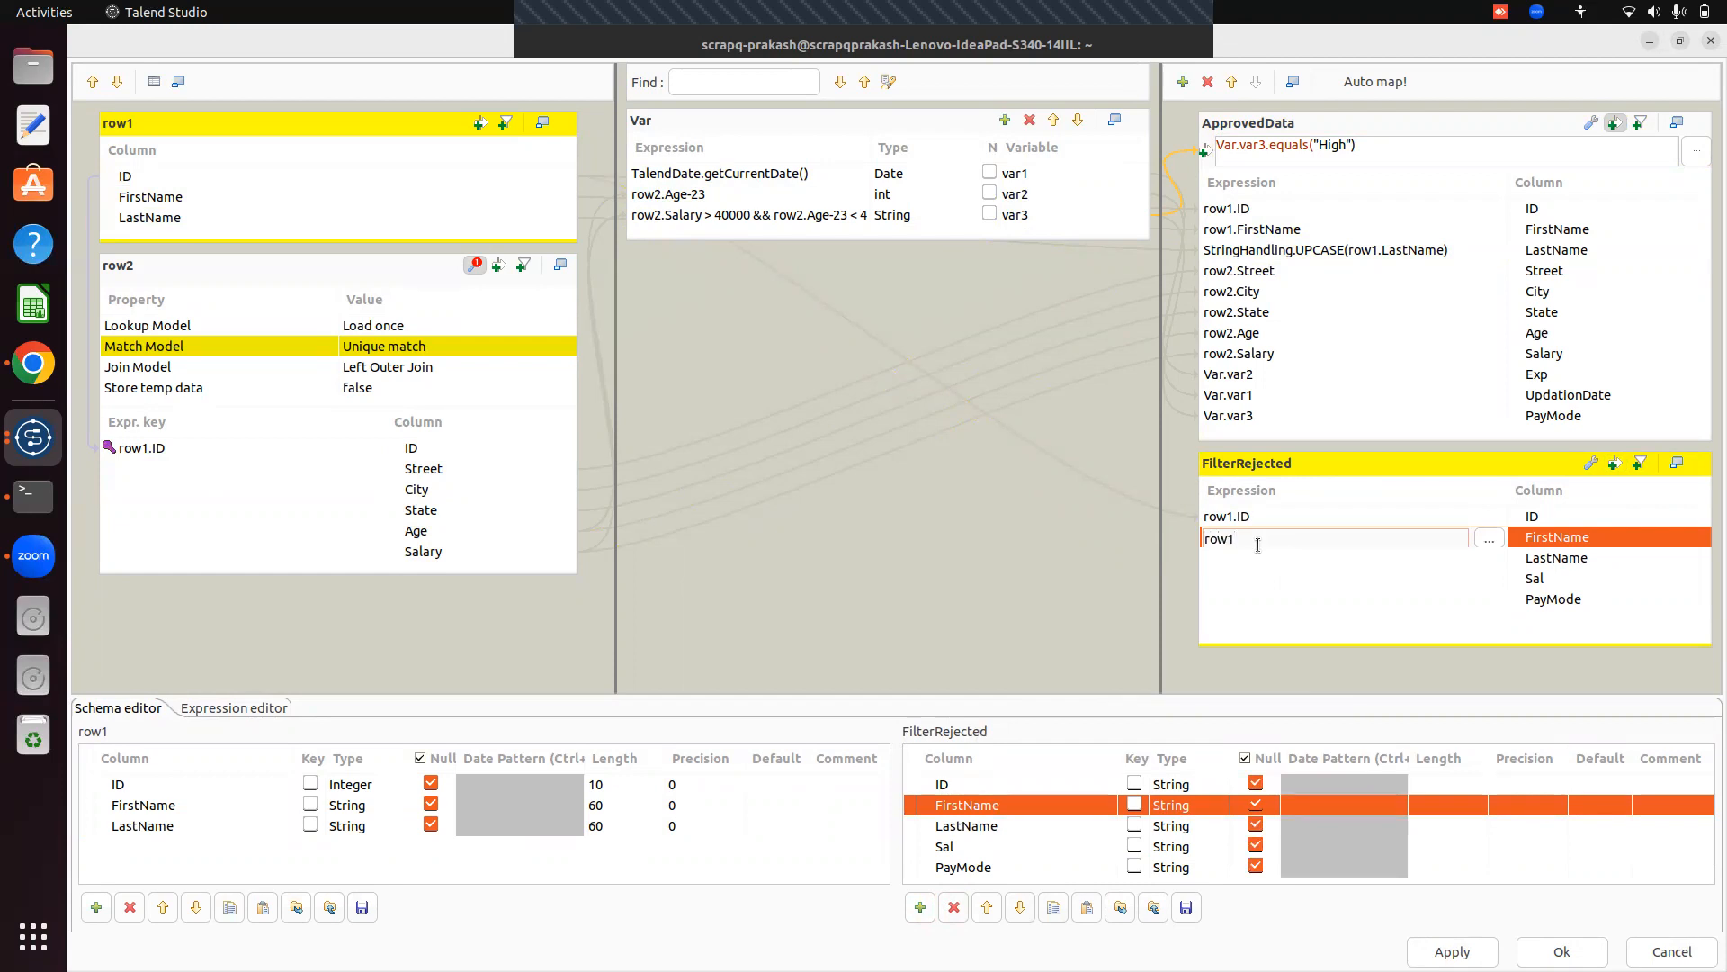
type(".FirstName")
left_click(1211, 557)
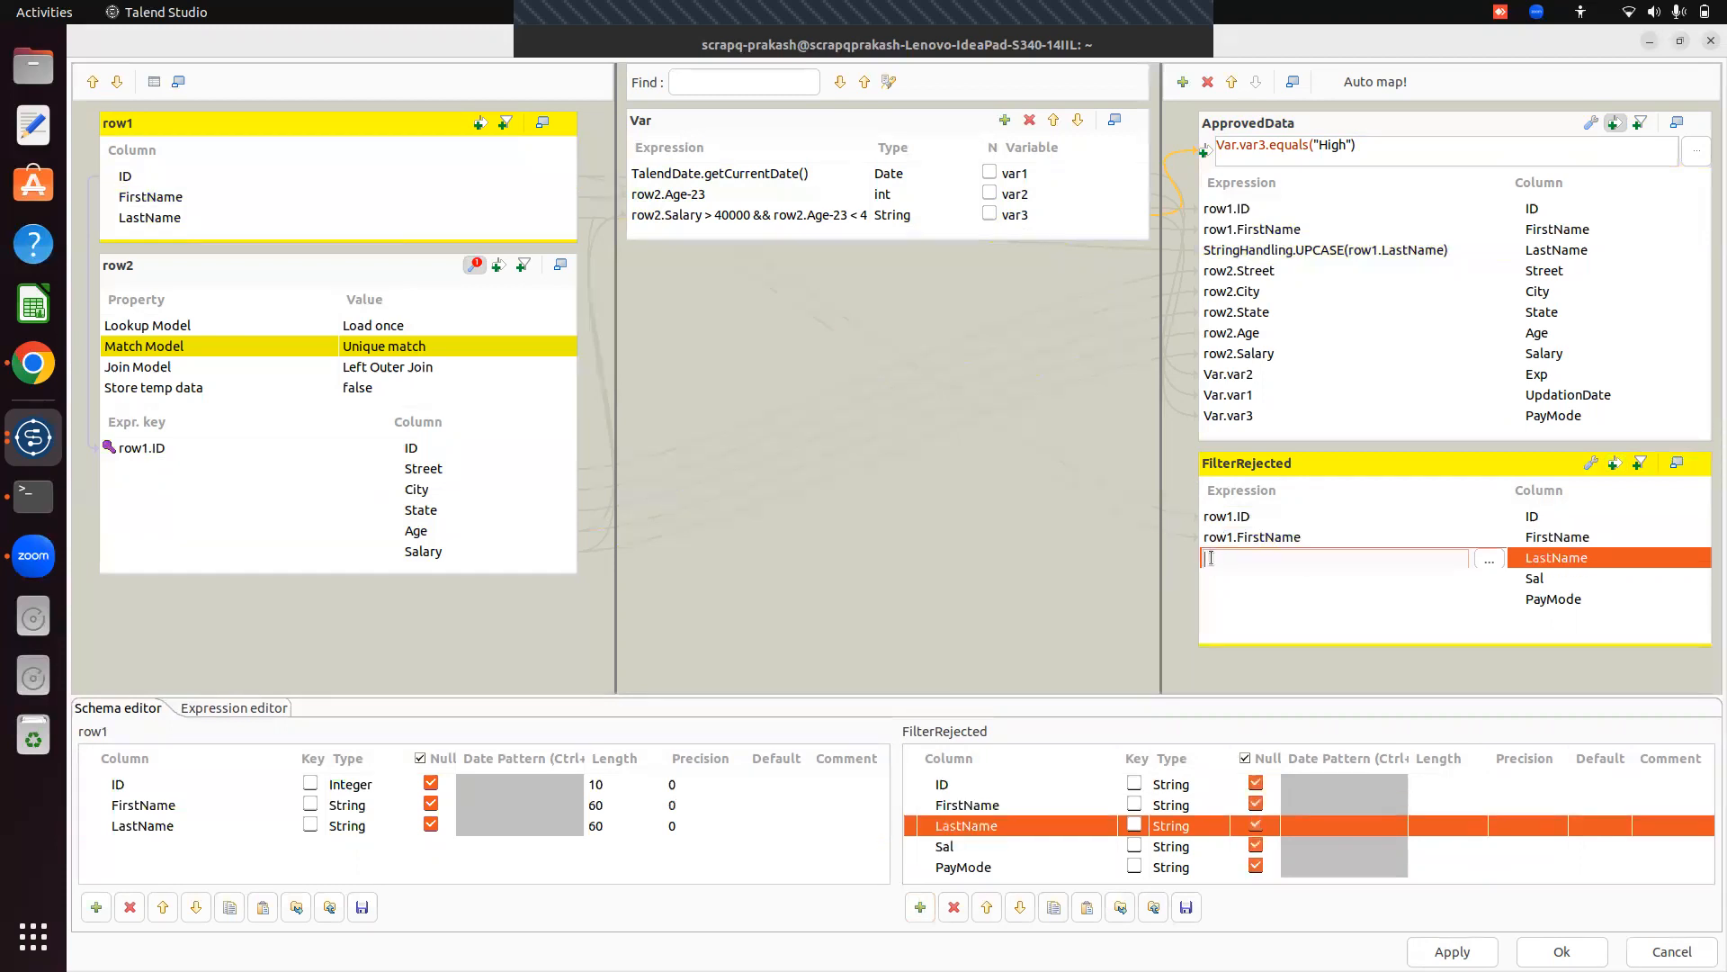
type("row1.LastName")
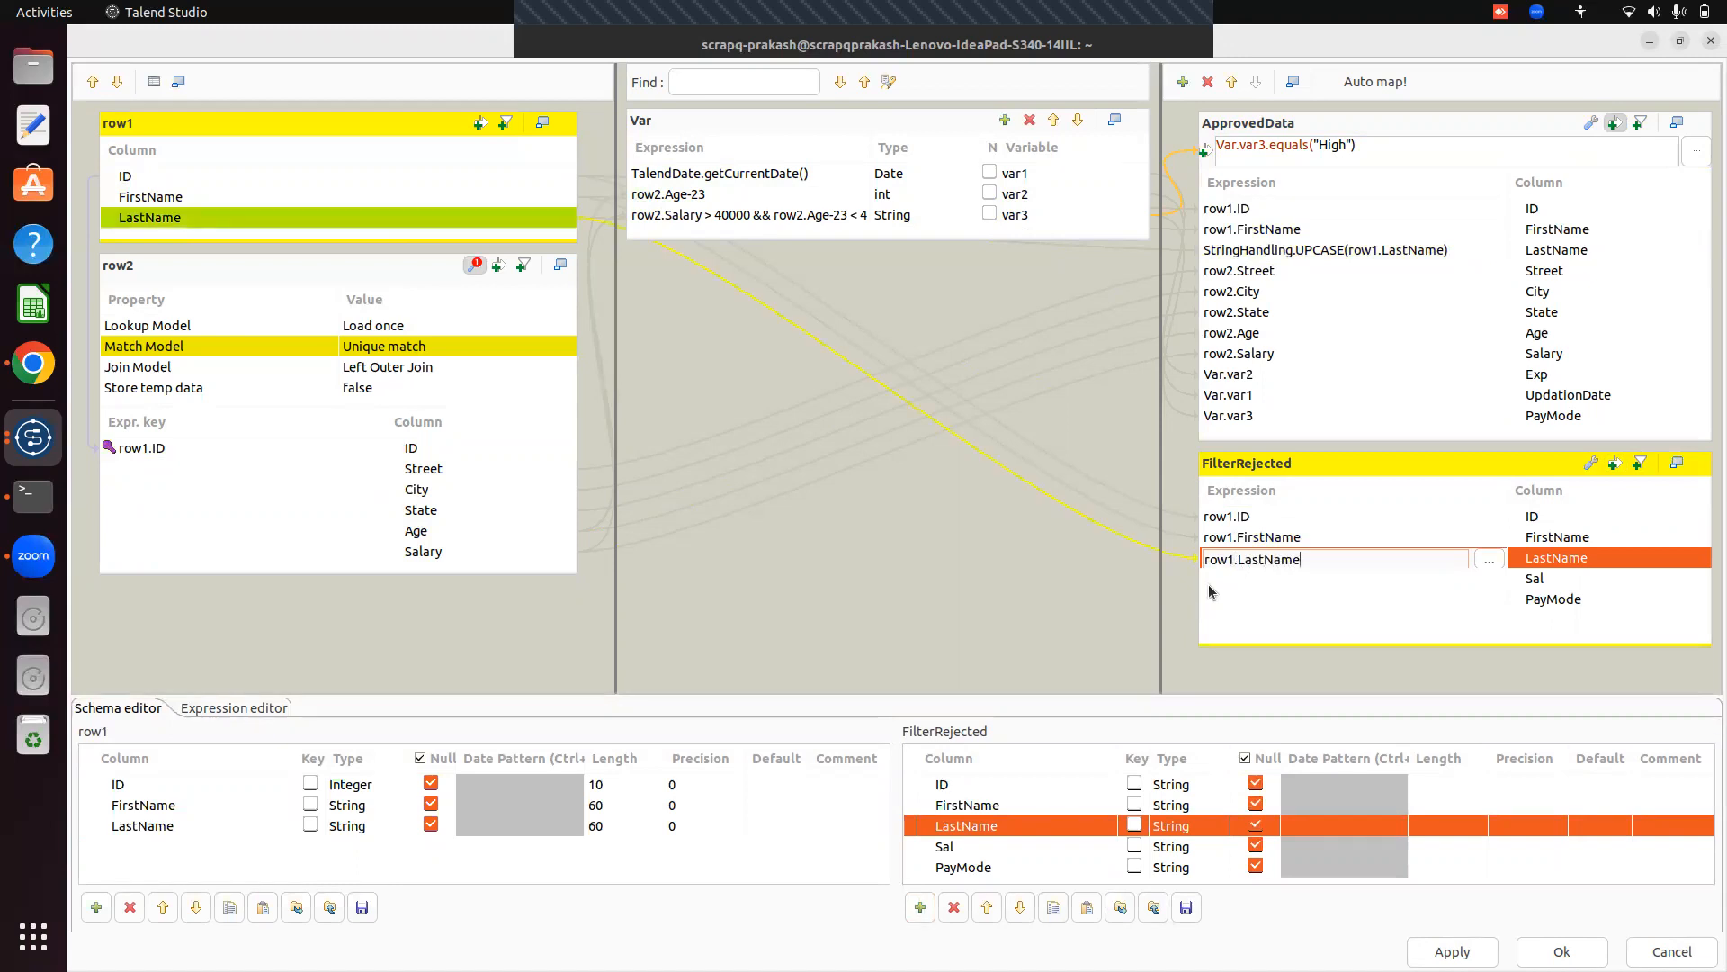
Set the expression of the Sal column in FilterRejected to row2.Salary.
left_click(1207, 584)
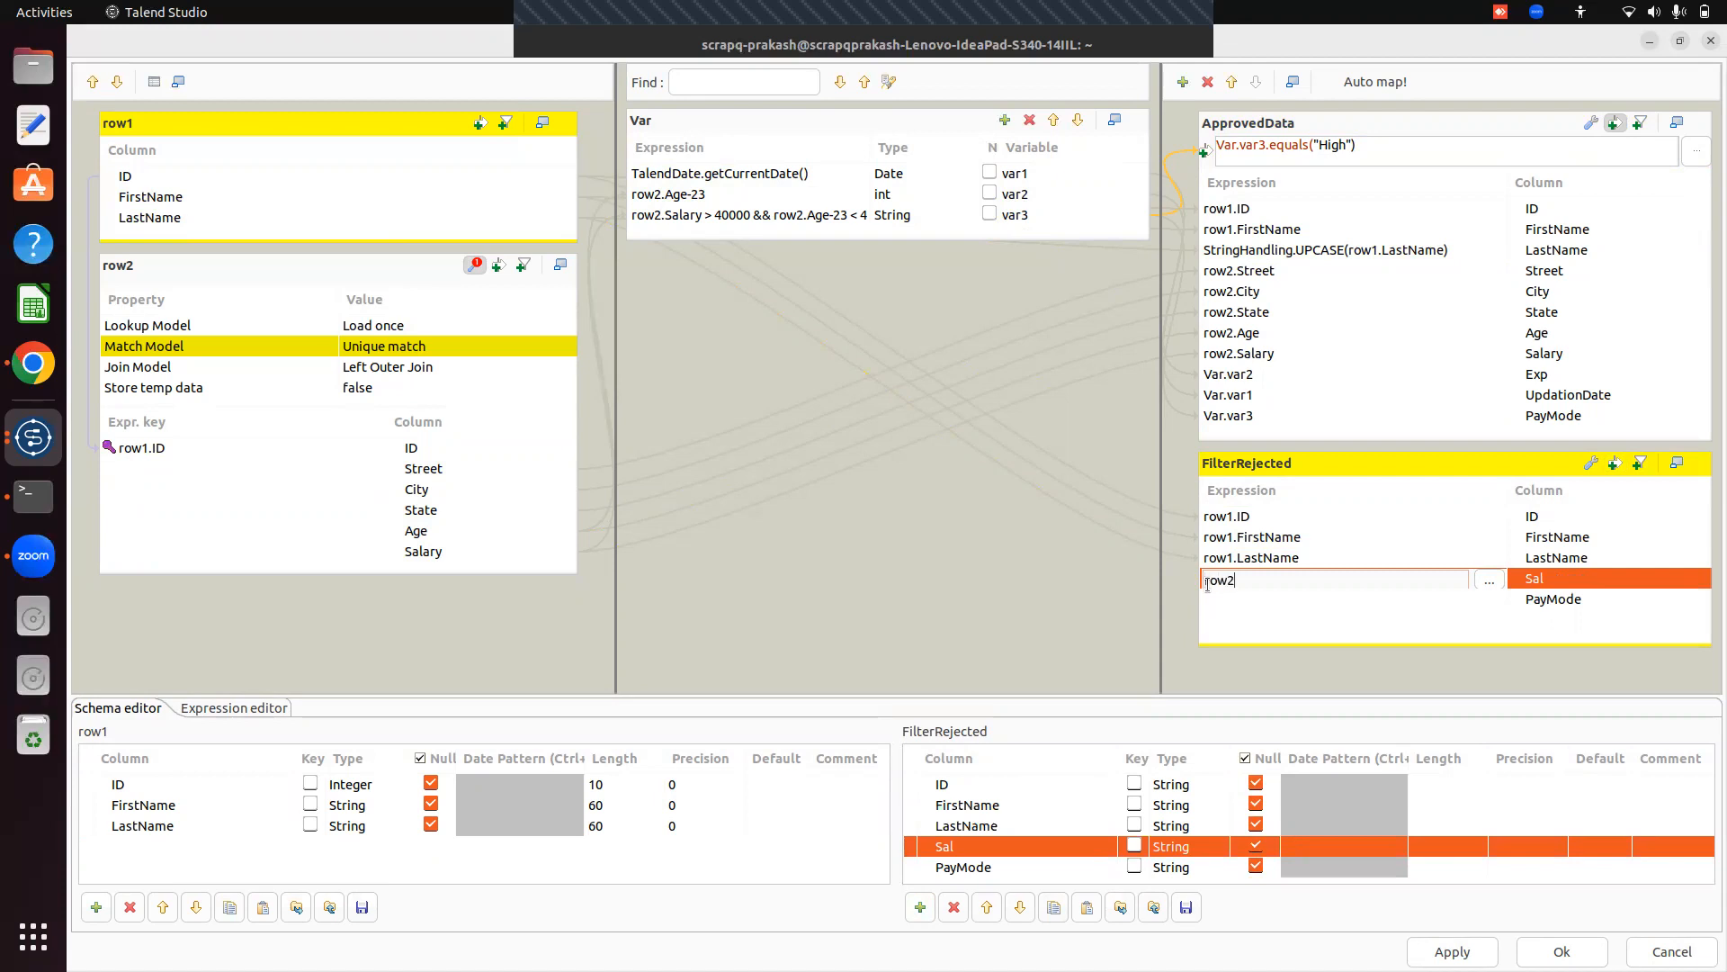
type("Salary")
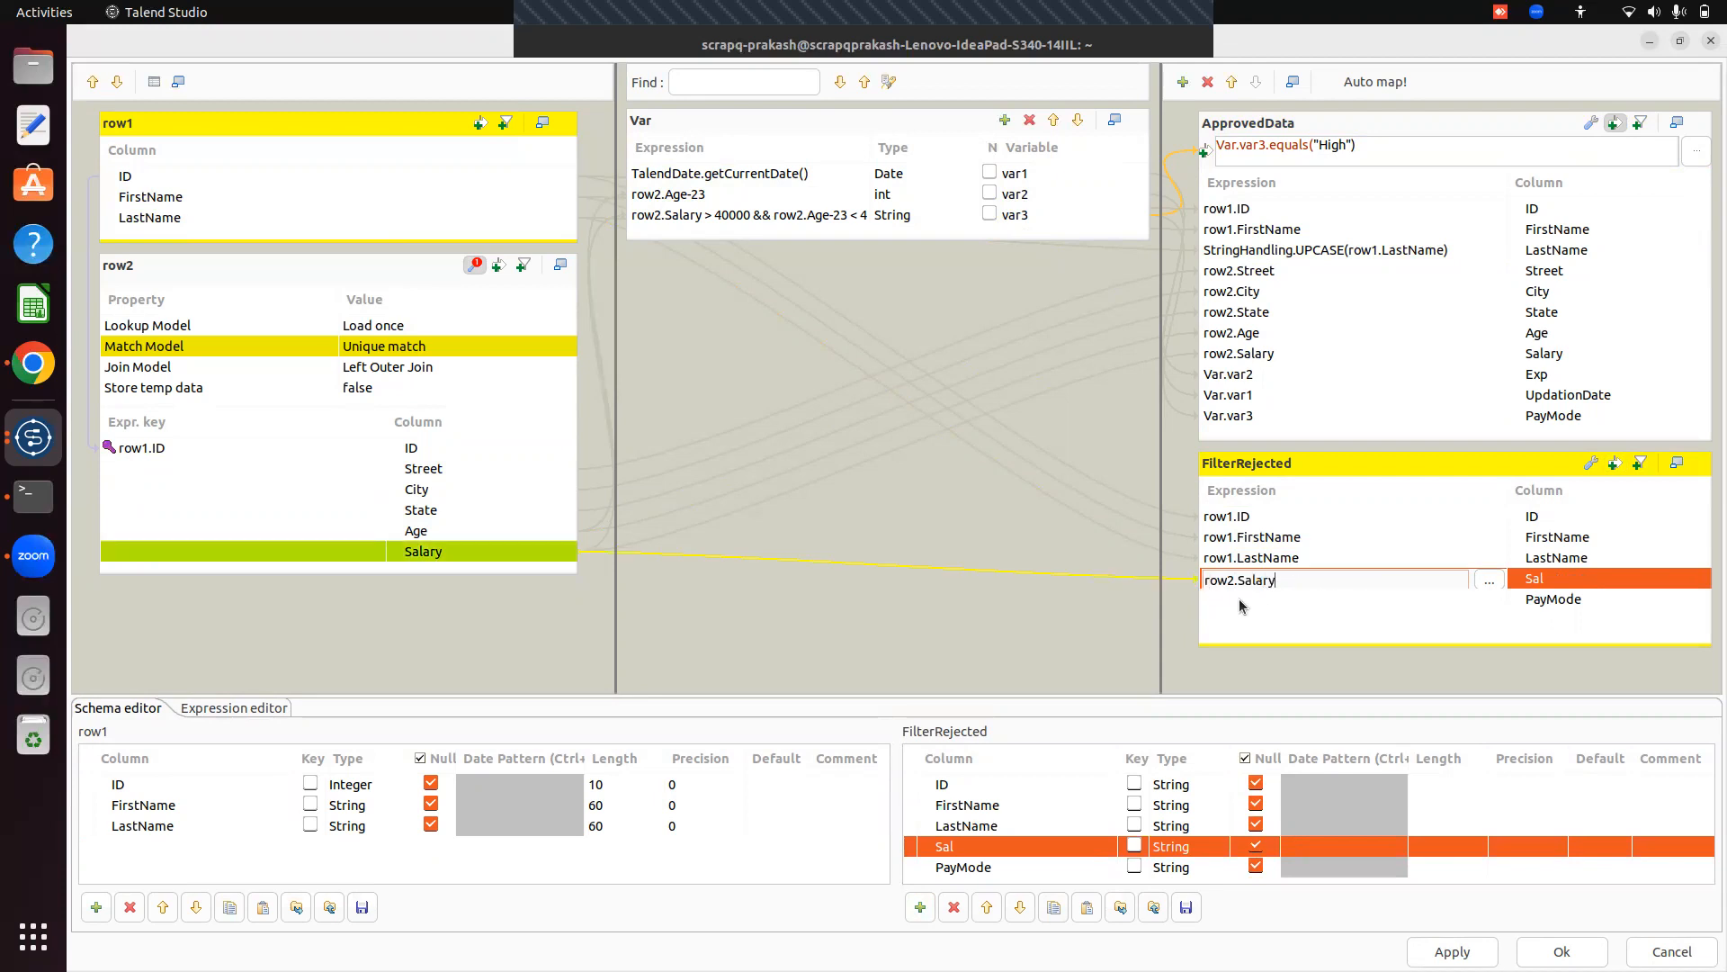
left_click(1240, 601)
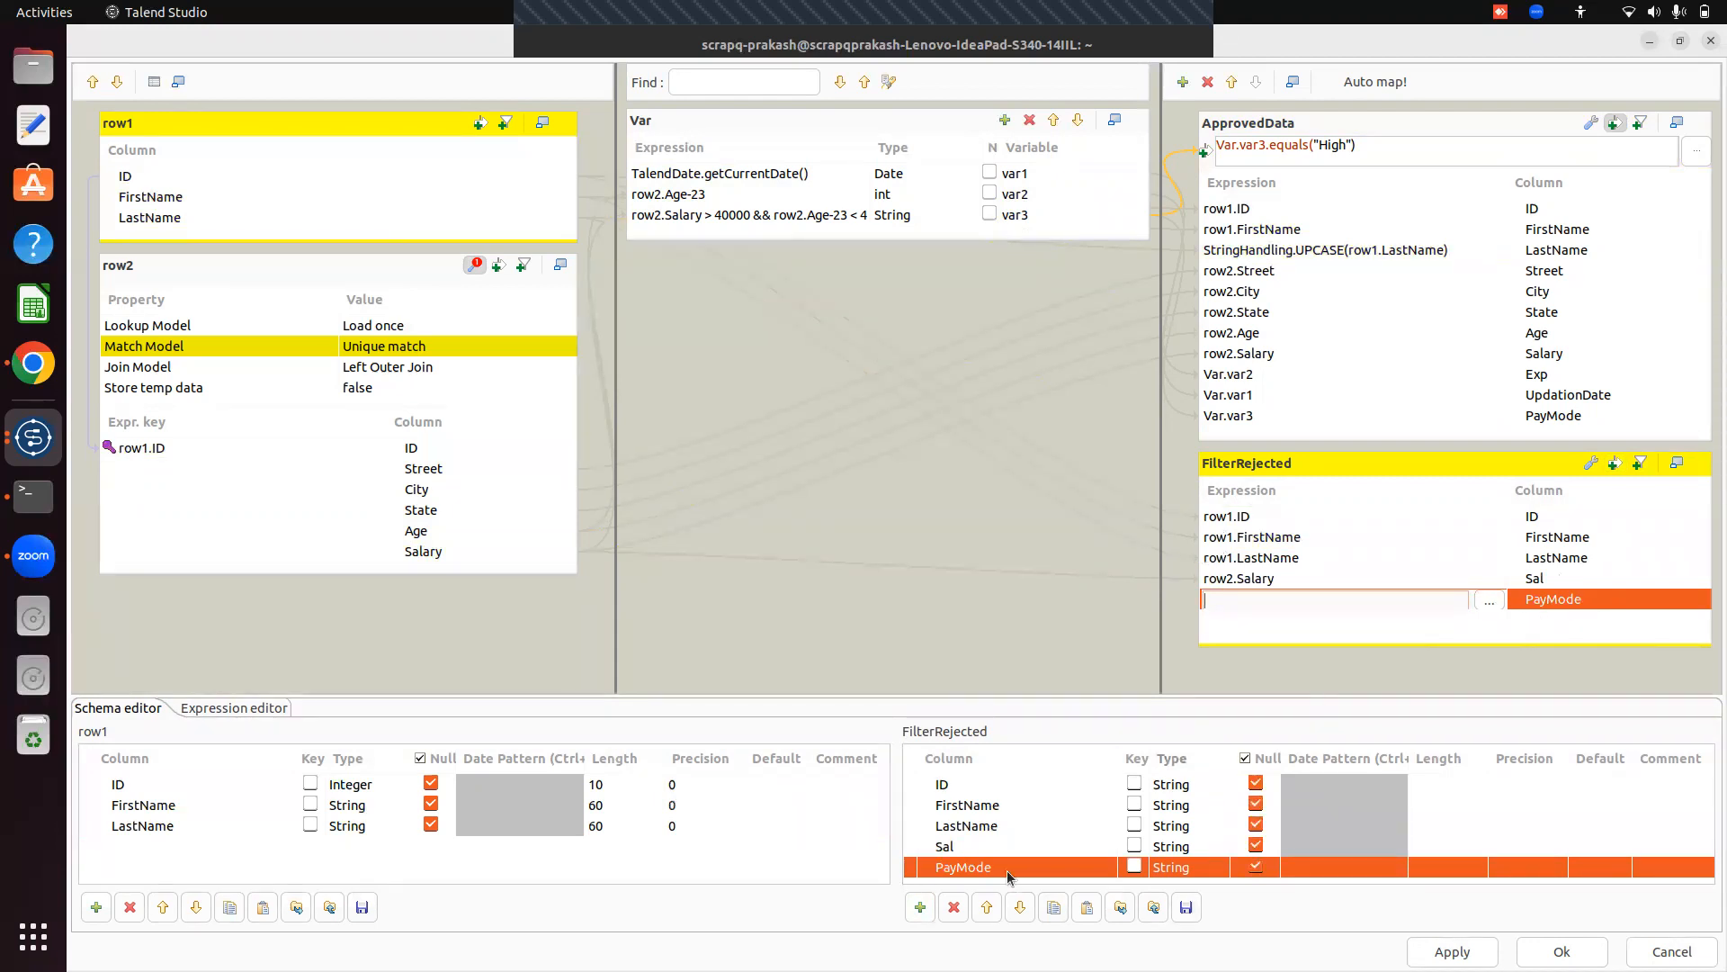
Insert a column named Exp between Sal and PayMode in the FilterRejected schema.
left_click(944, 847)
left_click(919, 909)
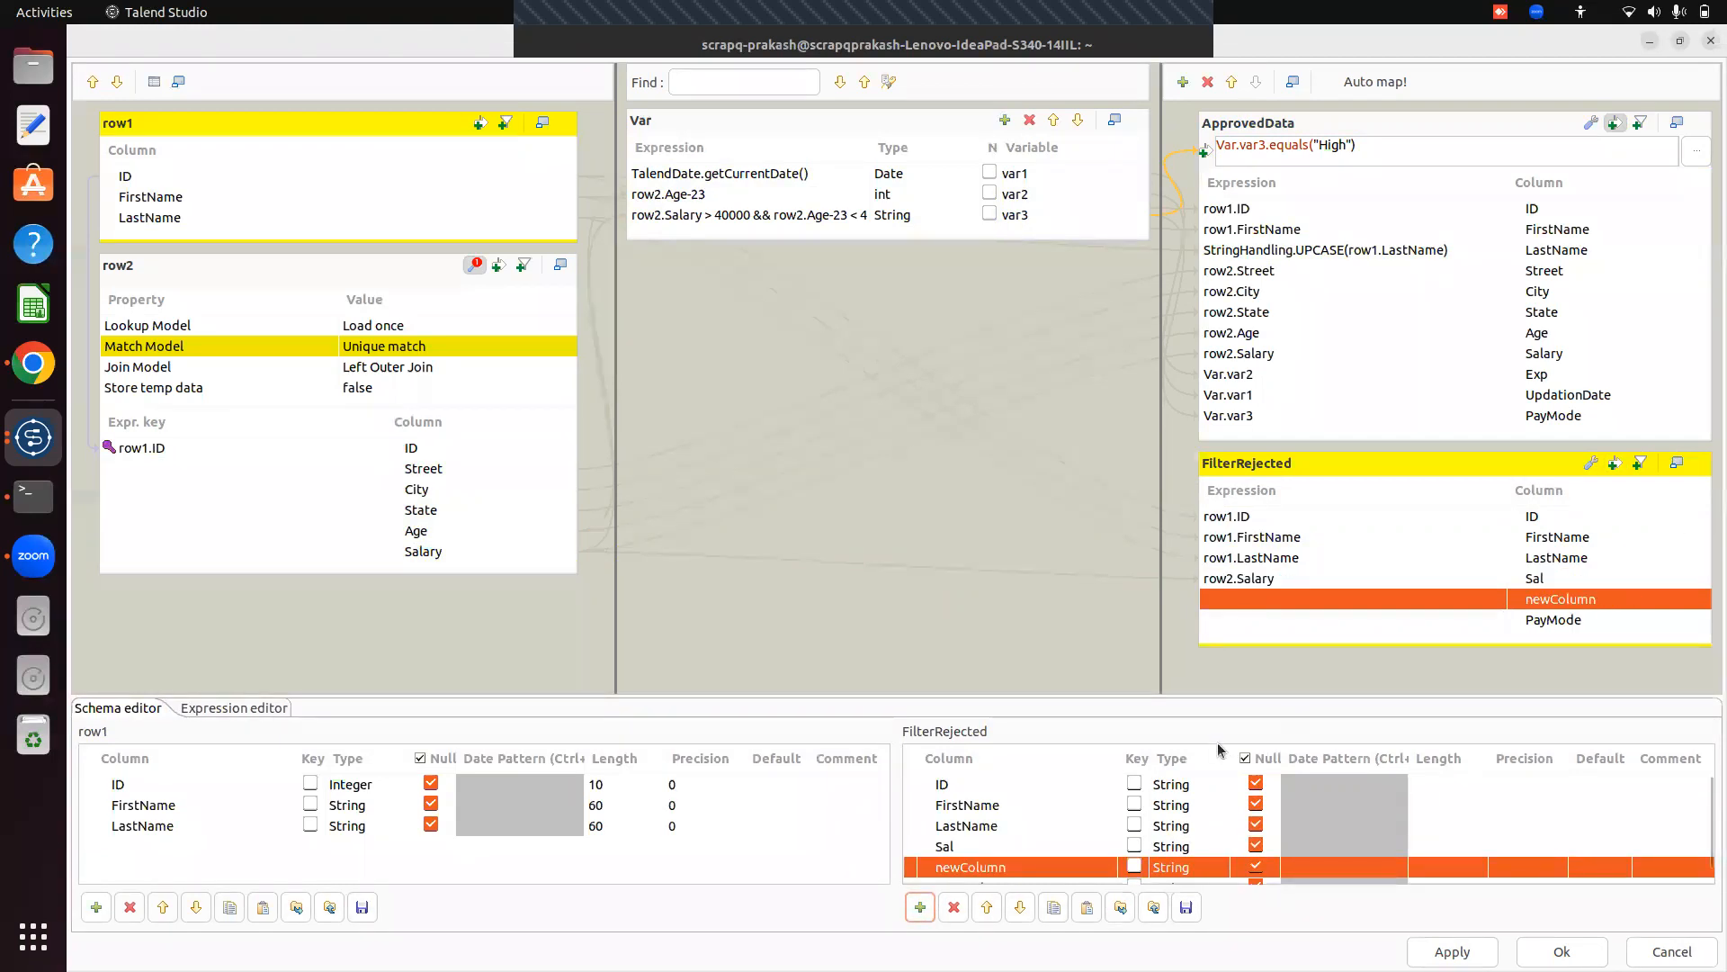
left_click(1012, 868)
type("Exp")
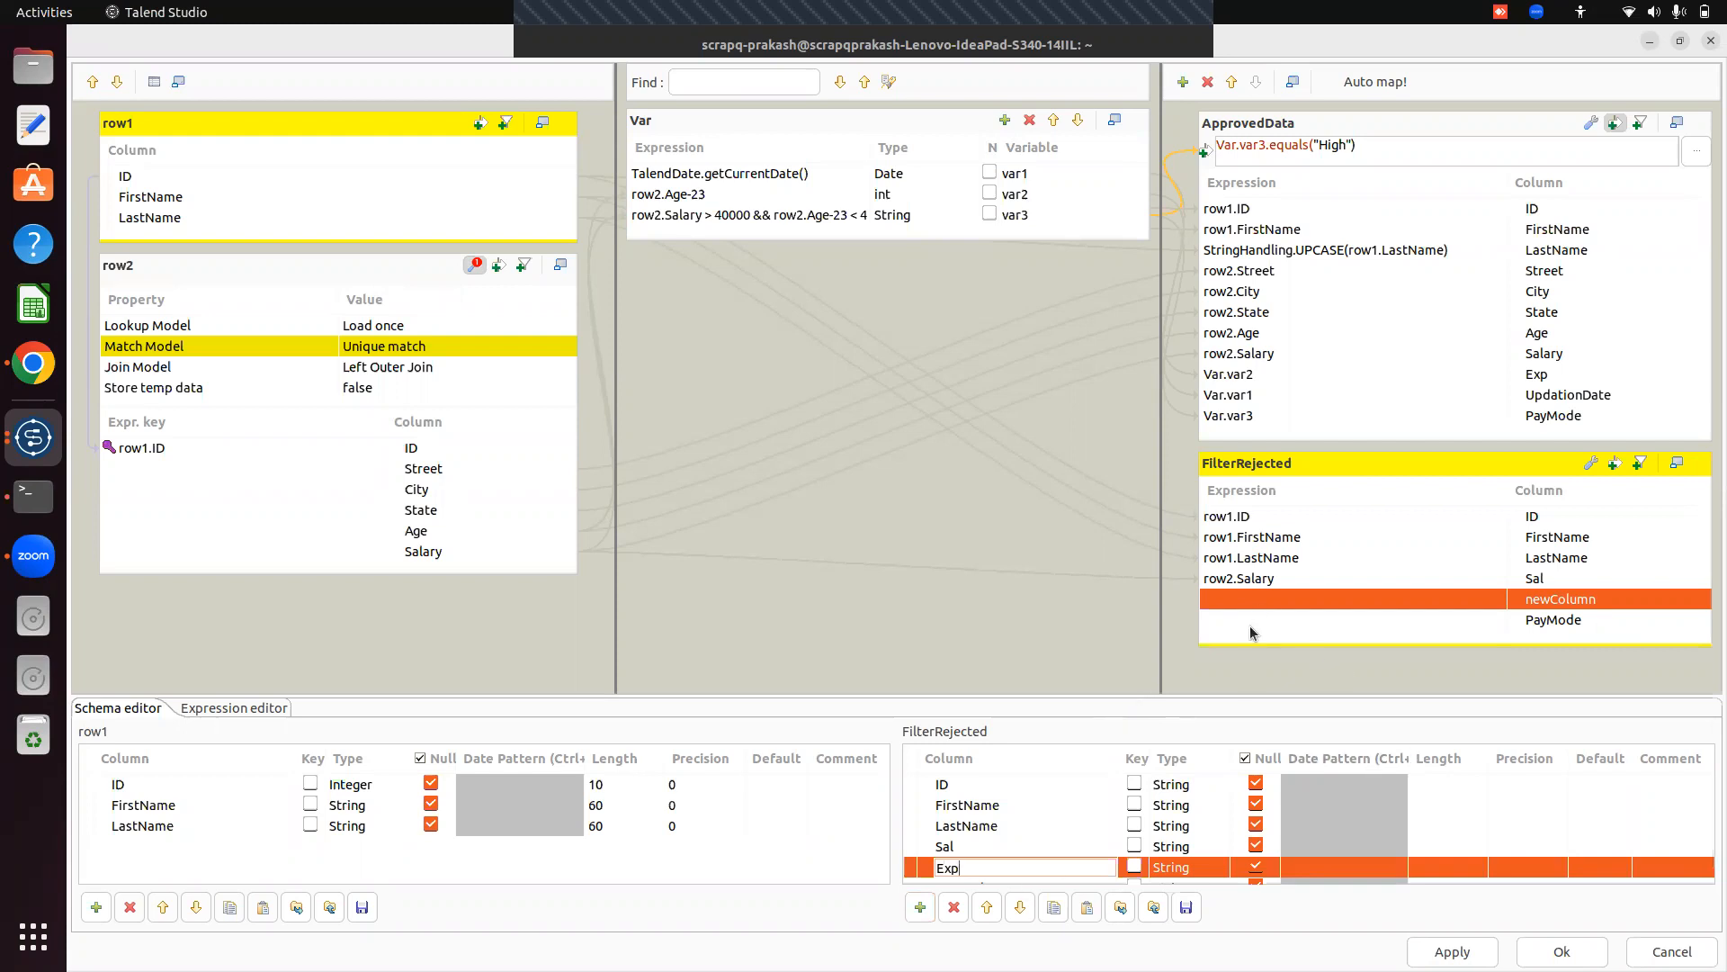
Set the FilterRejected expressions to Var.var2 for Exp and Var.var3 for PayMode.
left_click(1263, 599)
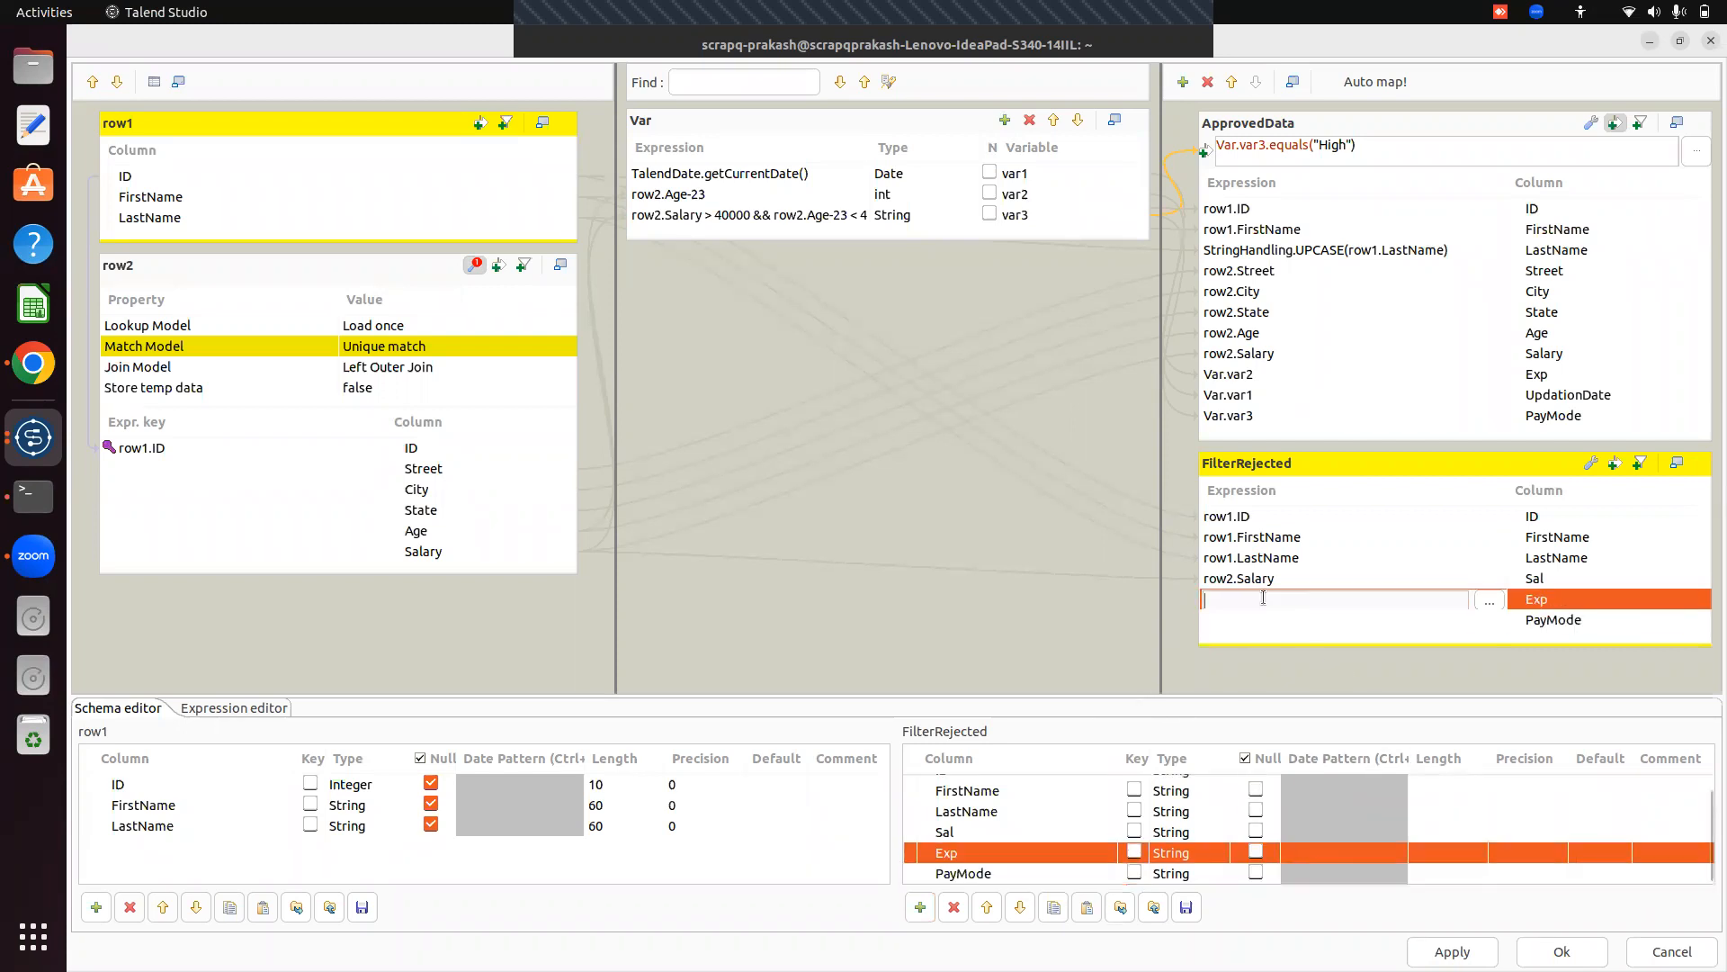
type("Var.")
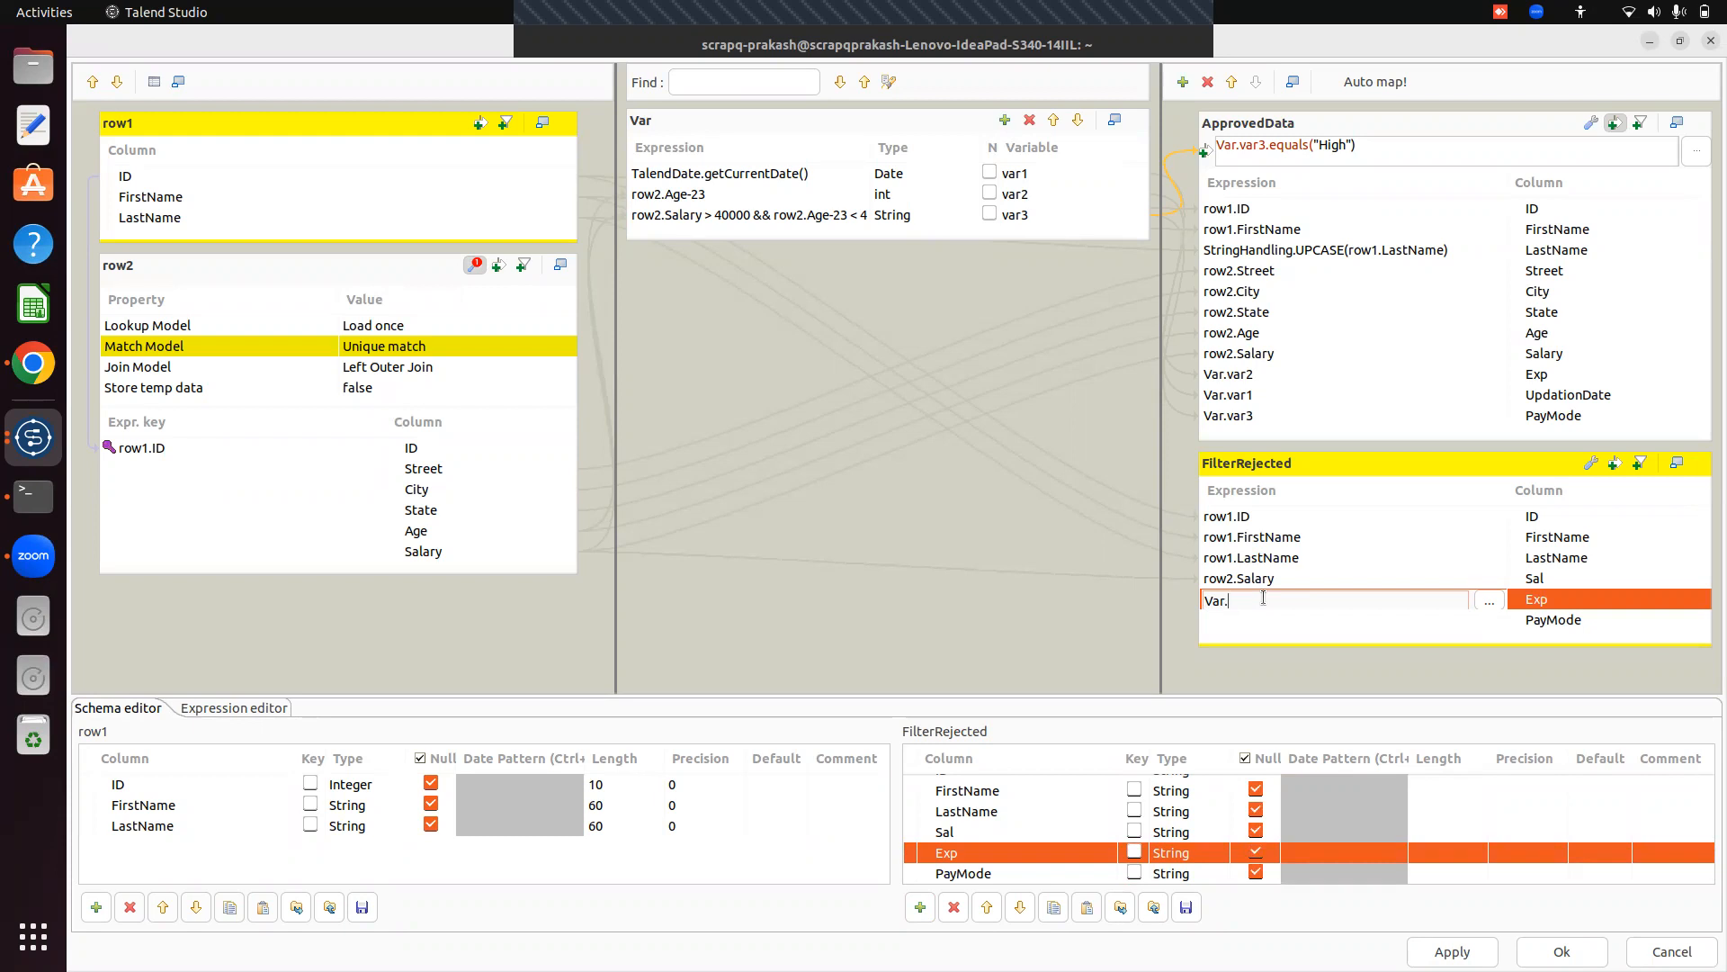
type("var2")
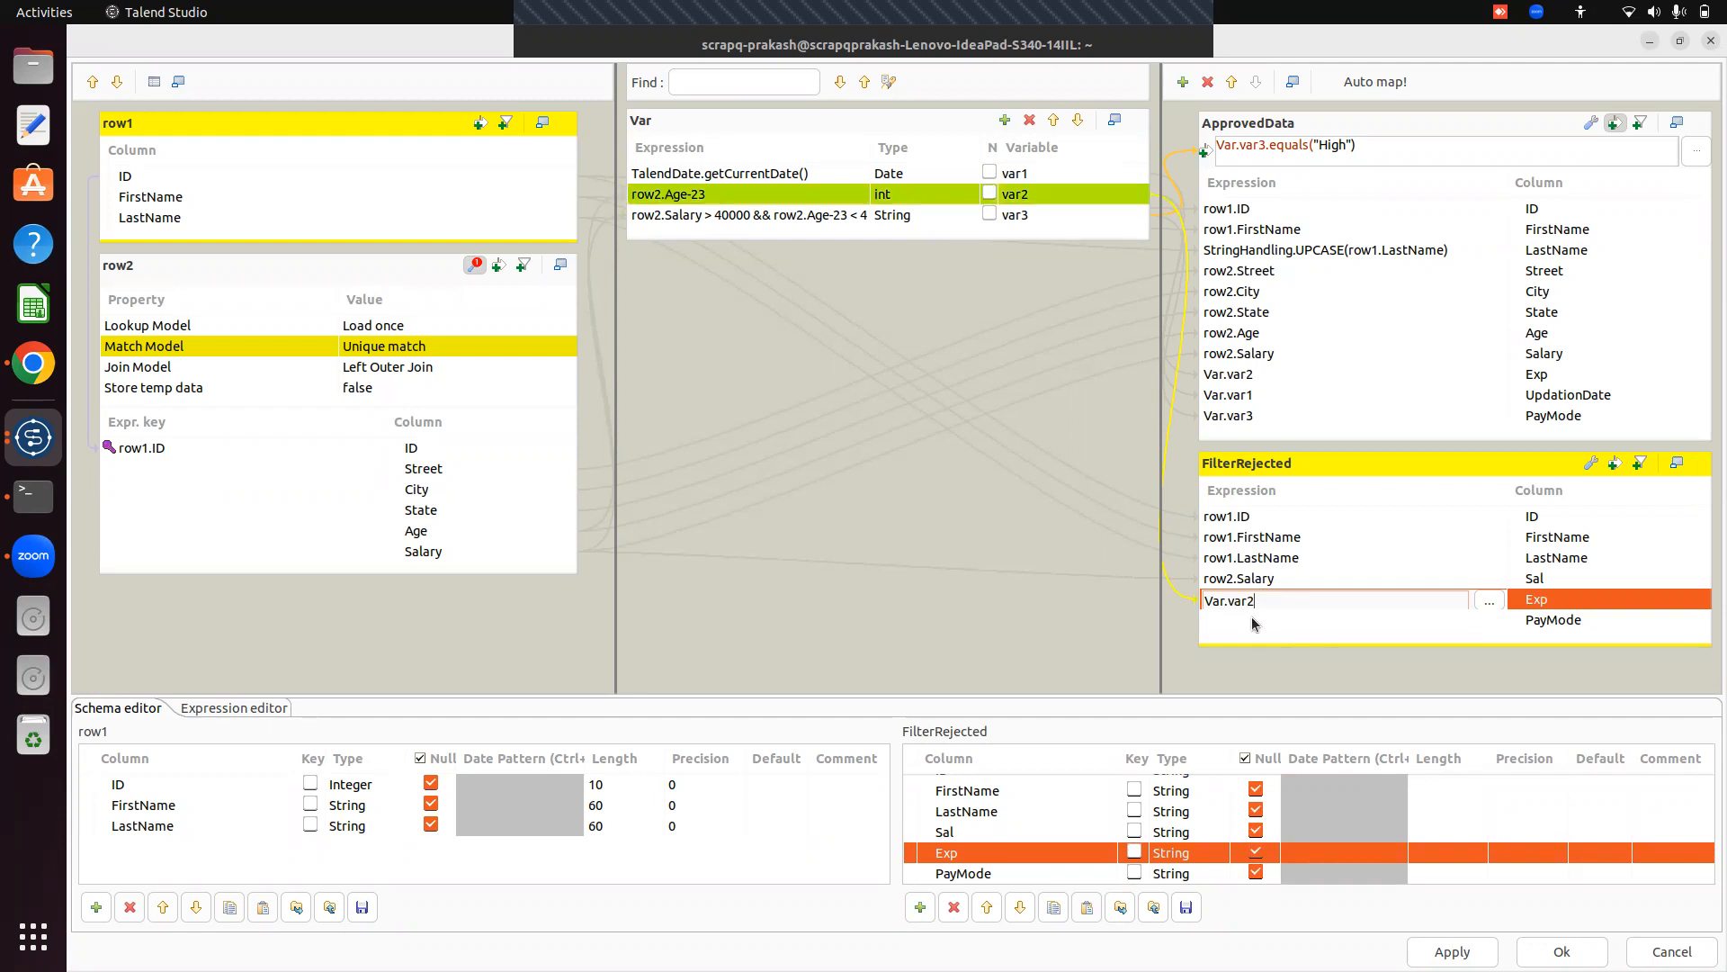
left_click(1252, 620)
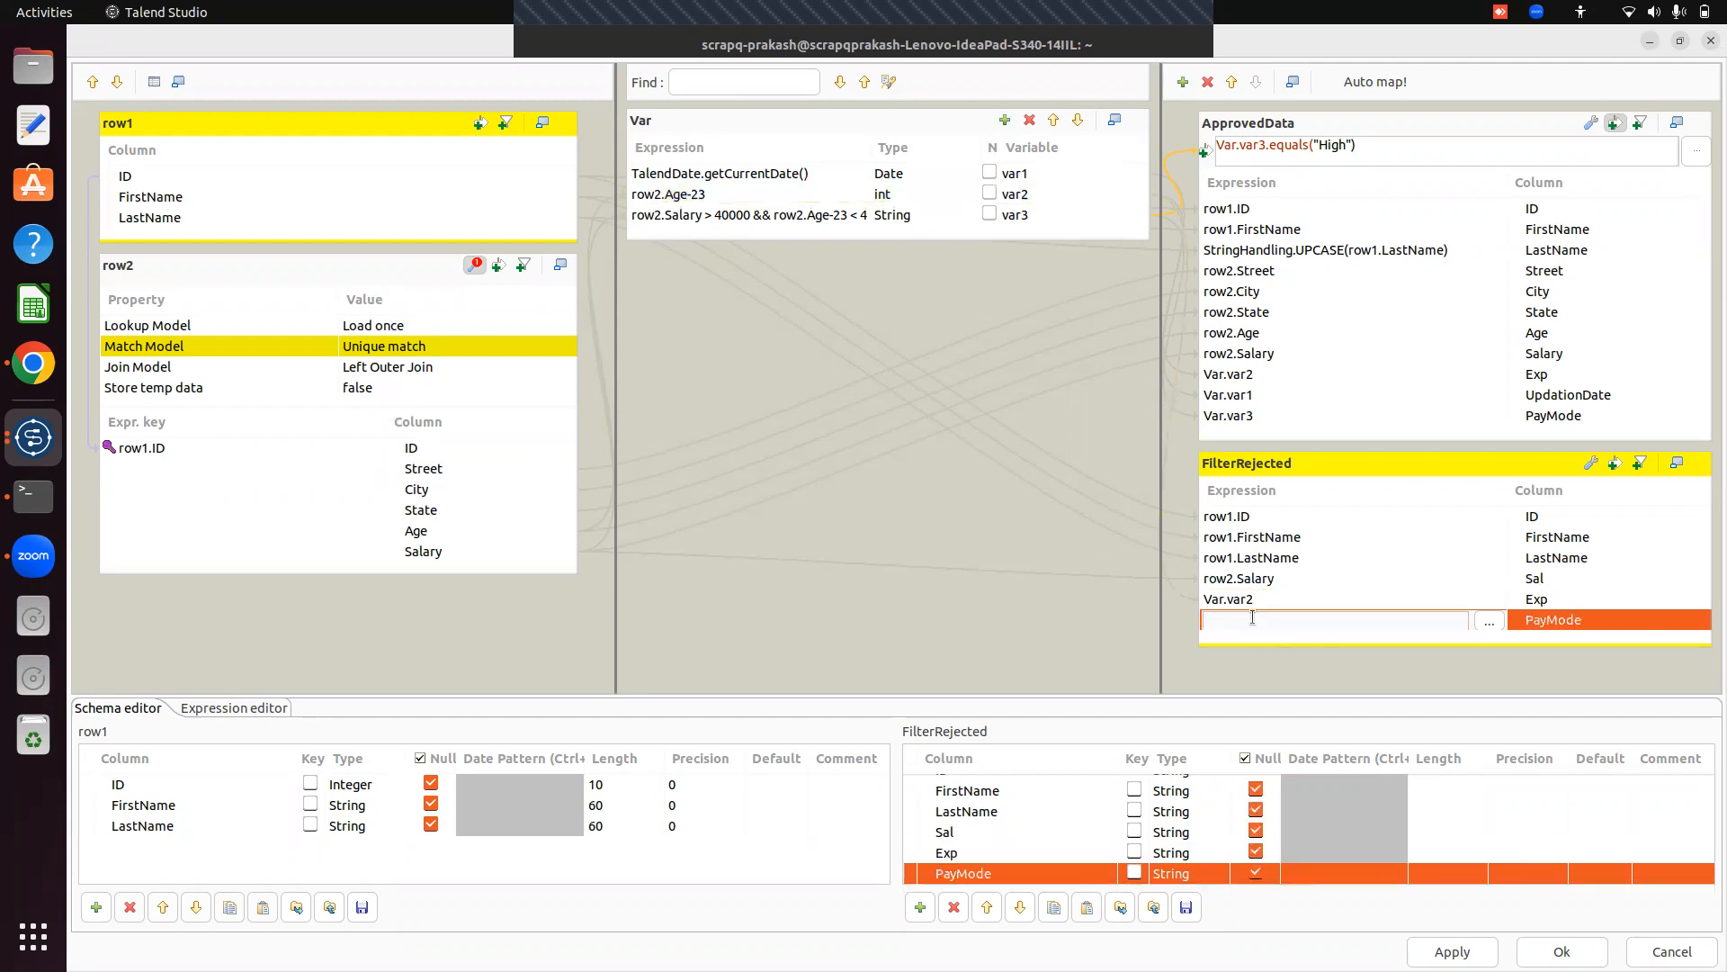
type("Var.var3")
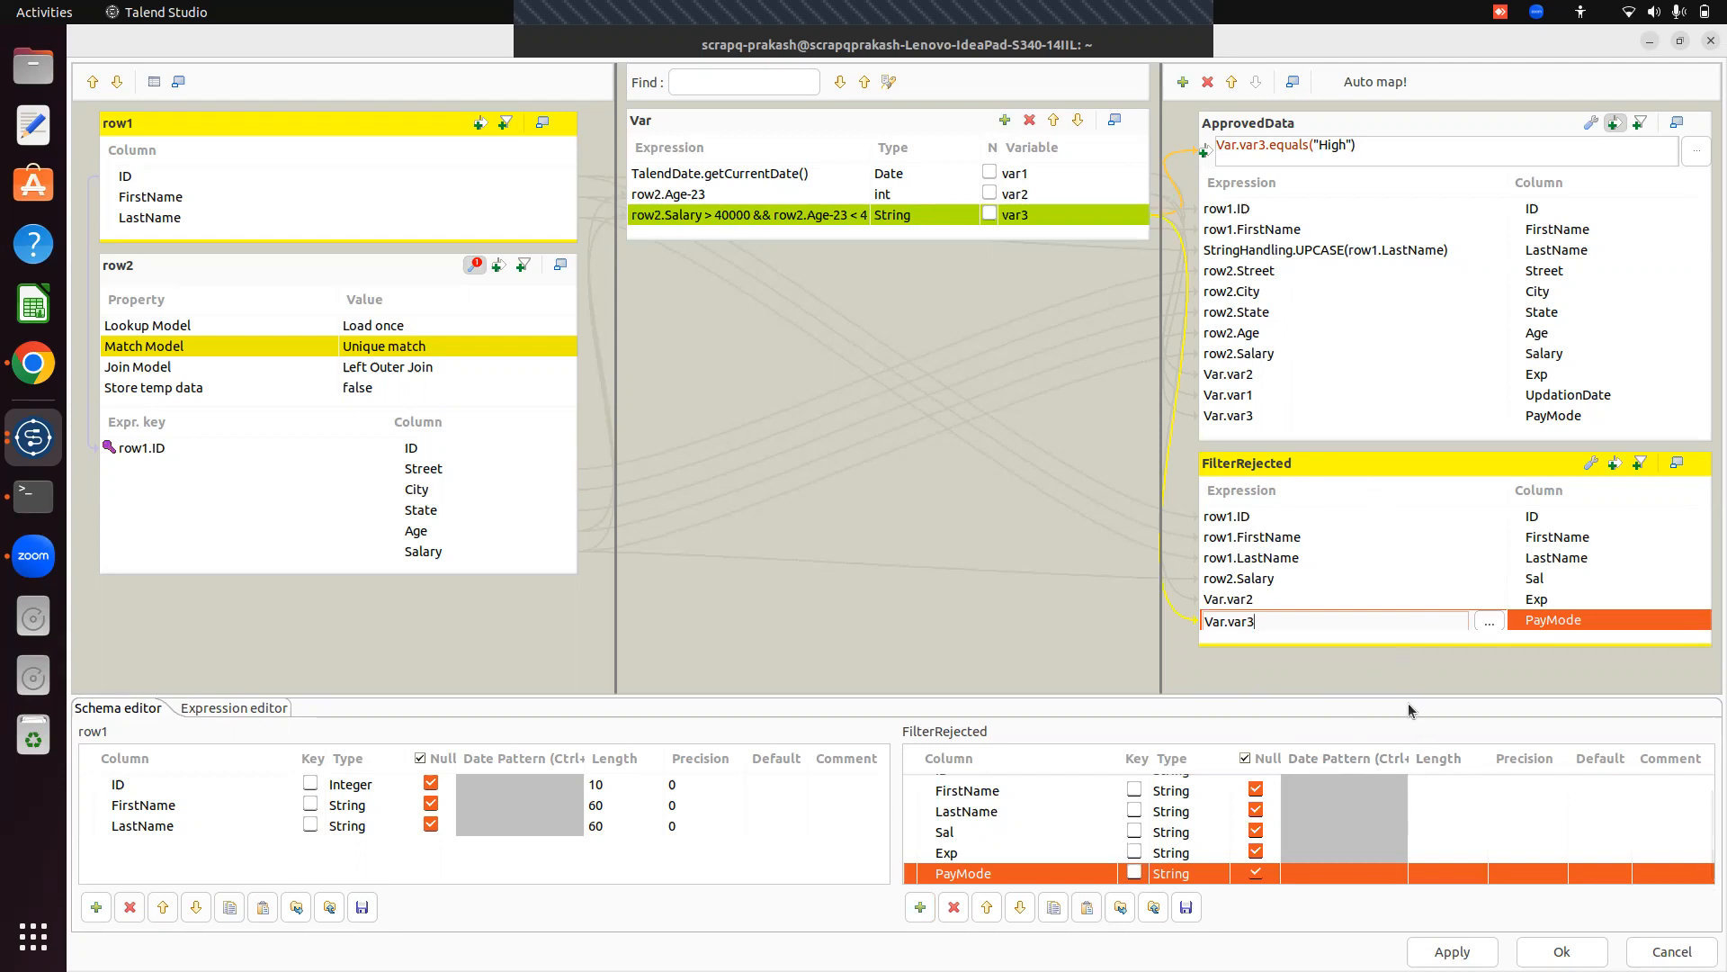
Set the FilterRejected column lengths to 10 for ID, 60 for FirstName and LastName, and 10 for Sal.
left_click_drag(1400, 700, 1376, 580)
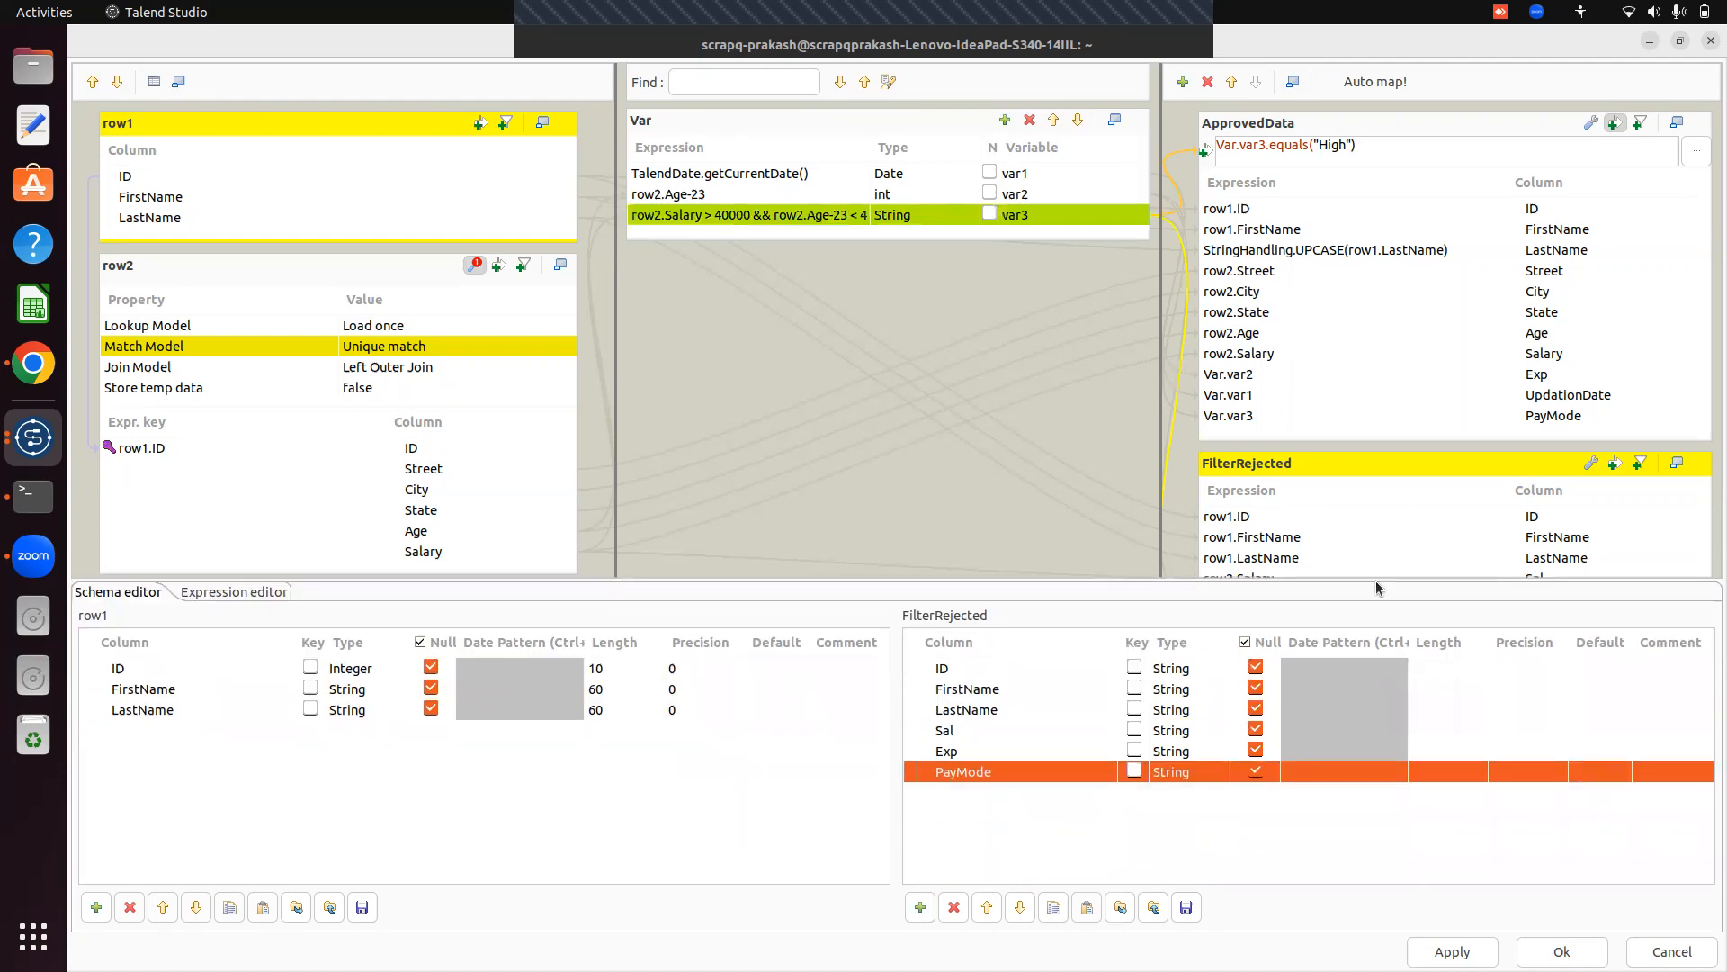
left_click(1419, 667)
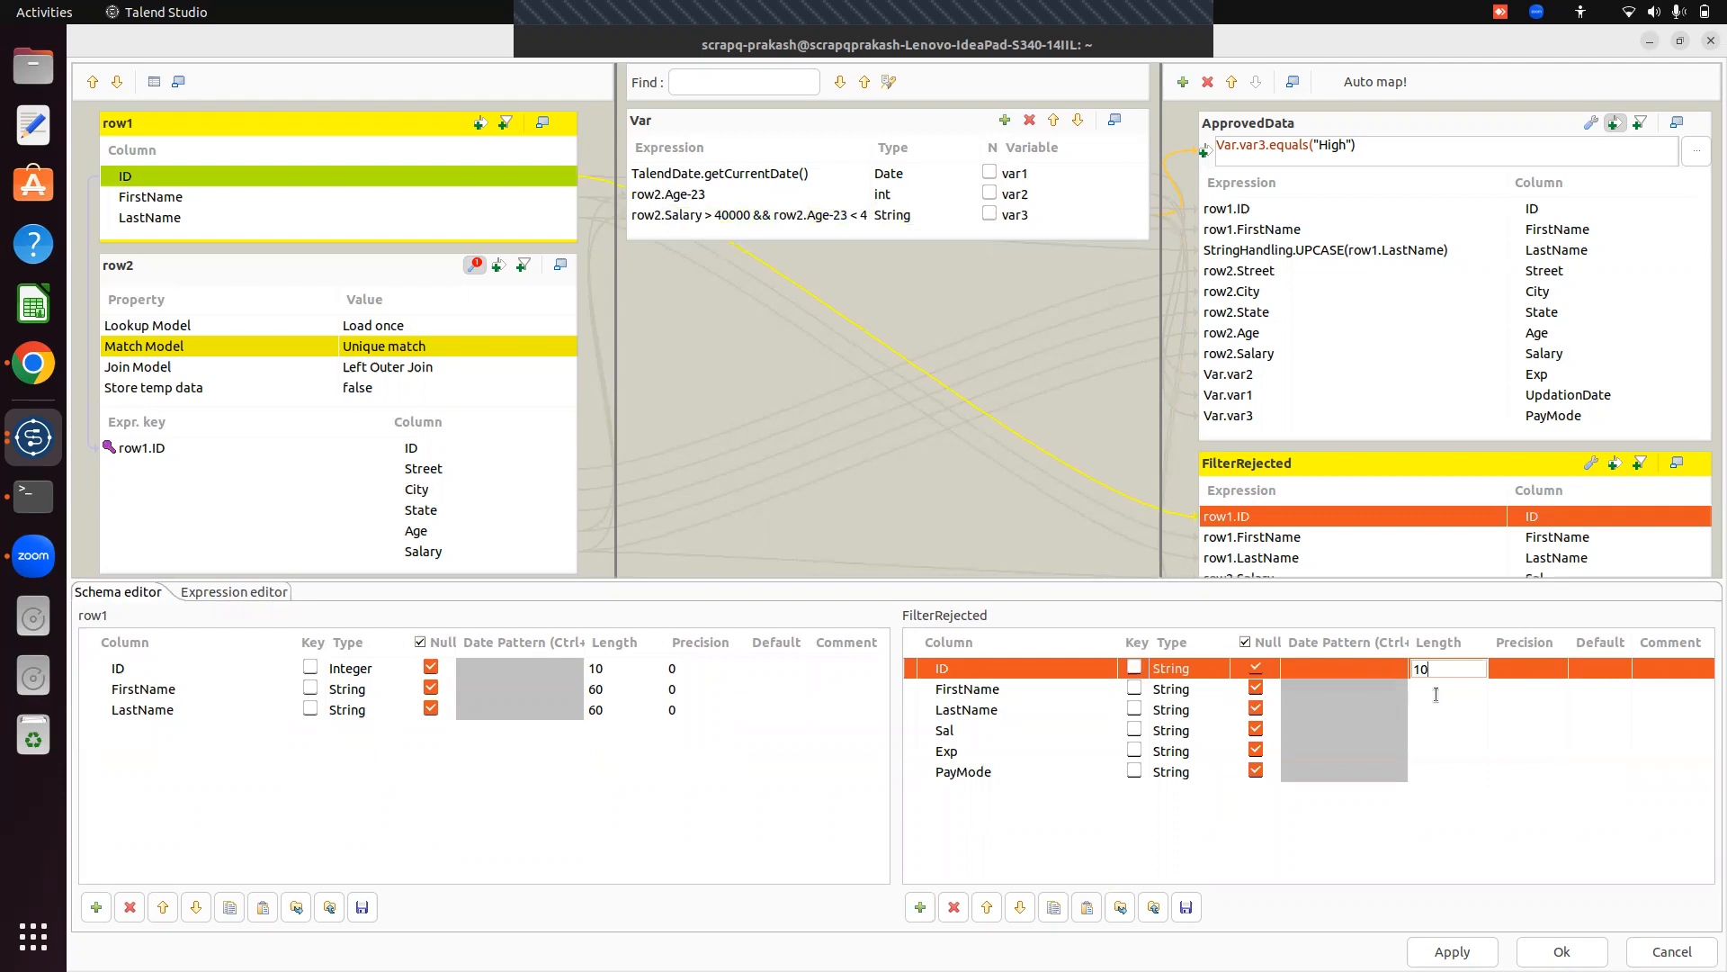
left_click(1436, 693)
type("60")
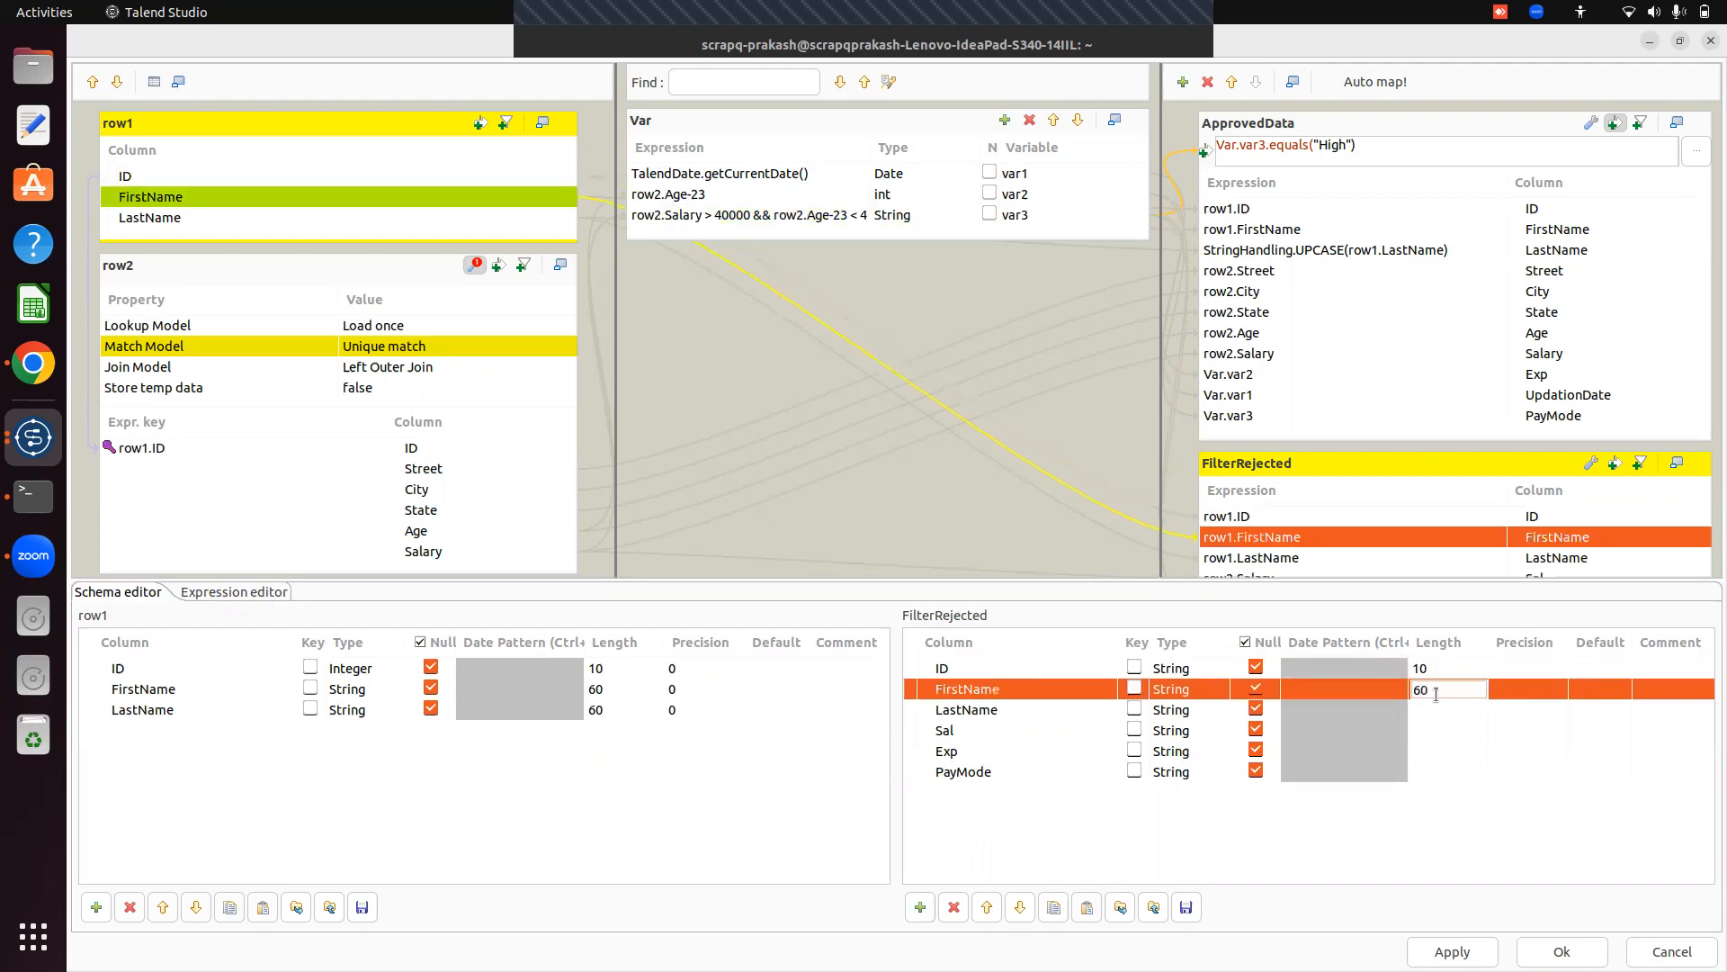
left_click(1428, 712)
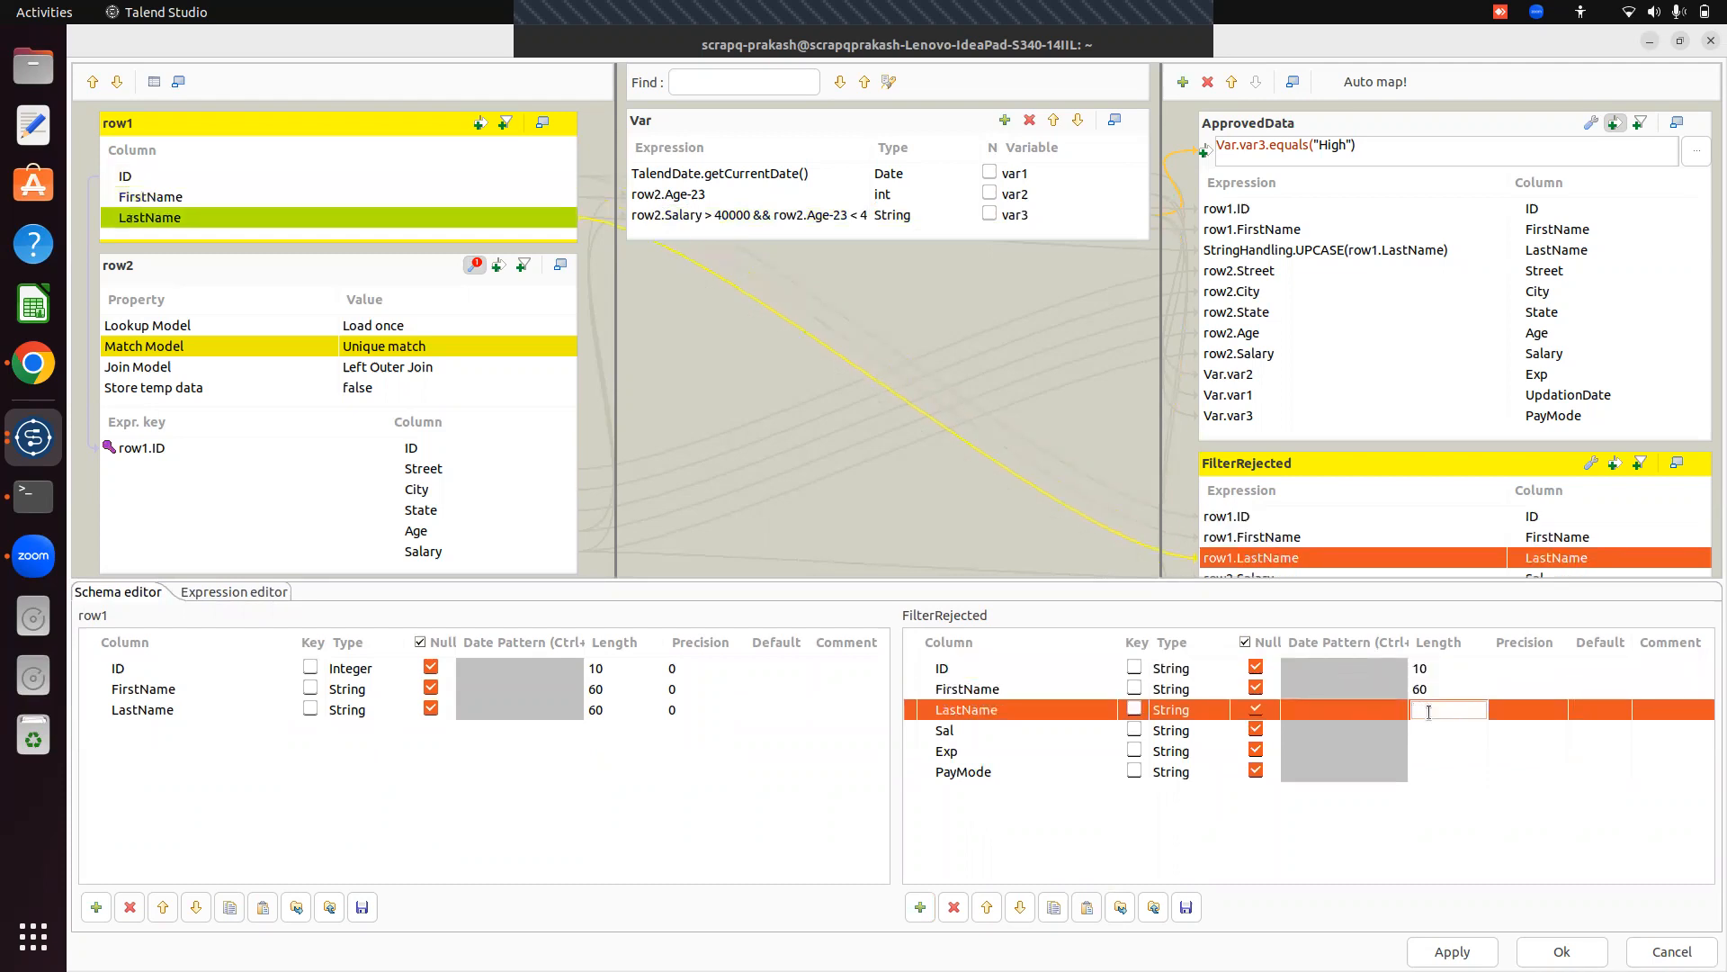
type("60")
left_click(1420, 730)
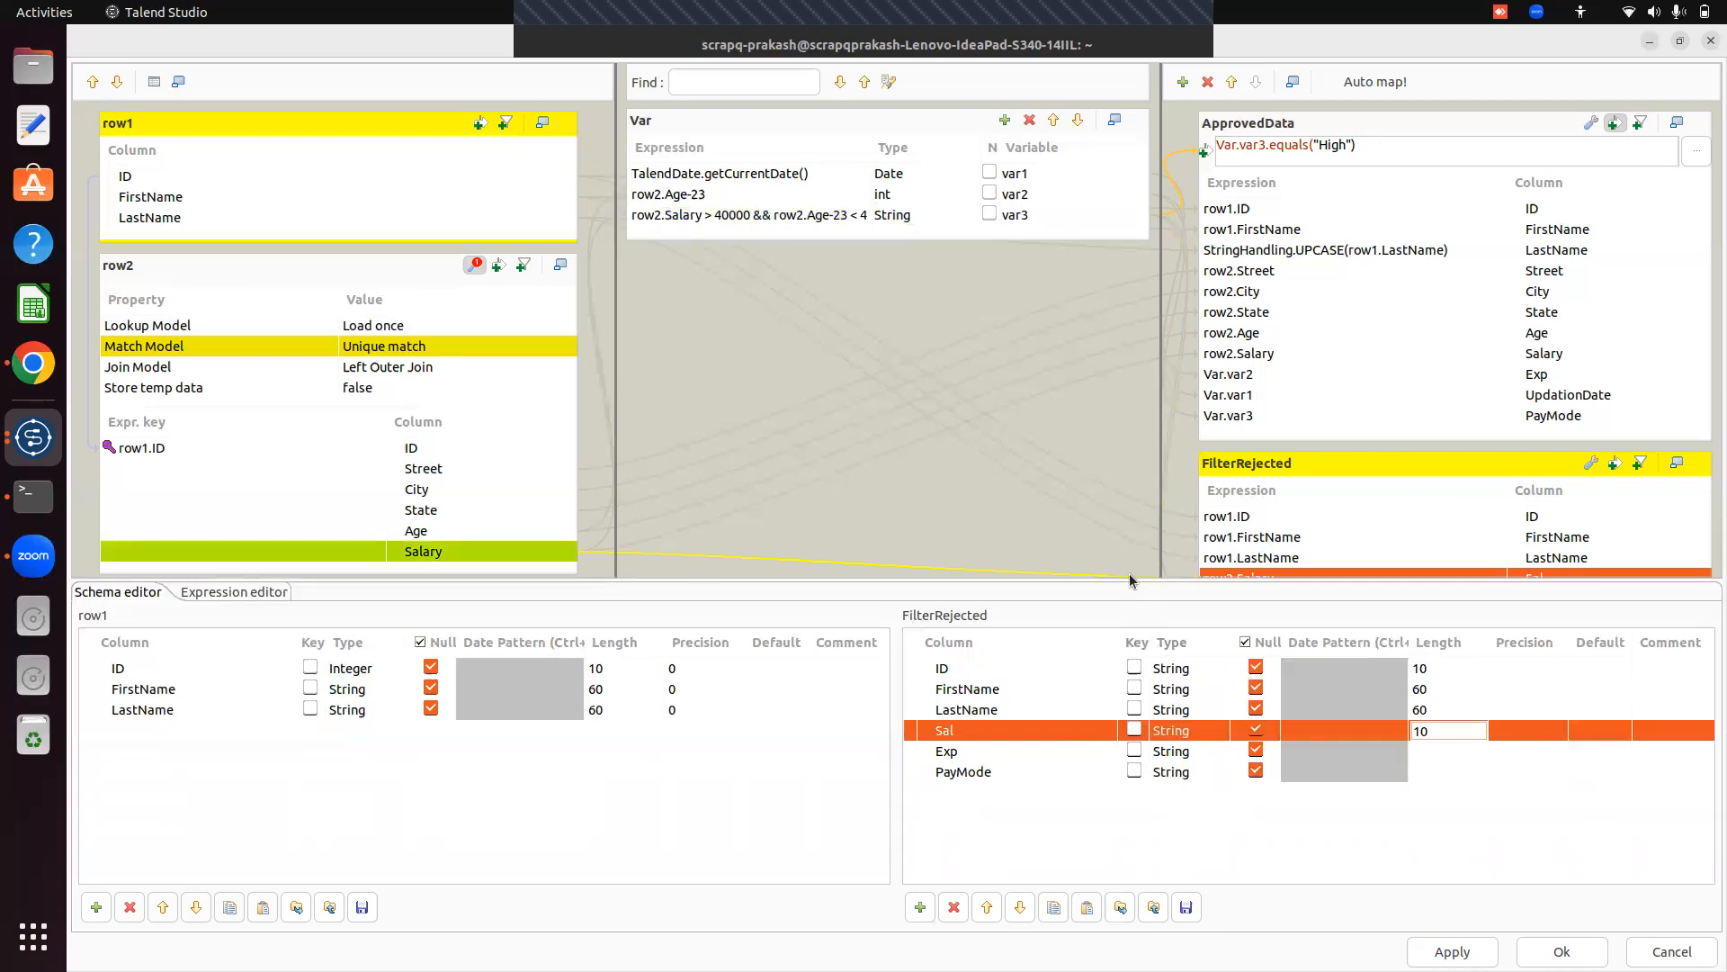
left_click_drag(1128, 582, 1161, 740)
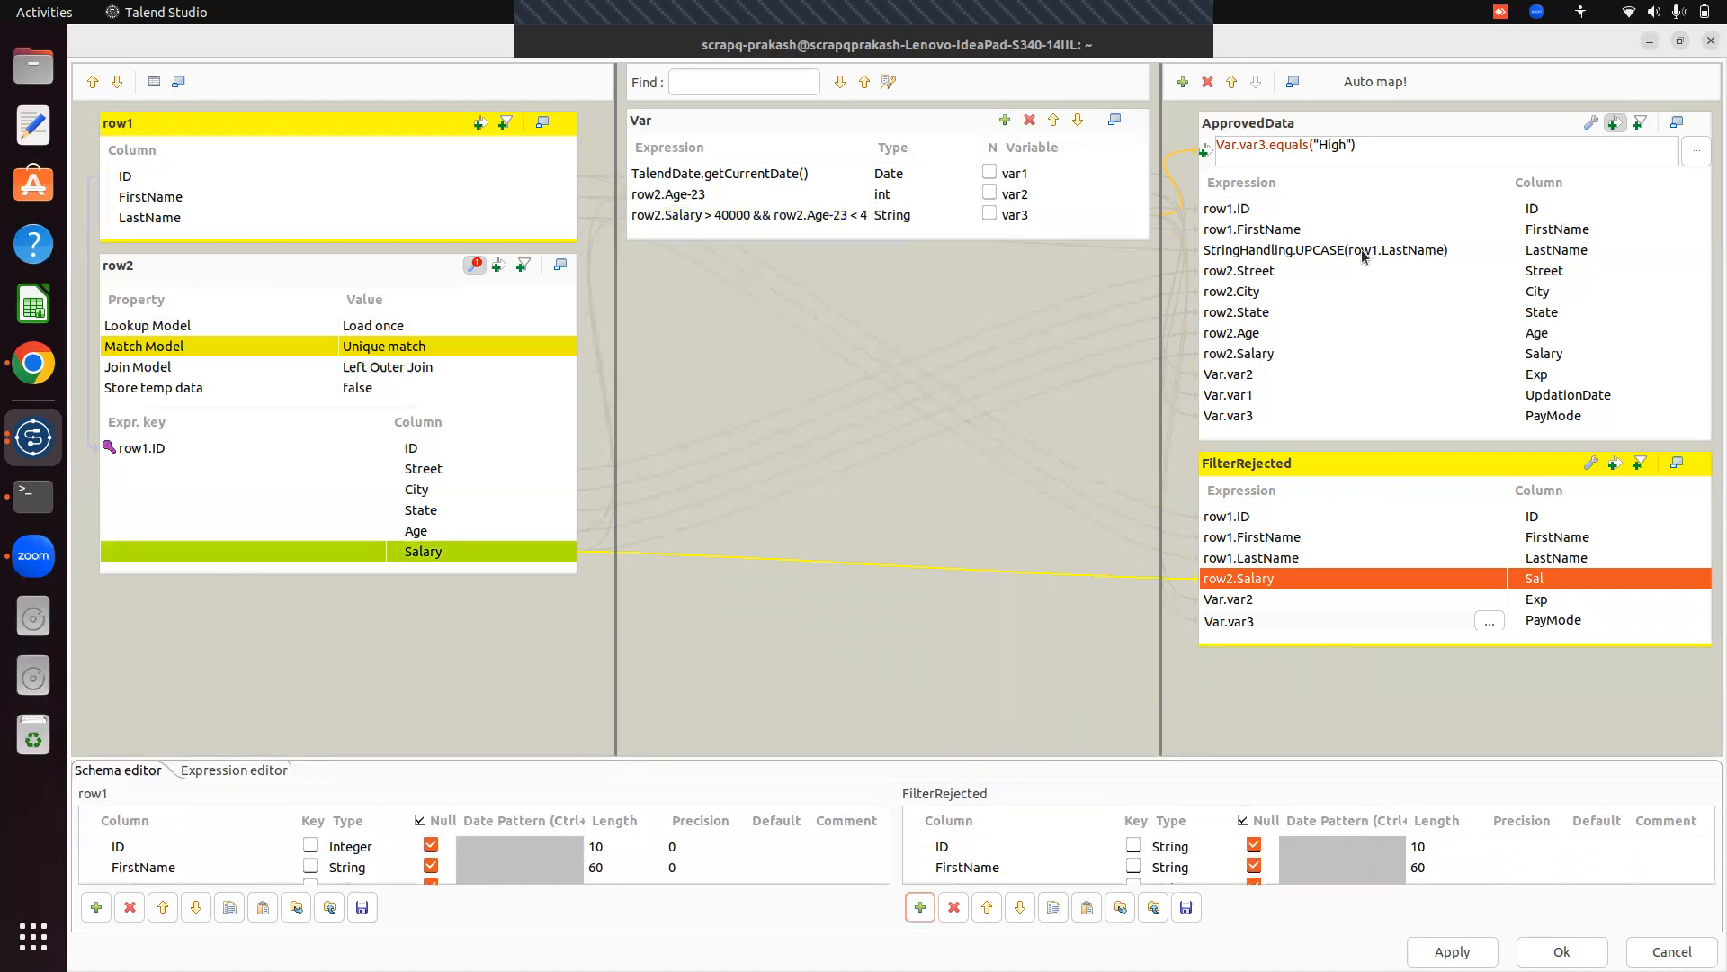
Set Catch output reject to true for the FilterRejected output and accept the tMap configuration.
left_click(1590, 464)
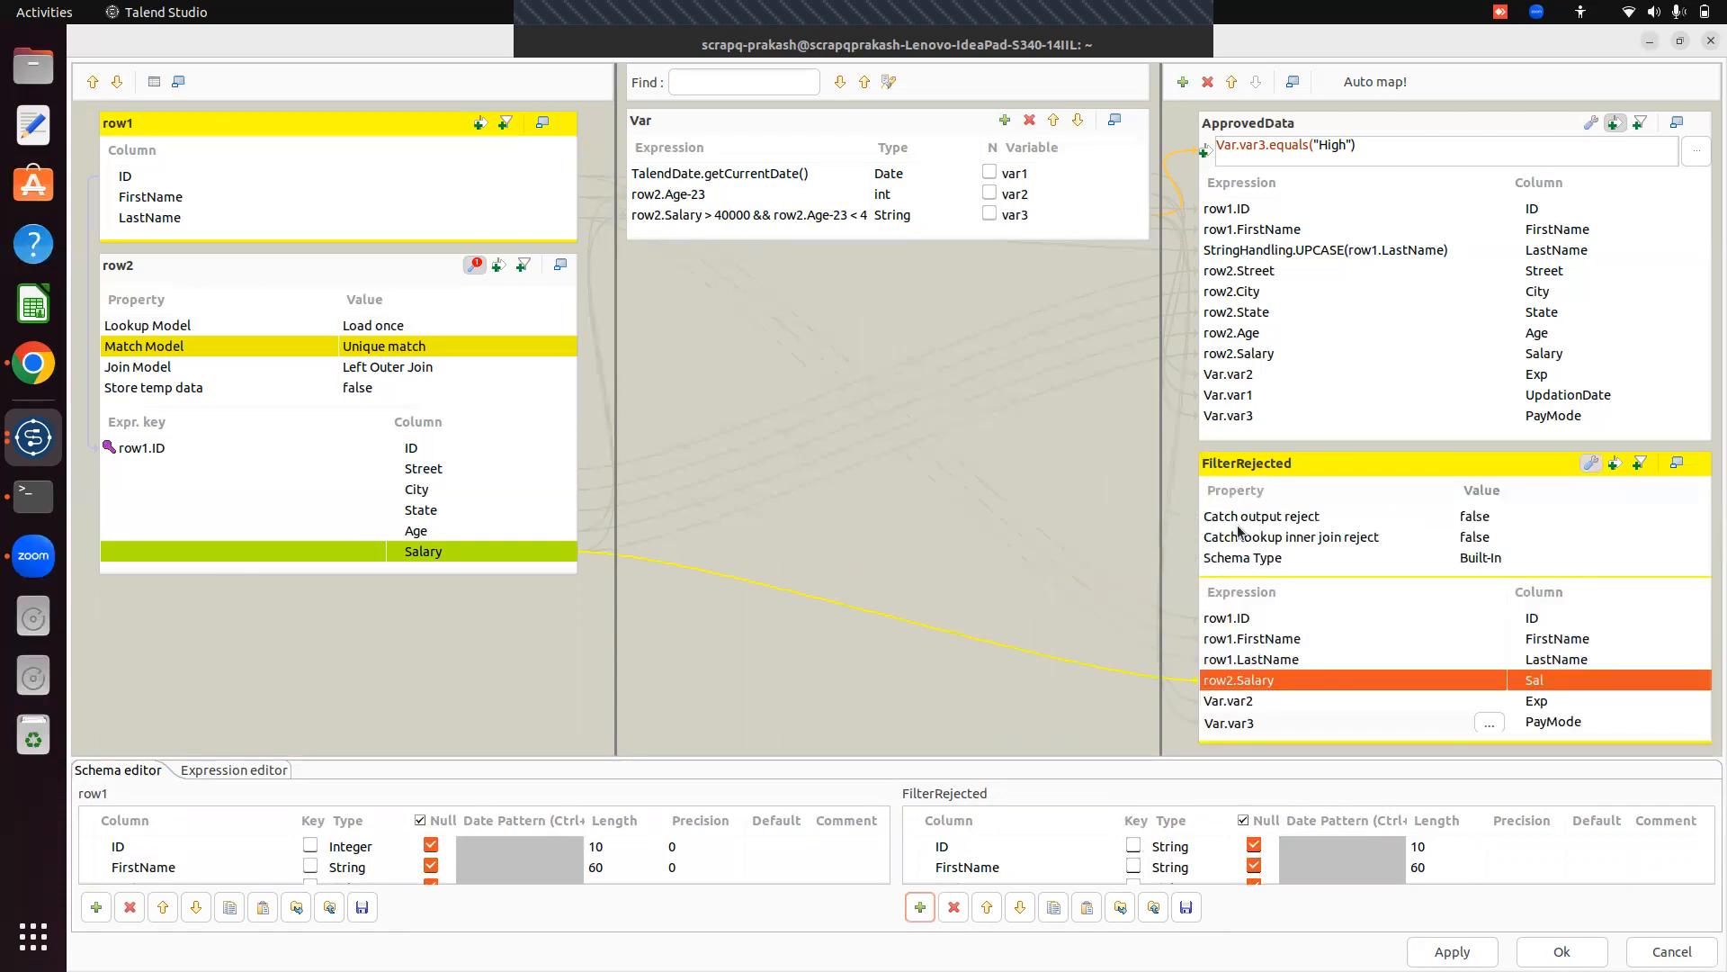
left_click(1486, 517)
left_click(1694, 518)
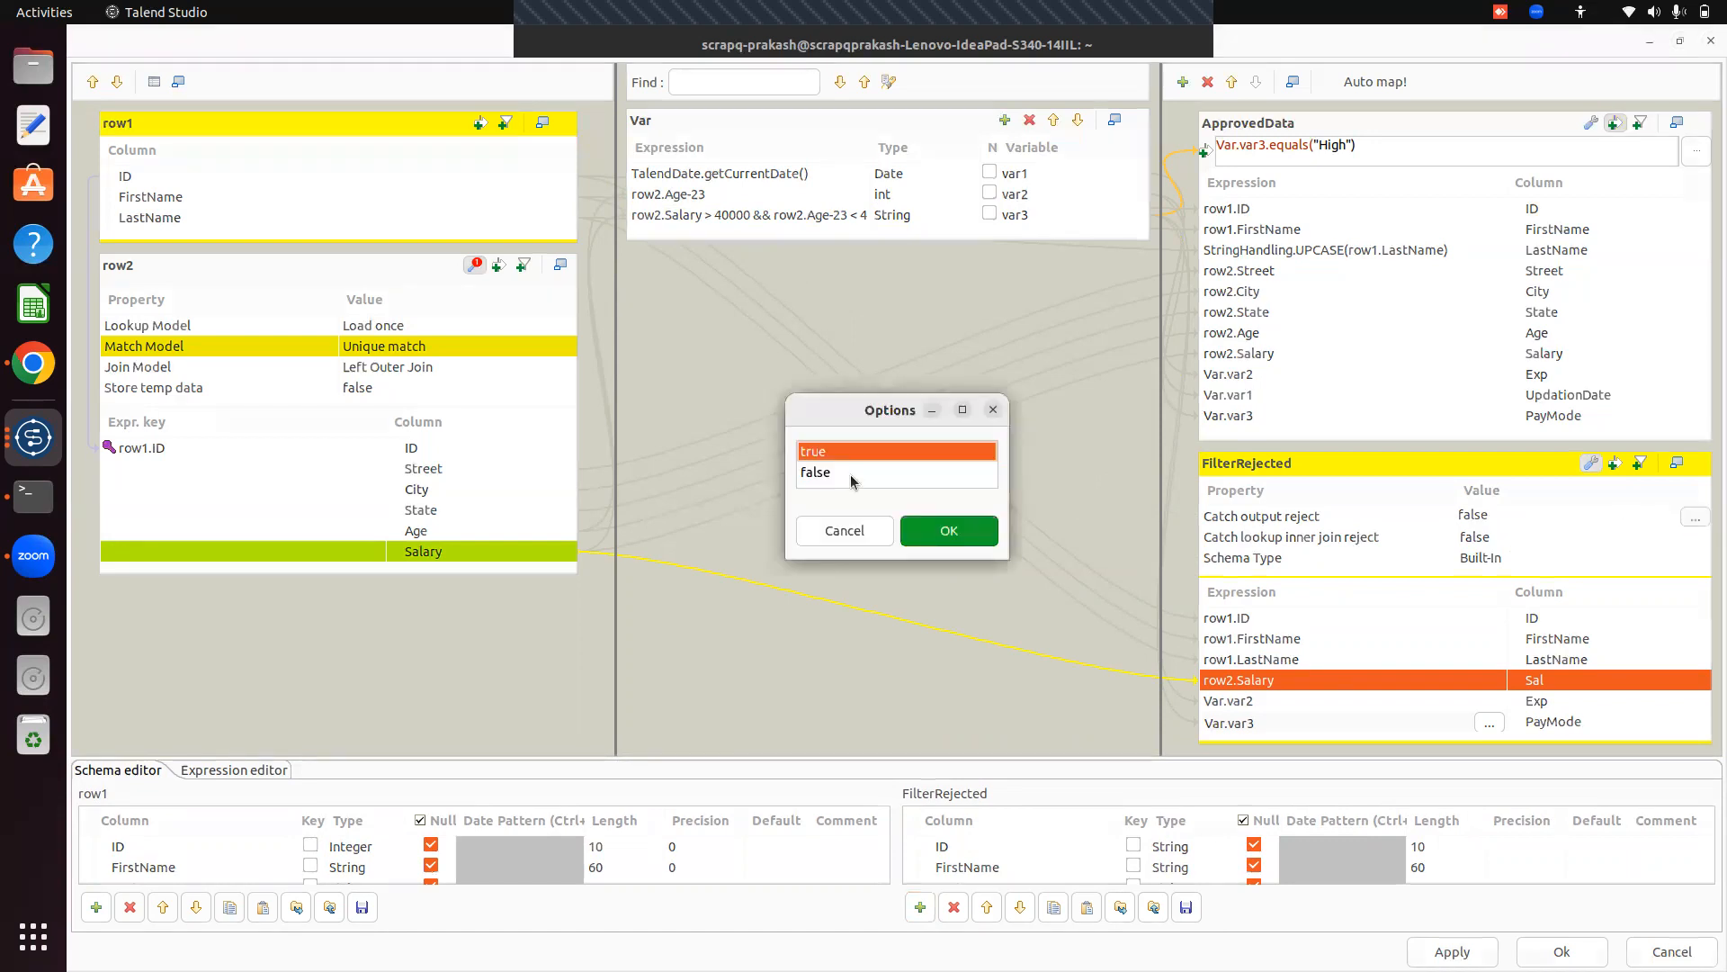
left_click(932, 537)
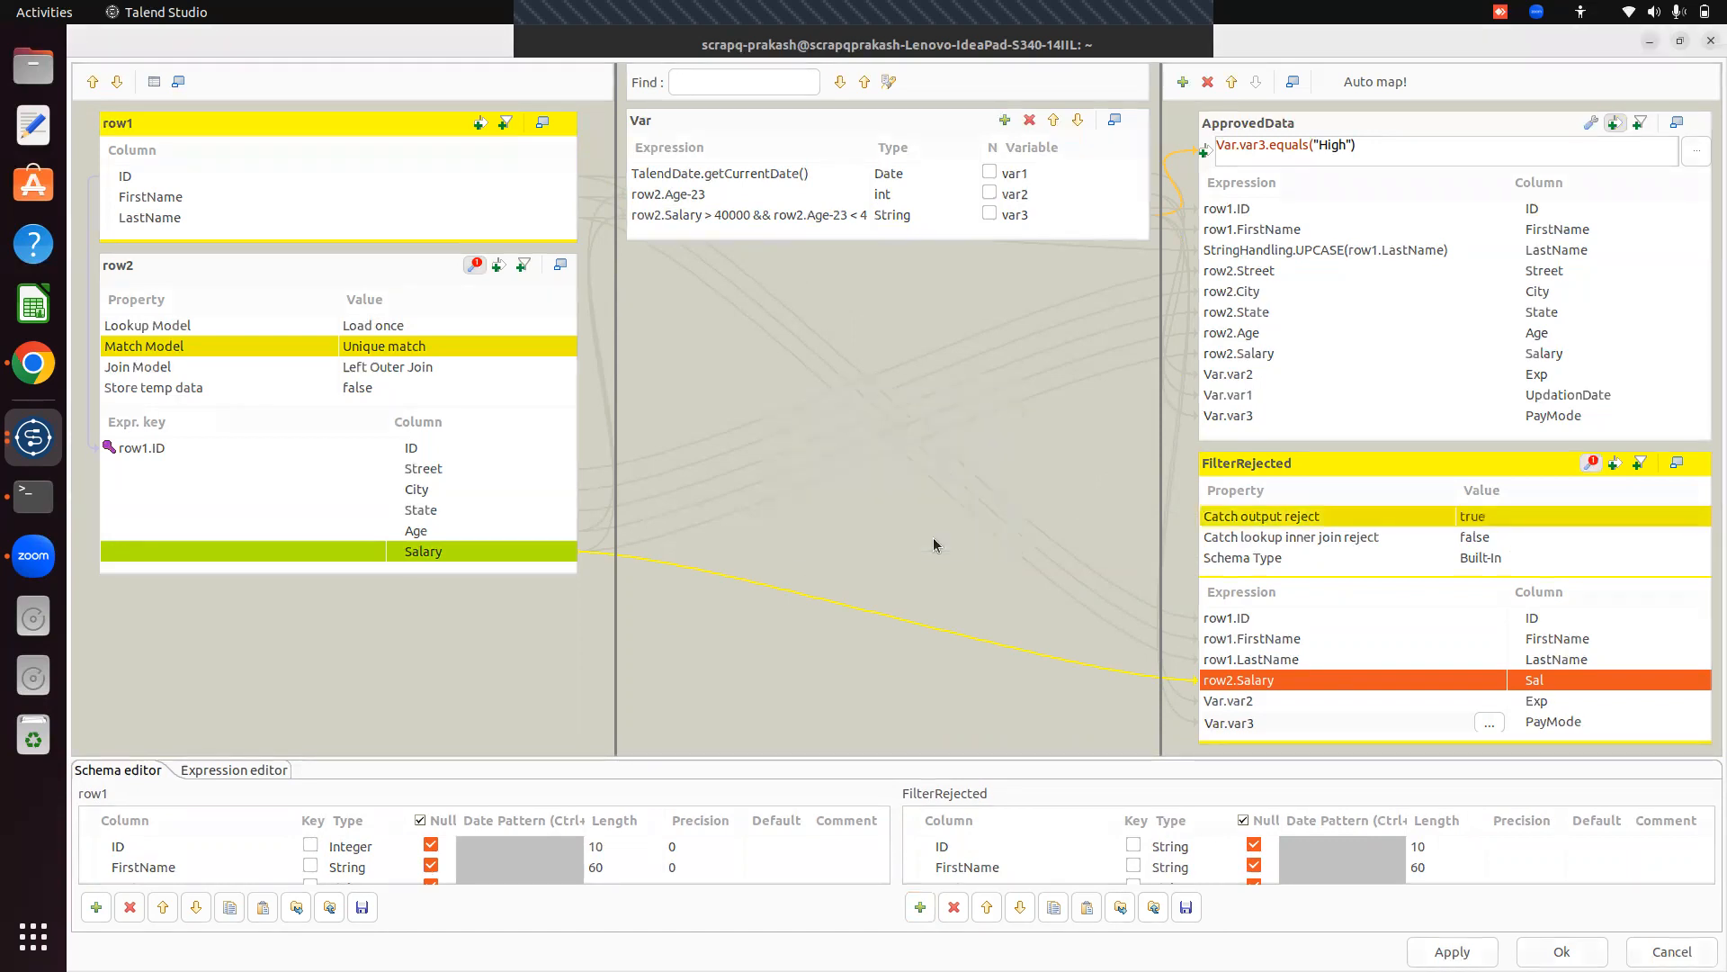
left_click(1562, 951)
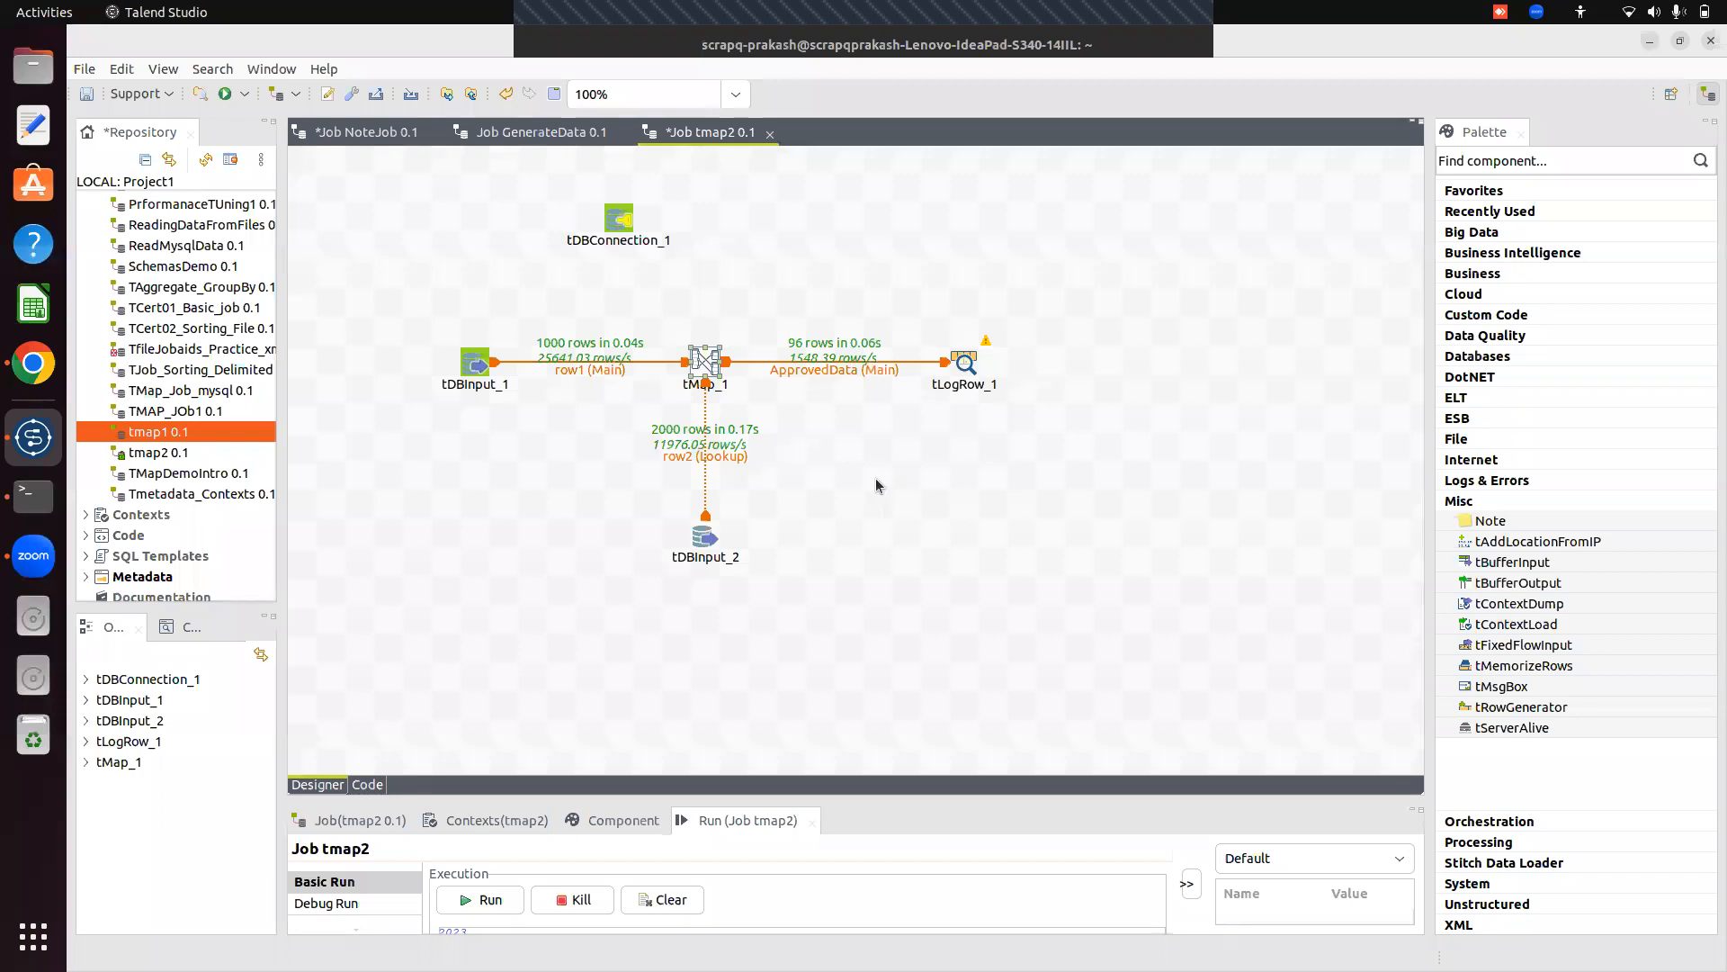
Add a second tLogRow component to the job and place it below tLogRow_1.
left_click(970, 461)
type("tlo")
key("Return")
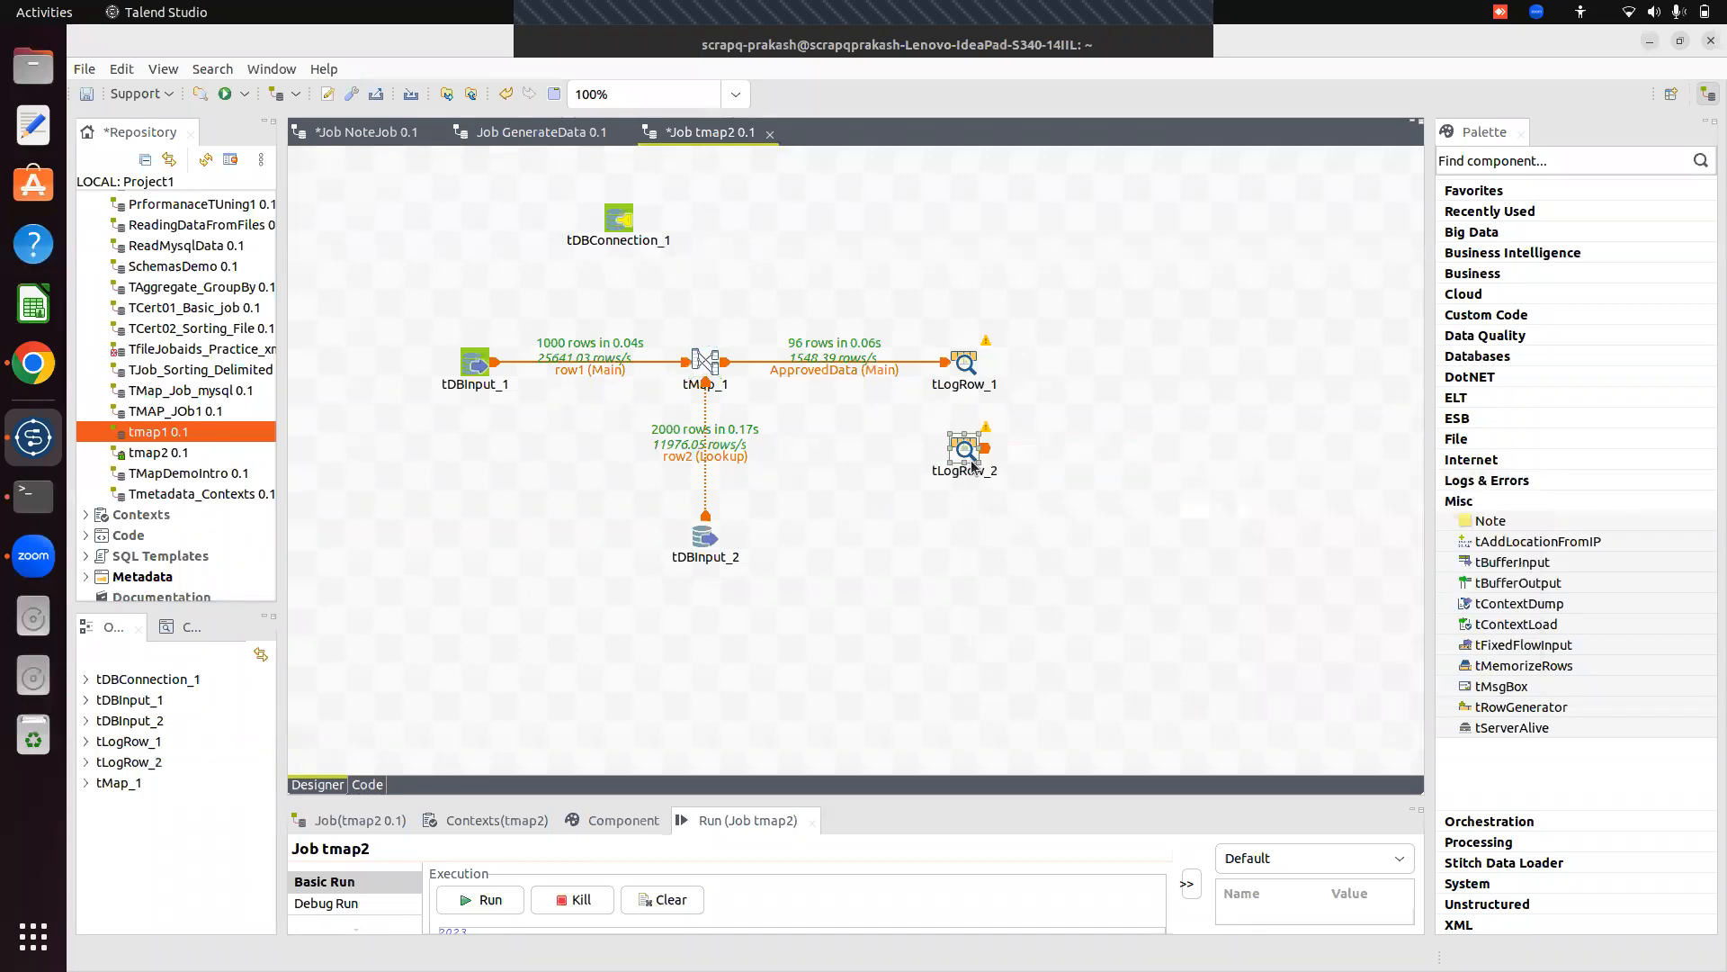
left_click_drag(976, 452, 996, 524)
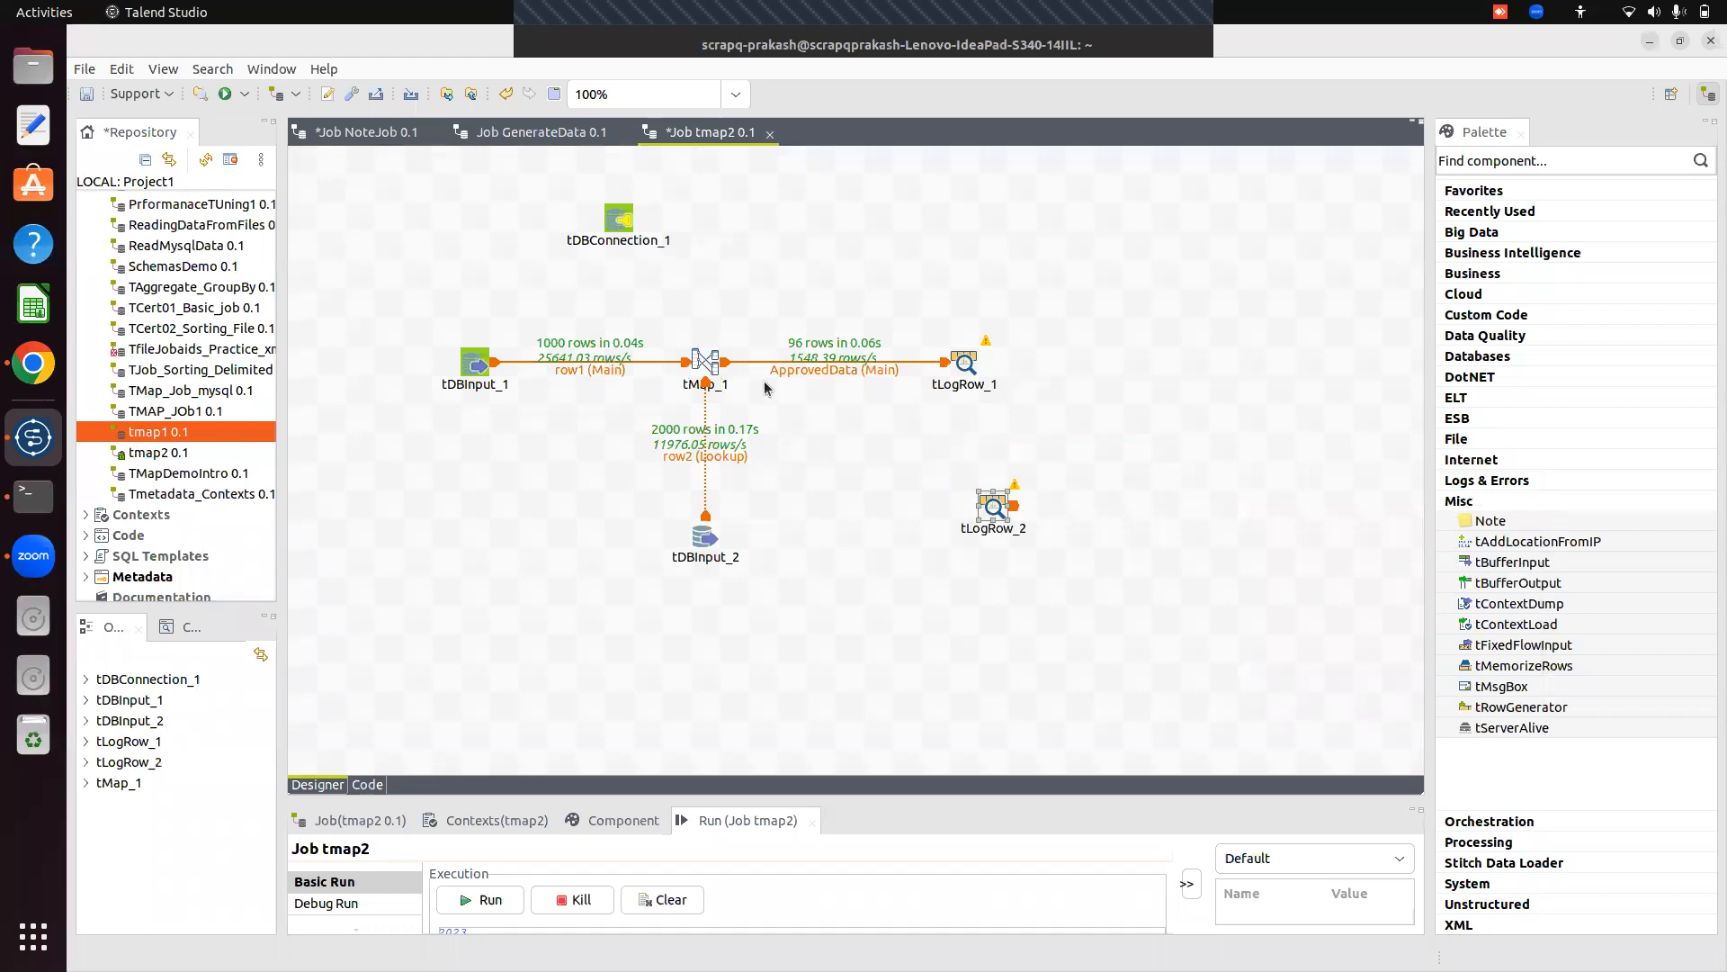
Connect the FilterRejected row from tMap_1 to tLogRow_2.
right_click(702, 359)
mouse_move(779, 372)
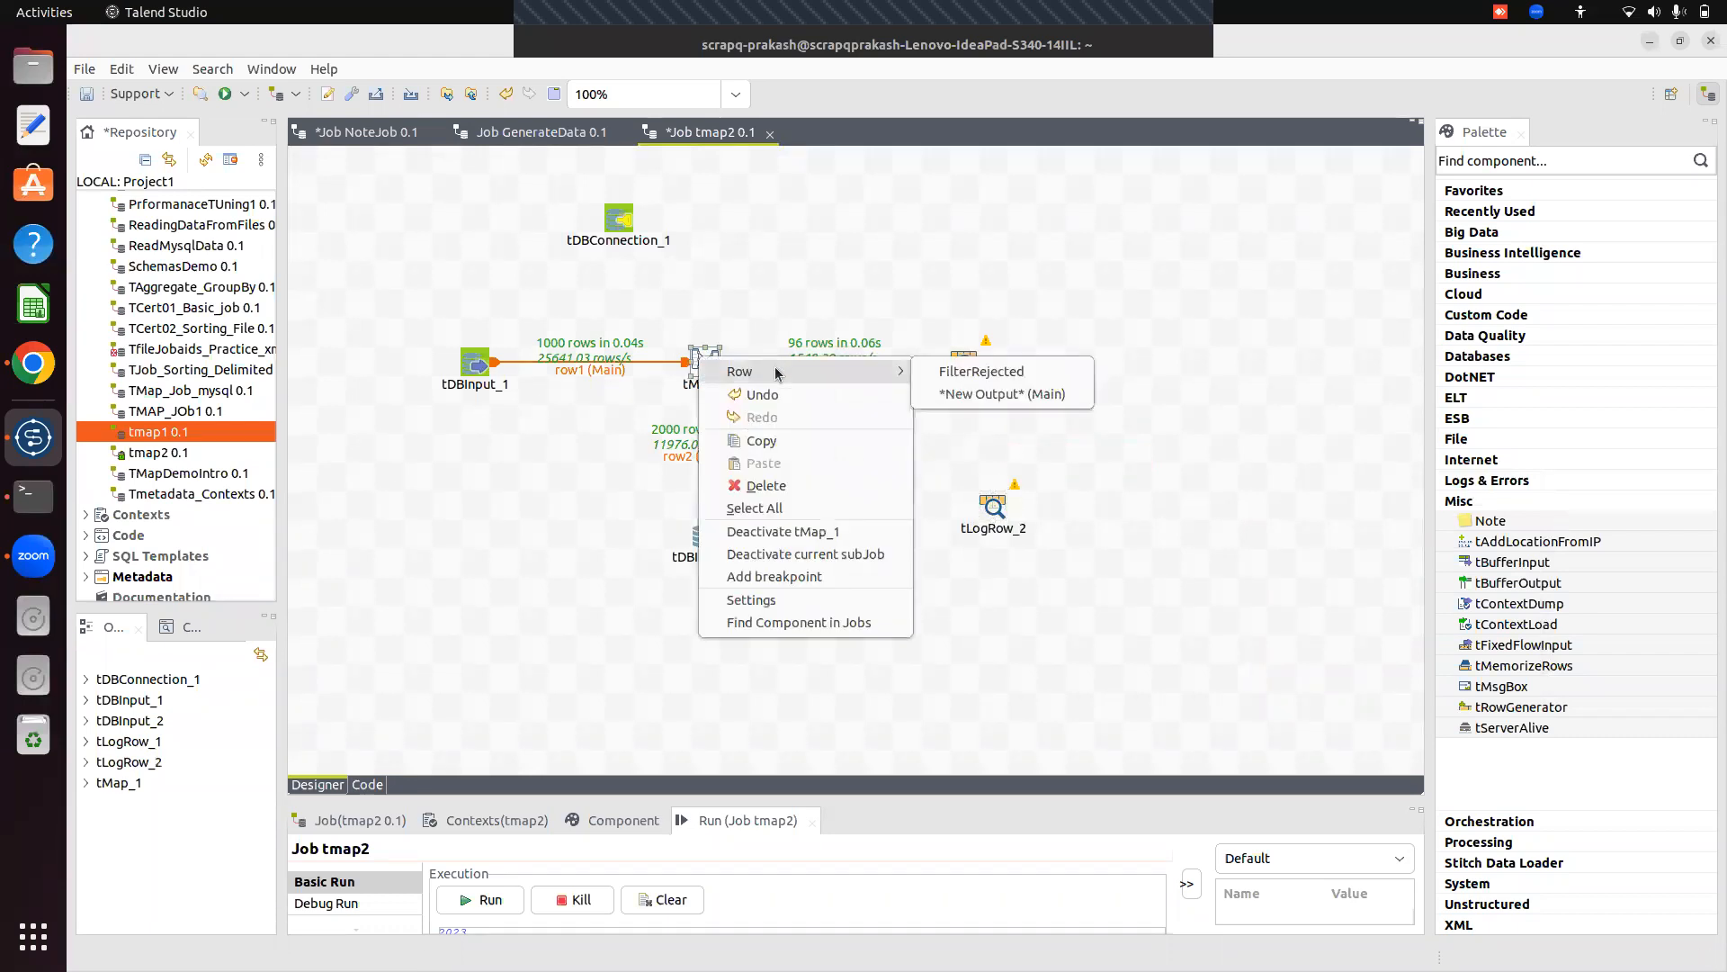
left_click(989, 374)
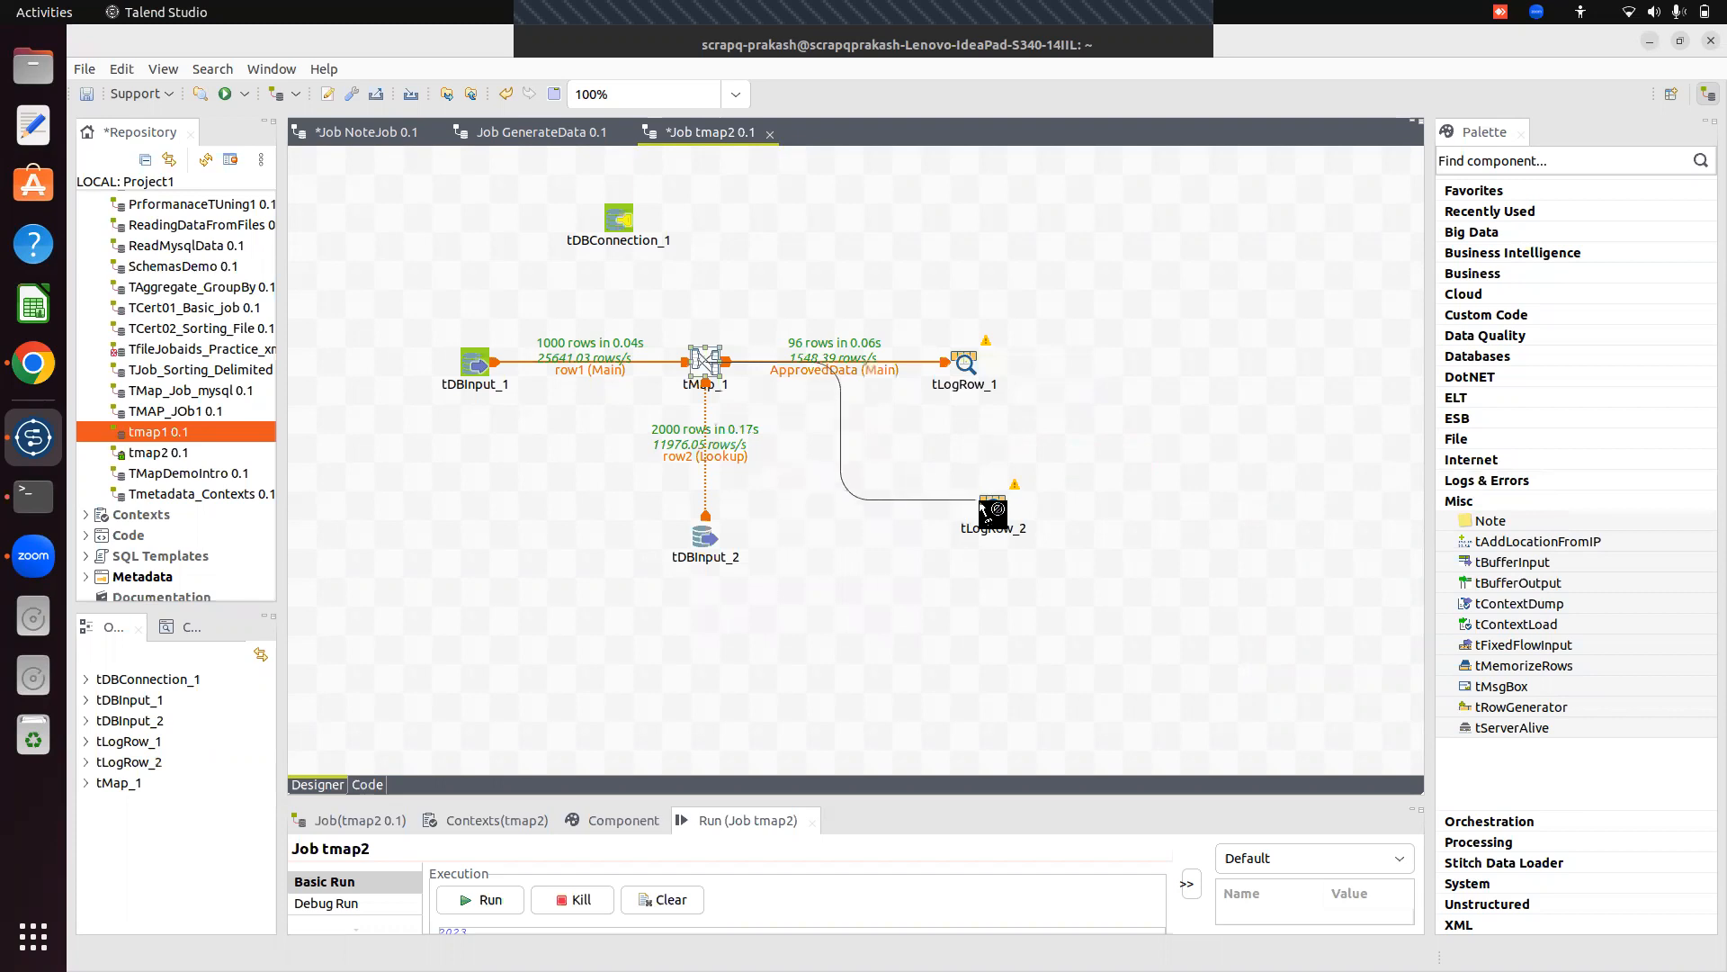
left_click(992, 506)
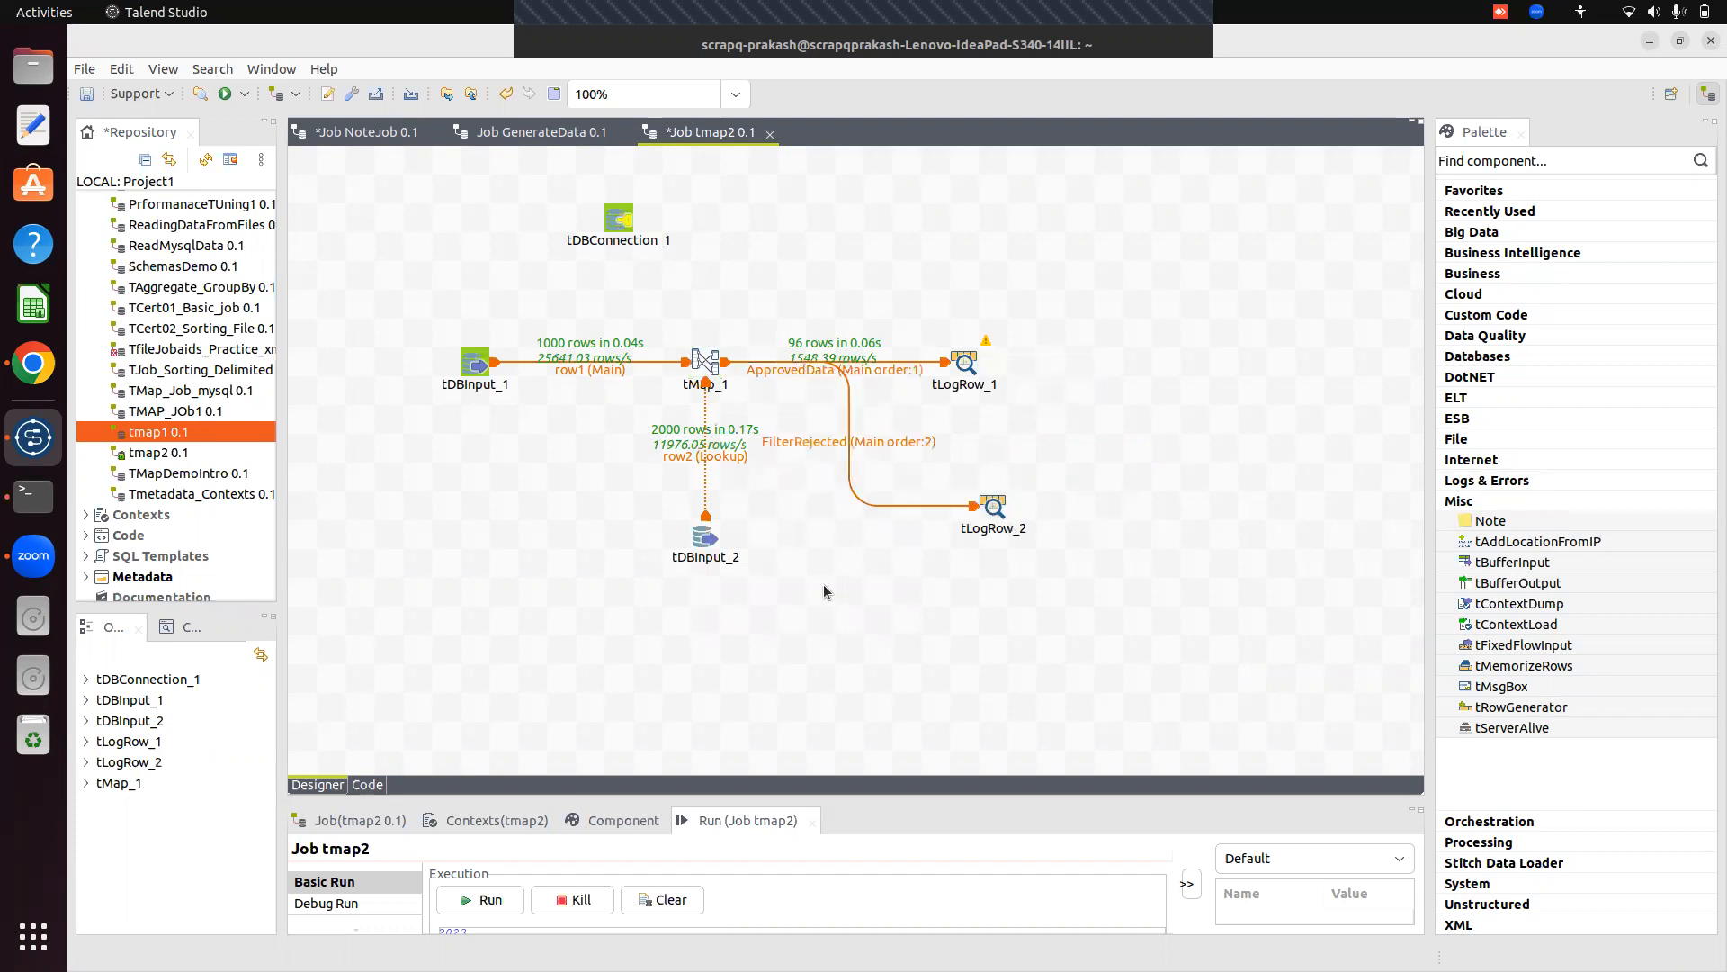
Enlarge the Run view below the job design to show more of the execution output.
left_click_drag(865, 800, 850, 681)
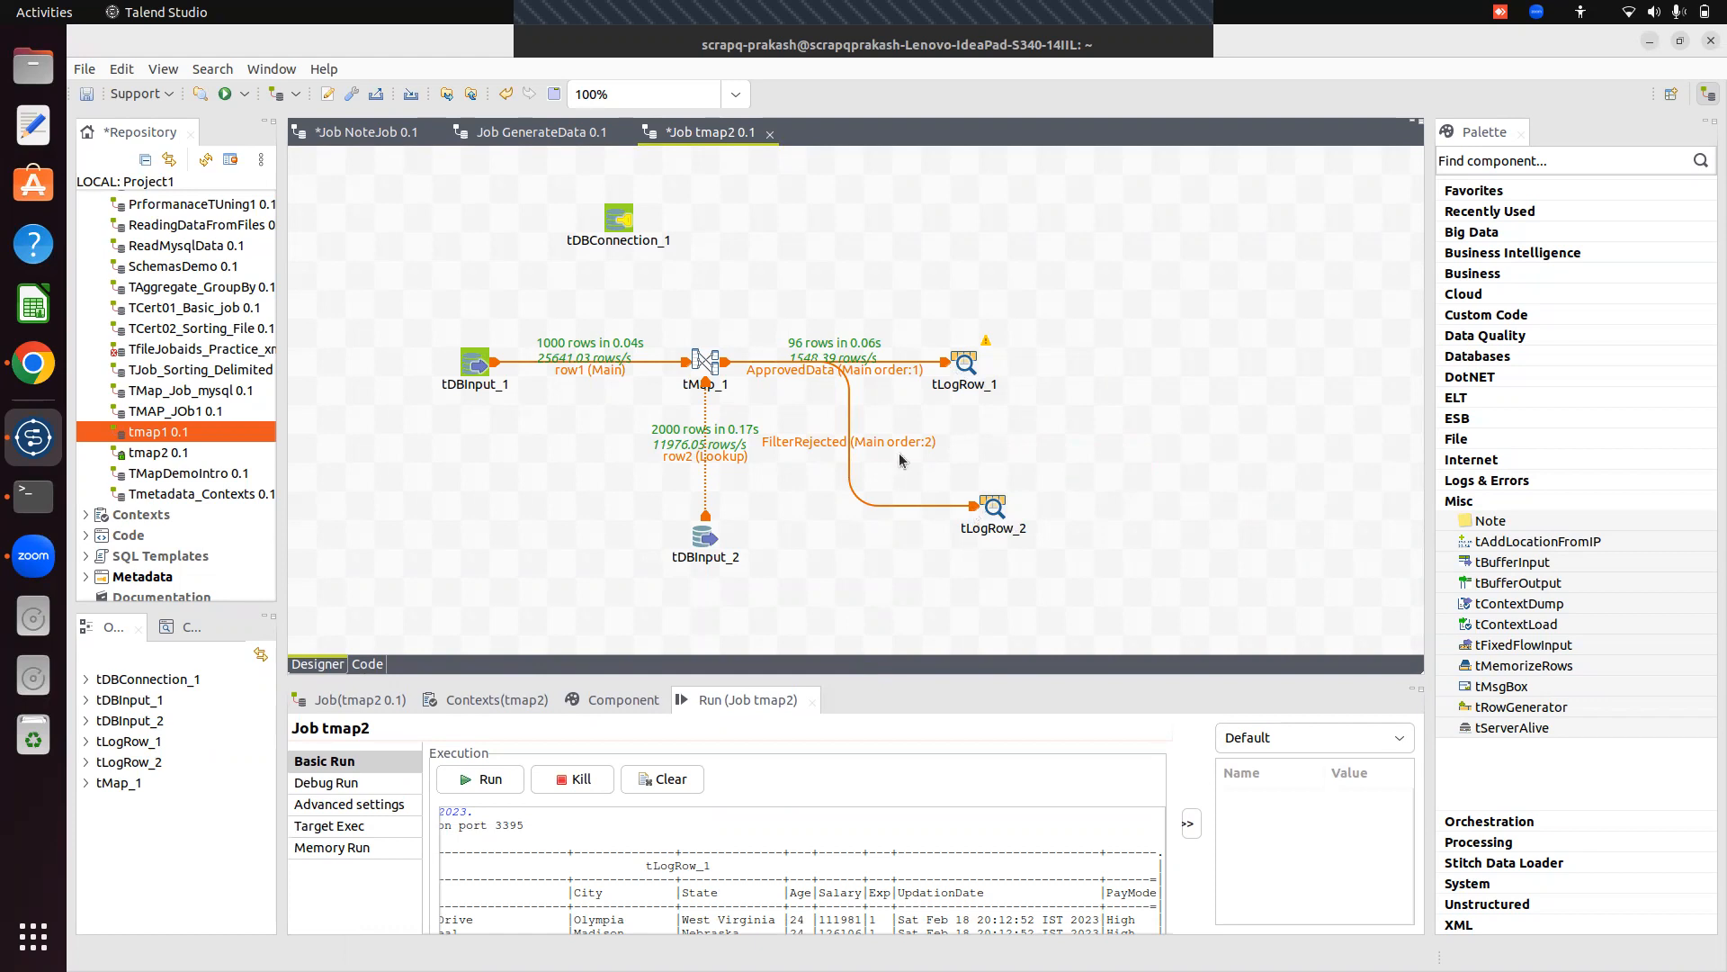
left_click_drag(943, 674, 919, 601)
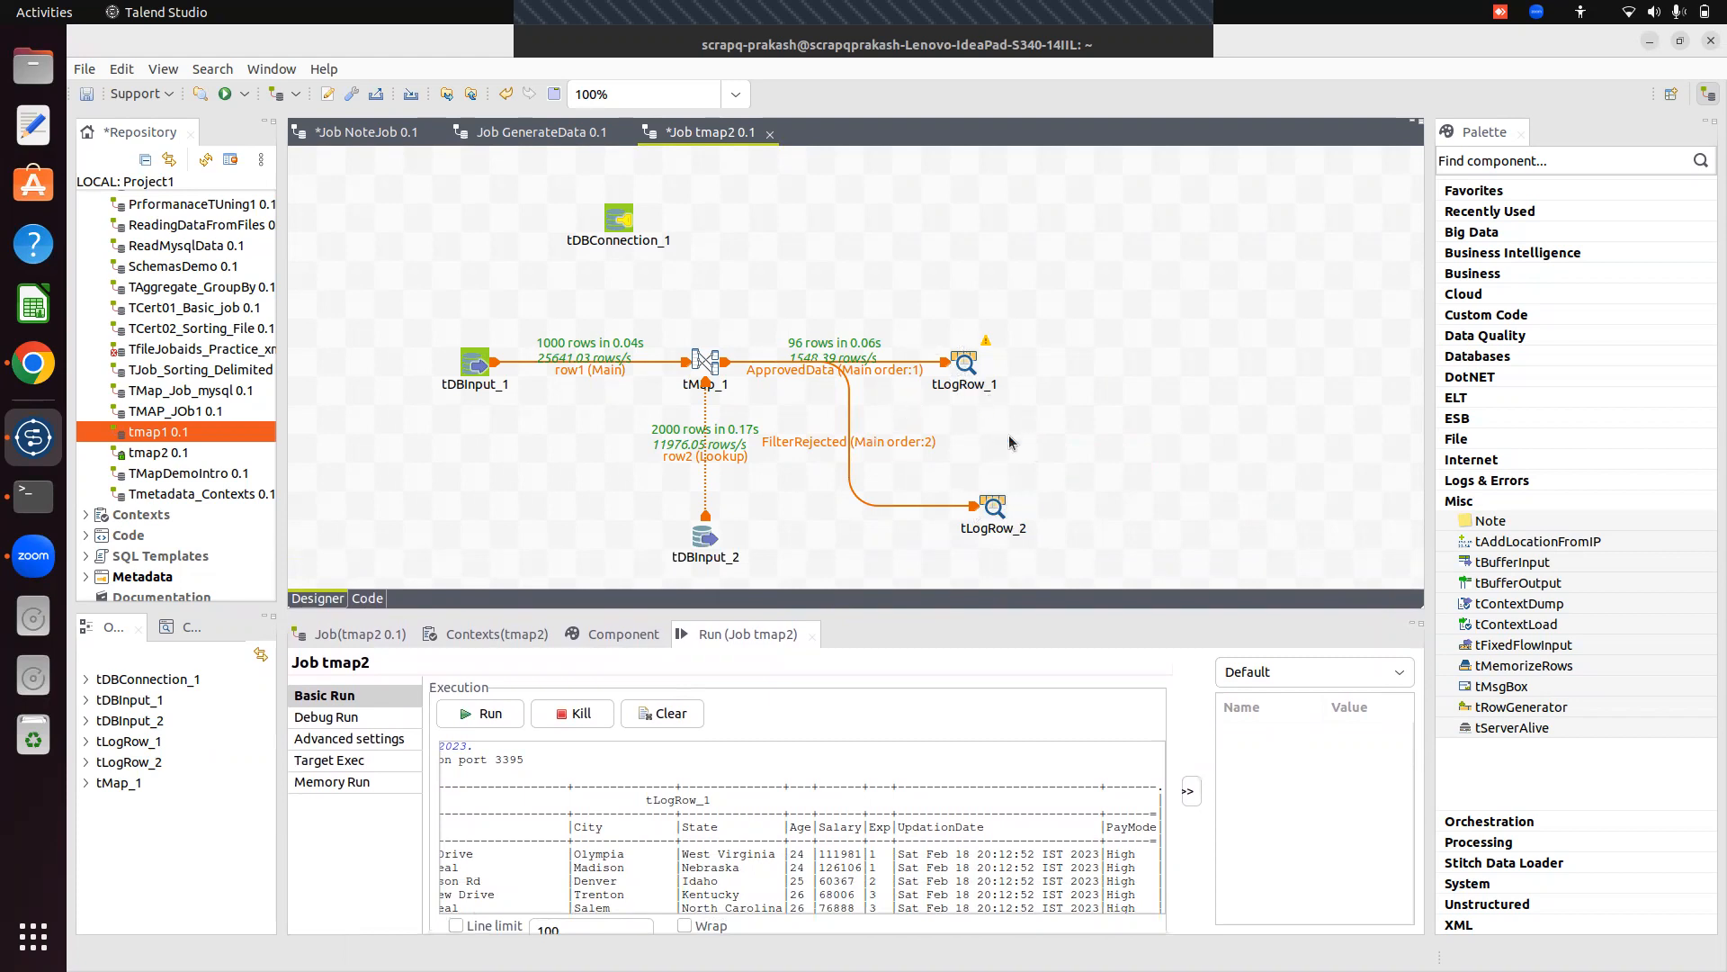
Clear the previous execution output, give the Run view more room and run the tmap2 job.
left_click(659, 713)
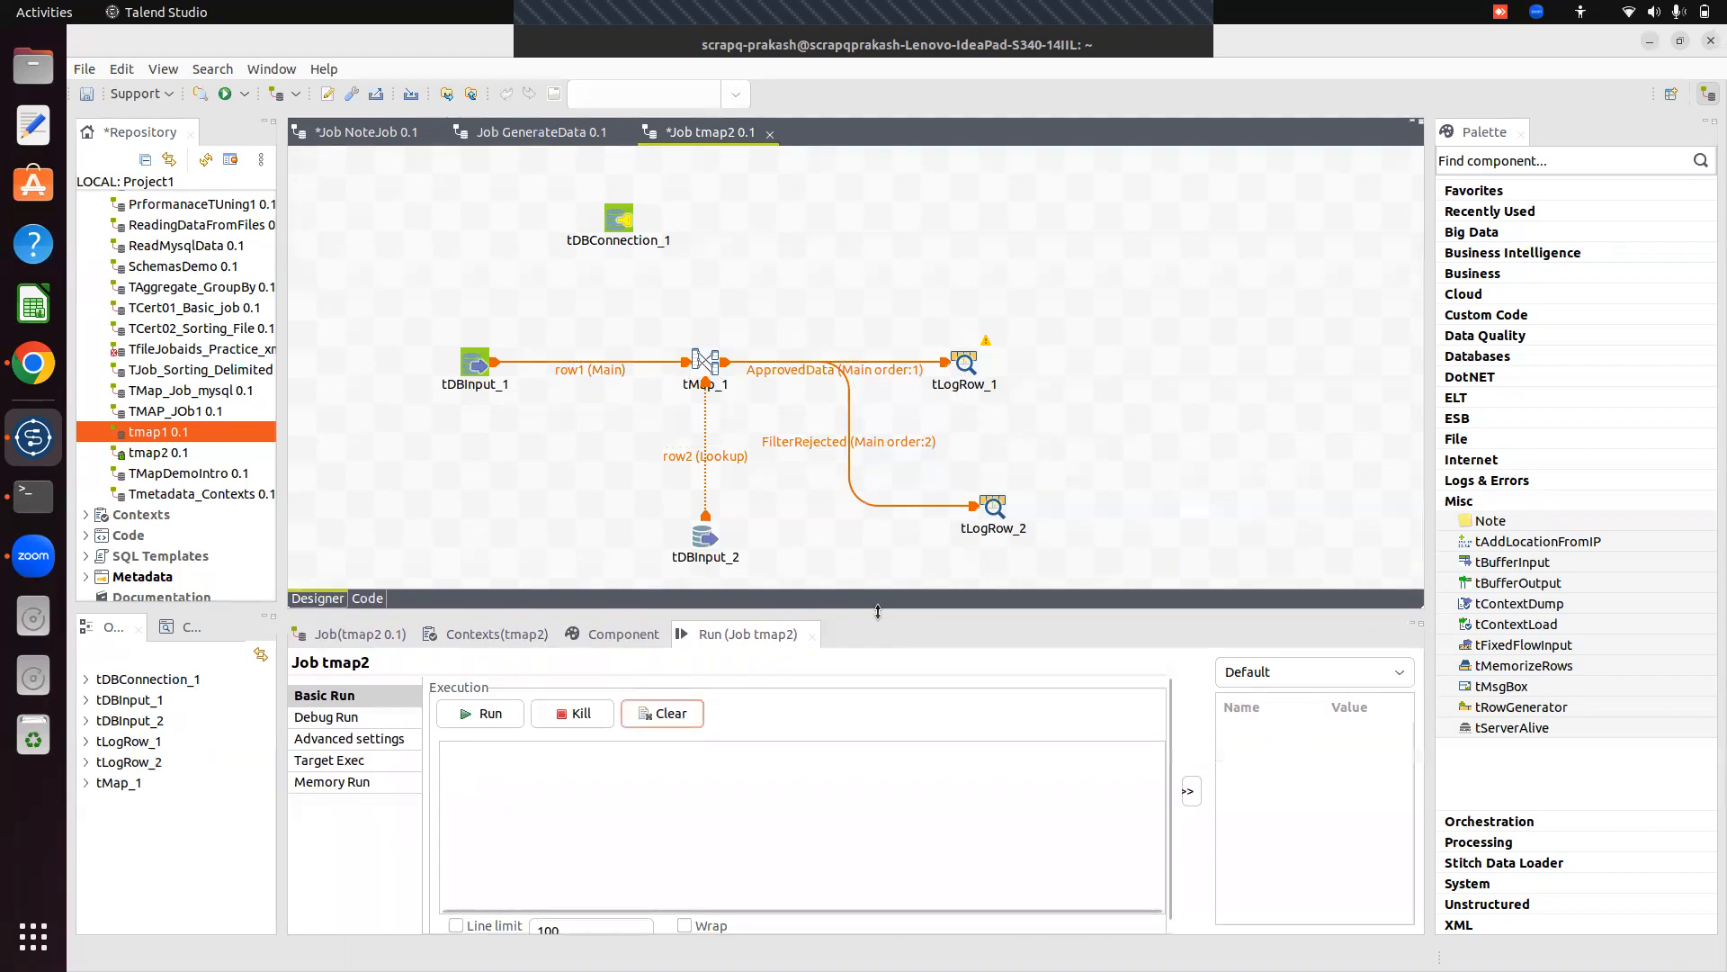
left_click_drag(878, 612, 878, 418)
left_click(474, 522)
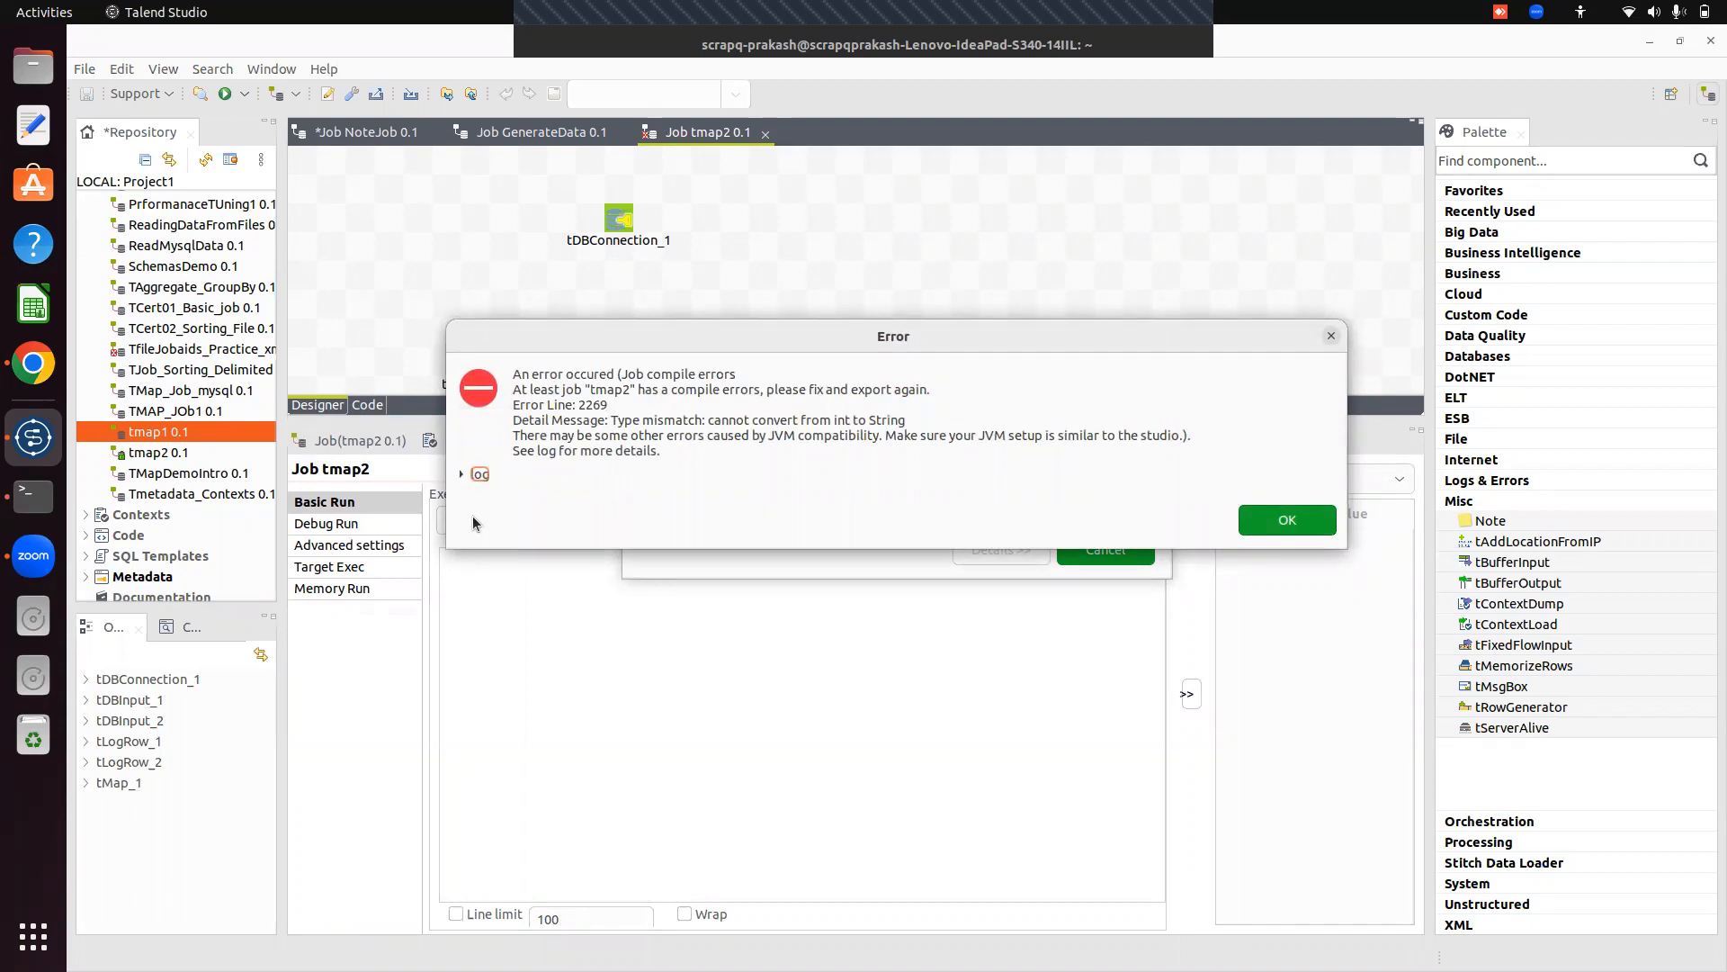
left_click(1286, 520)
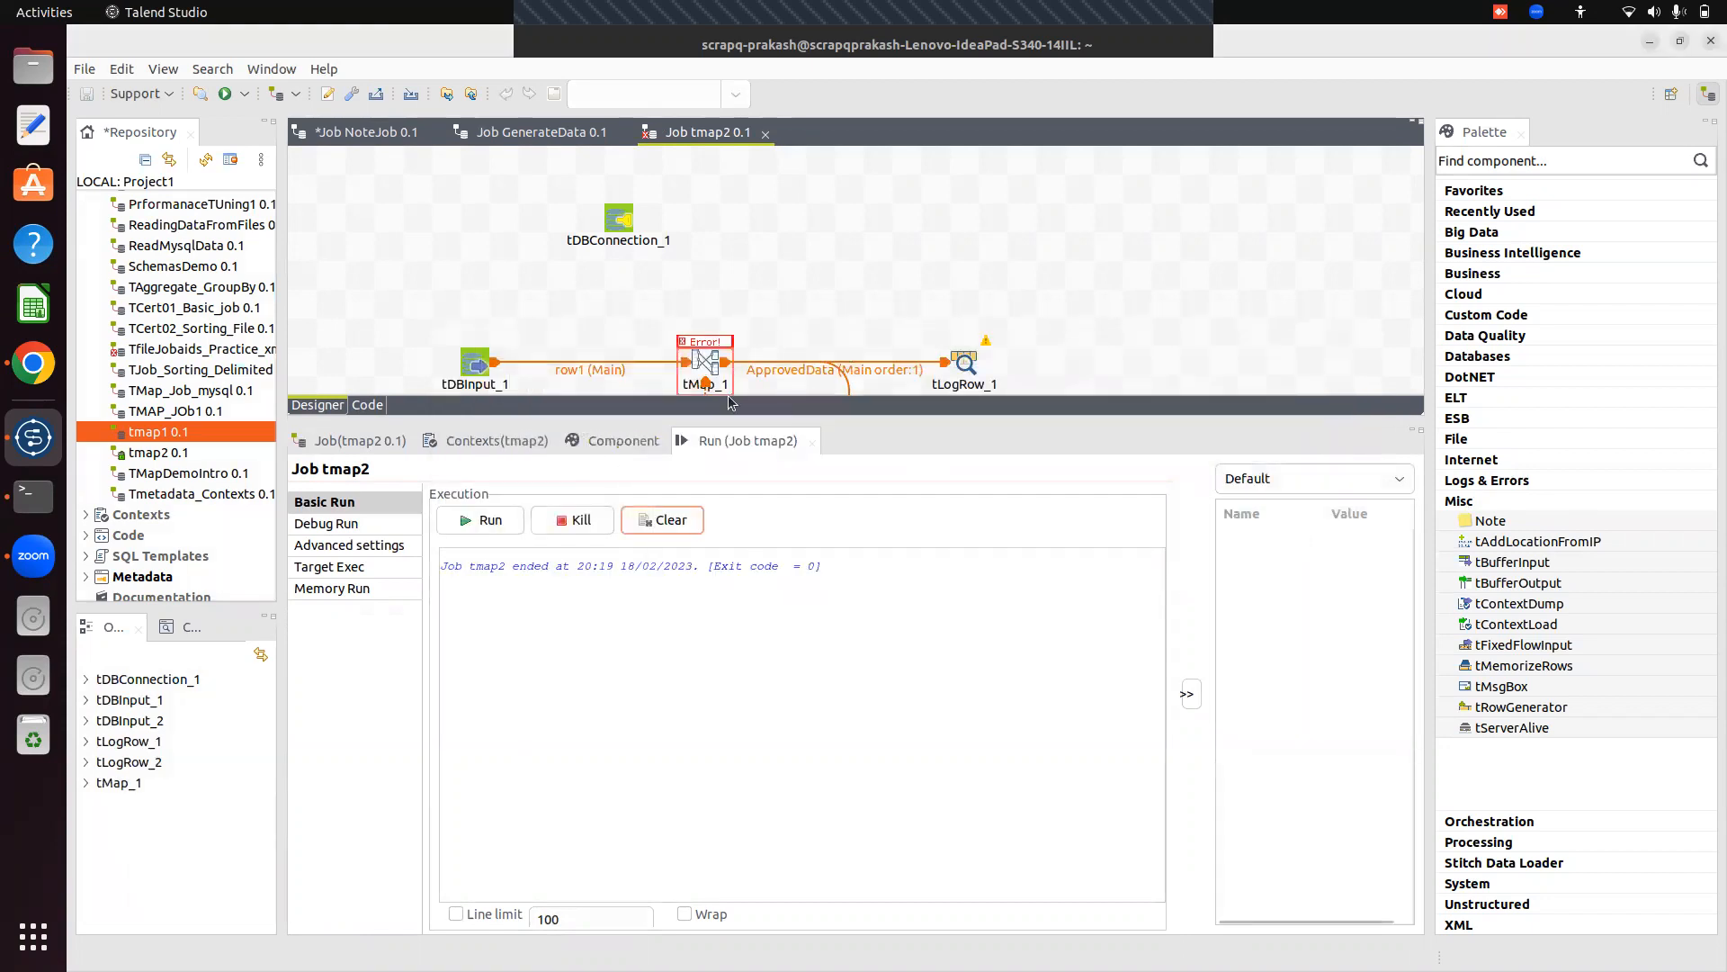
Open the tMap_1 mapping and set the type of the FilterRejected output's ID column to Integer.
left_click(703, 362)
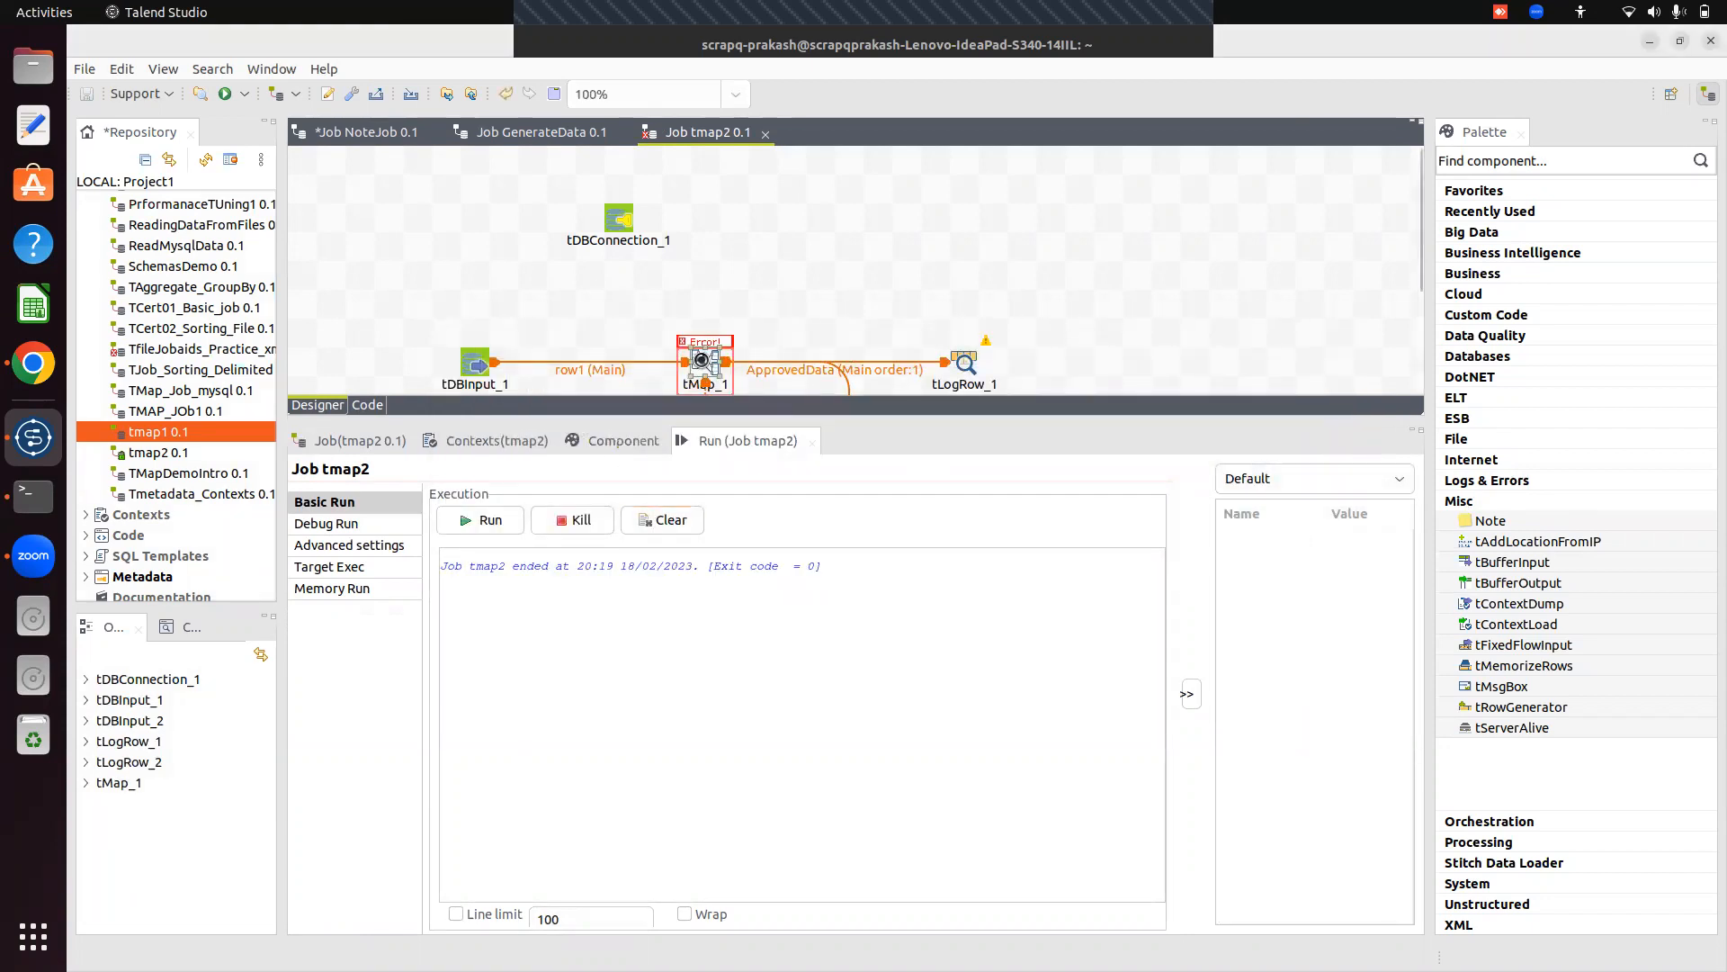
double_click(703, 363)
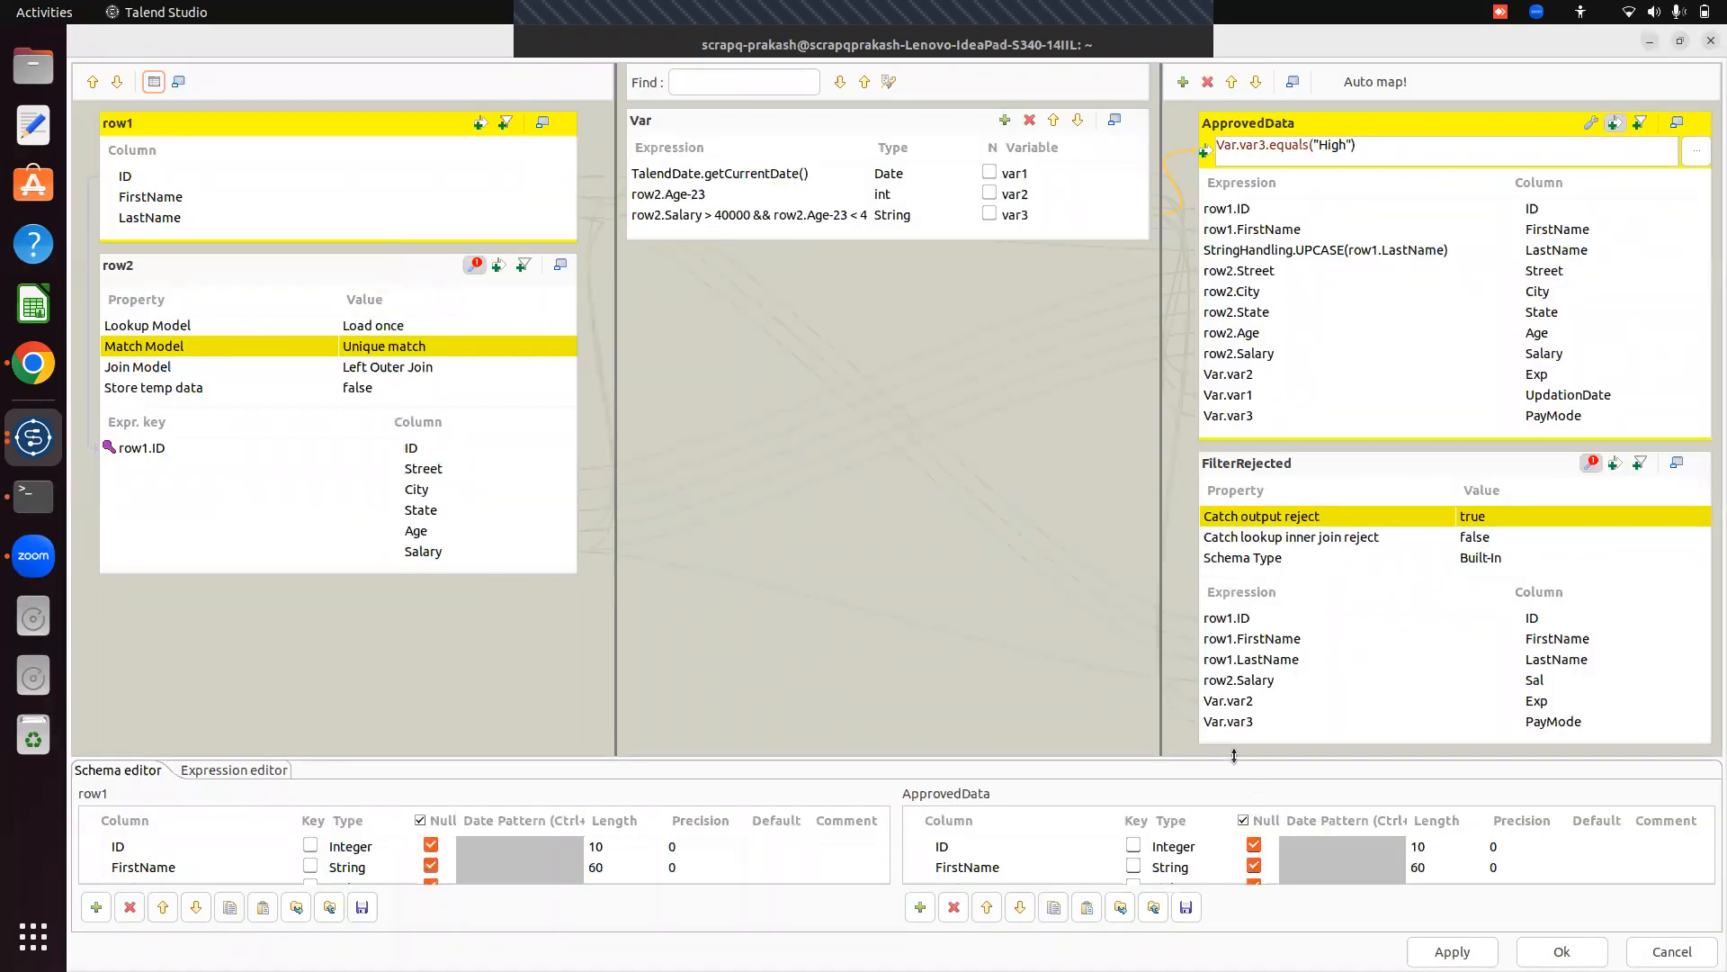
left_click_drag(1232, 756, 1327, 509)
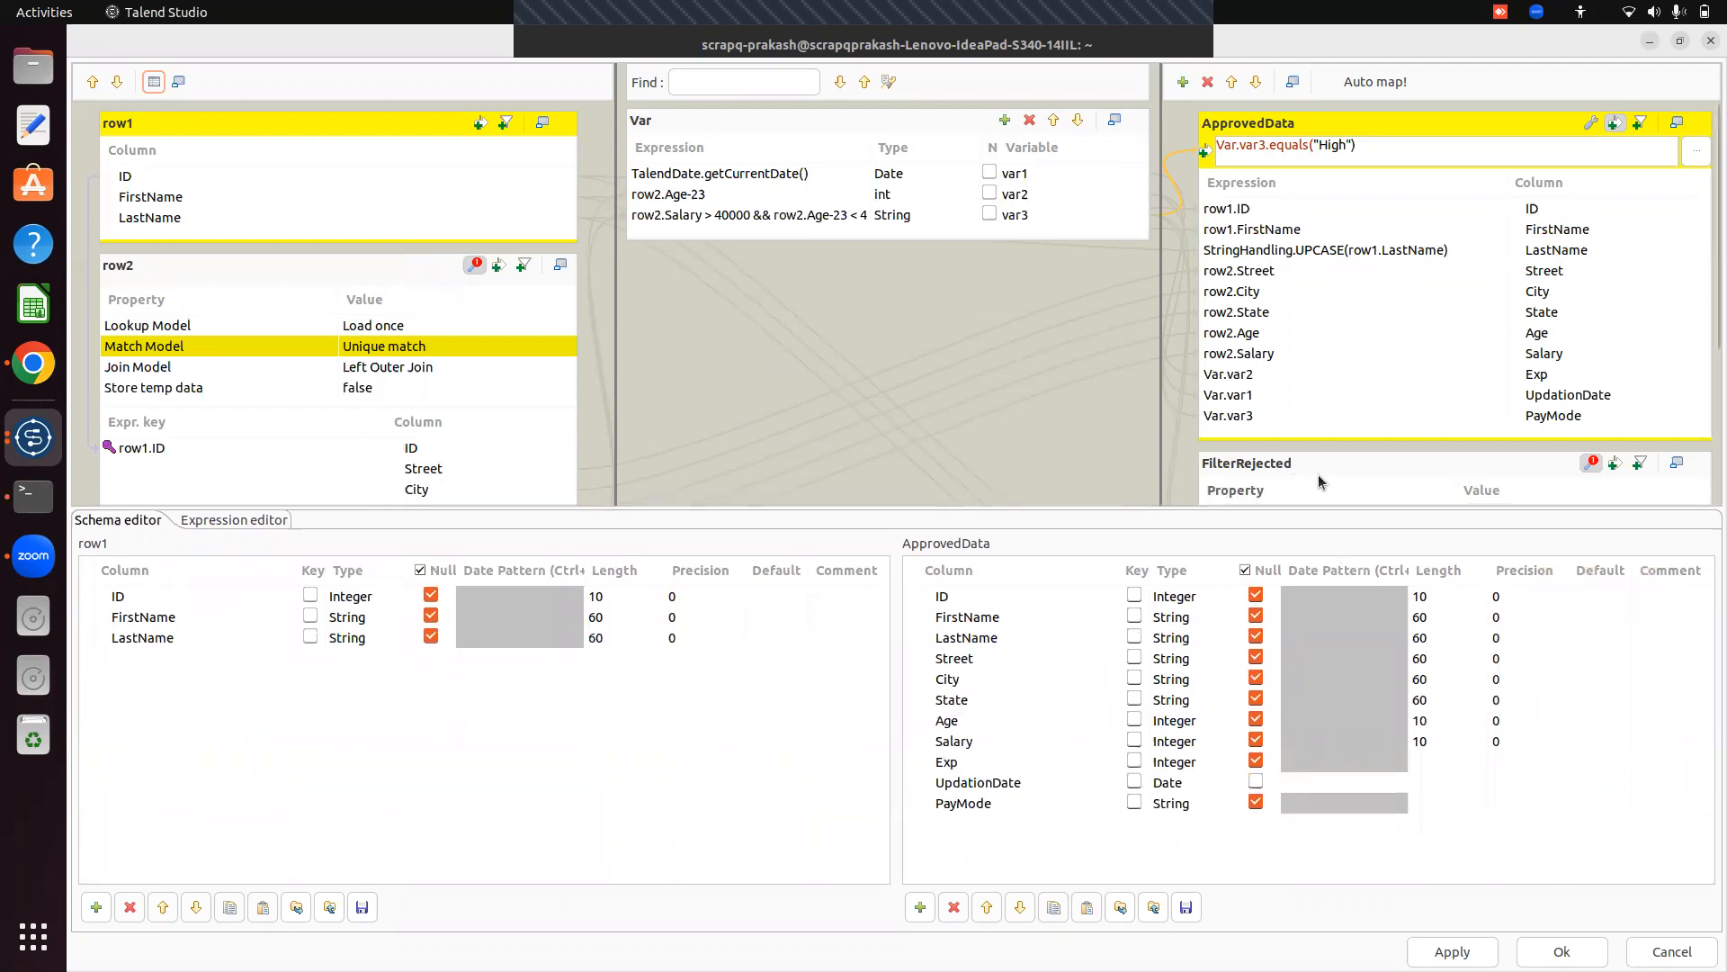
left_click_drag(1197, 509, 1233, 707)
left_click(1391, 657)
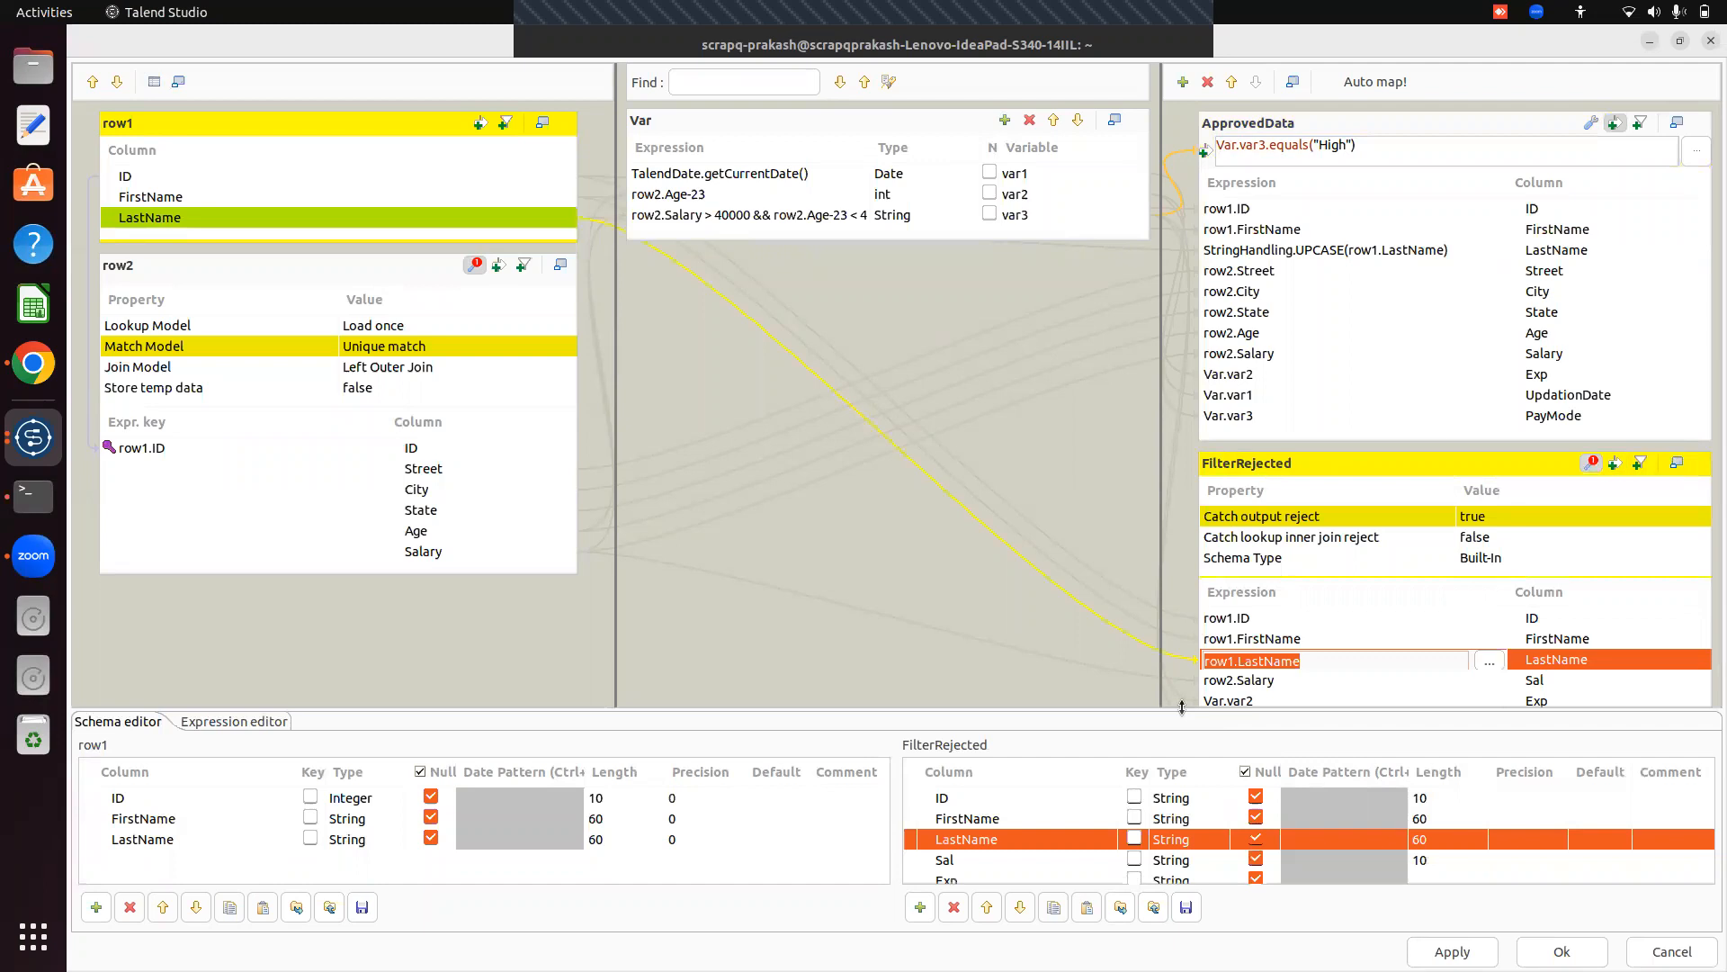
left_click_drag(1182, 707, 1182, 455)
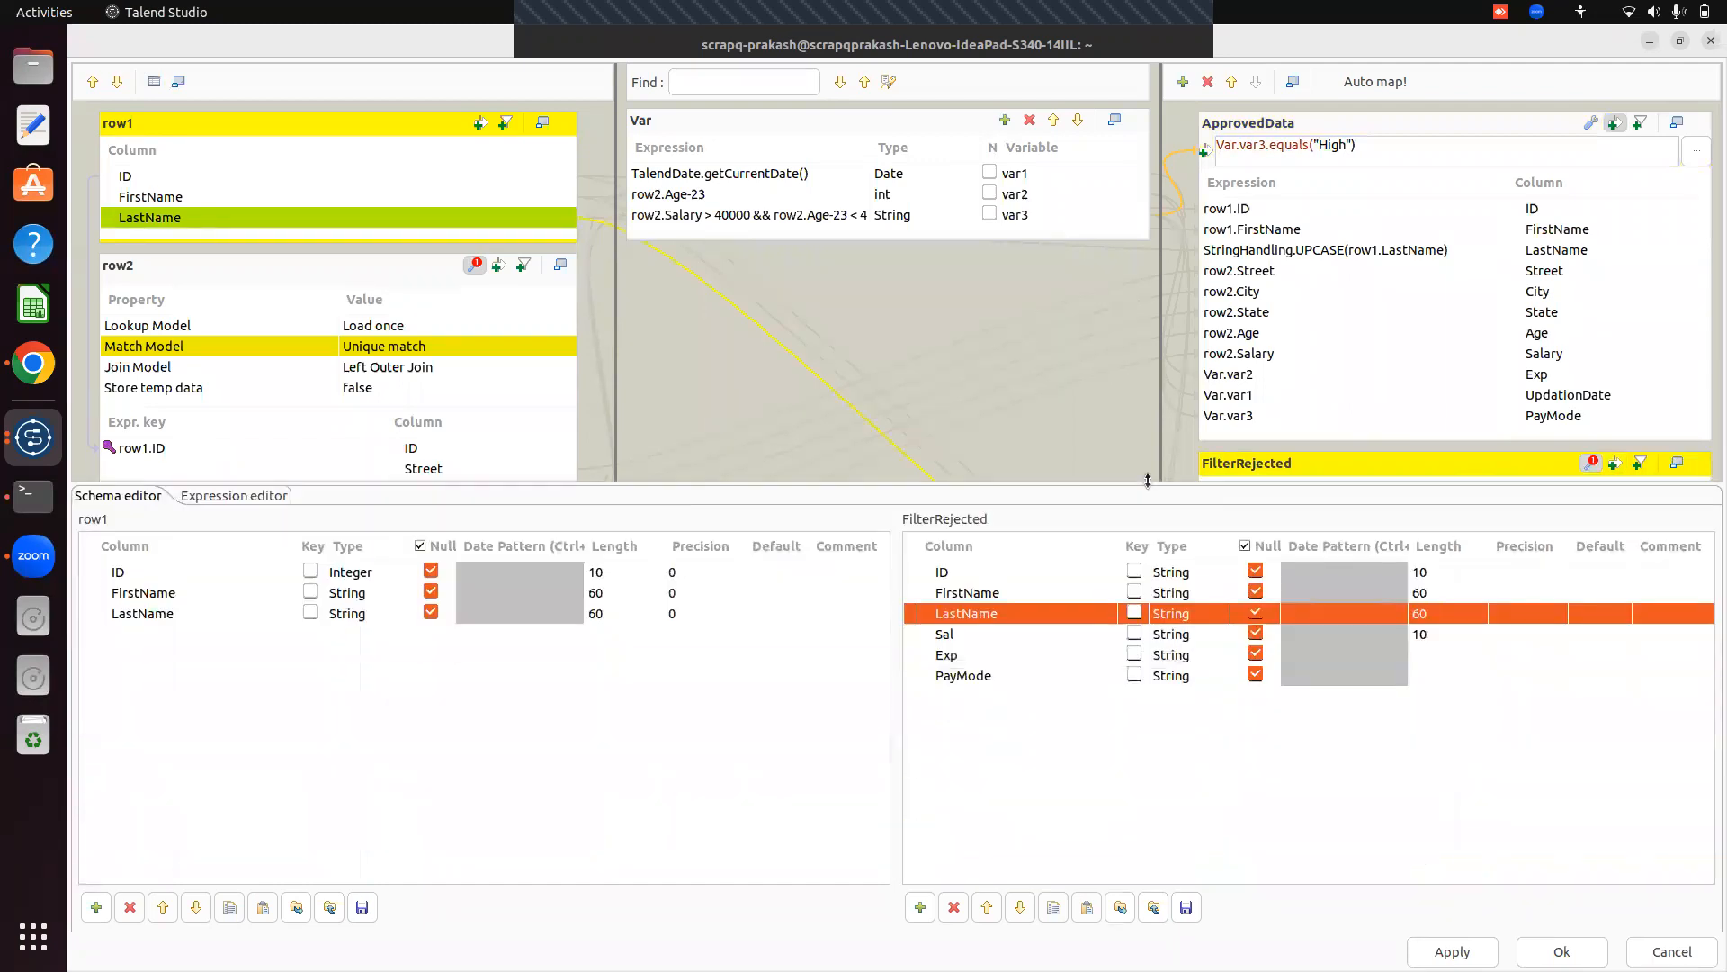
left_click(1187, 538)
left_click(1189, 539)
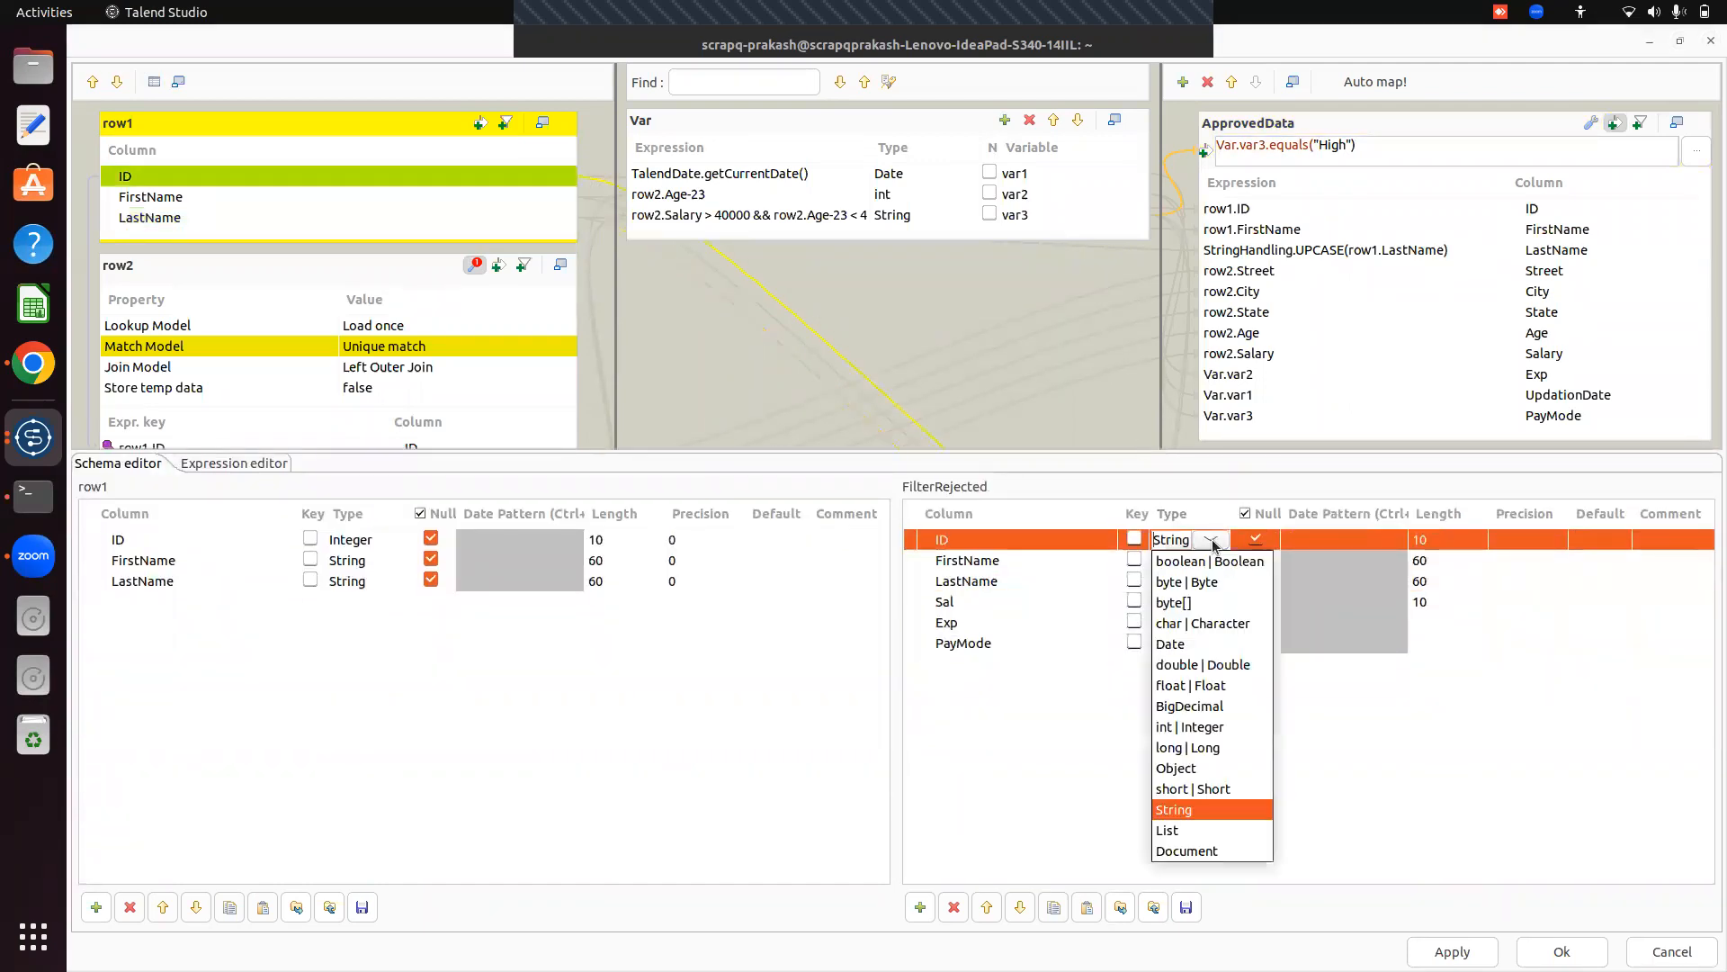
left_click(1202, 727)
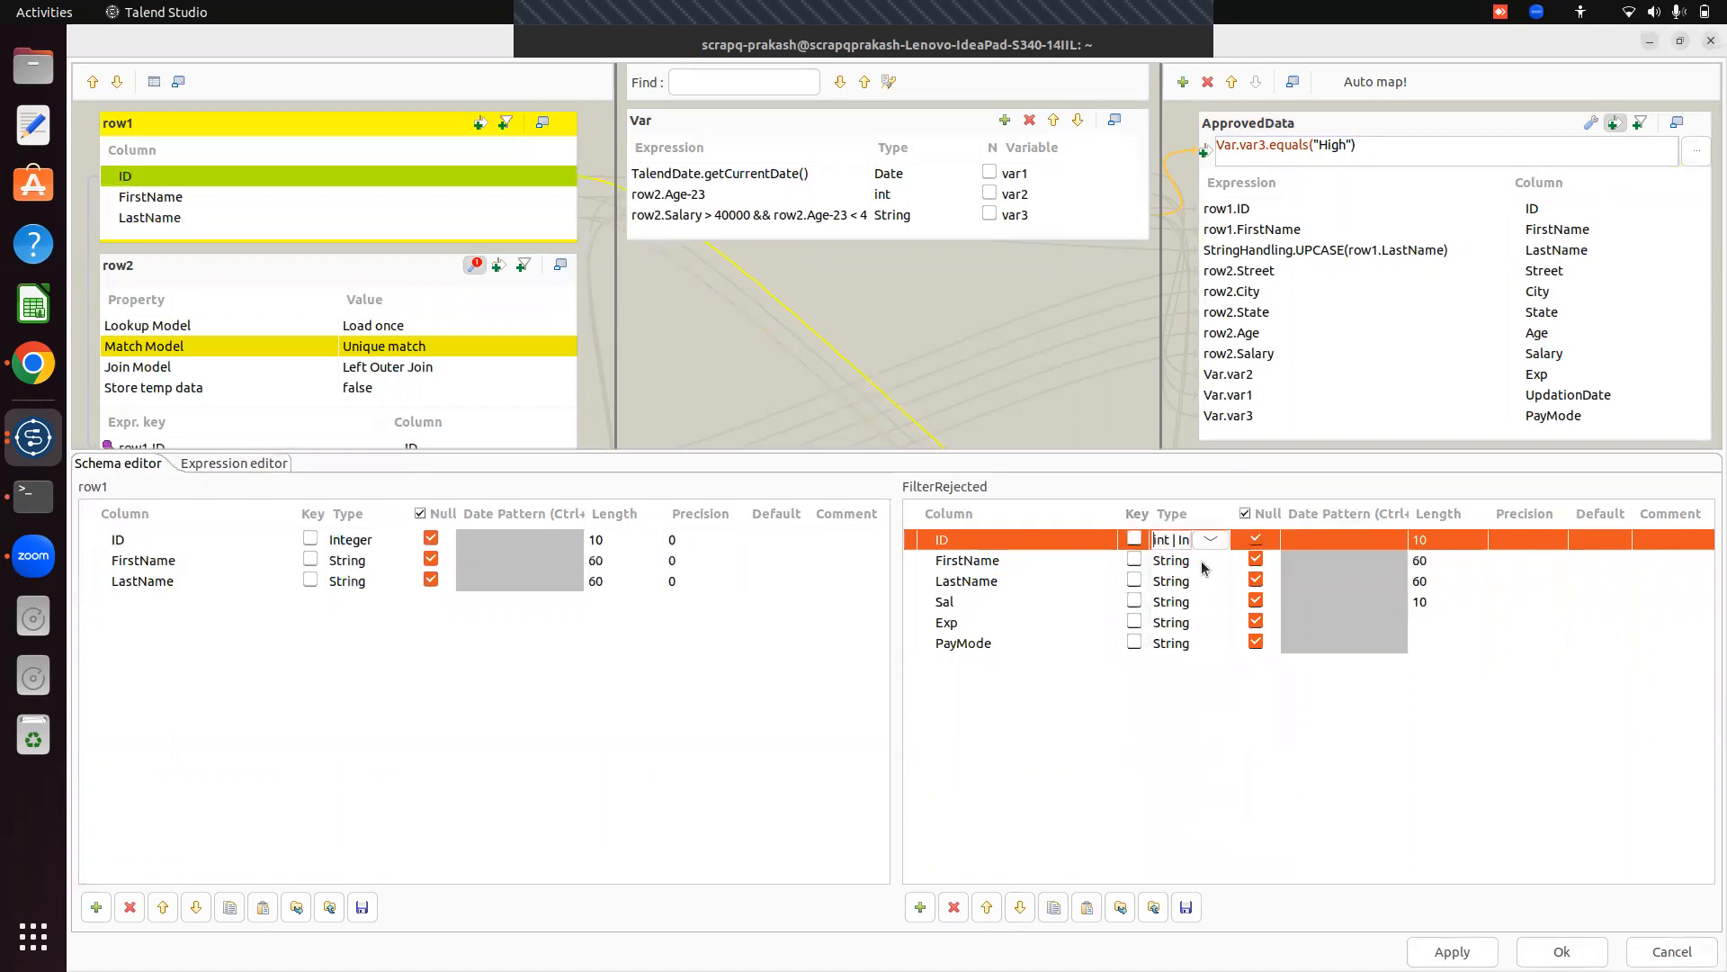
Set the FilterRejected output's Sal and Exp columns to Integer and accept the tMap configuration, propagating the changes.
left_click(1180, 601)
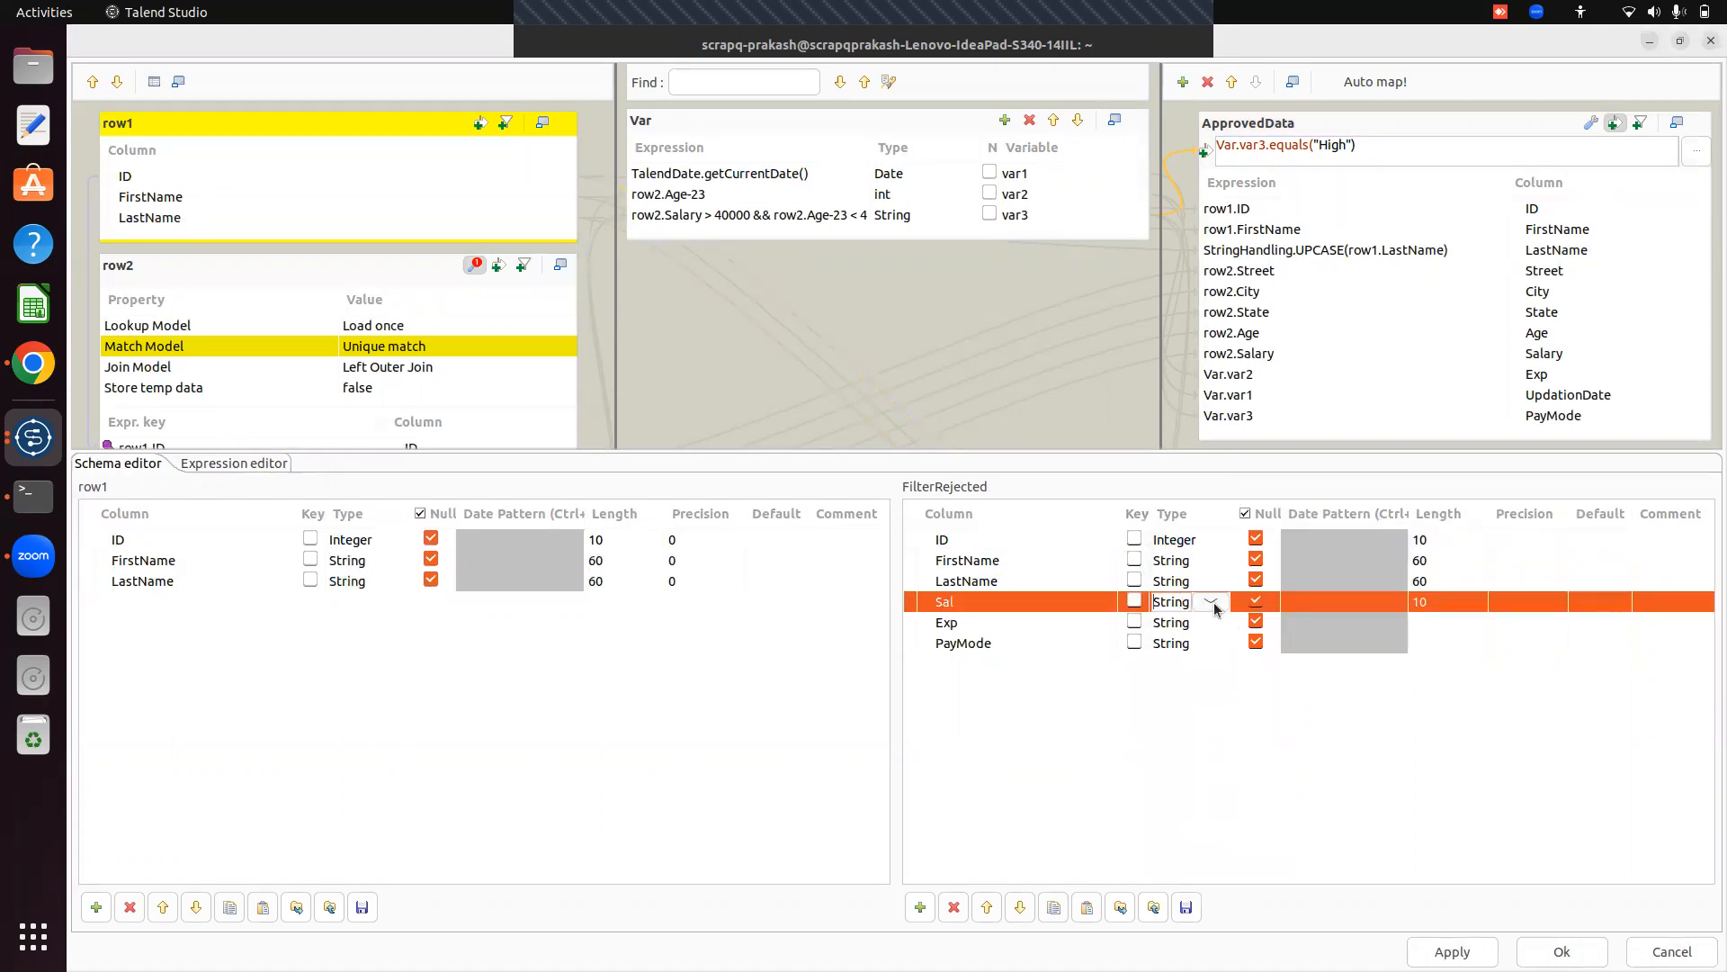
left_click(1215, 606)
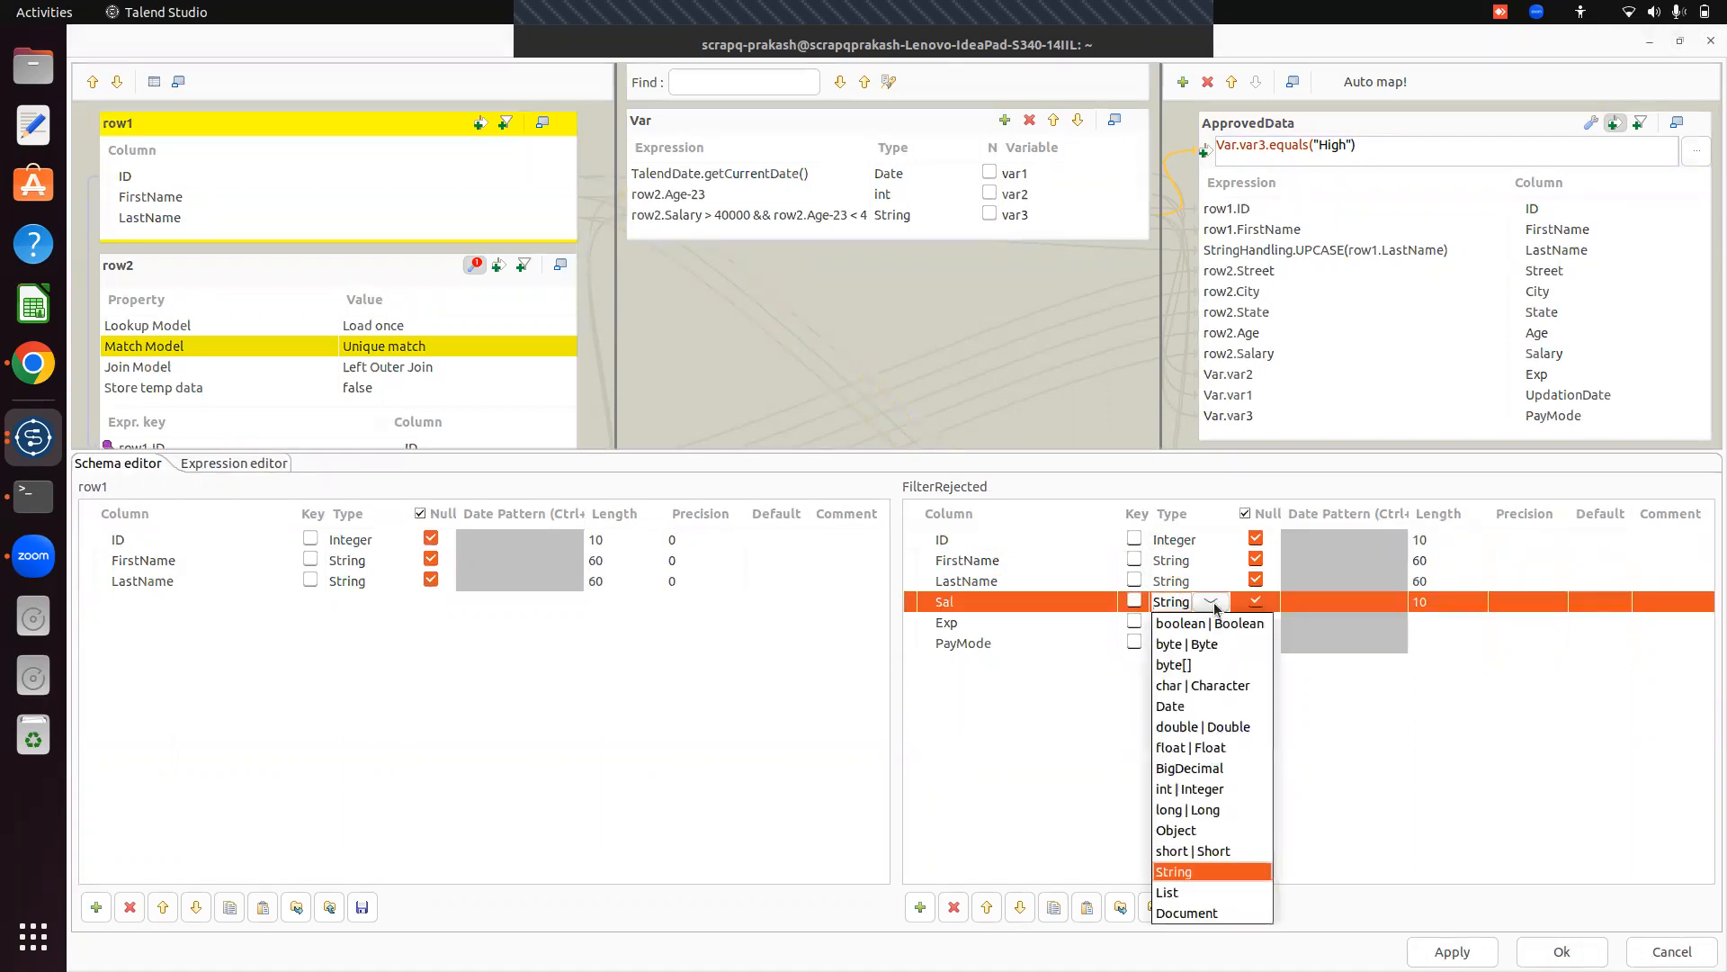
left_click(1178, 792)
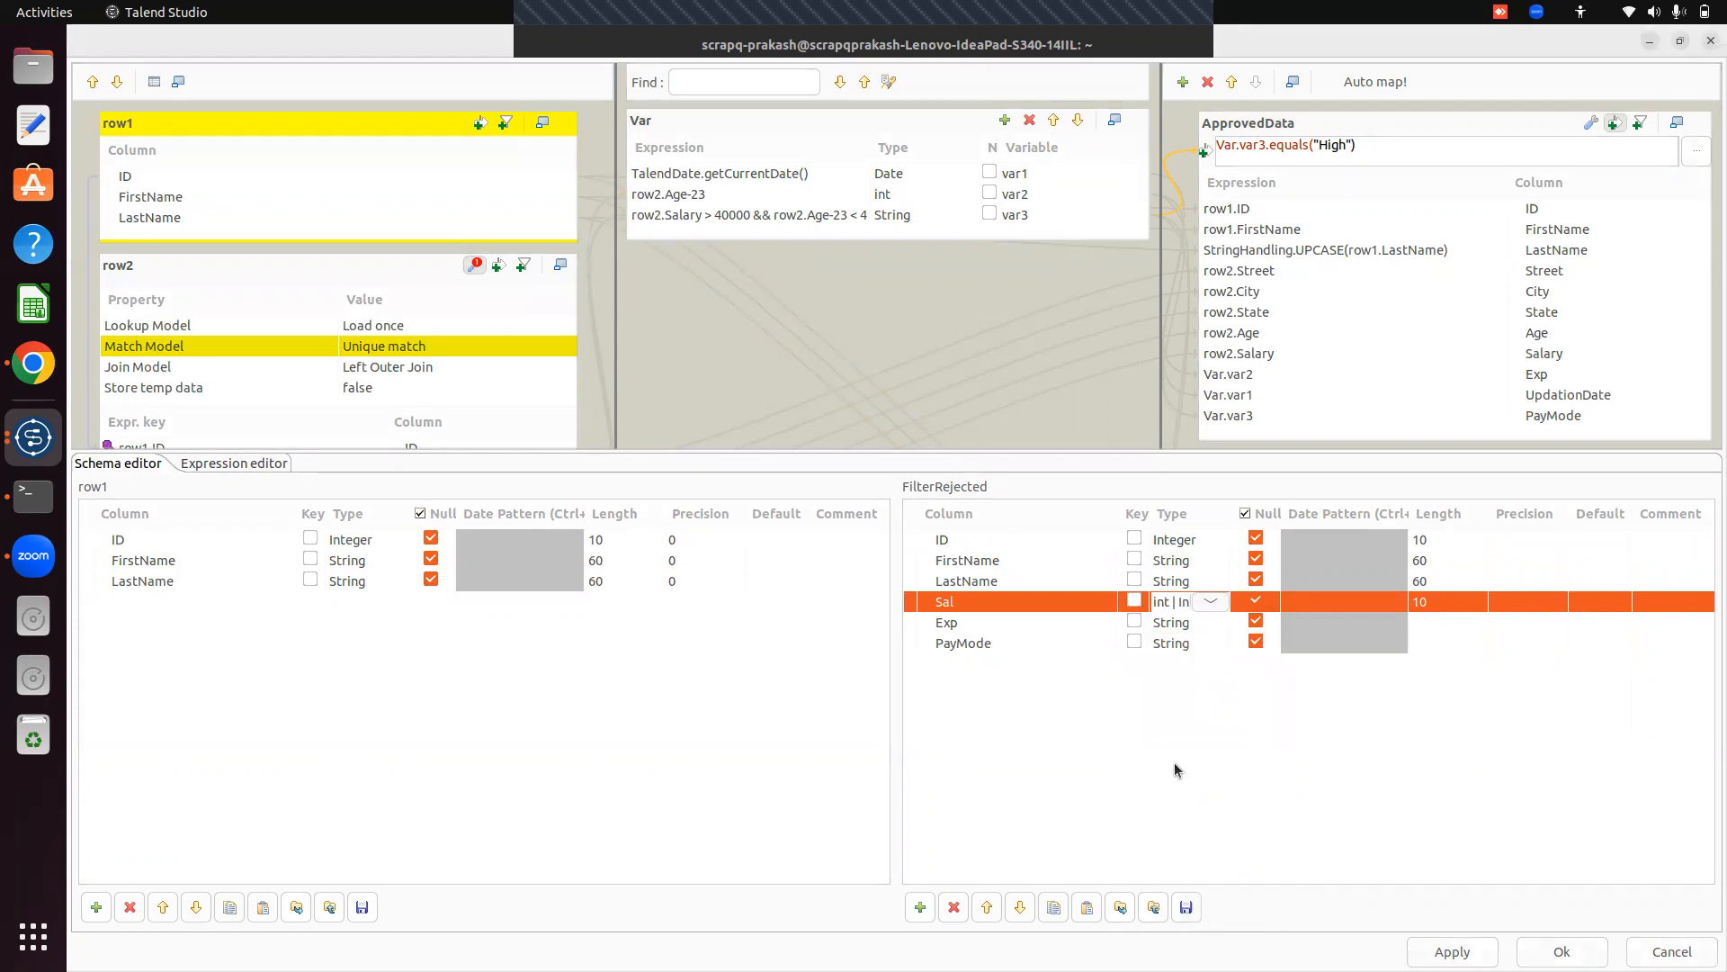
left_click(1202, 624)
left_click(1206, 626)
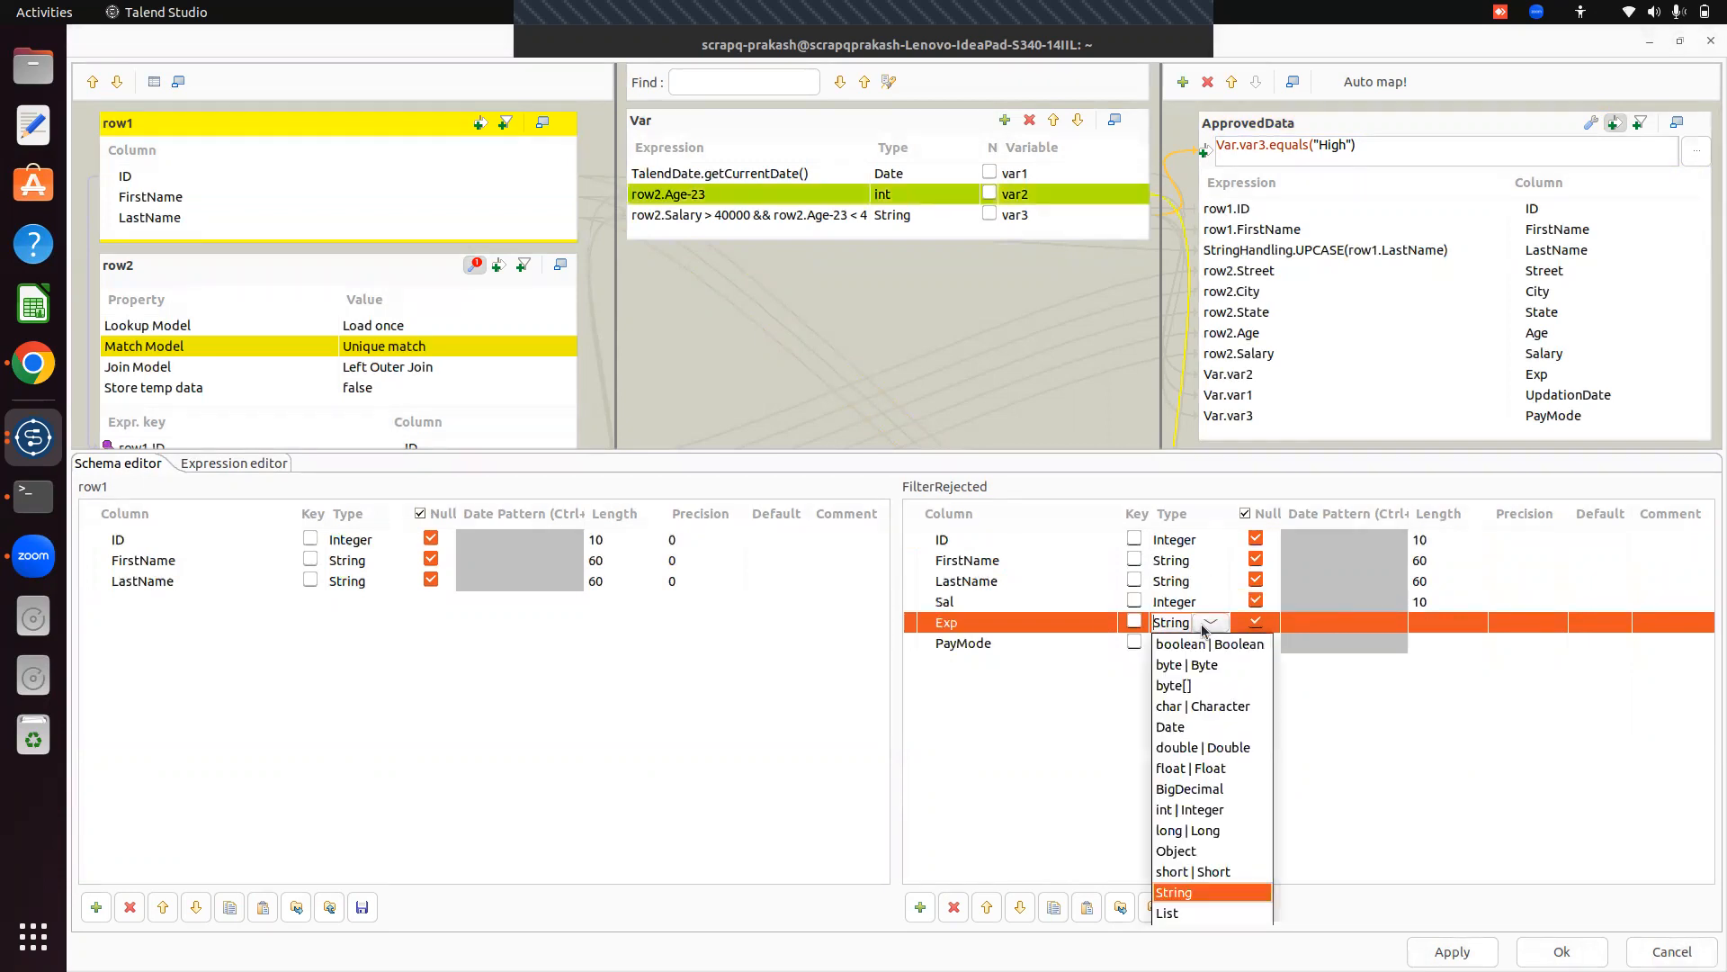
left_click(1197, 813)
left_click(1276, 744)
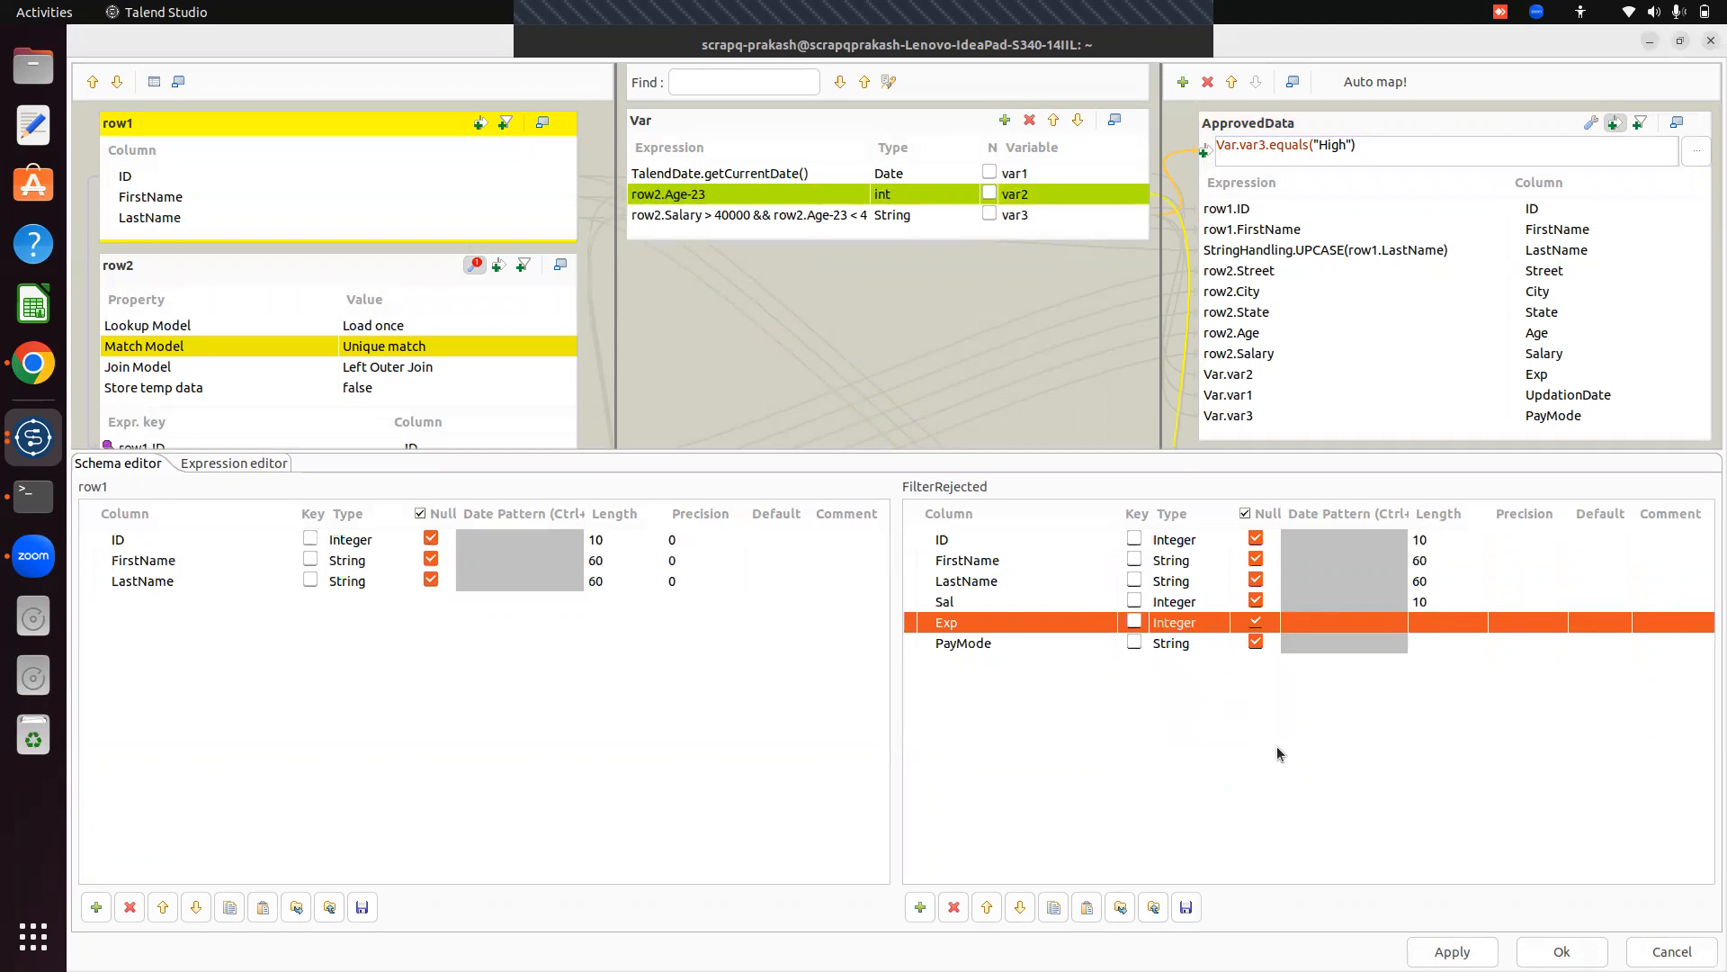
left_click(1543, 947)
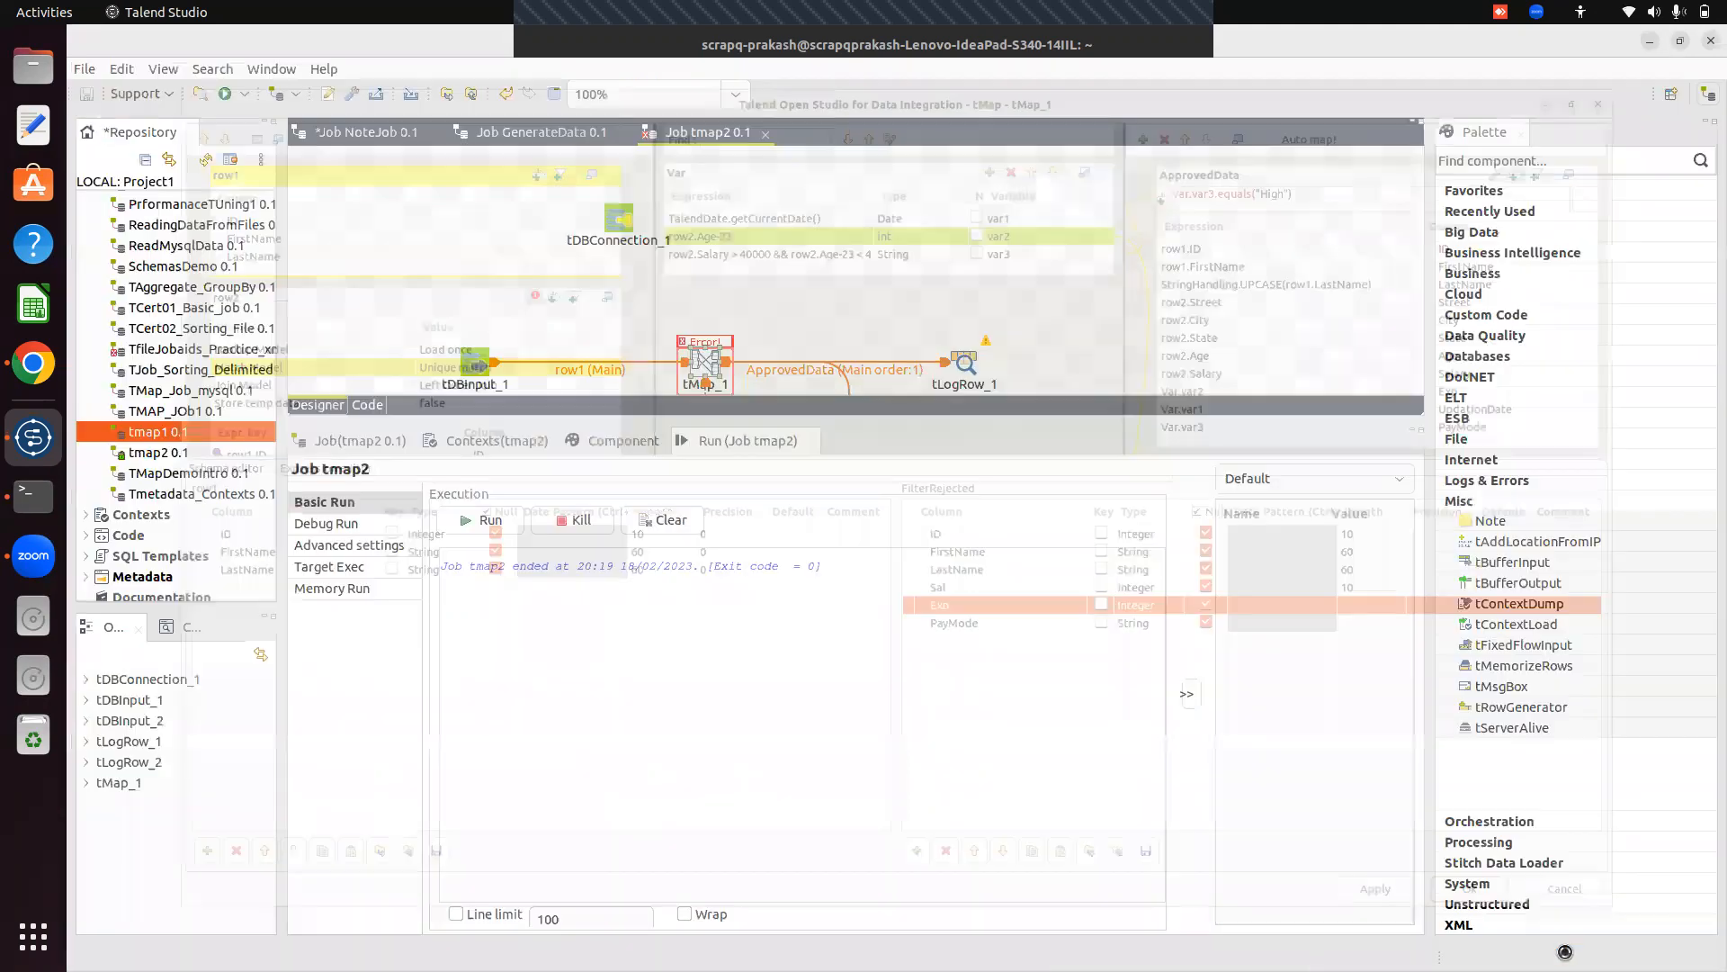
left_click(1109, 533)
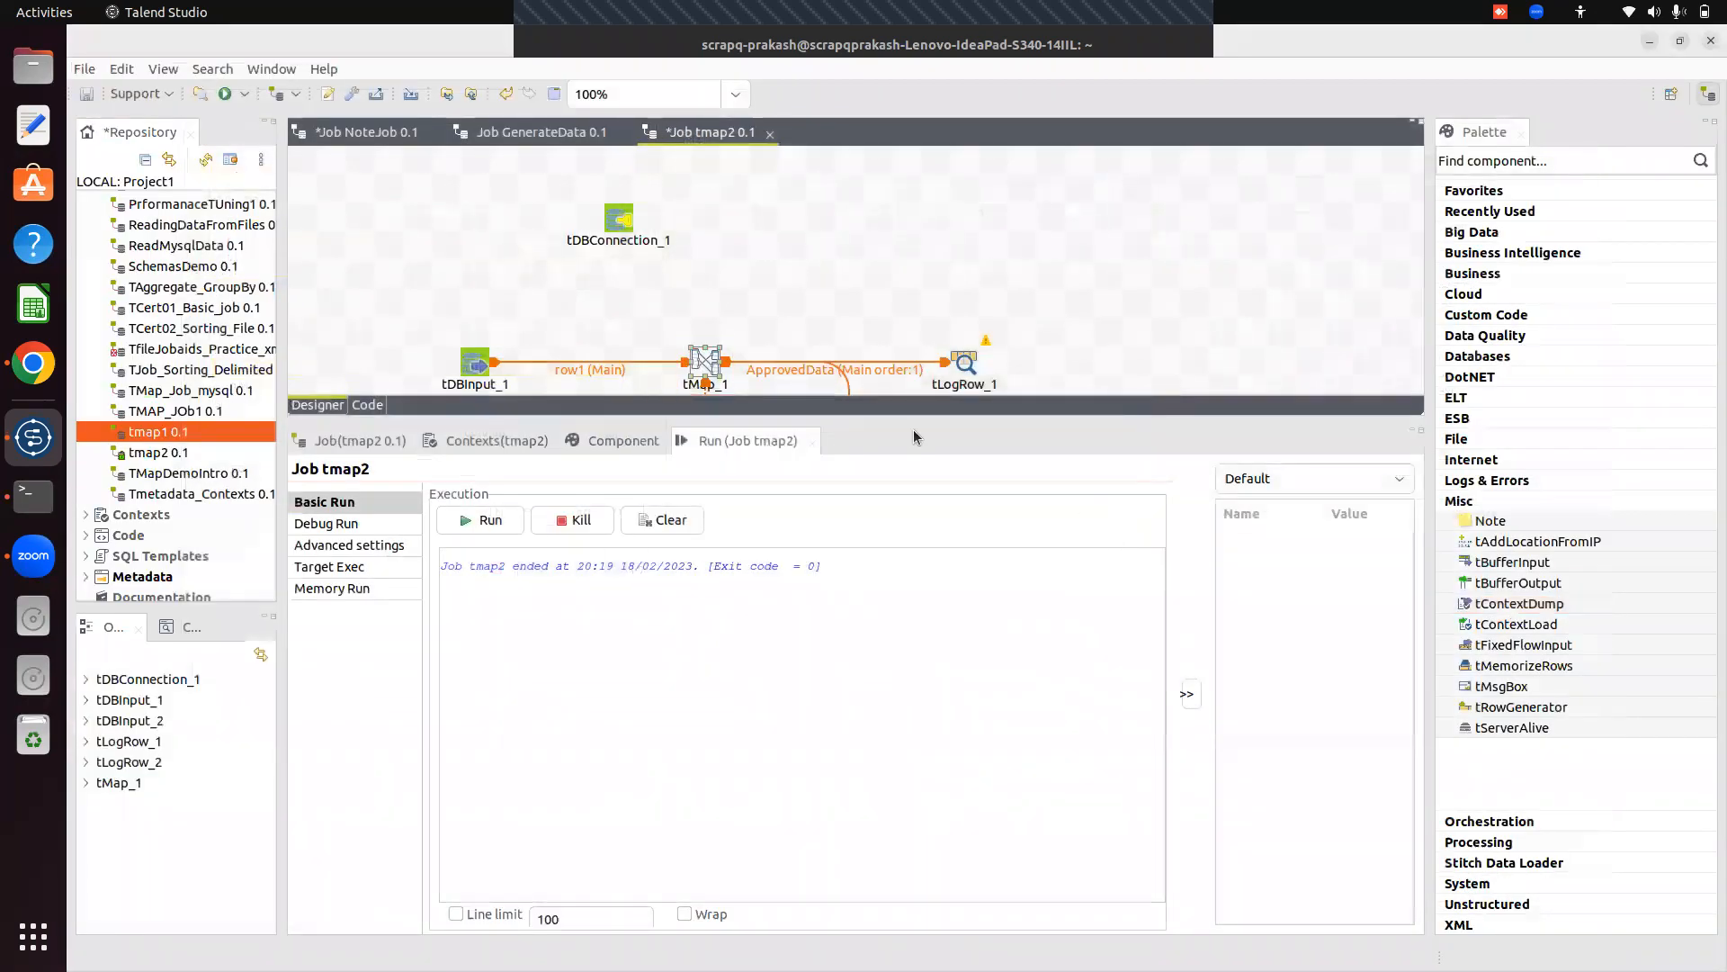
Run the tmap2 job again and examine the logged rows and the row statistics on the job's connections.
left_click(484, 521)
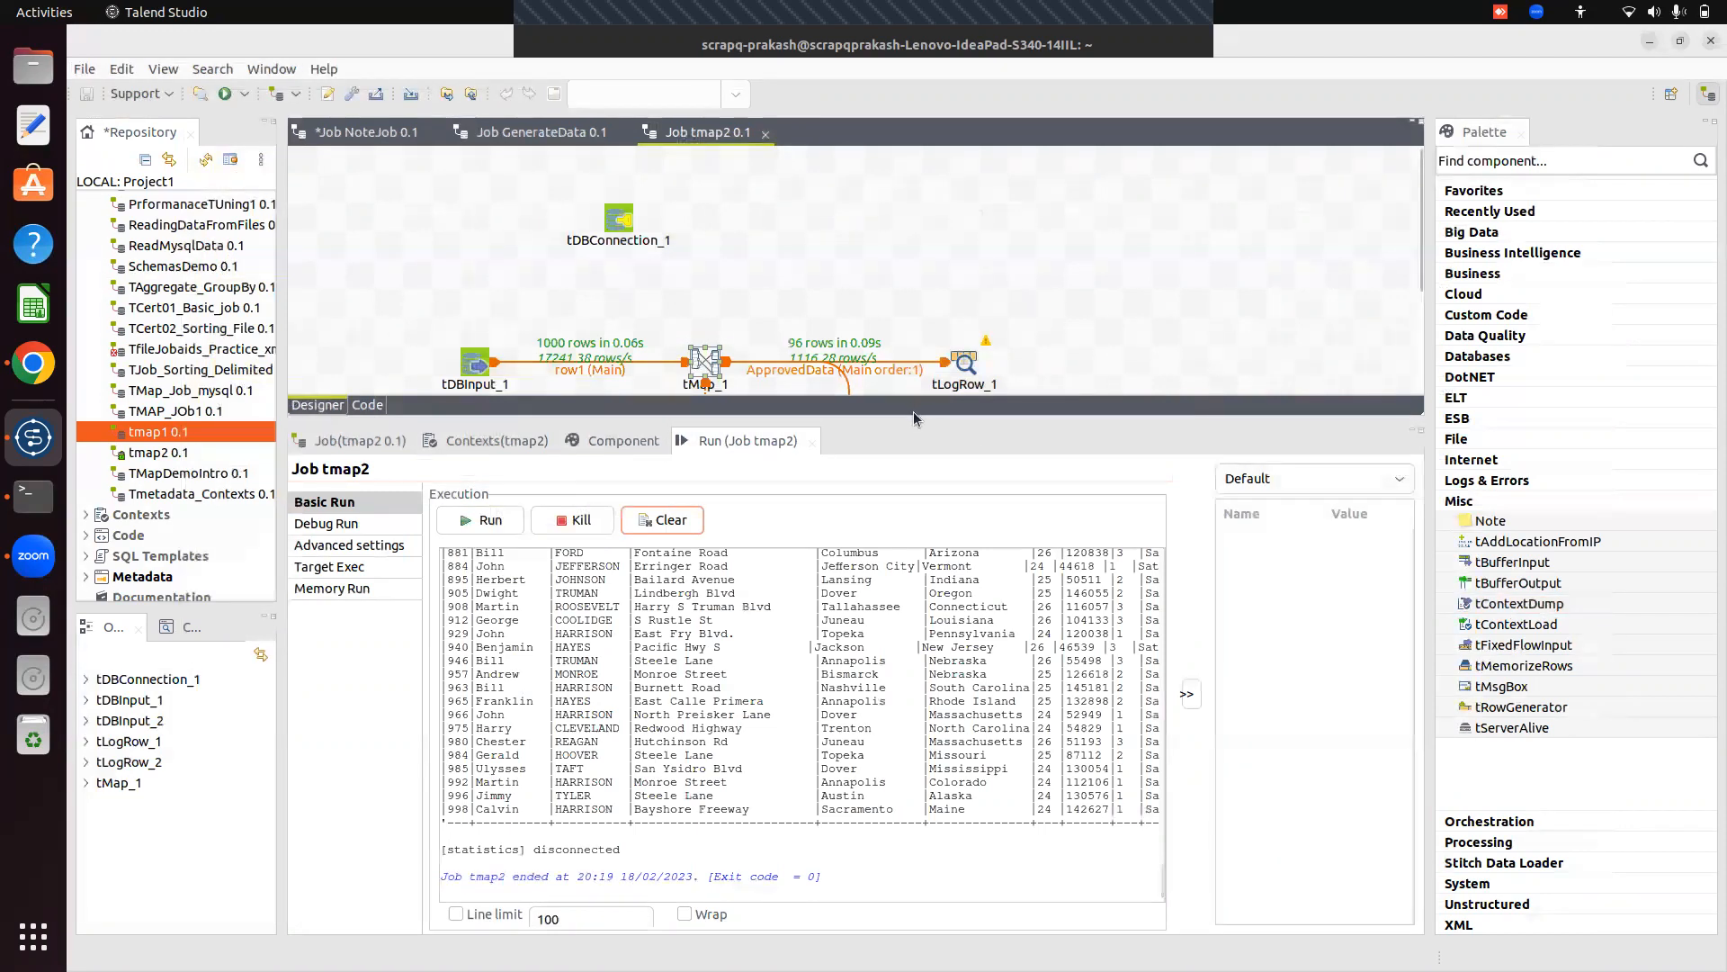
left_click_drag(914, 412, 875, 207)
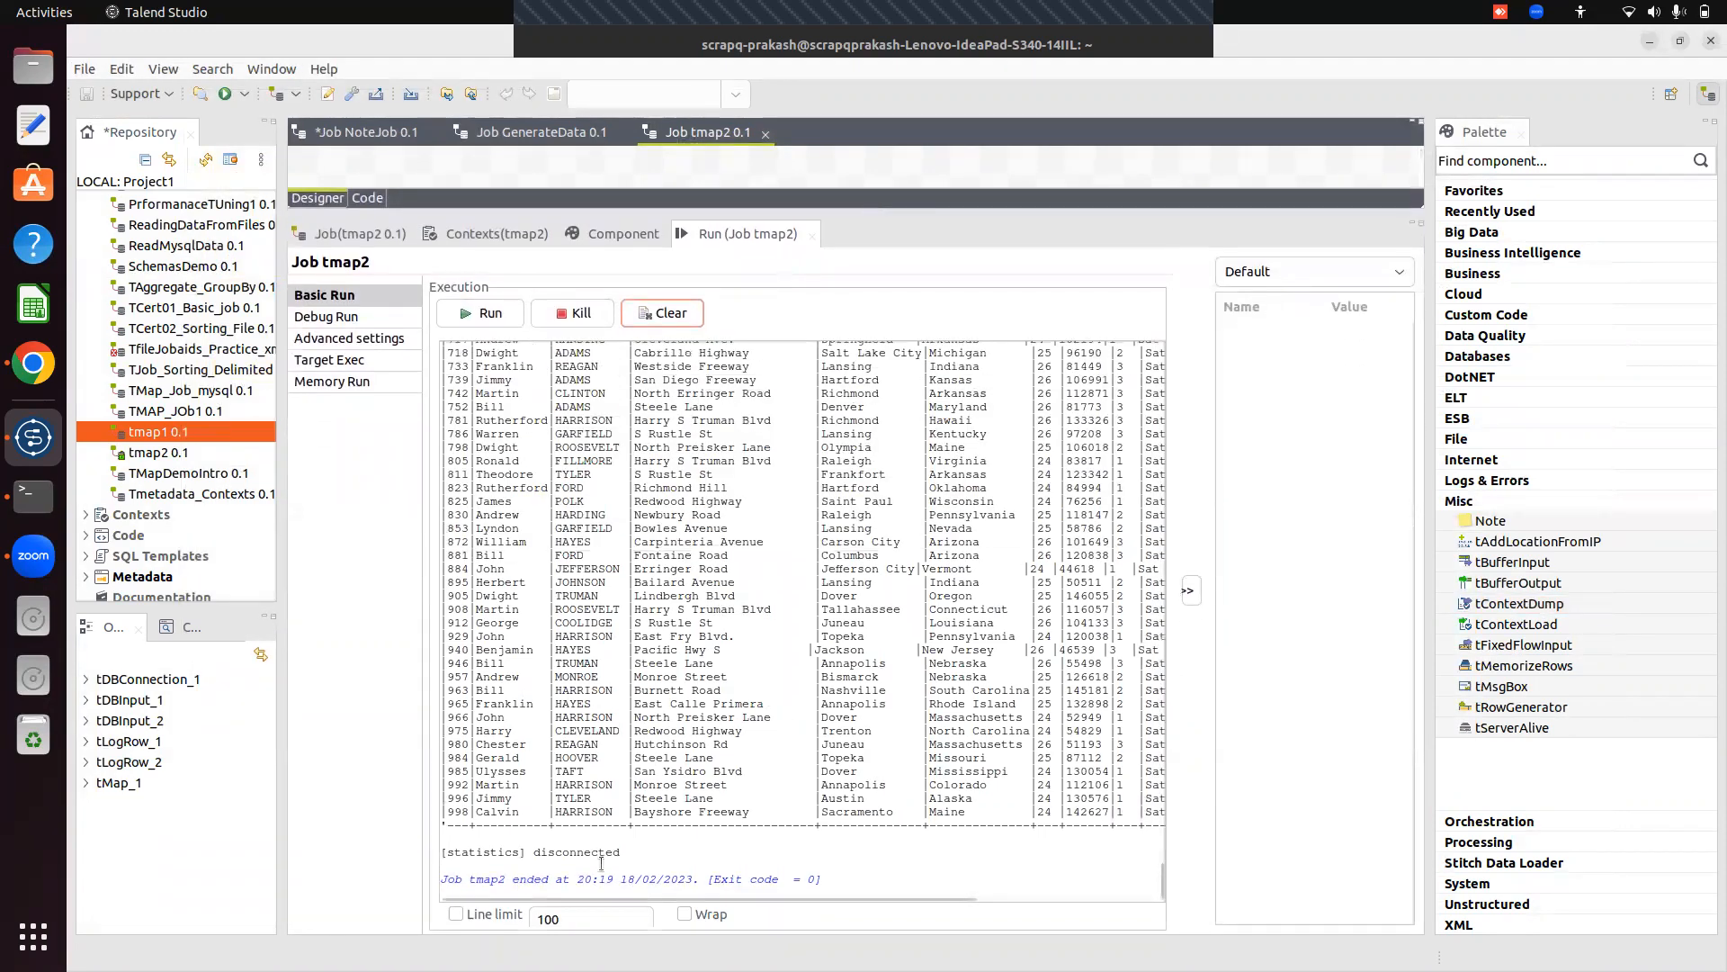
left_click_drag(580, 897, 1012, 914)
left_click_drag(849, 901, 637, 890)
left_click_drag(830, 209, 908, 731)
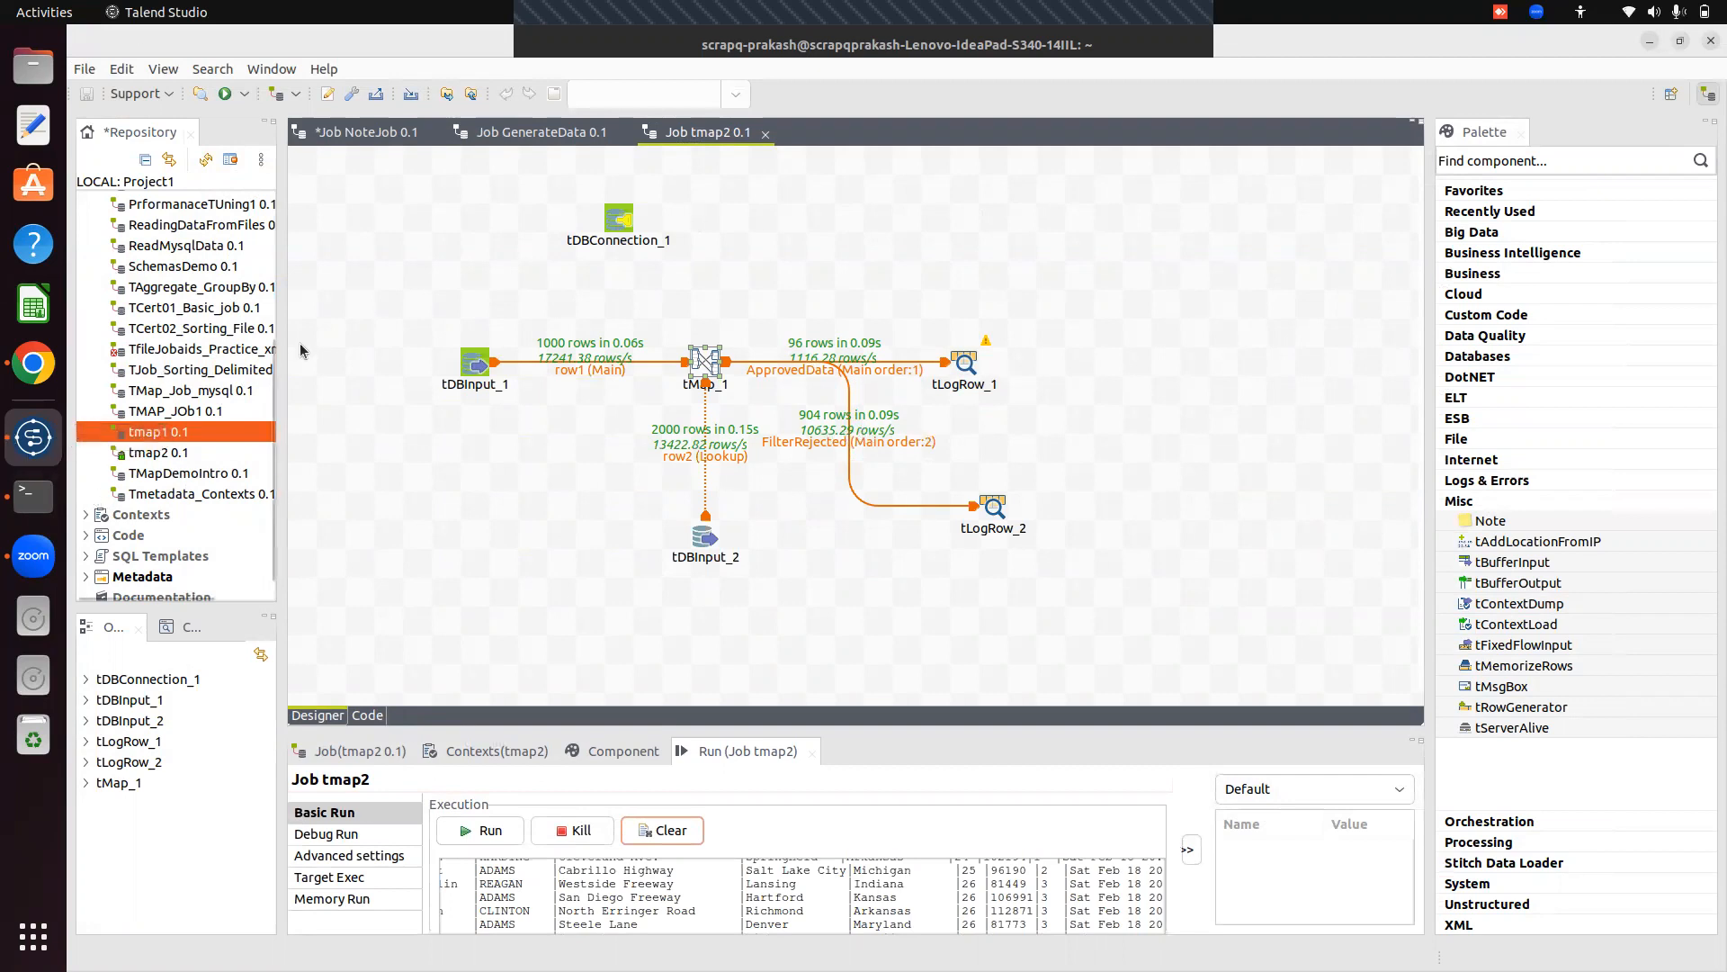
Review the tMap topic list in NoteJob, then return to tmap2 and check its execution output.
left_click(350, 133)
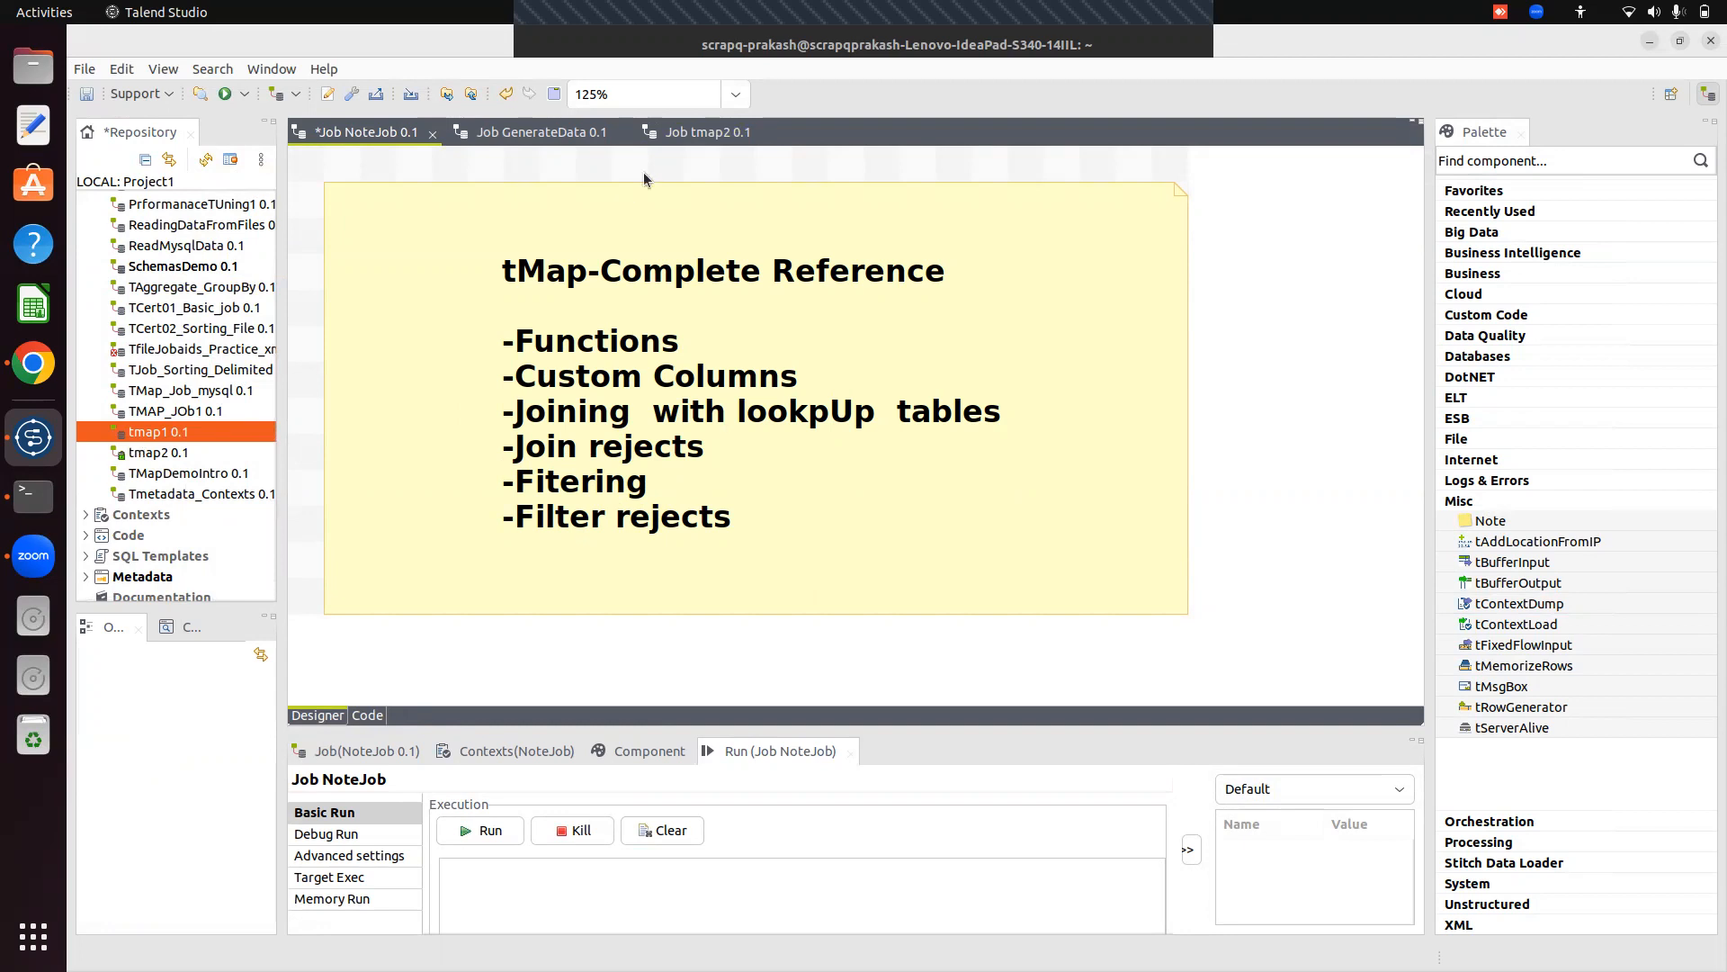
left_click(700, 133)
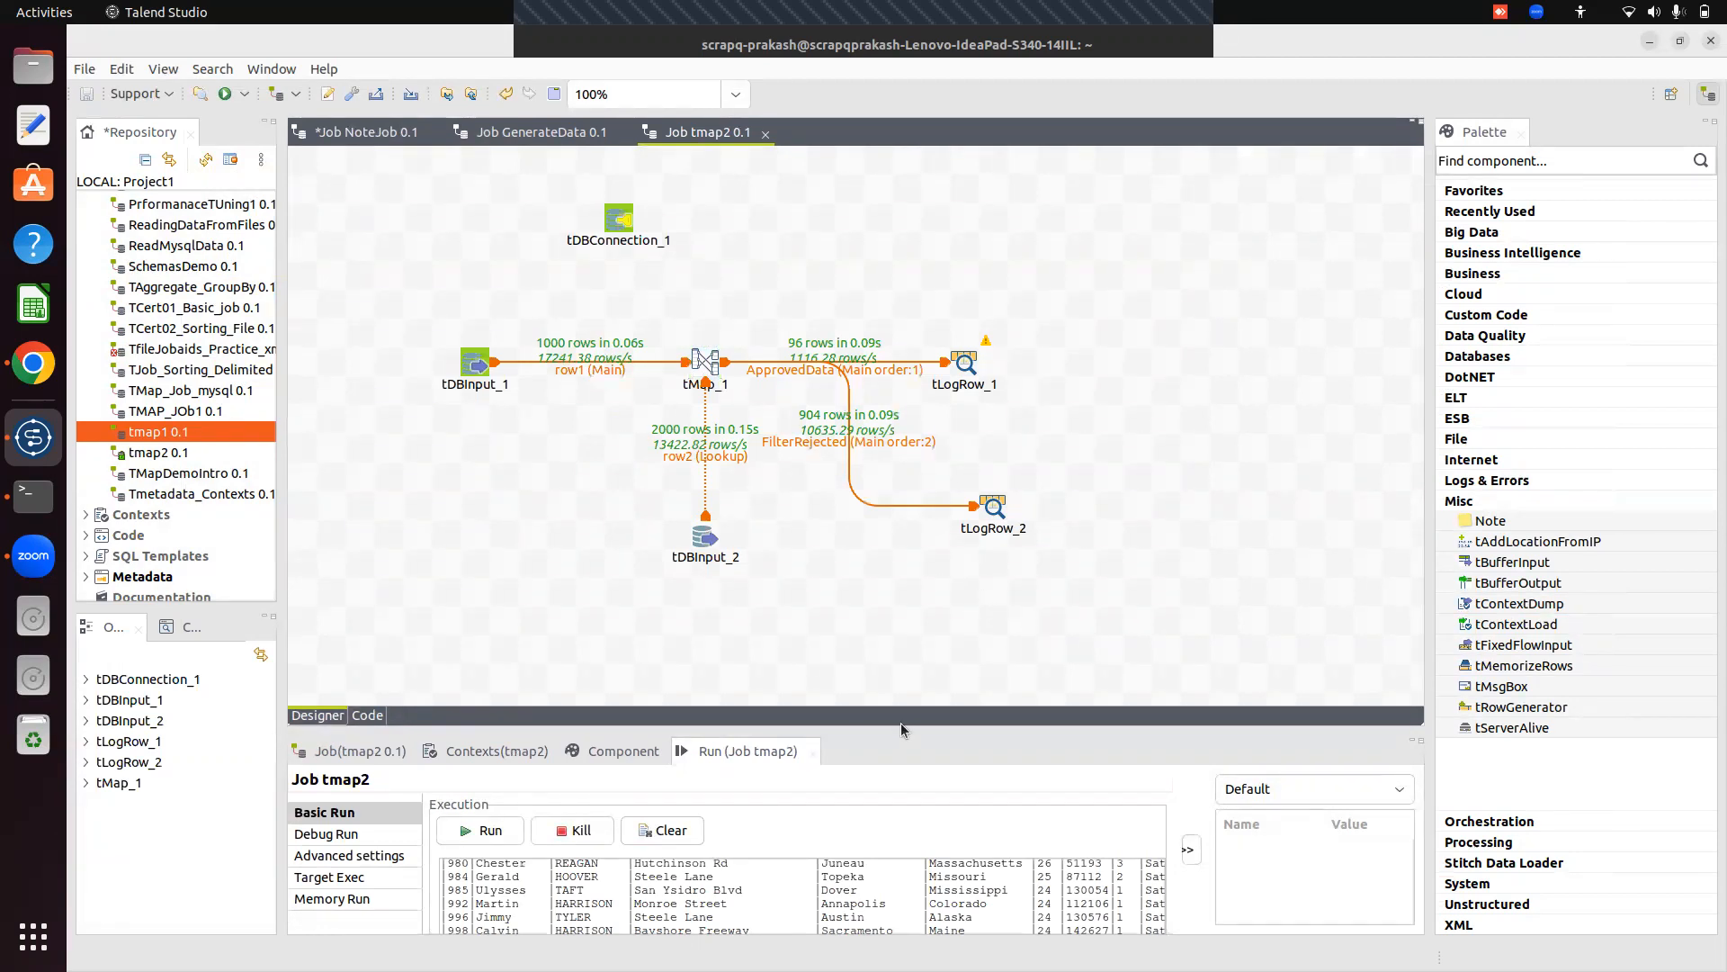
left_click_drag(898, 728, 893, 418)
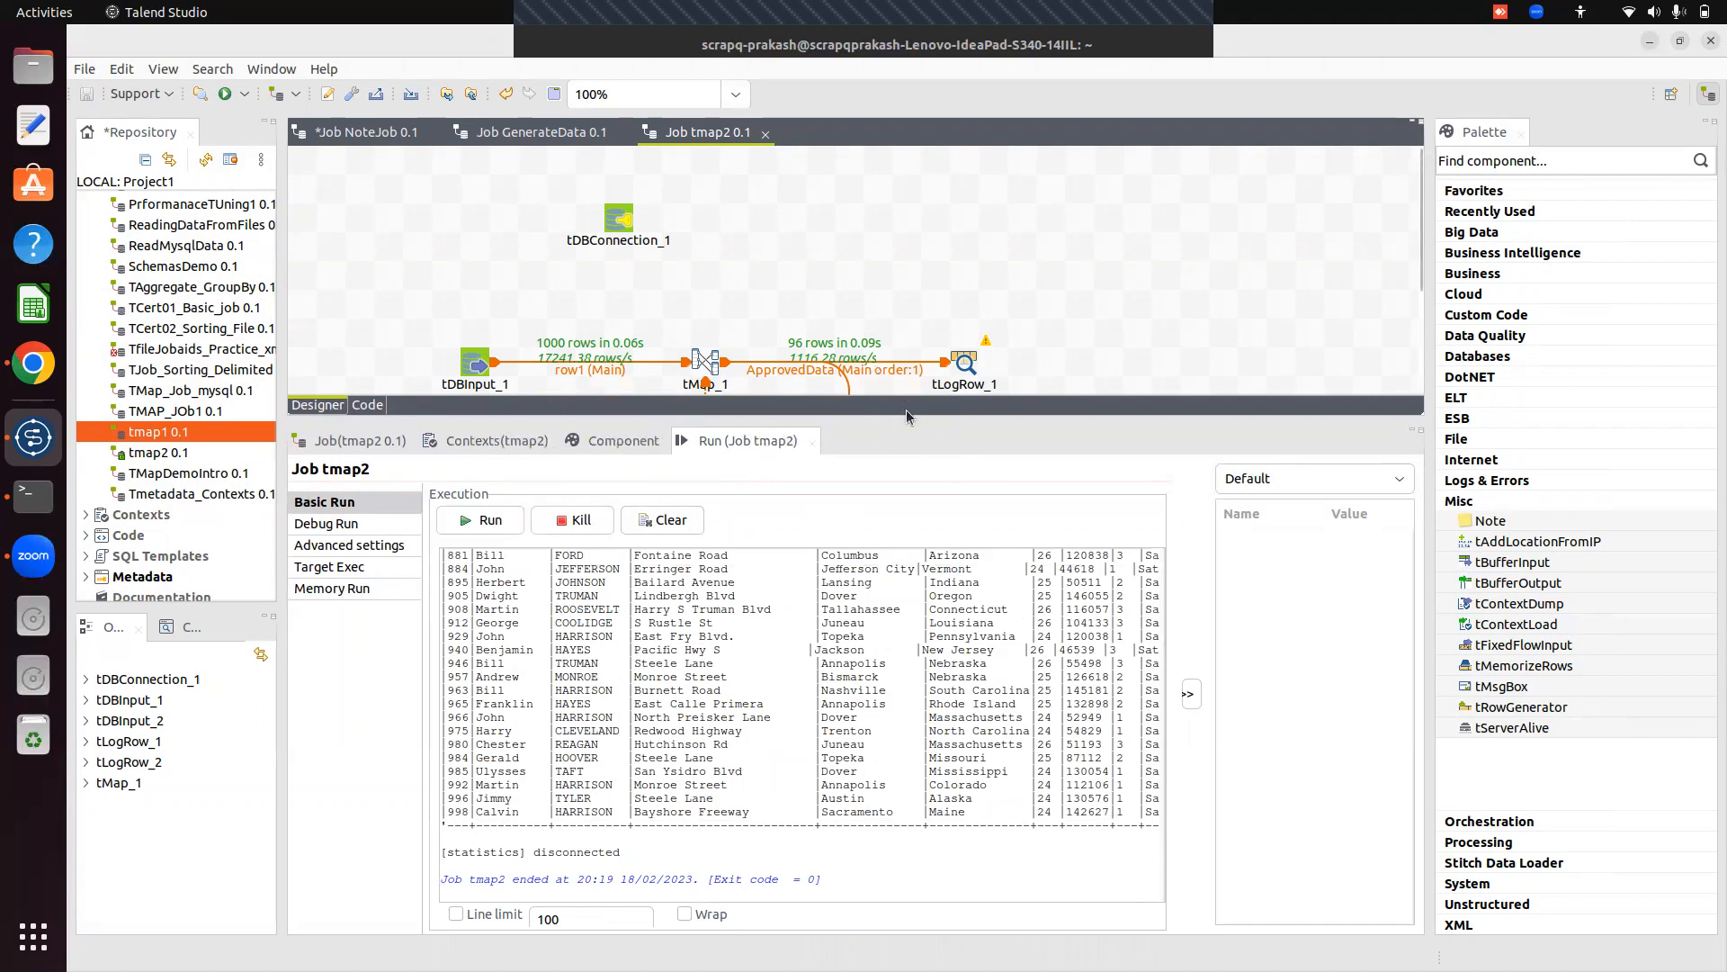
left_click_drag(905, 414, 905, 732)
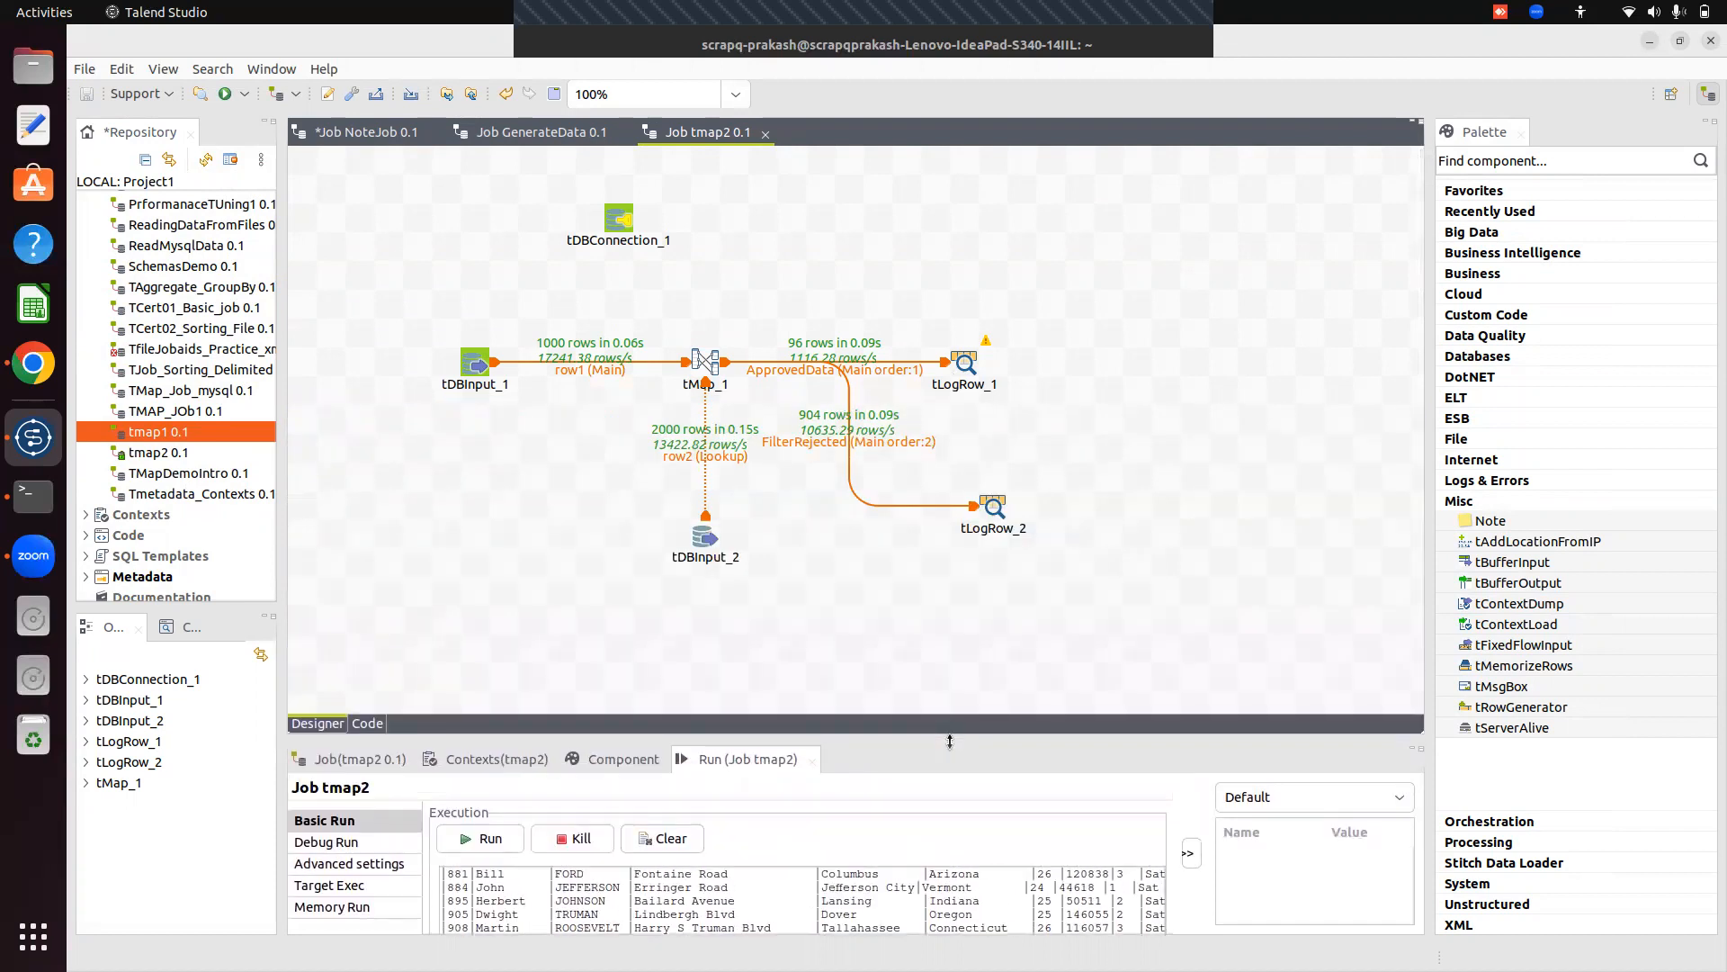
Open the tMap_1 mapping and set the Join Model of the row2 lookup to Inner Join.
left_click(700, 377)
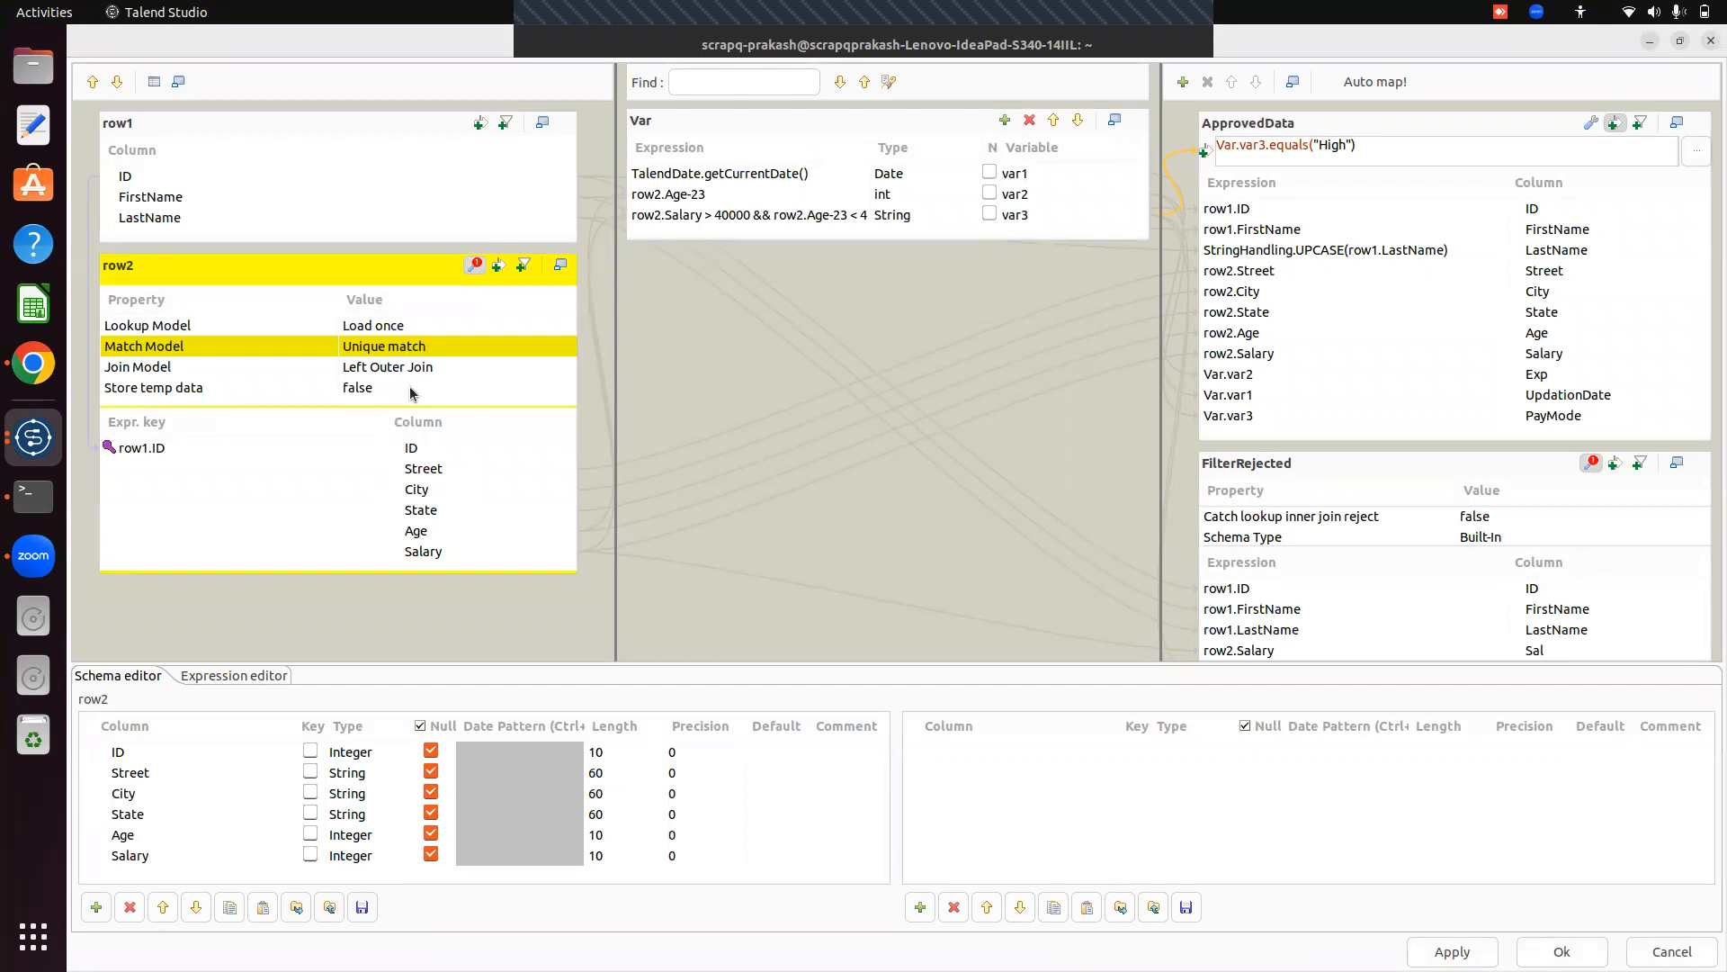
left_click(407, 365)
left_click(558, 365)
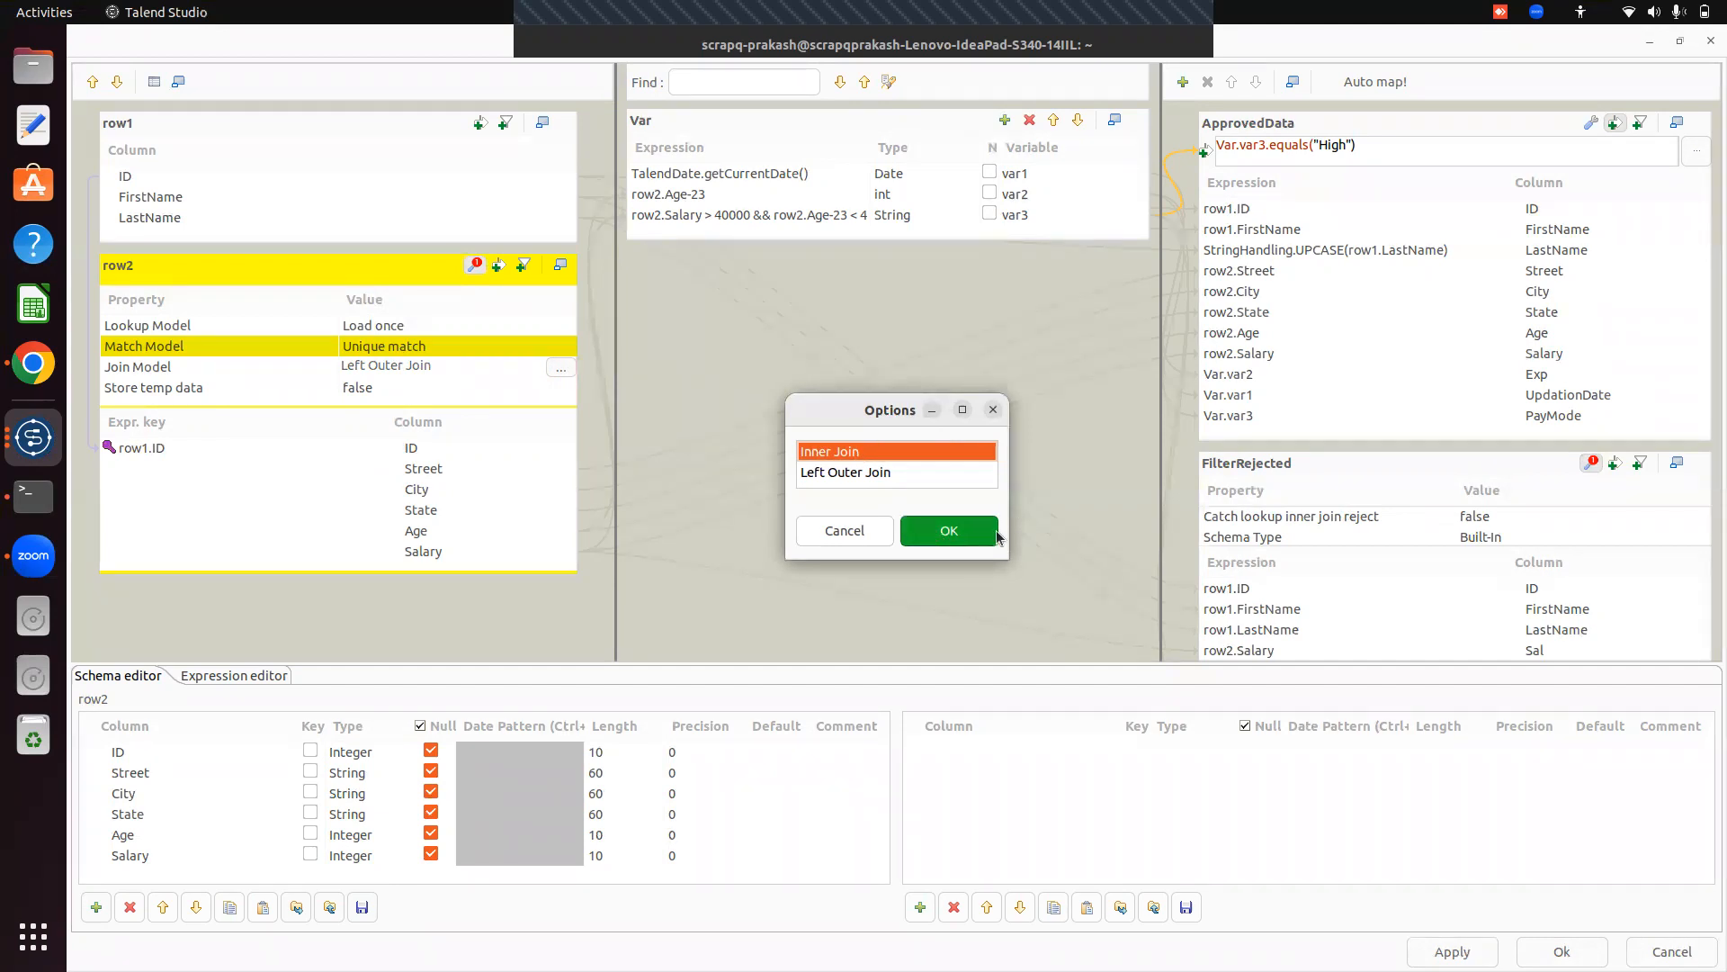
left_click(856, 459)
left_click(949, 539)
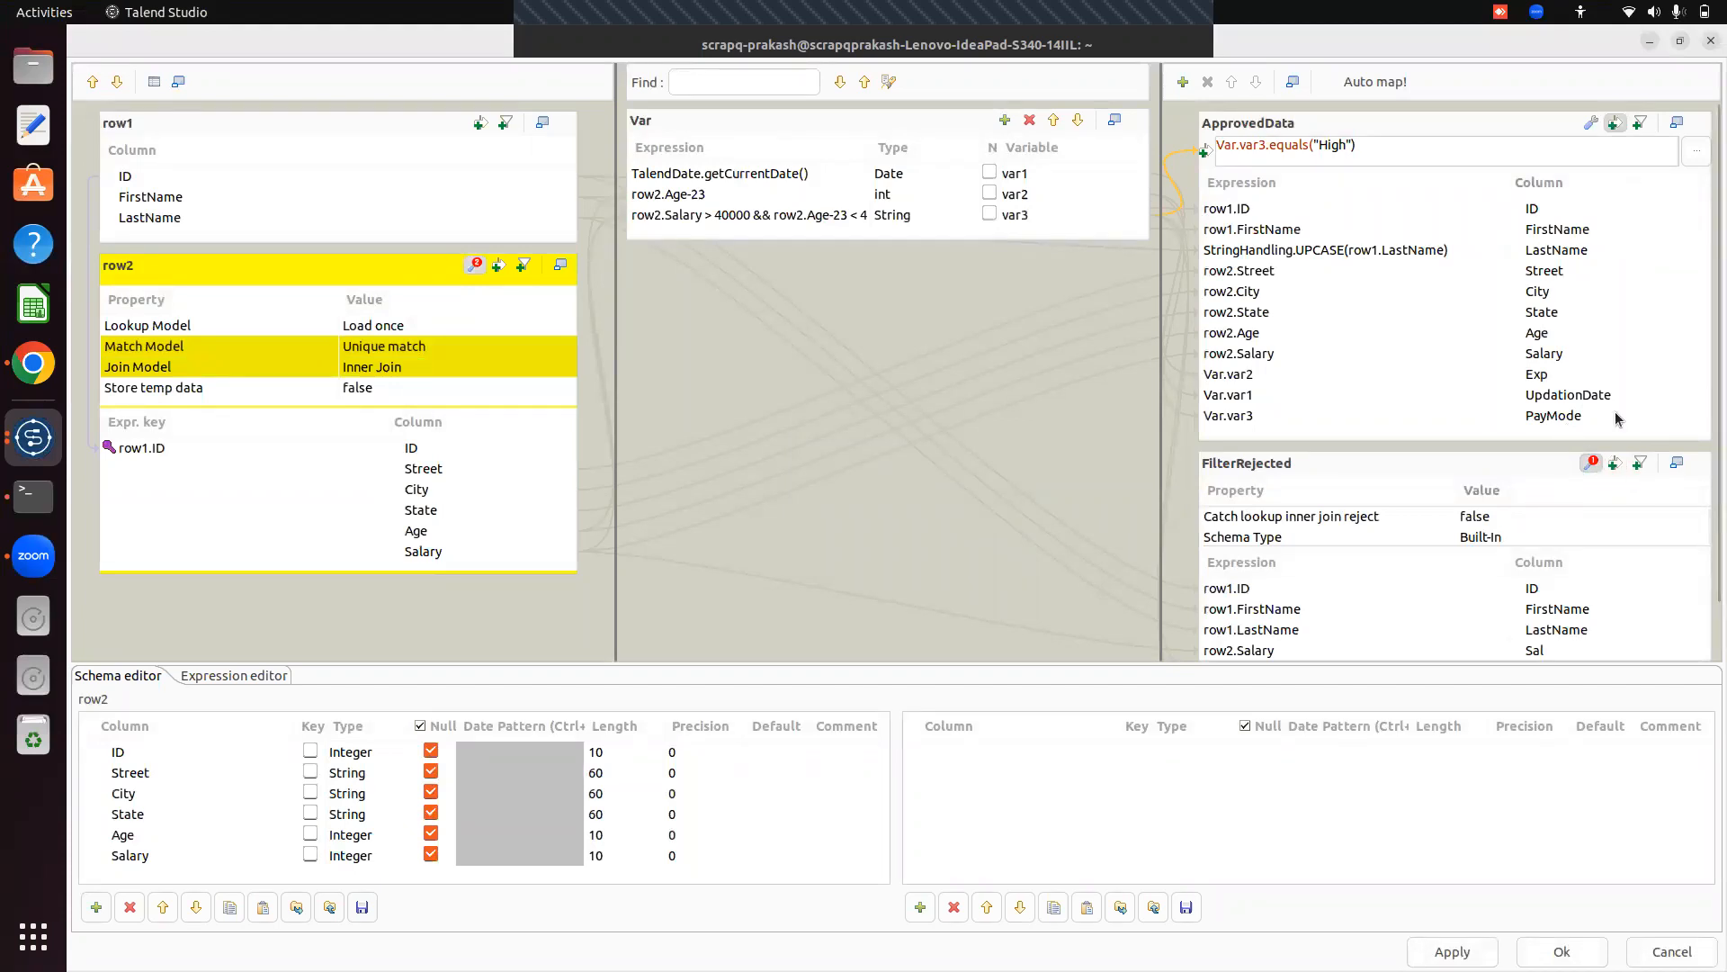
Check the property settings of the FilterRejected output in the mapping.
left_click(1590, 465)
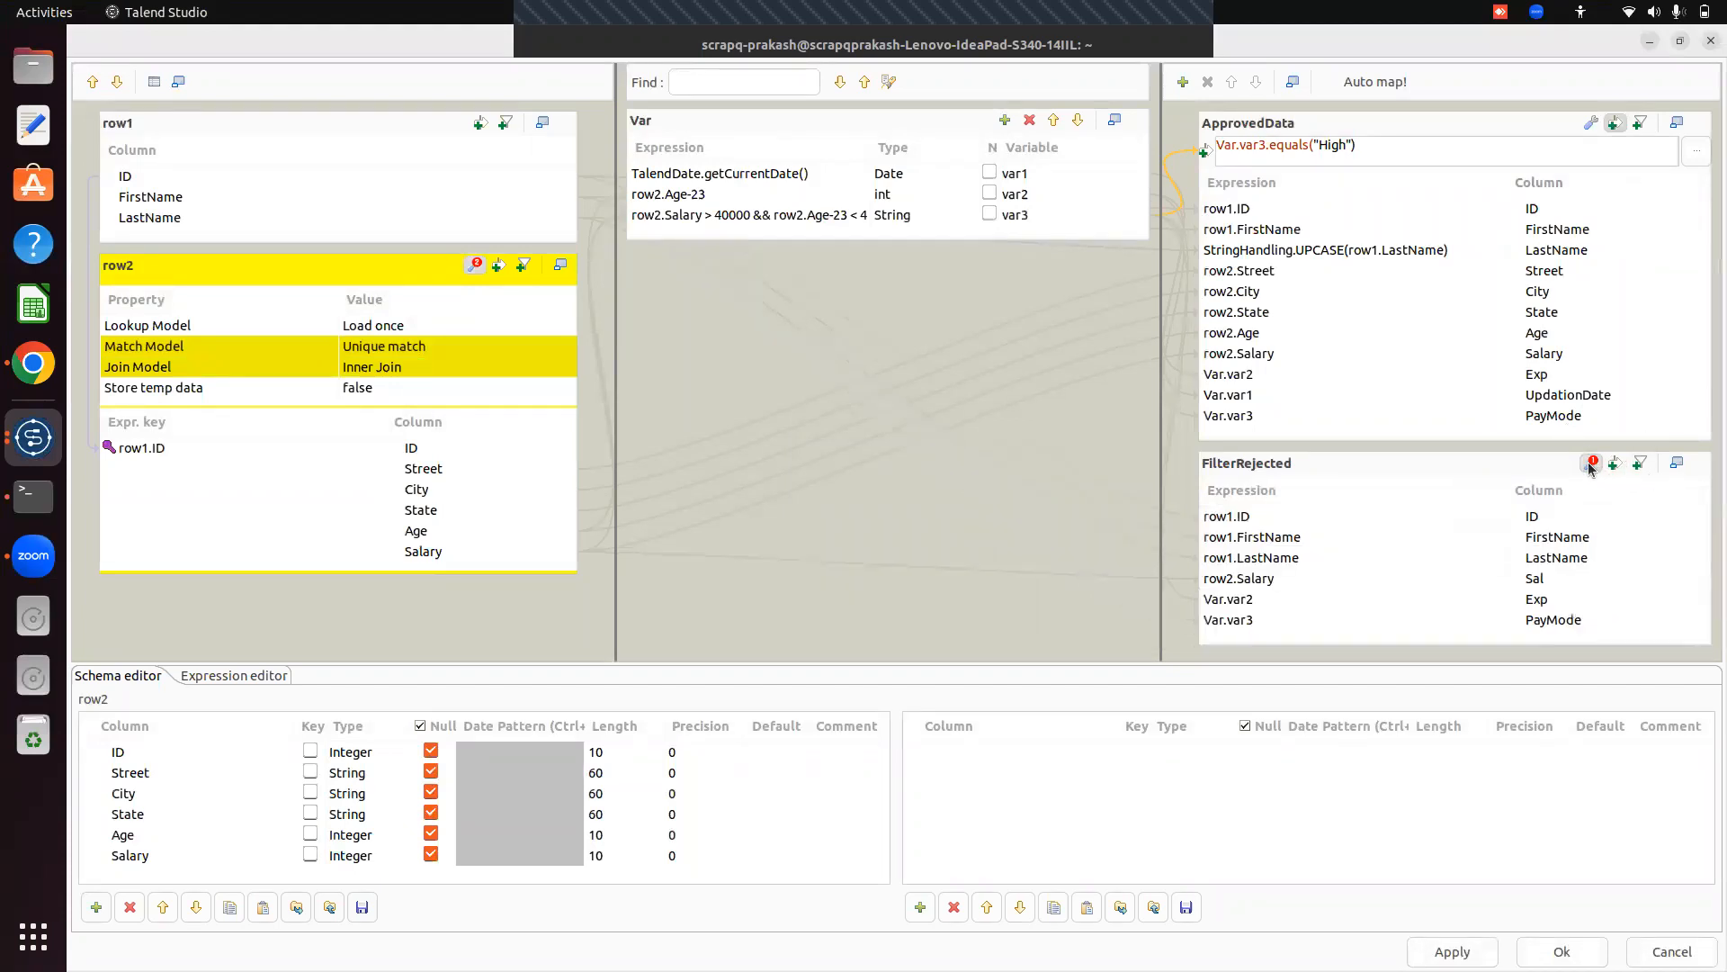
left_click(1590, 465)
left_click(1590, 465)
left_click(1590, 465)
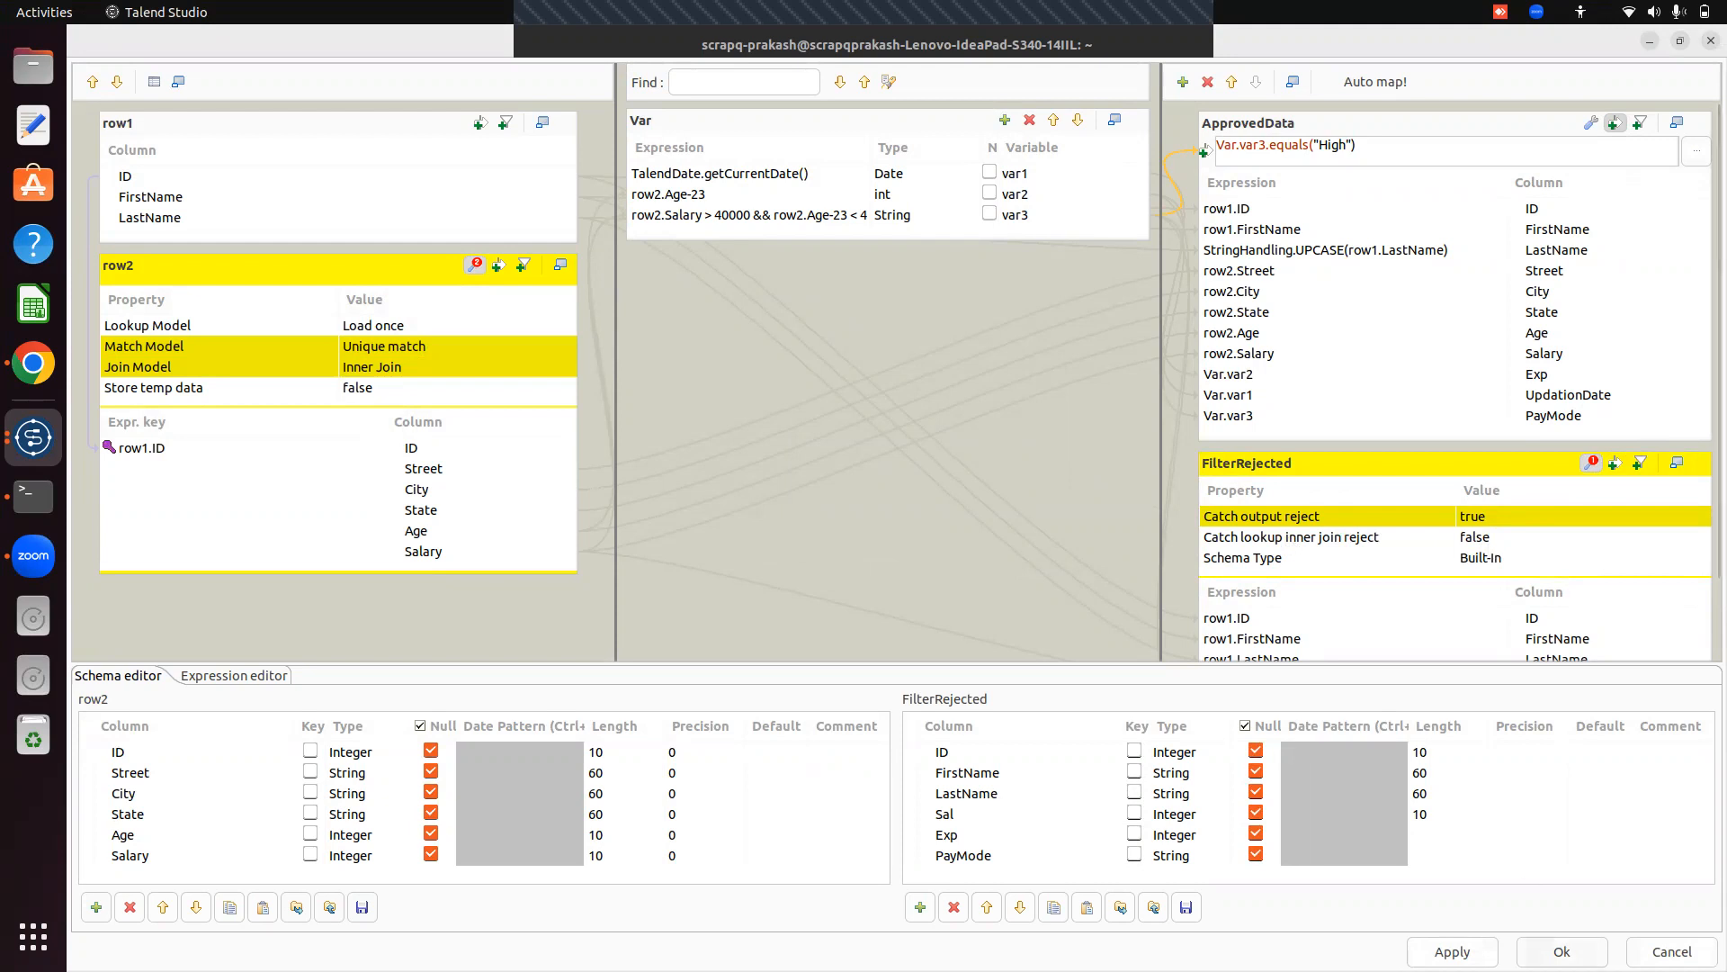
Accept the tMap configuration without propagating the changes.
left_click(1562, 951)
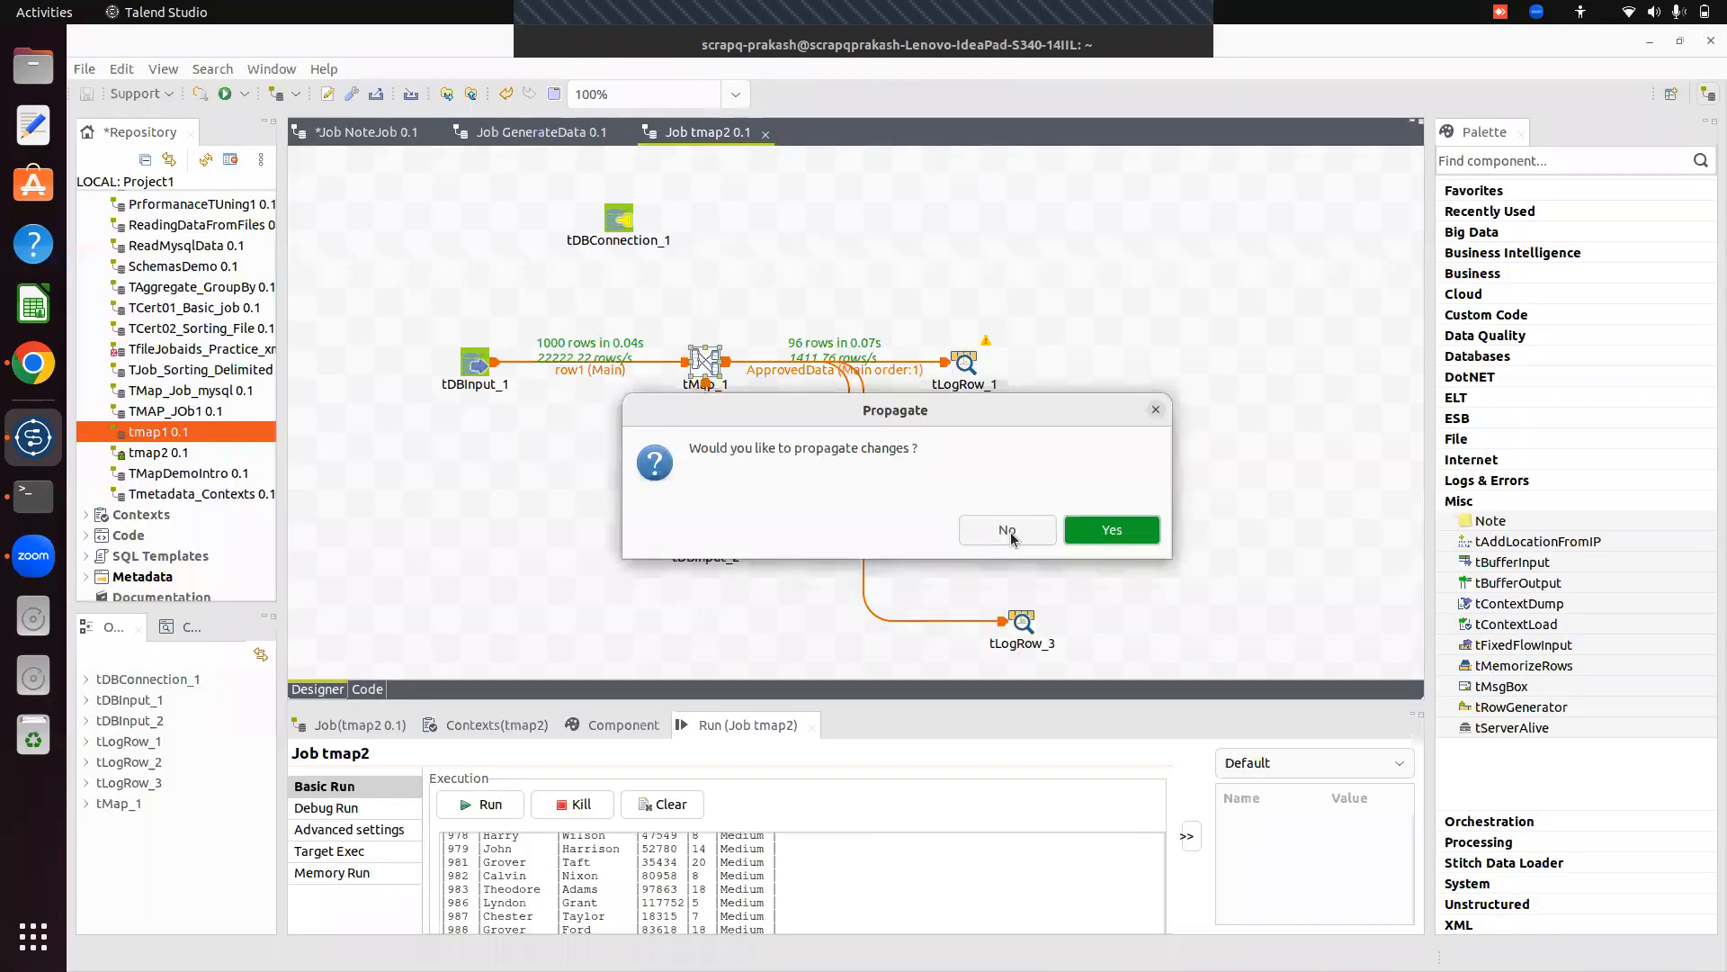
left_click(1007, 531)
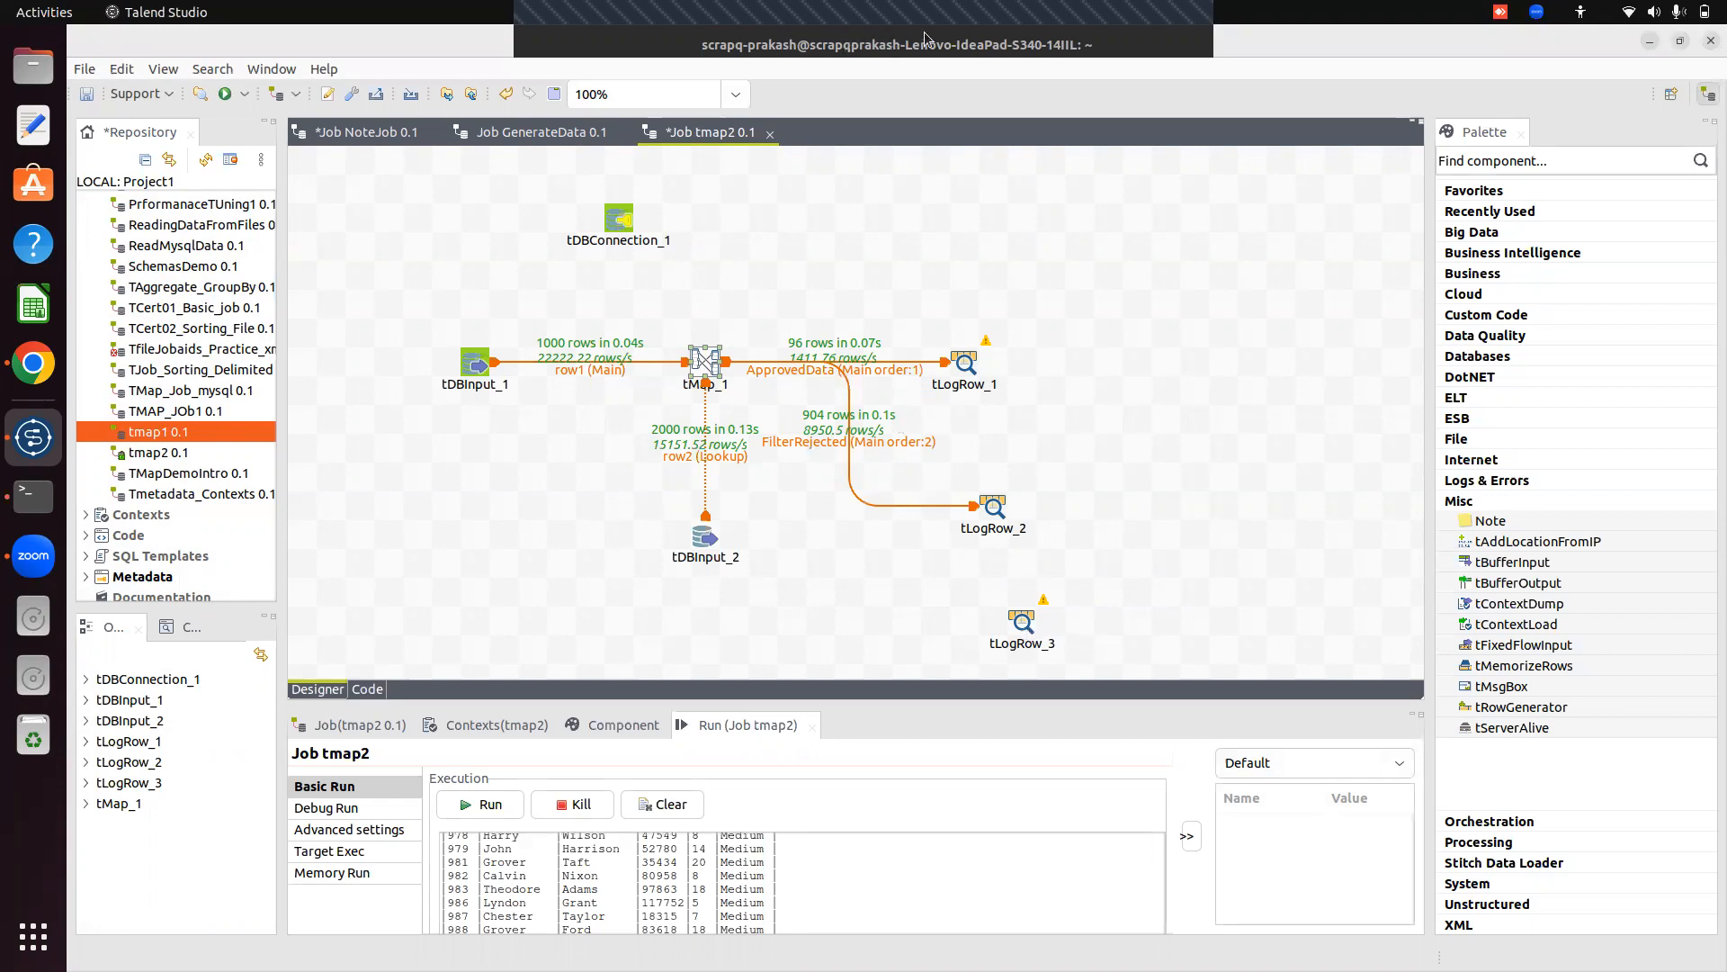
left_click(1139, 41)
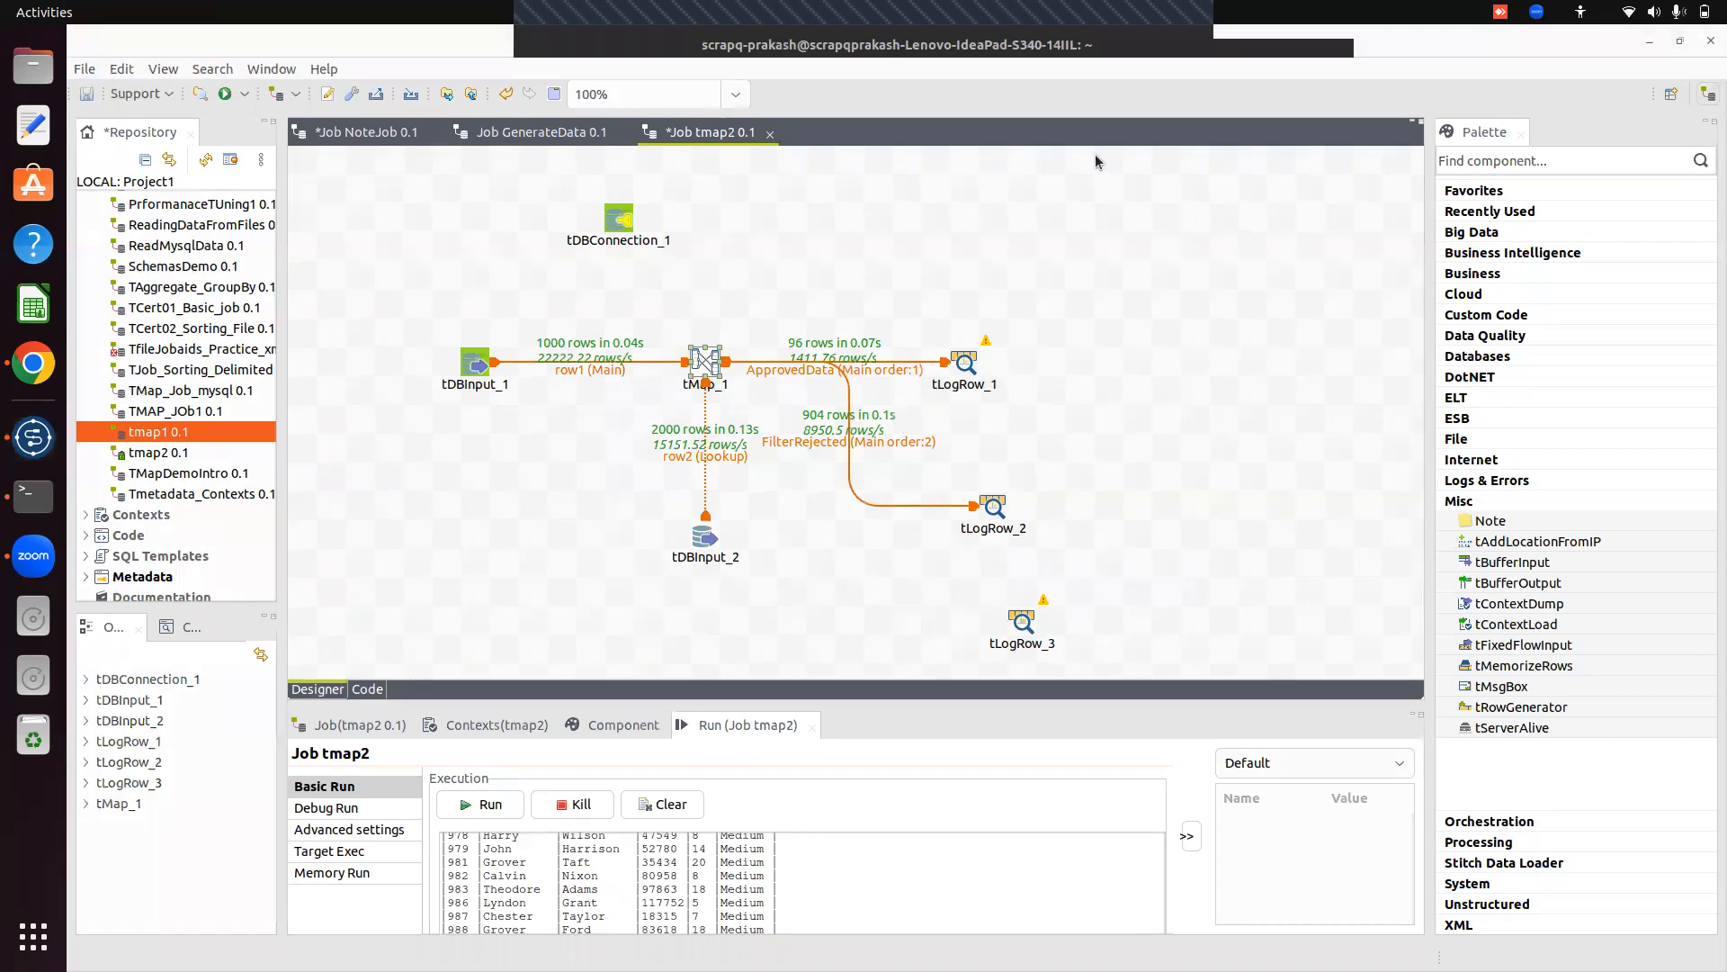